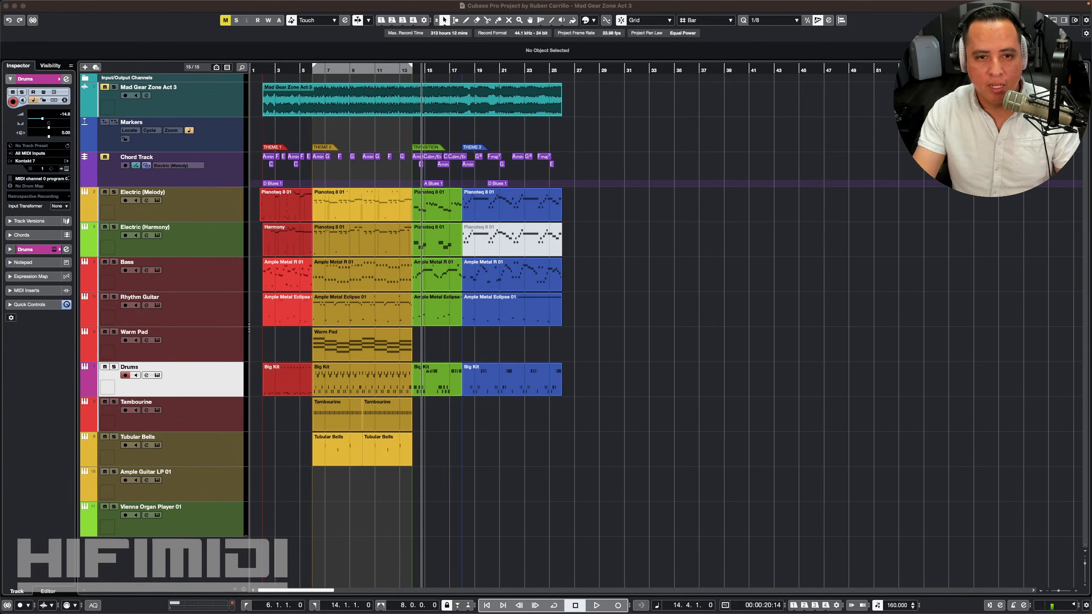
Step: Play the project from the beginning through the TRANSITION section to review the arrangement
click(505, 140)
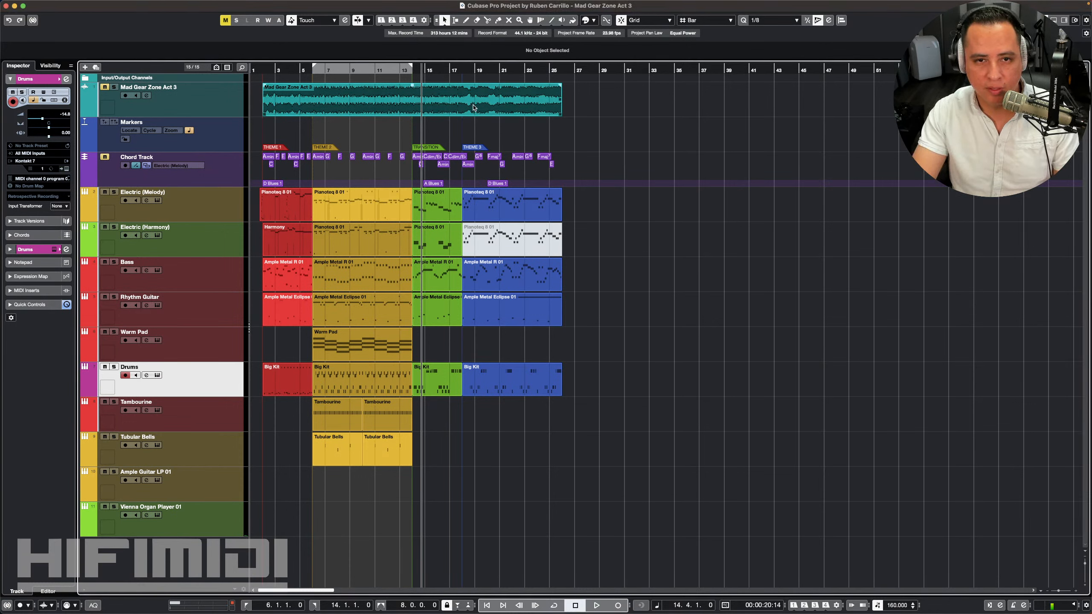
click(414, 77)
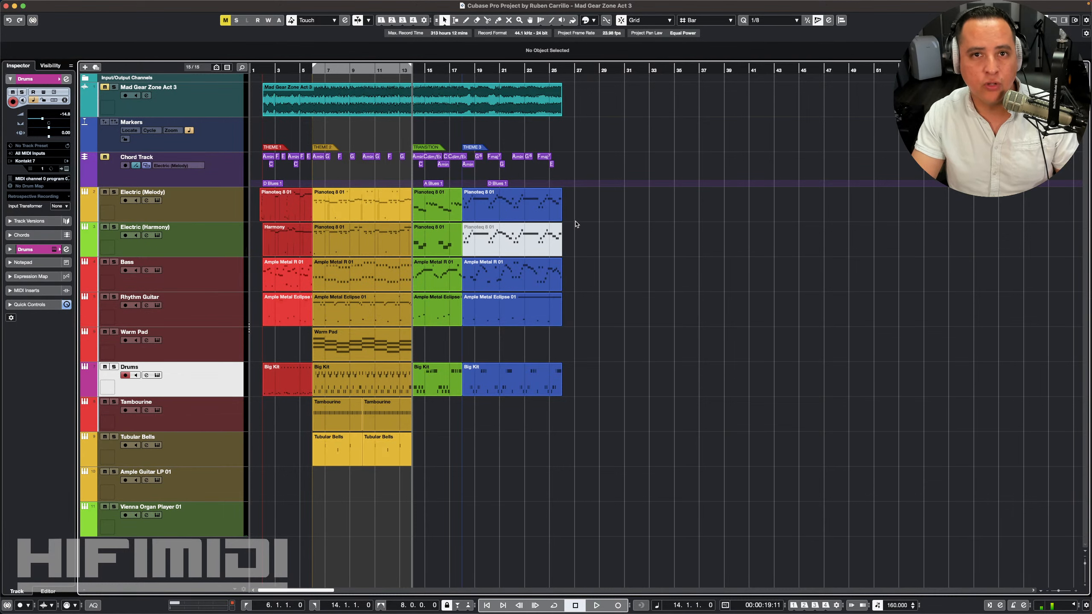
key(h)
key(h)
key(h)
key(h)
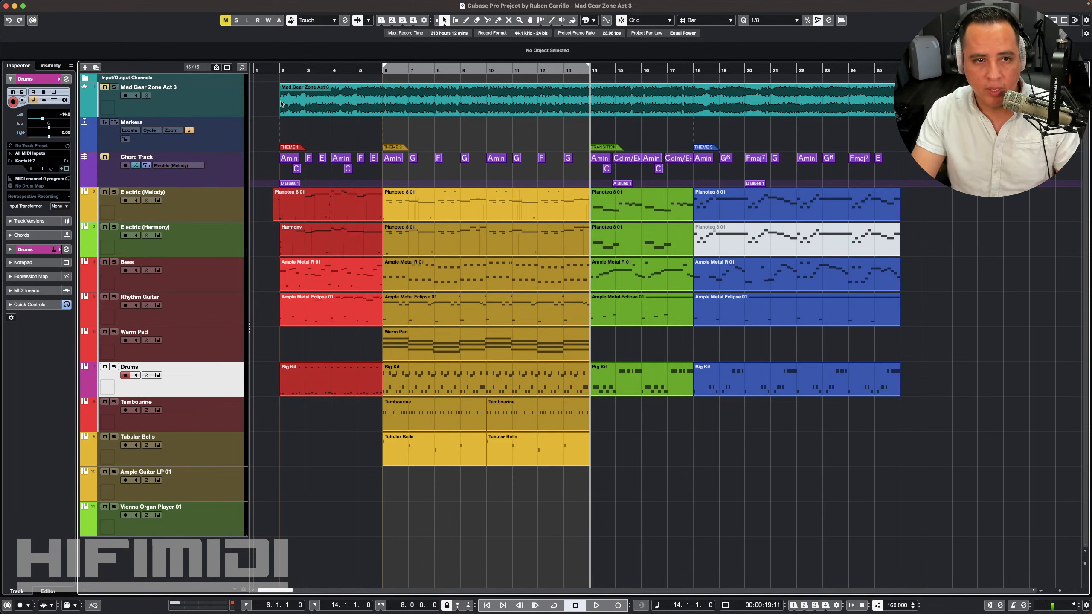
click(295, 66)
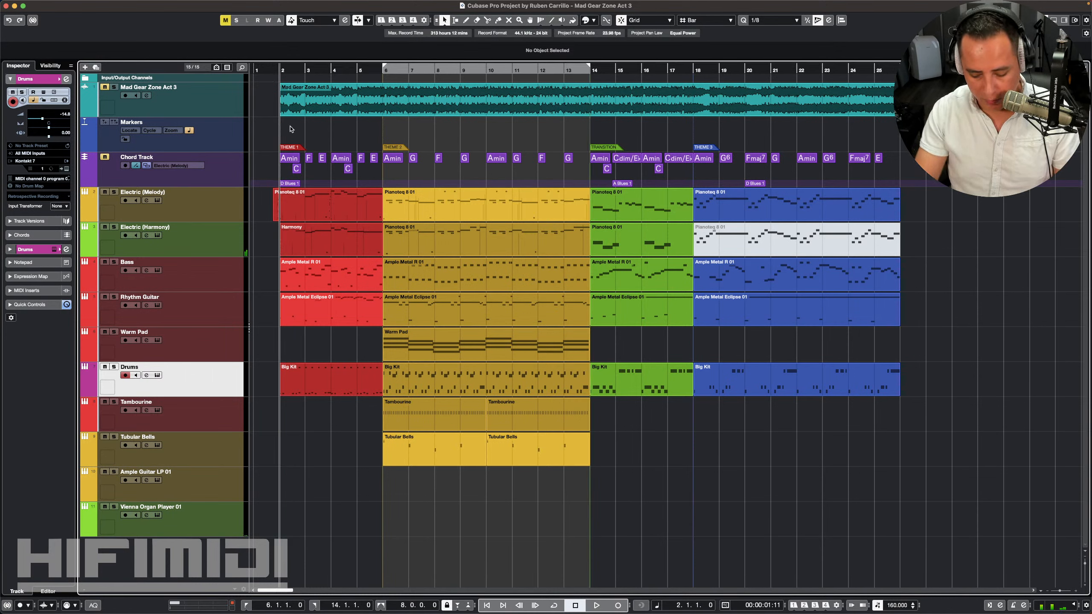
key(KP_Decimal)
key(space)
key(space)
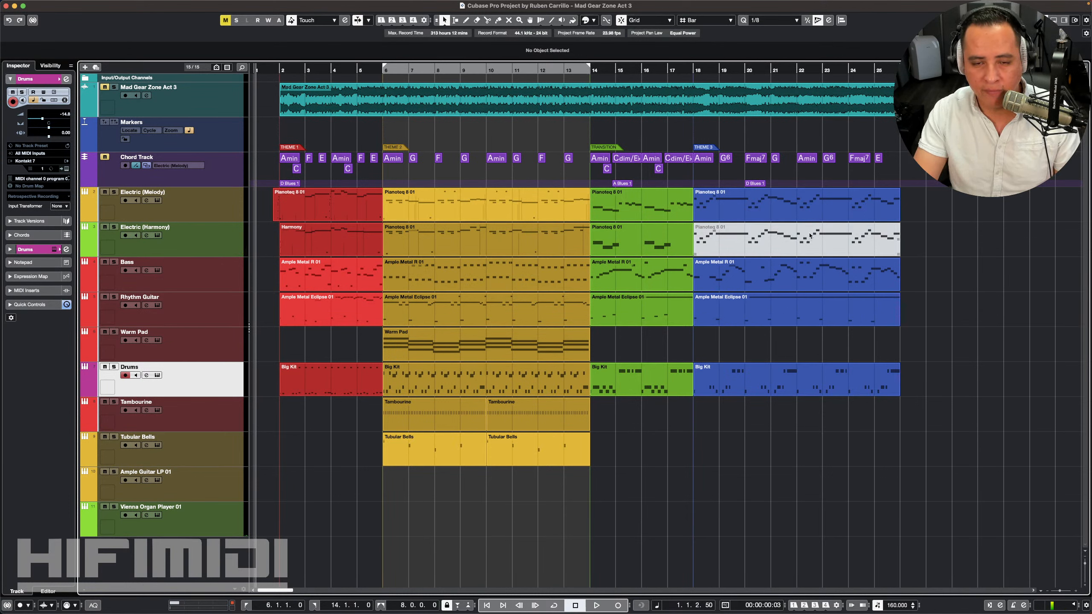
key(space)
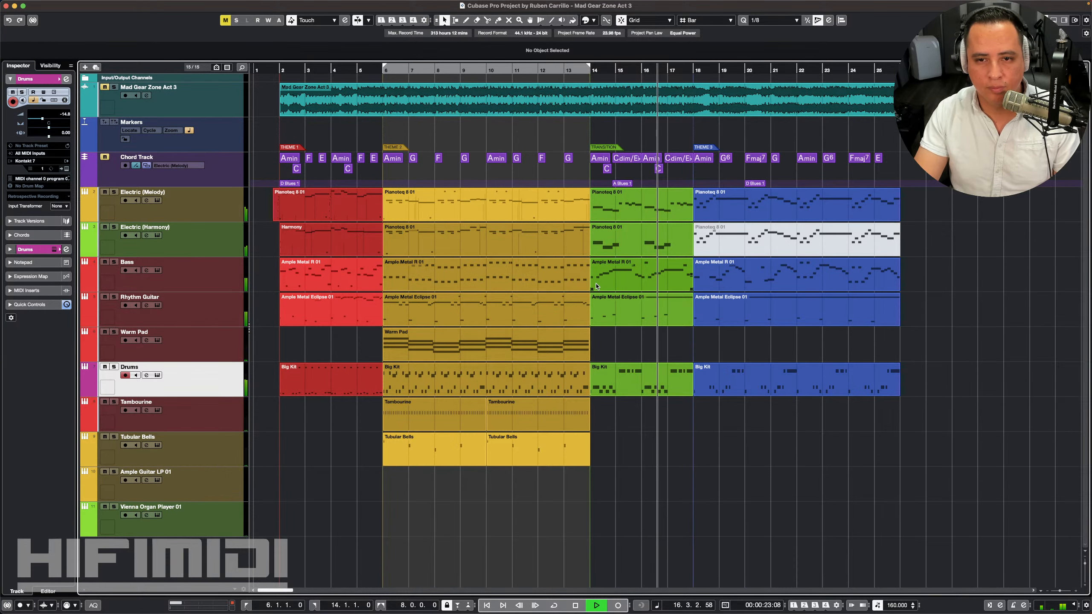
key(space)
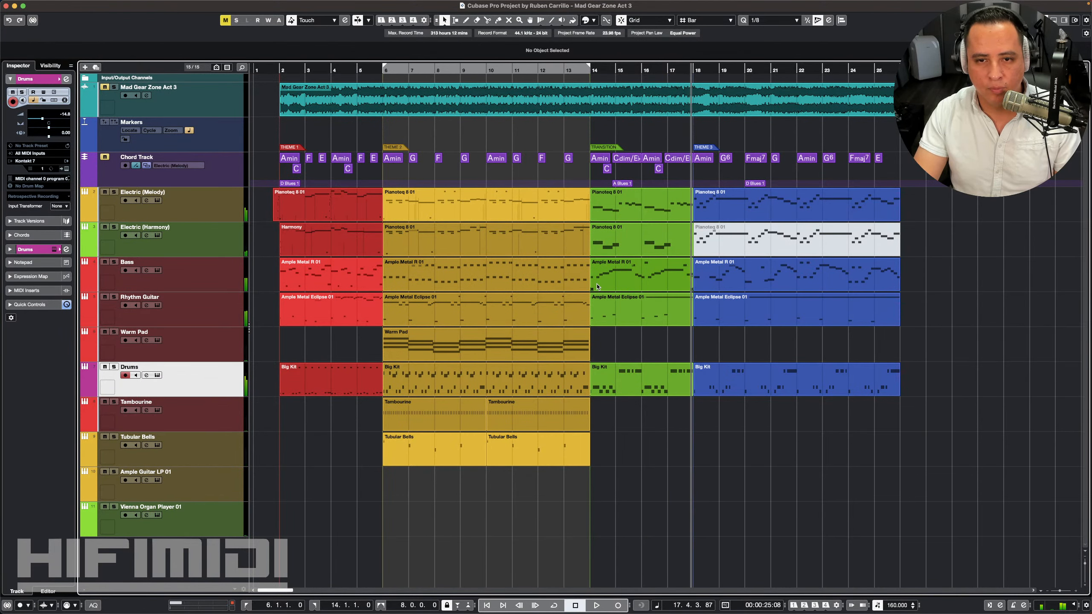
Step: Open the Big Kit drum part of the TRANSITION section in the Key Editor and switch to the Object Selection tool
key(h)
key(h)
key(h)
double_click(619, 380)
click(1059, 338)
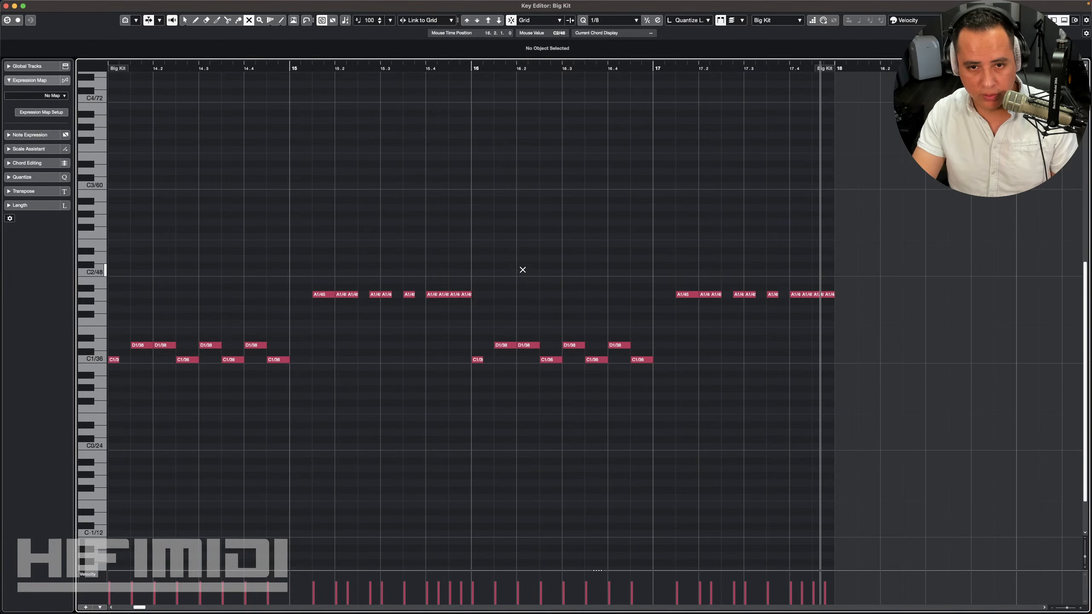
key(1)
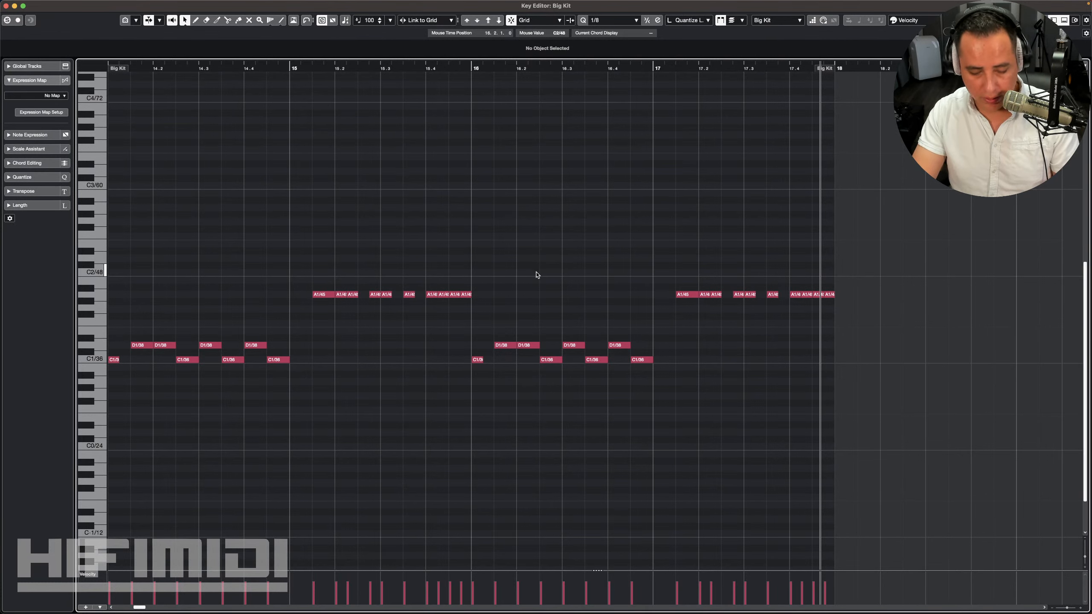
Step: Bring the start of the drum part into view and play it from bar 14
key(h)
key(h)
key(Home)
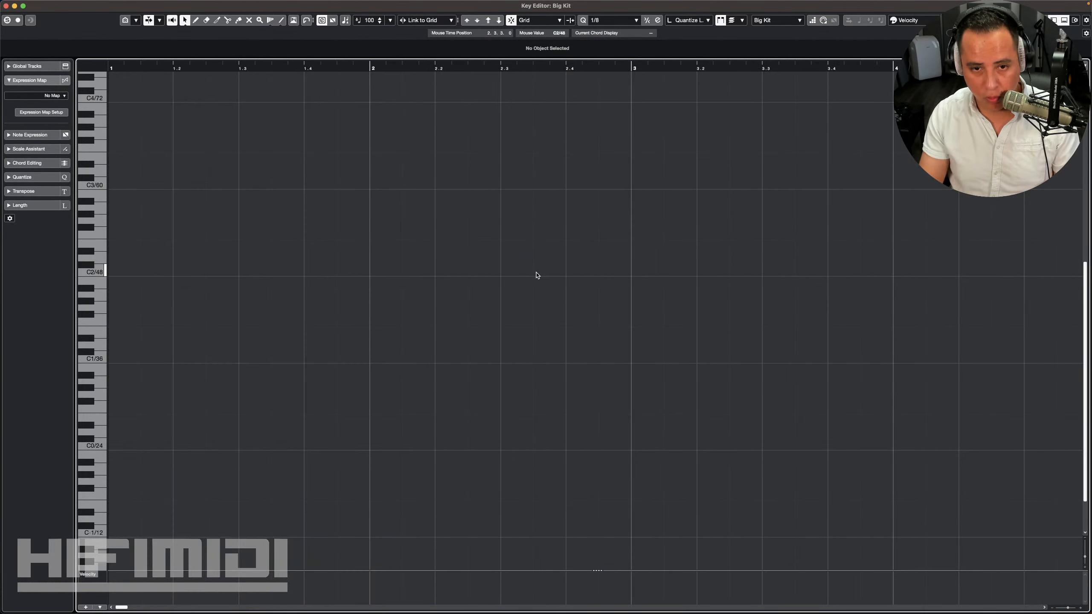
key(KP_Add)
key(KP_Add)
key(KP_Add)
key(KP_Add)
key(KP_Add)
key(KP_Add)
key(KP_Add)
key(KP_Add)
key(KP_Add)
key(KP_Add)
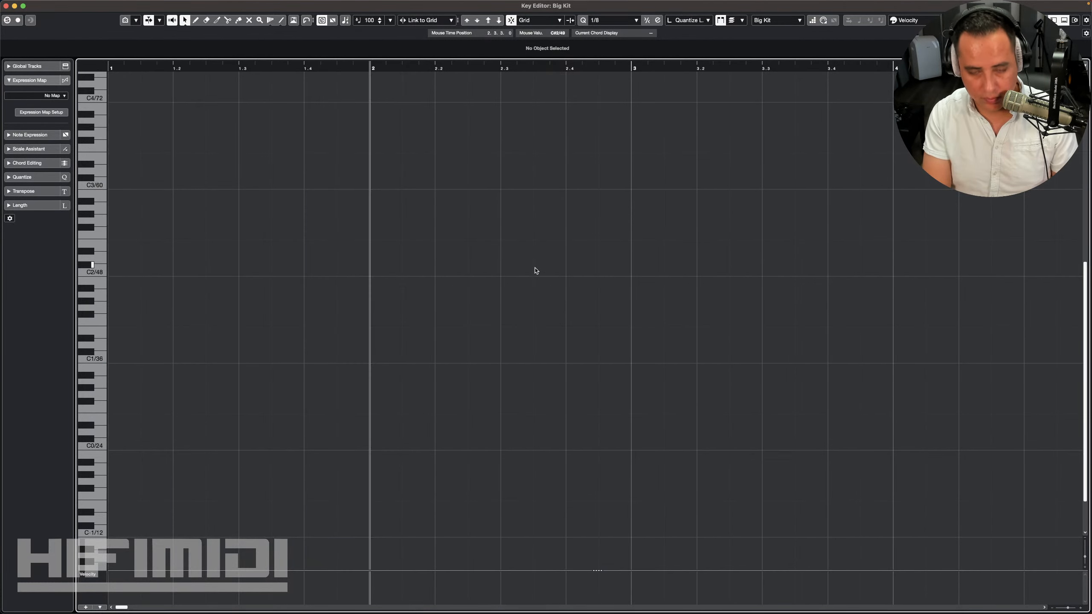
key(KP_Add)
key(KP_Add)
key(KP_Add)
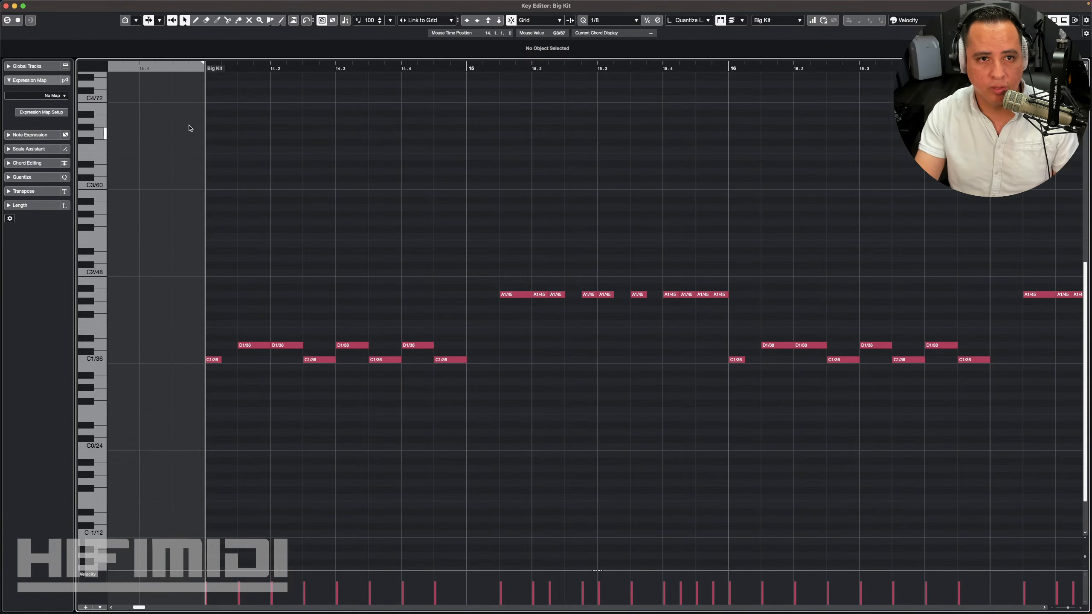
scroll(153, 132, left, 1)
key(space)
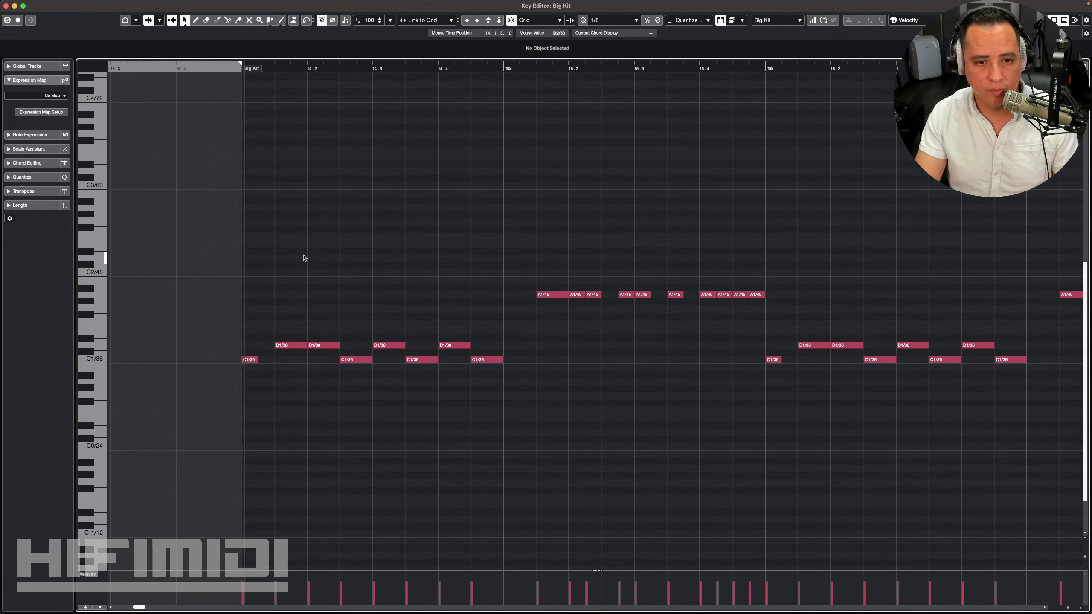
Step: Set the velocity of all C1 and D1 notes in bars 14 and 16 to 127 and play them back from bar 14
drag(486, 326, 280, 351)
drag(498, 334, 251, 395)
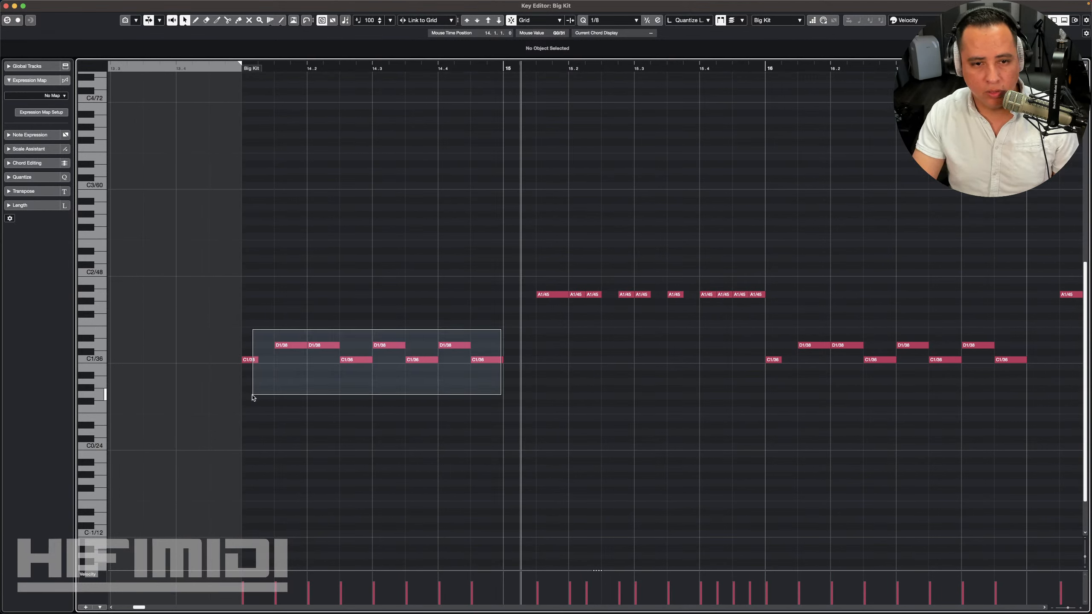
scroll(453, 330, left, 2)
key(g)
key(g)
key(g)
scroll(449, 334, right, 2)
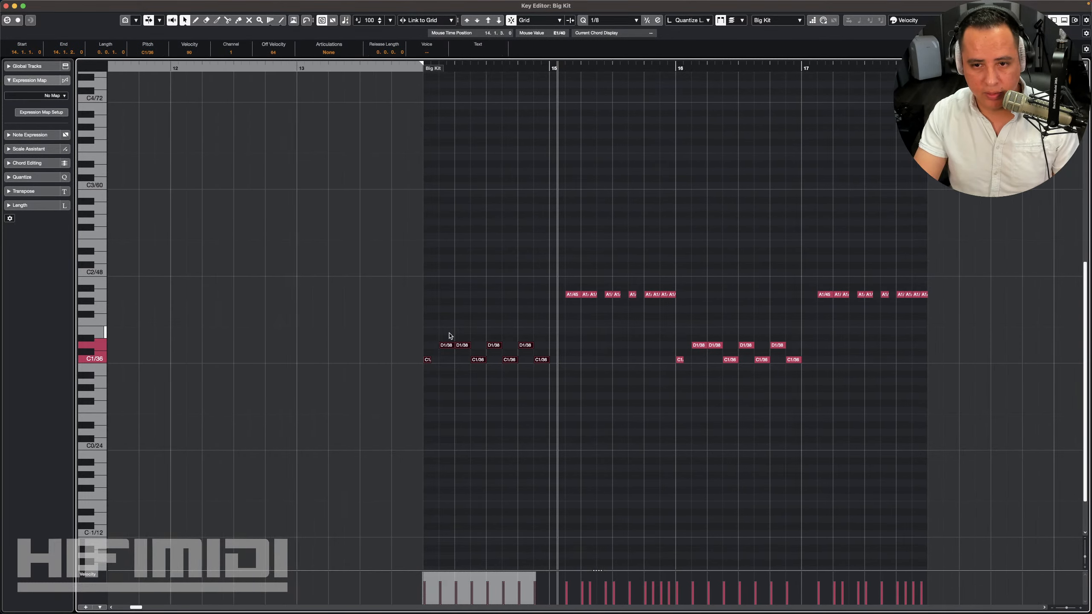
drag(822, 334, 406, 389)
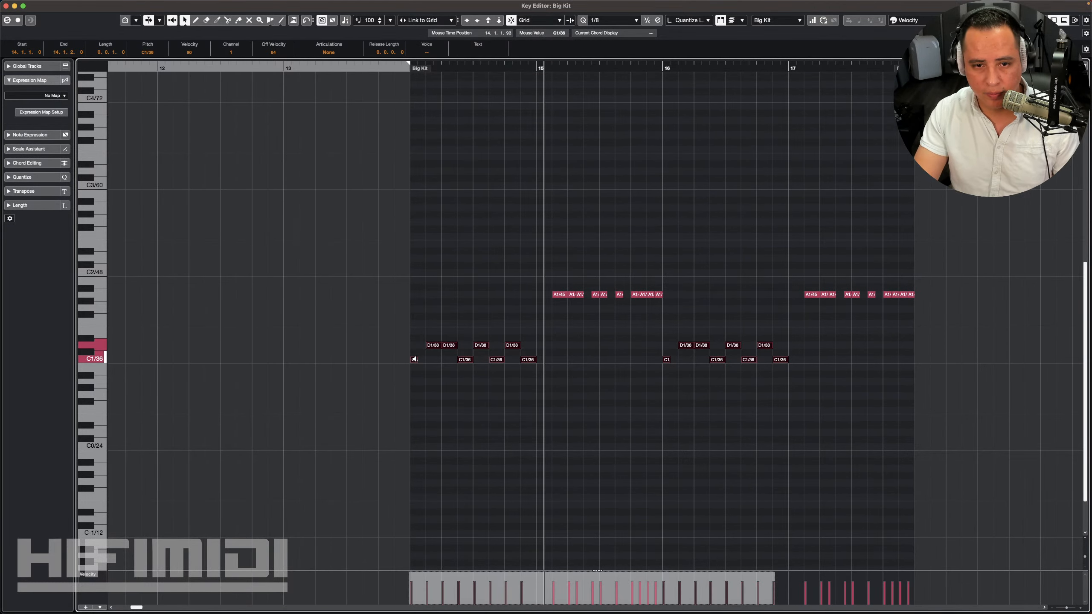
click(404, 68)
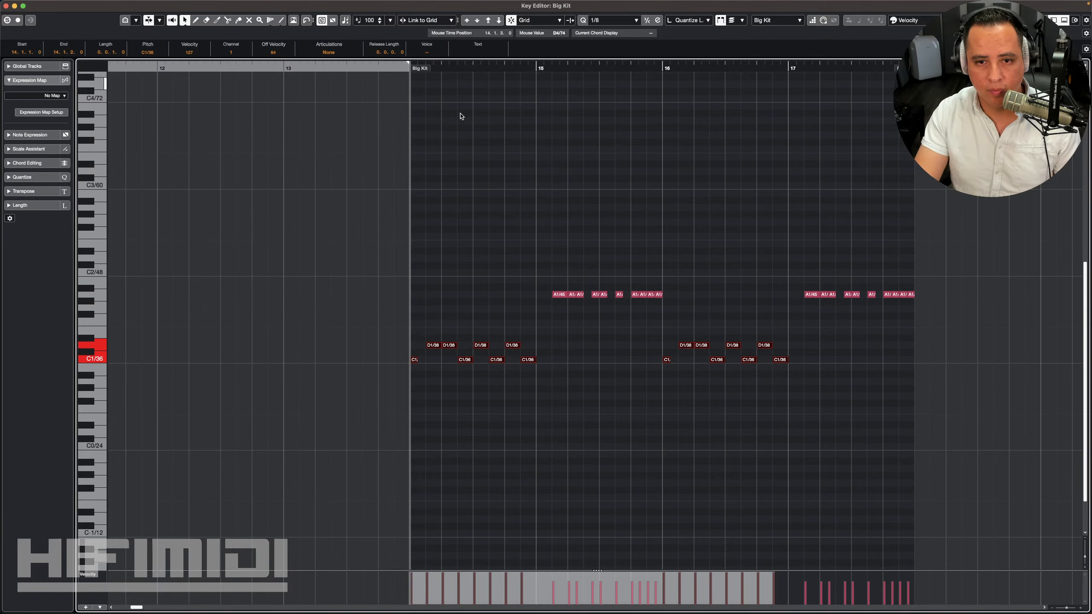
key(space)
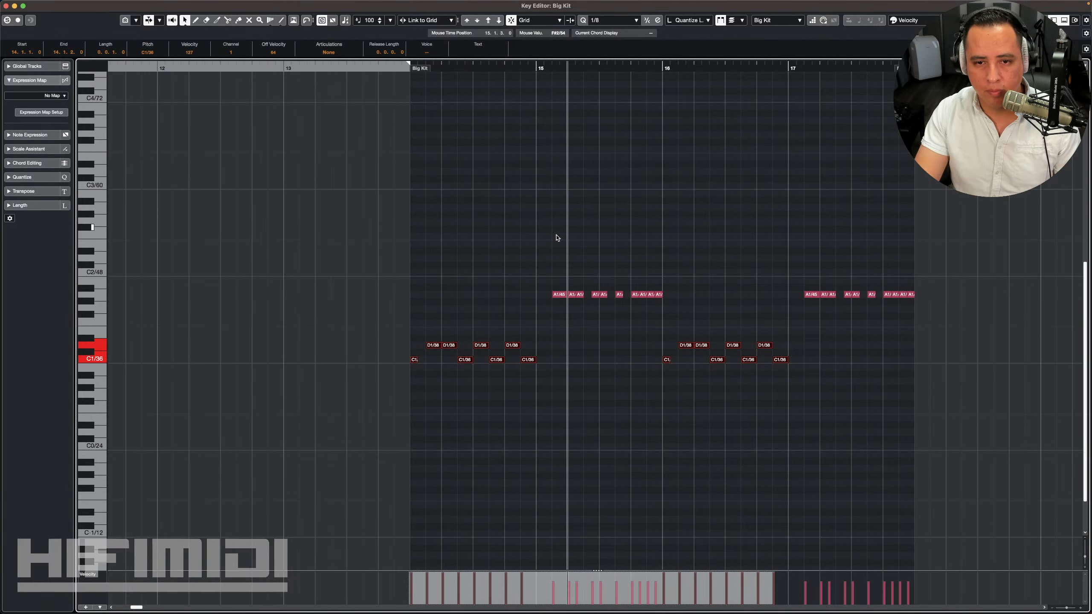
click(646, 266)
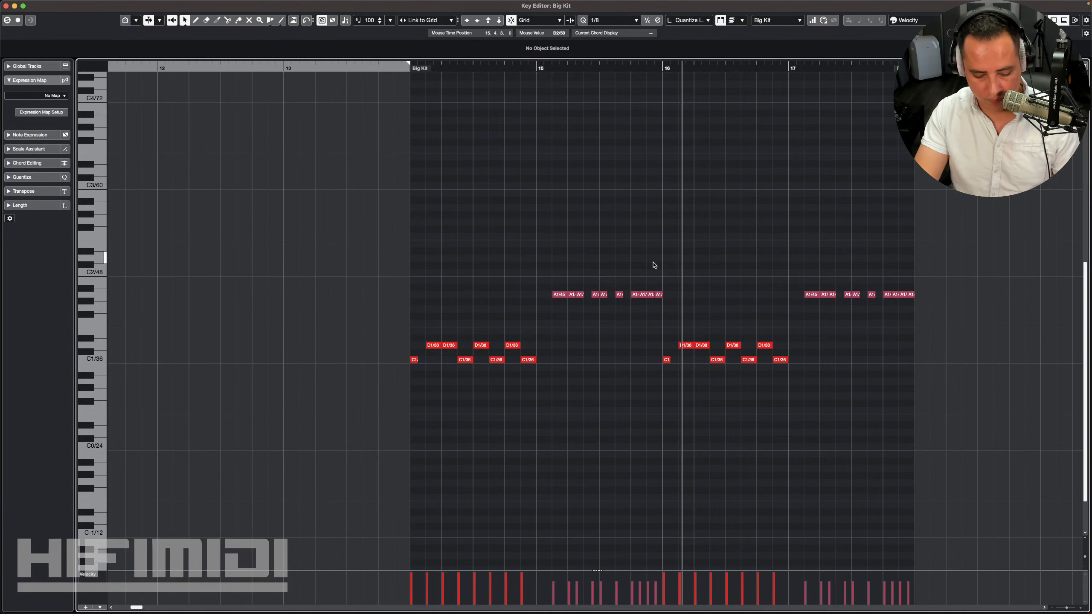
Step: Play the A1 pattern from bar 15 and accent its first two notes by raising their velocity
key(h)
key(h)
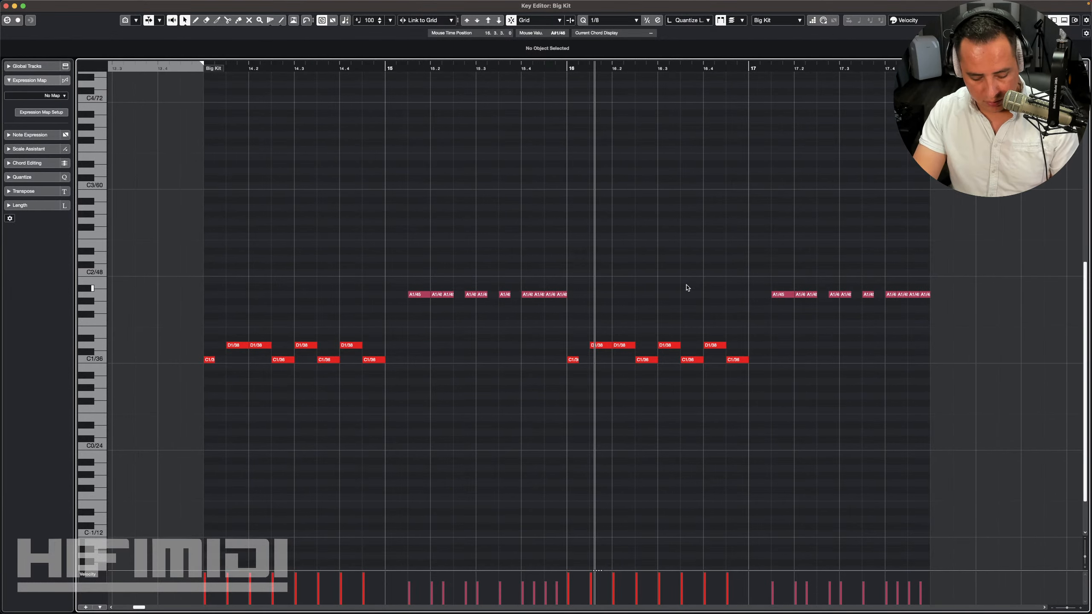
key(shift+h)
scroll(491, 296, left, 2)
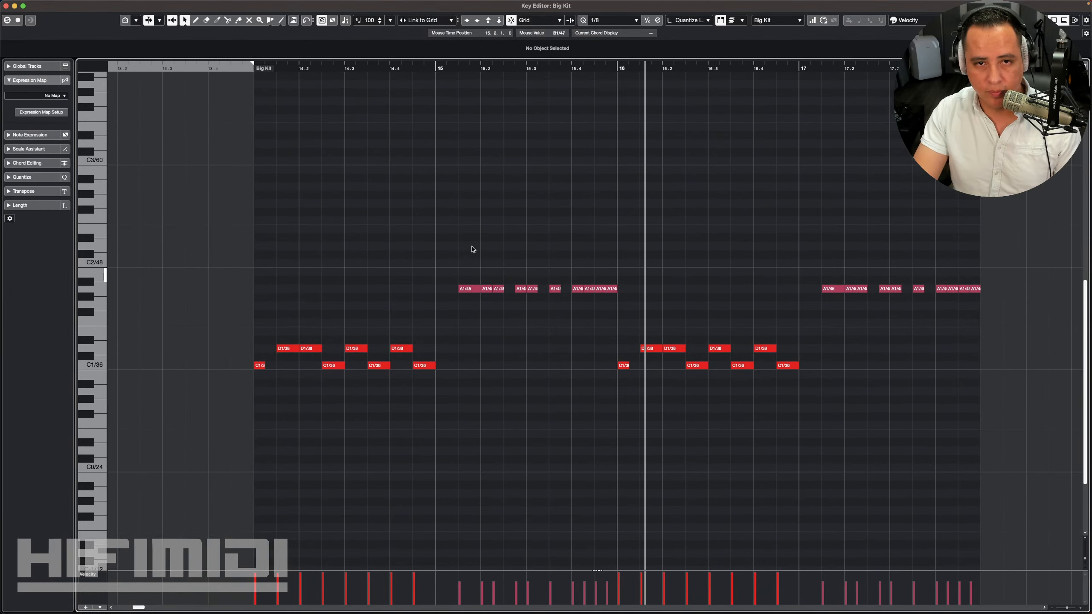
click(436, 69)
key(space)
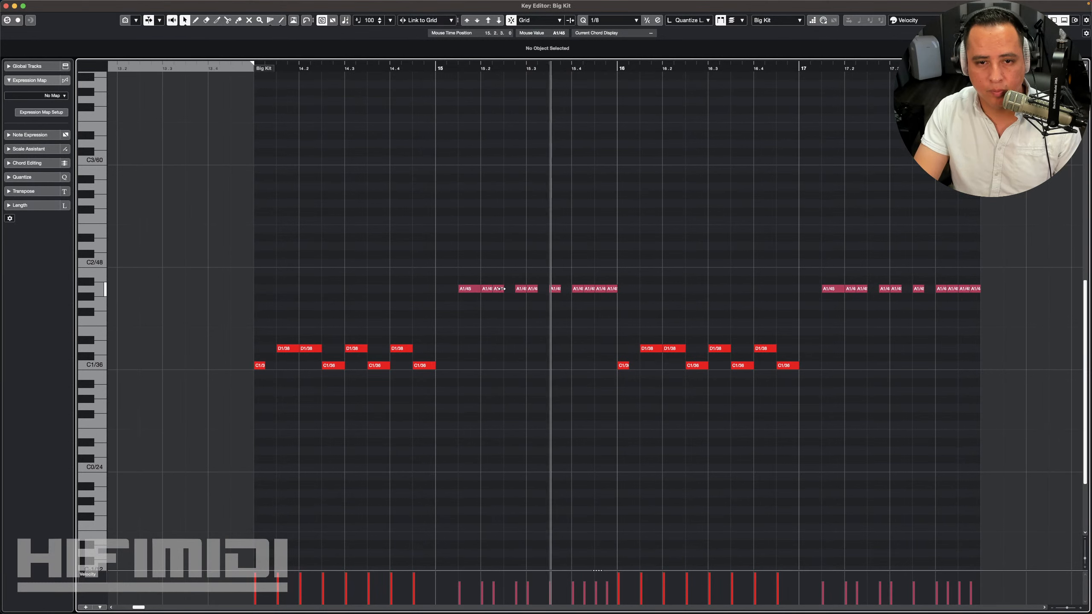
key(space)
click(471, 289)
drag(467, 266, 526, 287)
click(489, 292)
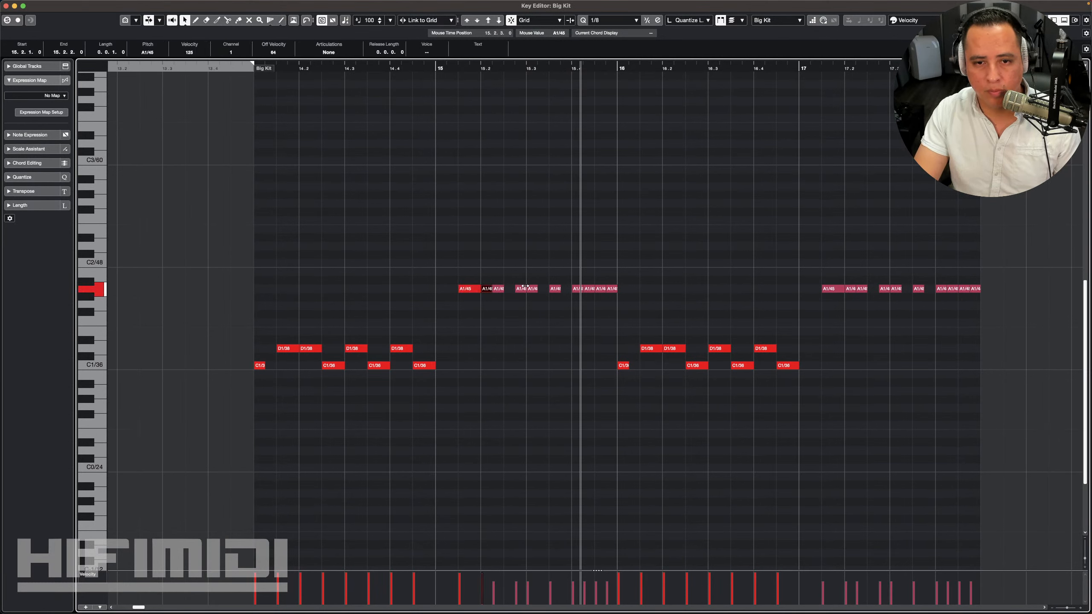
Step: Raise the fifth, seventh and ninth A1 notes in bar 15 to velocity 127 and play the bar back
click(458, 69)
key(space)
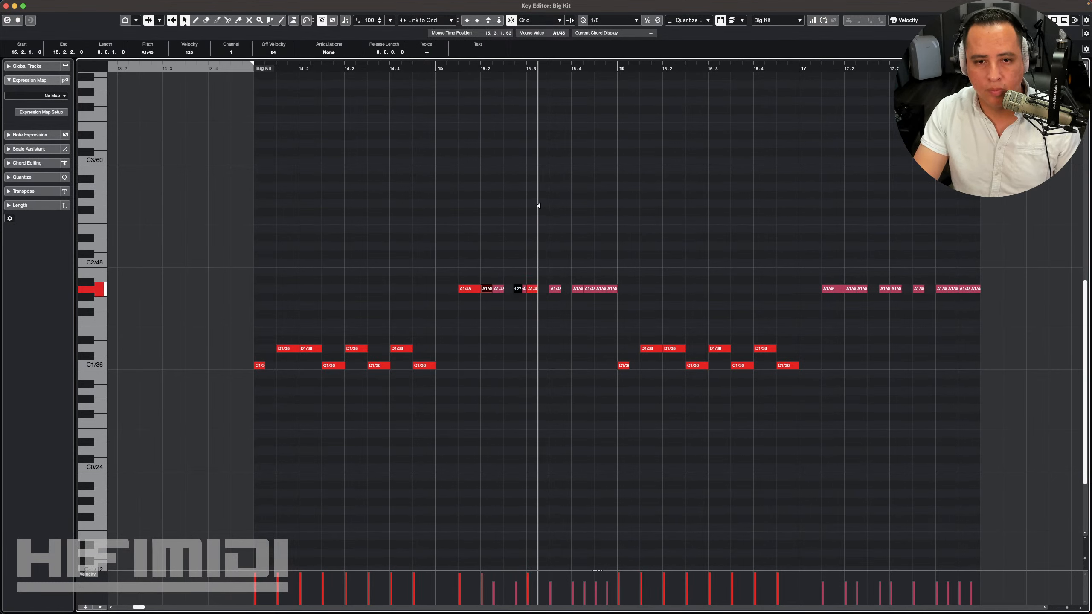
click(578, 291)
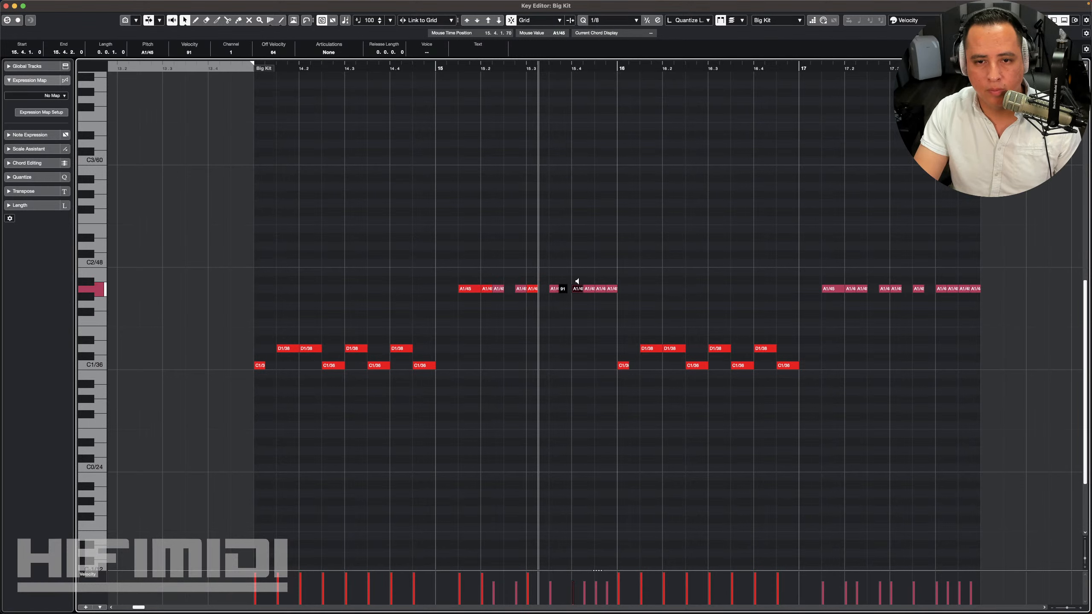
drag(577, 281, 580, 247)
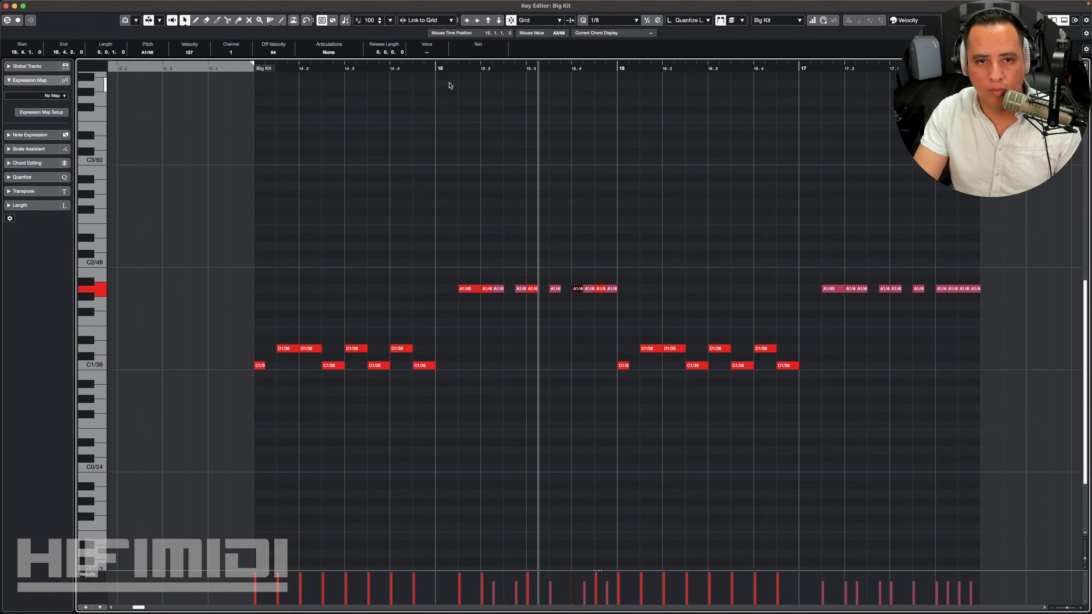
click(440, 68)
key(space)
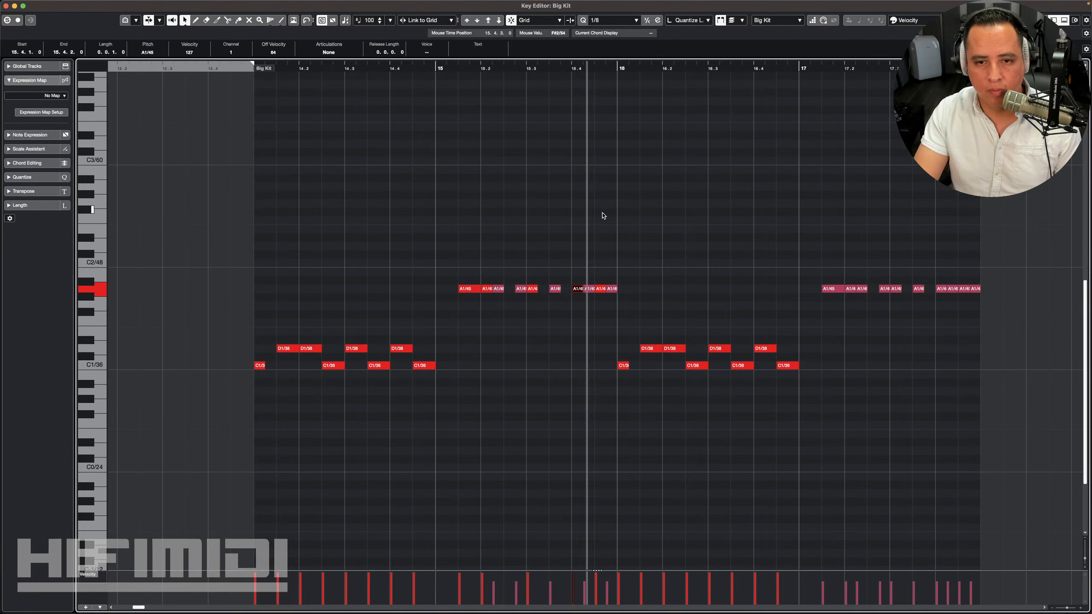
Step: Raise the first, second, fifth, seventh and ninth A1 notes in bar 17 to velocity 127 and play from bar 15
click(829, 290)
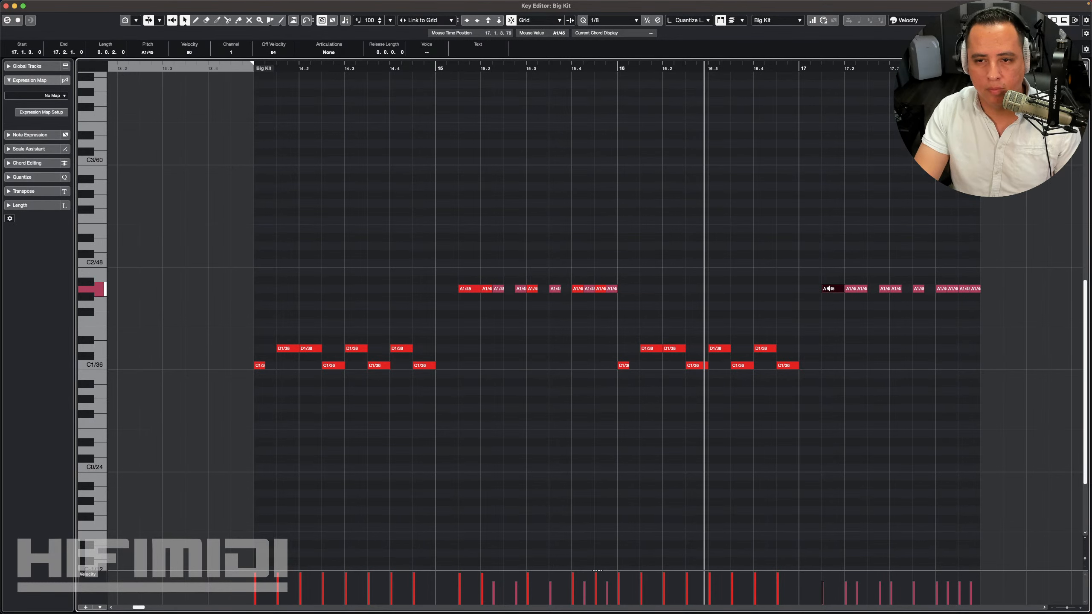
key(v)
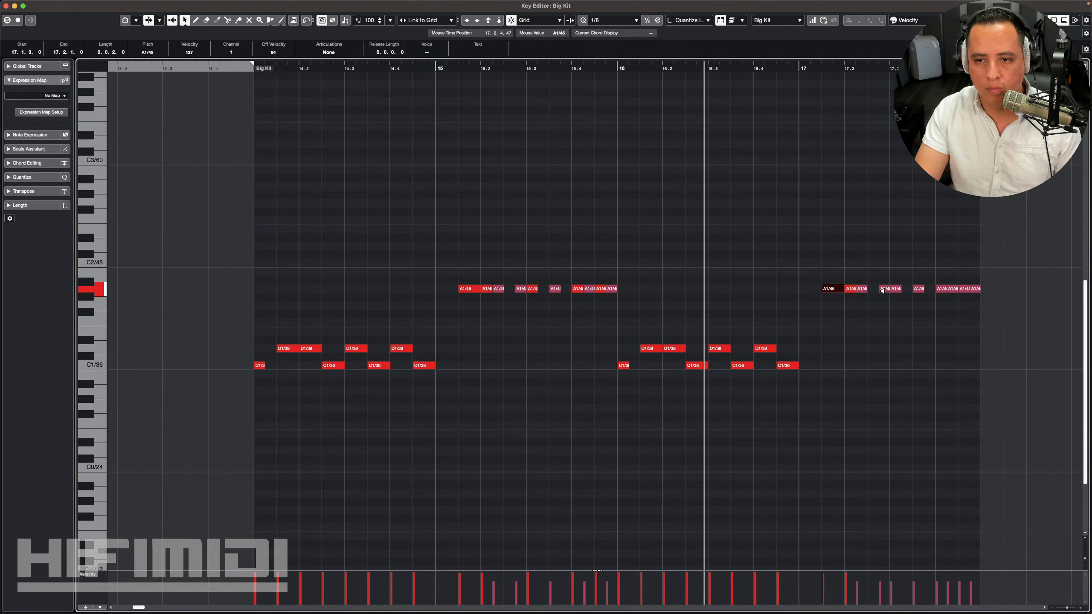
drag(941, 289, 964, 263)
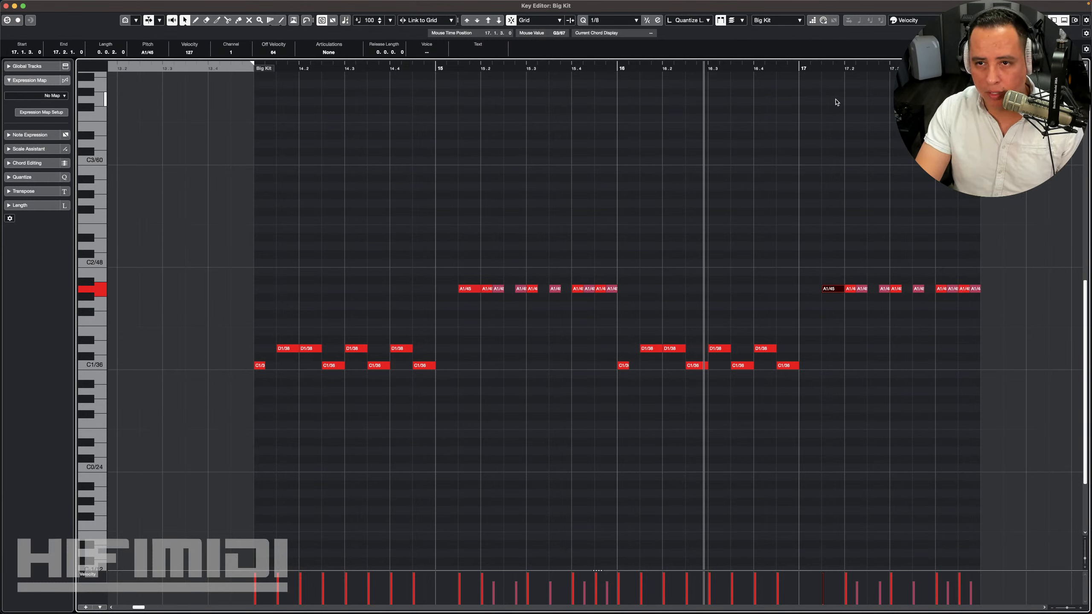
key(KP_0)
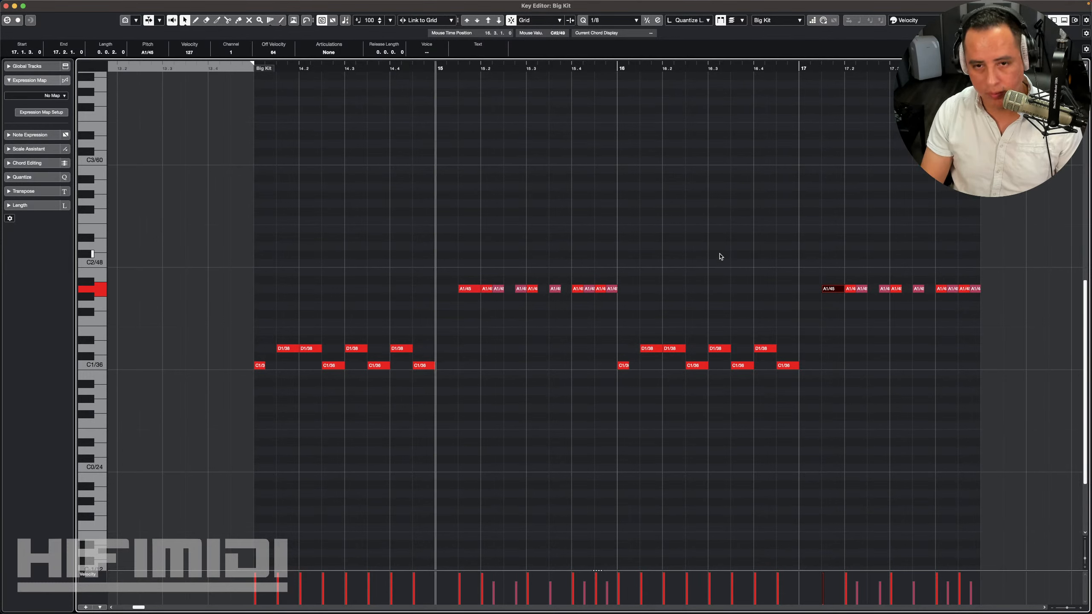
key(space)
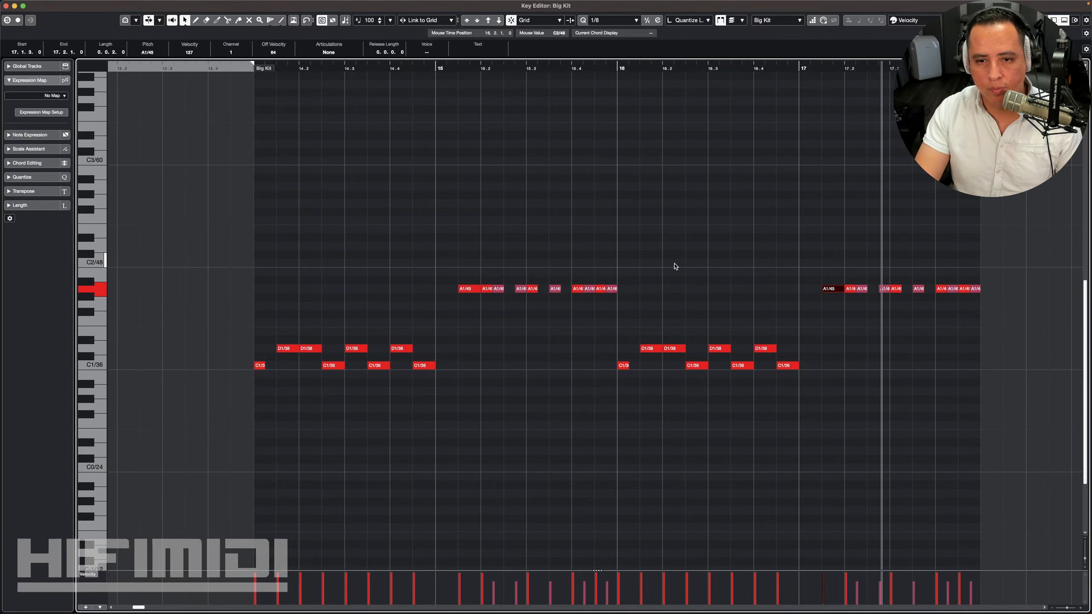
Step: Add a C#2 note at 14.1.3 with velocity 127 above the D1 hit and play it back
scroll(331, 222, left, 3)
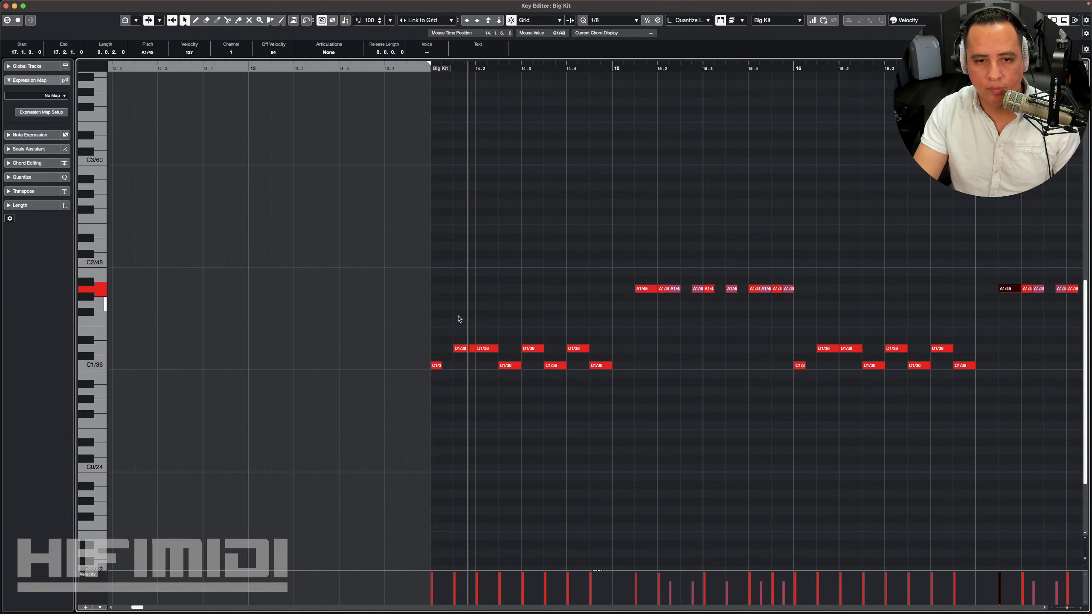
click(461, 254)
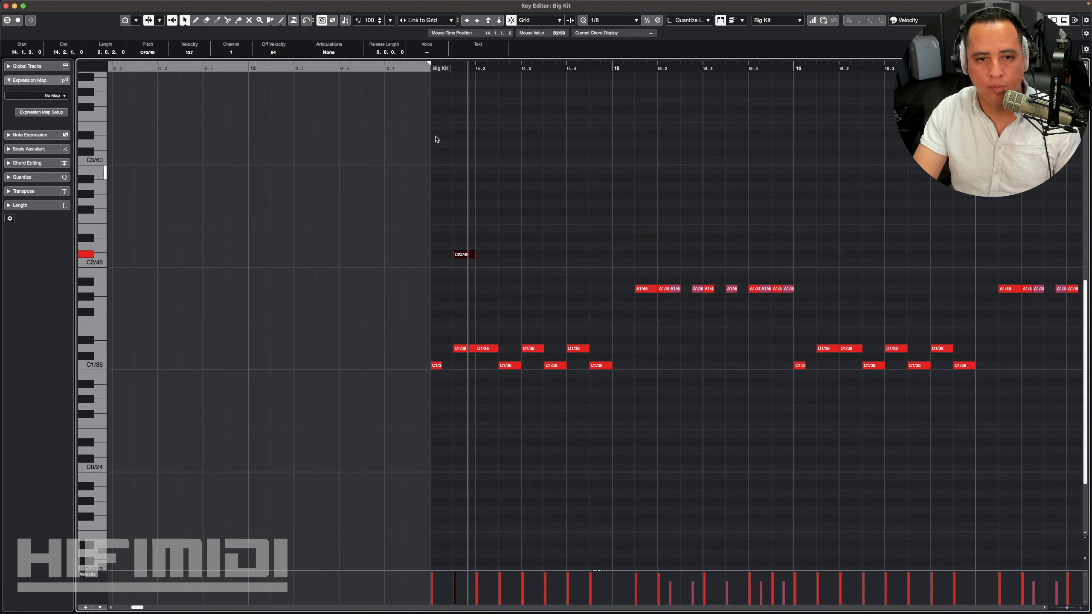
key(space)
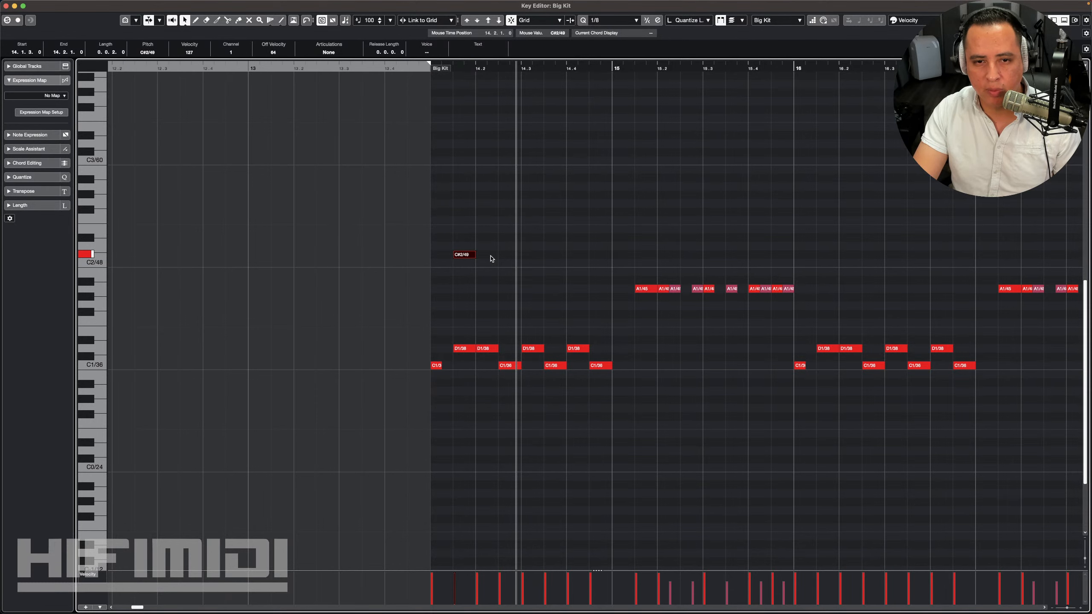
Step: Add C#2 notes at 14.2.1, 14.3.1 and 14.4.1, play from bar 14, and raise the last two to velocity 127
alt+click(490, 256)
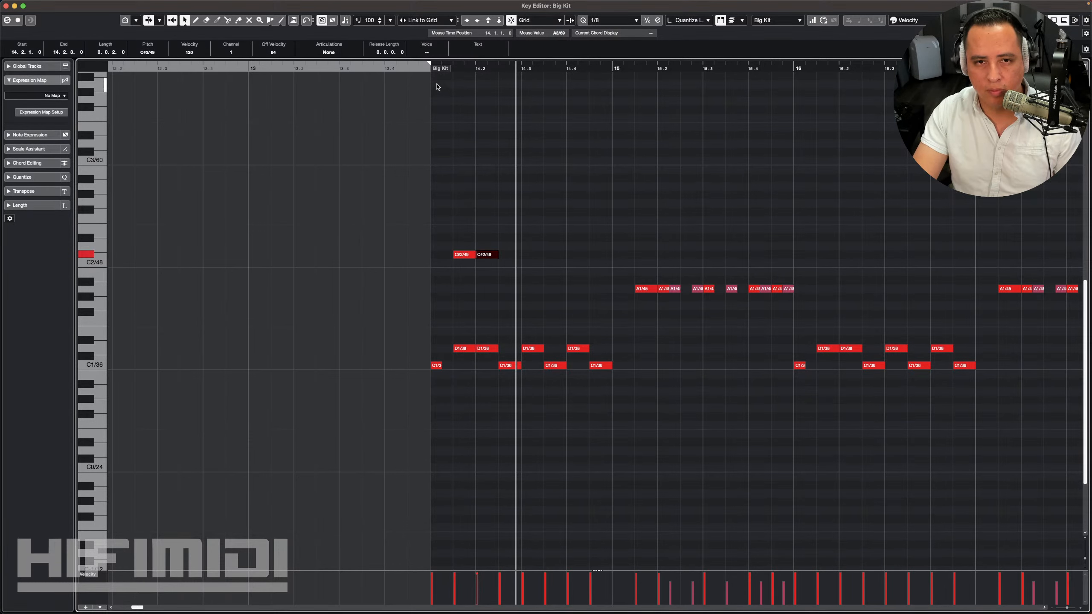
click(431, 68)
key(space)
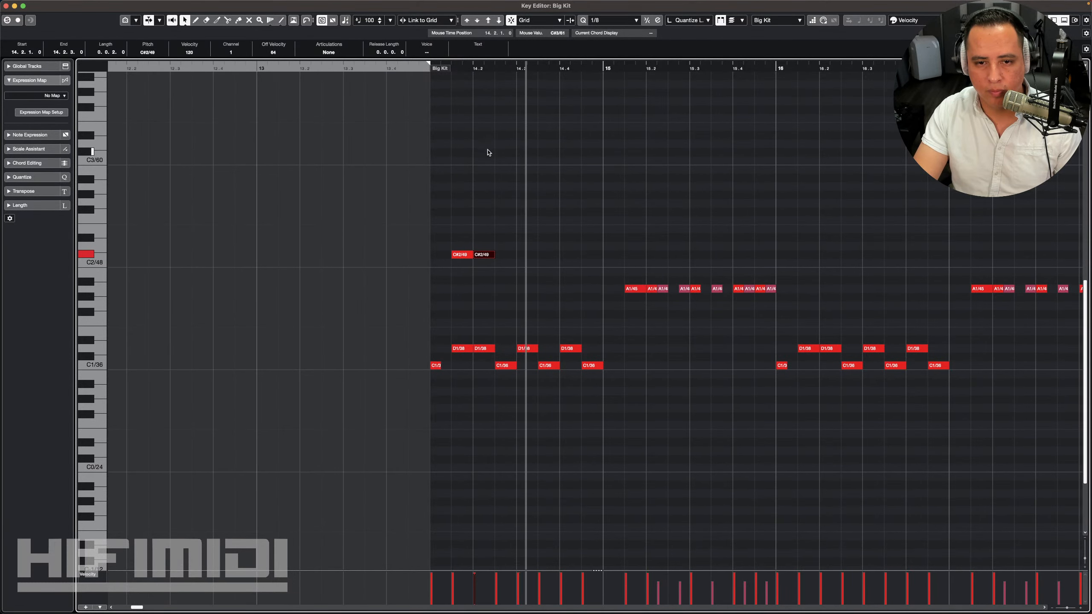
alt+click(527, 255)
alt+click(563, 256)
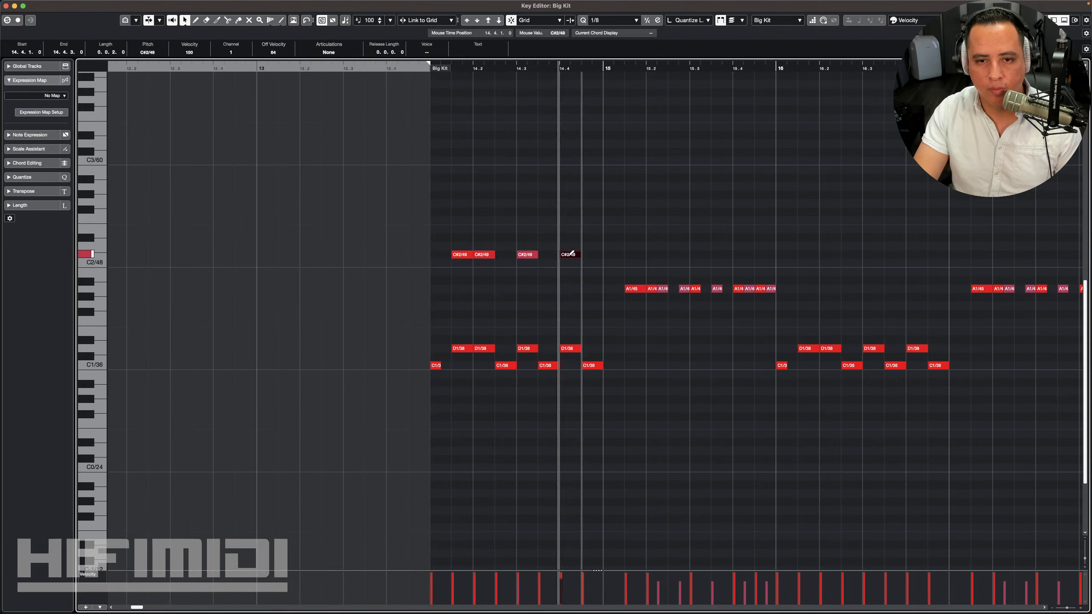
drag(590, 229, 521, 261)
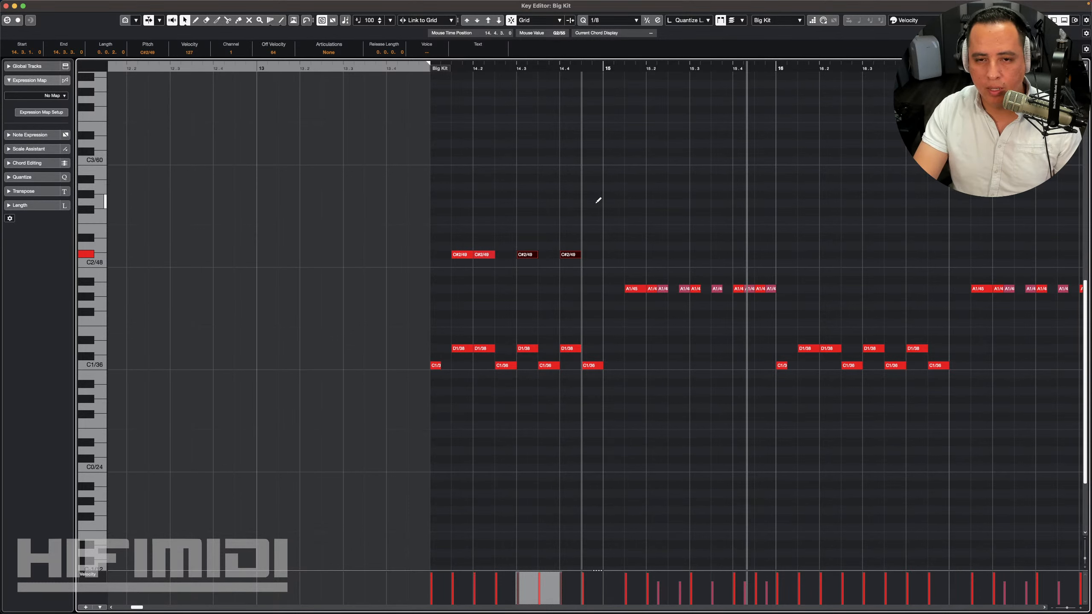
Step: Add an E2 note with velocity 127 at 14.4.3 and play the part
click(590, 246)
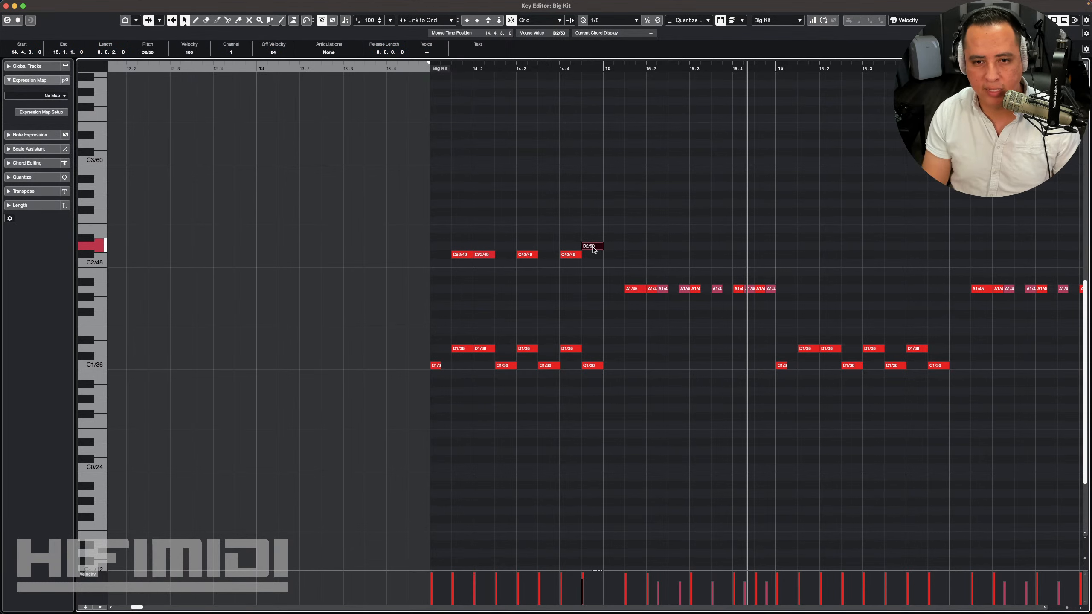
mouse_move(594, 250)
mouse_down()
mouse_move(594, 224)
mouse_move(595, 236)
mouse_up()
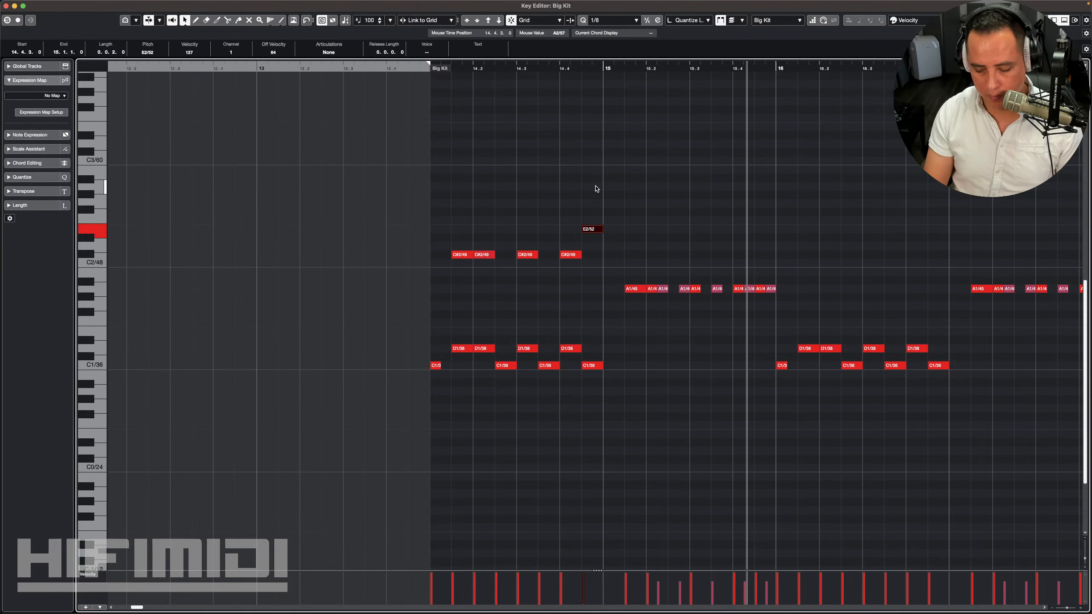
key(space)
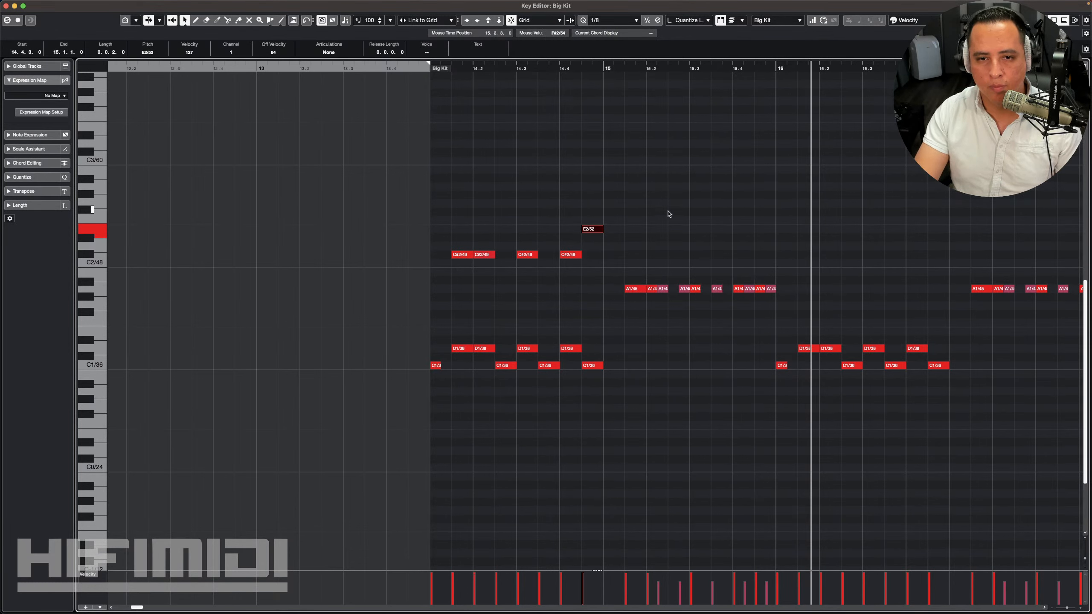
Step: Copy bar 14's four C#2 notes and the E2 note to bar 16, starting at 16.1.3, and play them back
drag(667, 210, 465, 258)
drag(720, 261, 809, 261)
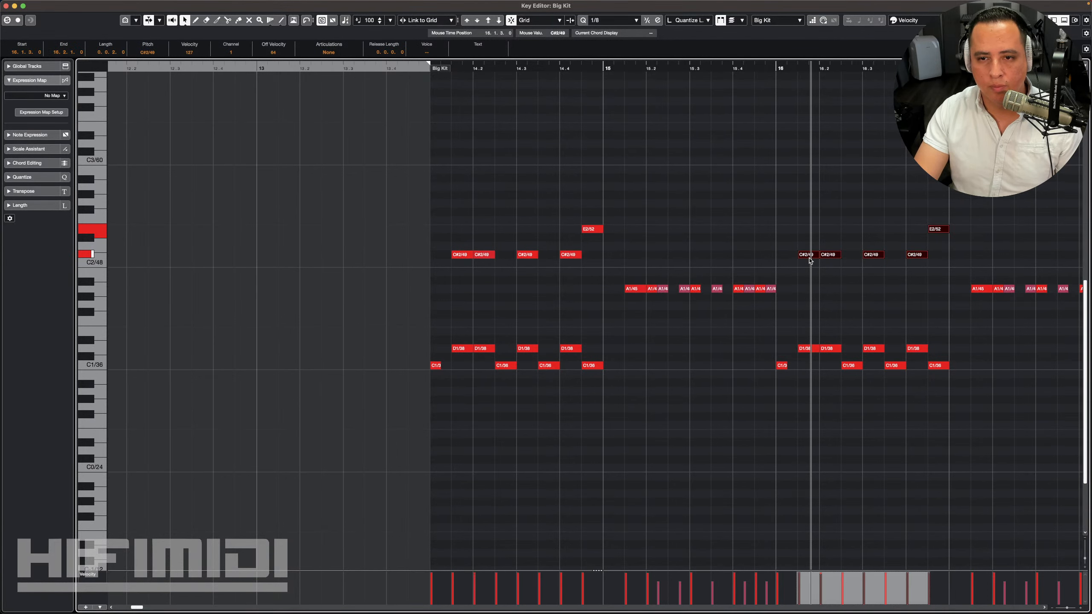
key(space)
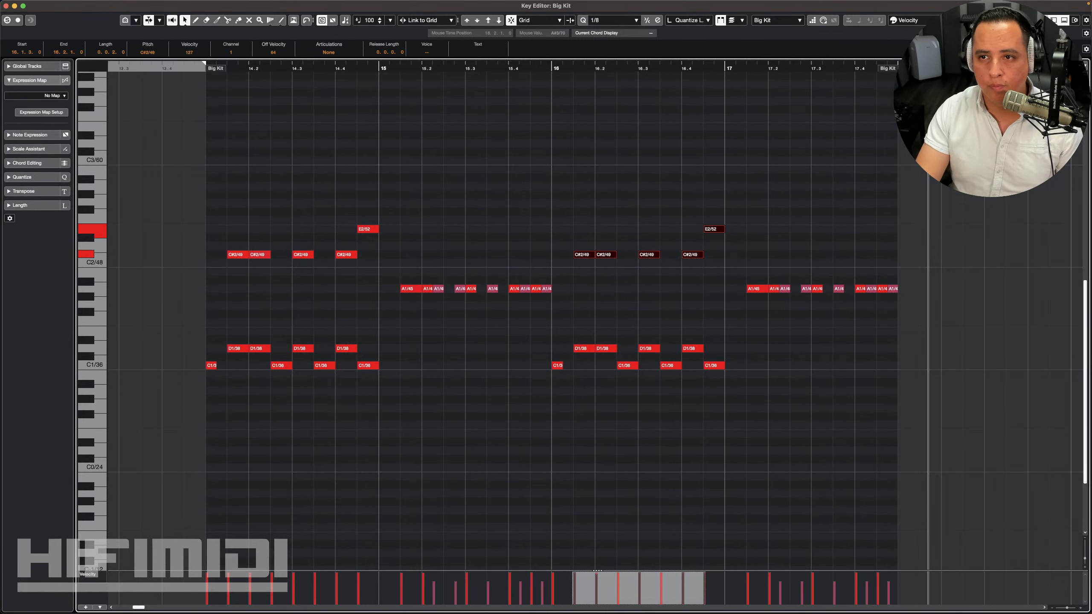
Step: Return to the full arrangement and play through the TRANSITION section to review the drums with the other tracks
click(1043, 20)
key(alt+super+e)
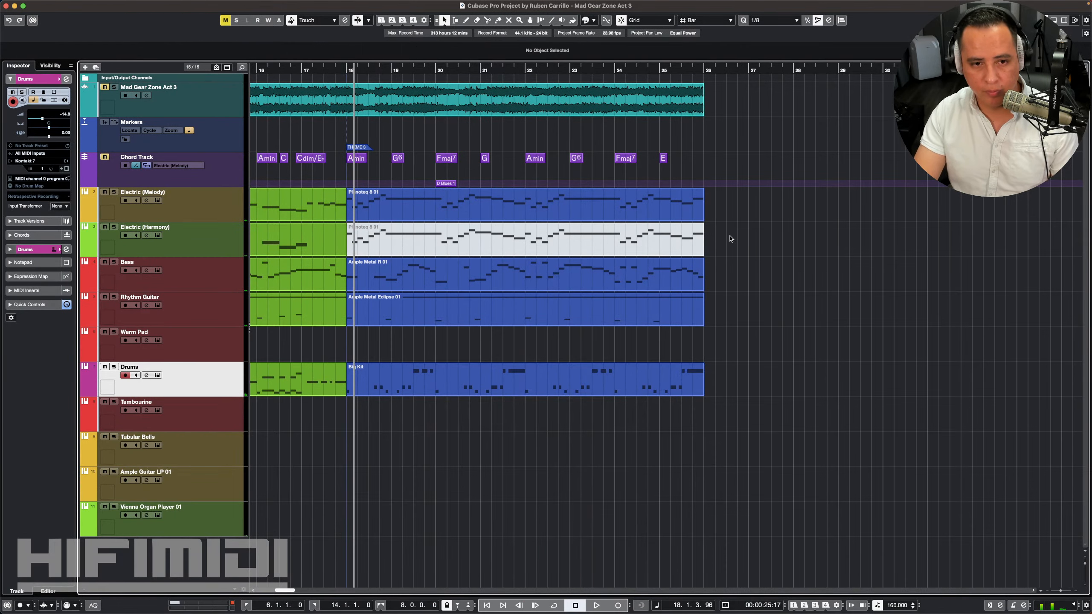
scroll(327, 121, left, 5)
click(287, 72)
key(space)
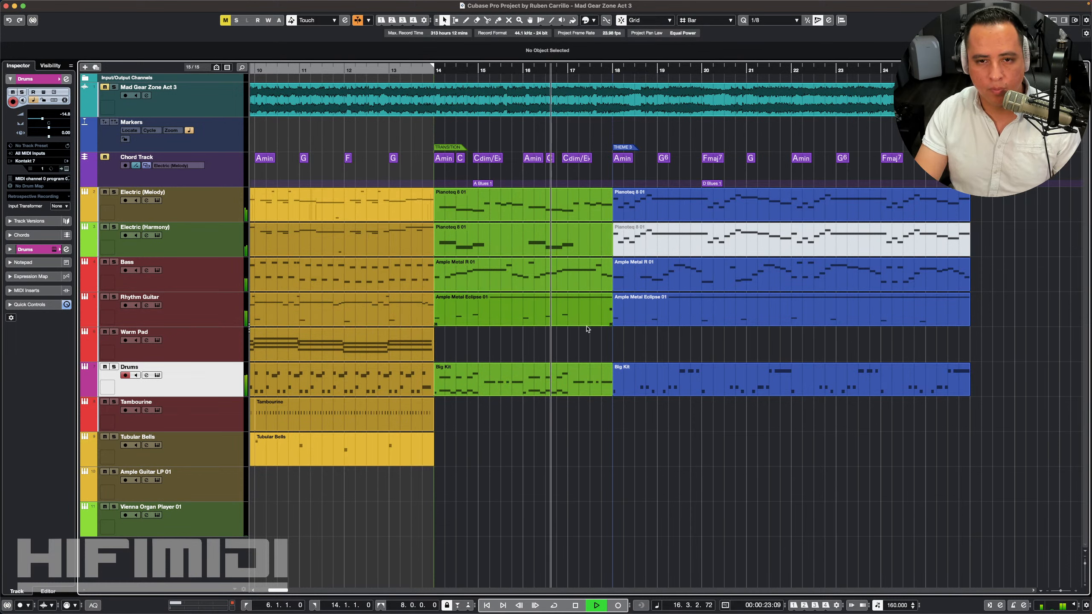
key(space)
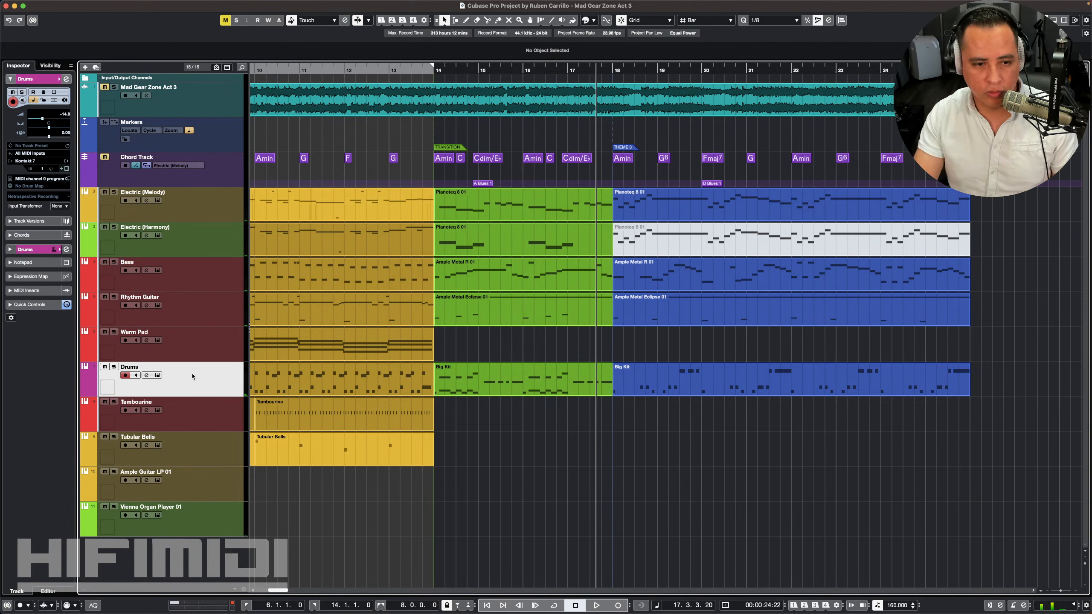
Step: Examine the instrument and preset loaded on the Vienna Organ Player 01 track and close its window
click(211, 512)
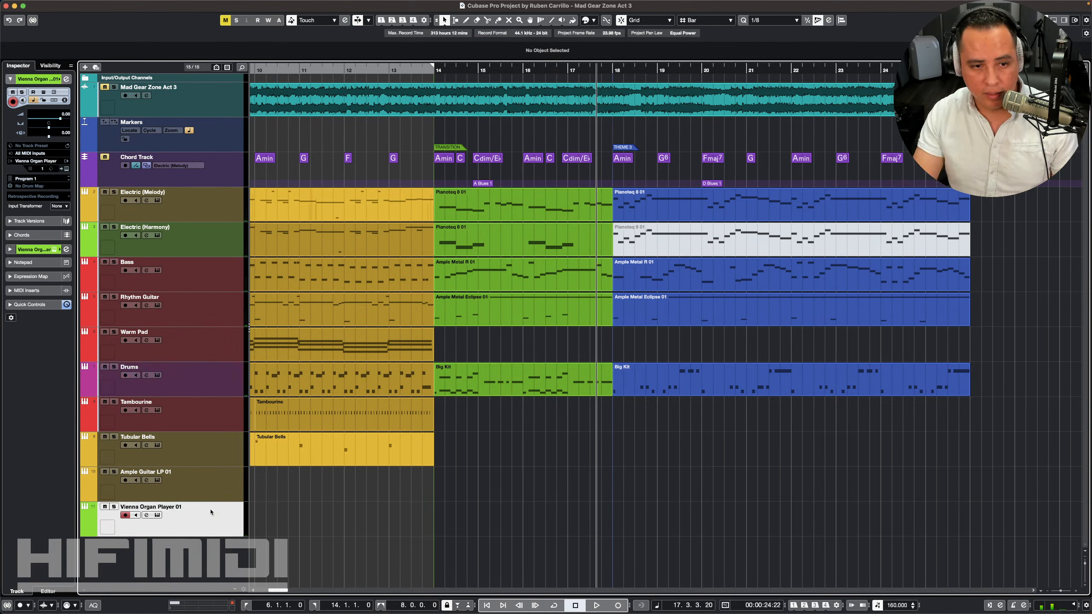
click(161, 518)
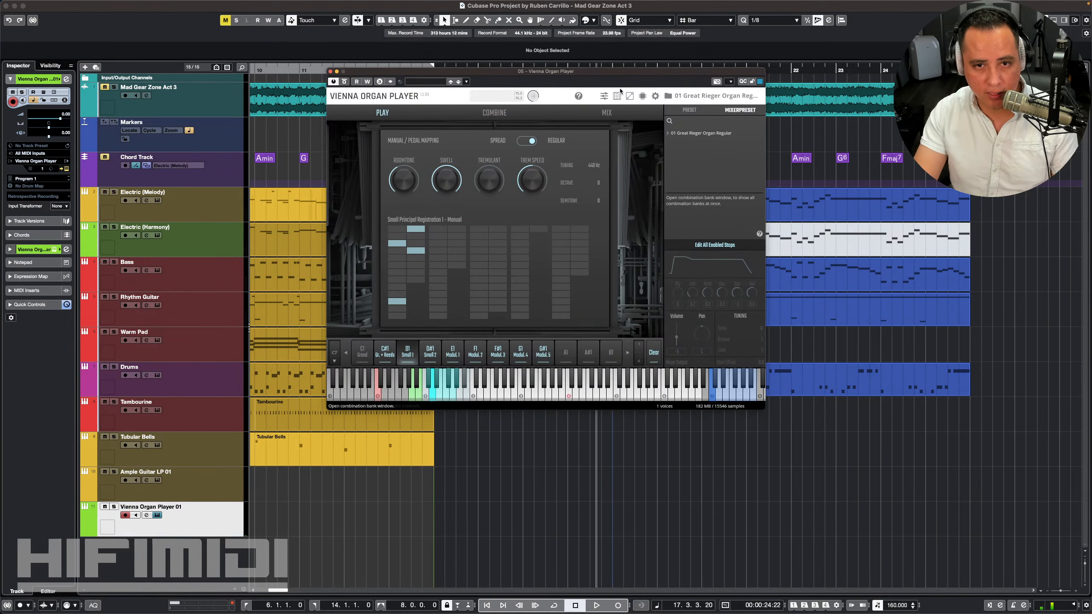
double_click(609, 74)
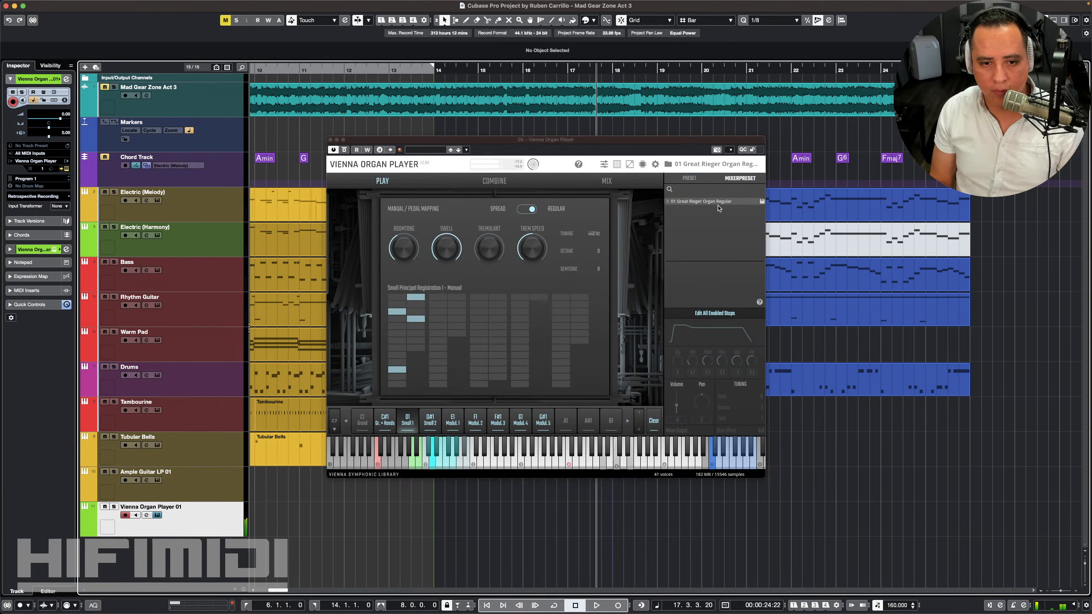
click(331, 140)
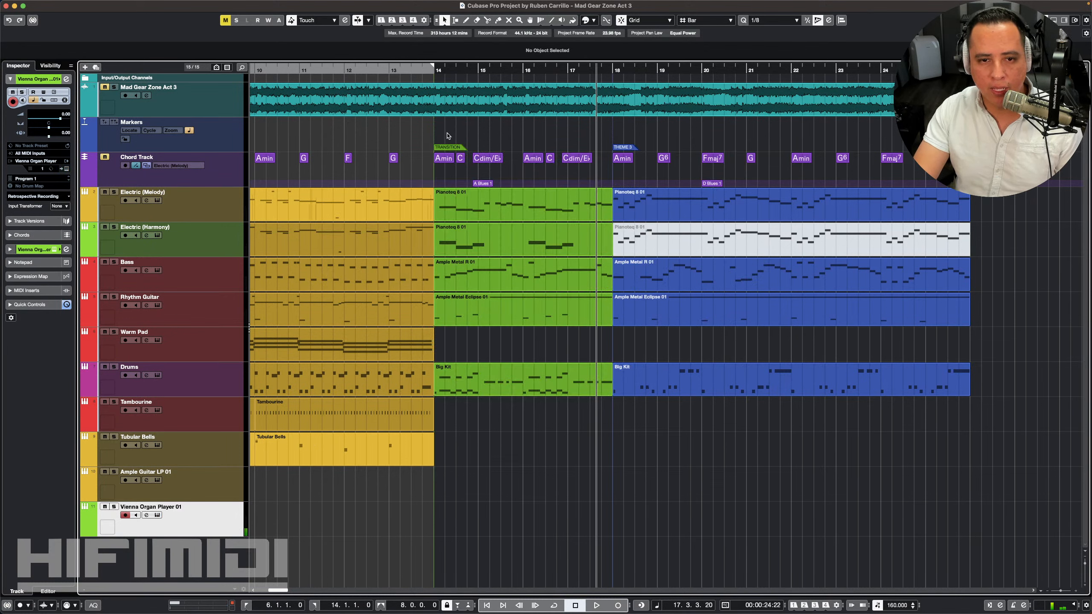
Step: Play the TRANSITION section from bar 14 with the organ track selected, then stop playback
click(429, 69)
key(space)
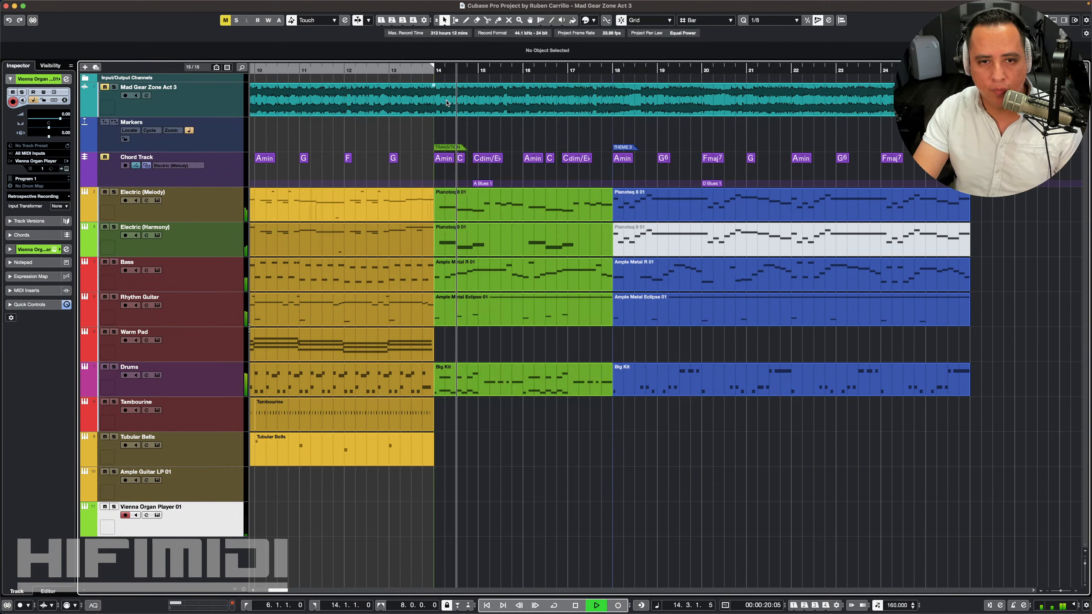
key(space)
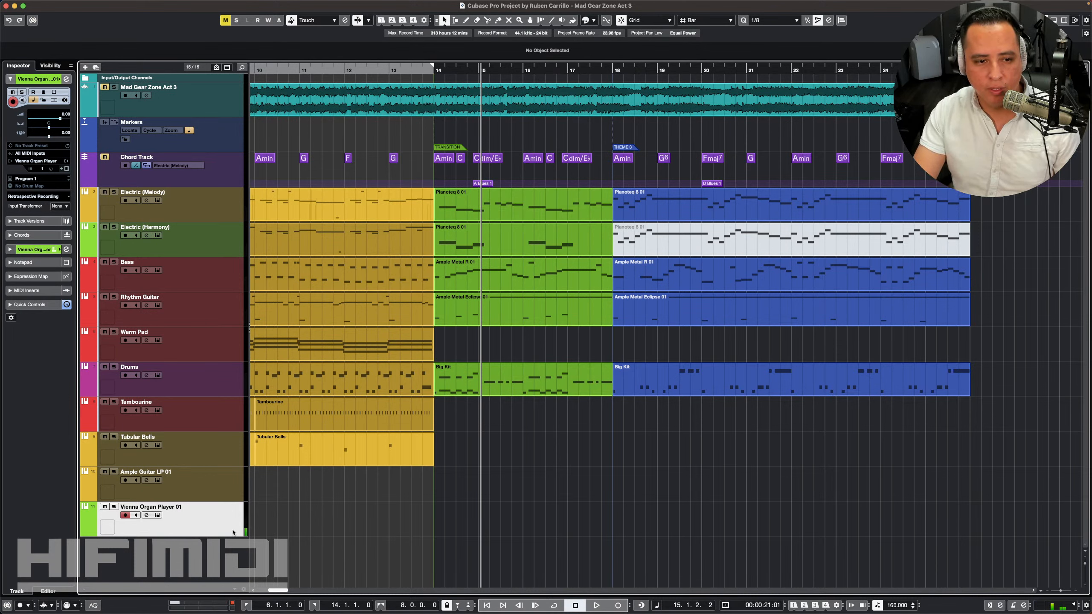
Step: Rename the Vienna Organ Player 01 track to Pipe Organ
double_click(150, 507)
text(Pi)
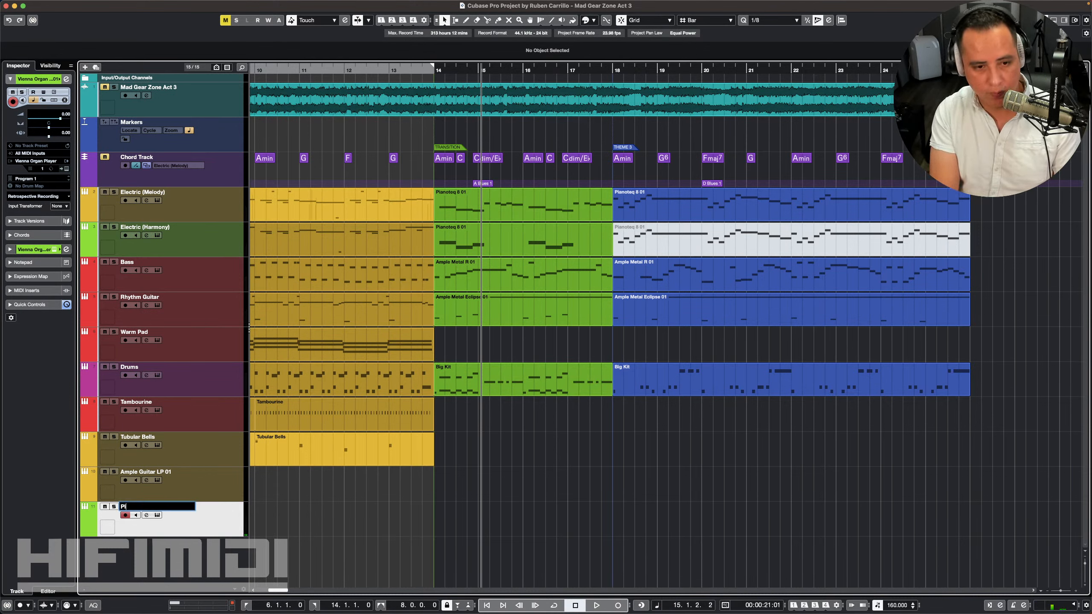
text(pe Organ)
key(Return)
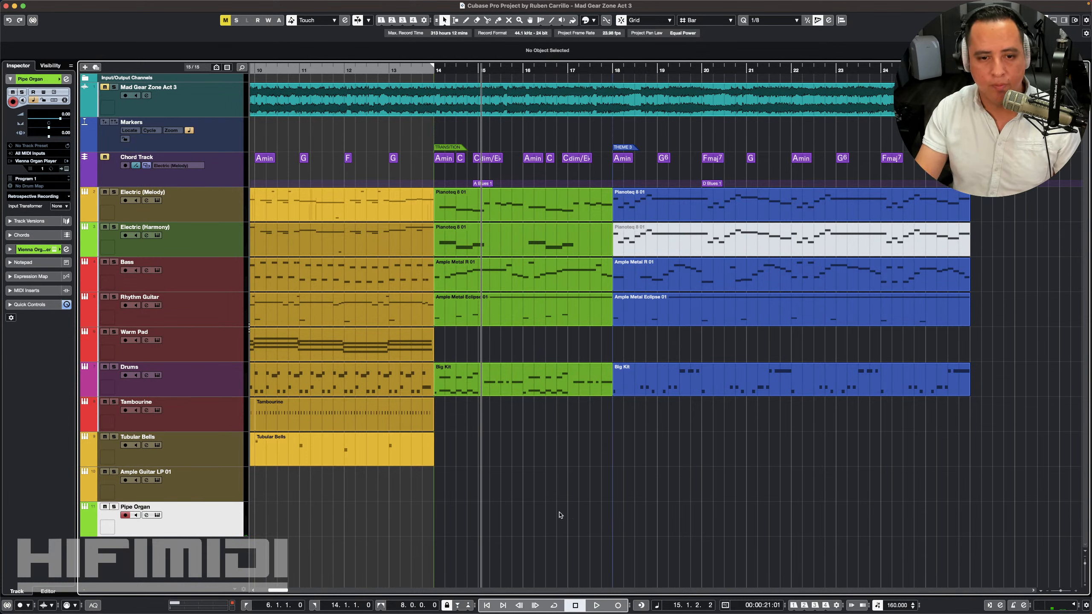
Step: Create an empty Pipe Organ part from bar 14 to bar 18 and open it in a separate Key Editor window
drag(437, 512, 602, 515)
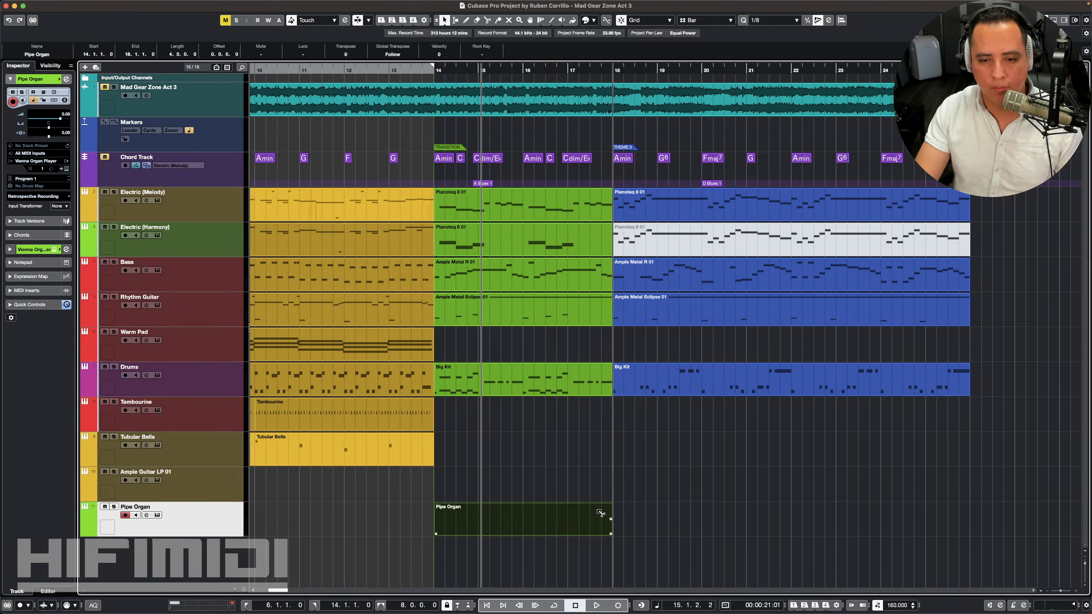
double_click(512, 530)
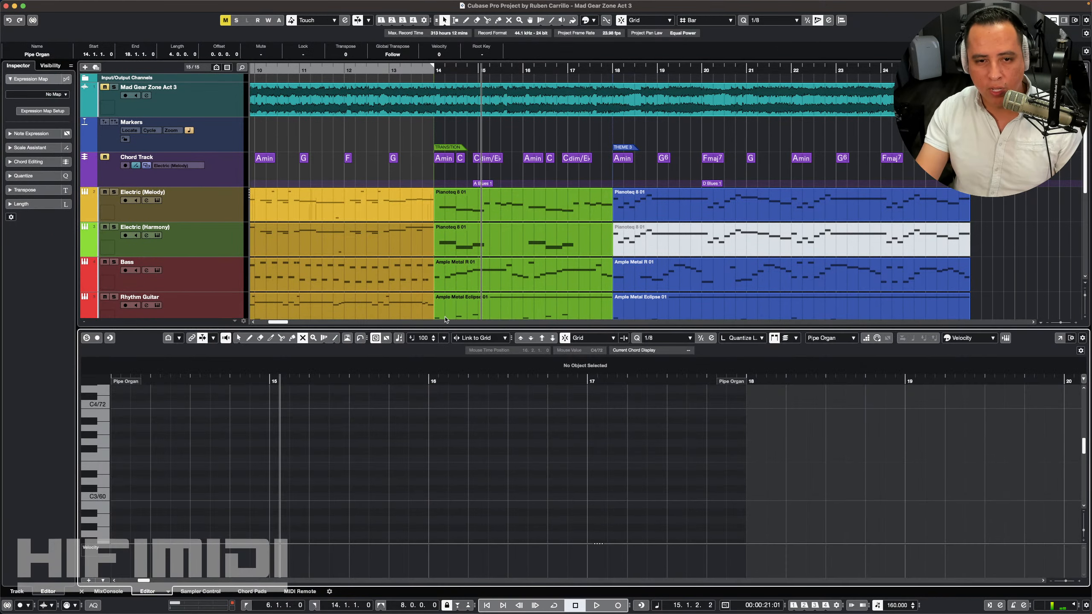
click(1066, 342)
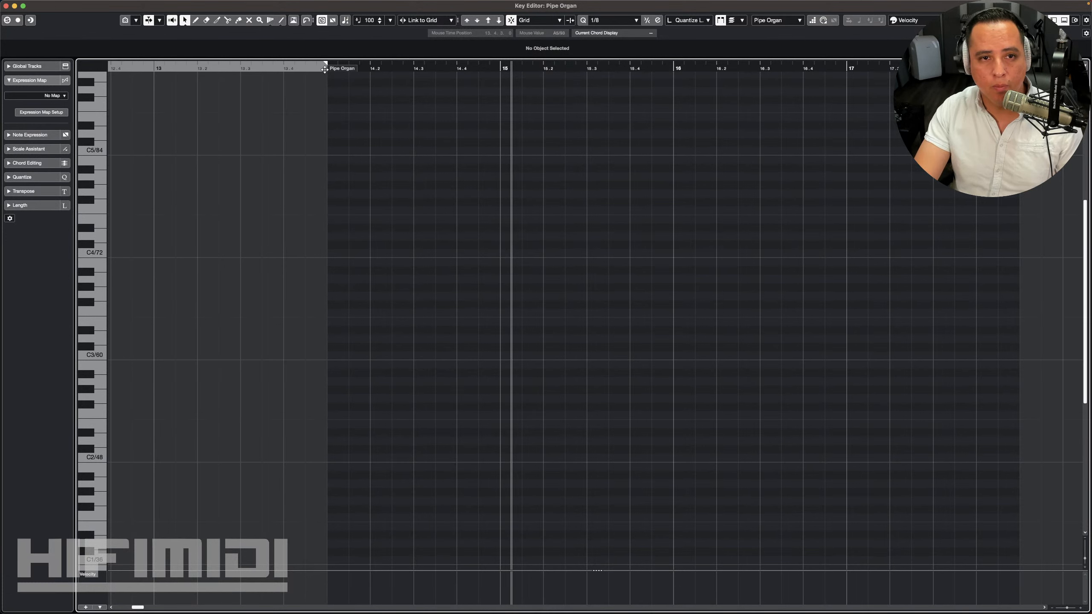
Step: Set the quantize value to 1/16 and enter the sixteenth notes E4, A3, C4 and A3 on beat 1 of bar 14
click(636, 20)
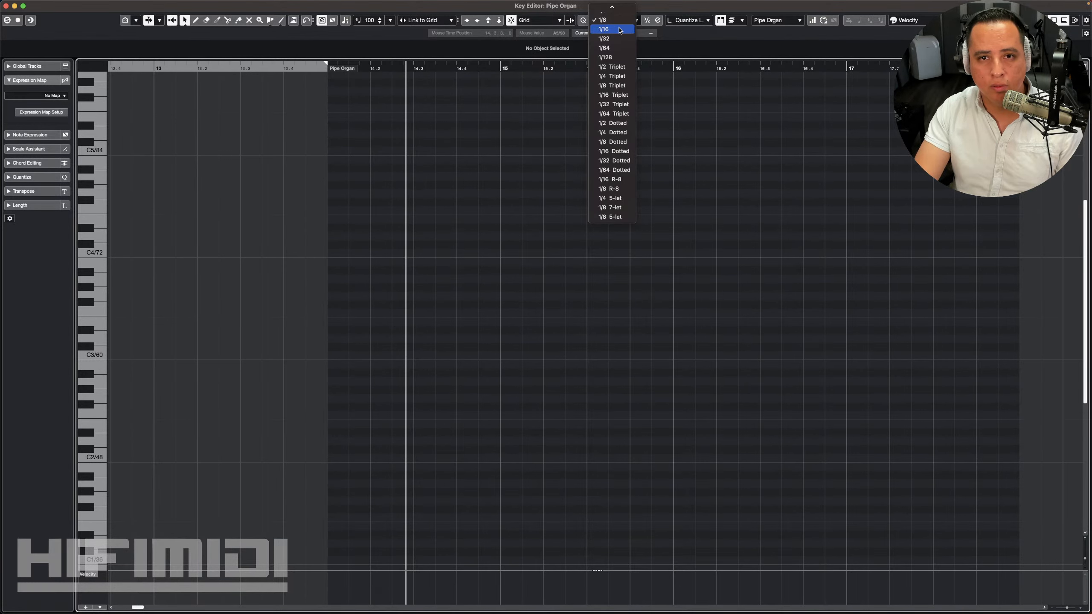
click(604, 66)
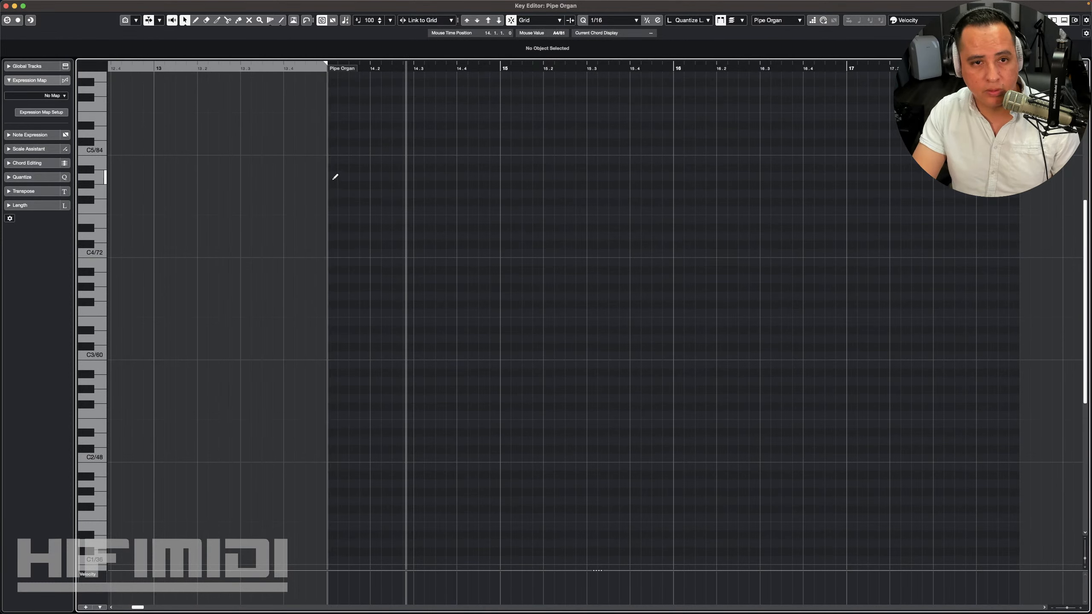
alt+click(333, 211)
key(super+z)
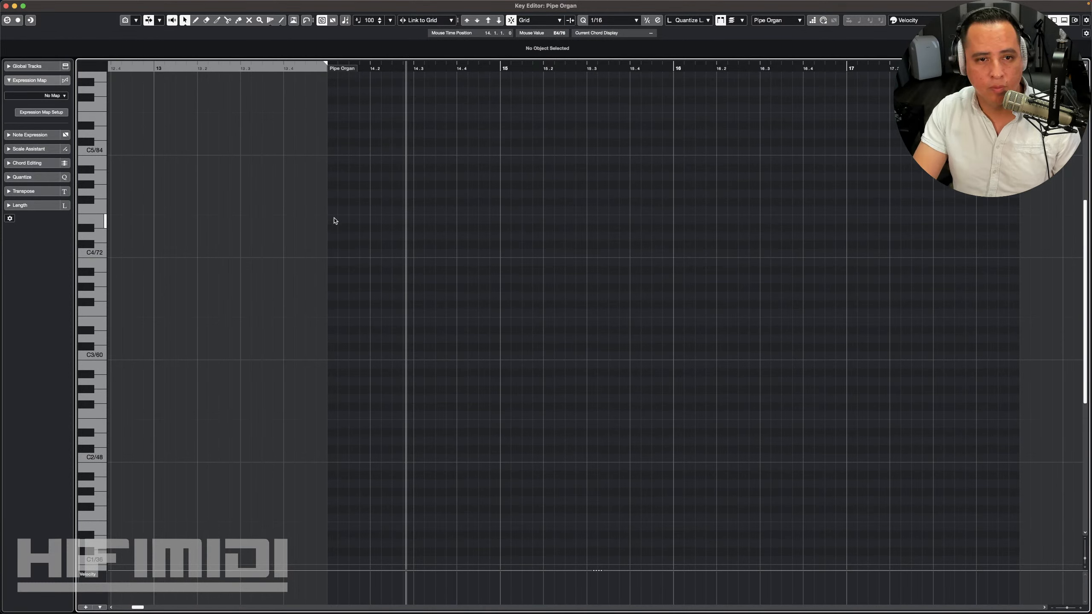
alt+click(332, 221)
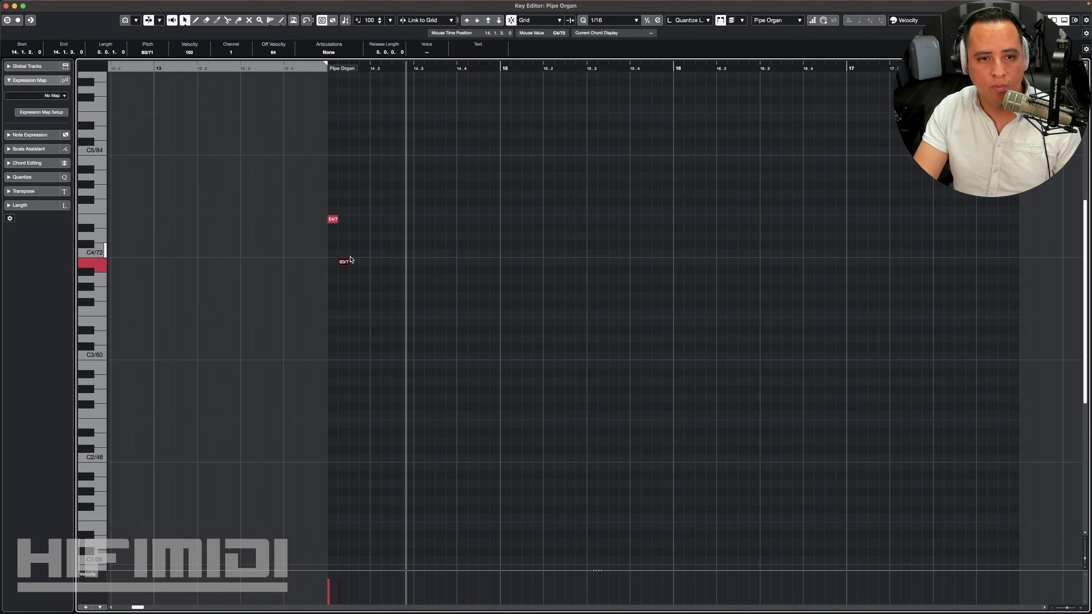
alt+click(344, 278)
alt+click(354, 252)
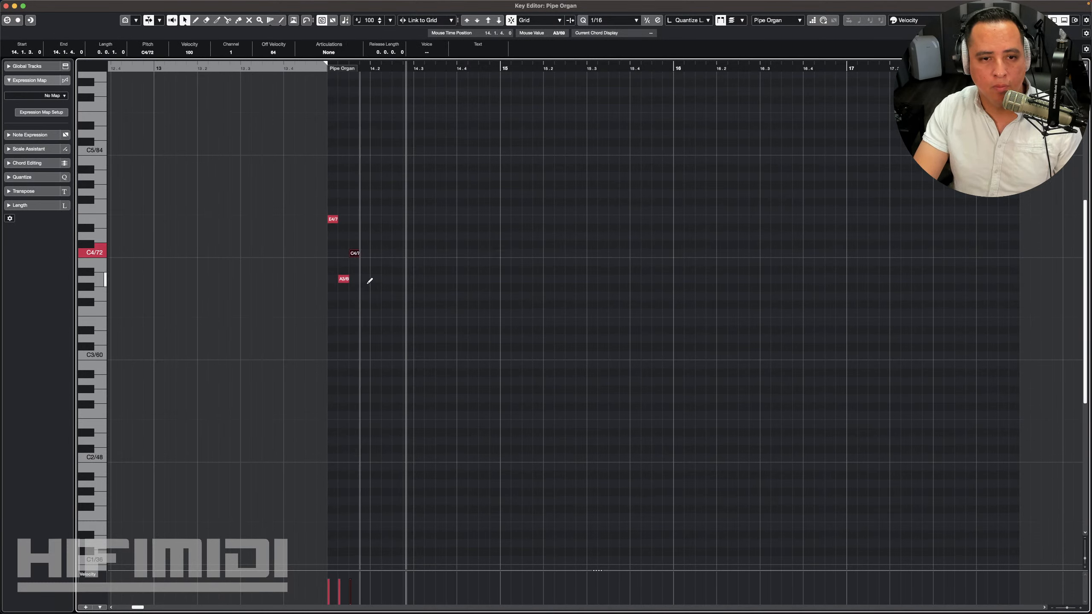
alt+click(366, 279)
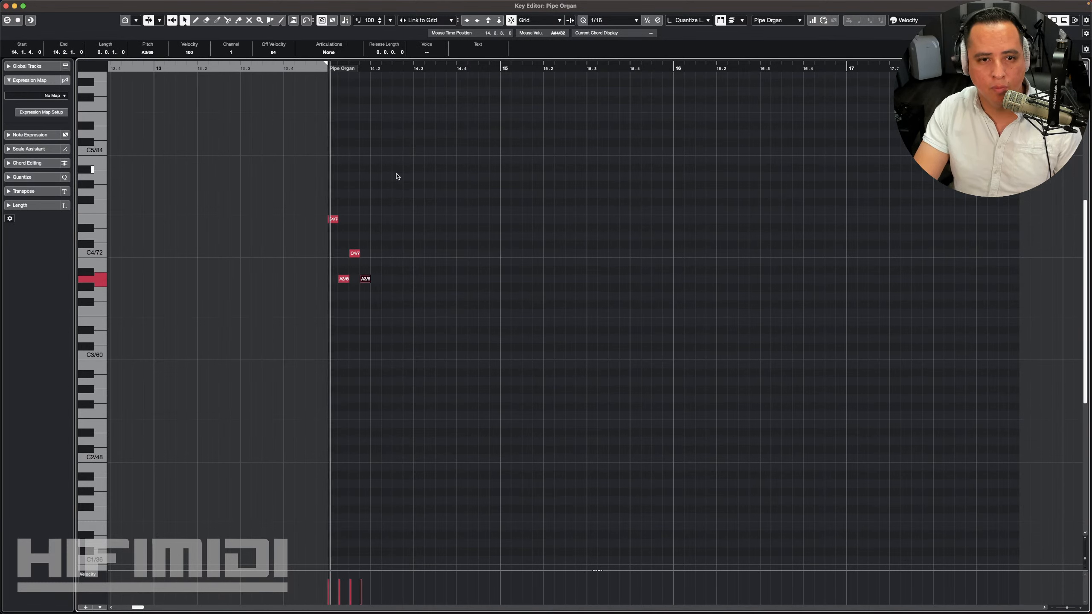
Step: Repeat the E4, A3, C4, A3 sixteenth-note figure on beat 2 of bar 14 and play it back
alt+click(376, 219)
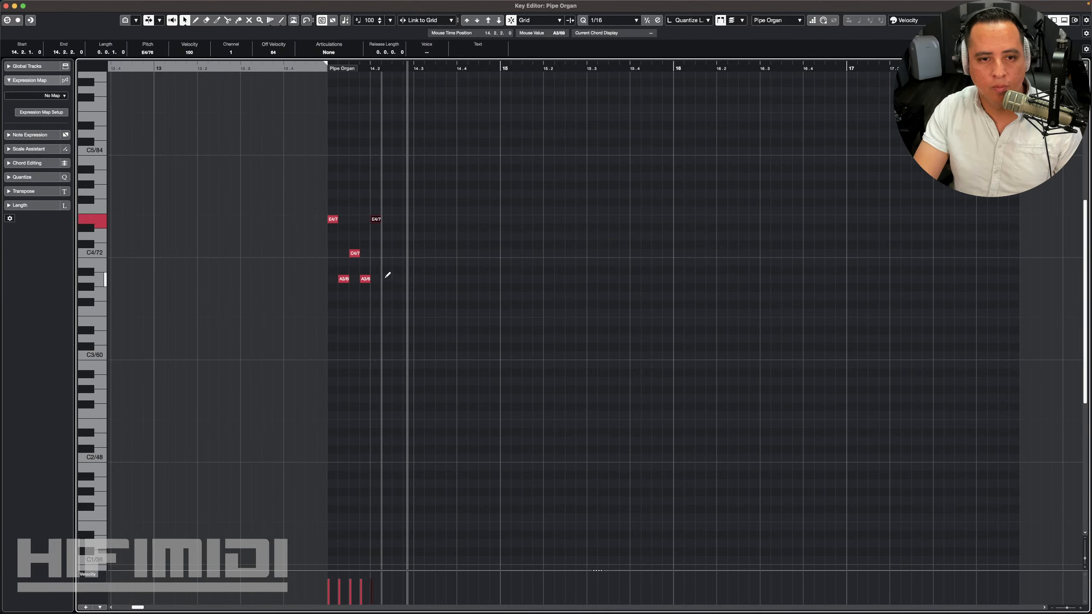
alt+click(387, 279)
alt+click(398, 253)
alt+click(409, 278)
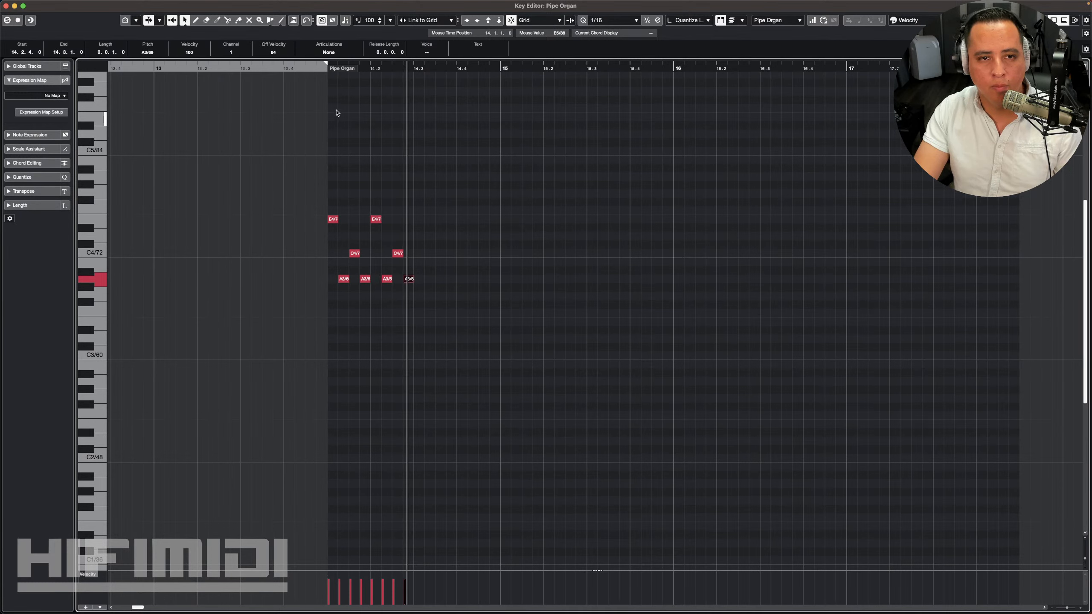
key(space)
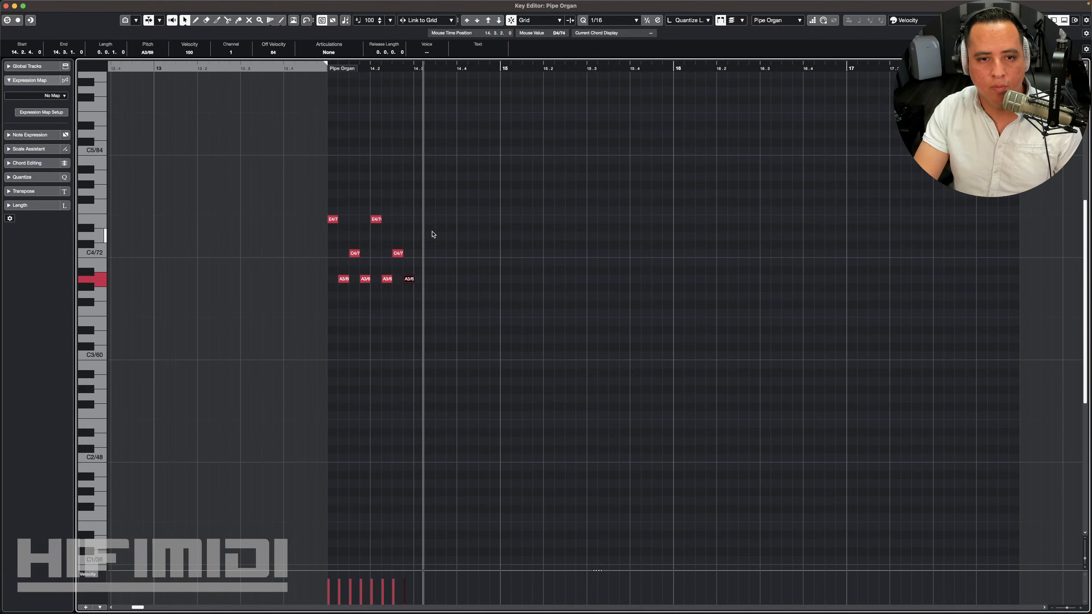
Step: Enter the sixteenth notes E4, G3, C4 and G3 on beat 3 of bar 14
alt+click(419, 219)
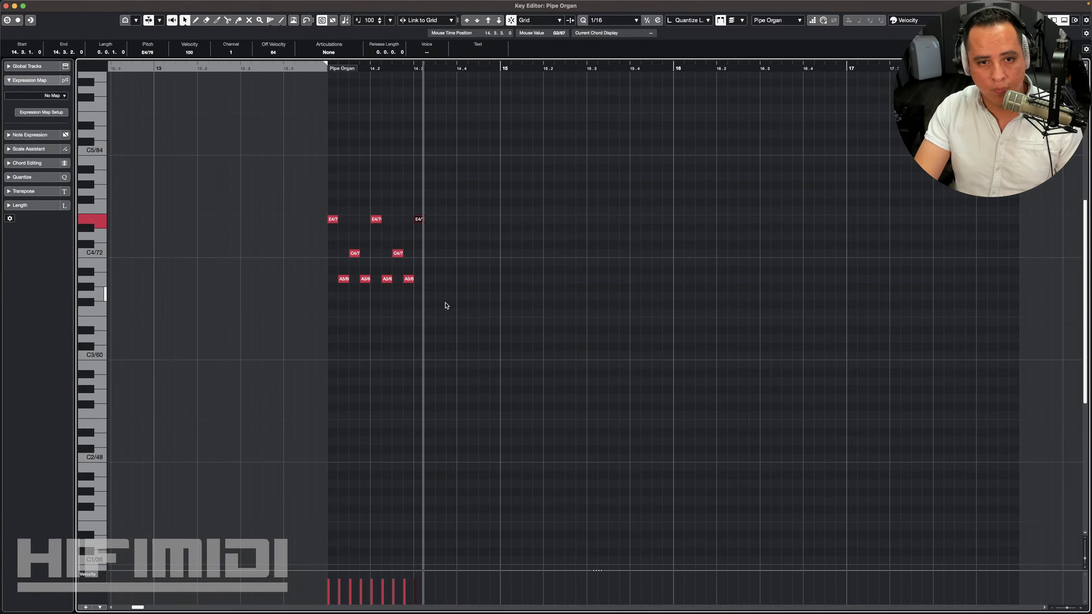
alt+click(419, 296)
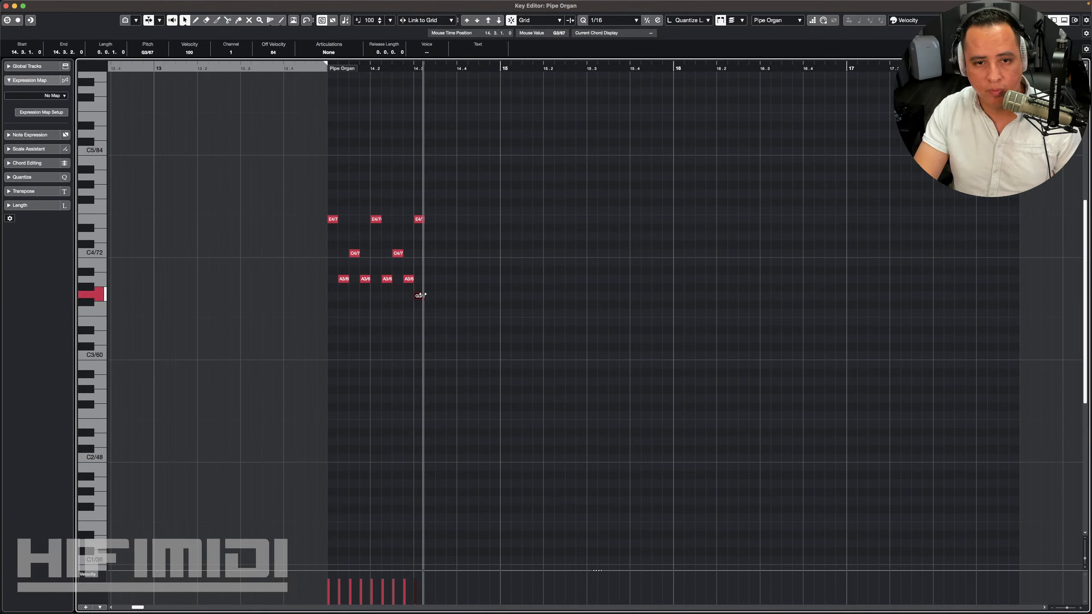
drag(421, 296, 431, 296)
alt+click(441, 253)
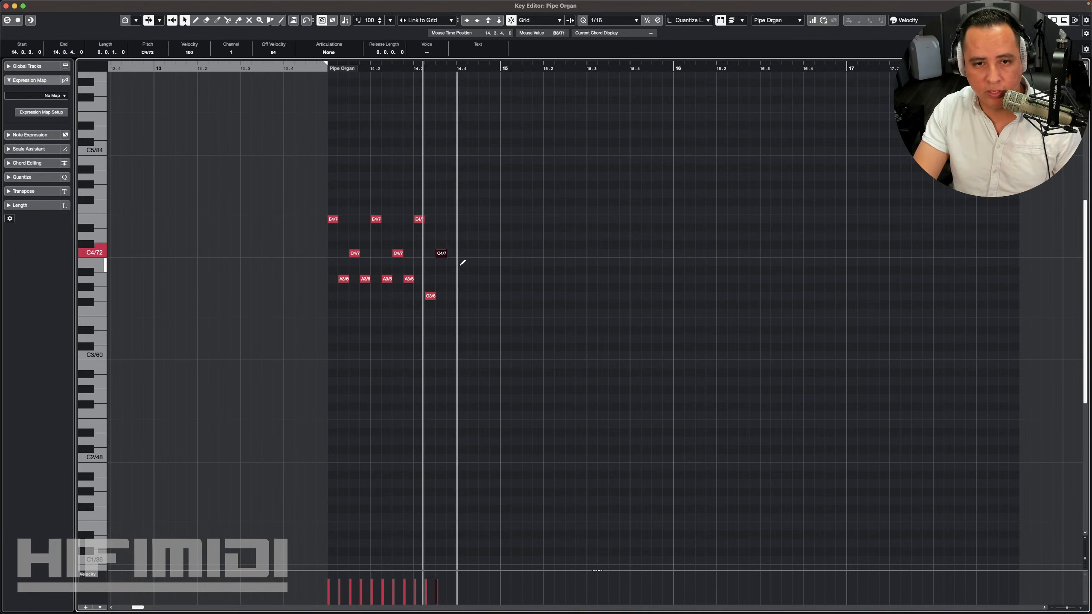
click(457, 284)
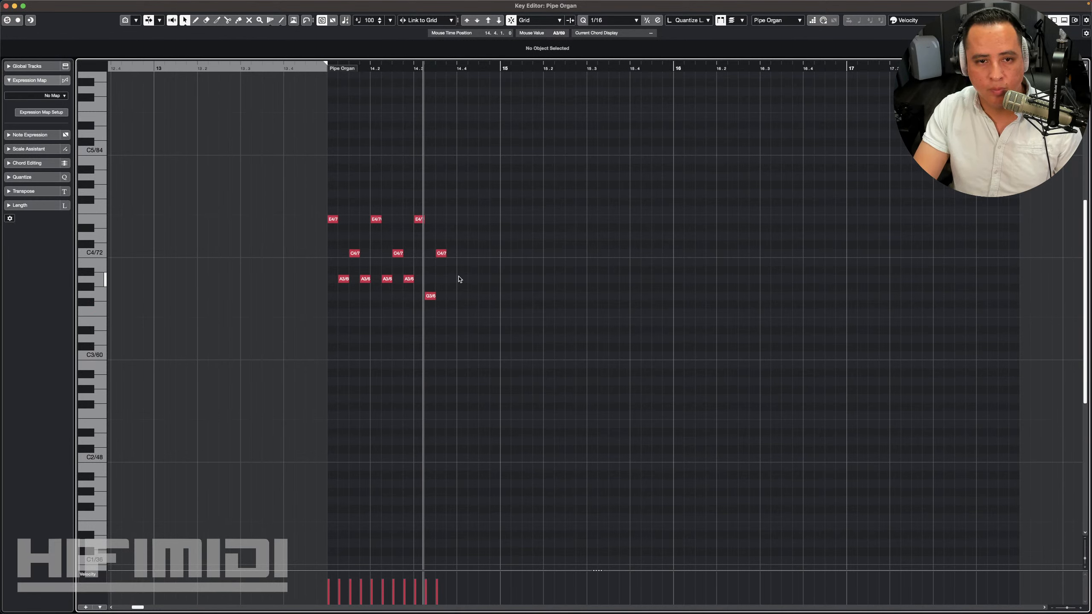
alt+click(452, 296)
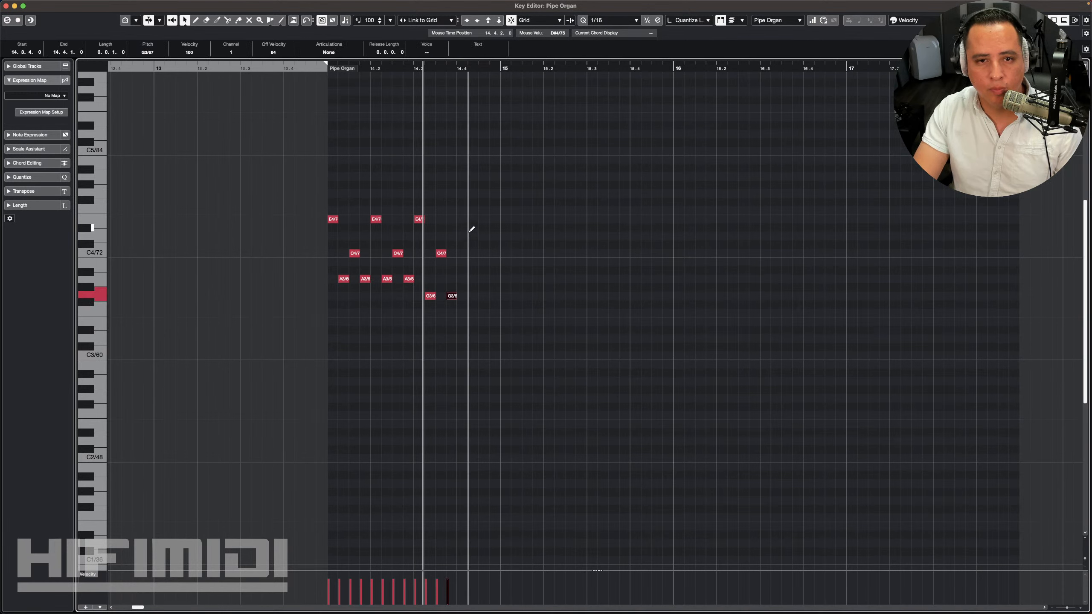
Step: Repeat the E4, G3, C4, G3 sixteenth-note figure on beat 4 of bar 14 and play it back
alt+click(462, 220)
alt+click(473, 296)
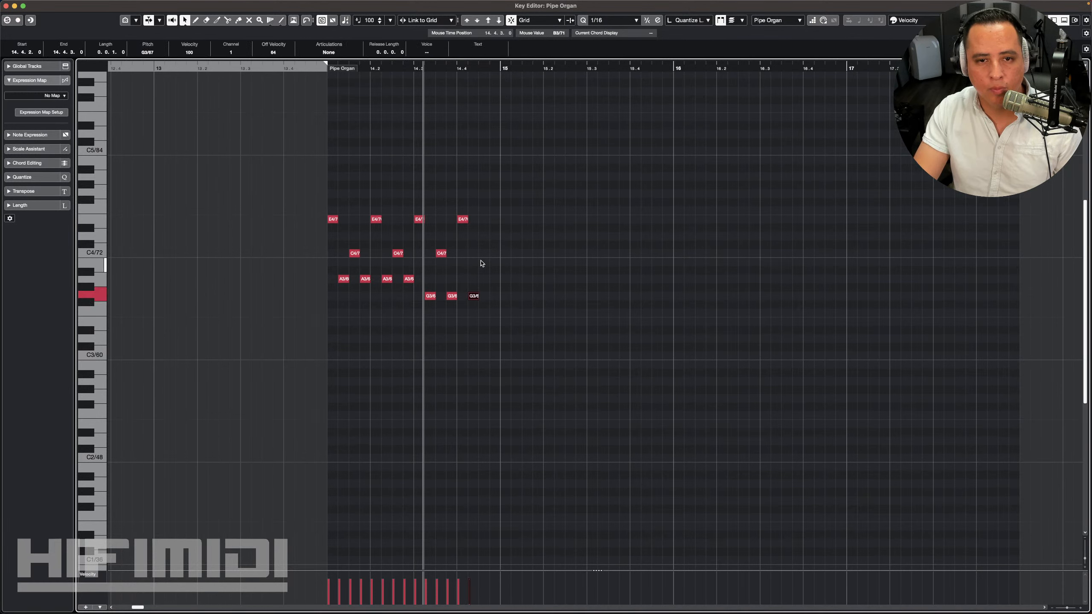
alt+click(484, 253)
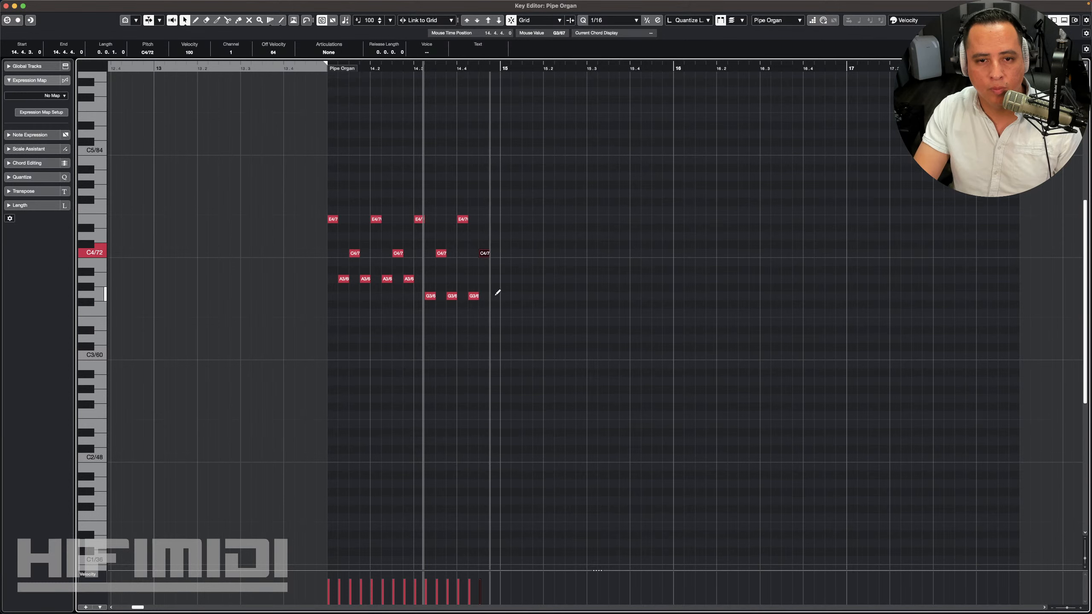
alt+click(495, 296)
key(space)
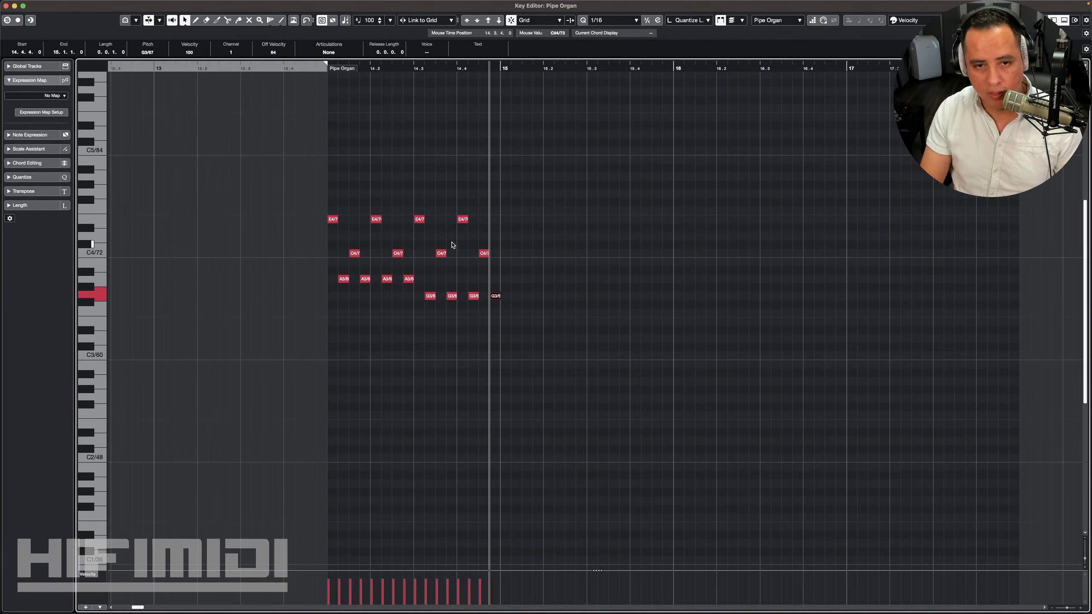
key(space)
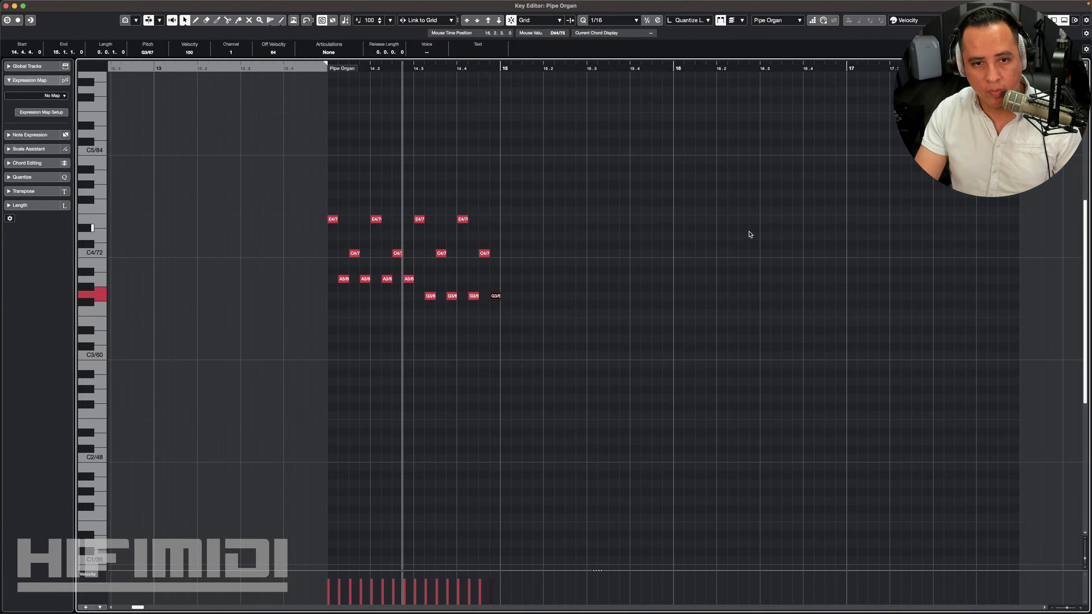
Step: Lower the last A3 on beat 2 of bar 14 by two semitones to G3
key(h)
key(h)
key(h)
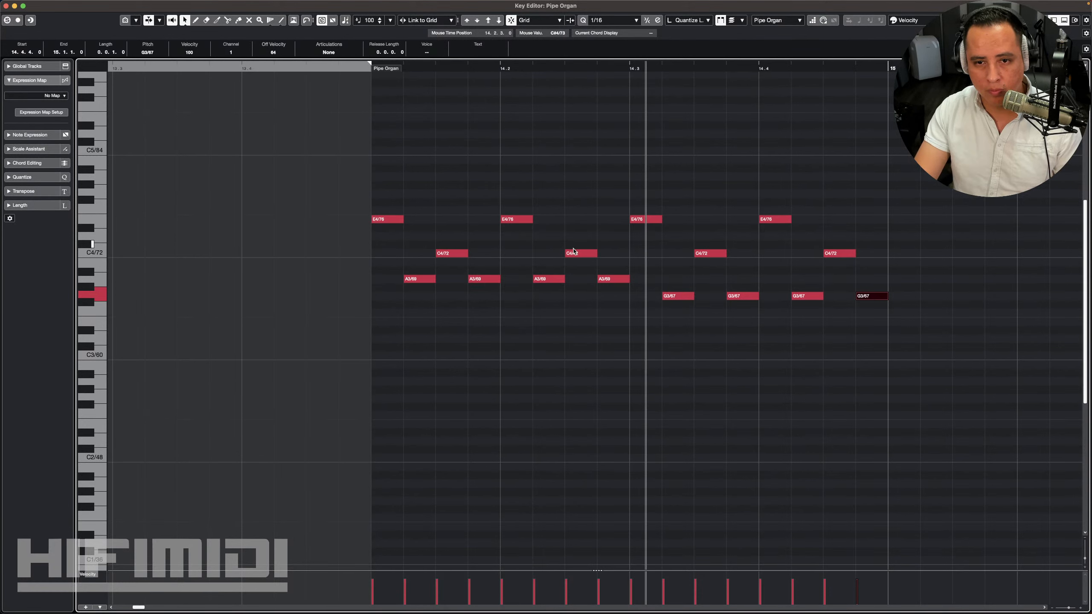
click(613, 293)
click(611, 280)
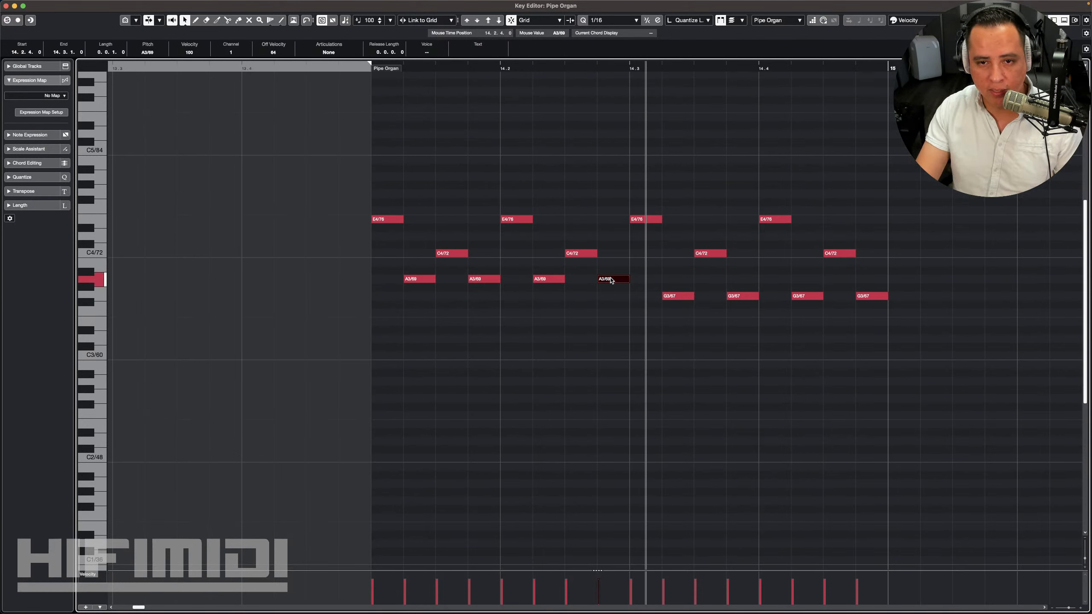
key(Down)
key(Down)
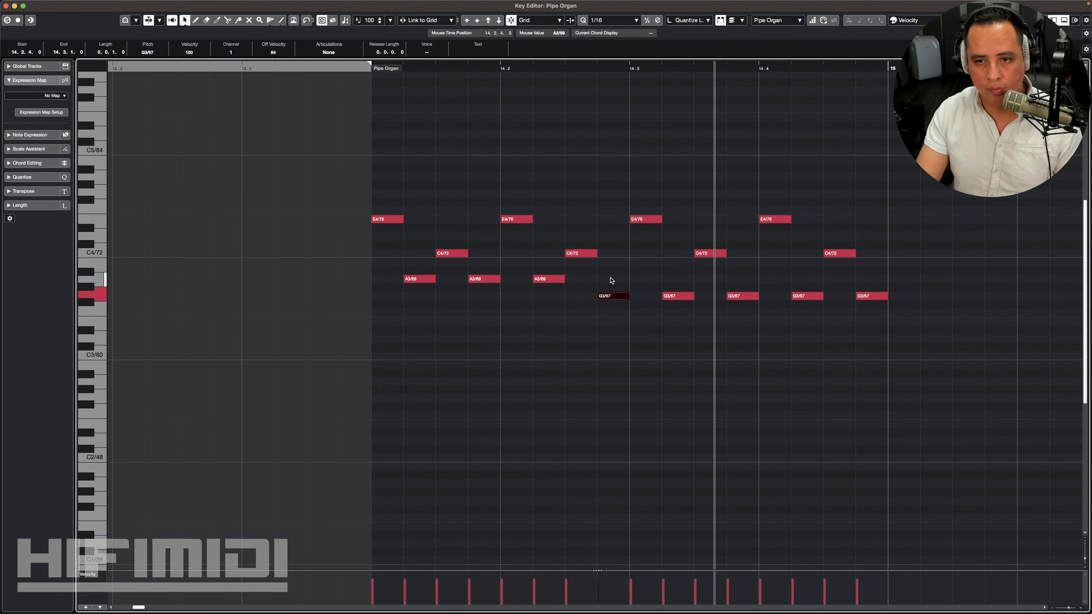
Step: Lower the last G3 of bar 14 by one semitone to F#3 and play the bar back
click(845, 254)
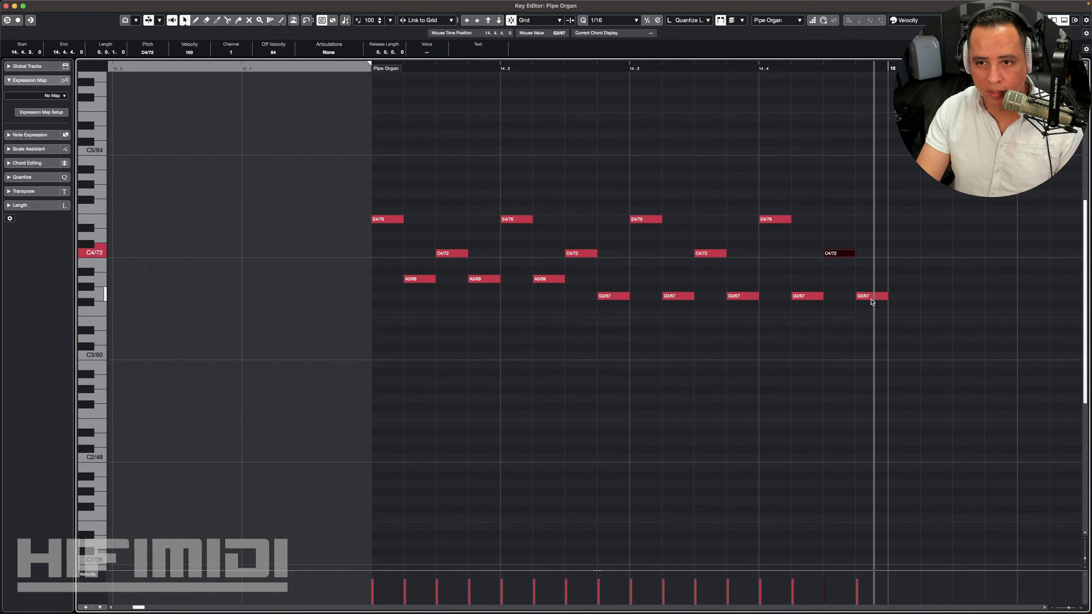
click(872, 300)
key(Down)
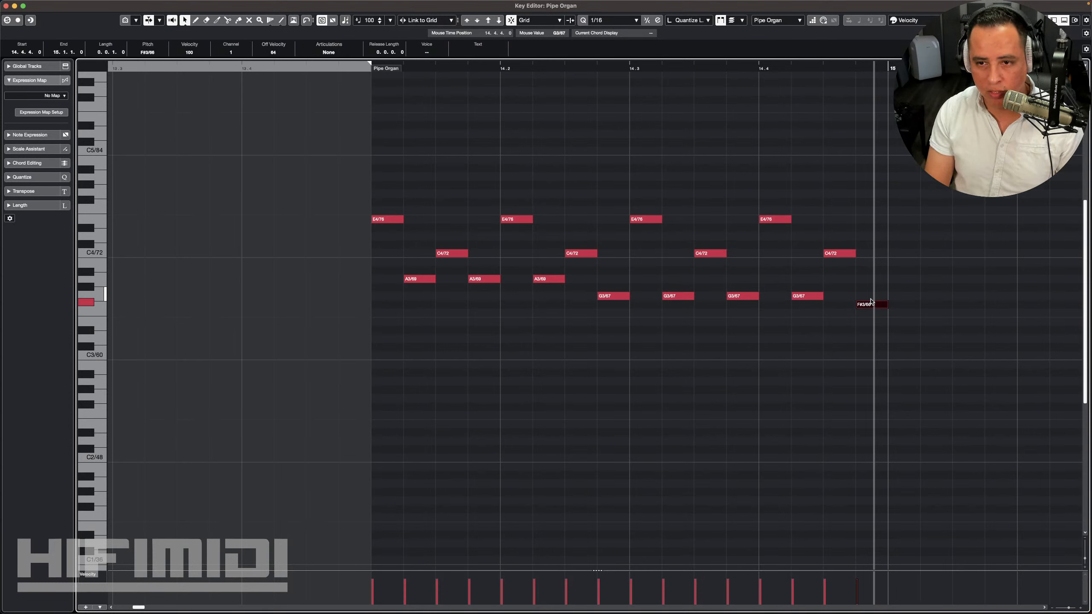
key(KP_Subtract)
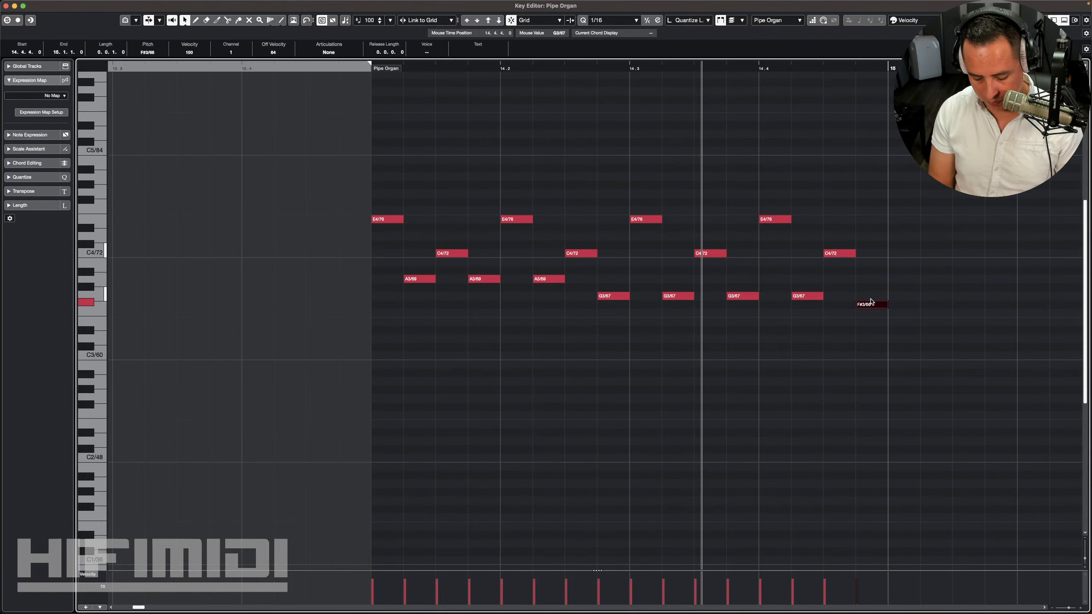
key(space)
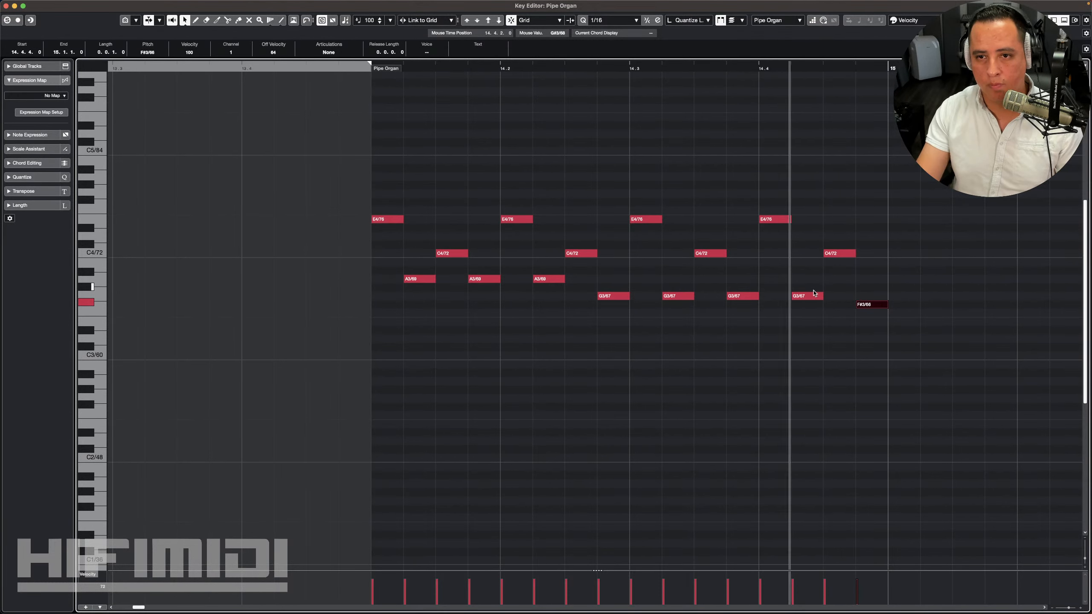
Step: Enter the sixteenth notes A3, F#3, C4 and F#3 on beat 1 of bar 15 and play them back
key(f)
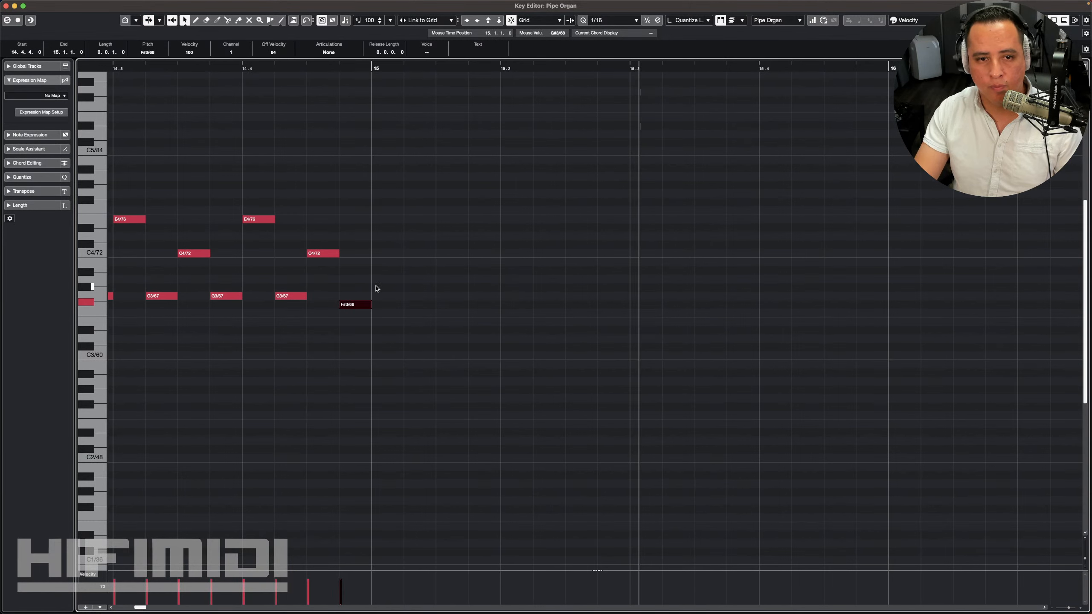
alt+click(382, 279)
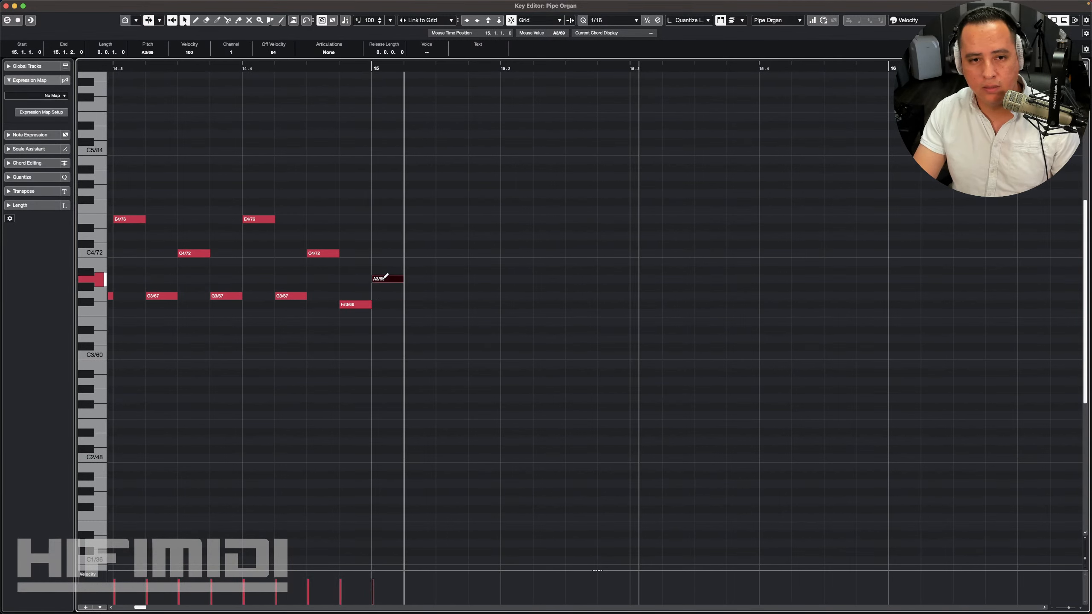
alt+click(421, 304)
alt+click(447, 254)
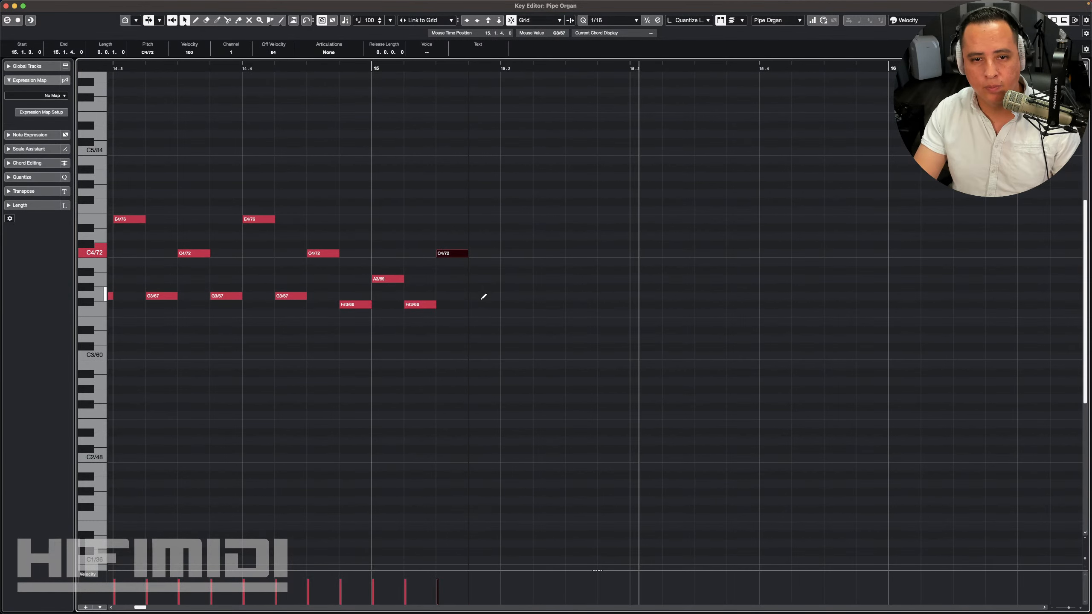
alt+click(481, 304)
key(space)
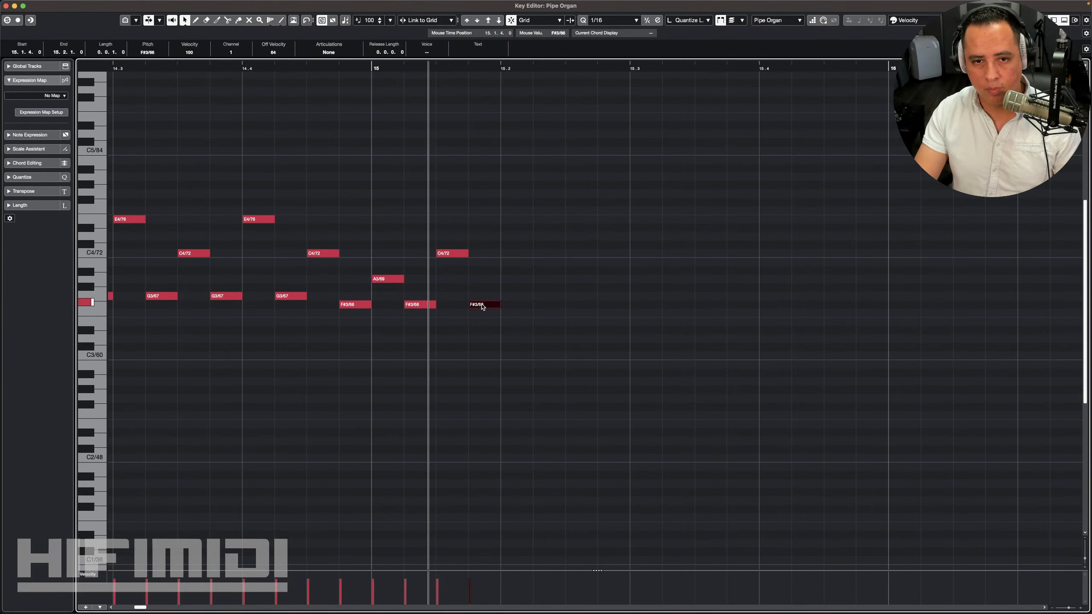
Step: Return to the project window and play the TRANSITION section to hear the organ line with the other tracks
scroll(479, 303, left, 4)
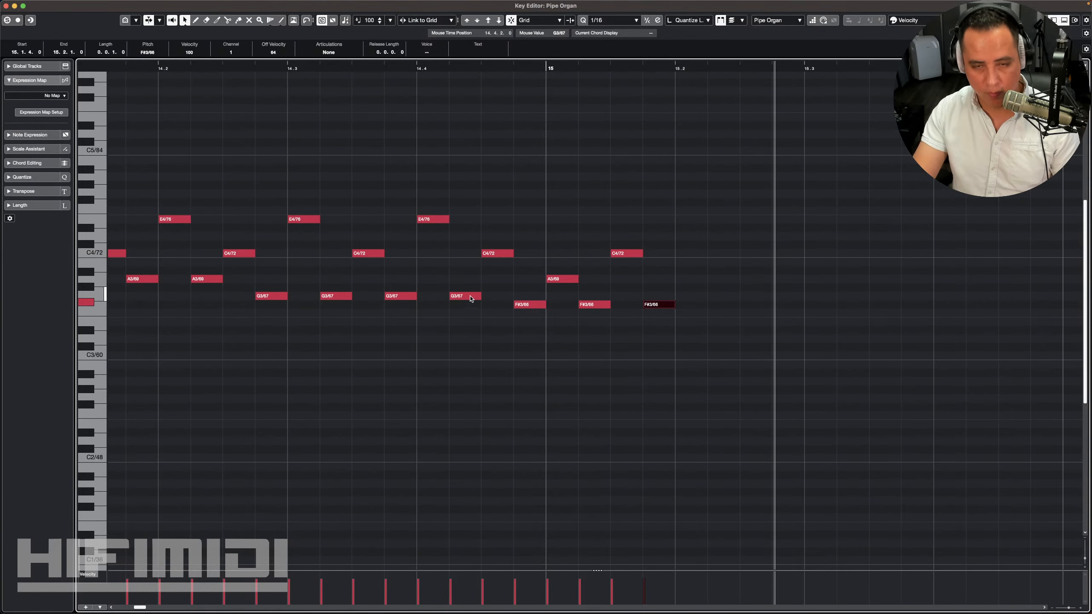
key(g)
key(g)
key(g)
scroll(425, 229, left, 5)
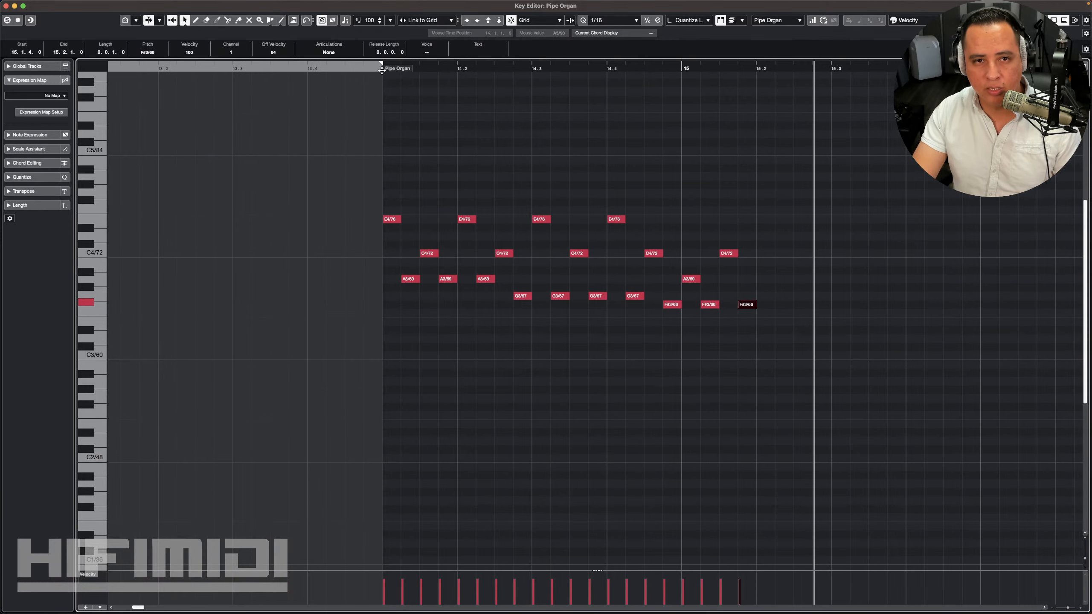
key(Return)
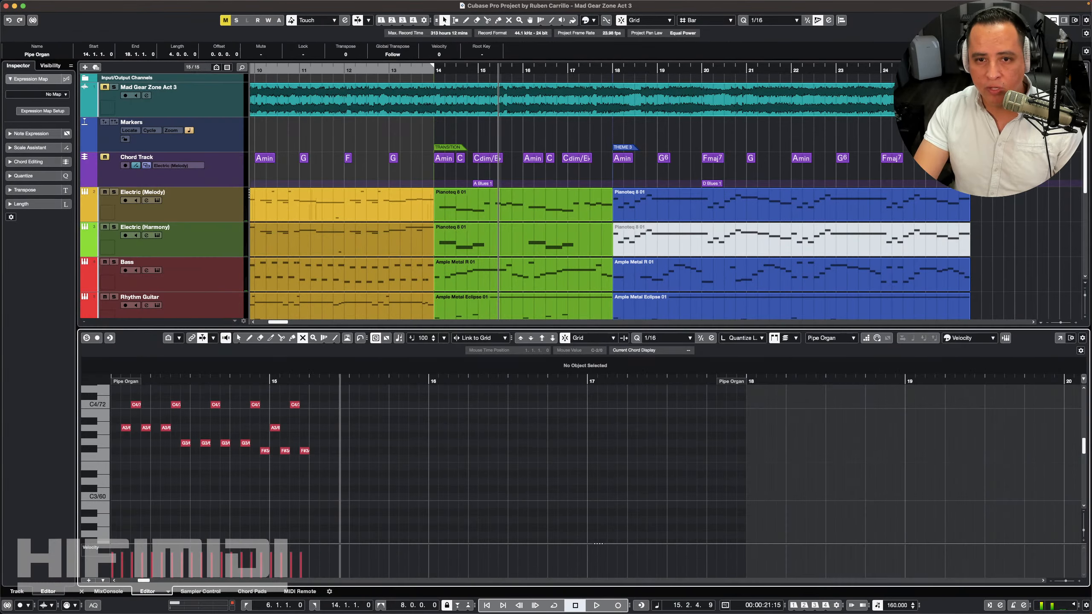
scroll(508, 231, down, 1)
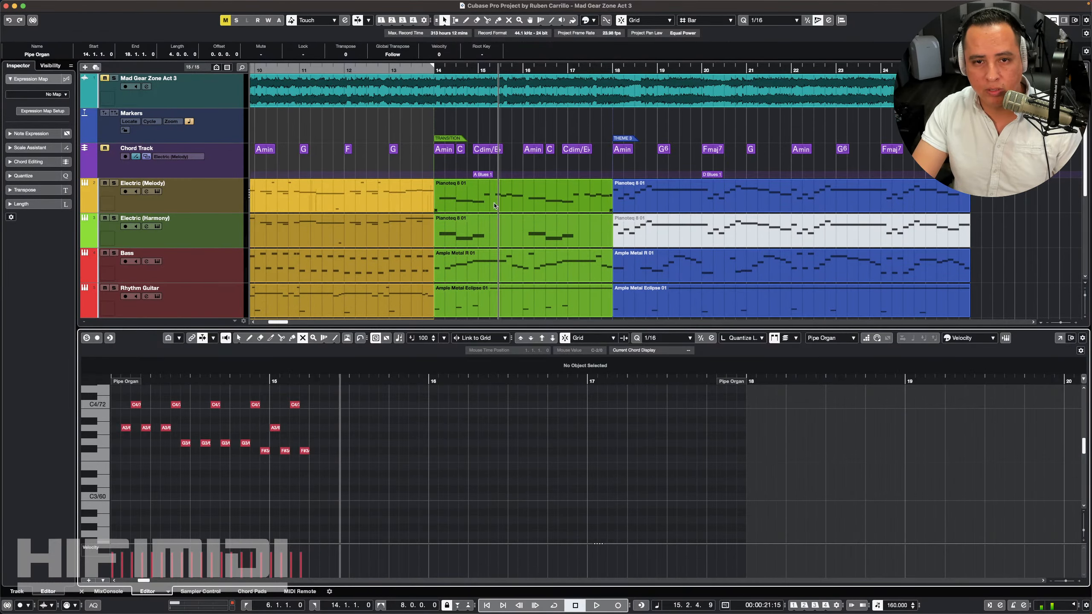
key(space)
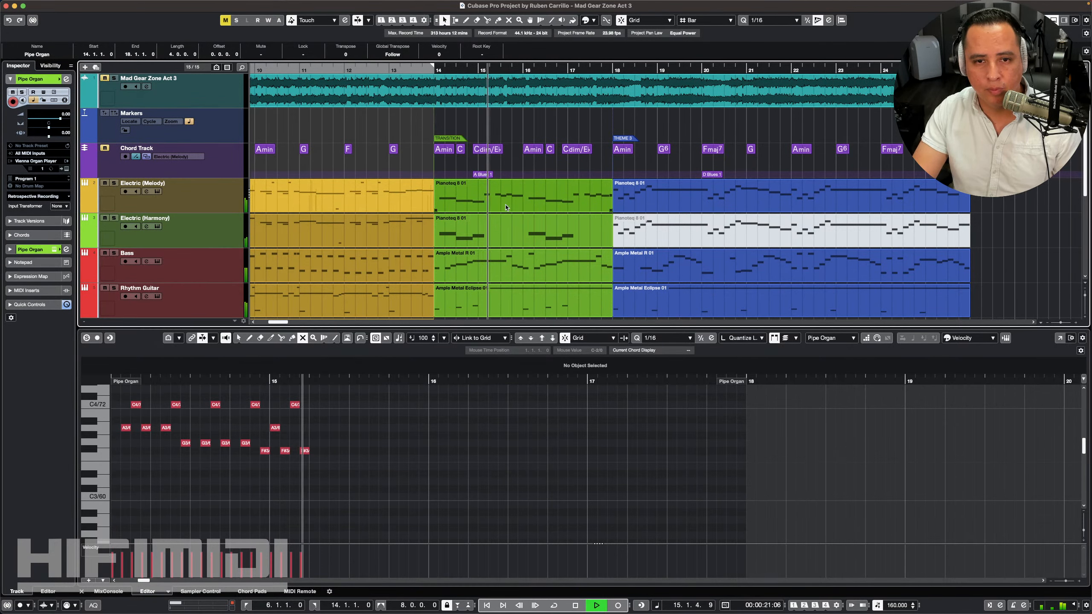
key(space)
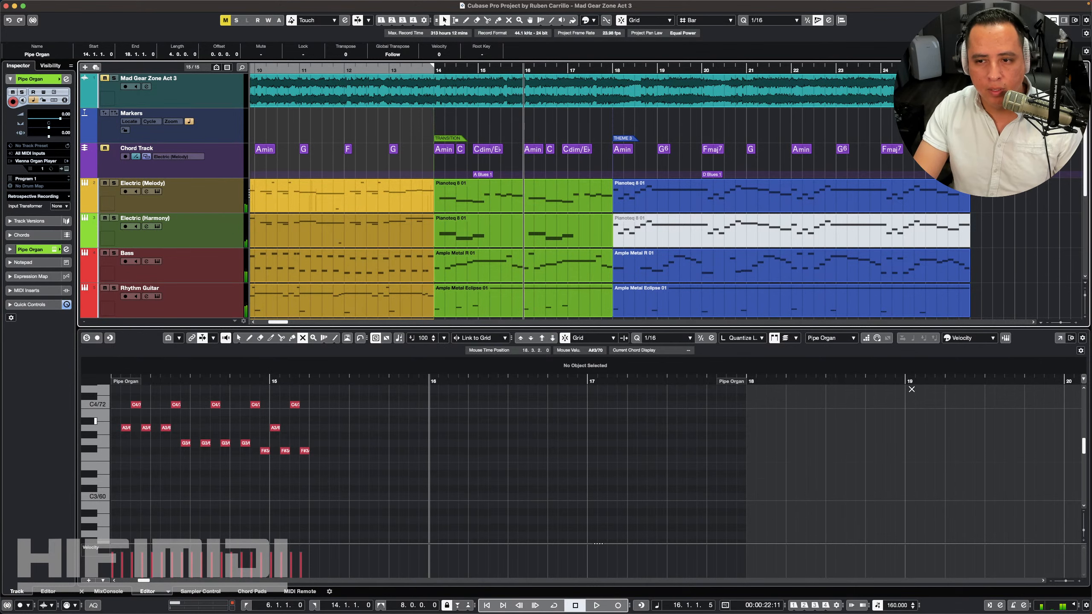
Step: Reopen the Pipe Organ part in a separate Key Editor window and play it from bar 14, then from beat 4
click(1059, 338)
scroll(648, 339, left, 5)
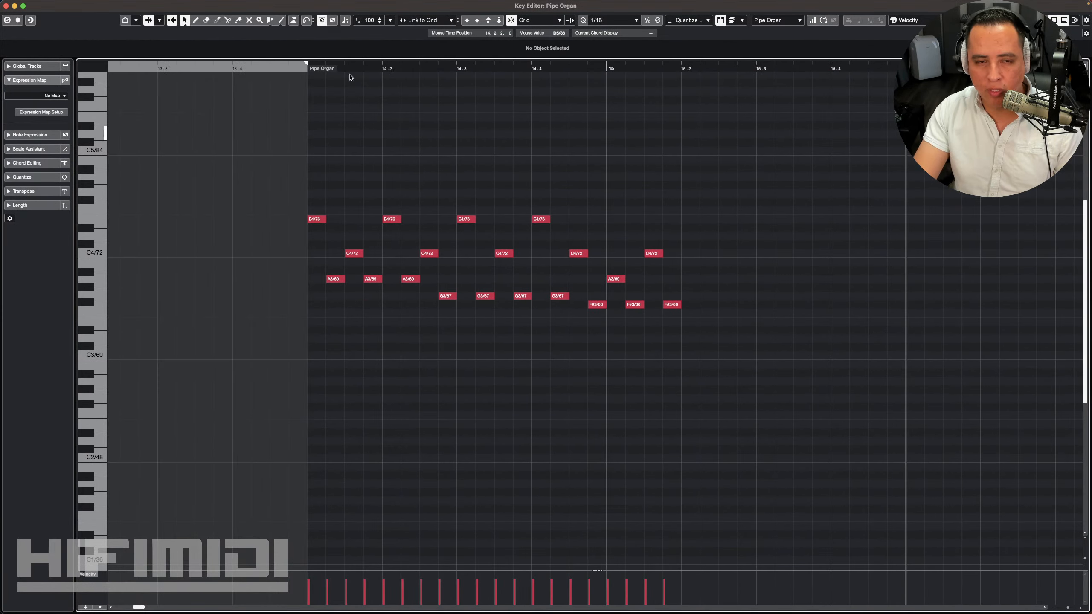
click(305, 67)
key(space)
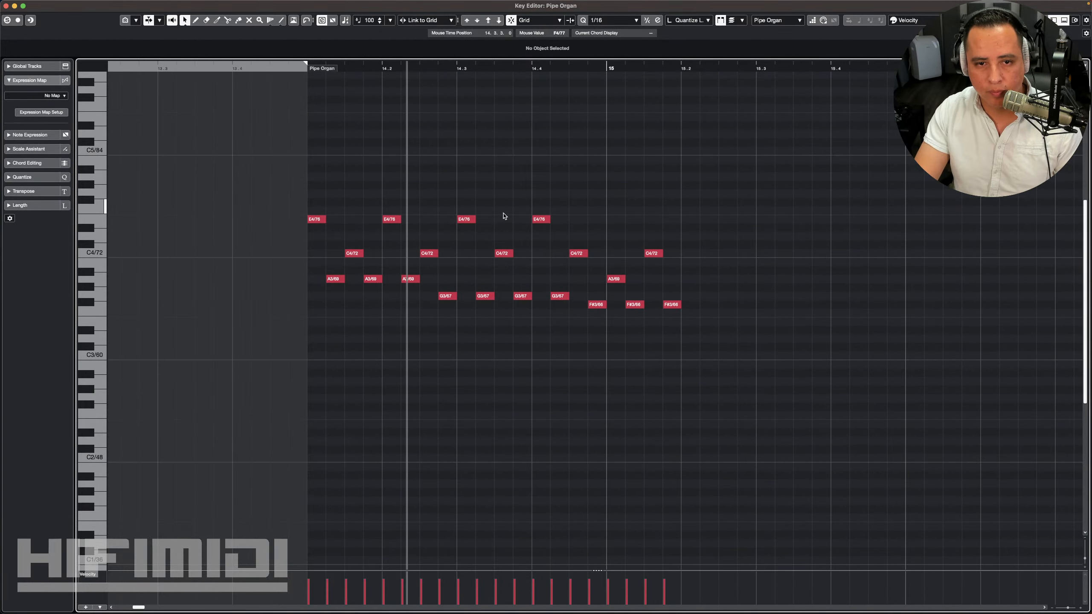
key(space)
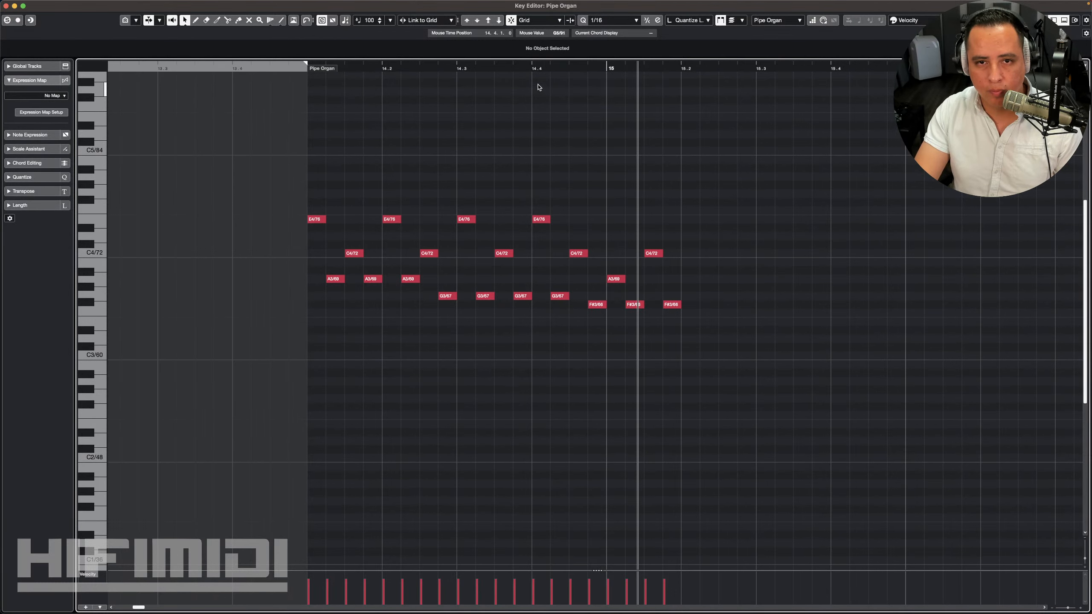
click(532, 67)
key(space)
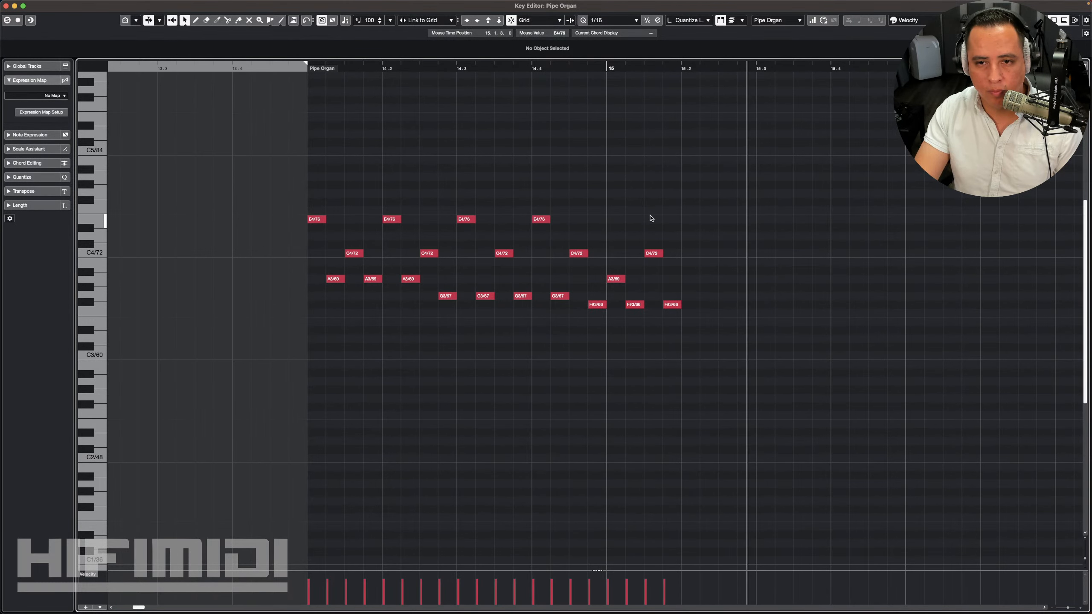
Step: Audition the organ line around bar 15, select its last F#3, and replay it from the start of the part
scroll(564, 263, right, 5)
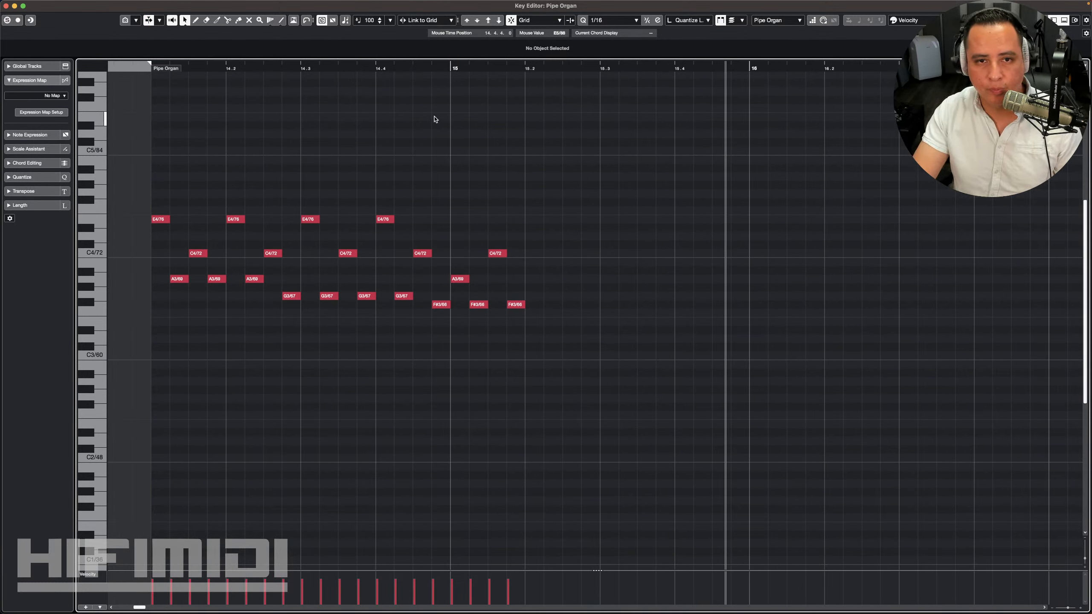
click(451, 67)
key(space)
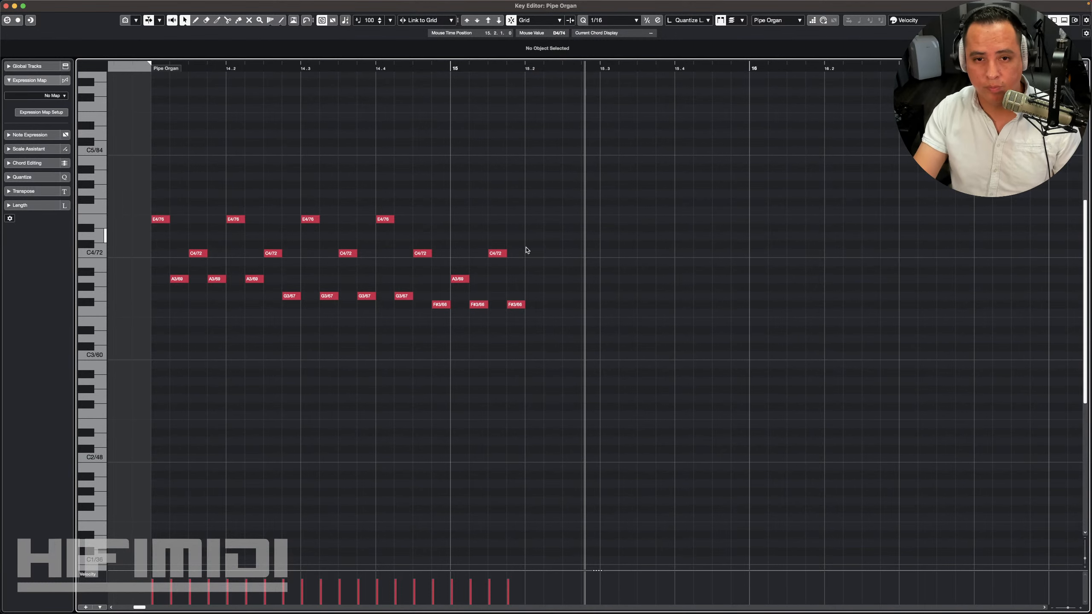
click(515, 305)
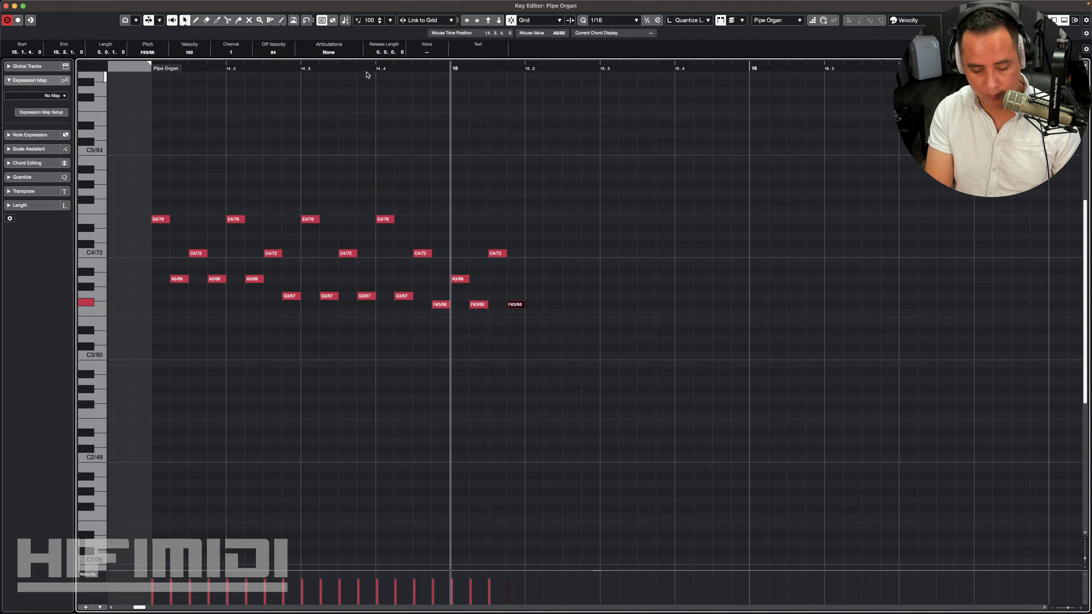
key(KP_2)
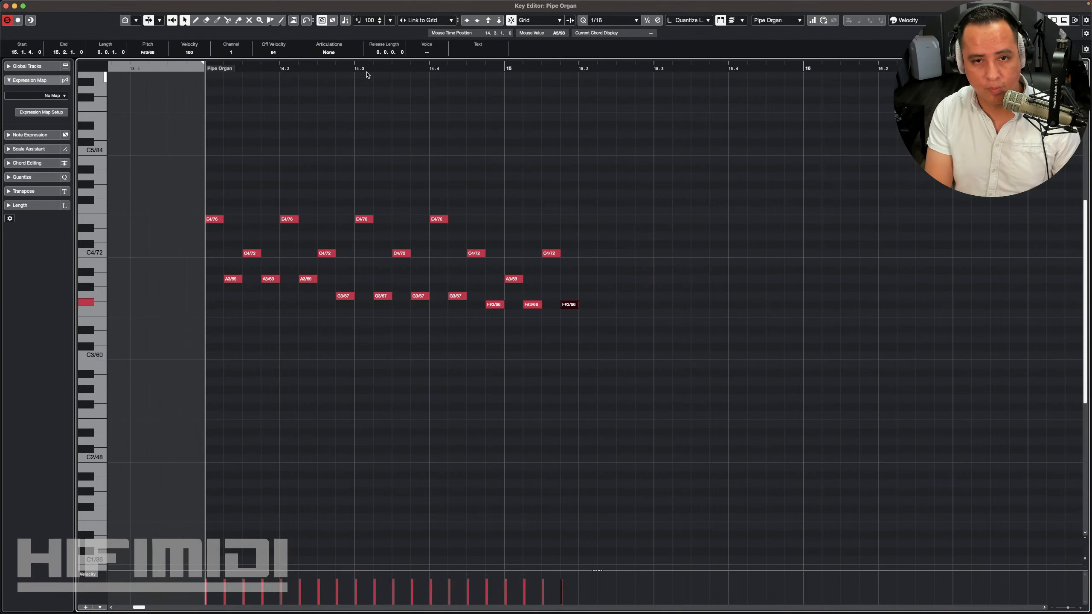
key(space)
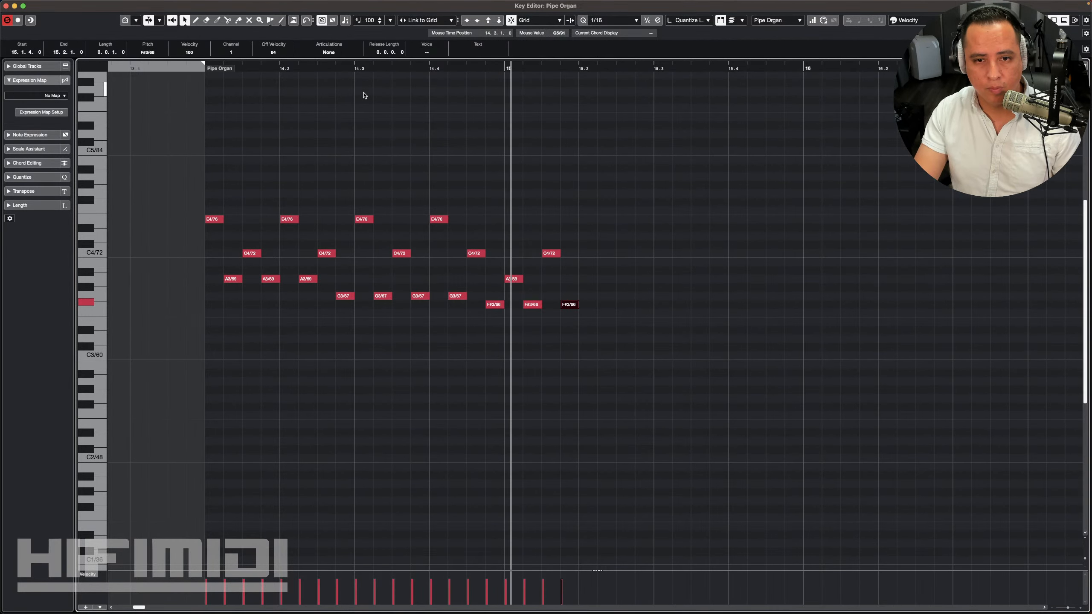
Step: Replay the organ line from bar 14 into beat 1 of bar 15, checking the notes on beat 4
key(space)
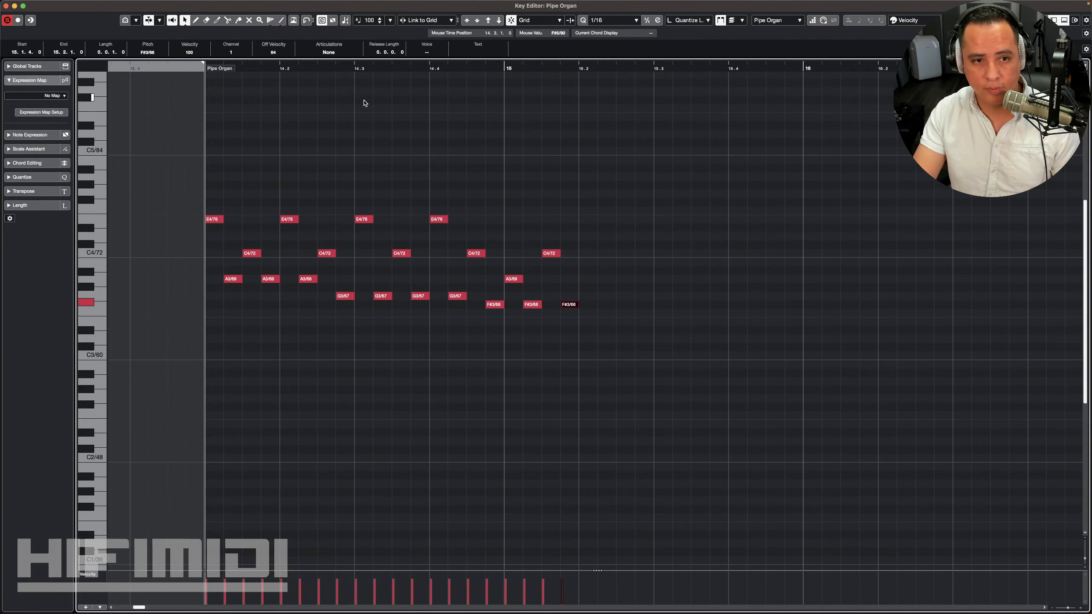
key(space)
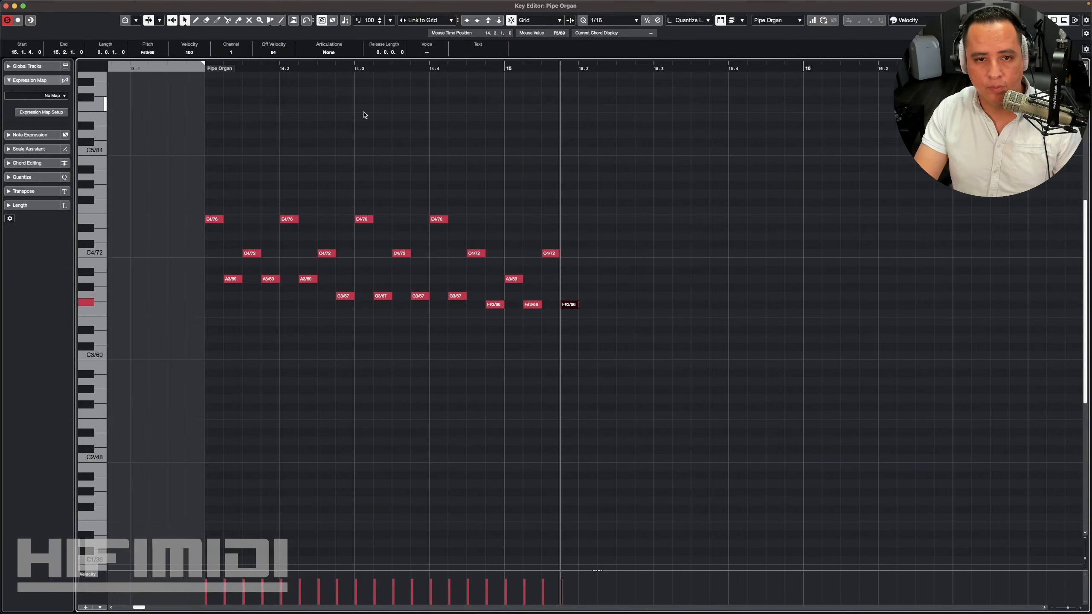
key(space)
key(space)
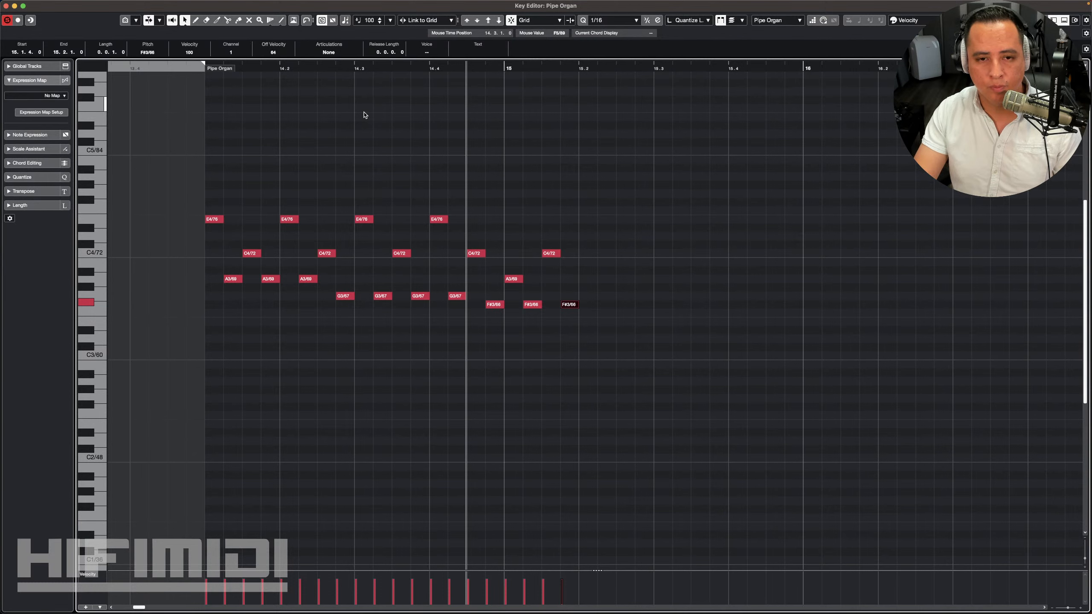
key(space)
key(space)
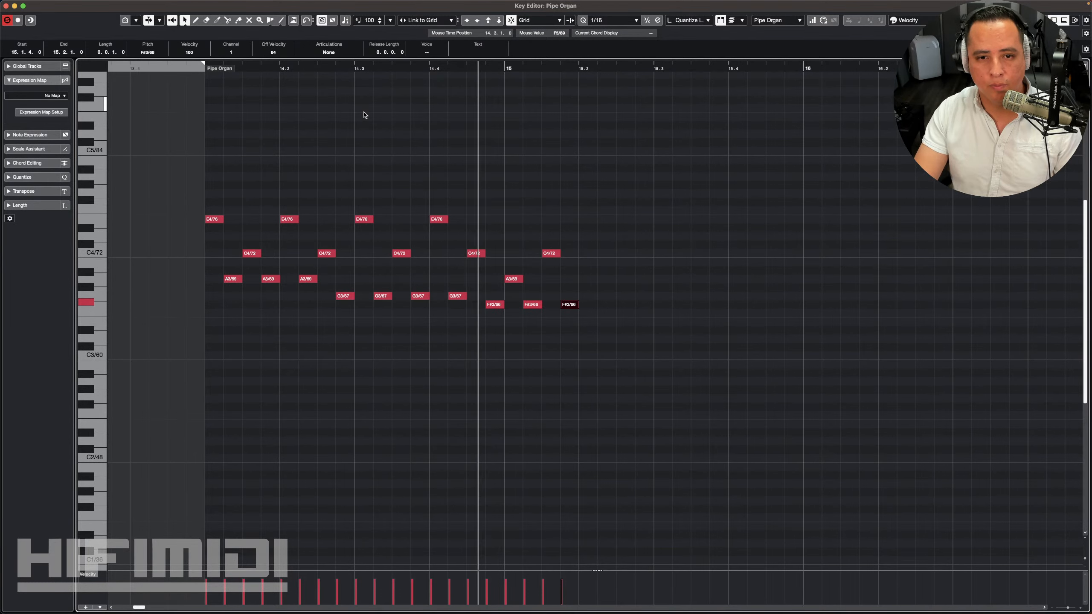
Step: Lower the C4 on beat 4 of bar 14 to A3, and add sixteenths A3 and F#3 starting beat 2 of bar 15
click(477, 253)
key(Down)
key(Down)
key(Down)
key(space)
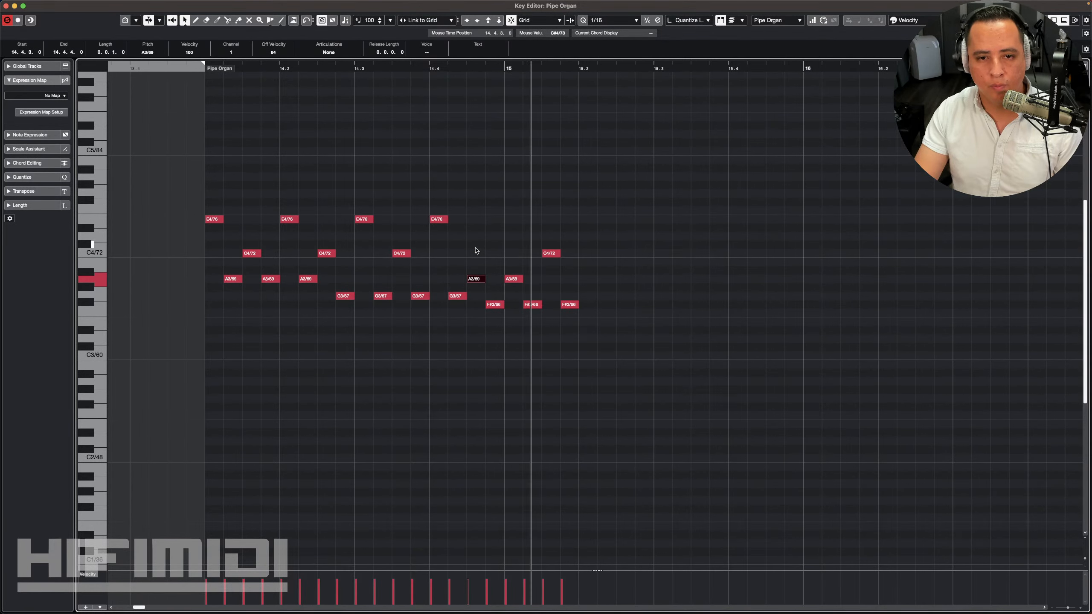
alt+click(585, 279)
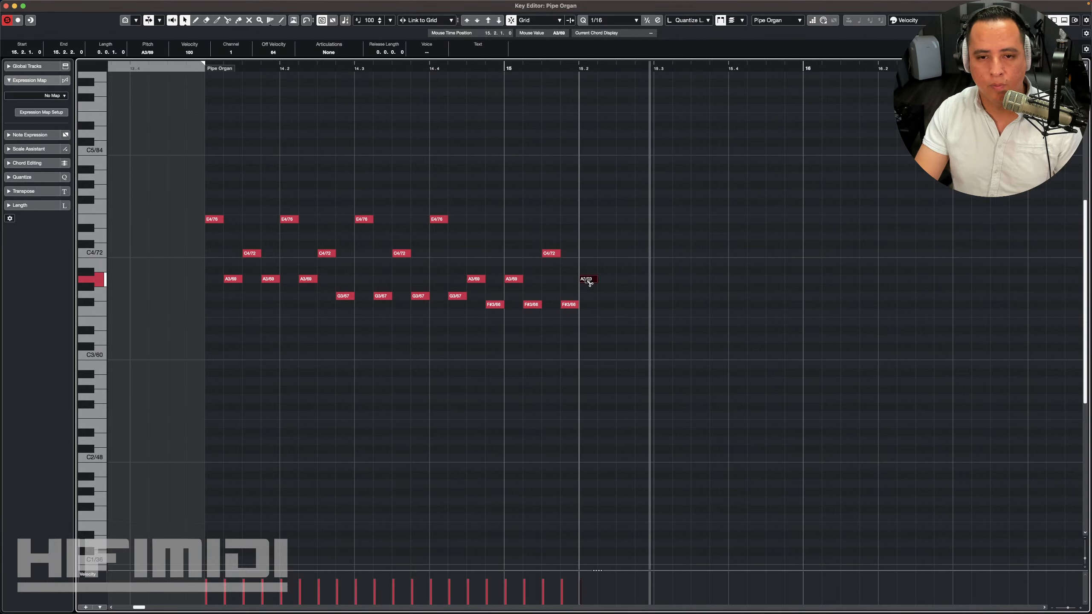
alt+click(610, 304)
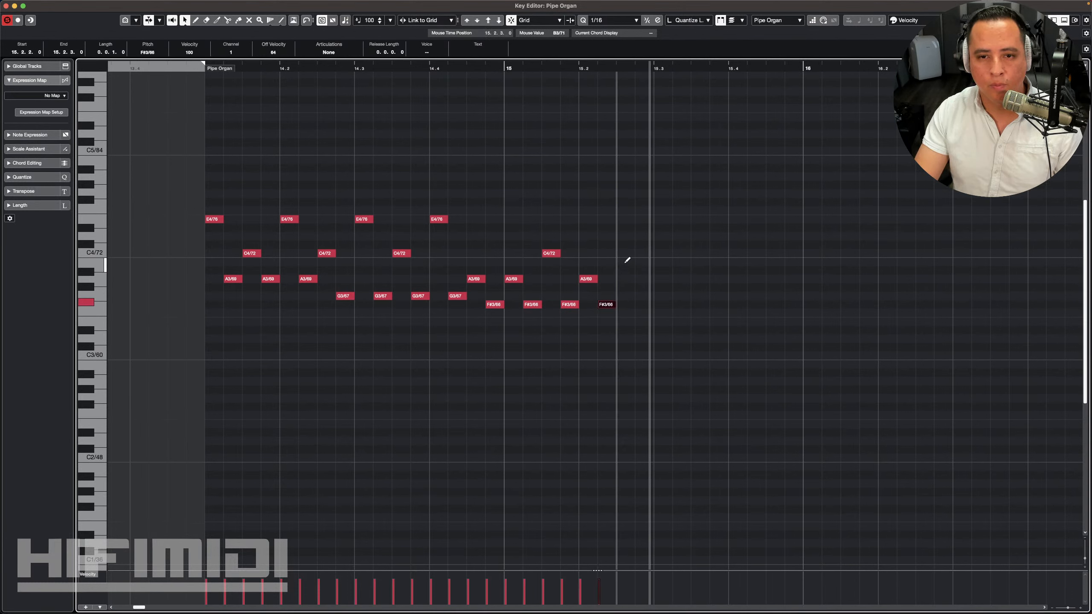
Step: Try continuing bar 15 with C4 and A3 to finish beat 2, and D#4, C4, F#4 and D#4 on beat 3
alt+click(625, 252)
alt+click(645, 279)
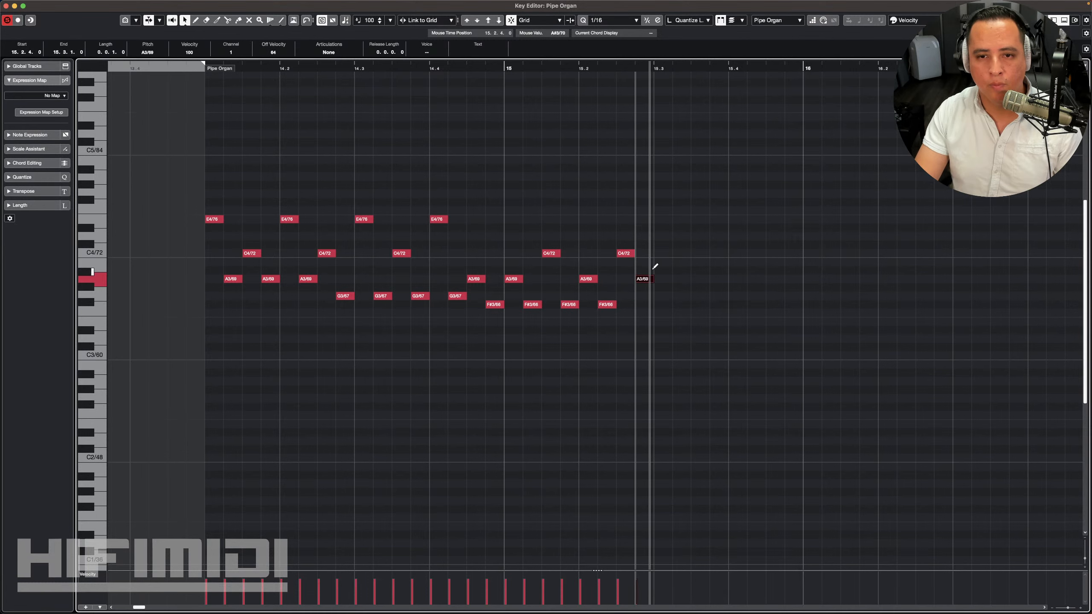
alt+click(663, 227)
alt+click(681, 253)
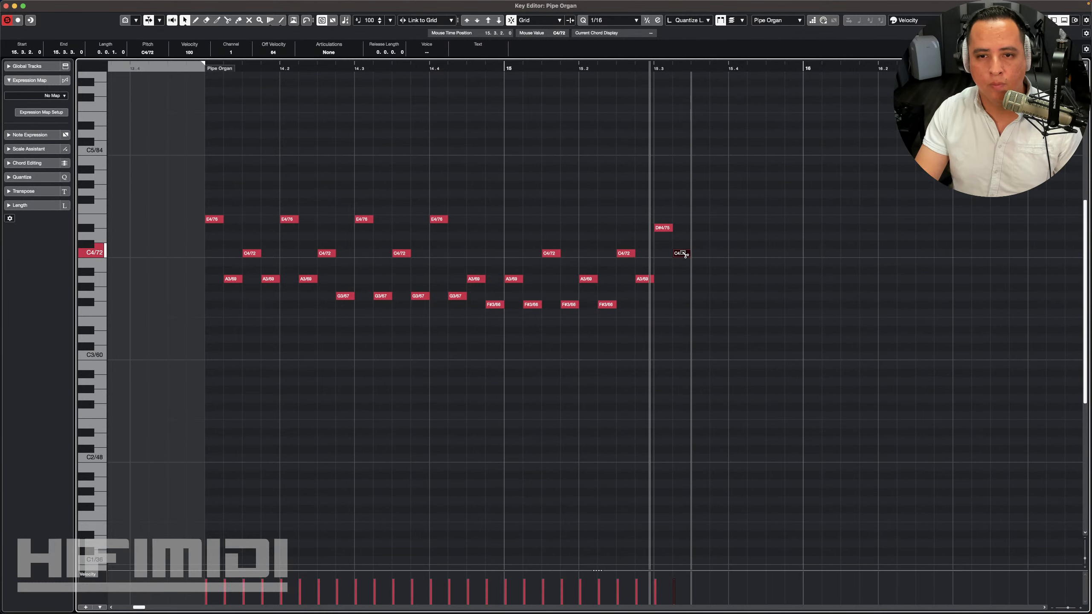
alt+click(700, 202)
alt+click(718, 227)
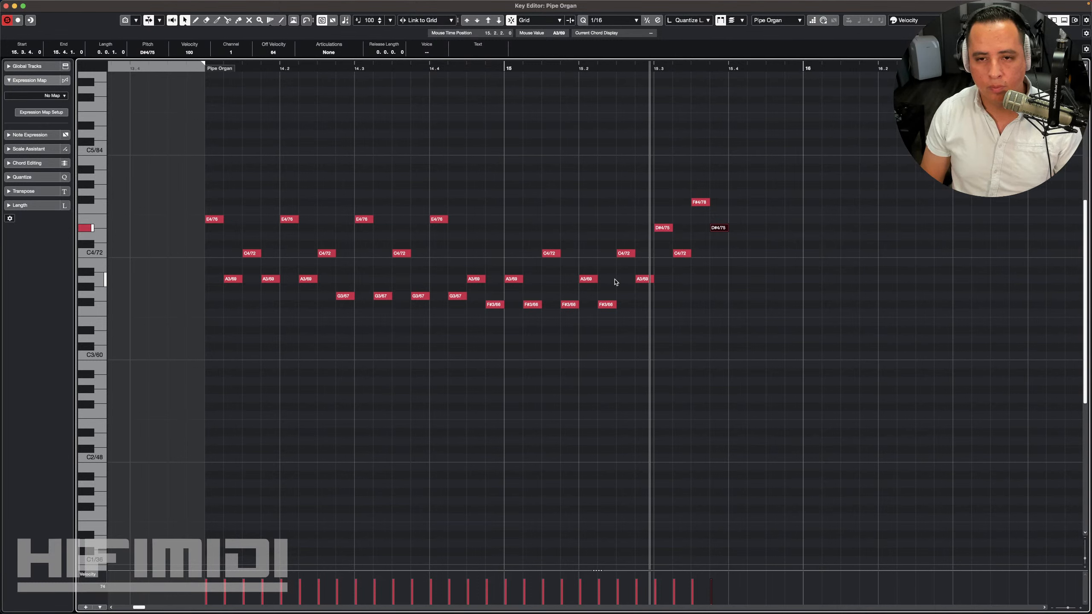
Step: Play back the extended organ line and replay it from bar 15
key(space)
key(space)
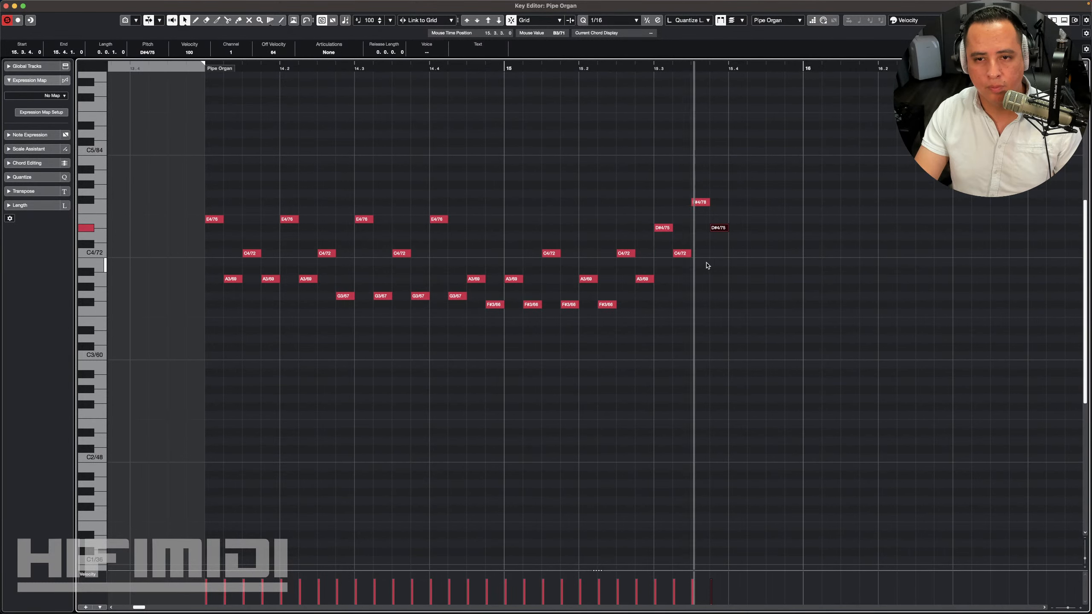
key(space)
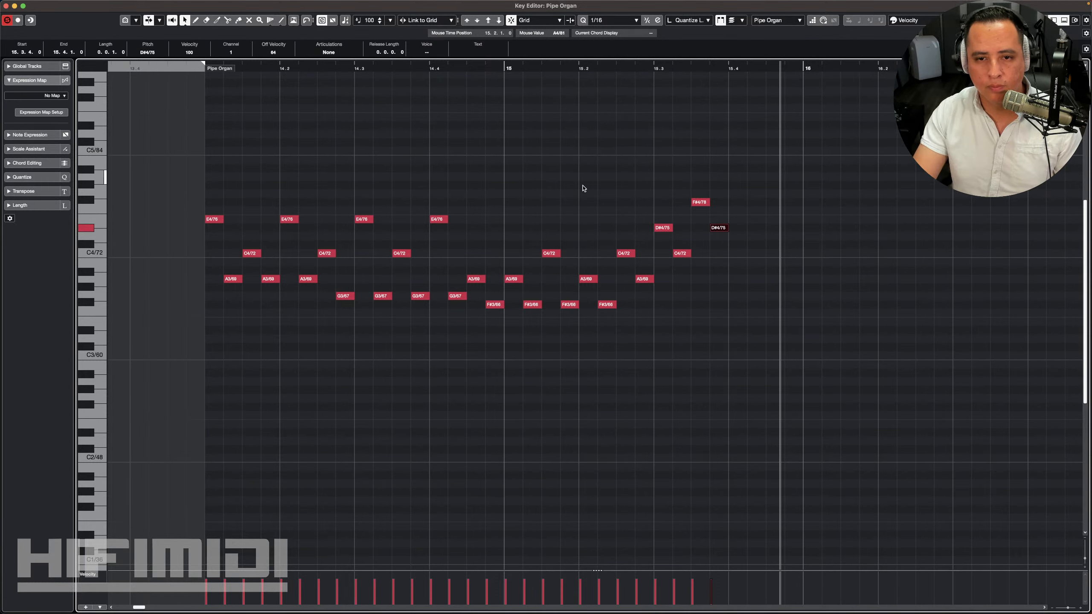
click(506, 95)
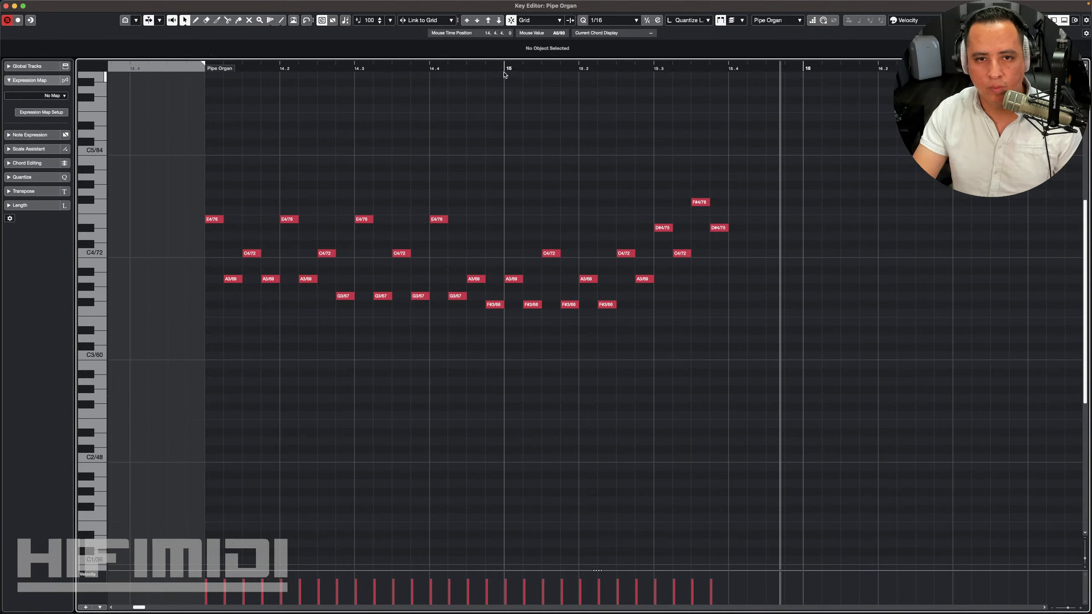
key(space)
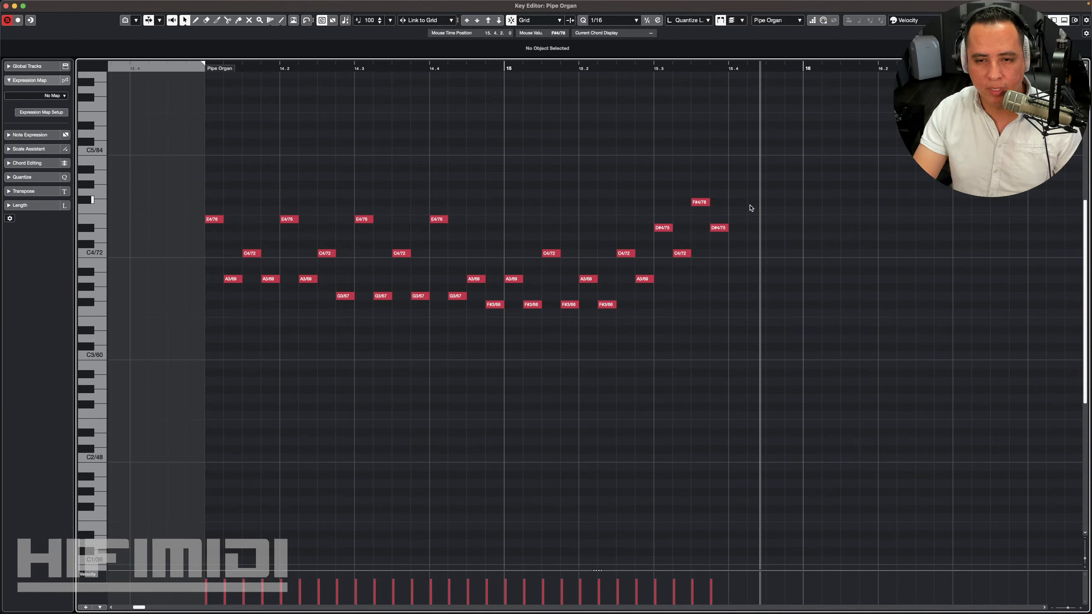
Step: Try deleting the notes after the F#3 on beat 2 of bar 15 and re-entering C4 and A3
drag(753, 197, 617, 314)
key(Delete)
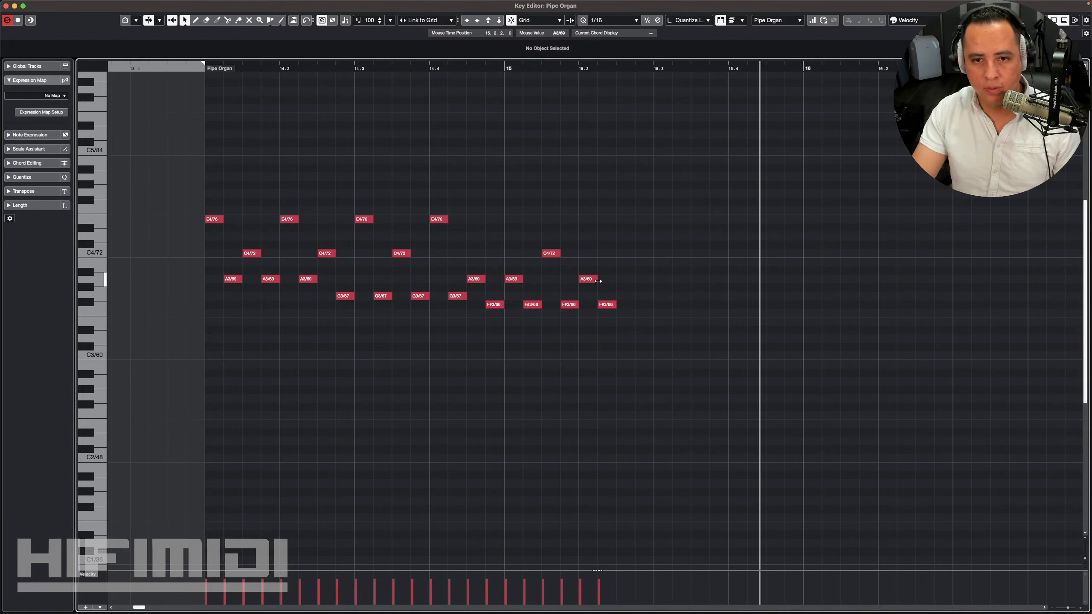
click(591, 280)
click(608, 304)
alt+click(624, 253)
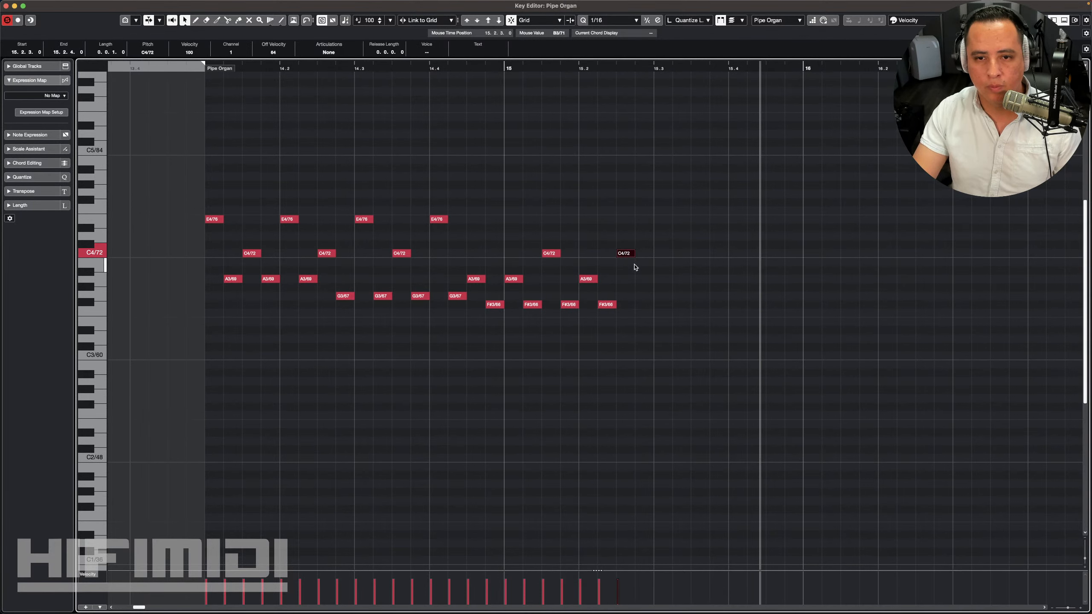
alt+click(643, 279)
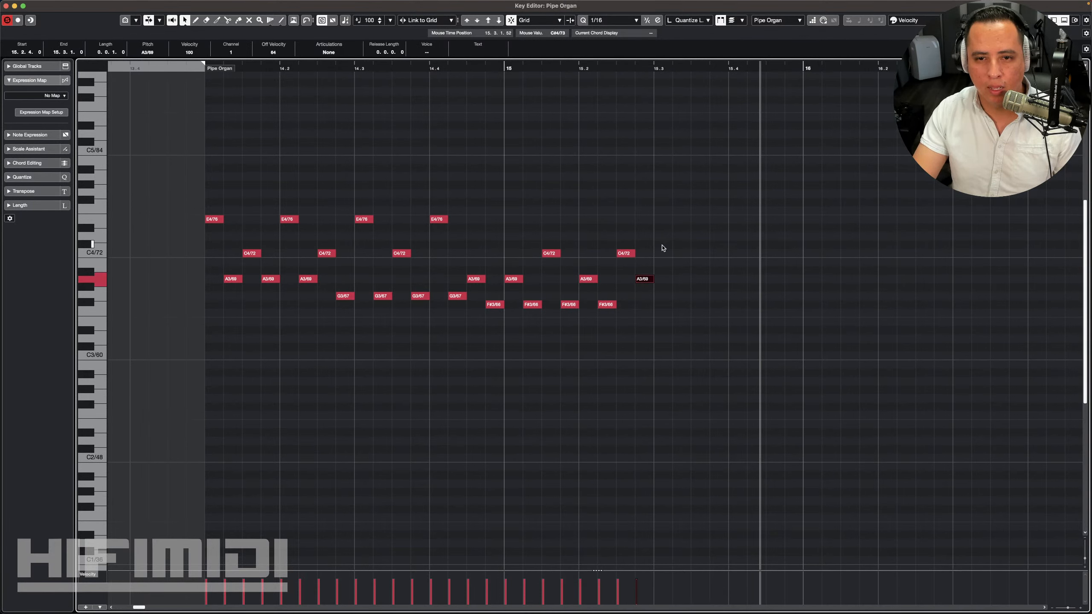
Step: Undo and redo the recent note edits until the organ line ends on the F#3 of bar 15 beat 2
key(super+z)
key(super+z)
key(super+z)
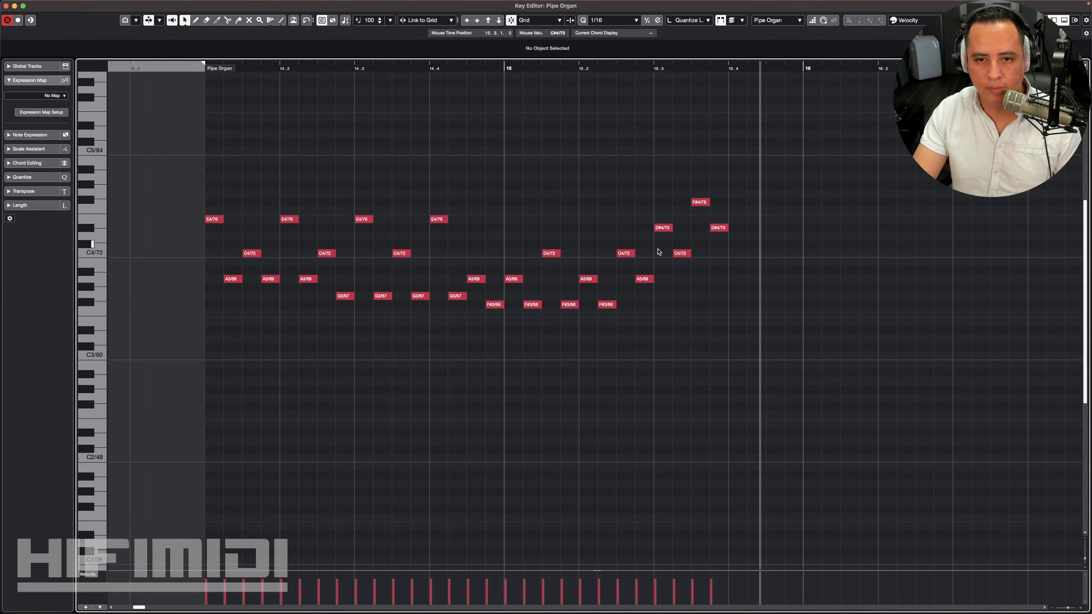
key(super+z)
key(super+z)
key(super+z)
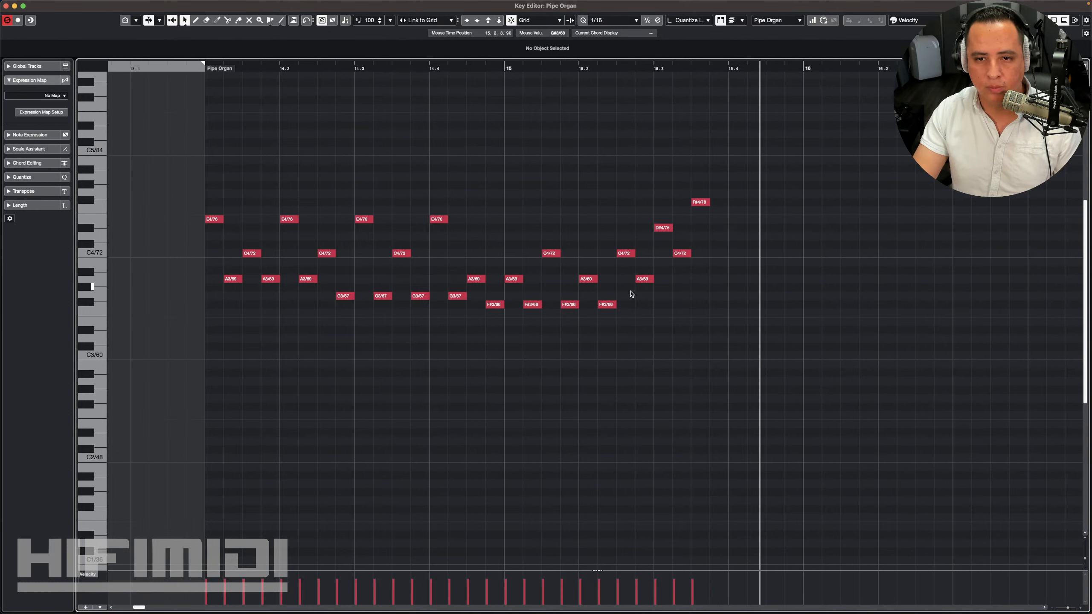
key(shift+super+z)
key(shift+super+z)
key(shift+super+z)
key(shift+super+z)
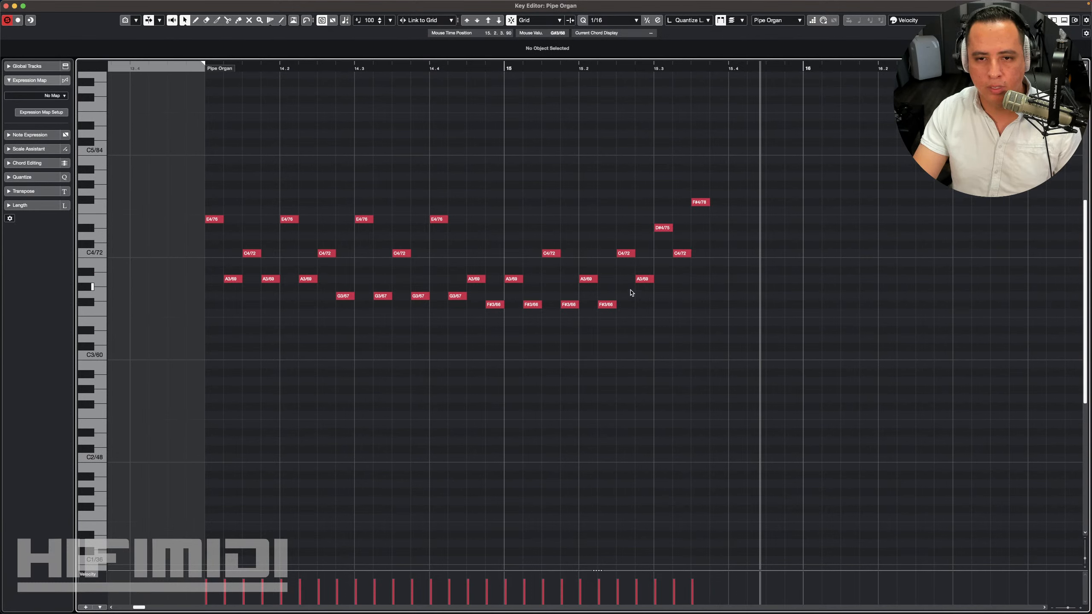
Step: Enter sixteenths A3 and C4 to finish beat 2 of bar 15, fill beat 3 with A3, C4, D#4 and F#4, and audition them
click(596, 281)
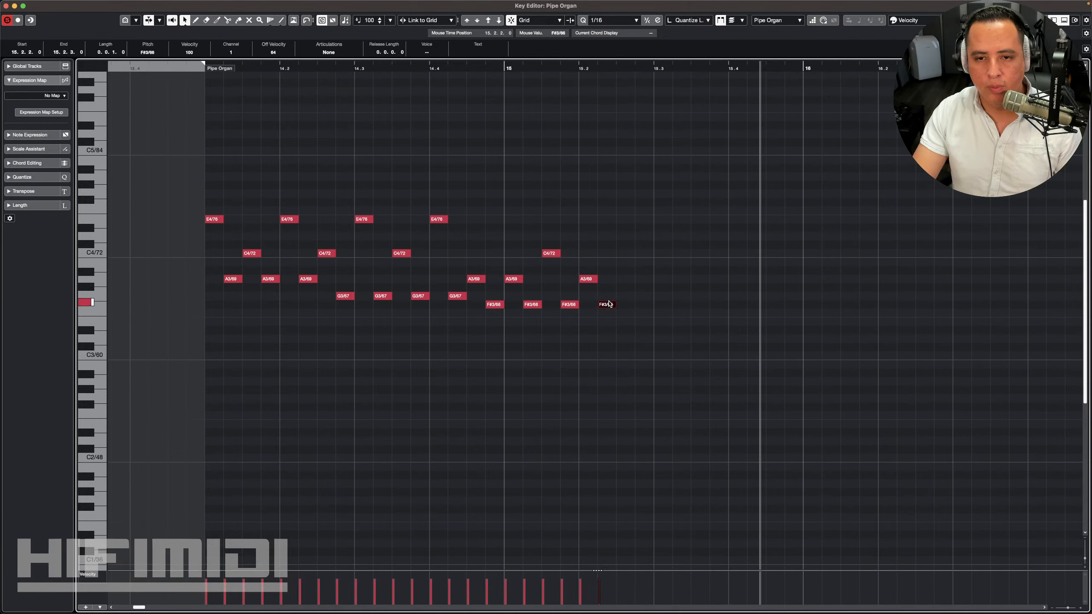
alt+click(626, 279)
alt+click(645, 252)
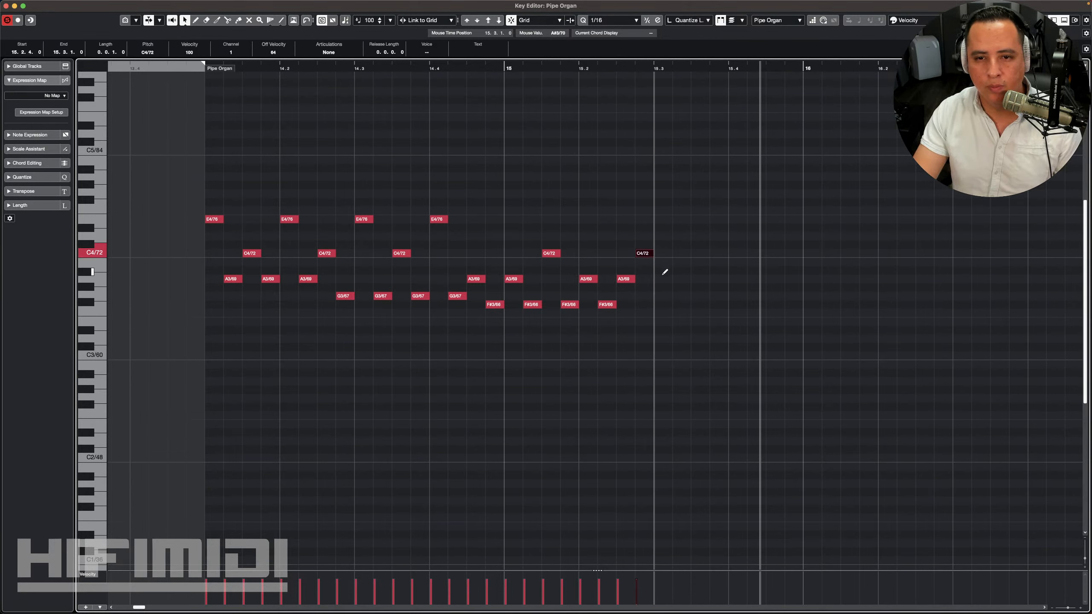
alt+click(663, 279)
alt+click(682, 253)
alt+click(705, 227)
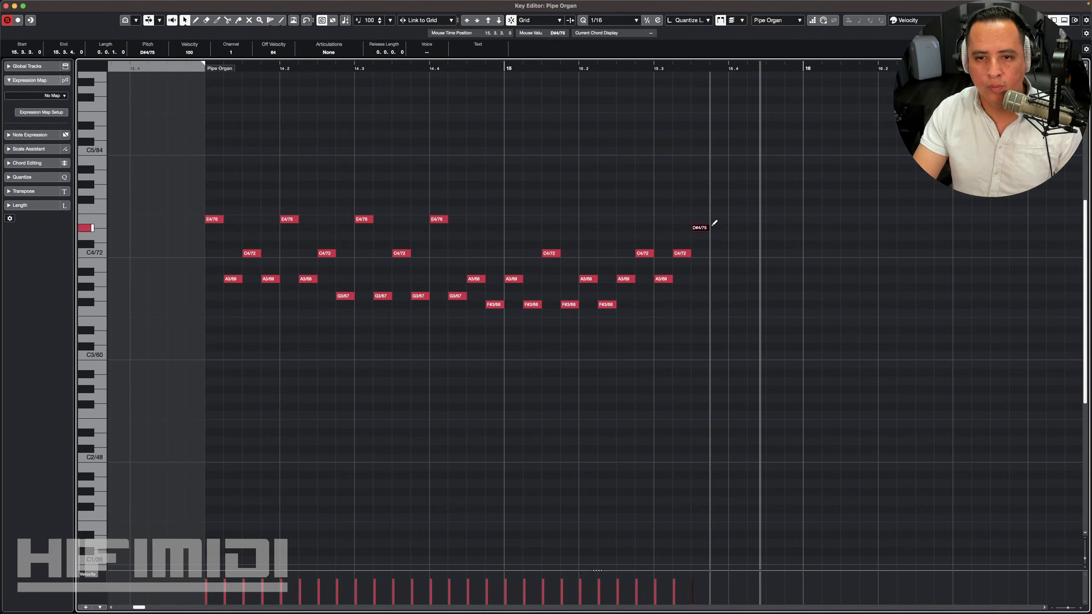
alt+click(719, 210)
key(Up)
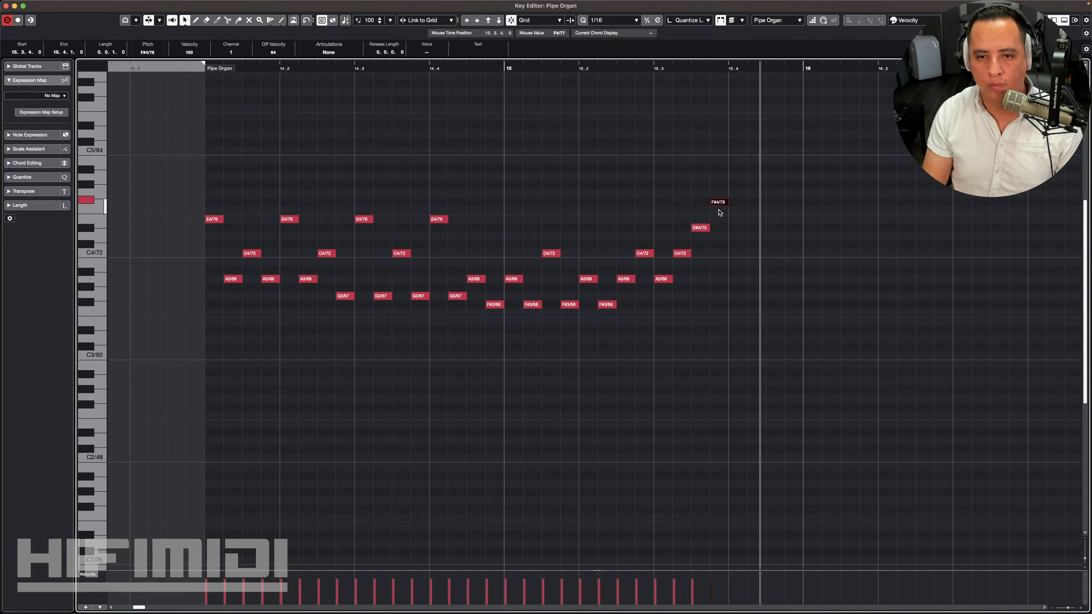
key(space)
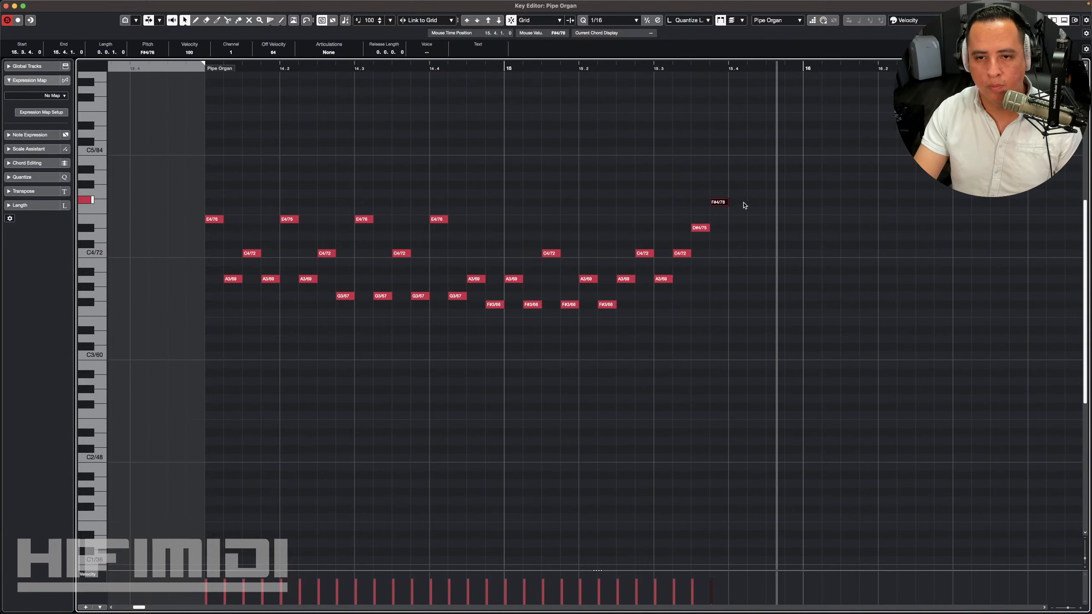
Step: Complete bar 15 with the sixteenth notes A4, F#4, D#4 and C4 on beat 4
alt+click(738, 177)
alt+click(764, 203)
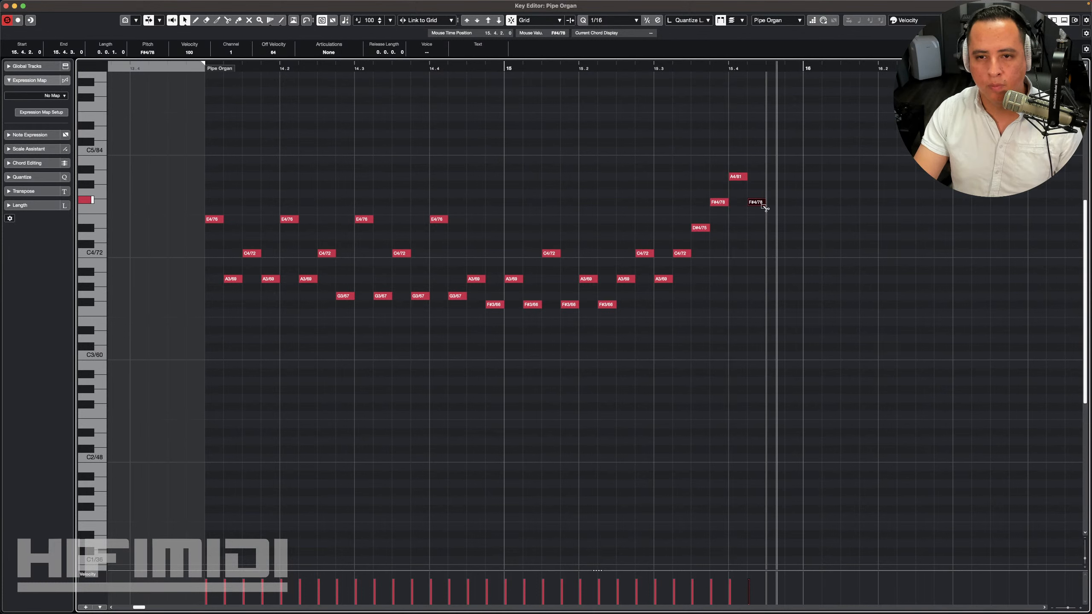
alt+click(777, 228)
alt+click(794, 253)
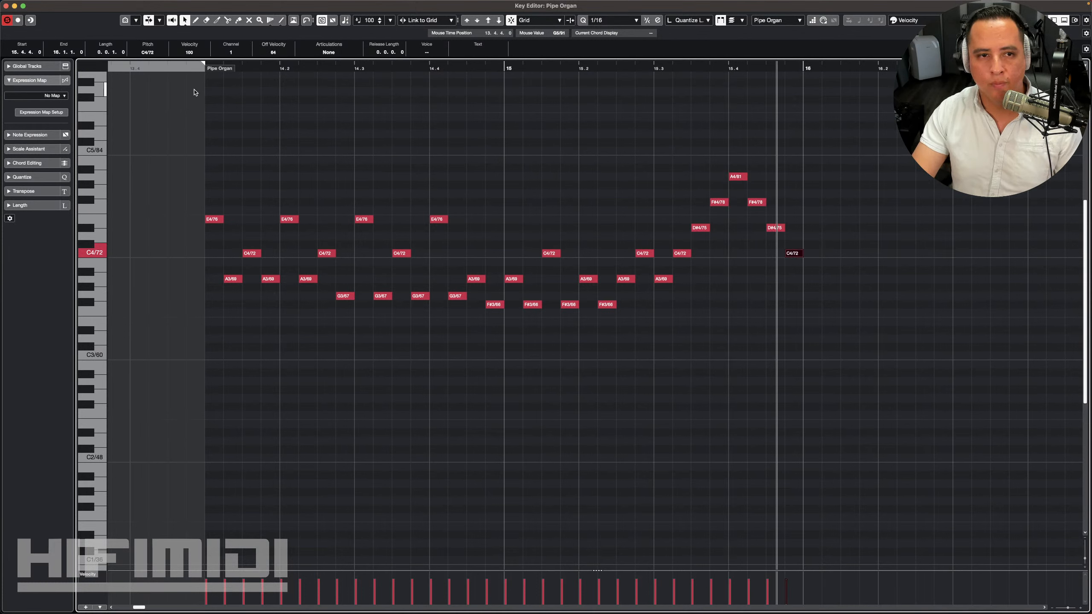
Step: Play the two-bar organ line from bar 14, and again from bar 15
click(200, 67)
key(g)
key(g)
key(g)
key(g)
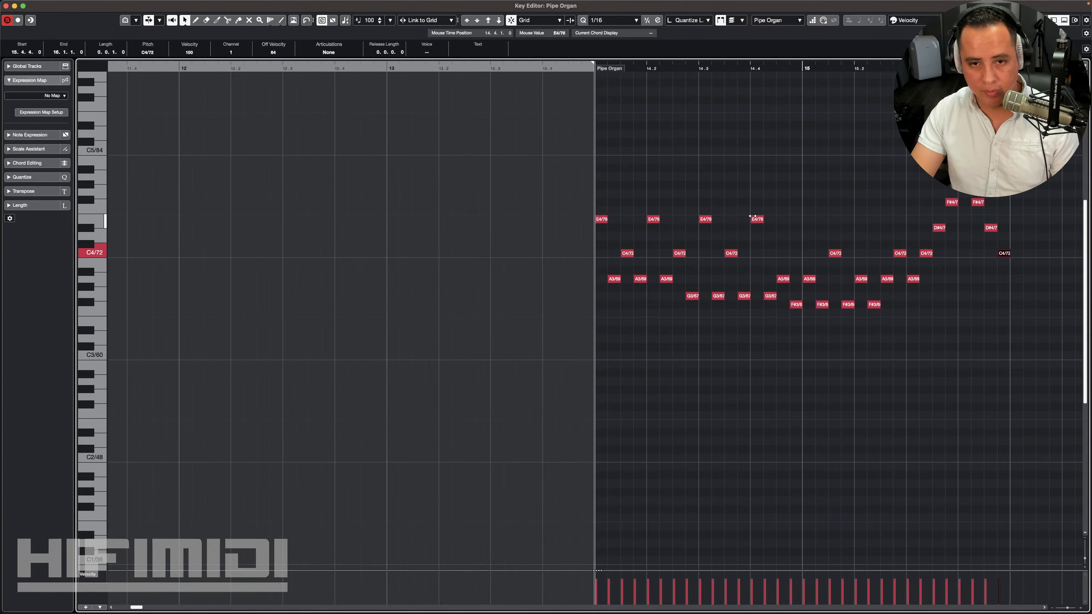
key(space)
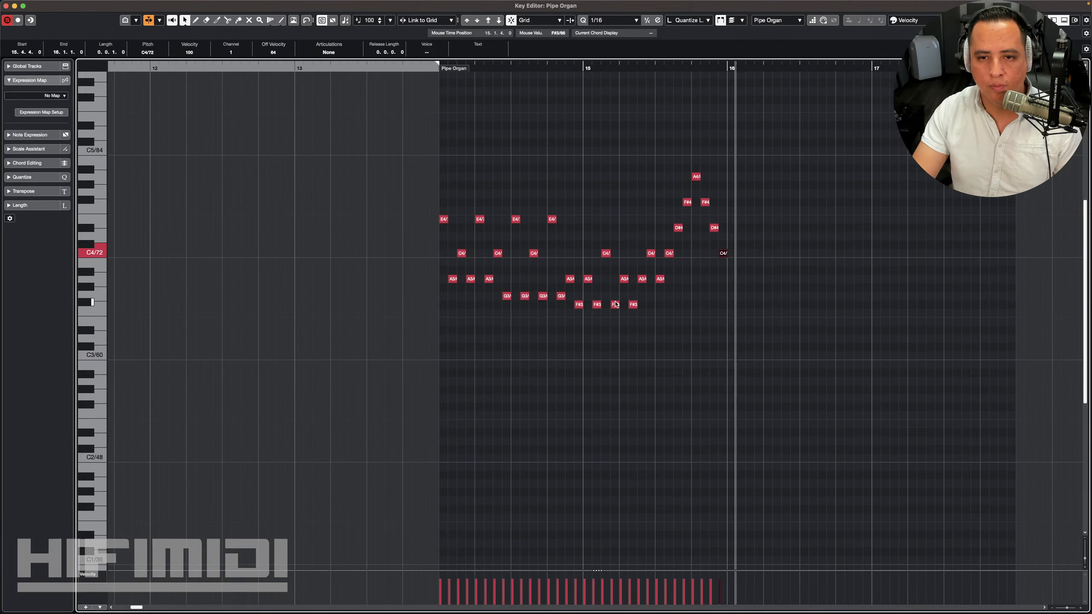
key(space)
click(582, 68)
key(space)
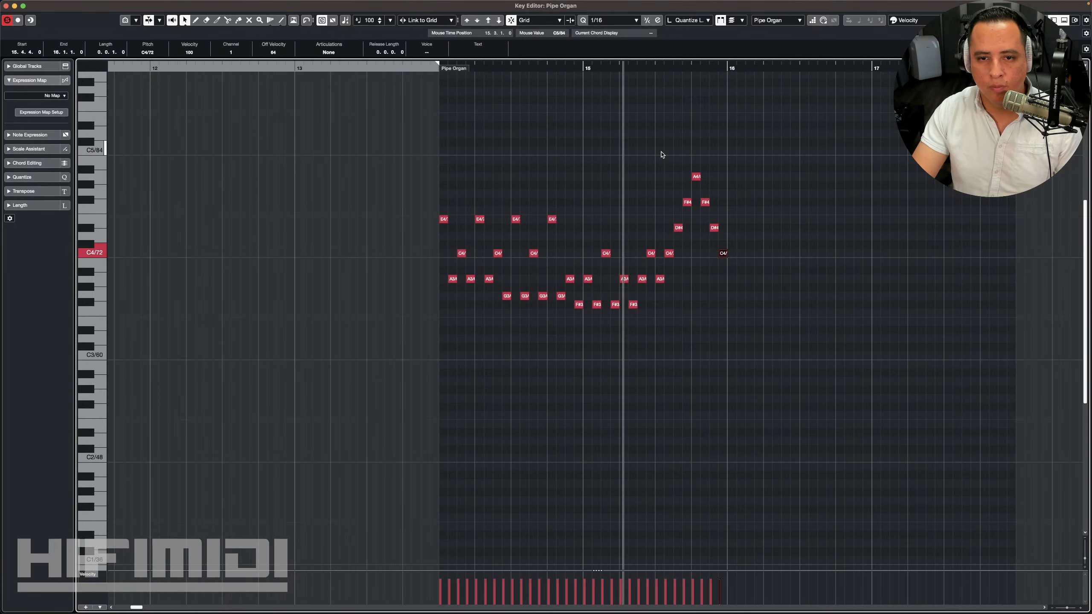
key(space)
Step: Duplicate all the notes of bars 14 and 15 into bars 16 and 17, and clear the selection
drag(807, 171, 439, 319)
key(super+d)
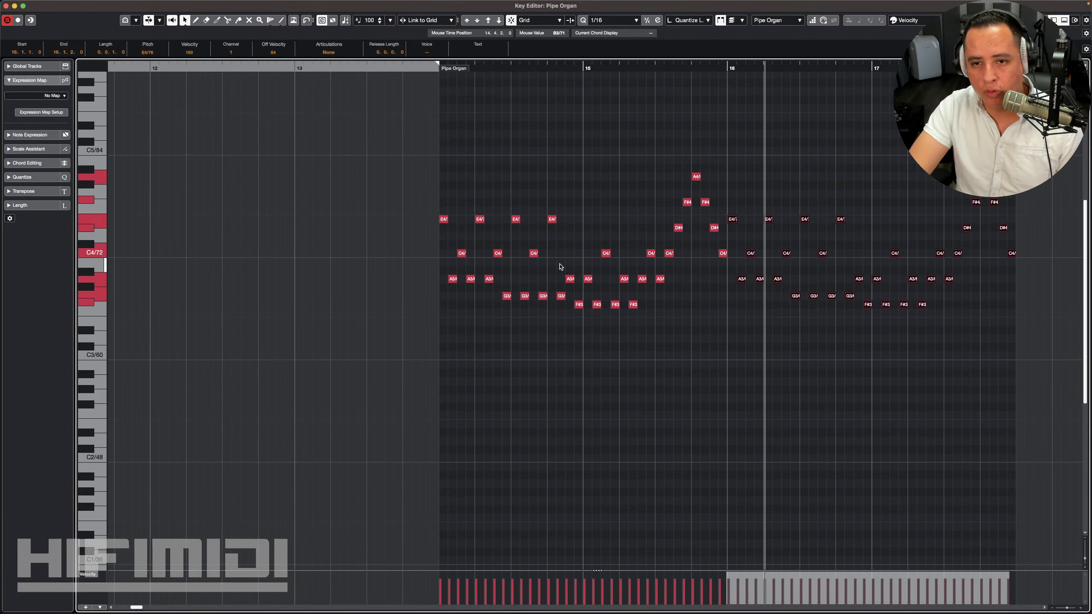
click(617, 244)
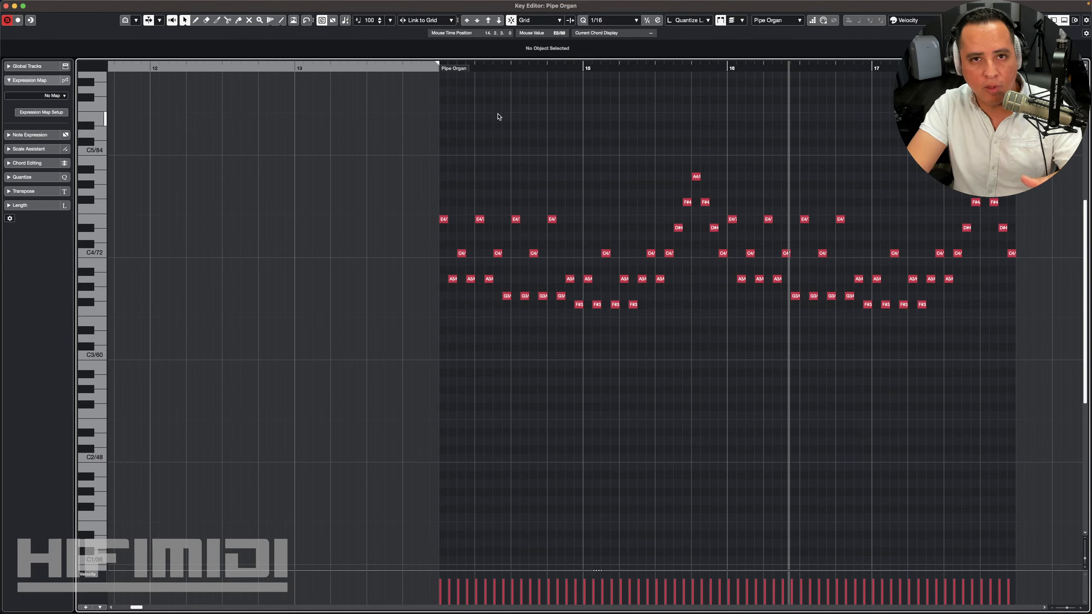
Step: Play the whole organ part from just before bar 14 through bar 17, and close the separate Key Editor window
click(430, 67)
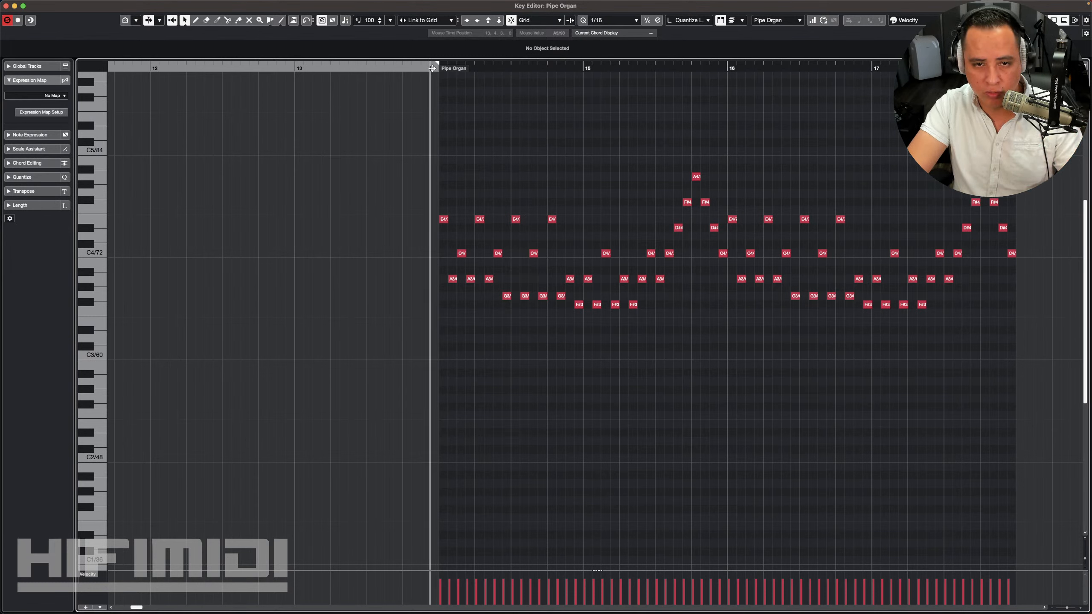
key(space)
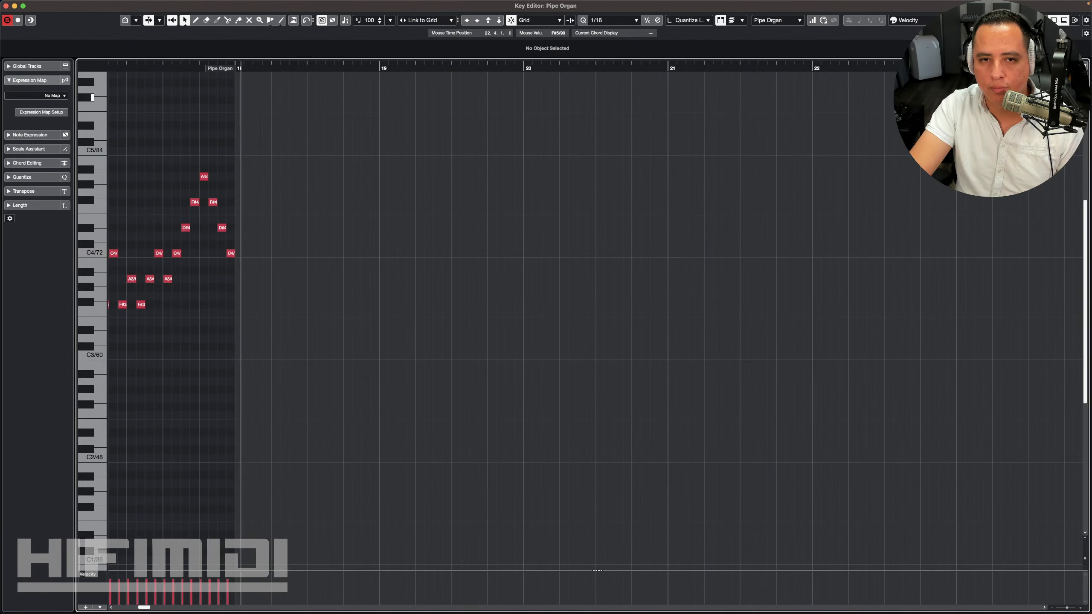
click(6, 6)
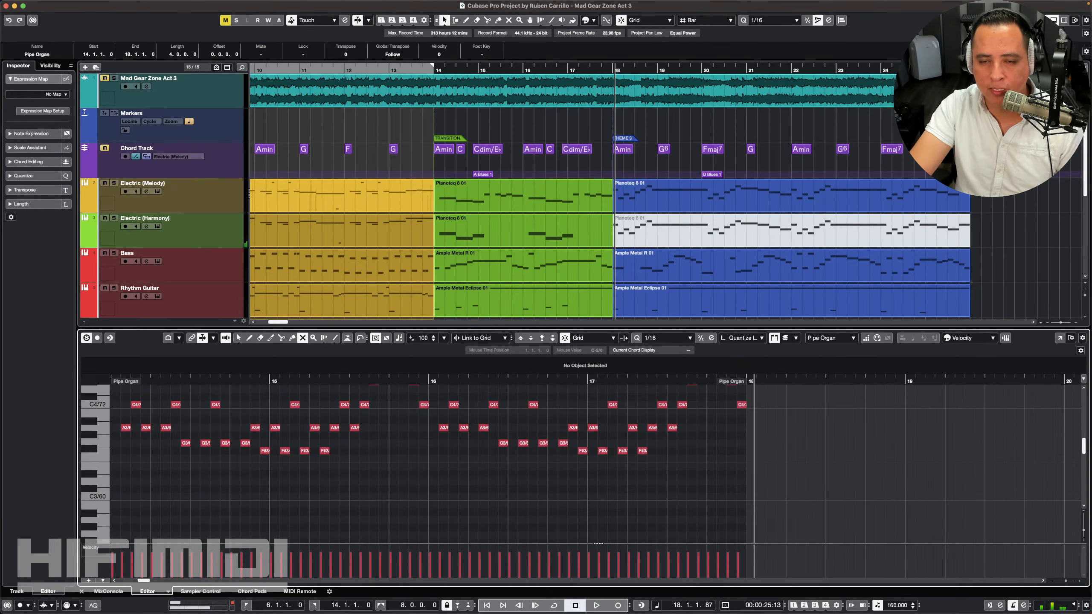
Step: Play the organ part with the other tracks through bar 17, stop, and deselect the part
key(KP_Subtract)
key(space)
scroll(635, 225, down, 5)
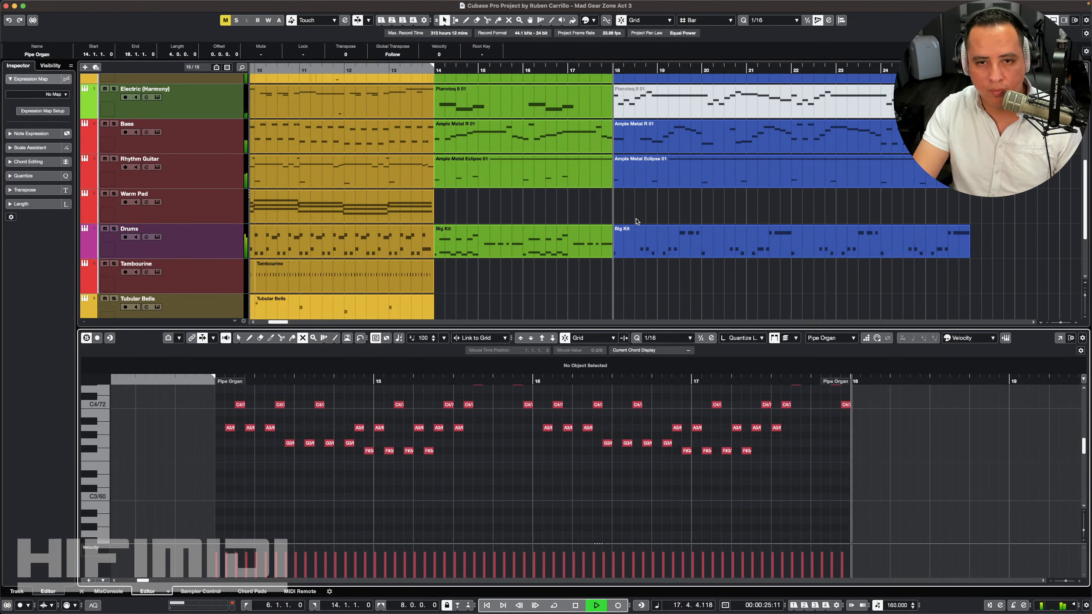
key(space)
click(560, 216)
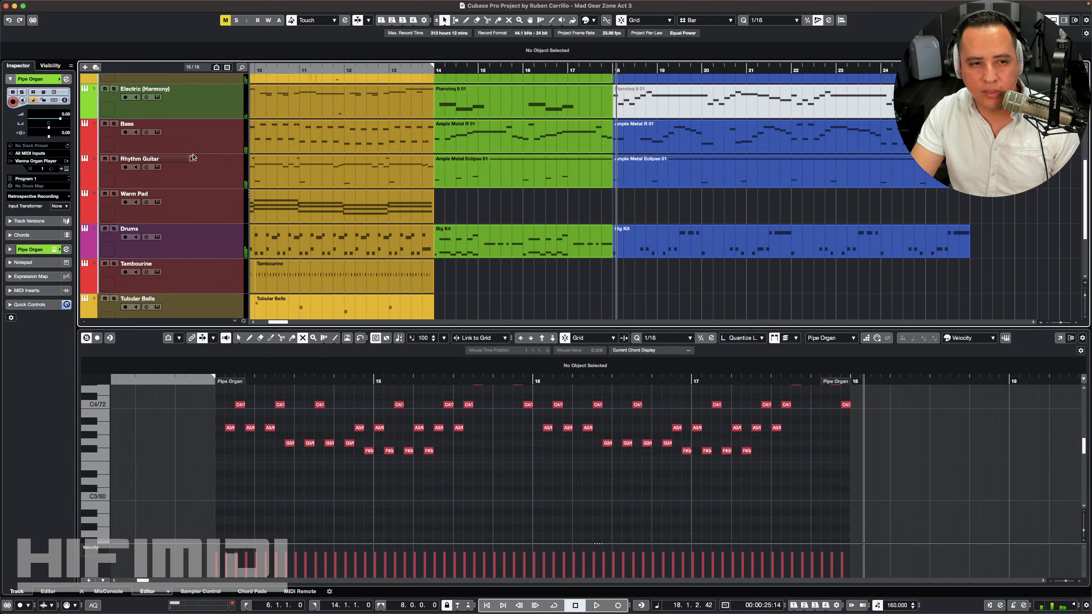
Step: Show the Pipe Organ track's channel equalizer and place the playhead at bar 14
scroll(252, 269, down, 3)
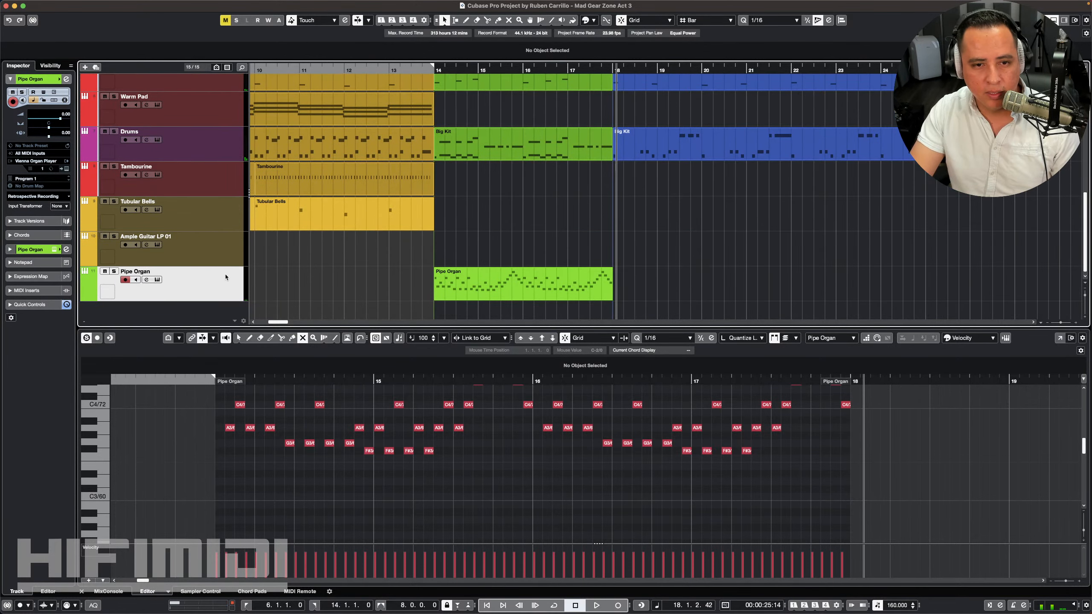
click(34, 250)
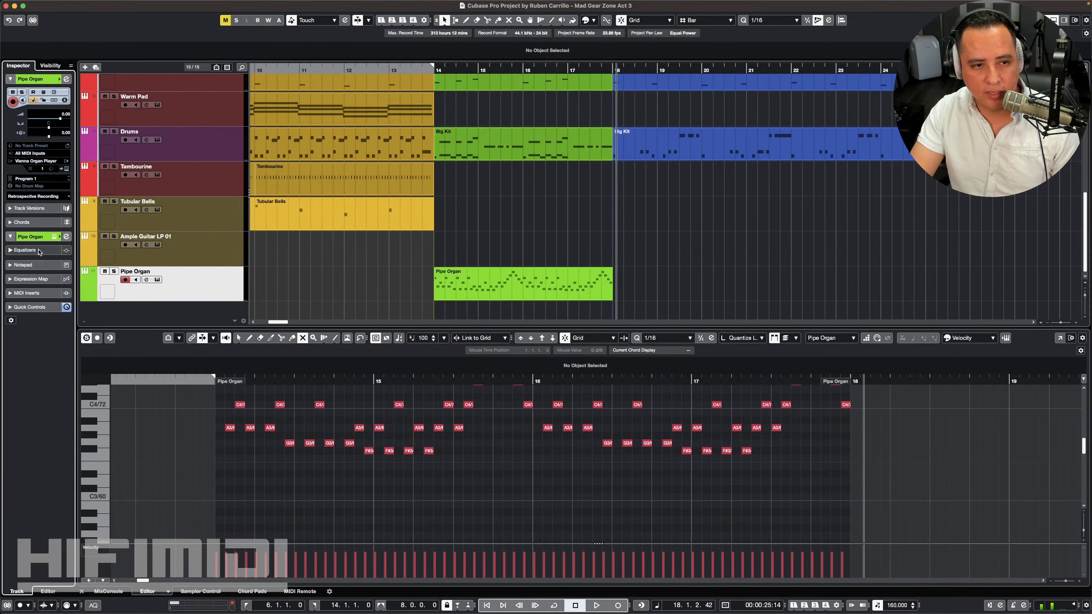
click(35, 137)
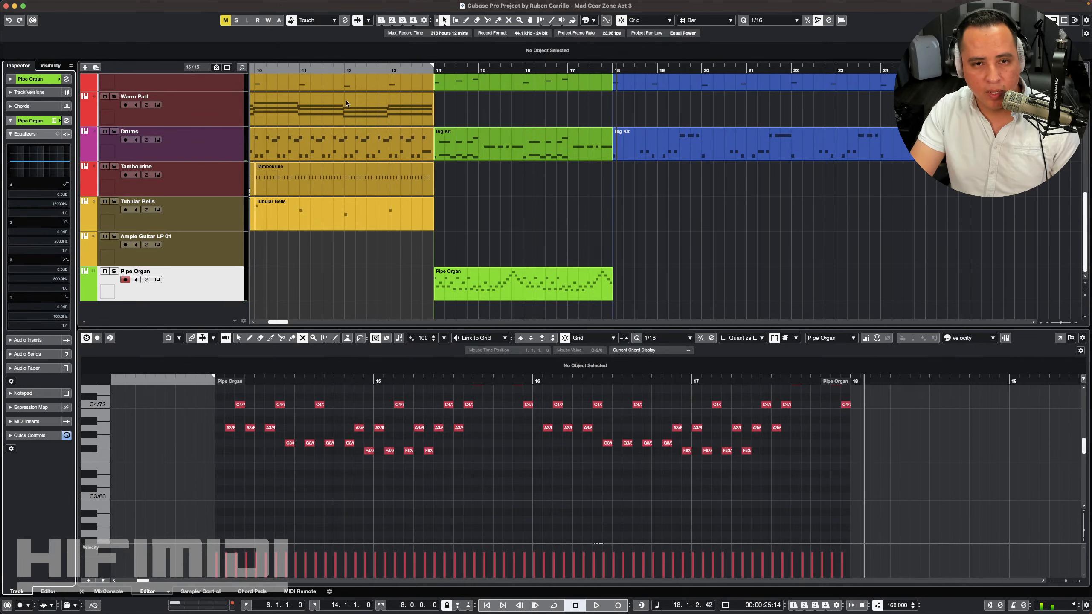
scroll(478, 120, left, 3)
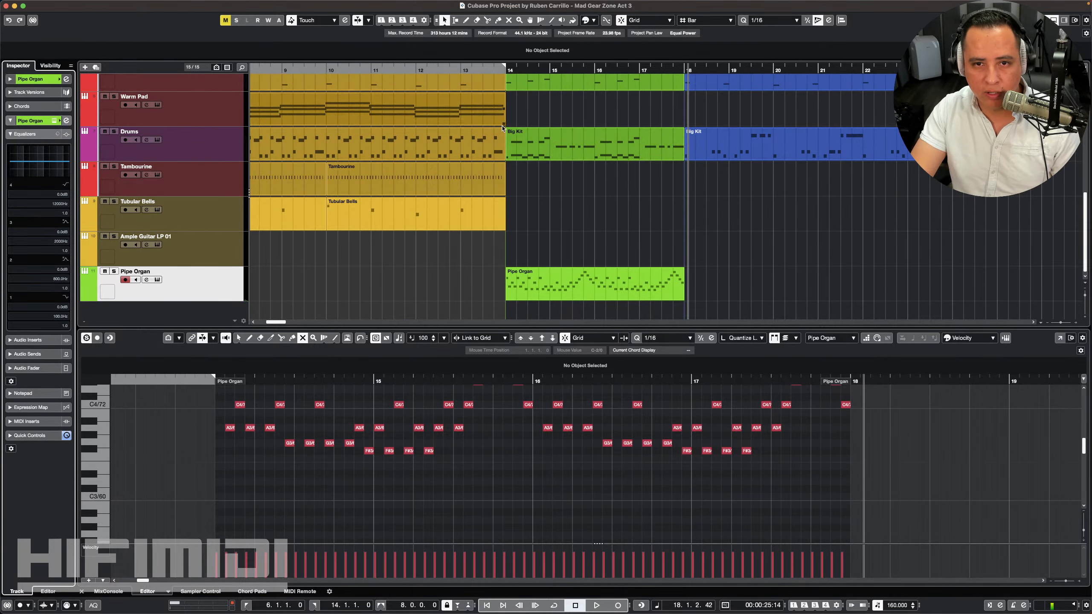
click(505, 72)
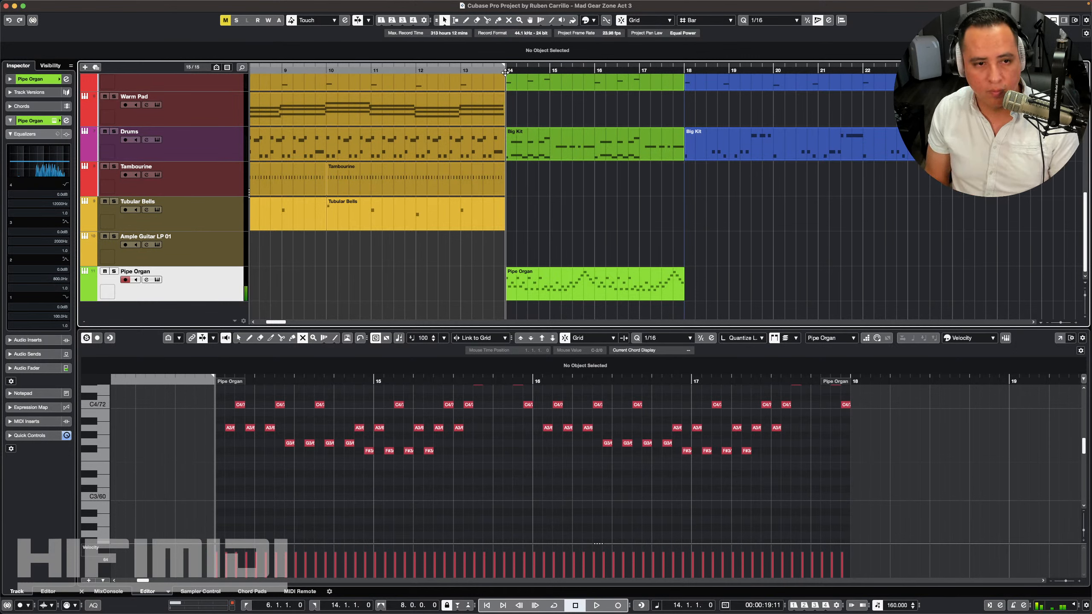
Step: Select the Electric (Melody) track and play from bar 14 to check its equalizer spectrum
scroll(172, 193, up, 4)
click(227, 105)
click(217, 101)
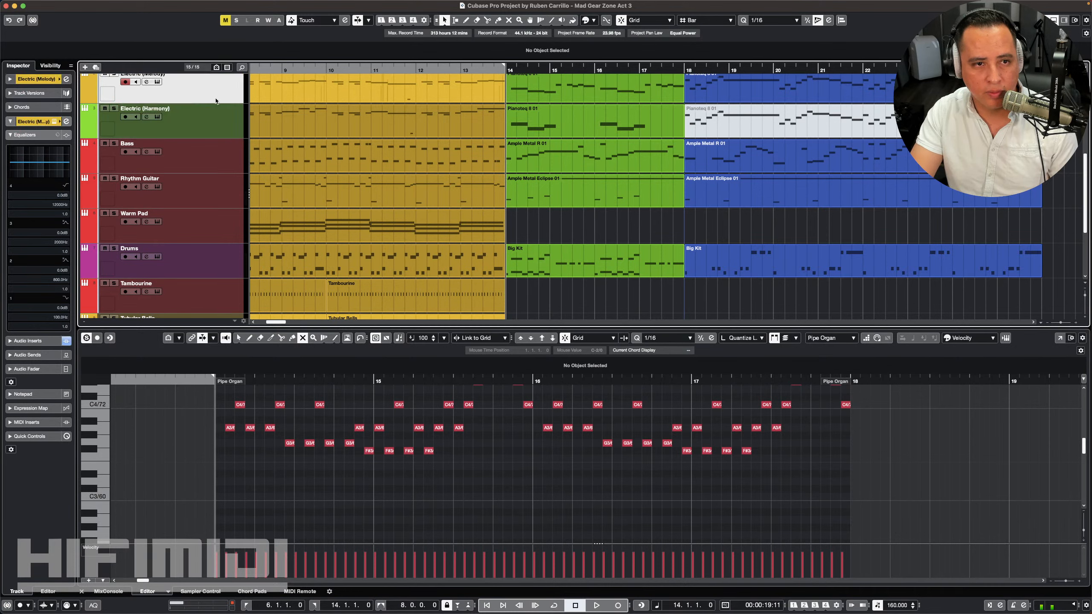
key(space)
key(space)
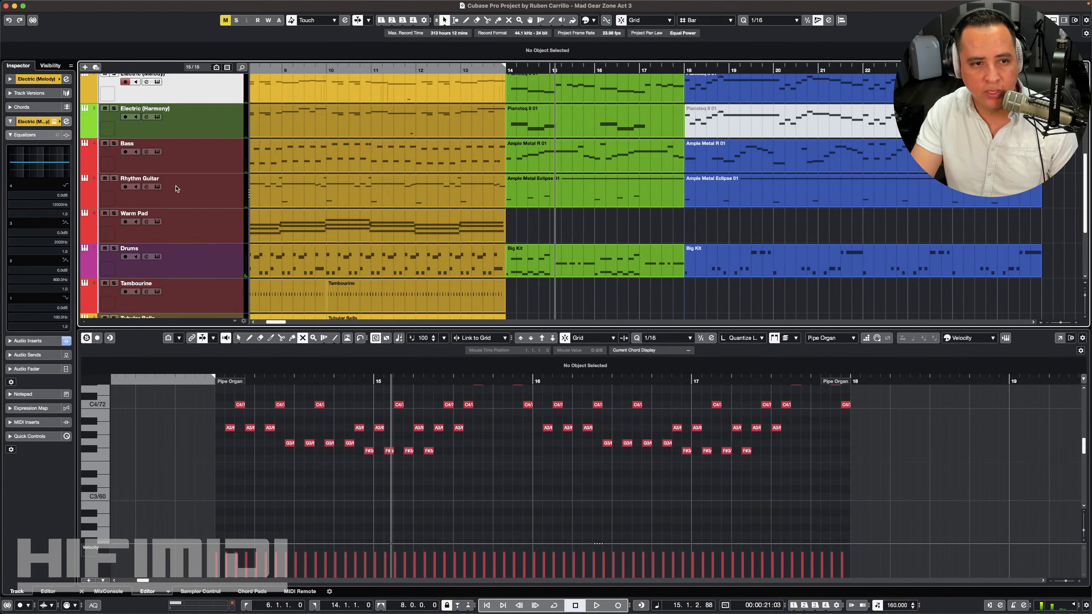
Step: Select the Pipe Organ track, show its basic track settings, and loop its part from bar 14 to 18
scroll(236, 276, down, 2)
scroll(235, 275, down, 1)
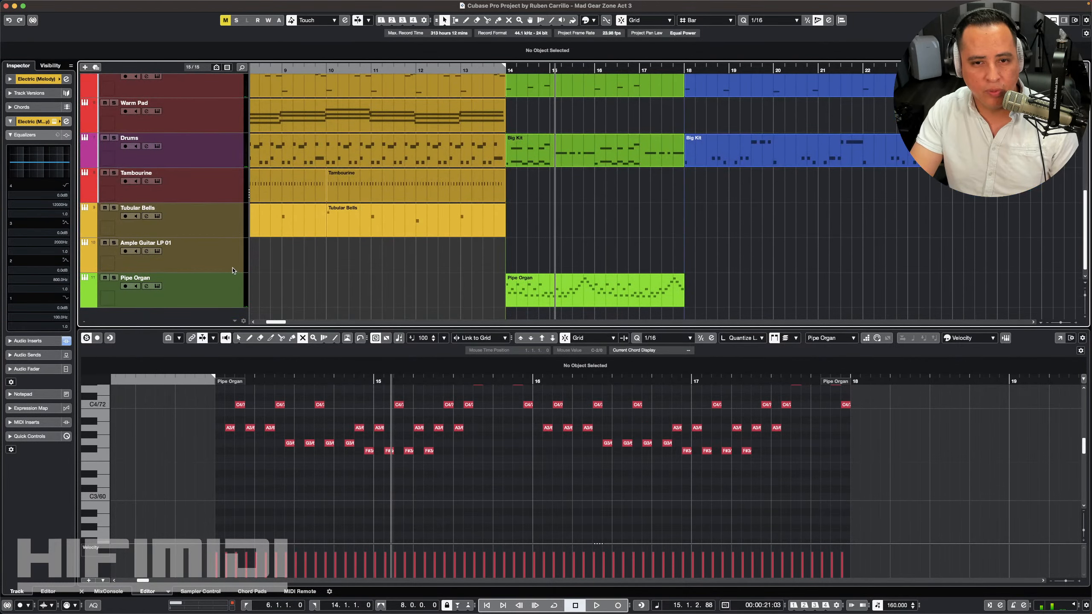
click(225, 288)
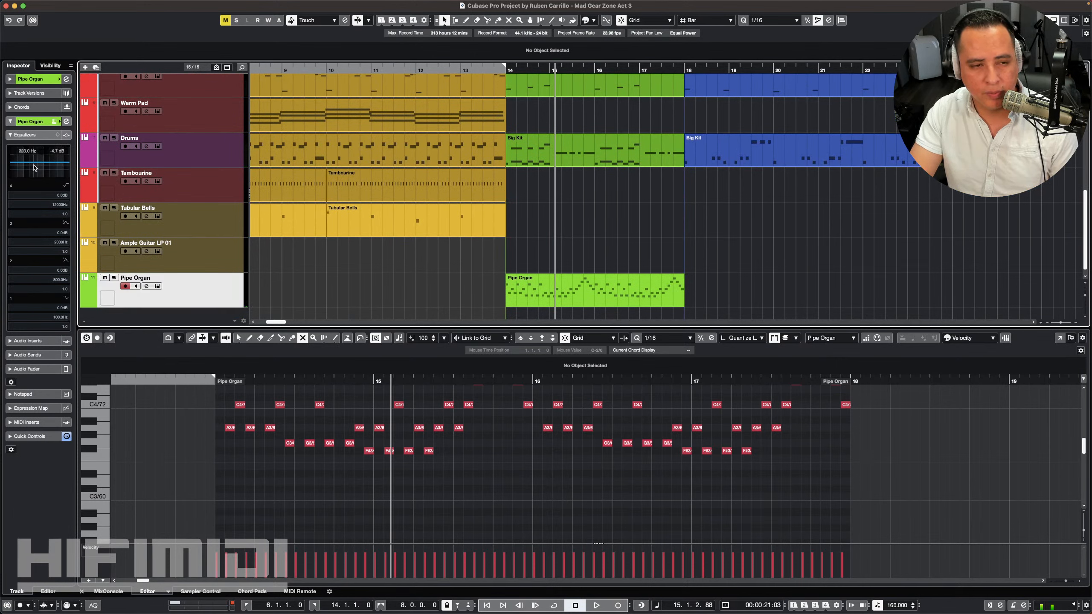
click(47, 79)
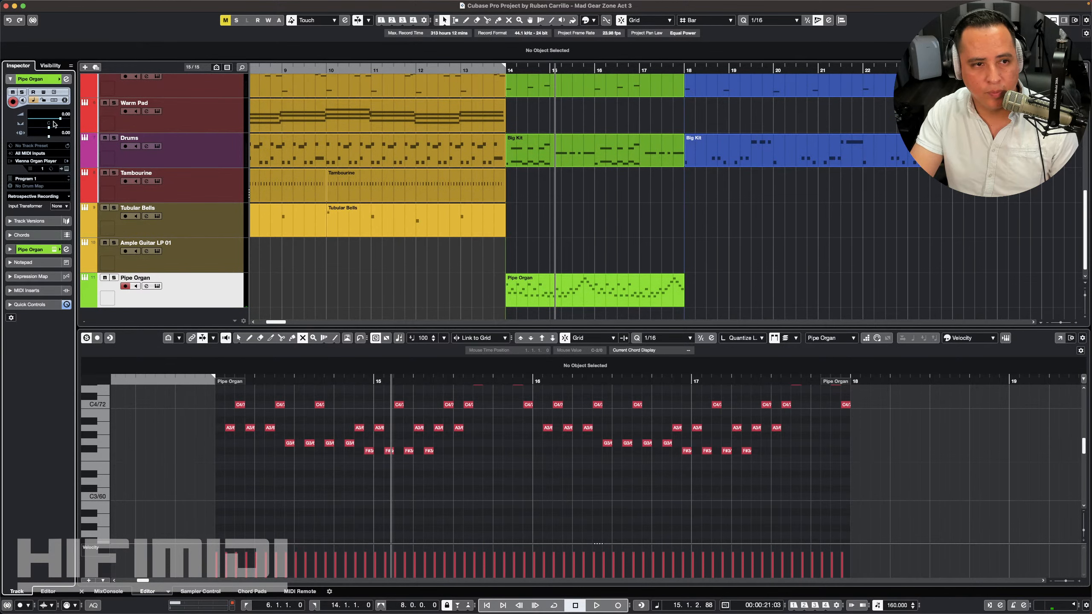
key(space)
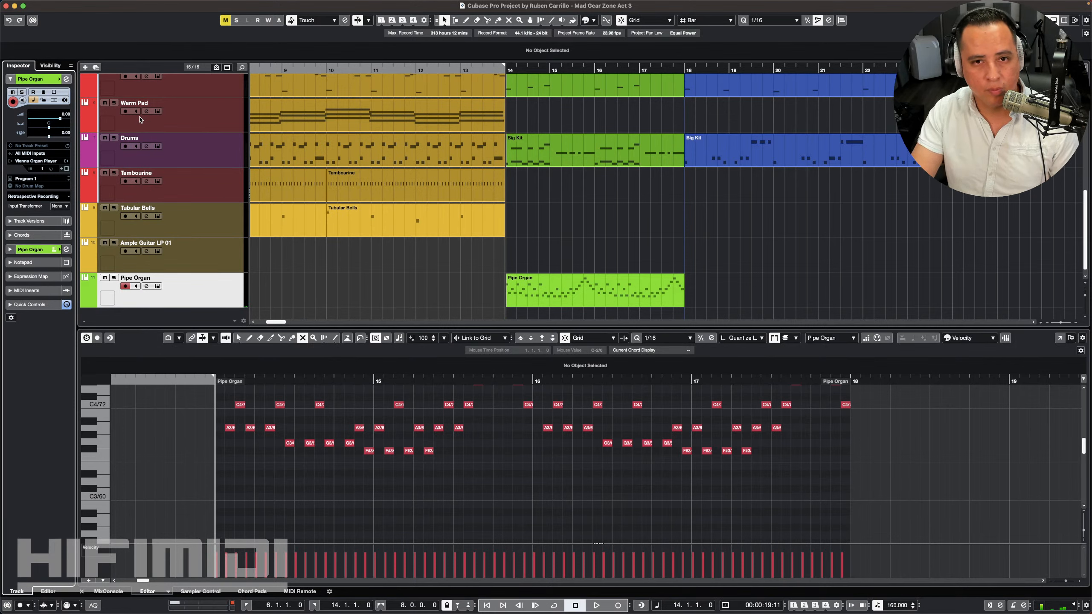
click(574, 297)
key(alt+p)
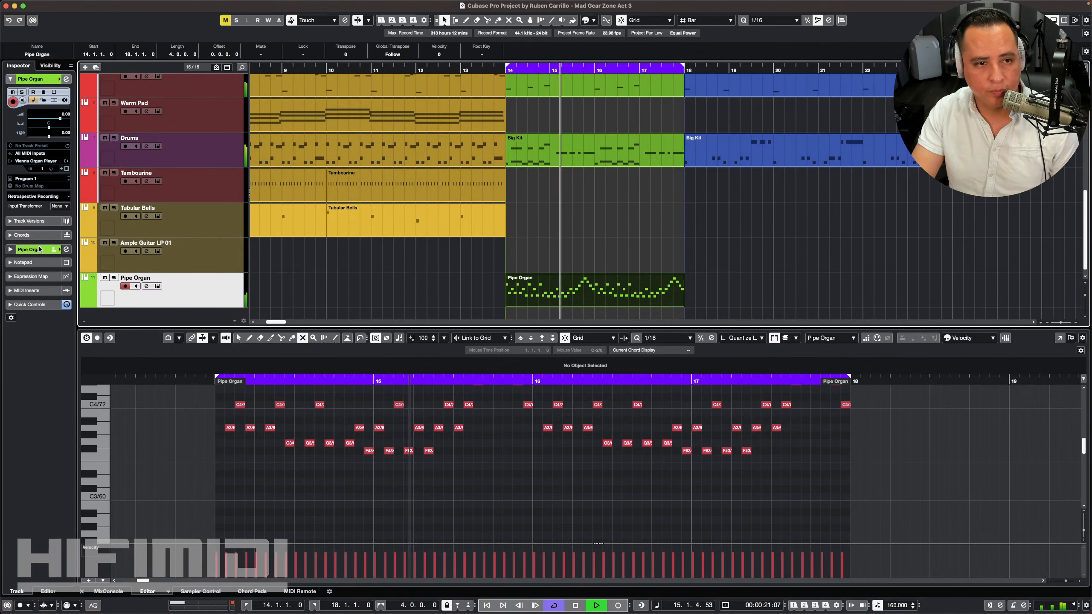
Step: Check the Pipe Organ's equalizer during looped playback, and lower the track's volume to -3.67
click(39, 250)
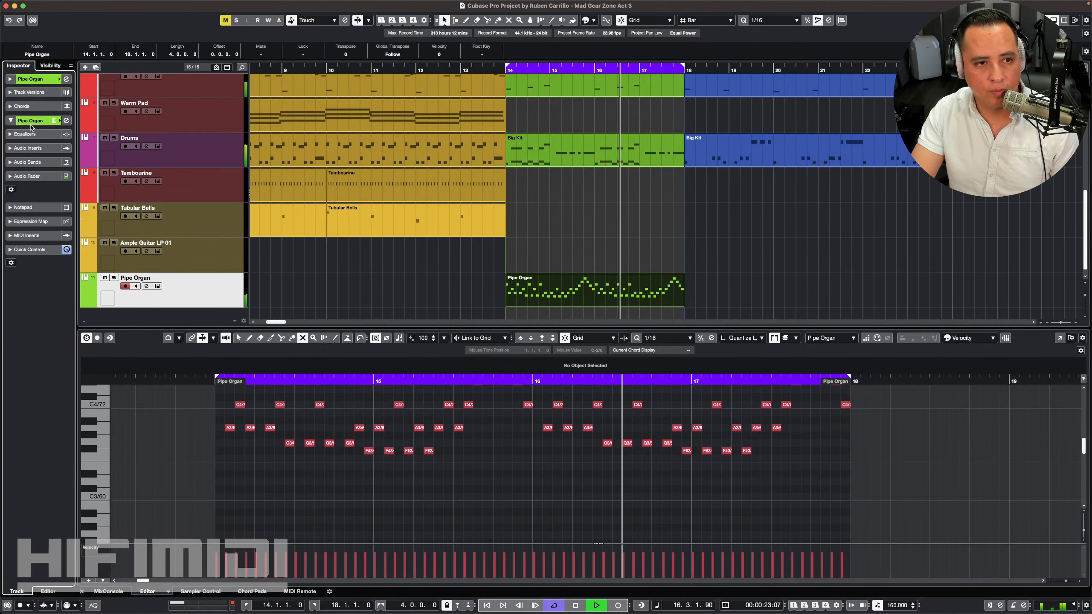
click(25, 133)
click(48, 80)
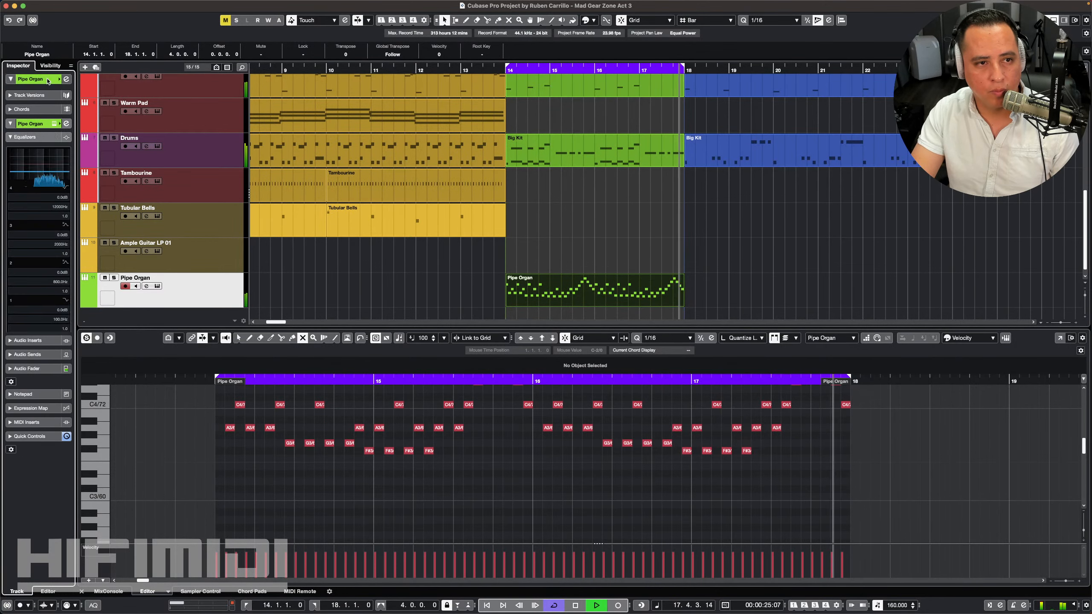
click(48, 80)
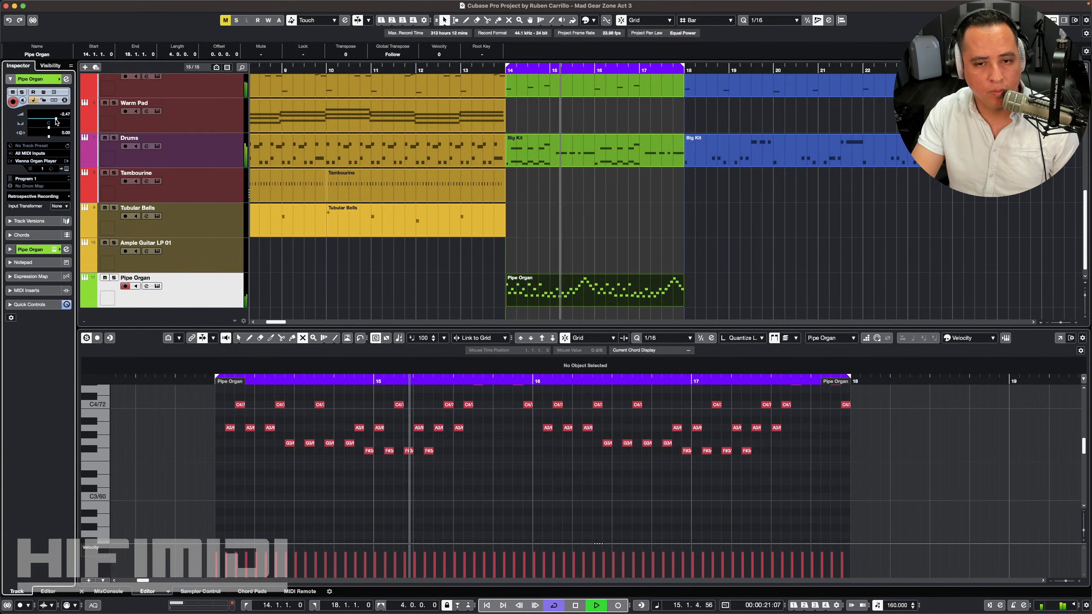
drag(56, 122, 54, 122)
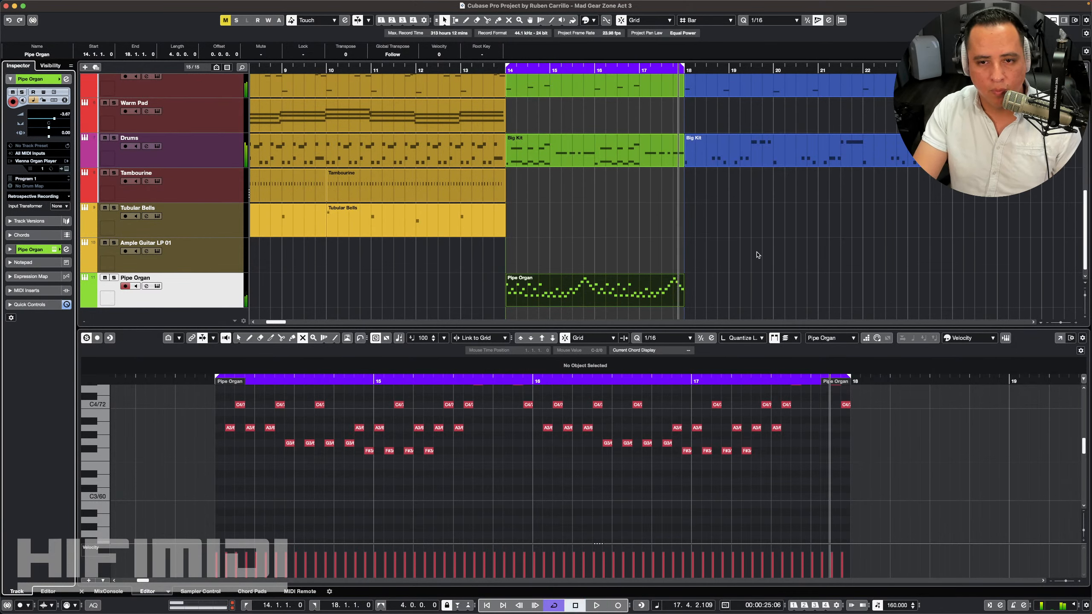
Step: Deselect the organ part, close the lower editor zone, and turn off cycle playback
click(735, 260)
key(super+alt+b)
key(g)
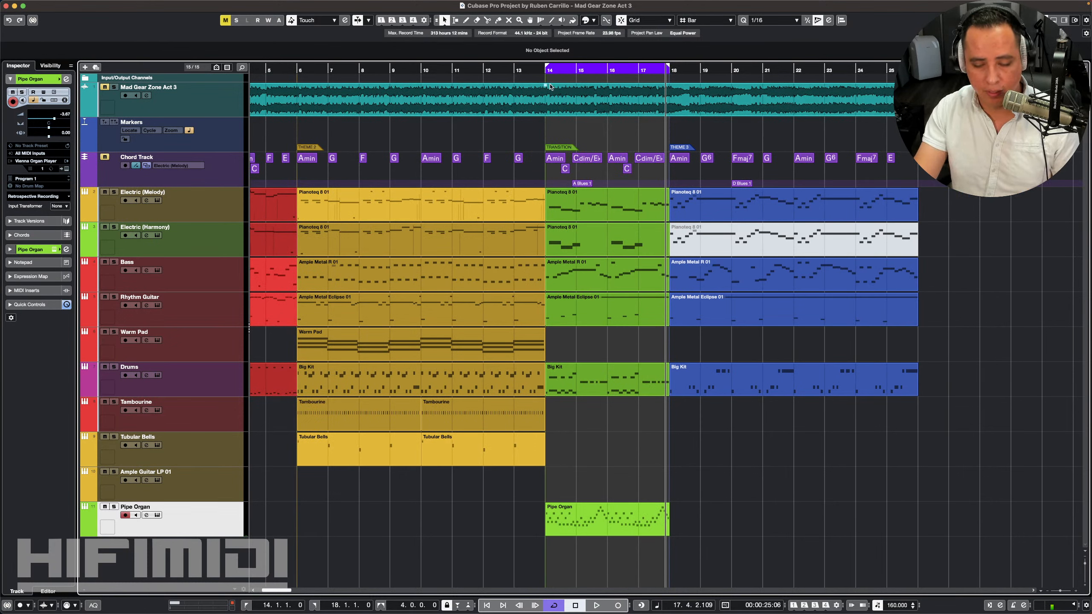
key(slash)
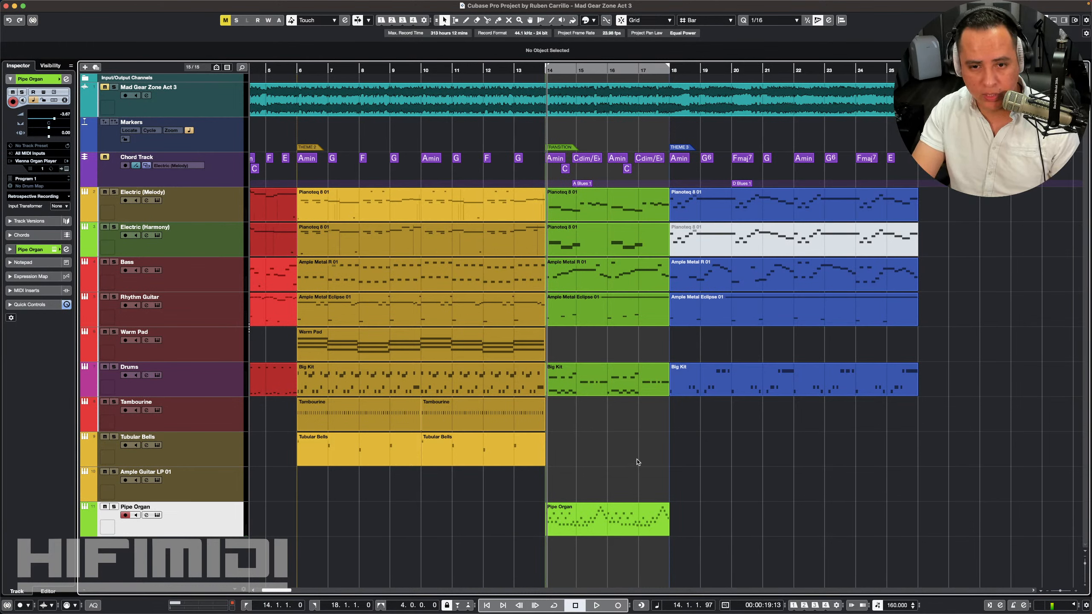
Step: Collapse the locator range at bar 14, move the playhead to bar 14, and play the TRANSITION on into THEME 3
key(h)
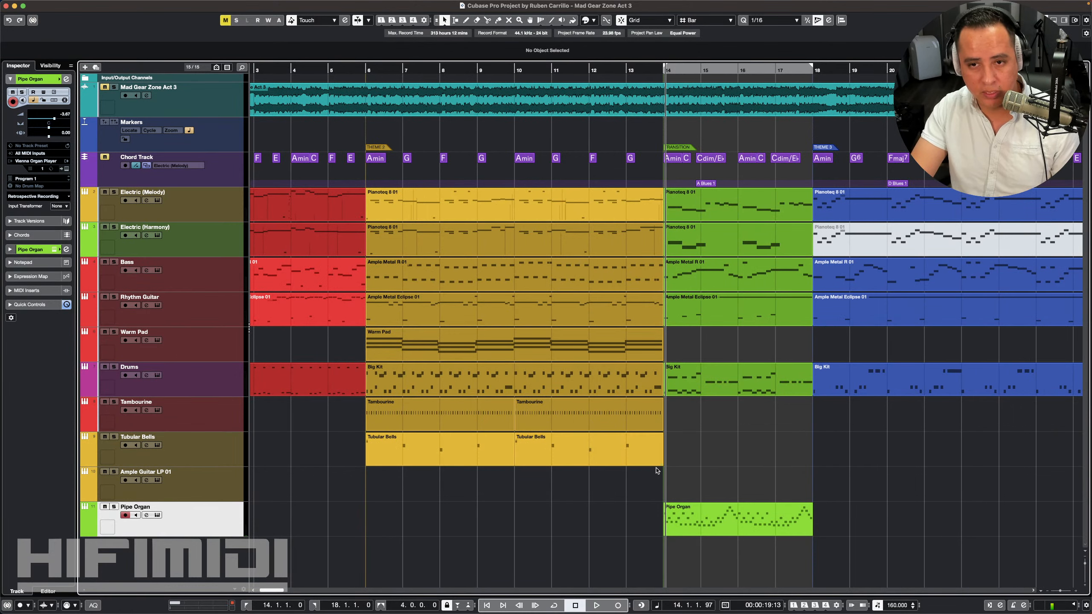
scroll(646, 470, right, 3)
key(p)
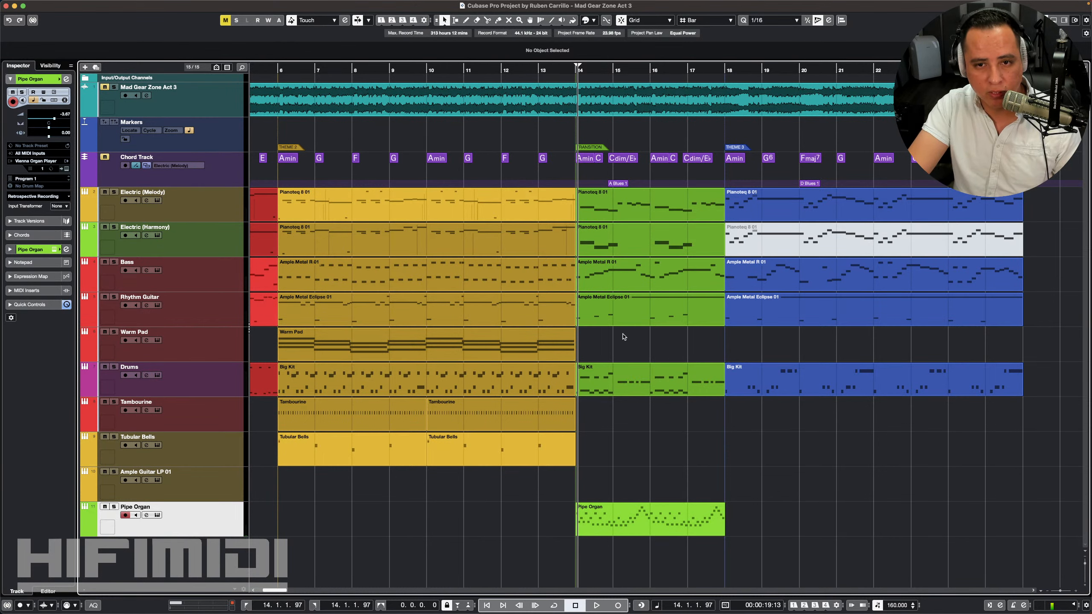
key(shift+f)
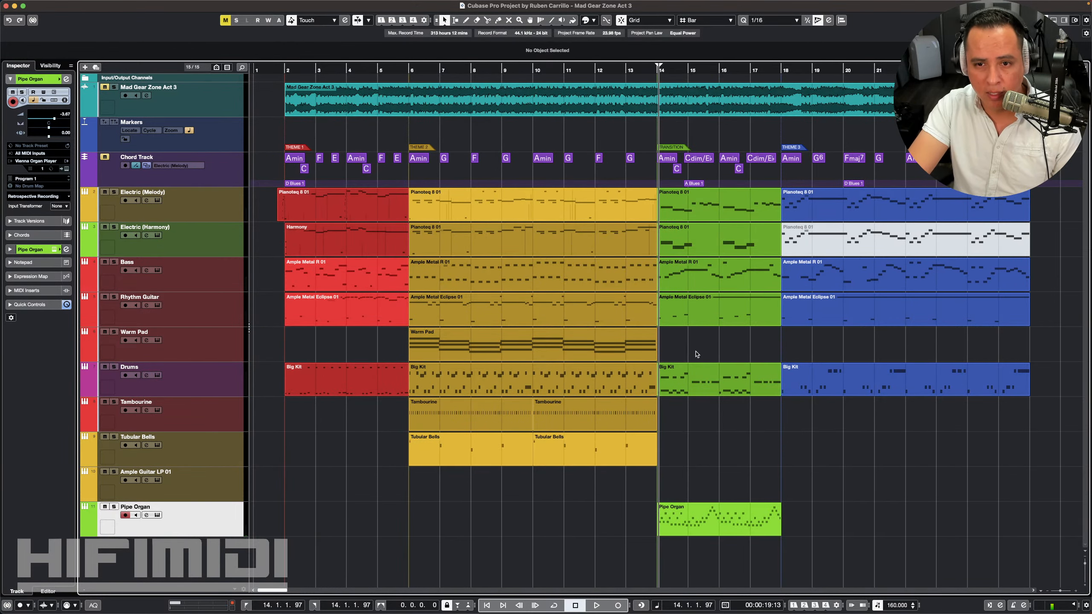
key(shift+b)
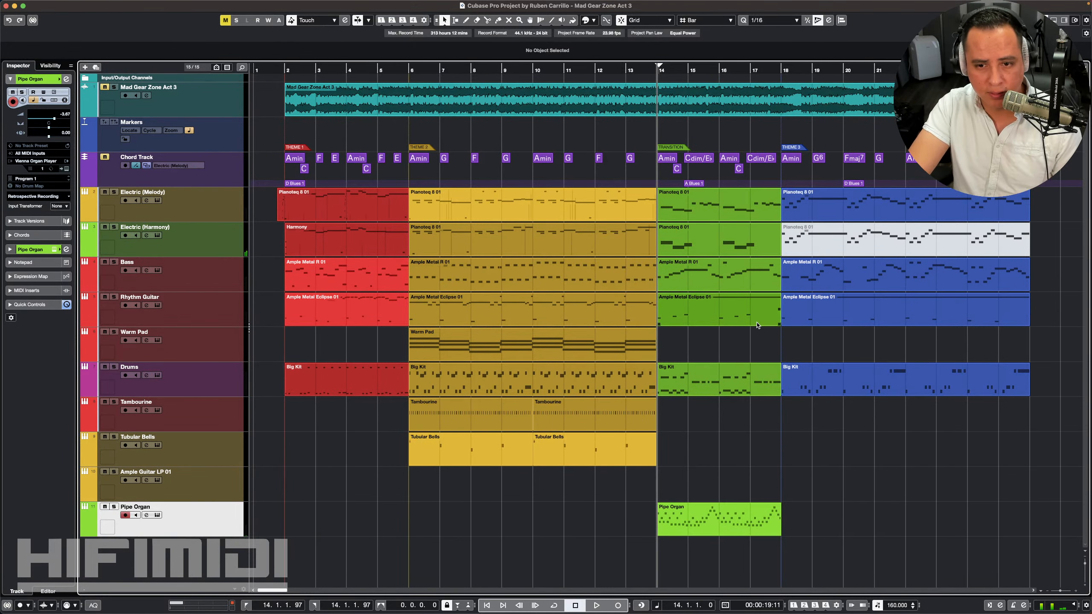
key(space)
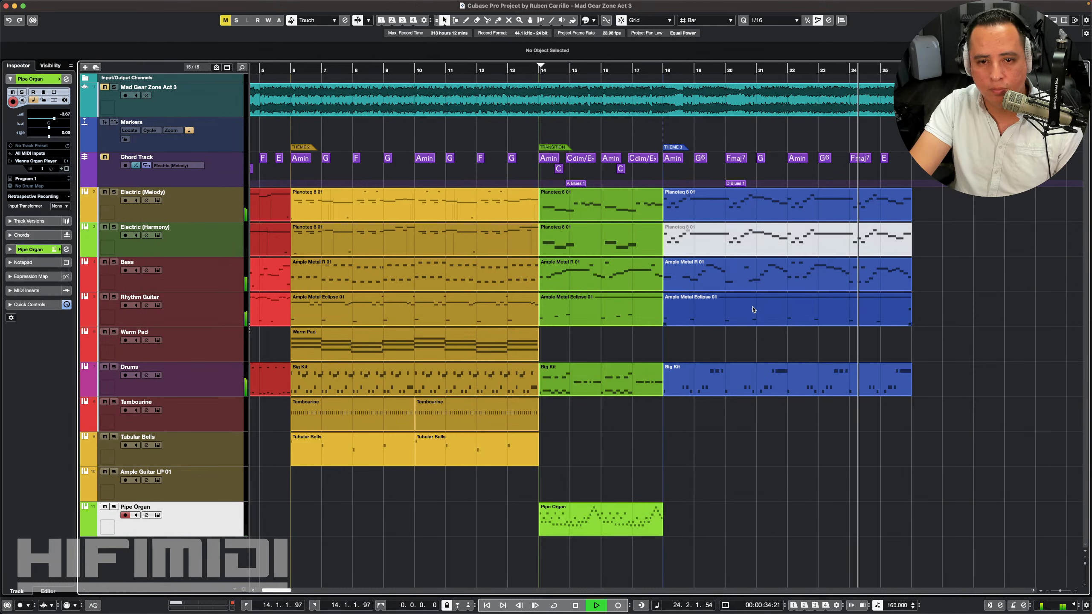
key(space)
Step: Play the whole arrangement from bar 2 into the start of THEME 3
key(g)
click(276, 70)
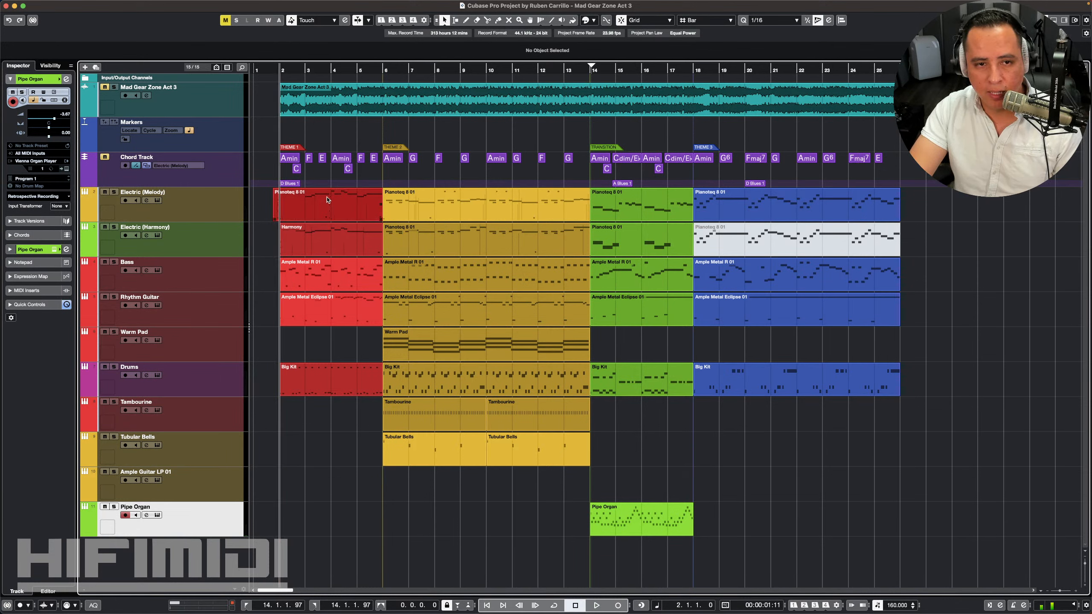
click(390, 196)
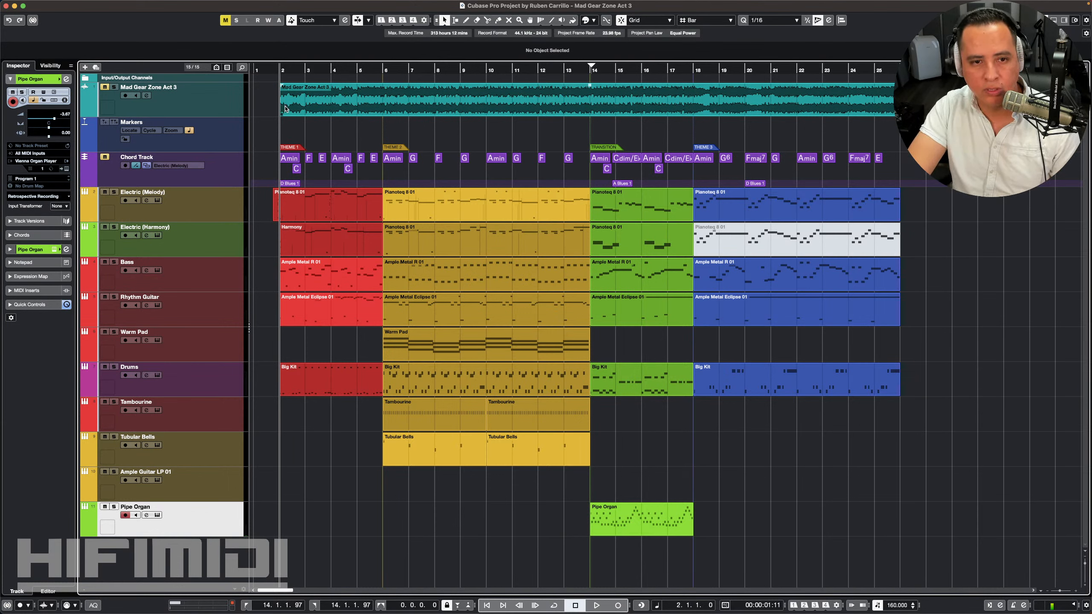
key(space)
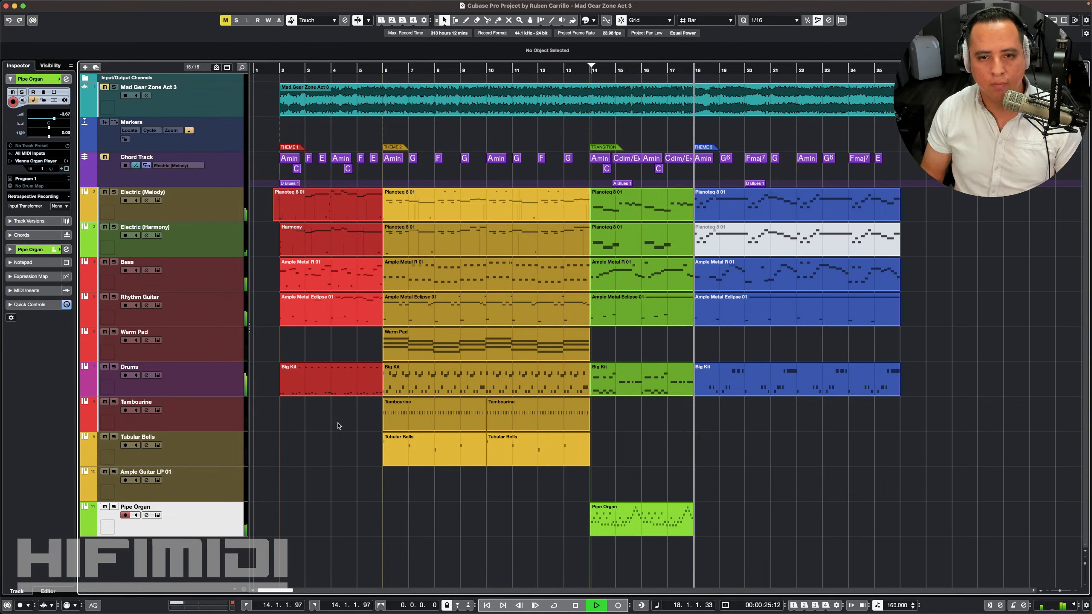
key(space)
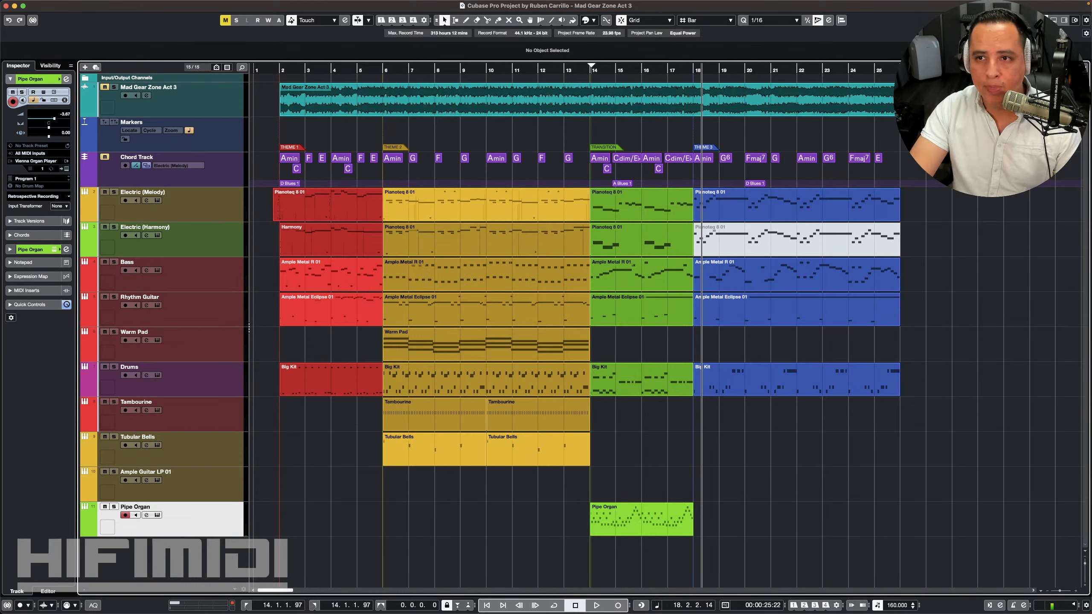
Step: Search the media library for "reverse" and audition the hsk_Crash Reverse sample
click(1064, 20)
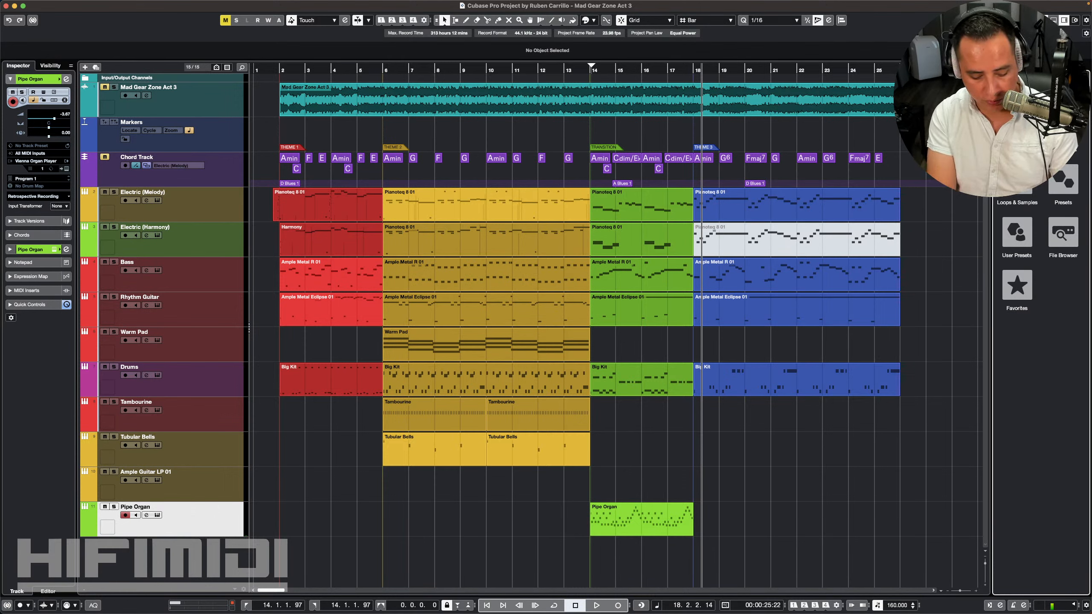
text(rev)
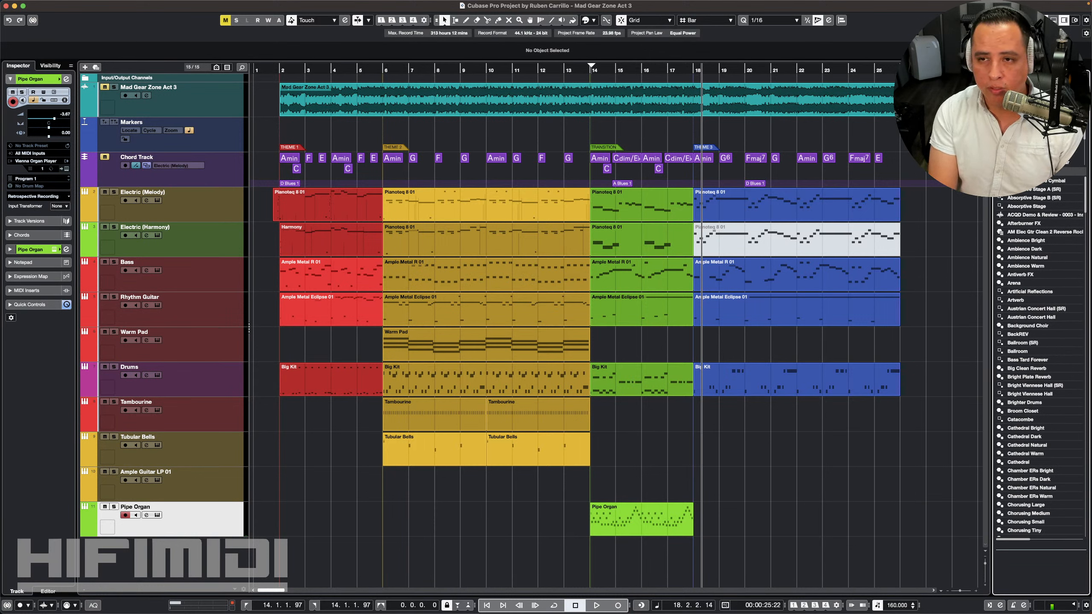
text(erse)
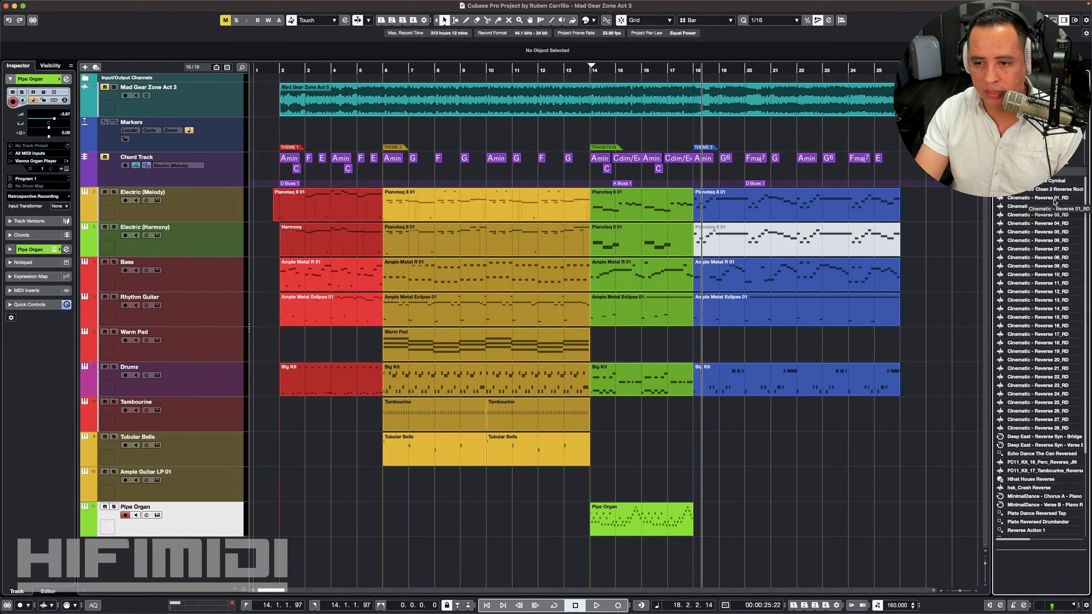
click(1031, 489)
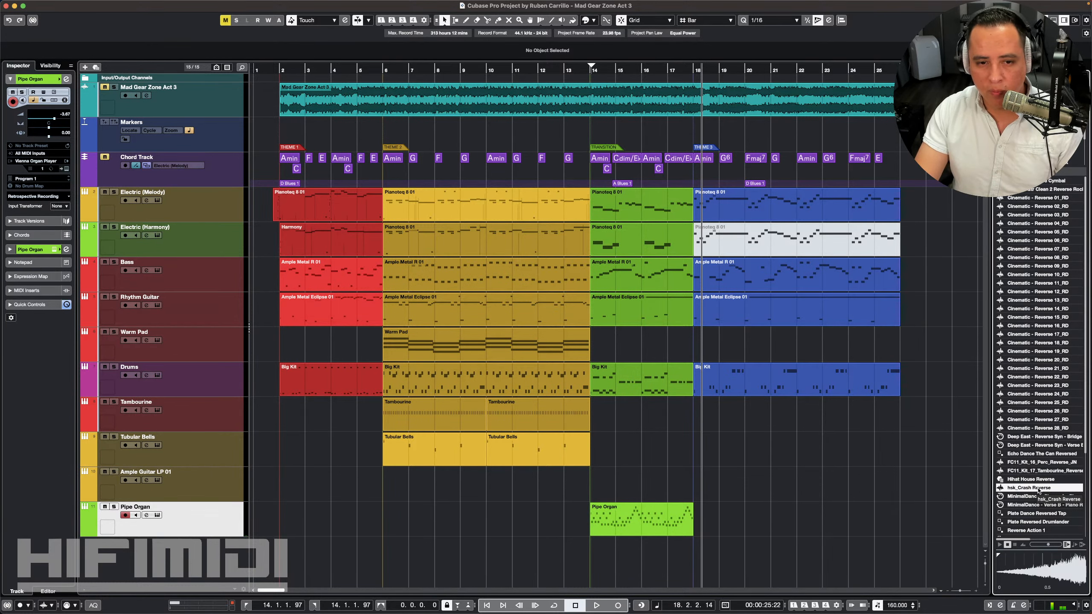
Step: Place the hsk_Crash Reverse sample at bar 4 on a new track below Pipe Organ, and return the playhead to the project start
drag(1031, 494, 326, 553)
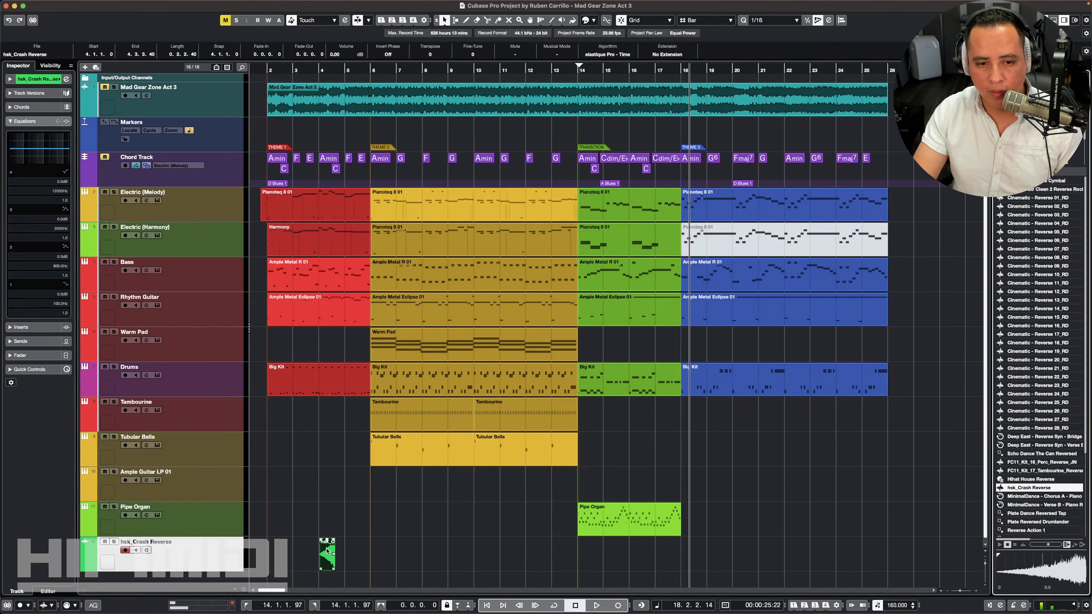
key(h)
key(h)
key(h)
key(Home)
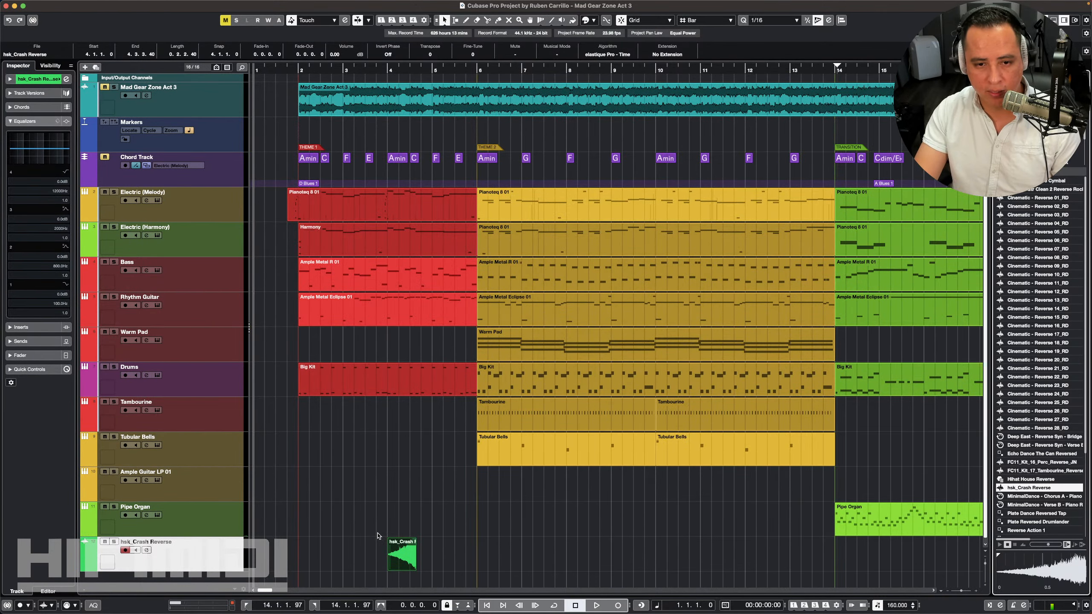
Step: Move the hsk_Crash Reverse clip to start at bar 5
key(h)
key(h)
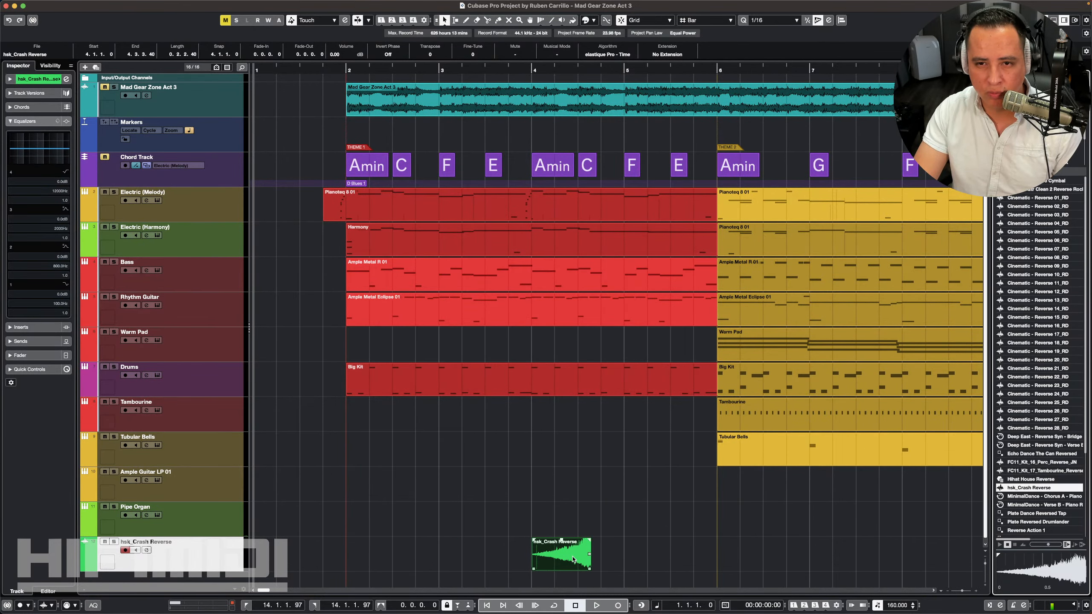
click(567, 560)
drag(633, 560, 664, 555)
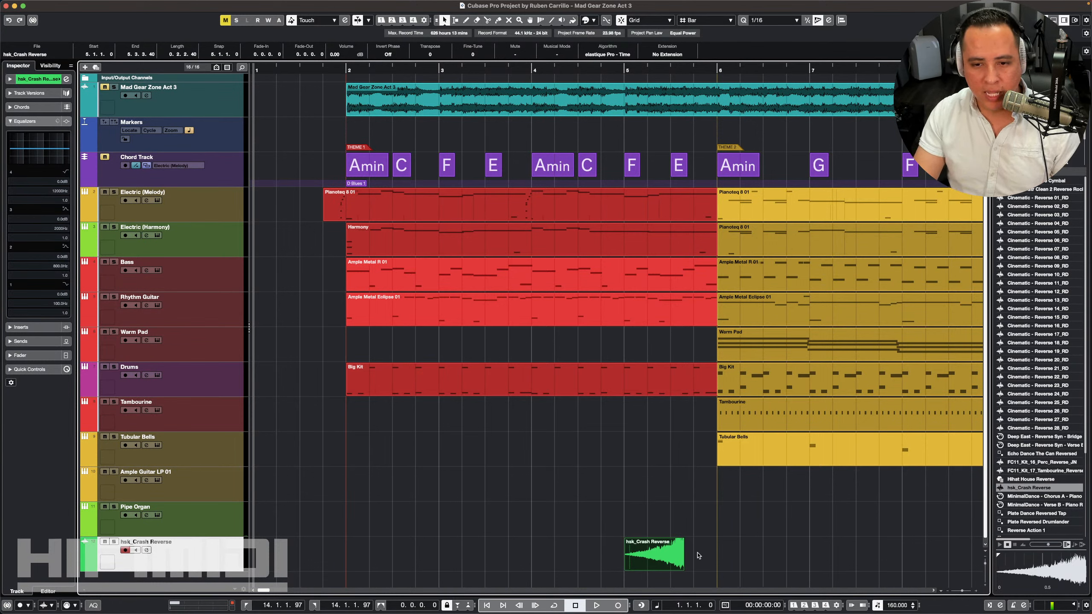
Step: Time-stretch the hsk_Crash Reverse clip so it ends at bar 6, and return to the normal object selection mode
click(444, 20)
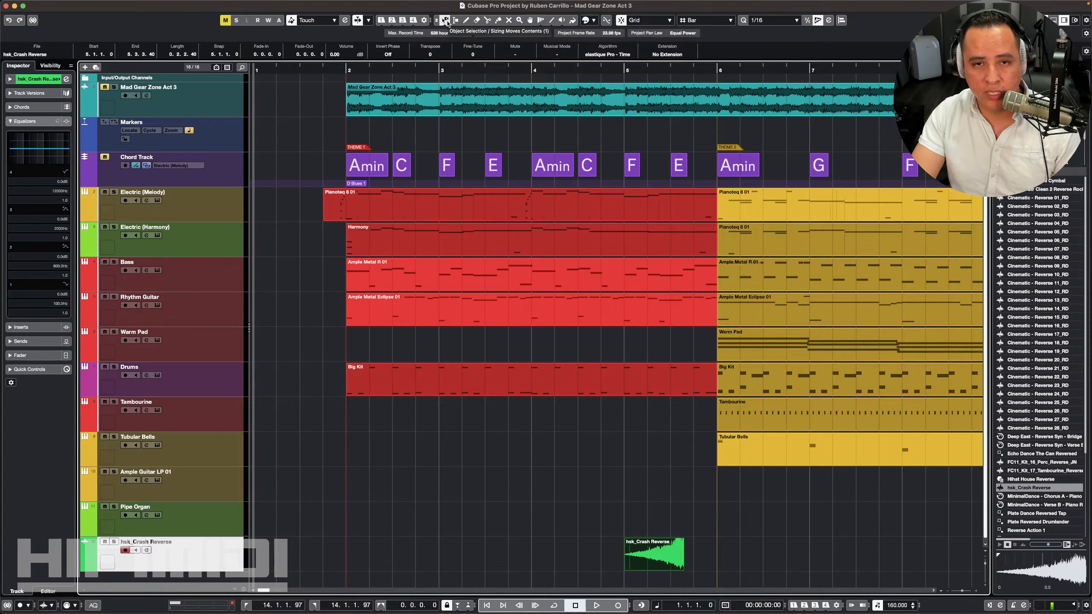
click(445, 21)
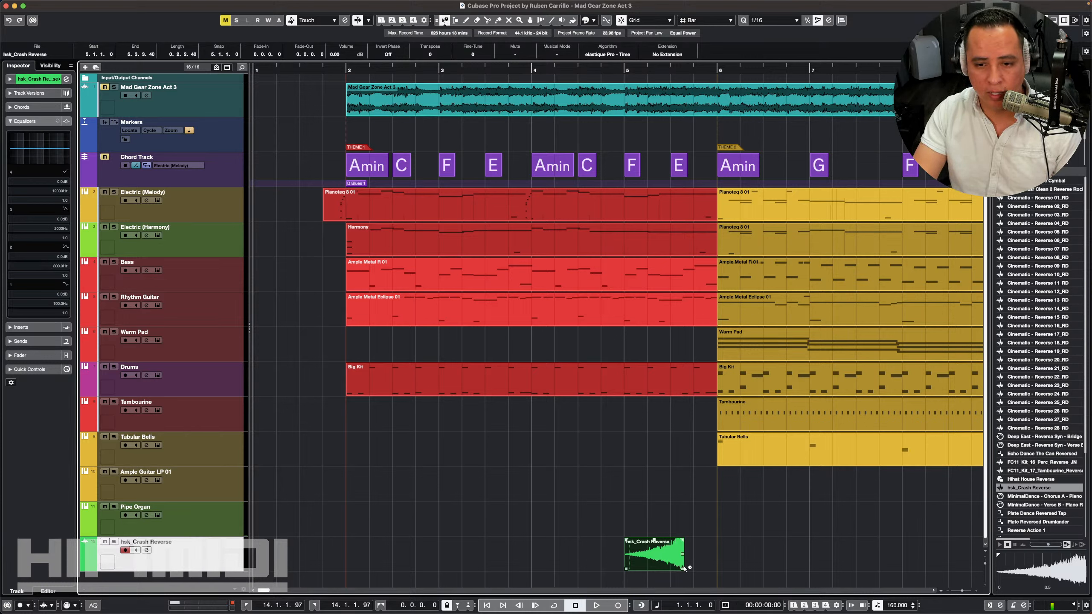
drag(682, 569, 715, 569)
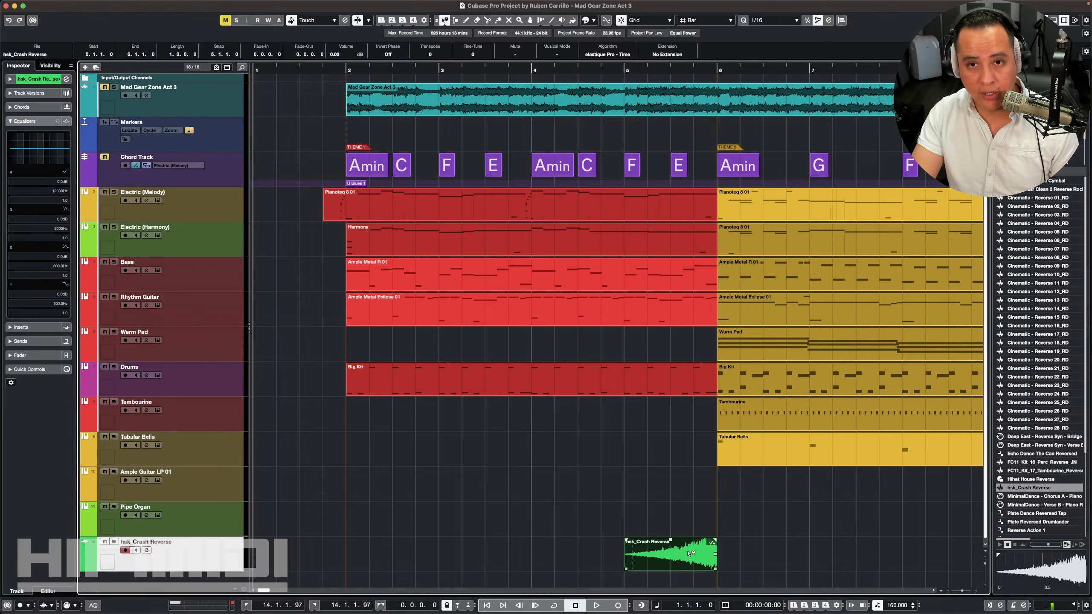
key(1)
Step: Play from bar 5 into THEME 2 to hear the stretched reverse crash, and clear the clip selection
click(627, 70)
key(g)
key(space)
key(space)
click(532, 566)
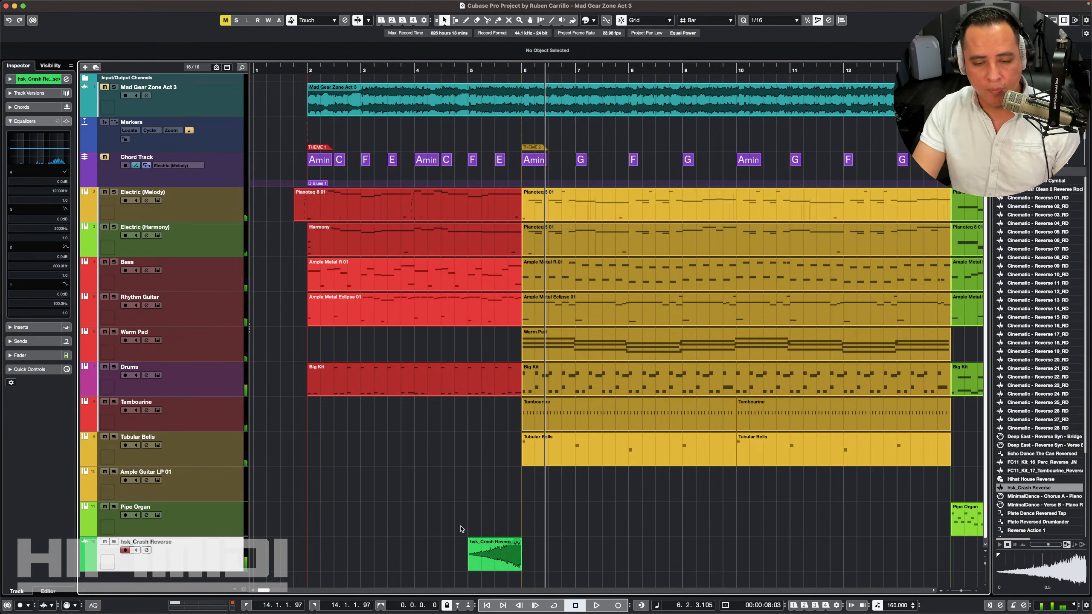
Step: Lower the hsk_Crash Reverse track volume to about -12 dB while replaying bar 5 into THEME 2
click(10, 79)
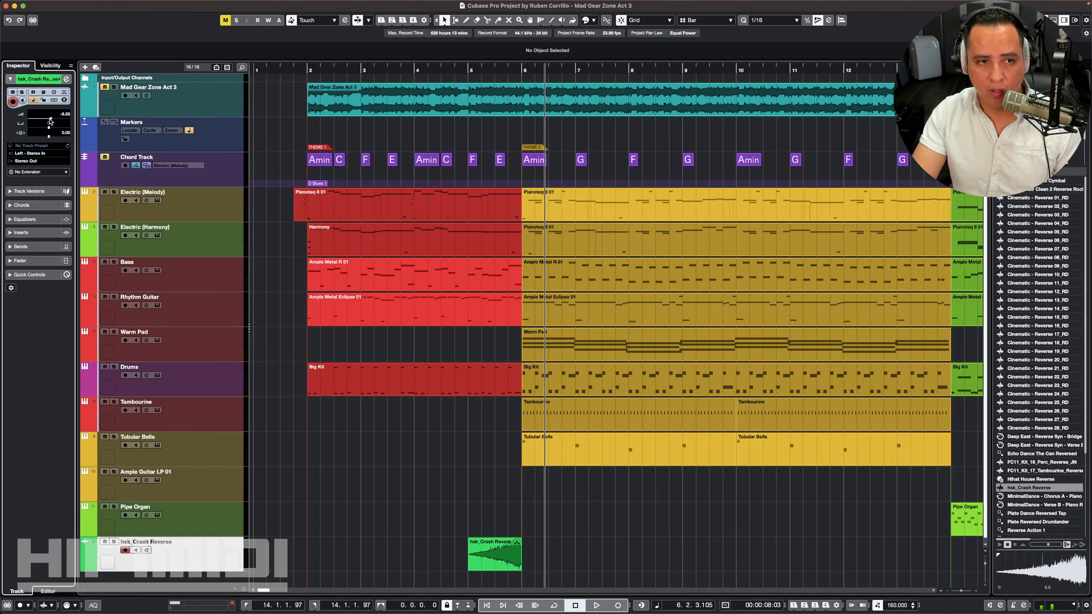
click(466, 76)
key(space)
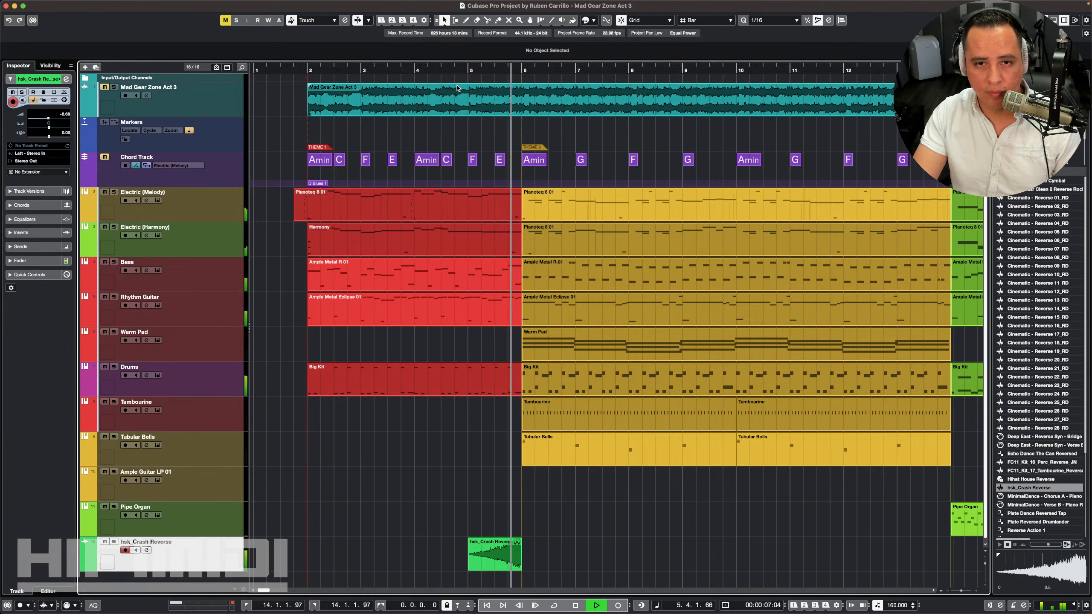
drag(49, 117, 47, 120)
key(space)
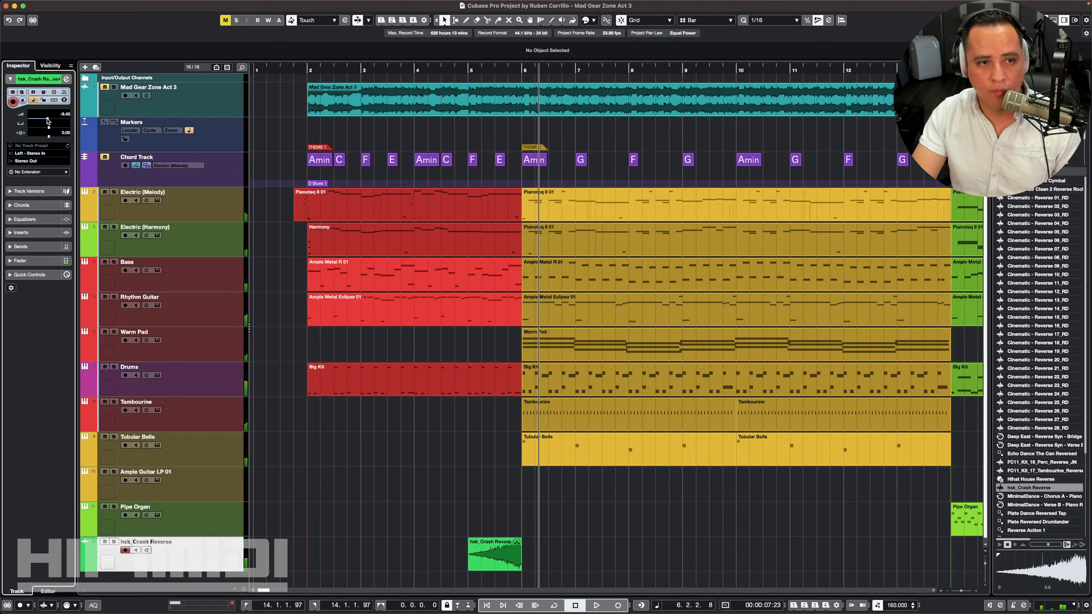
key(space)
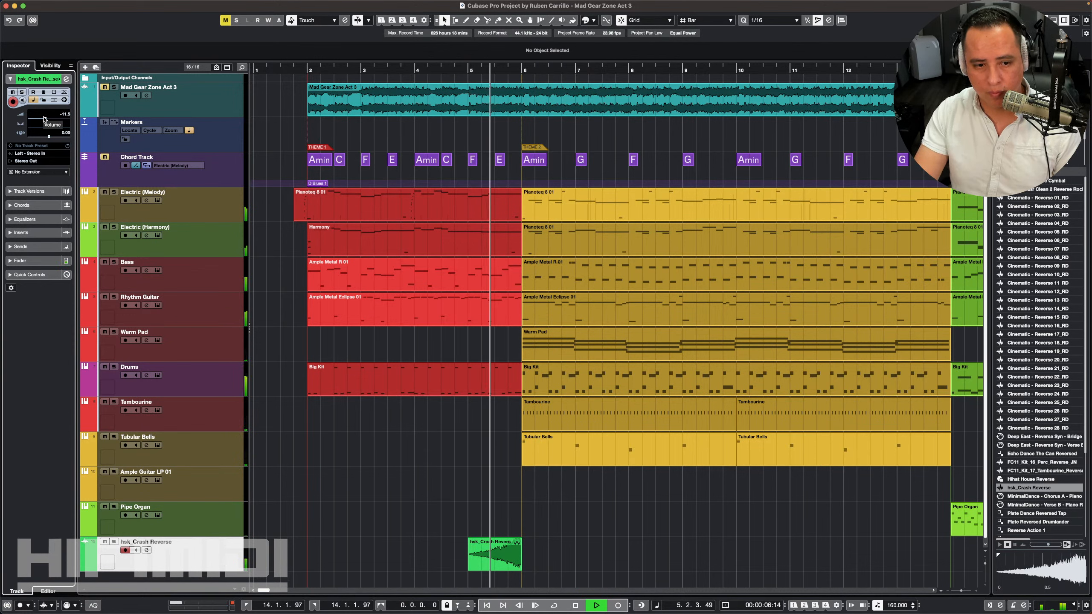
key(space)
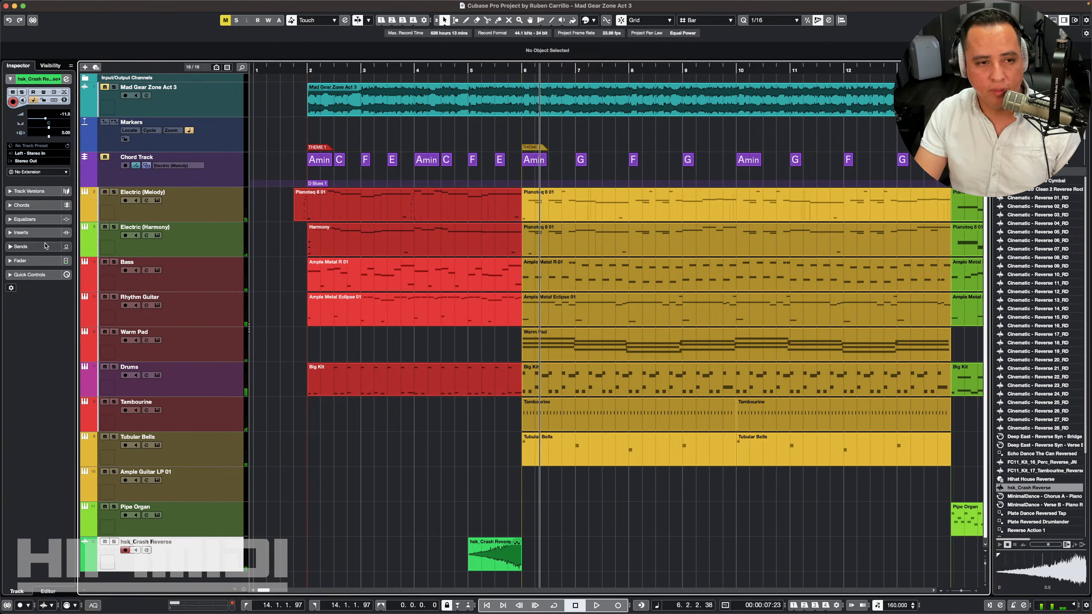
Step: Insert the Waves H-Reverb Mono effect on the hsk_Crash Reverse track and move its window clear of the clip
click(39, 220)
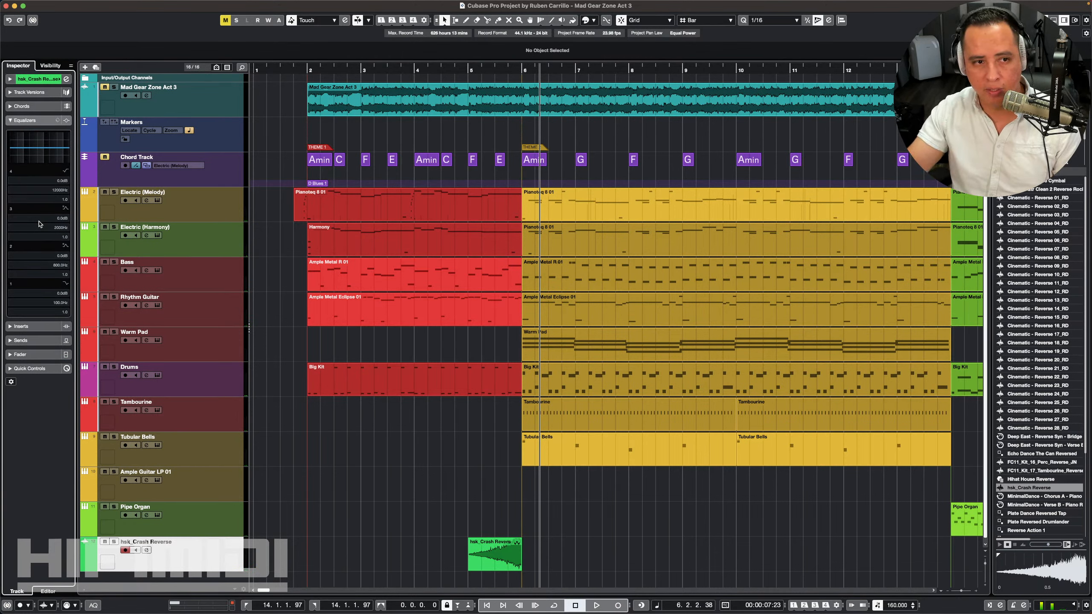
click(20, 326)
click(35, 142)
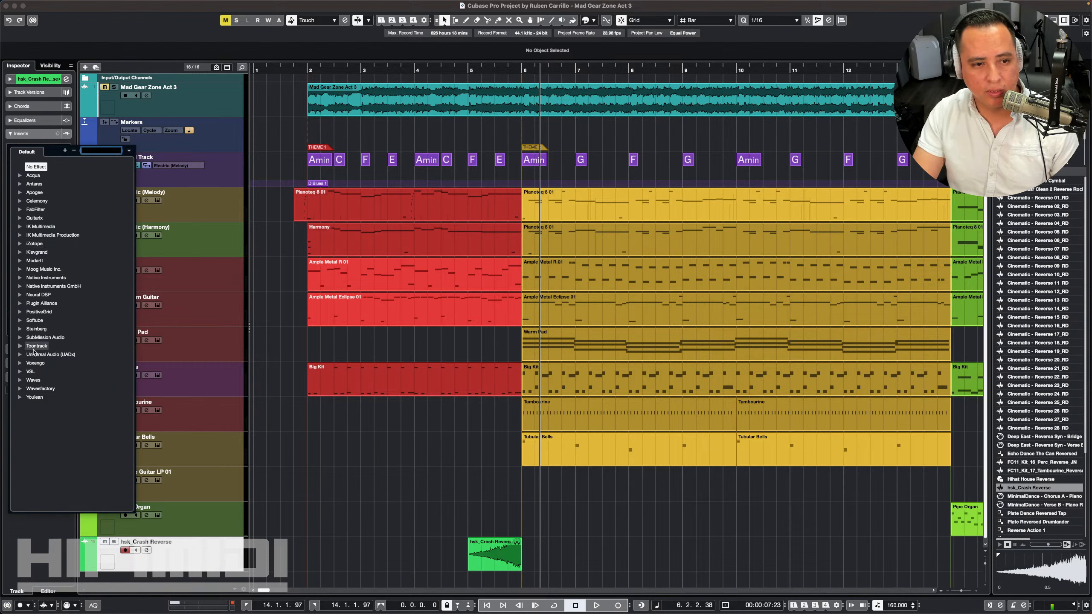
click(33, 379)
scroll(59, 411, down, 2)
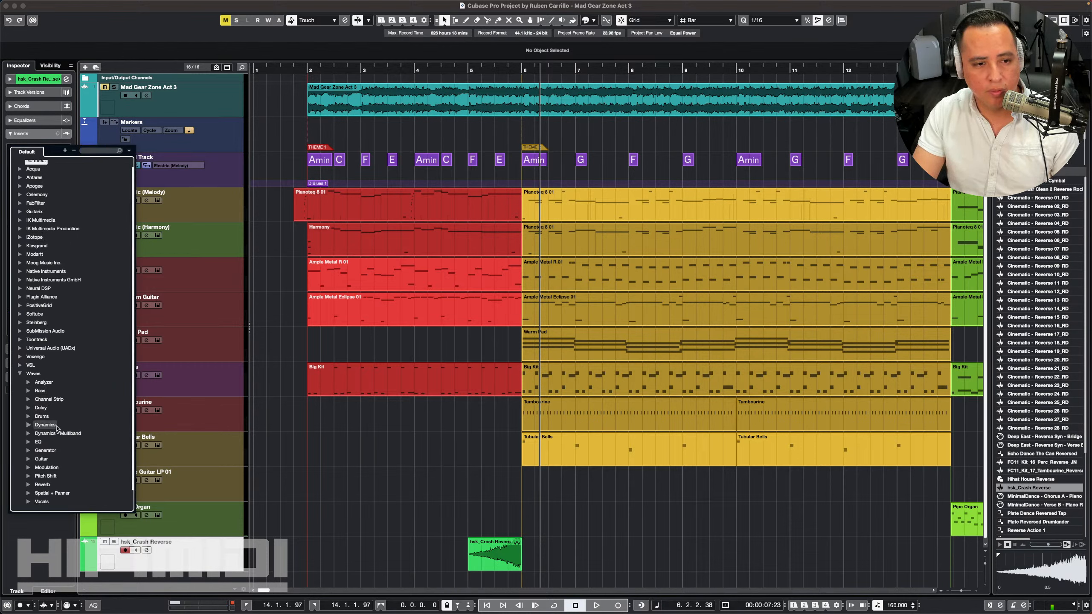
click(43, 466)
scroll(45, 463, down, 1)
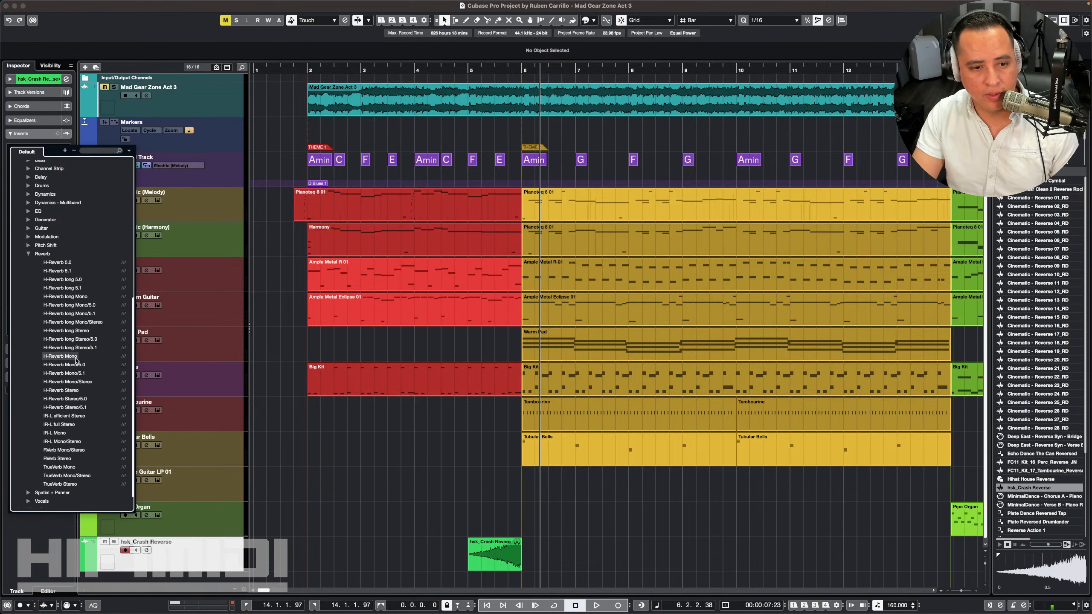
click(75, 358)
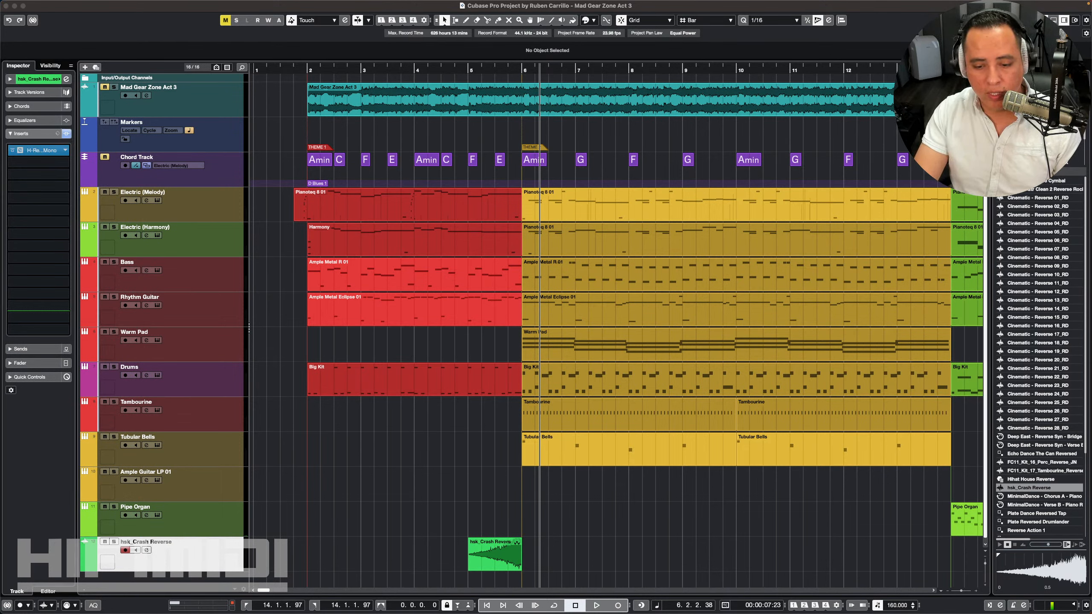
drag(859, 198, 782, 279)
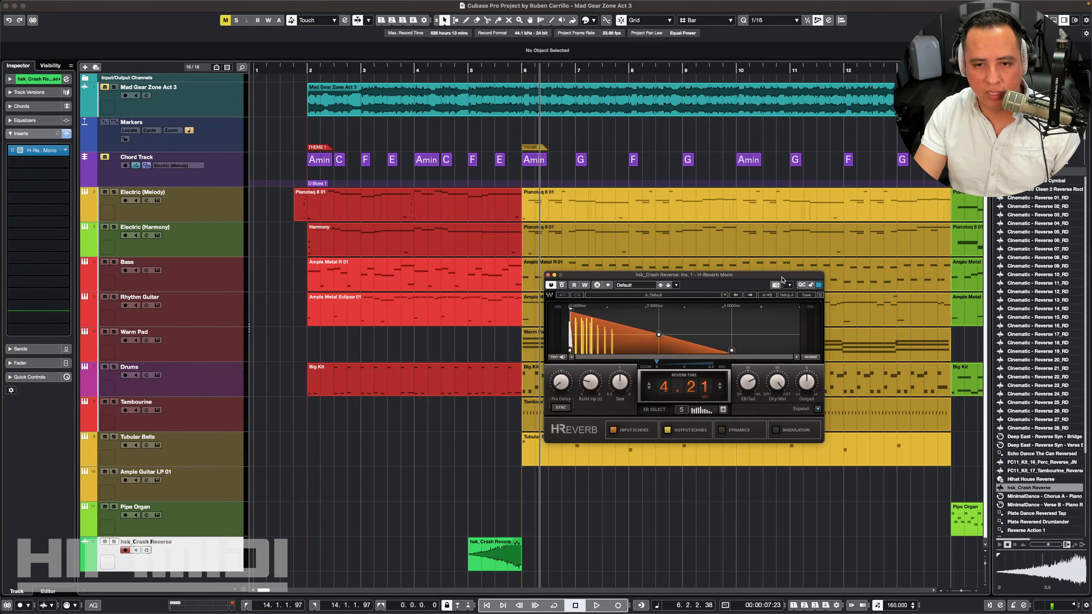
Step: Set the H-Reverb Dry/Wet mix somewhat above halfway toward wet while auditioning the reverse crash into THEME 2, and close the effect window
click(465, 66)
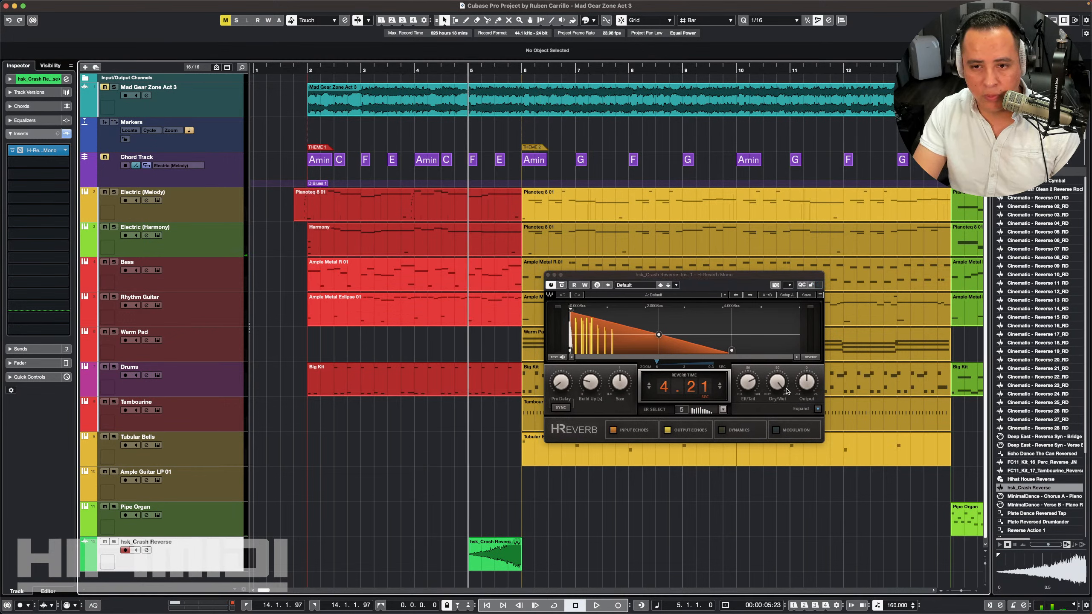
drag(777, 383, 777, 378)
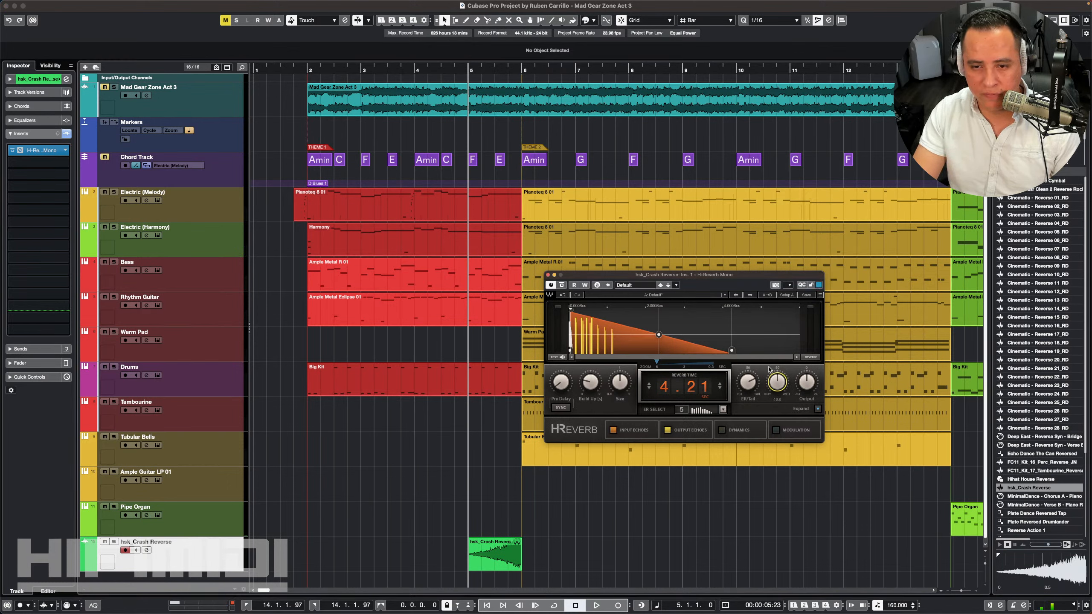
click(440, 69)
key(space)
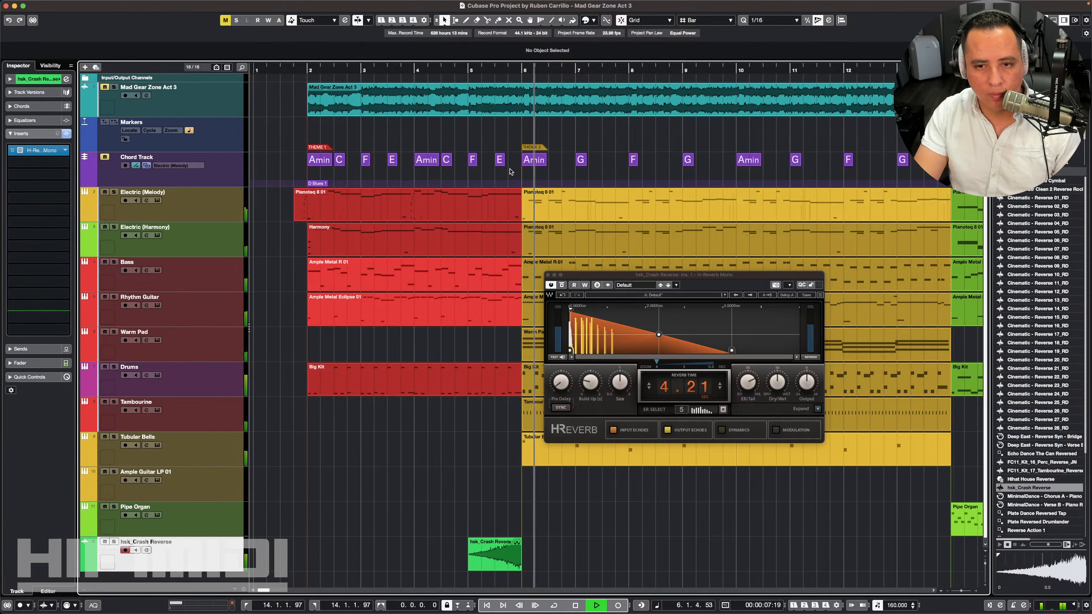
key(space)
click(779, 383)
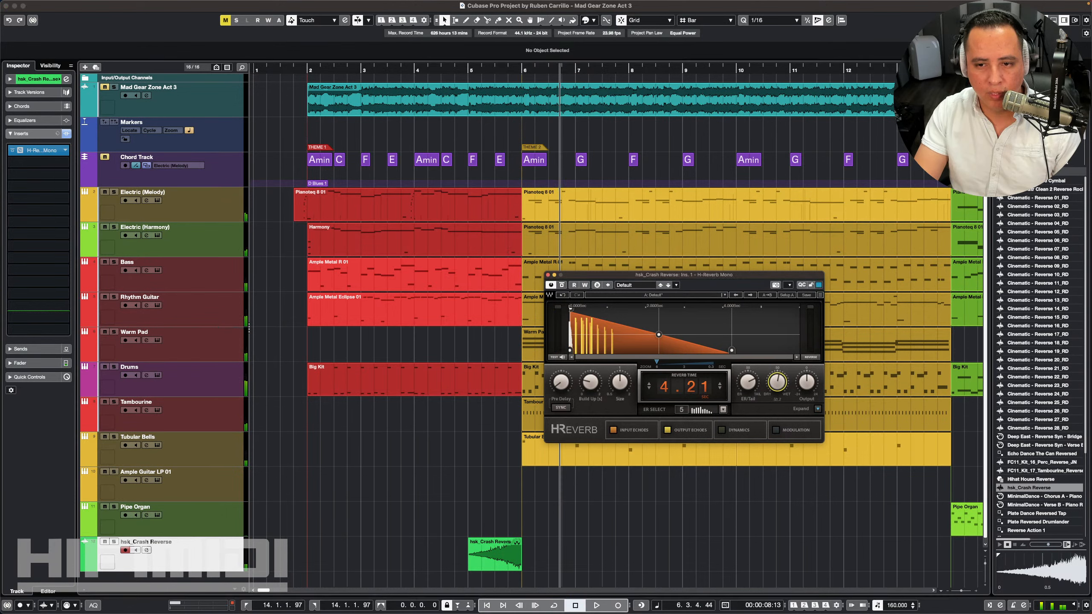
key(space)
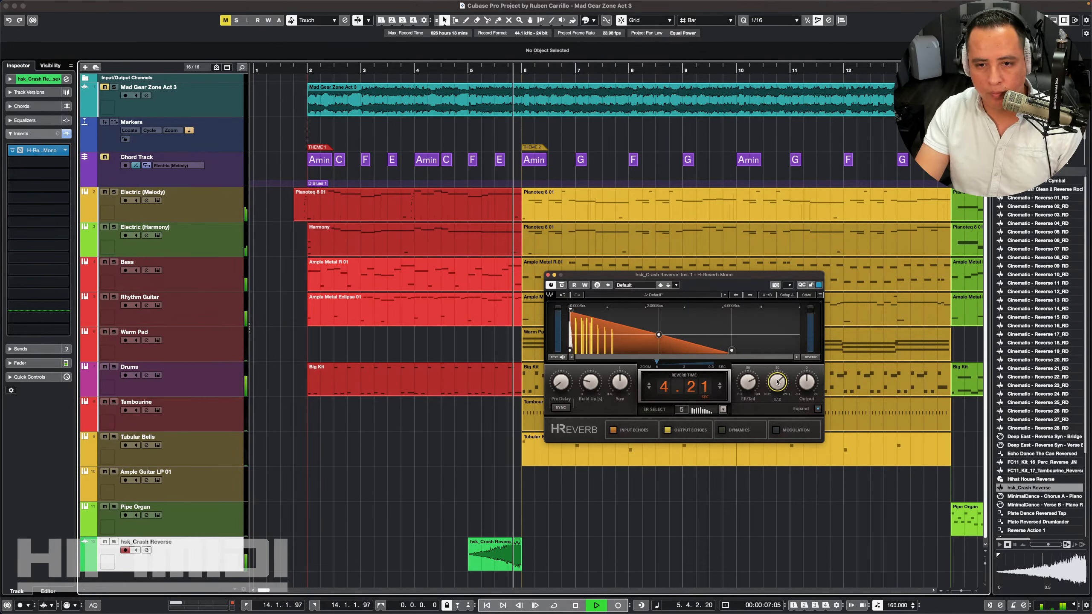
key(space)
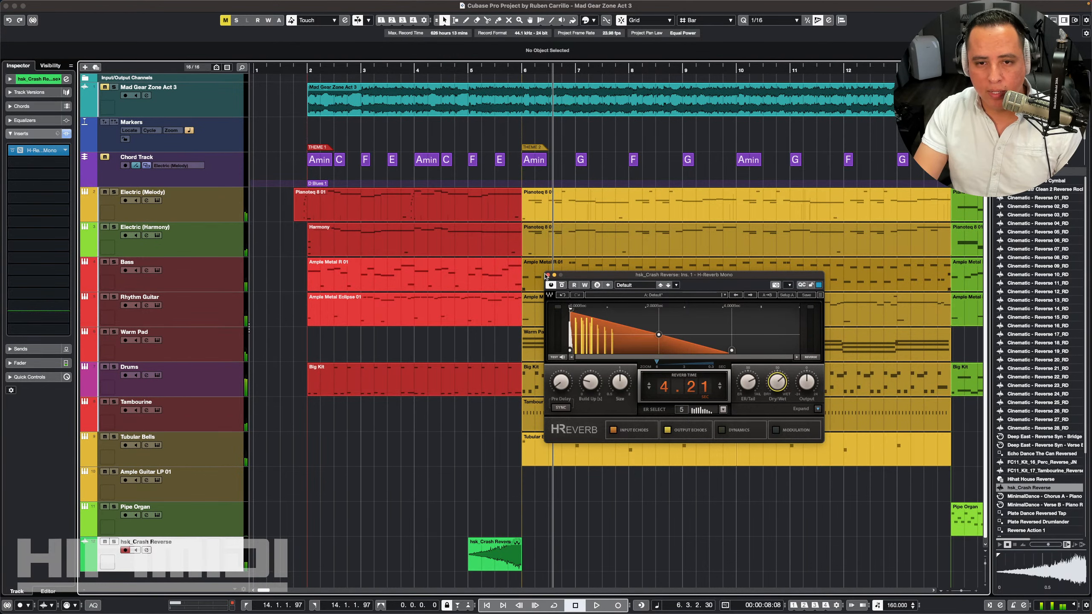
click(547, 275)
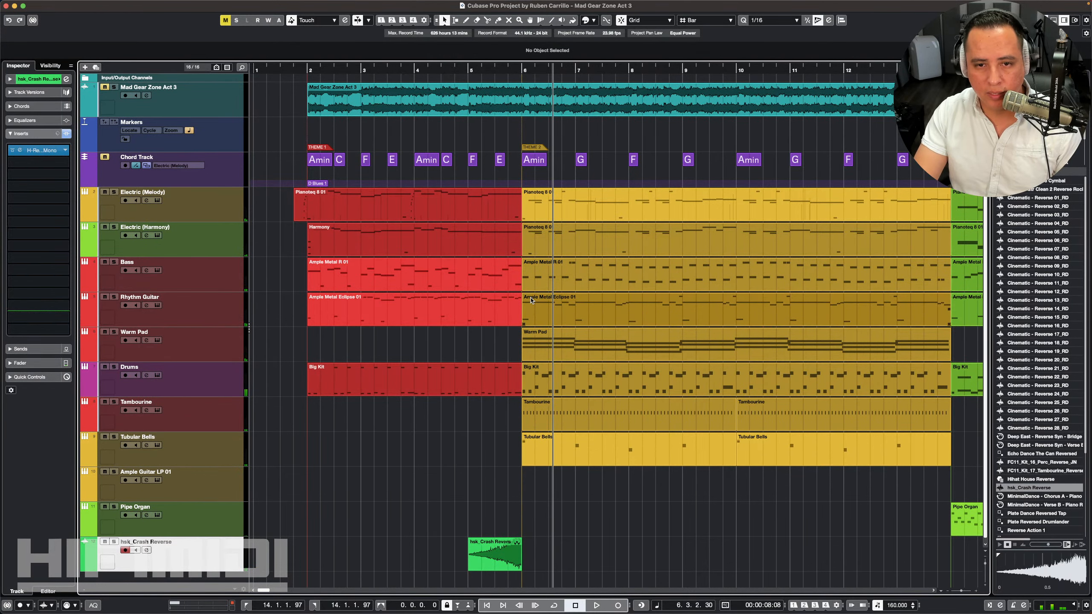
Step: Open the THEME 2 Big Kit part for note editing, try an A#1 hit at bar 6 and remove it, and check the G#1 note
double_click(553, 377)
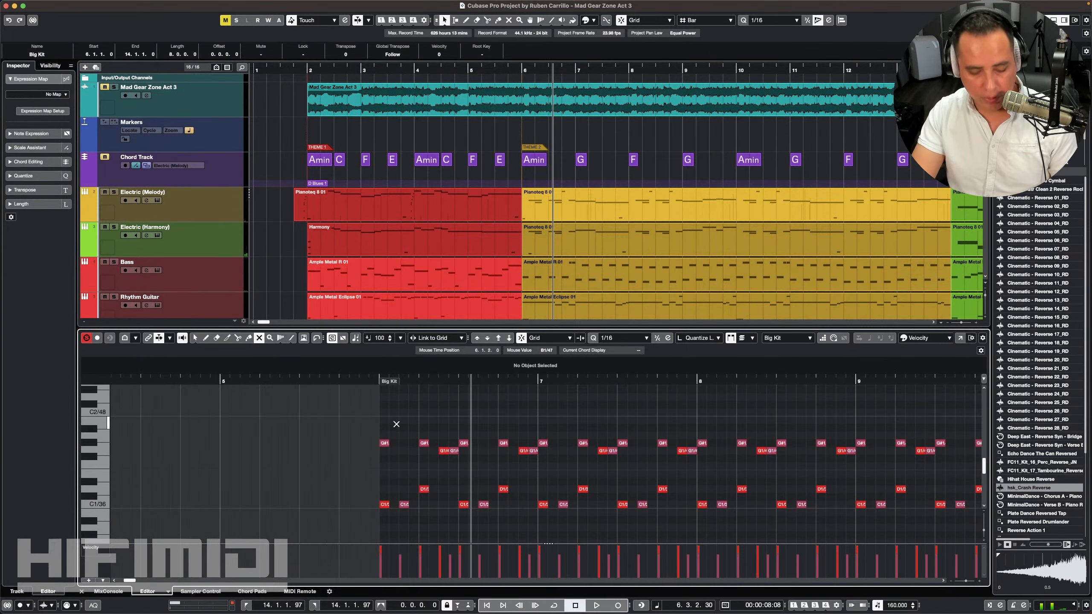
key(1)
click(387, 428)
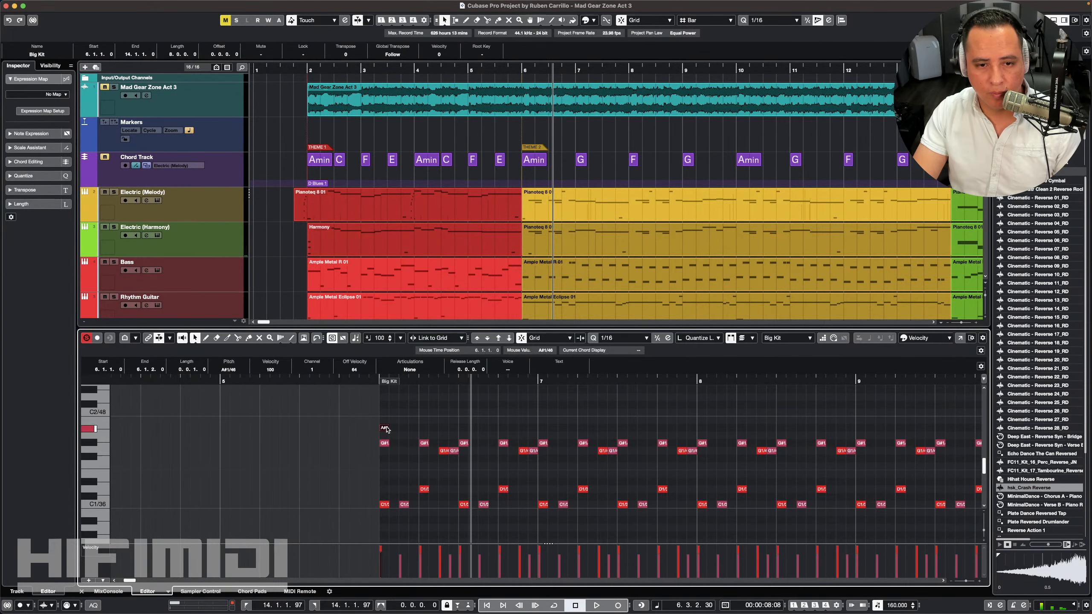
key(Delete)
click(385, 444)
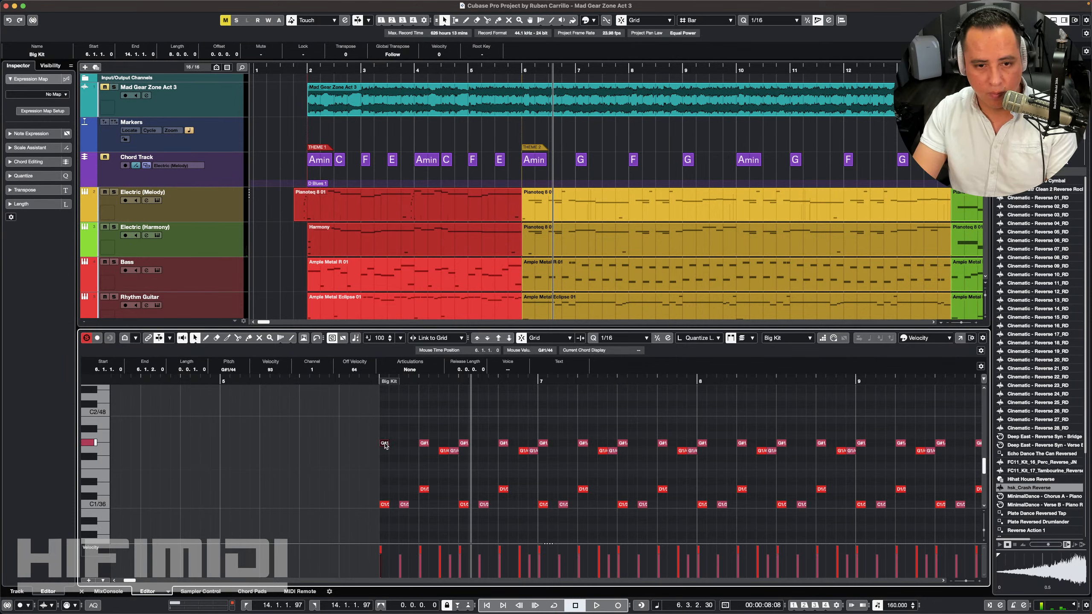
Step: Add a C#2 note at bar 6 in the Big Kit part
scroll(386, 433, up, 5)
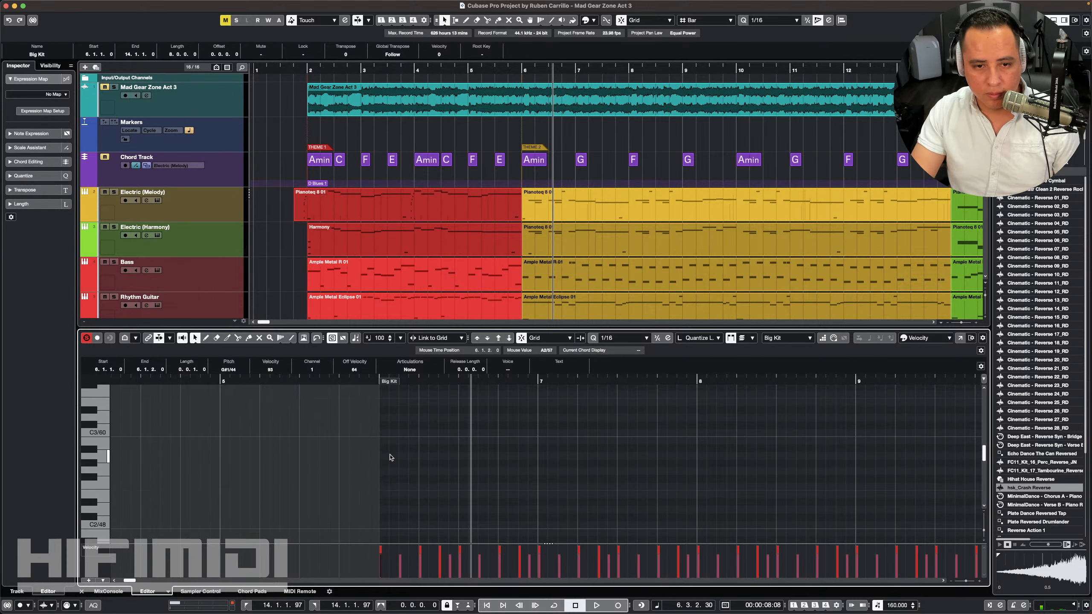
scroll(388, 489, down, 1)
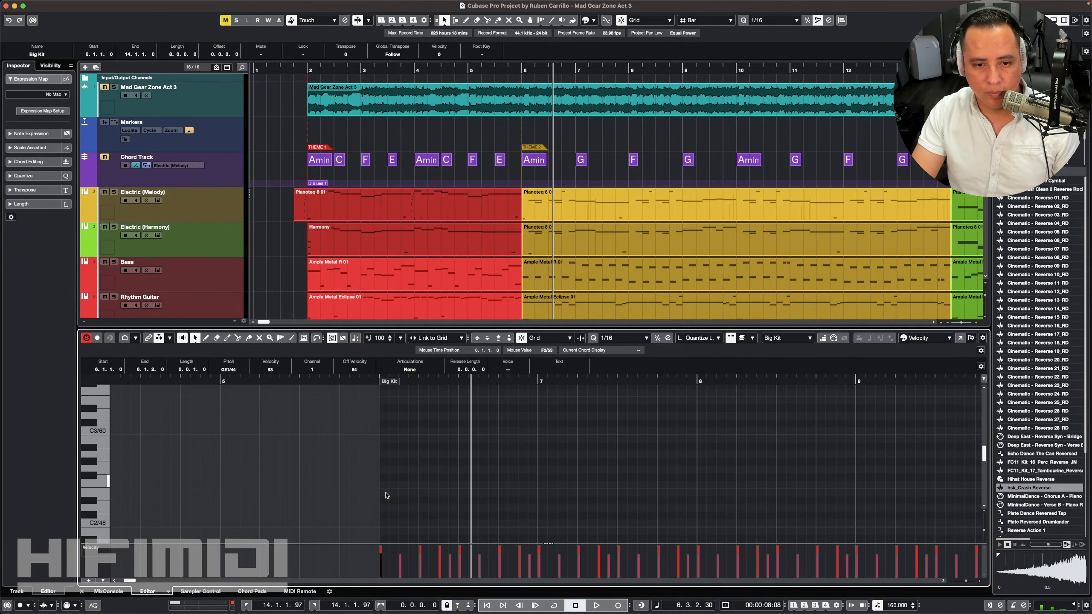
click(385, 423)
drag(385, 423, 384, 515)
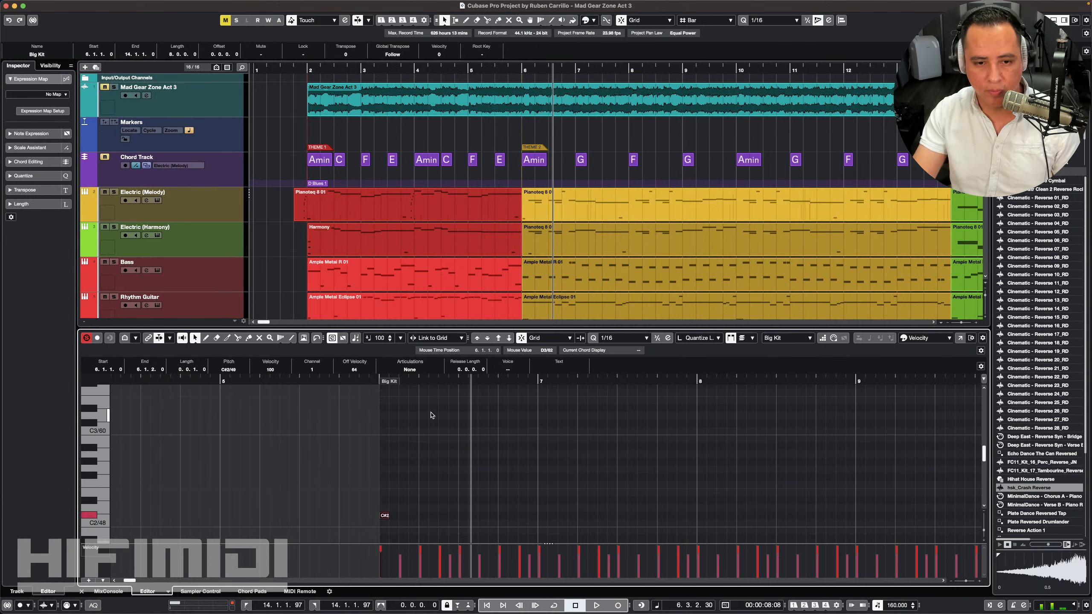
Step: Set the C#2 note's velocity to 127 and delete the G#1 note at the same position
scroll(430, 415, down, 4)
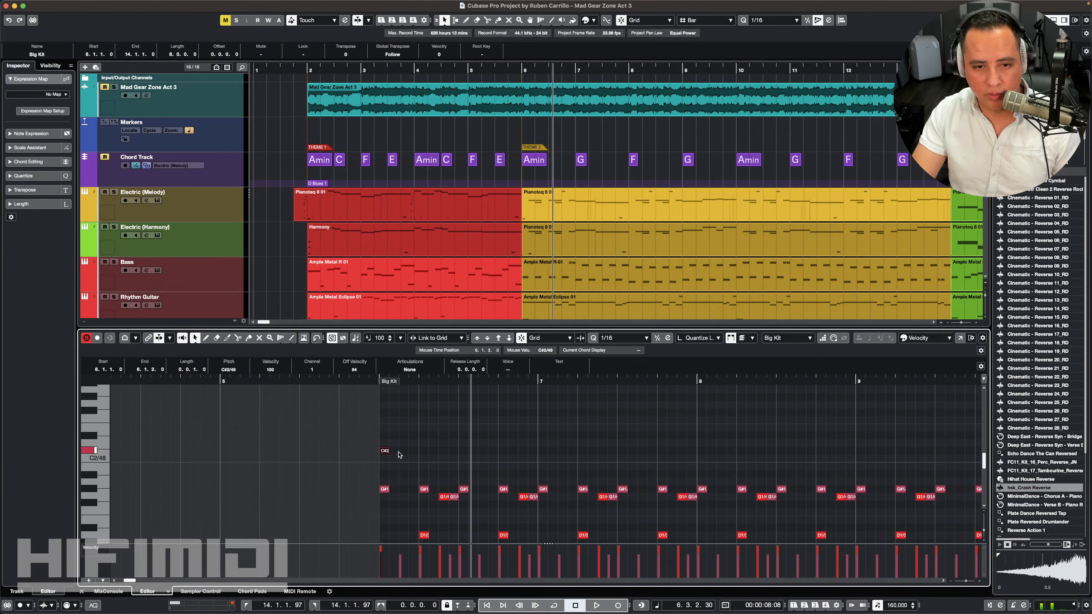
drag(386, 450, 386, 416)
scroll(403, 464, down, 5)
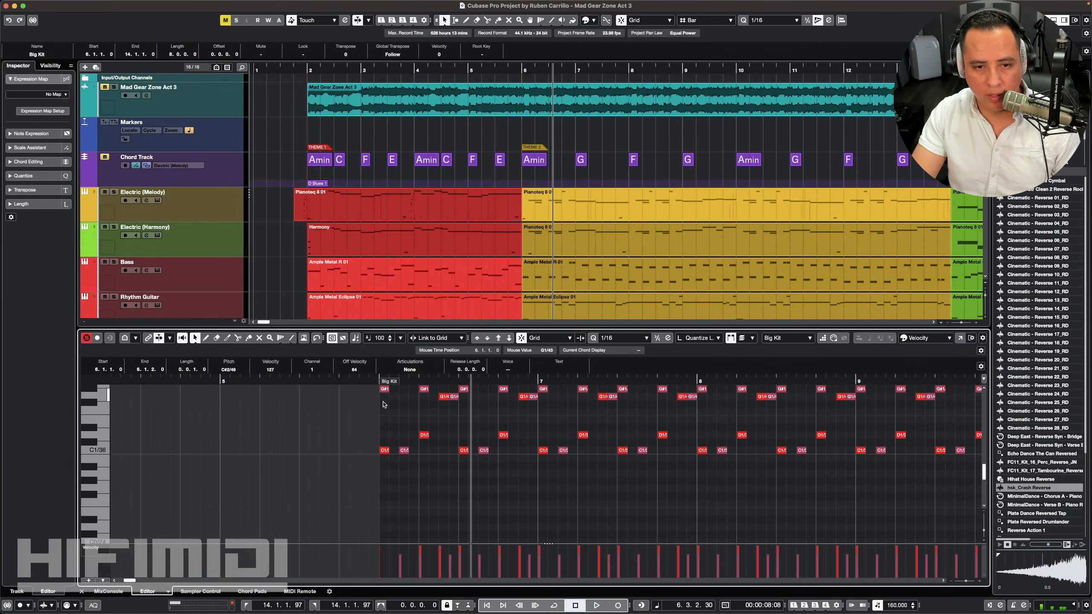
scroll(386, 413, up, 3)
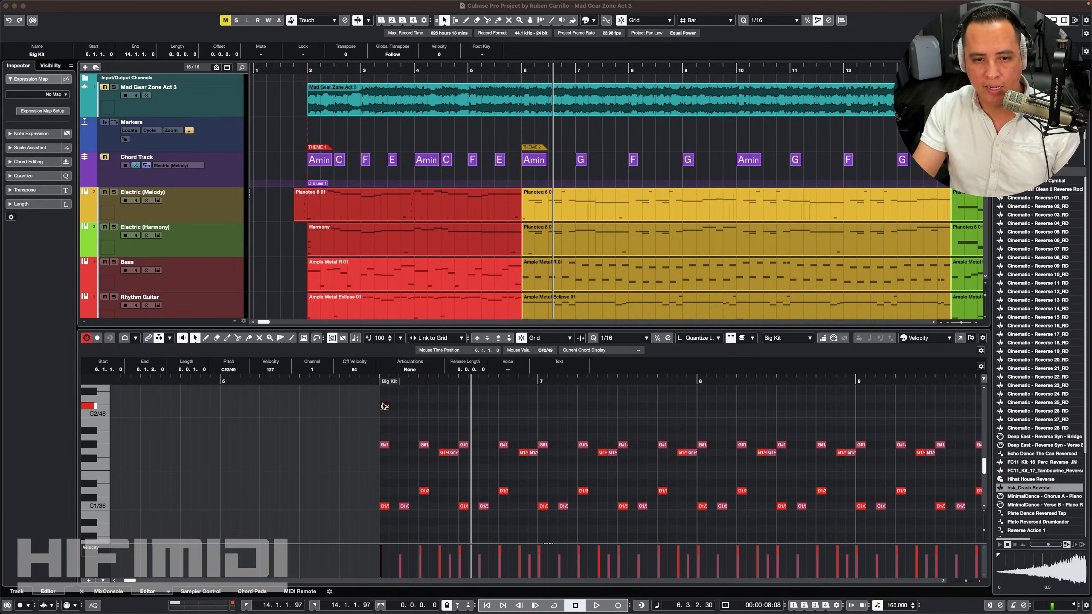
click(384, 445)
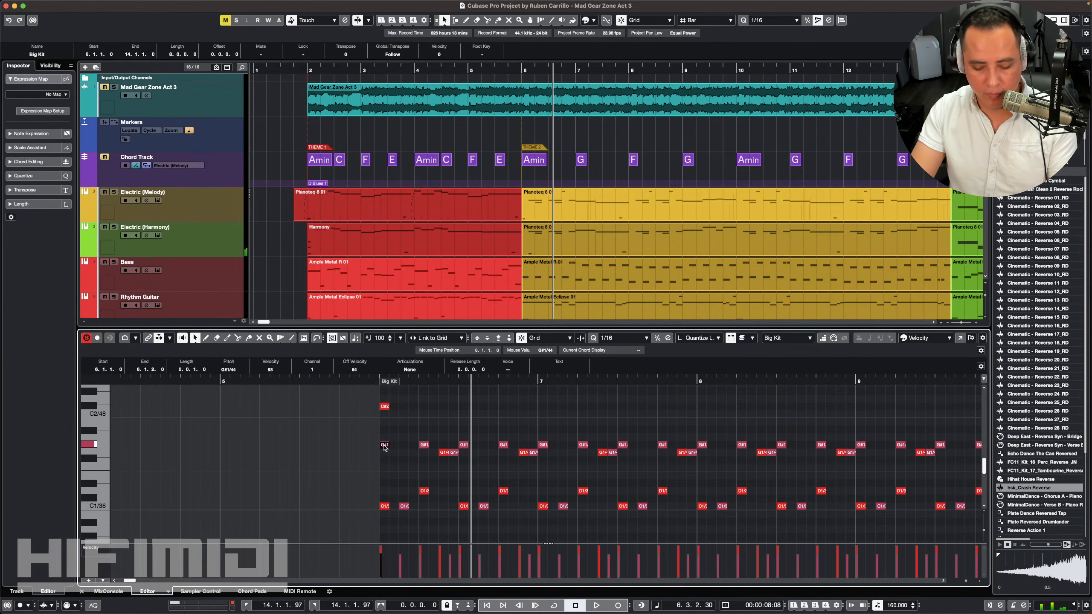
key(Delete)
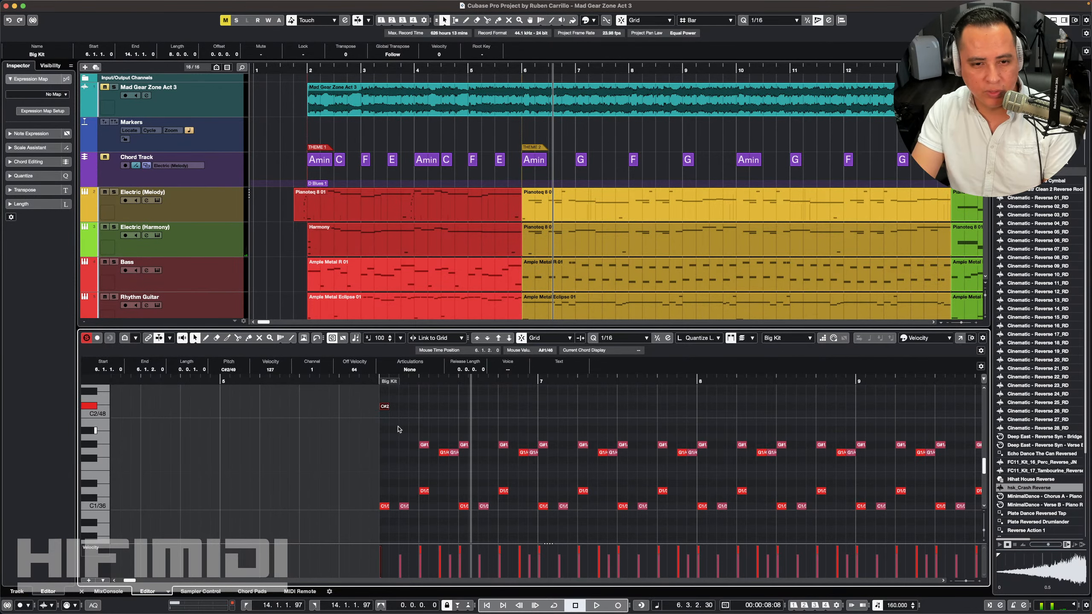
Step: Play the C#2 crash hit from bar 6, close the note editor, and replay the transition into THEME 2 from bar 5
drag(375, 386, 374, 382)
key(space)
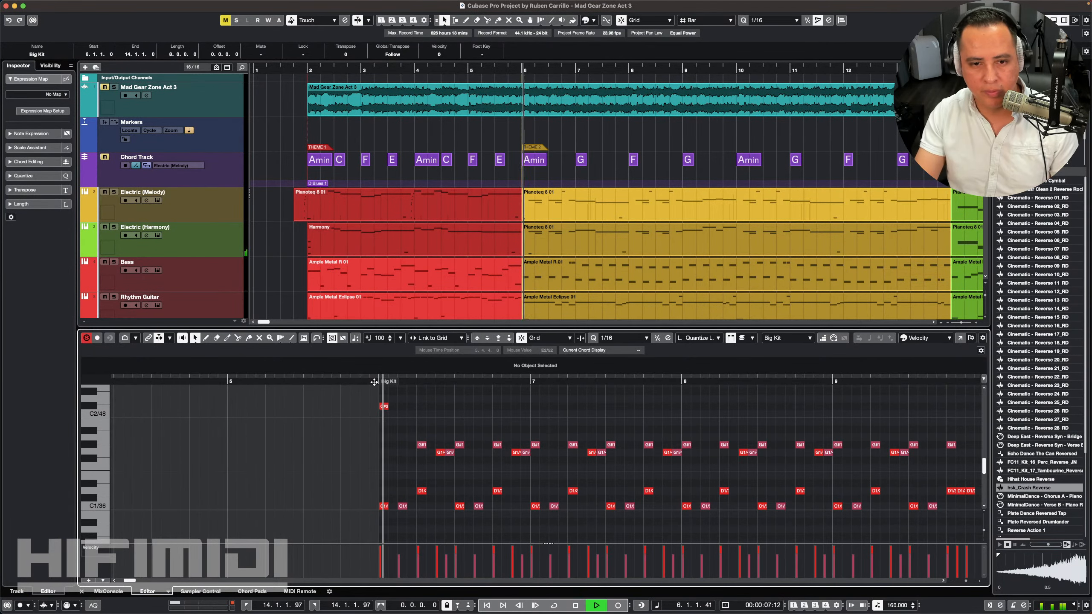
key(space)
key(Return)
click(462, 553)
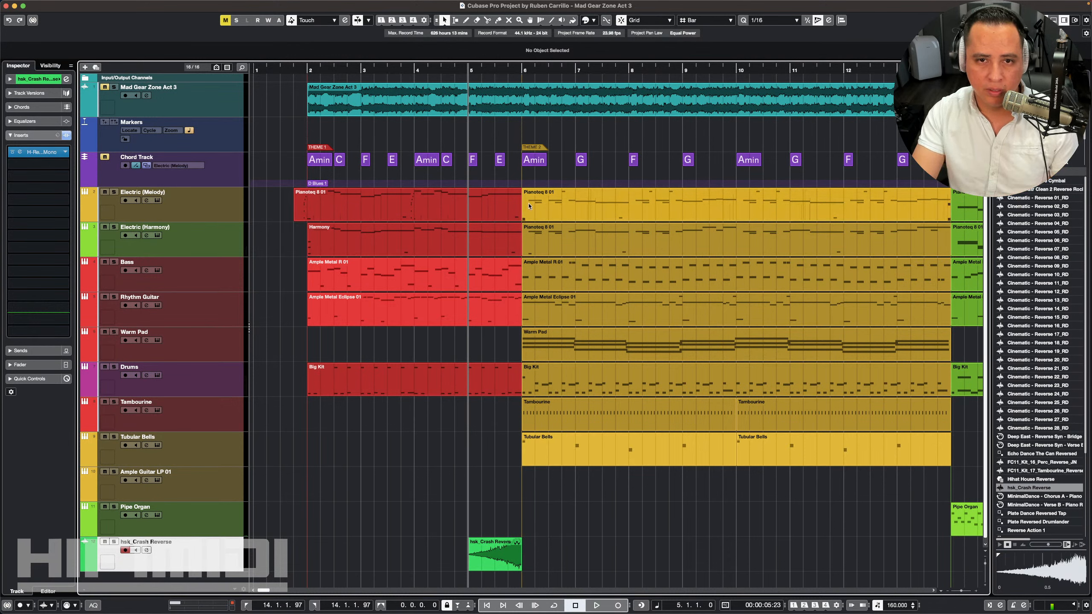
key(space)
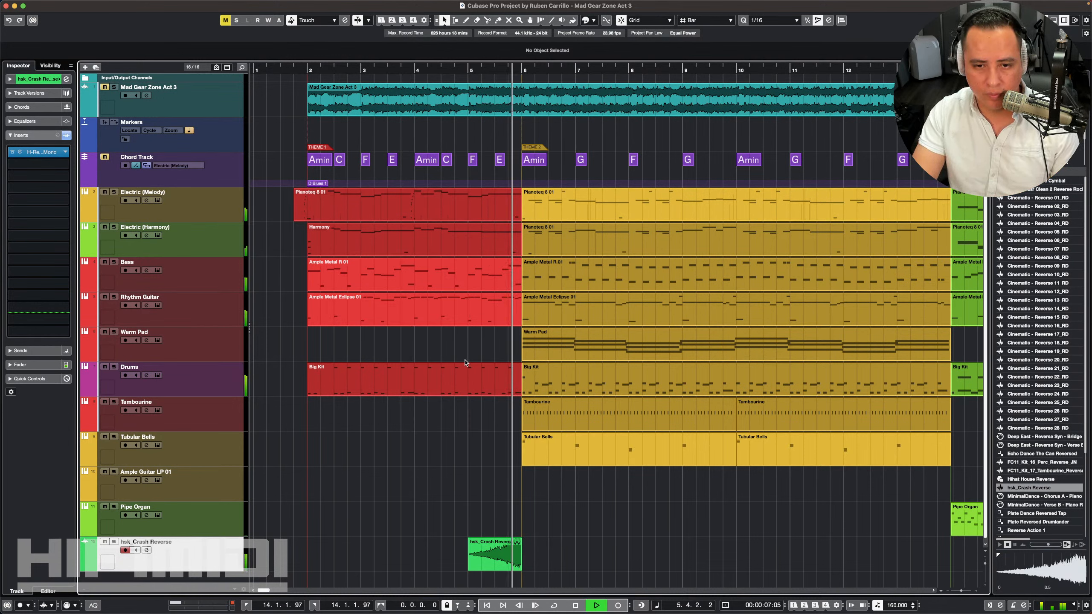
key(space)
Step: Solo the Drums and hsk_Crash Reverse tracks, and move the hsk_Crash Reverse track directly below Drums
click(489, 564)
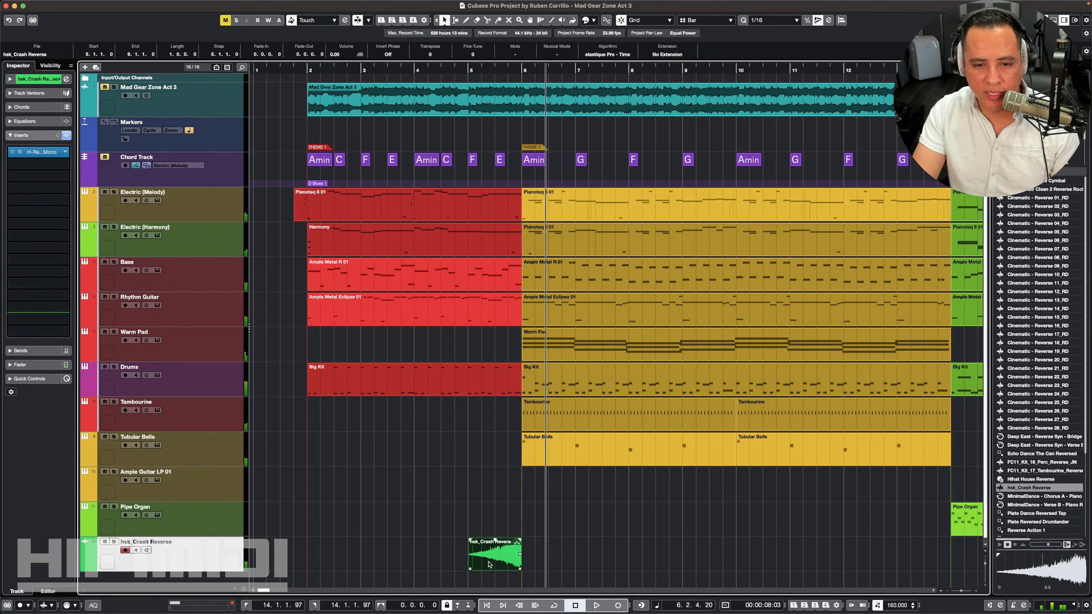
click(38, 79)
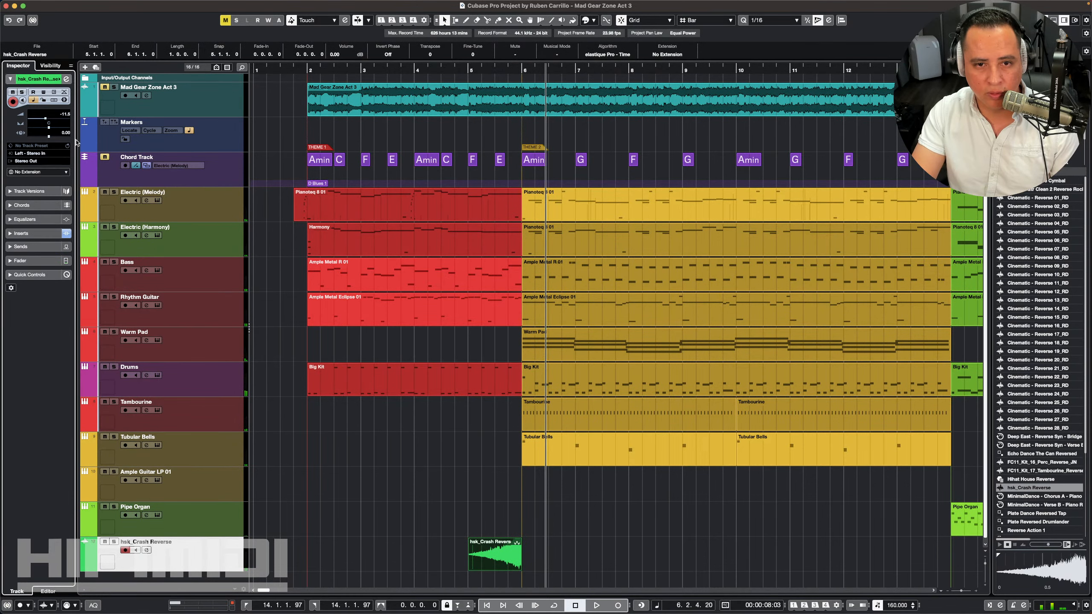
click(115, 367)
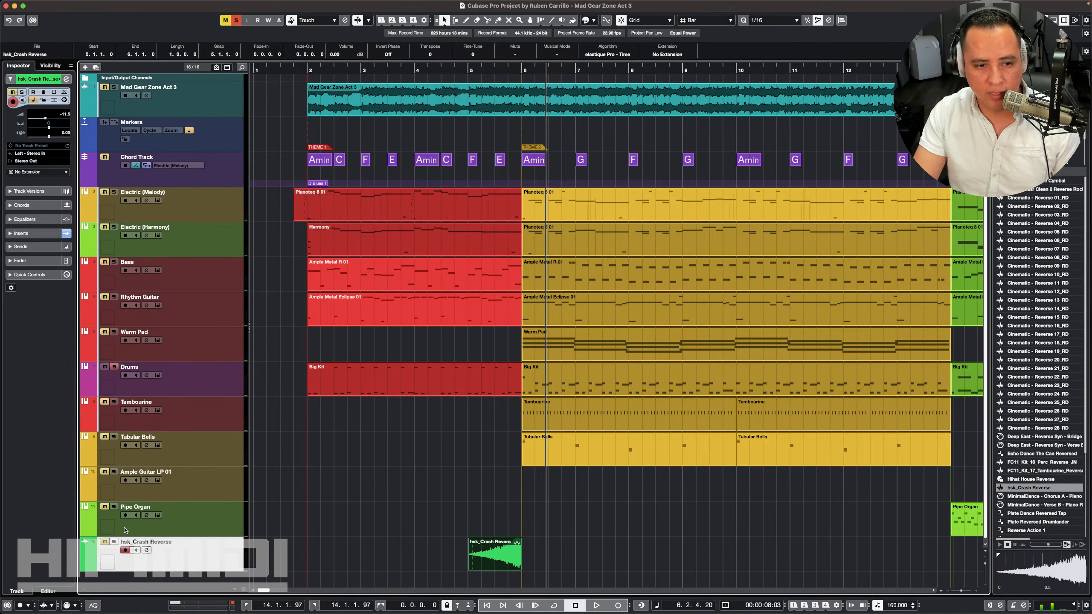
click(115, 543)
drag(212, 535, 203, 412)
Step: Lower the hsk_Crash Reverse track's volume to about -15.8 dB while auditioning it against the drums
key(space)
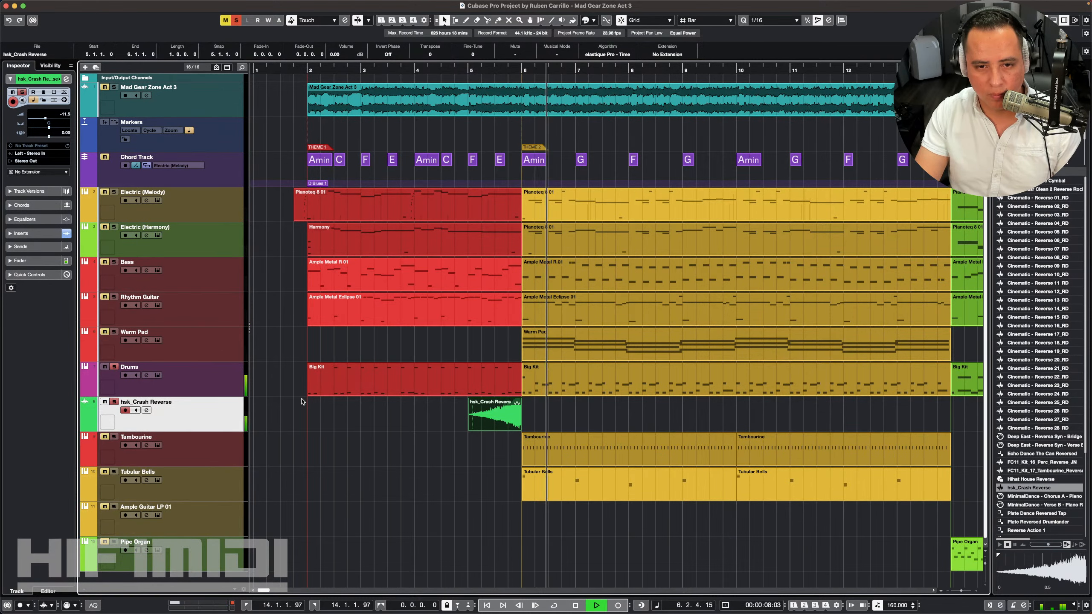
key(space)
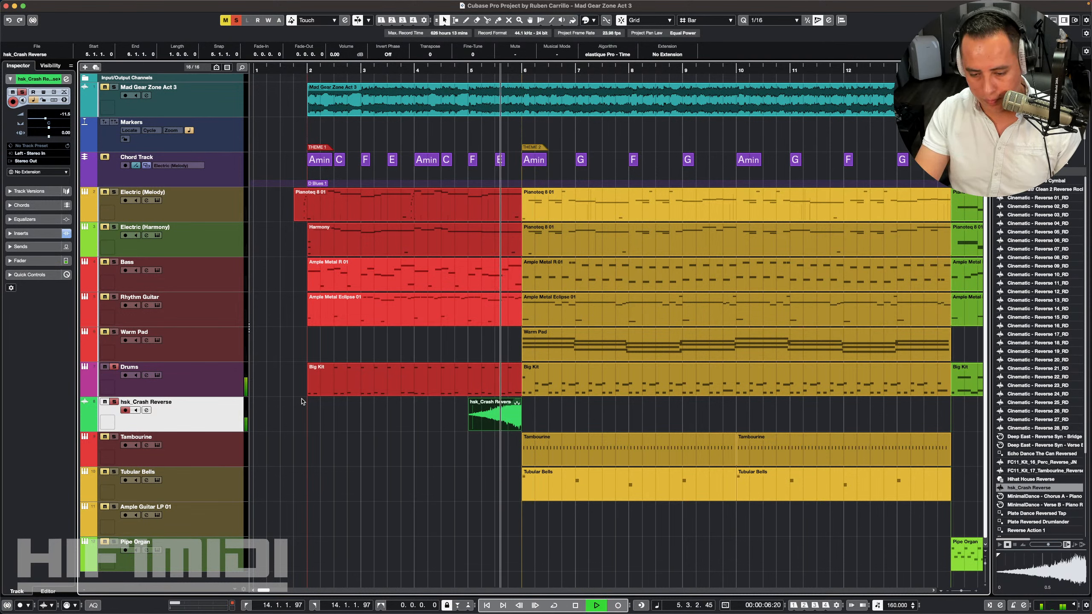
key(space)
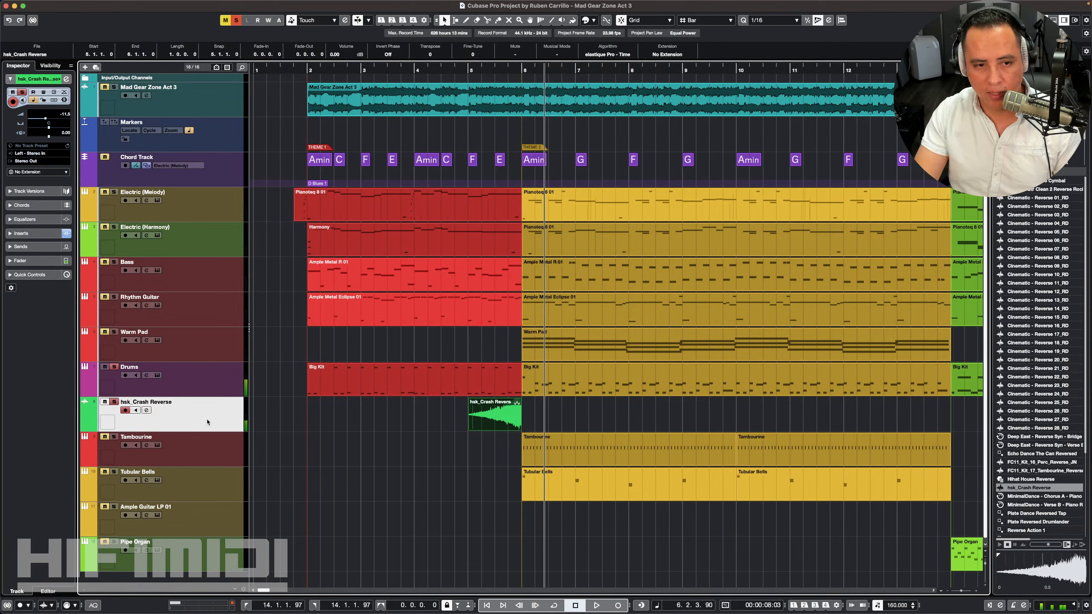
drag(45, 118, 43, 120)
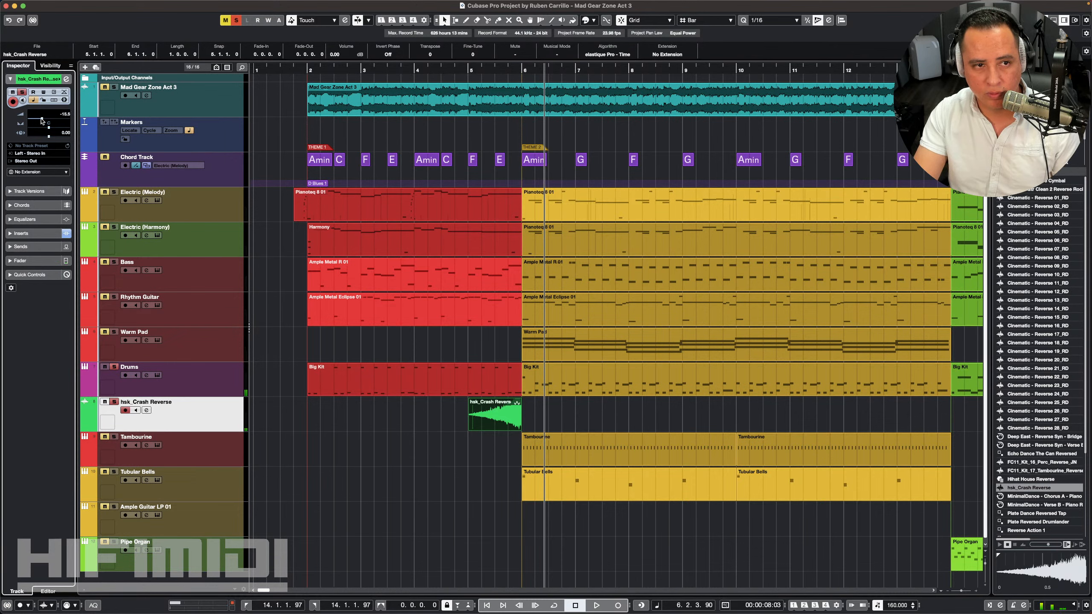
key(space)
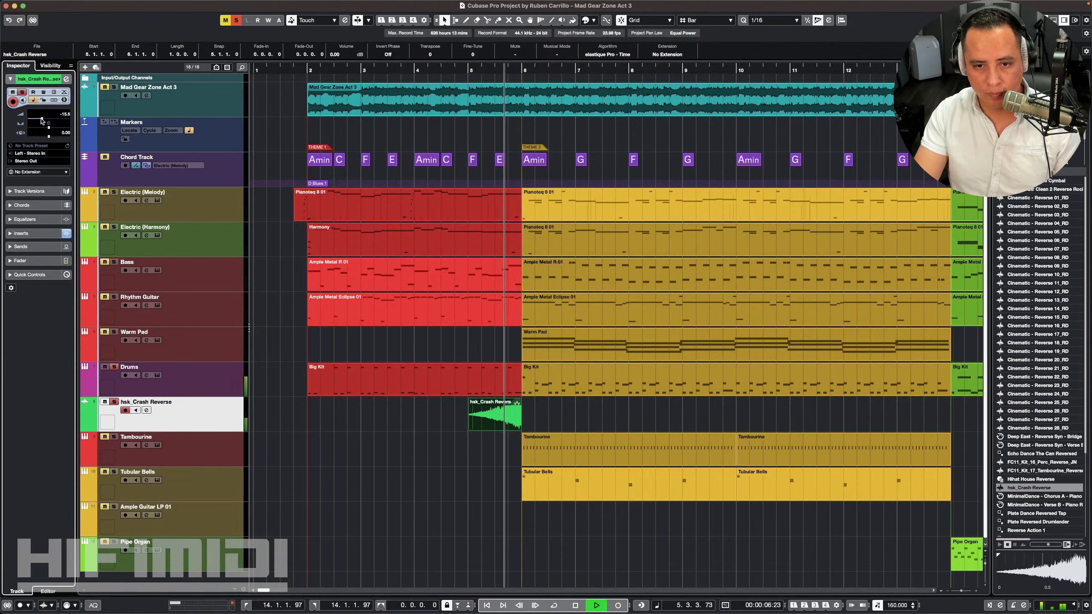
key(space)
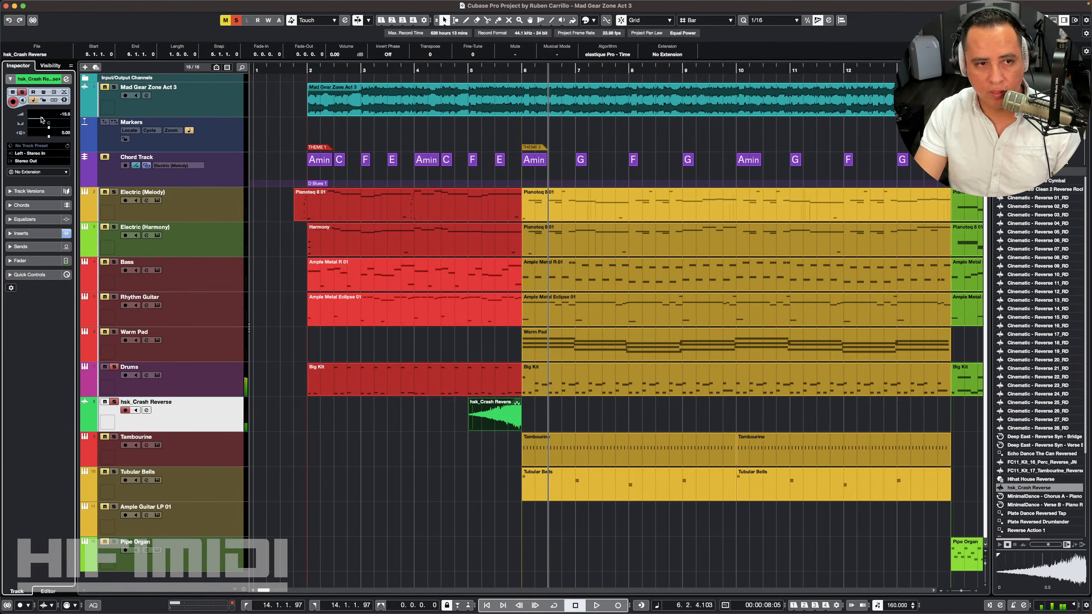
Step: Cut the low frequencies of the hsk_Crash Reverse track by 24 dB with channel EQ band 1 while auditioning the transition
click(38, 233)
click(39, 121)
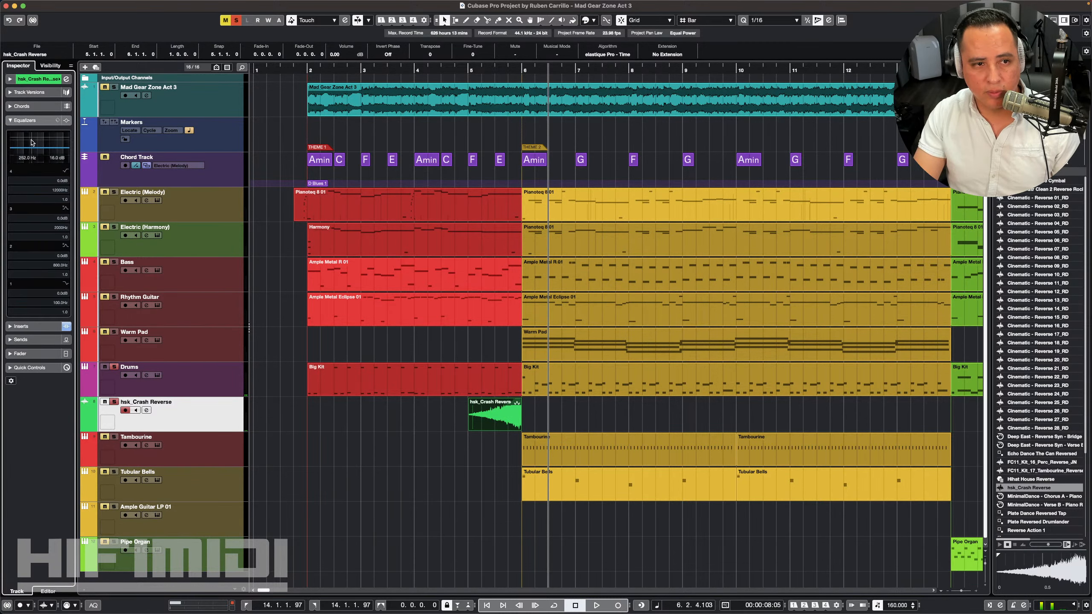
key(l)
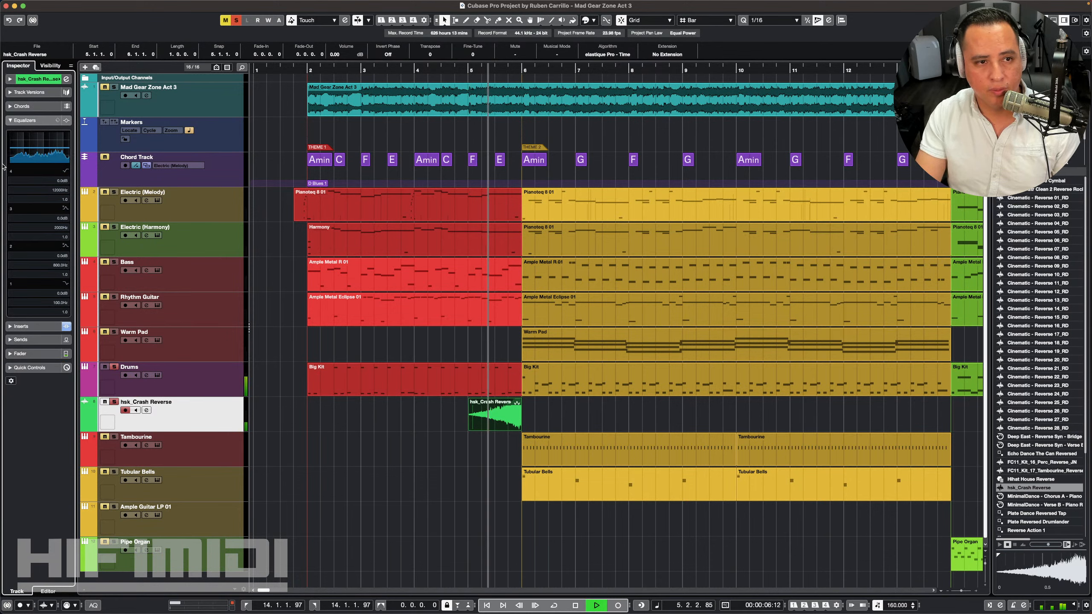
key(space)
drag(19, 150, 31, 172)
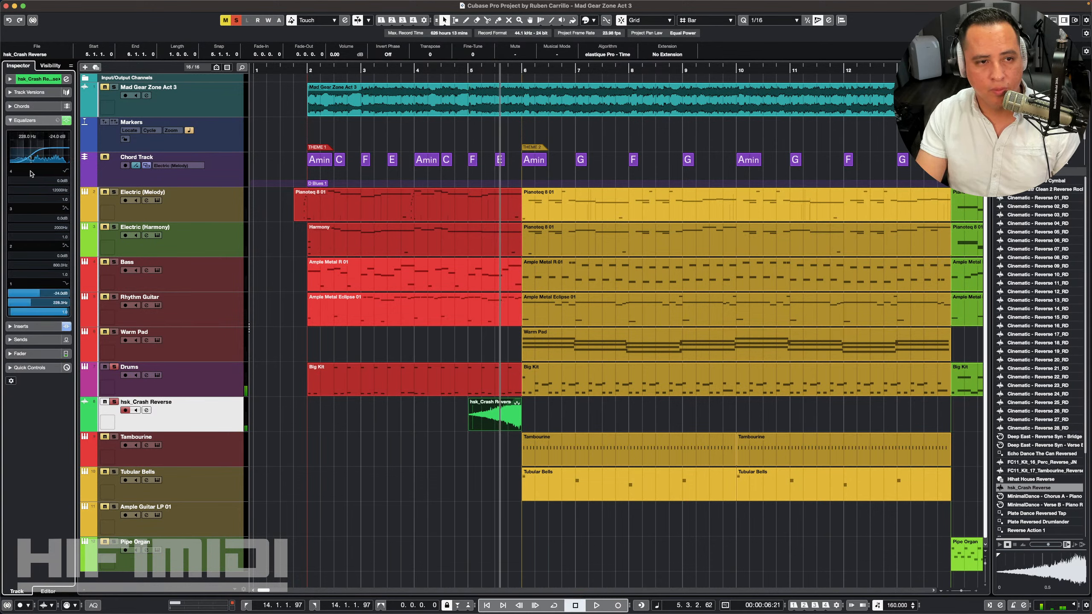
key(space)
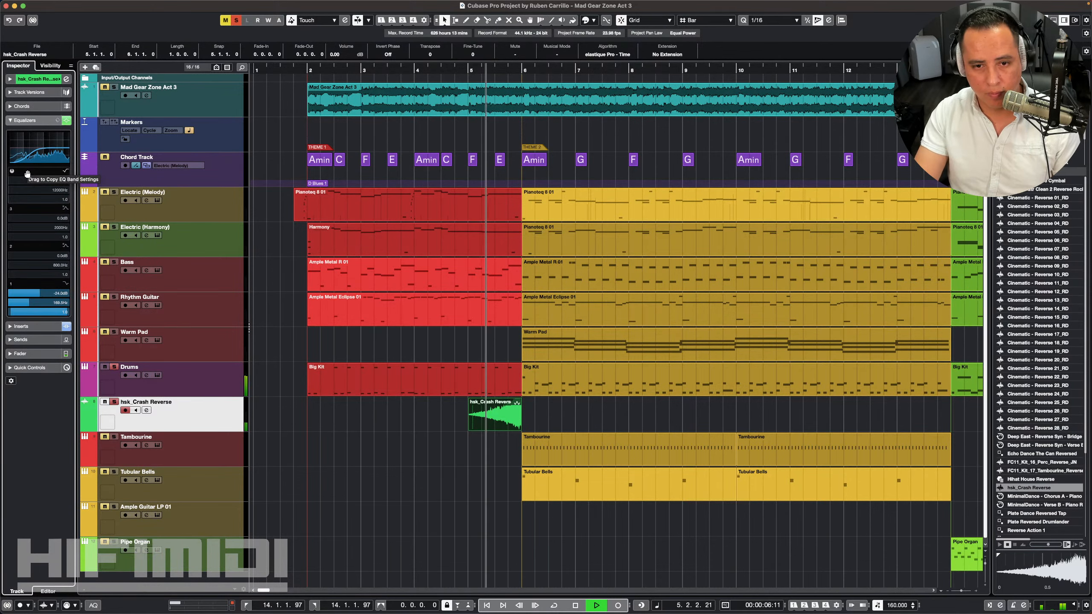
key(space)
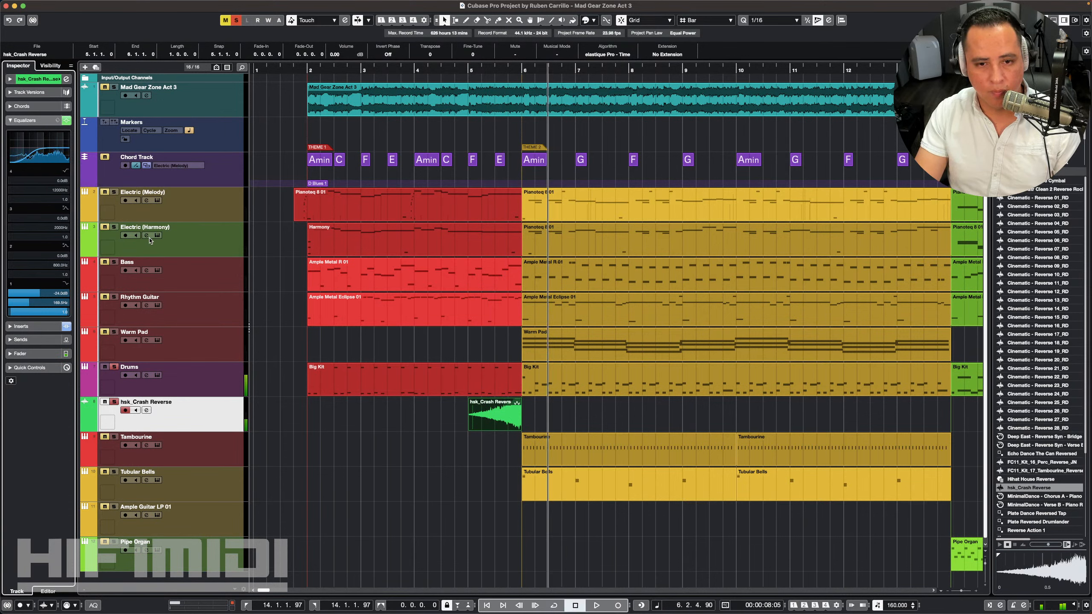
Step: Turn off all solos and play the full arrangement from the THEME 1 opening into the TRANSITION section
click(235, 21)
click(282, 175)
click(284, 70)
key(space)
key(g)
key(g)
key(g)
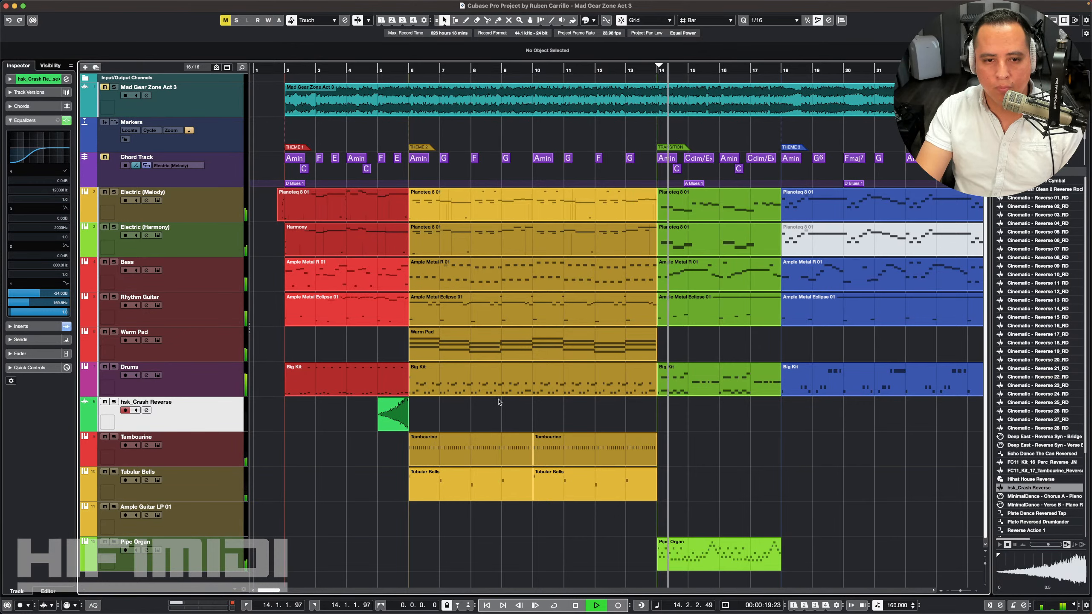
key(space)
Step: Copy the reverse crash event to bar 13 so it leads into the TRANSITION section at bar 14
drag(393, 415, 641, 417)
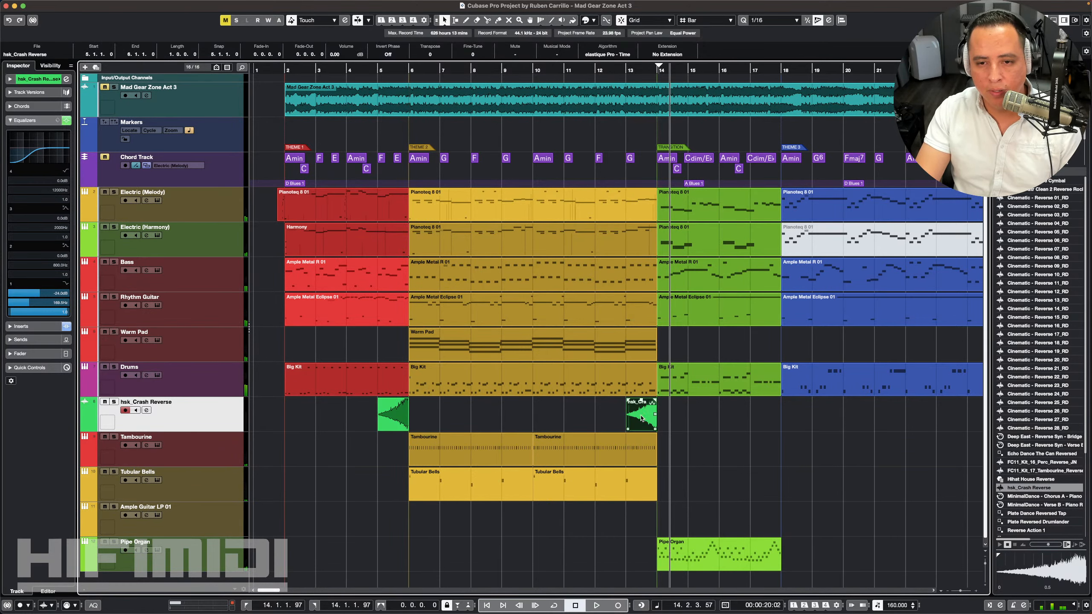
key(h)
key(h)
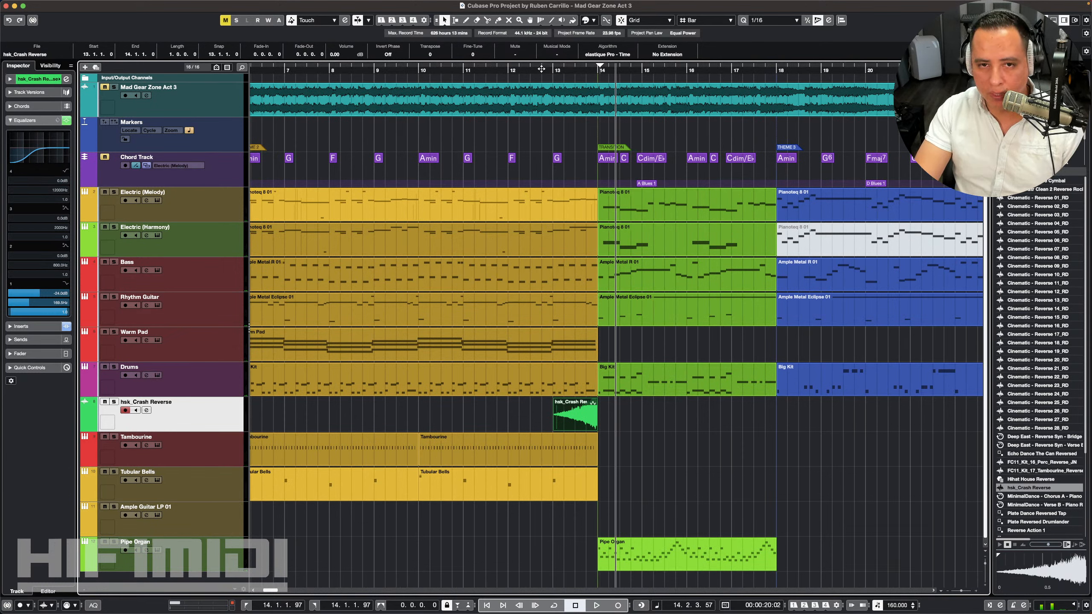
Step: Audition the copied reverse crash in the full mix, from bar 12 into the TRANSITION section
click(513, 69)
key(space)
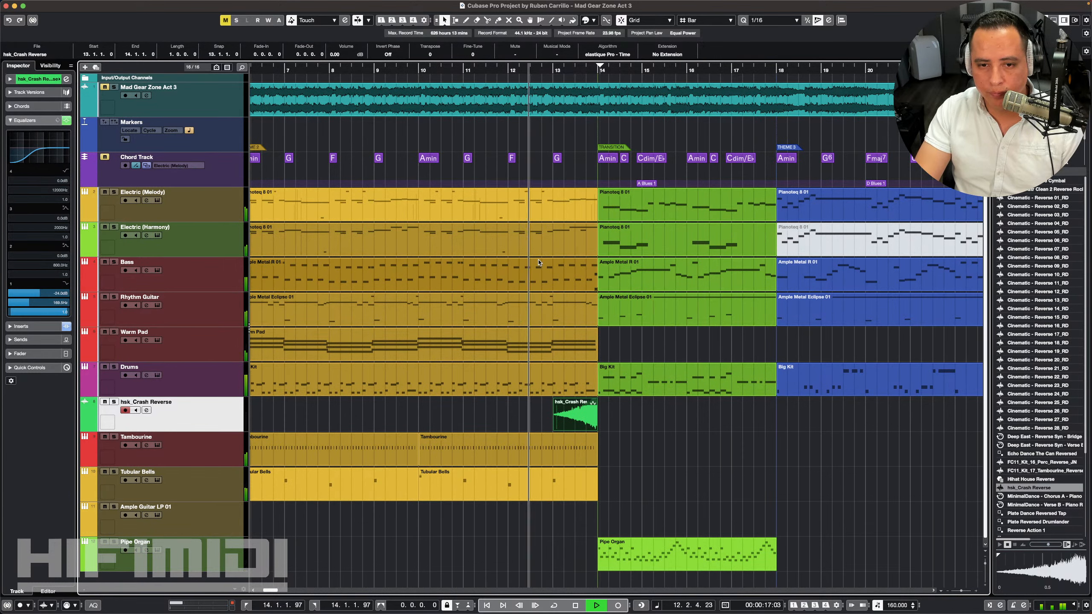
click(559, 409)
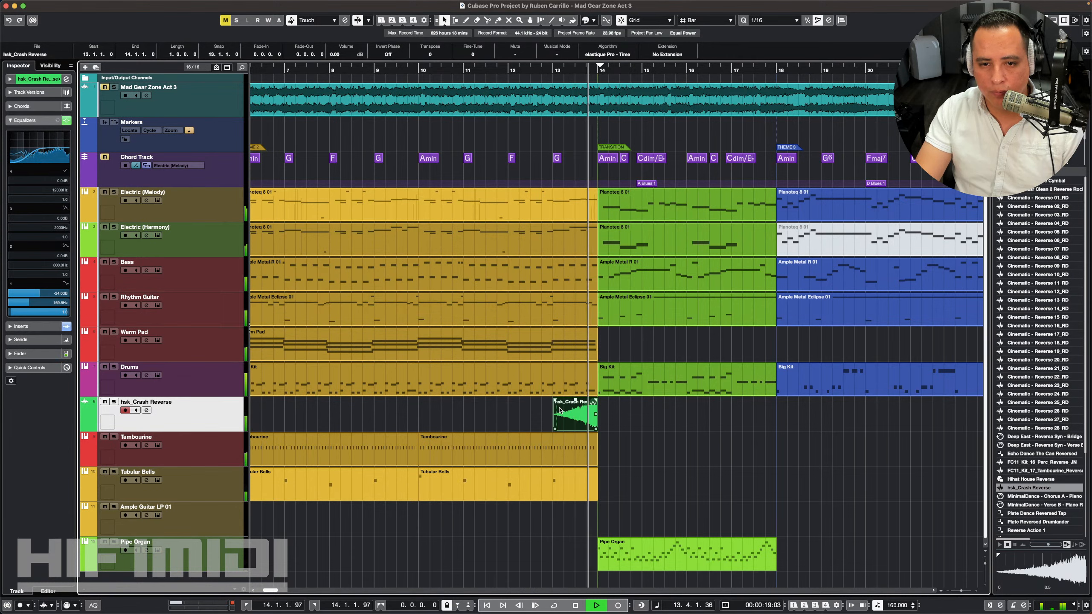
key(space)
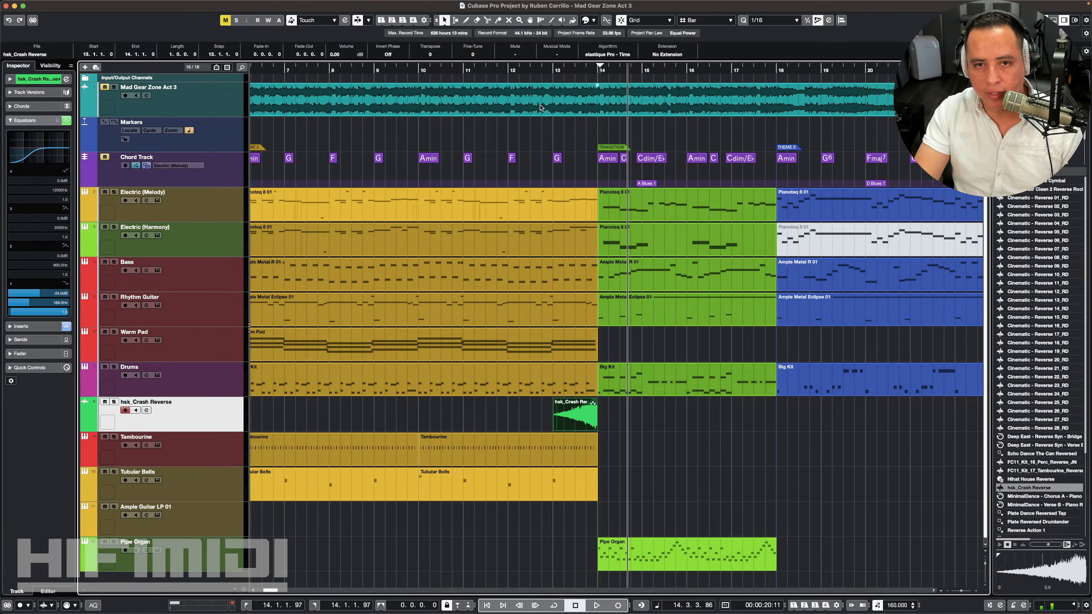
key(l)
key(space)
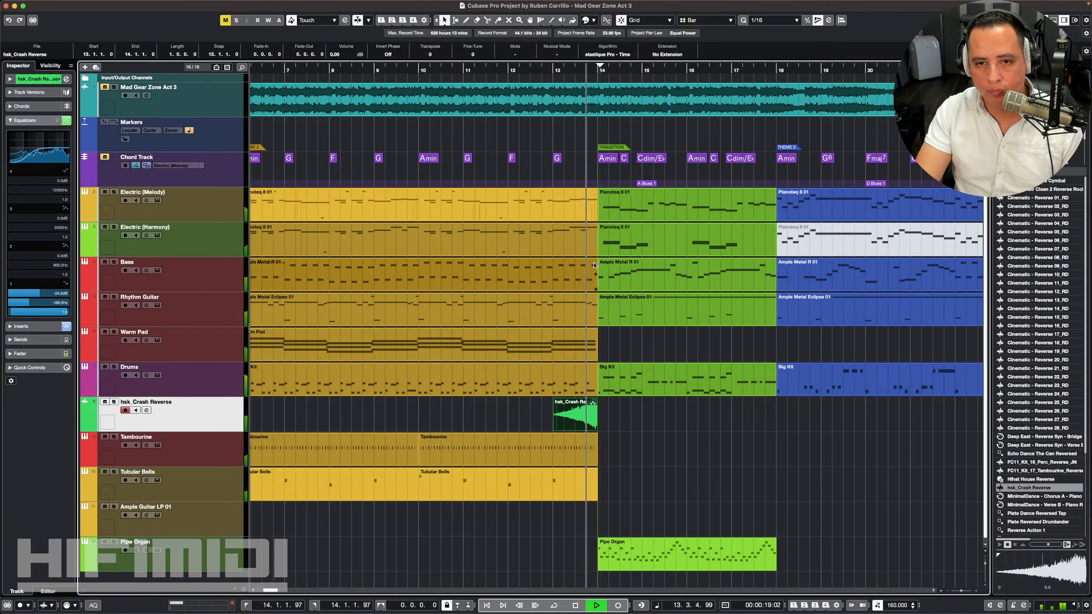
key(l)
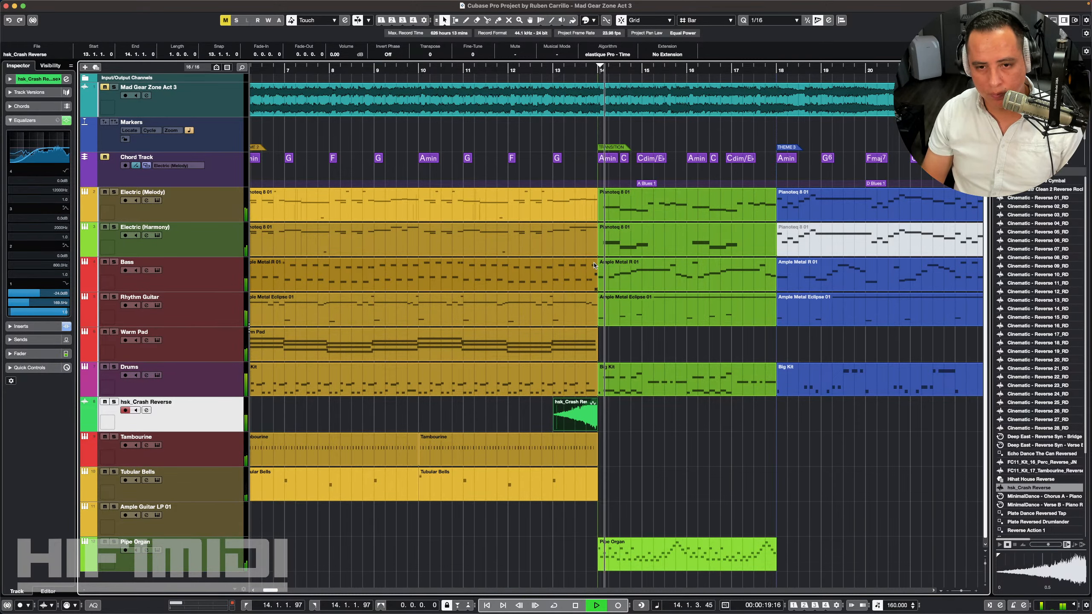
key(space)
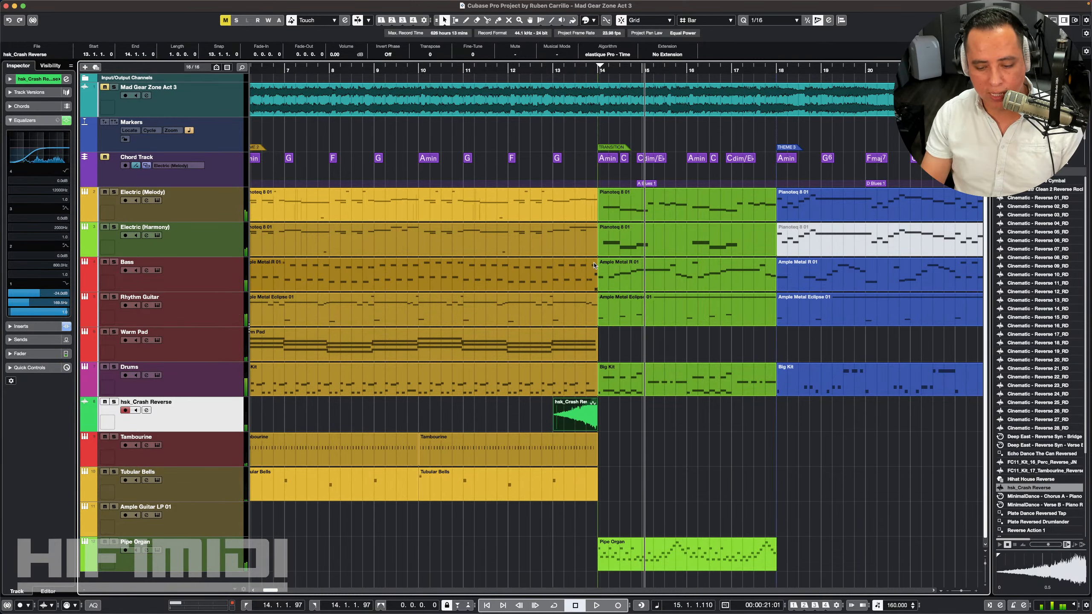
Step: Play the remainder of the TRANSITION section from bar 15 into the start of THEME 3
key(g)
key(g)
key(g)
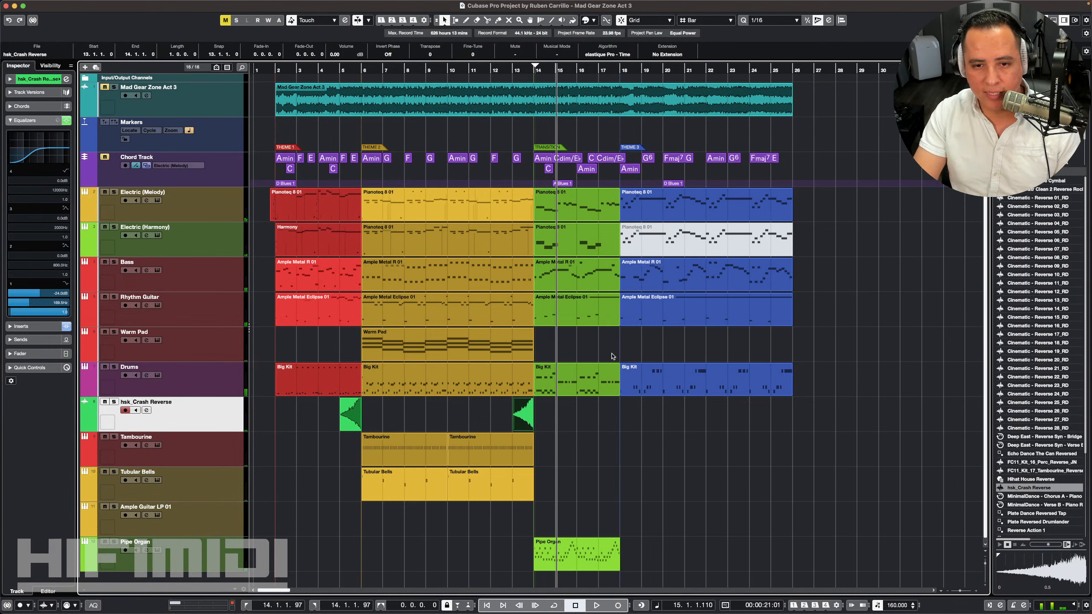
key(space)
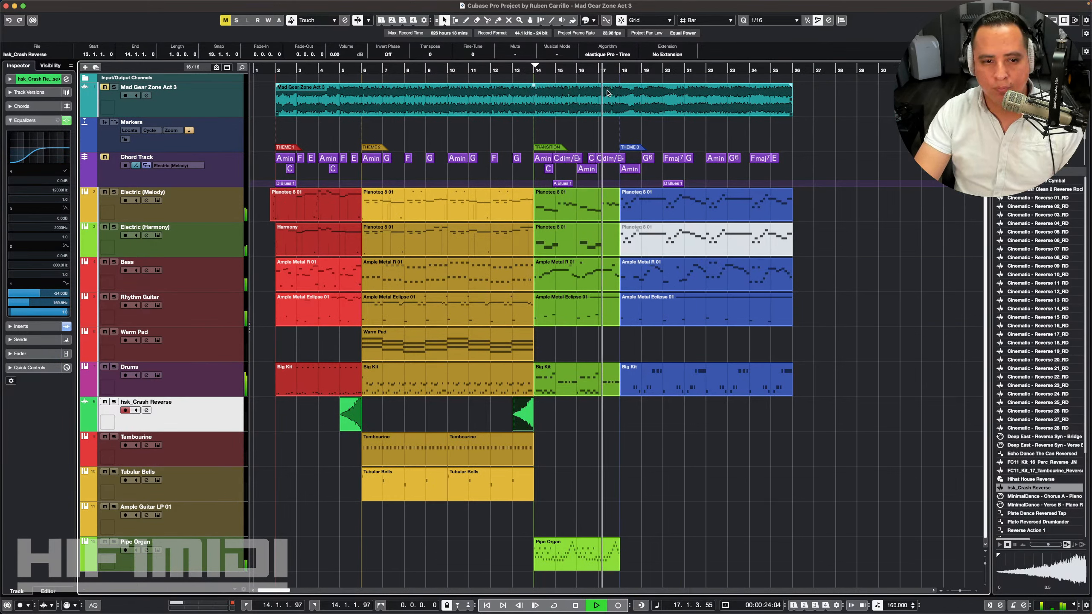
key(space)
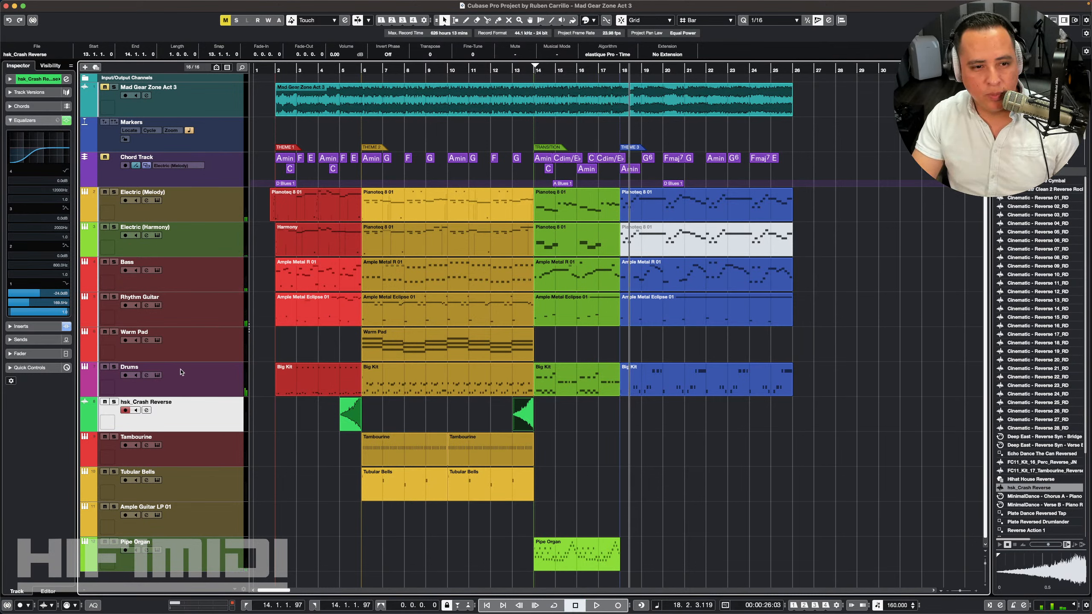
Step: Color the Drums and hsk_Crash Reverse tracks teal
click(84, 392)
click(181, 388)
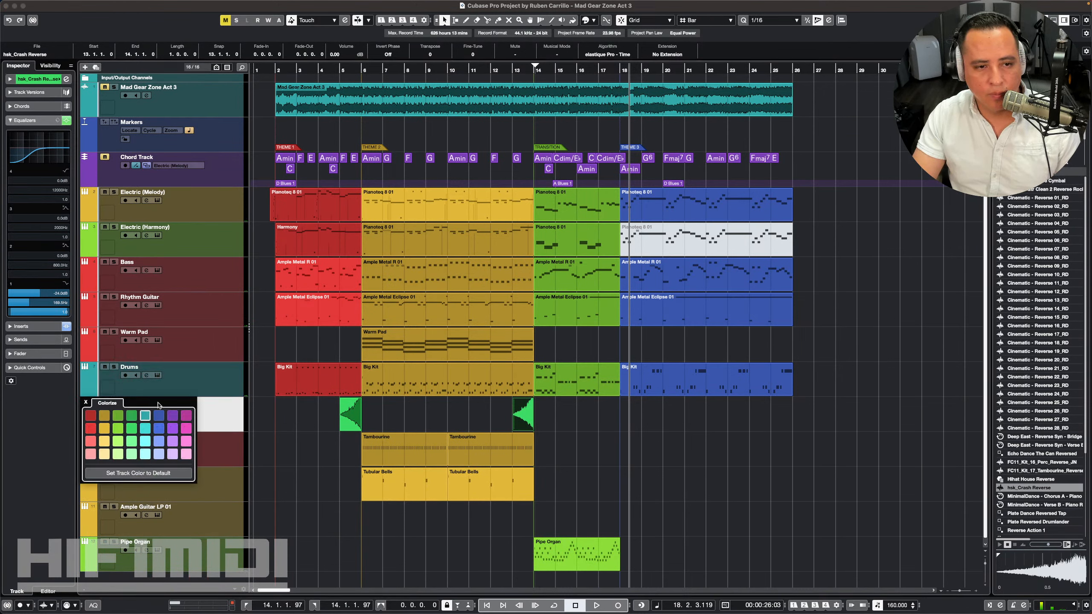
click(87, 417)
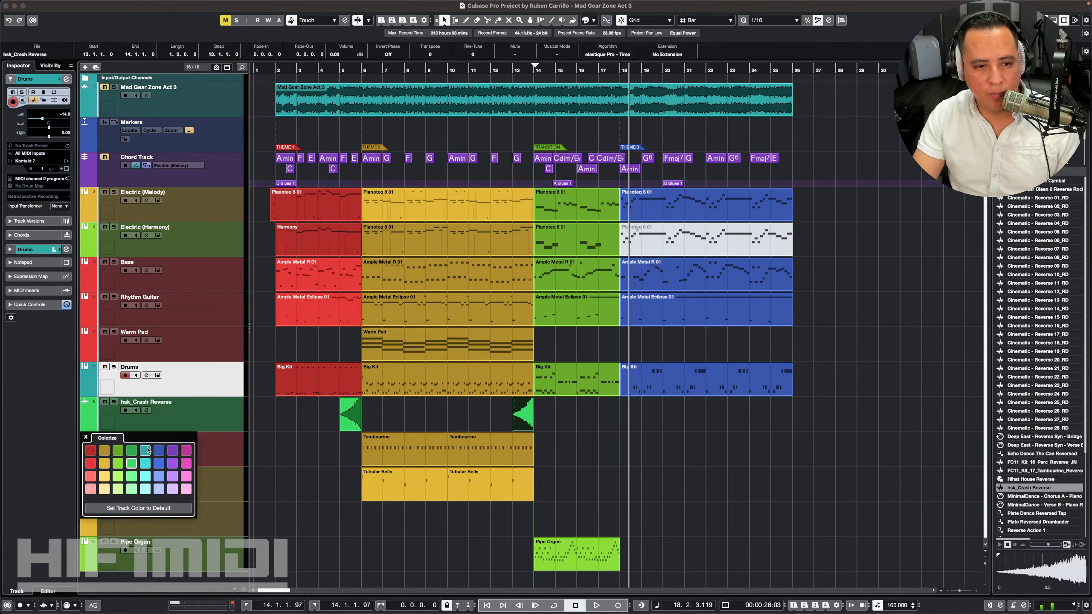
click(146, 449)
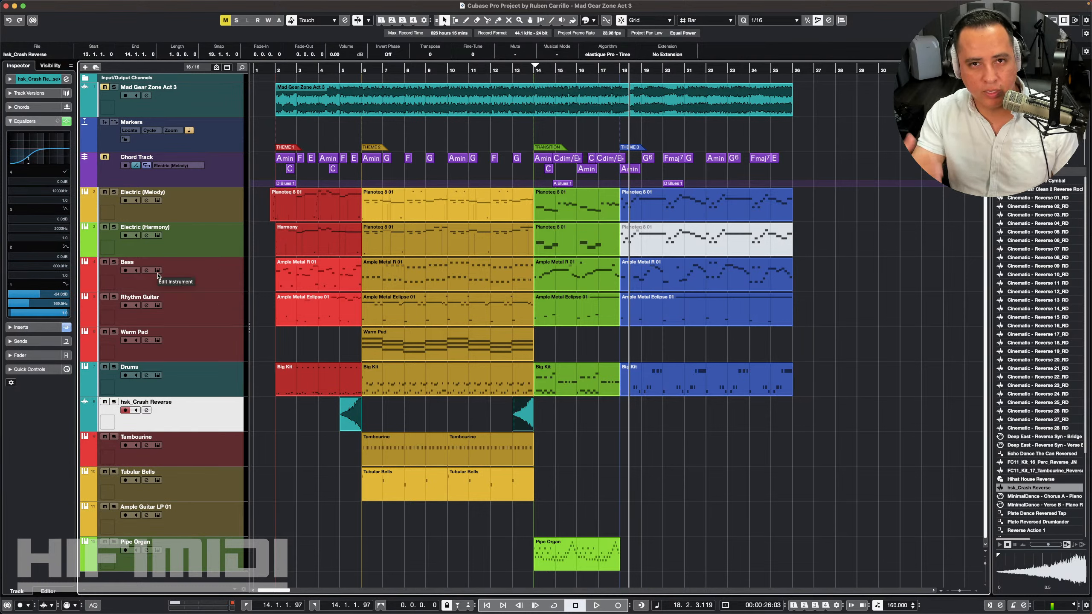
Step: Change the hsk_Crash Reverse track color to a brighter cyan, leaving the Tambourine color choice unmade
click(84, 443)
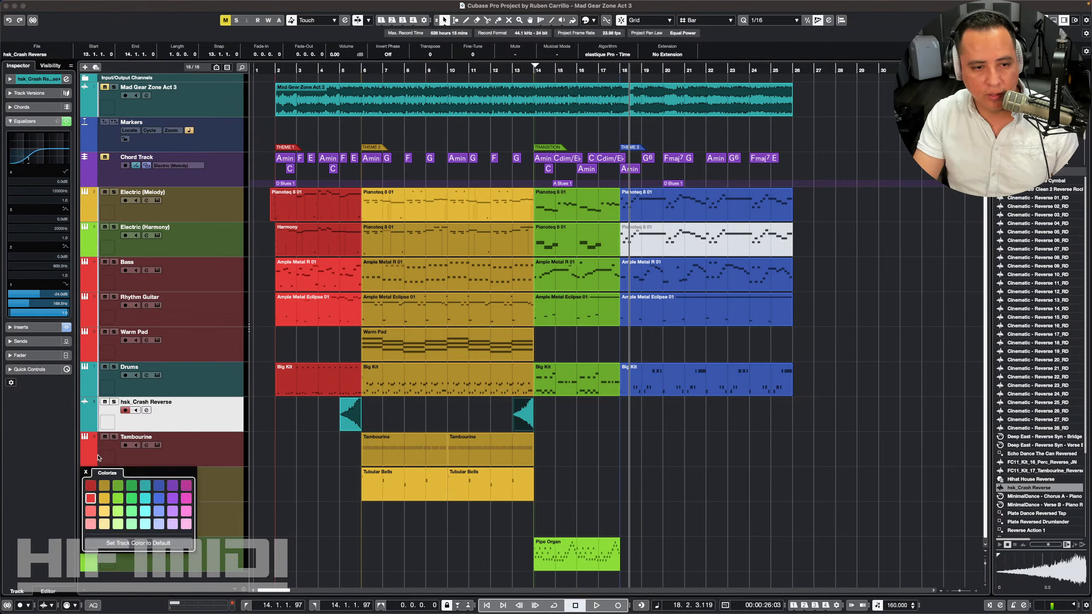
click(207, 445)
click(97, 420)
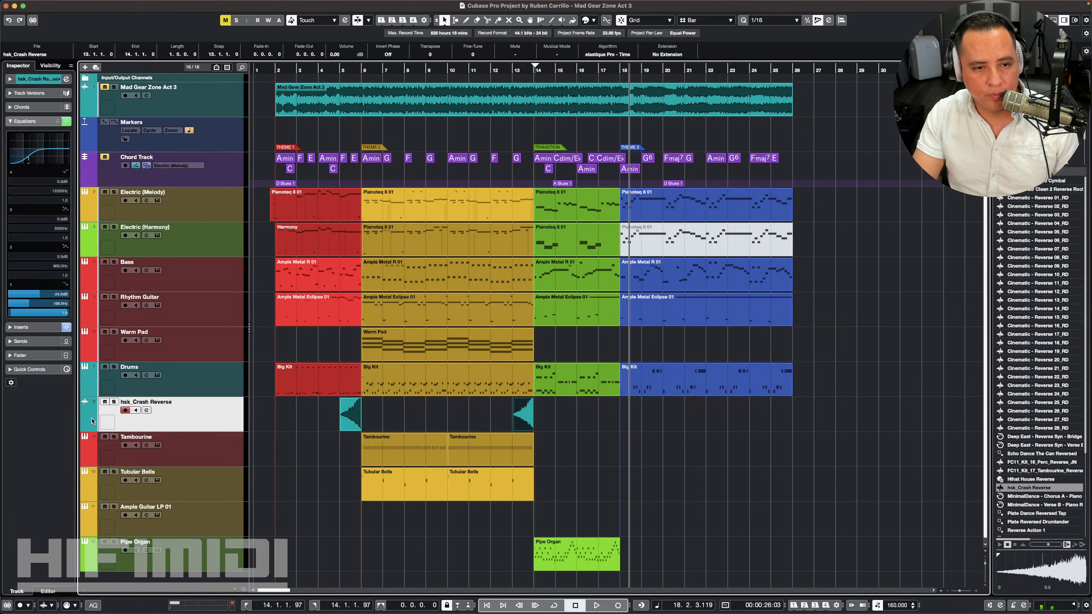
click(93, 420)
click(145, 463)
Step: Change the Tambourine track color to a light cyan
click(207, 448)
click(86, 462)
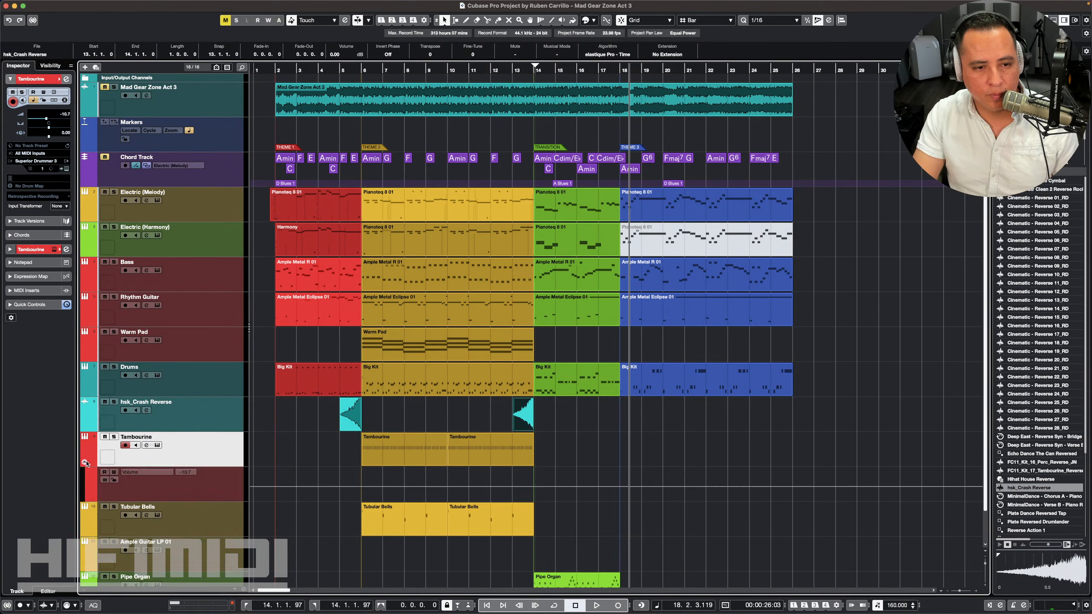
click(91, 464)
click(91, 452)
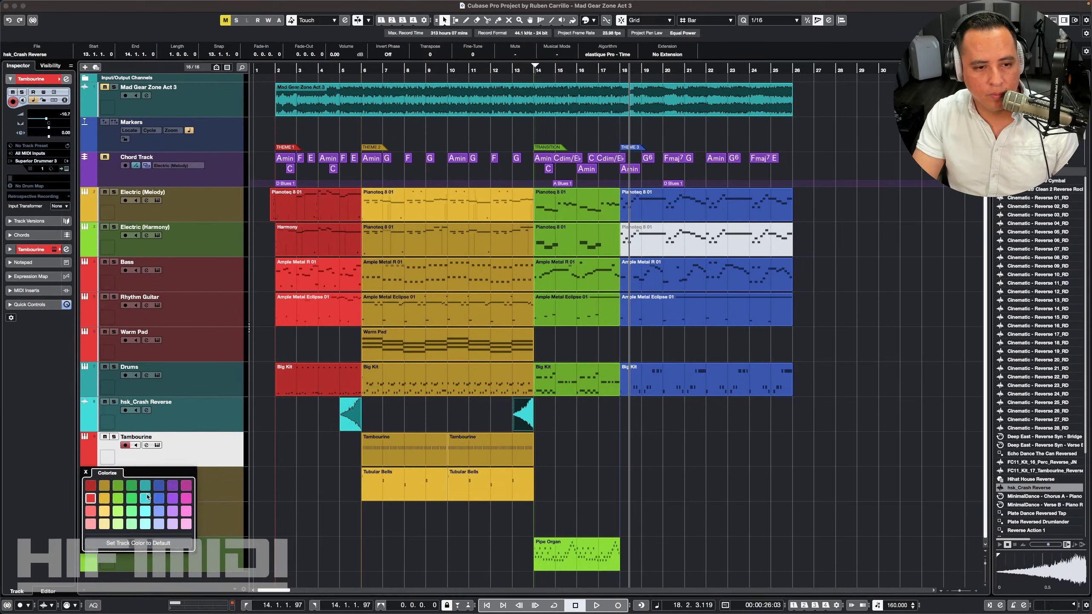
click(145, 510)
Step: Color the Tubular Bells track the palest cyan
click(216, 469)
click(91, 494)
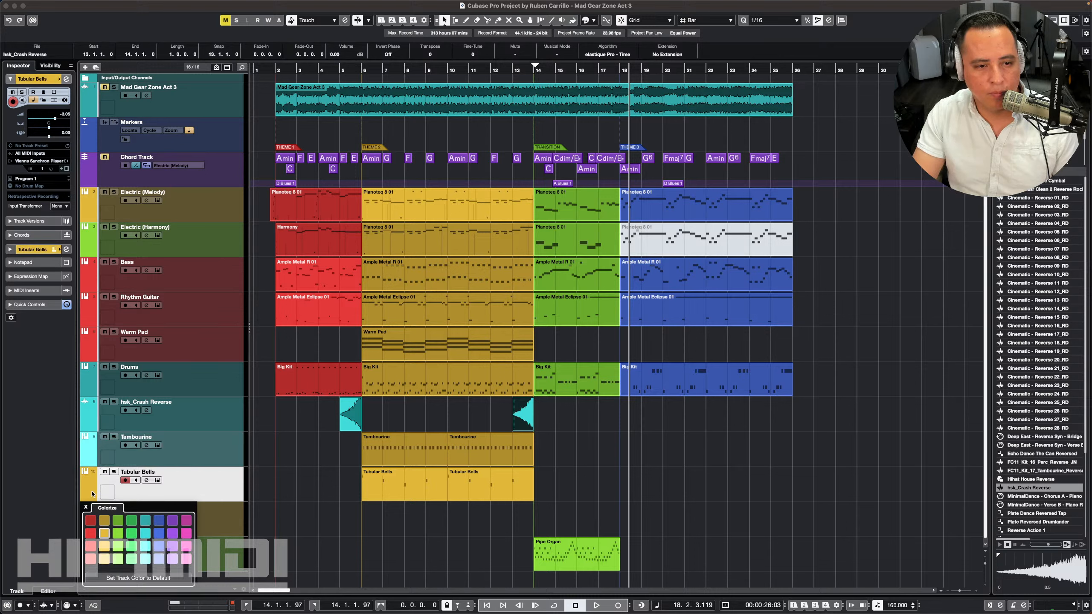
click(149, 559)
click(187, 520)
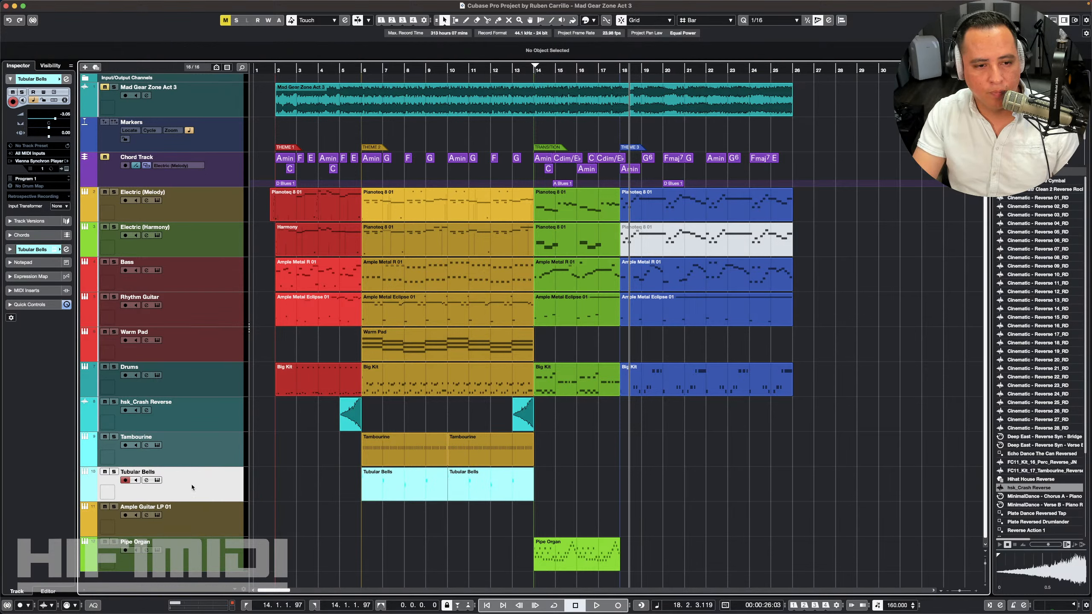
click(211, 523)
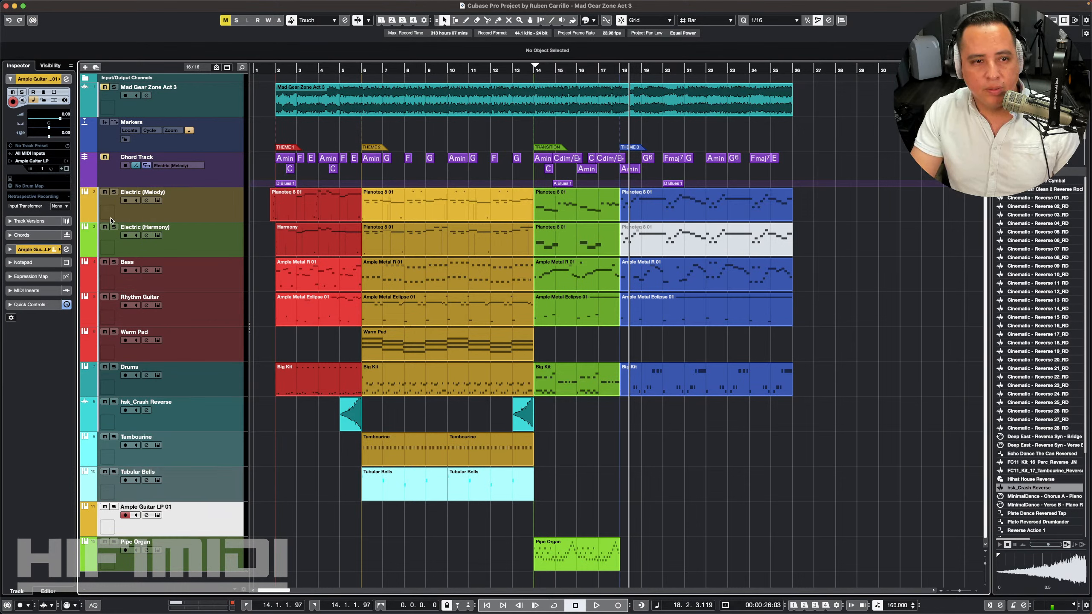
click(94, 212)
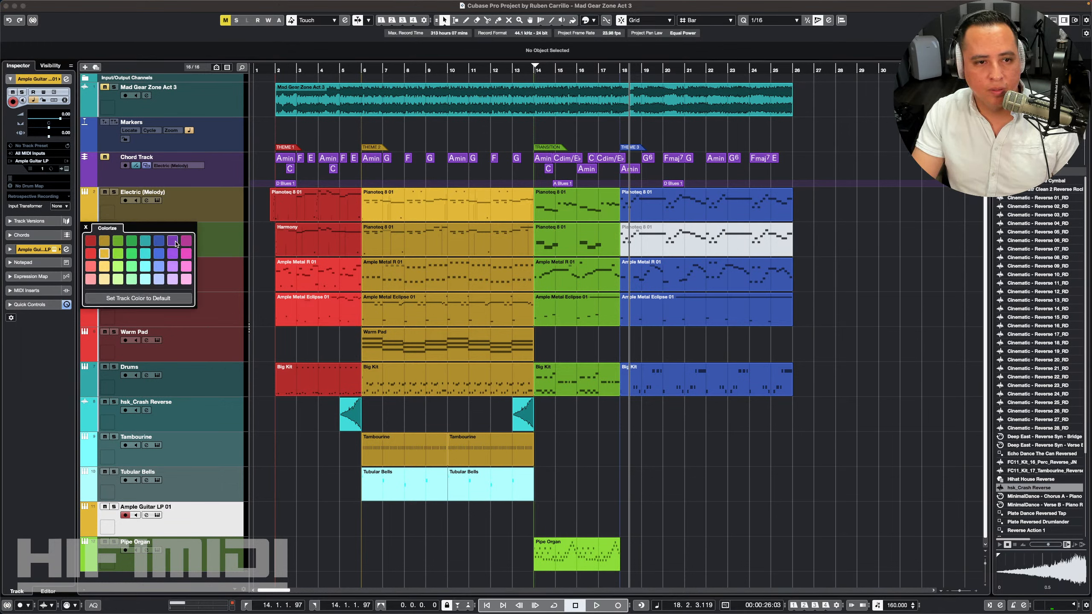
click(185, 253)
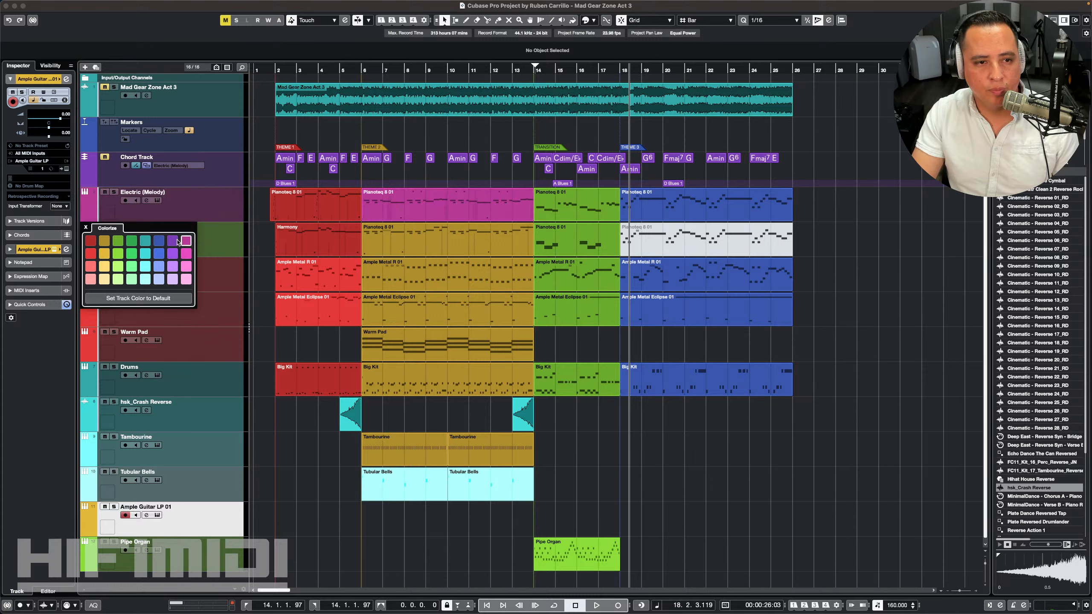
key(super+z)
key(super+z)
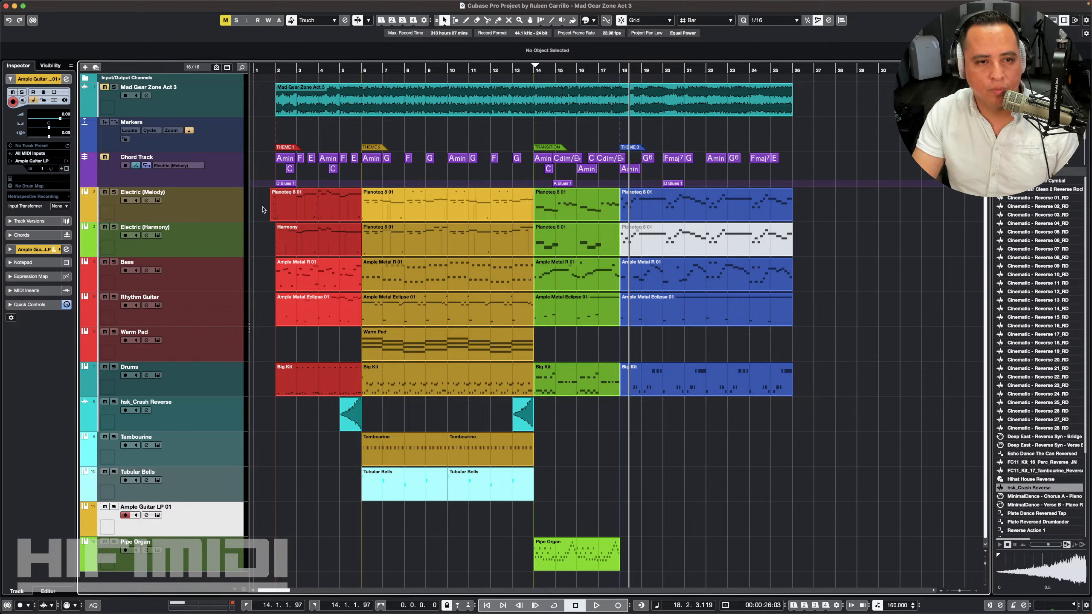
Step: Color the Electric (Melody) track dark magenta and the Electric (Harmony) track a brighter magenta
click(217, 211)
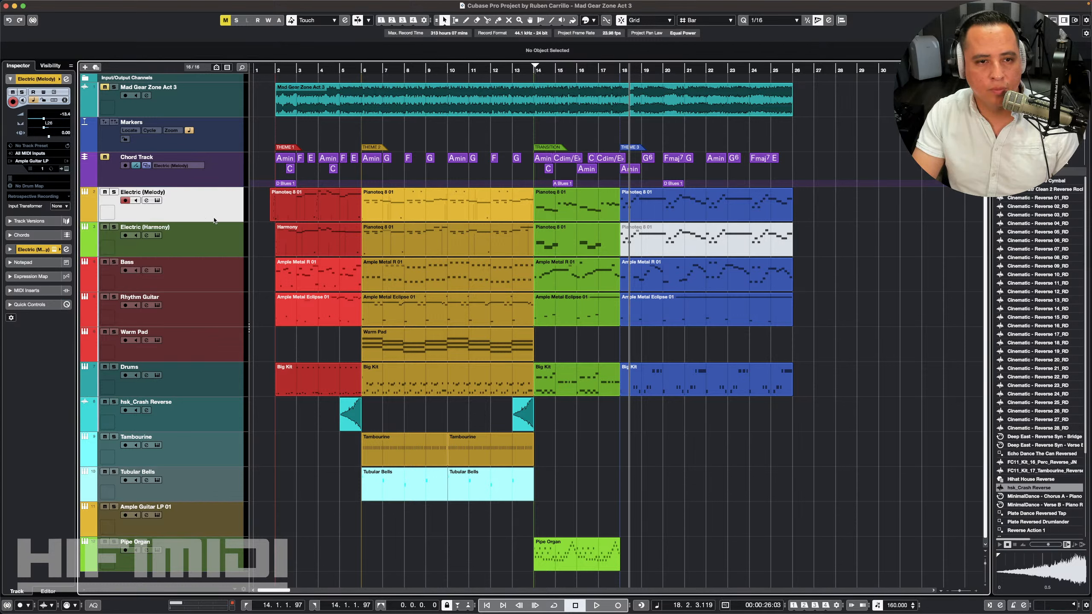
click(97, 217)
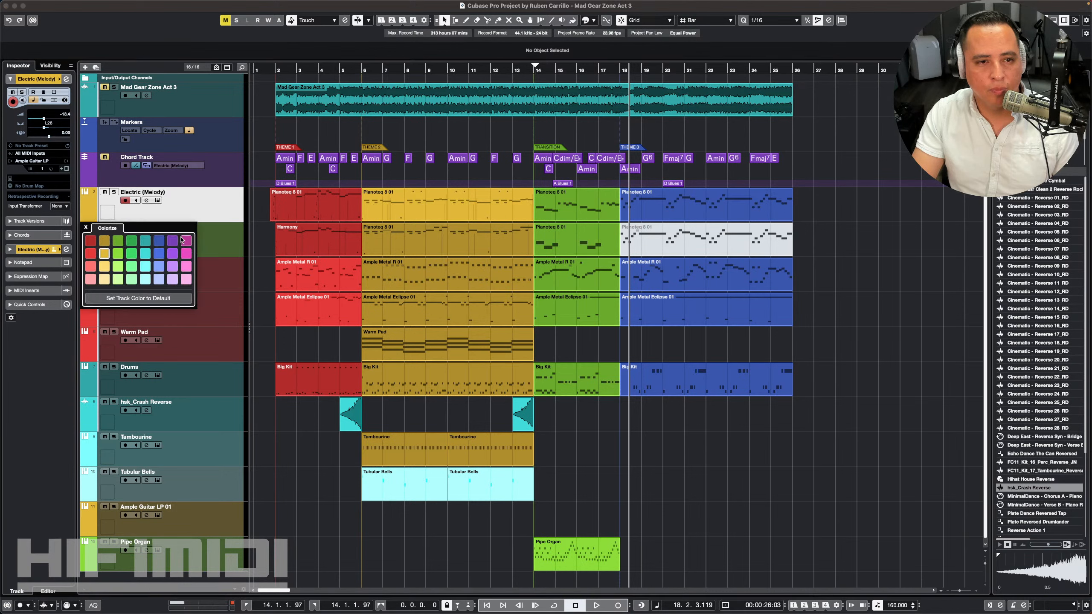
click(185, 241)
click(224, 237)
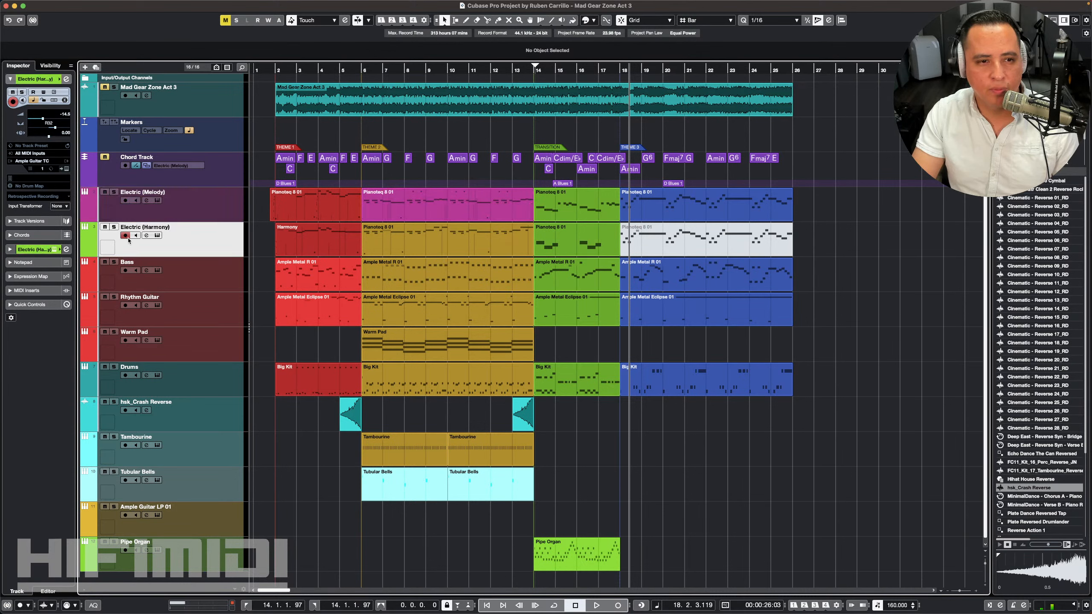
click(96, 242)
click(186, 288)
Step: Color the Bass track pink and the Rhythm Guitar track the palest pink
click(203, 280)
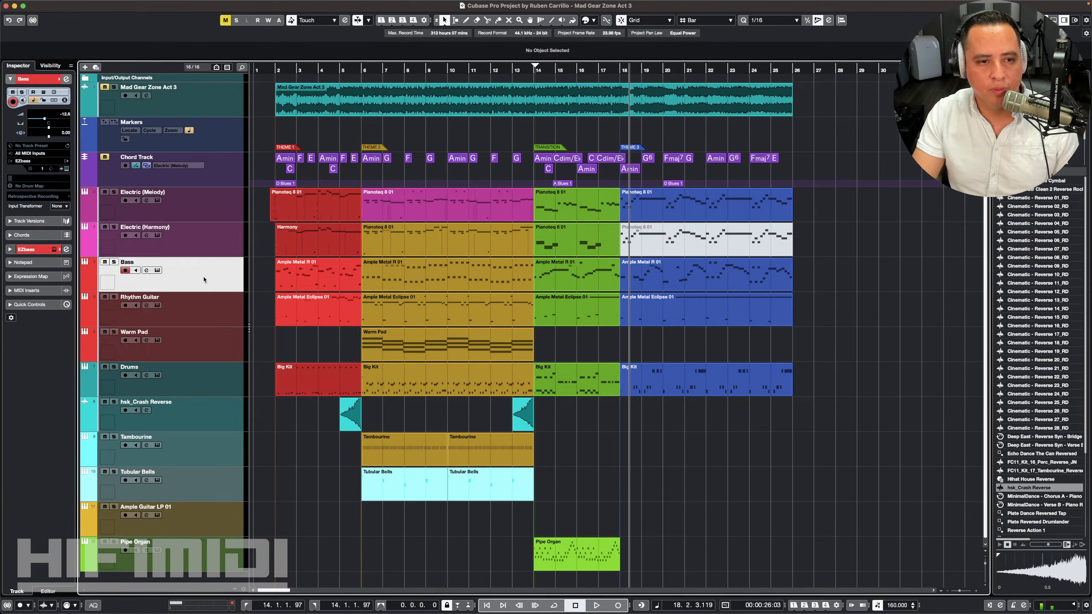
click(90, 283)
click(186, 326)
click(218, 313)
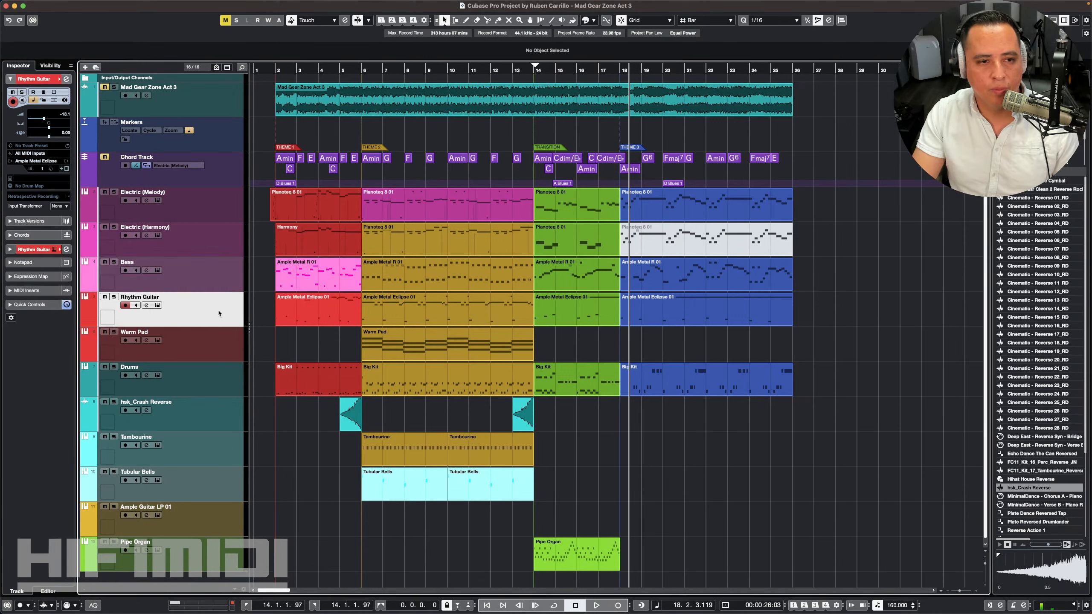
click(89, 313)
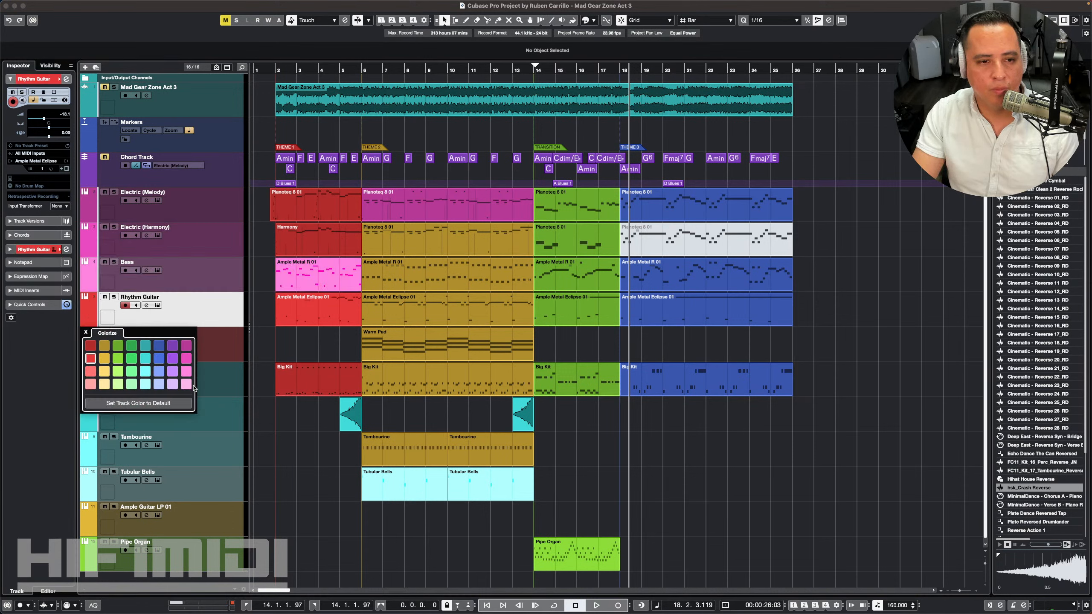
click(186, 383)
Step: Move the Warm Pad track below Tubular Bells and color it dark purple
click(226, 339)
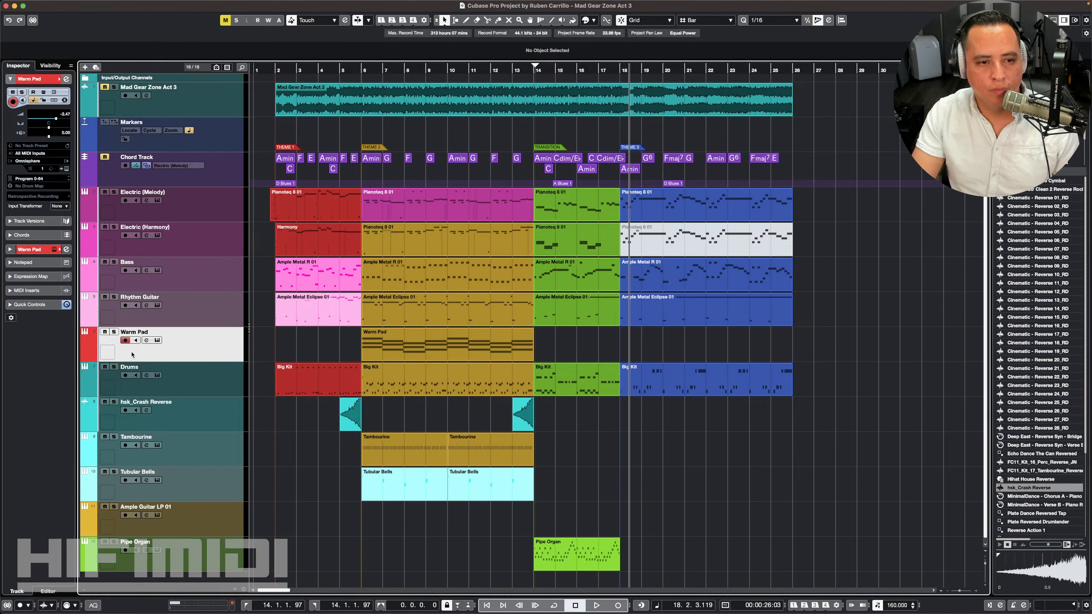
drag(202, 347, 166, 462)
click(94, 493)
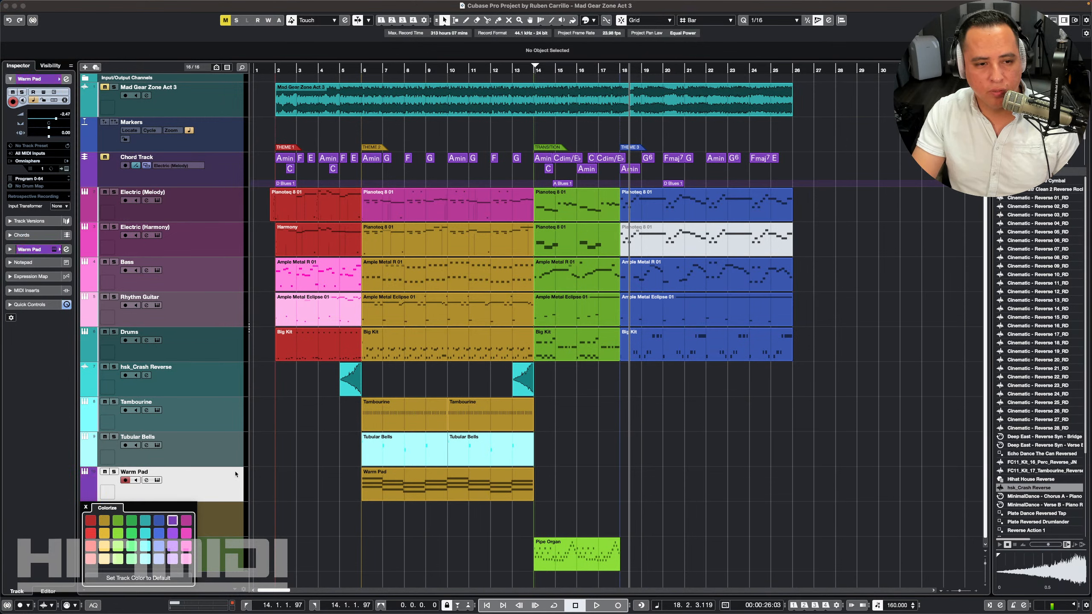
click(176, 521)
Step: Move the Ample Guitar LP 01 track below Rhythm Guitar and color the Pipe Organ track a brighter purple
drag(189, 514, 201, 332)
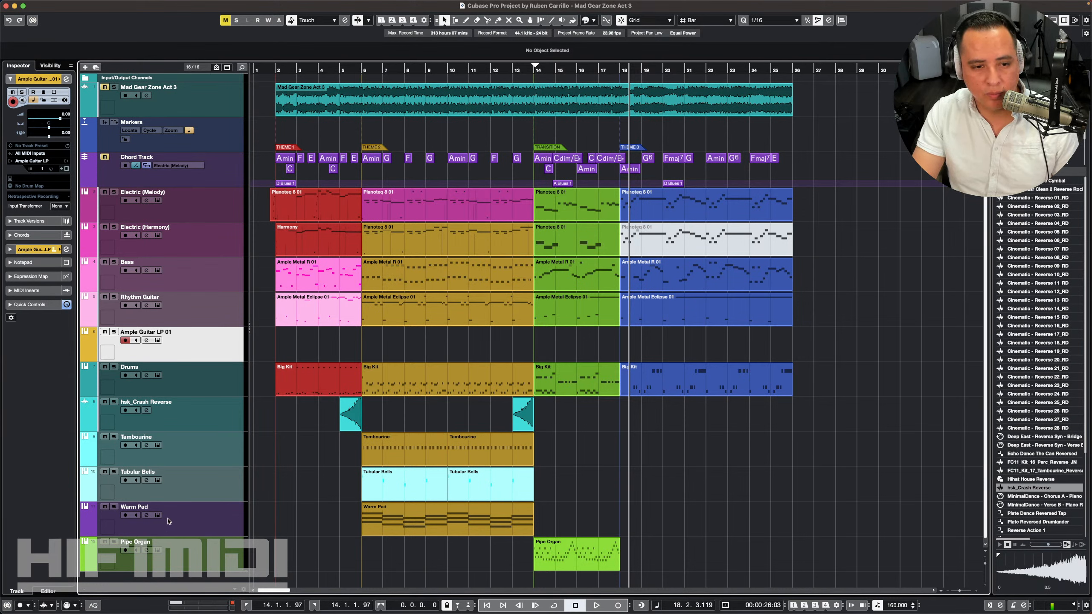
click(100, 558)
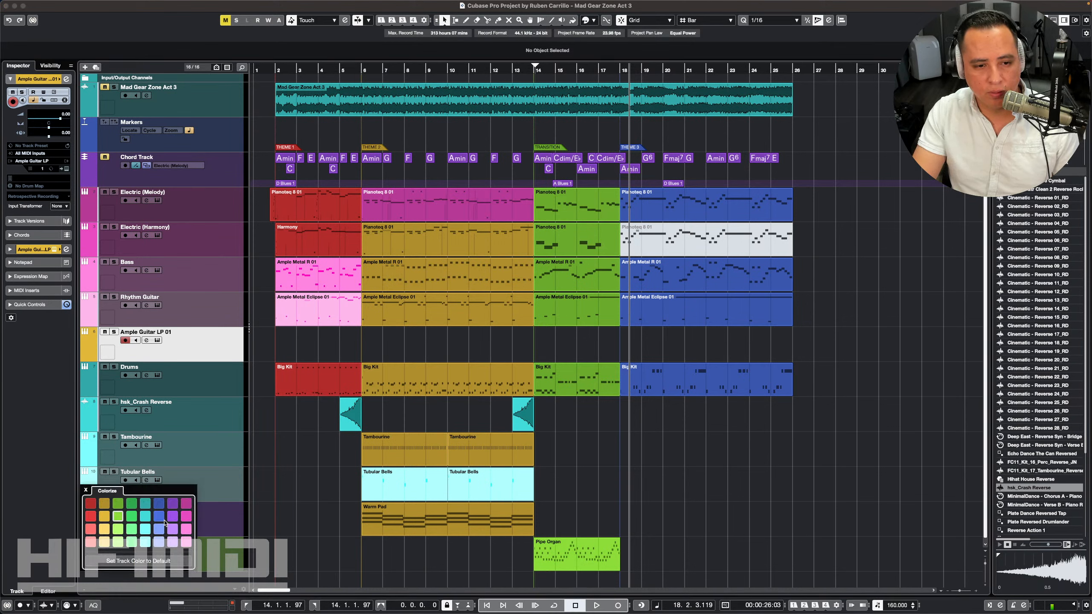
click(184, 519)
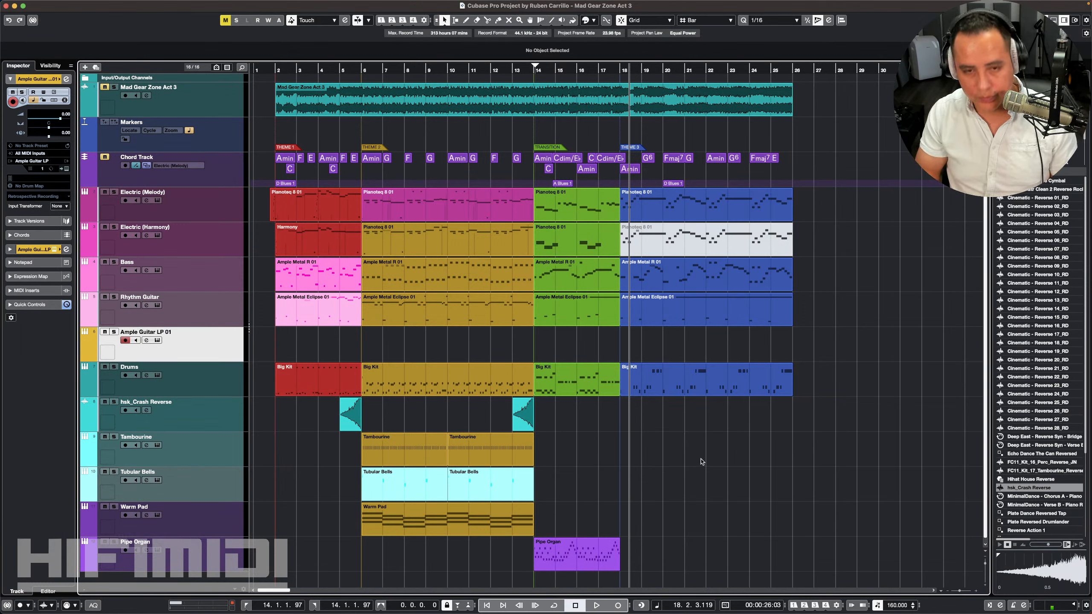
Step: Recolor the THEME 1 Bass and Rhythm Guitar parts dark red and the second Electric (Melody) part dark yellow
click(326, 277)
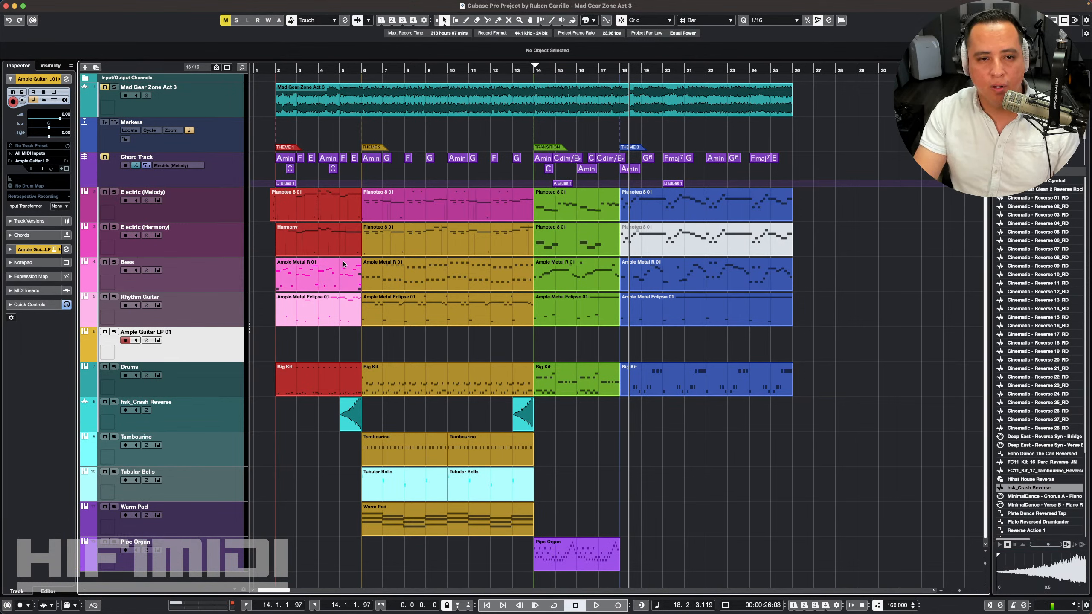
shift+click(326, 309)
click(589, 20)
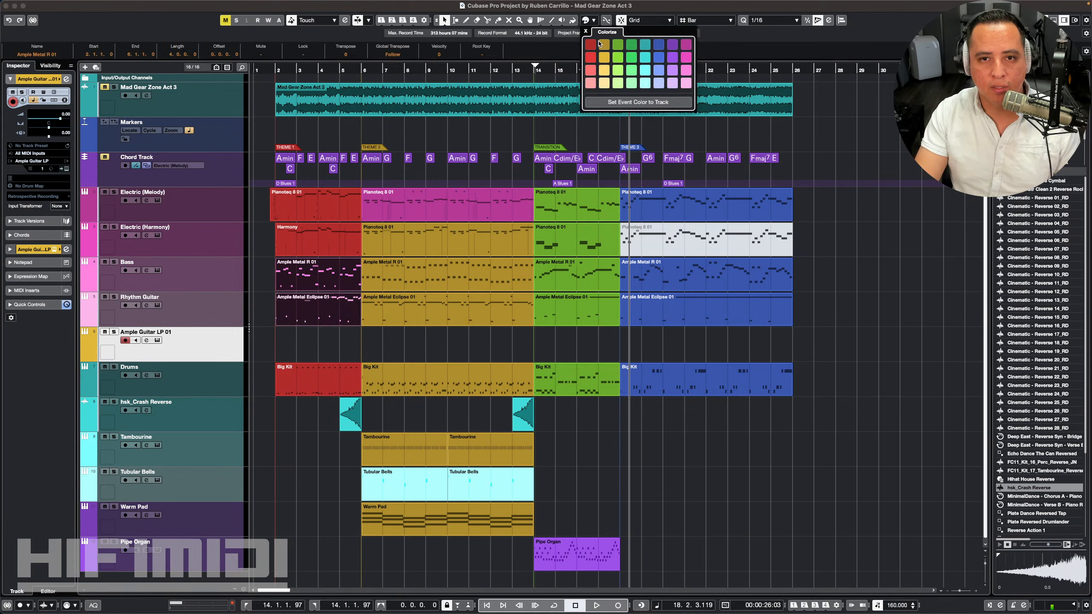
click(591, 45)
click(429, 206)
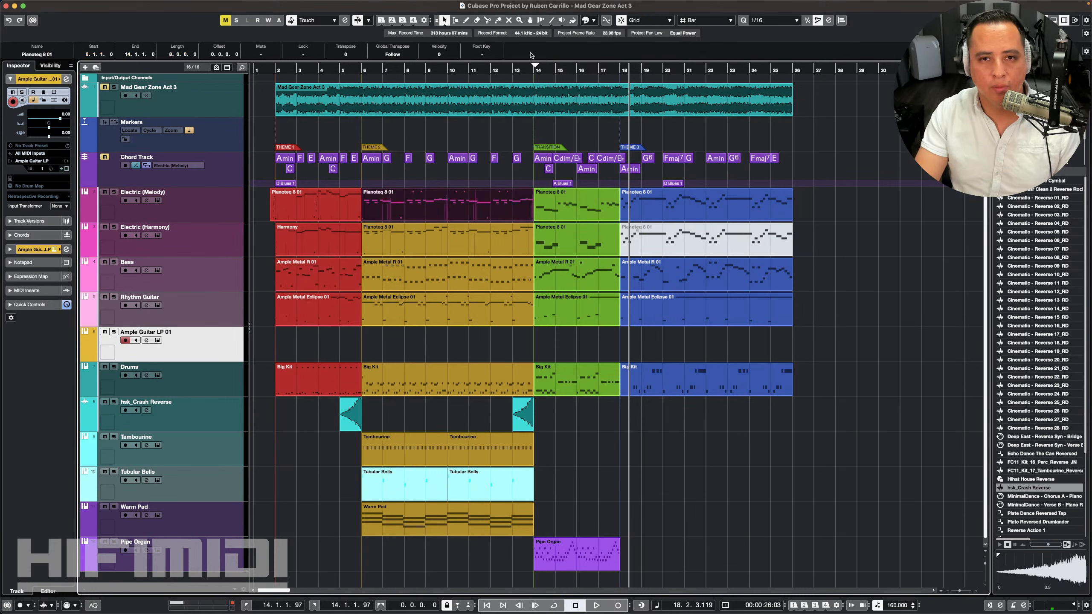
click(605, 45)
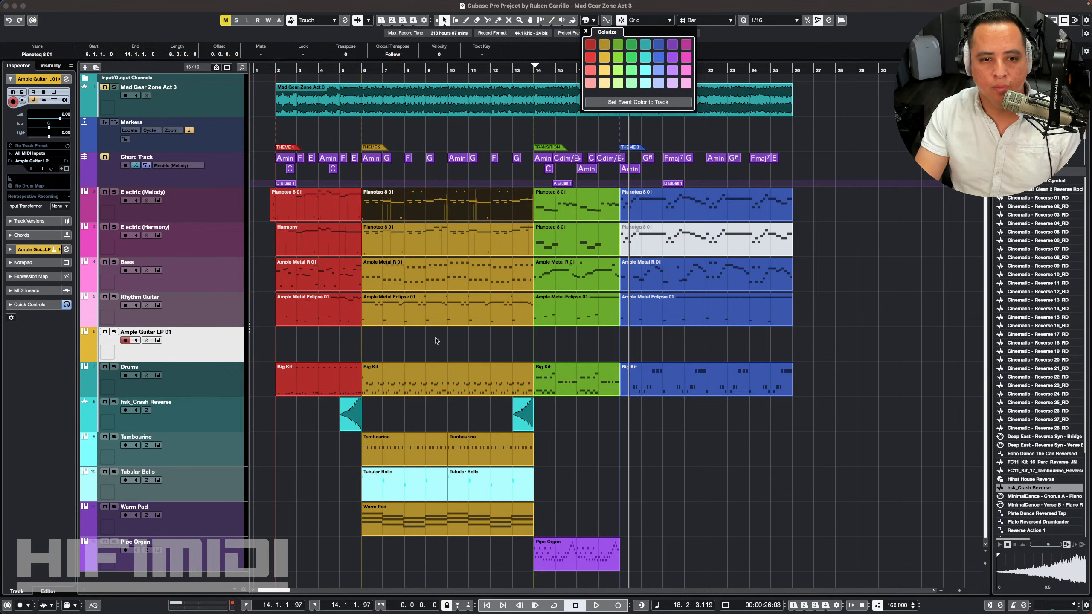
Step: Recolor the reverse crash event in bar 5 dark red and the one in bar 13 dark yellow
click(351, 413)
click(588, 19)
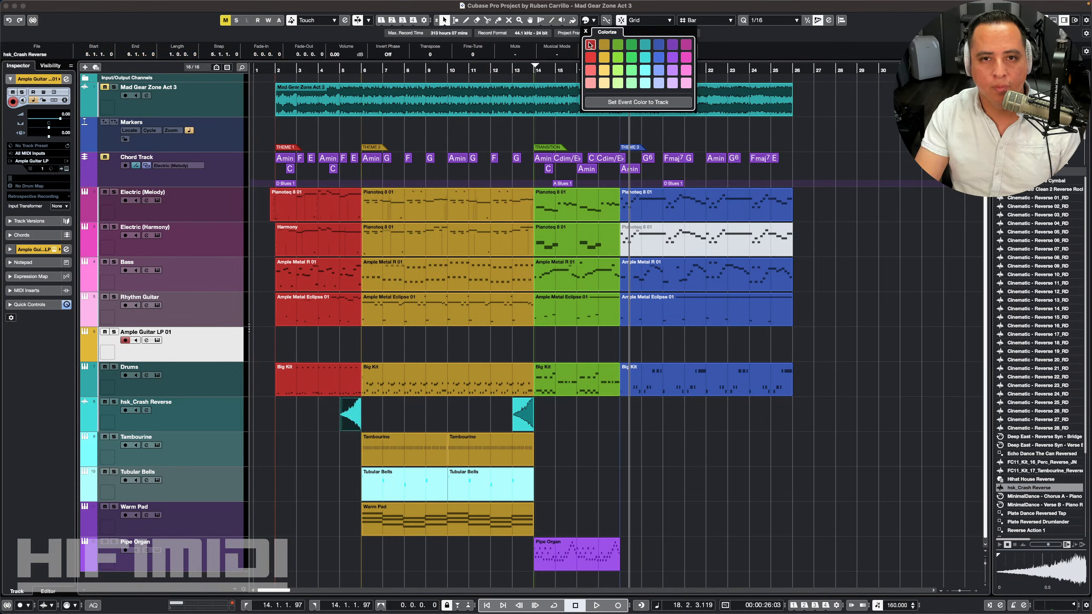
click(590, 44)
click(523, 413)
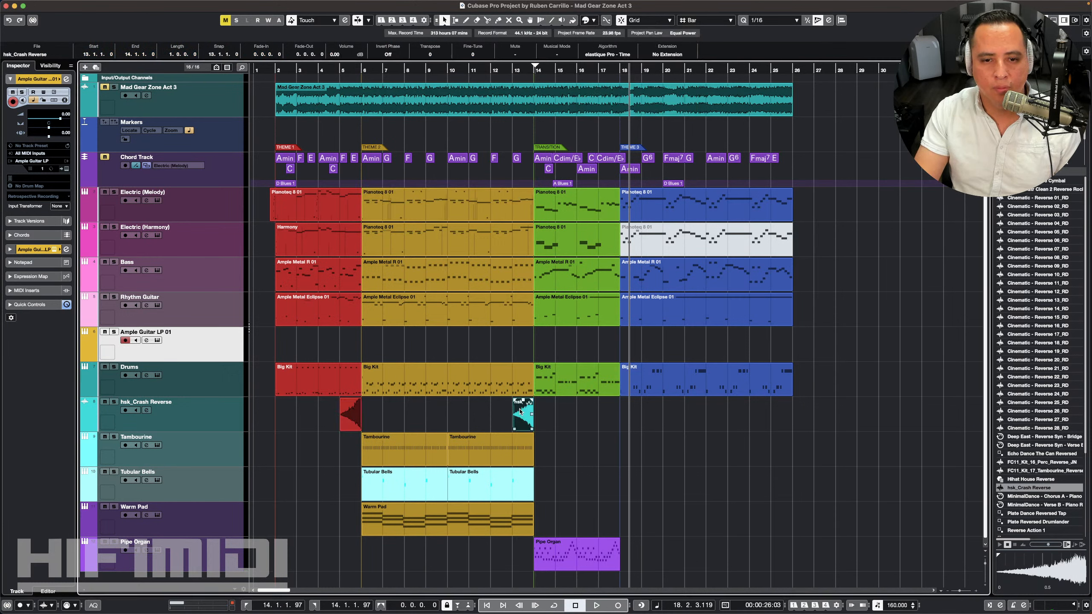
click(594, 19)
click(605, 45)
click(514, 438)
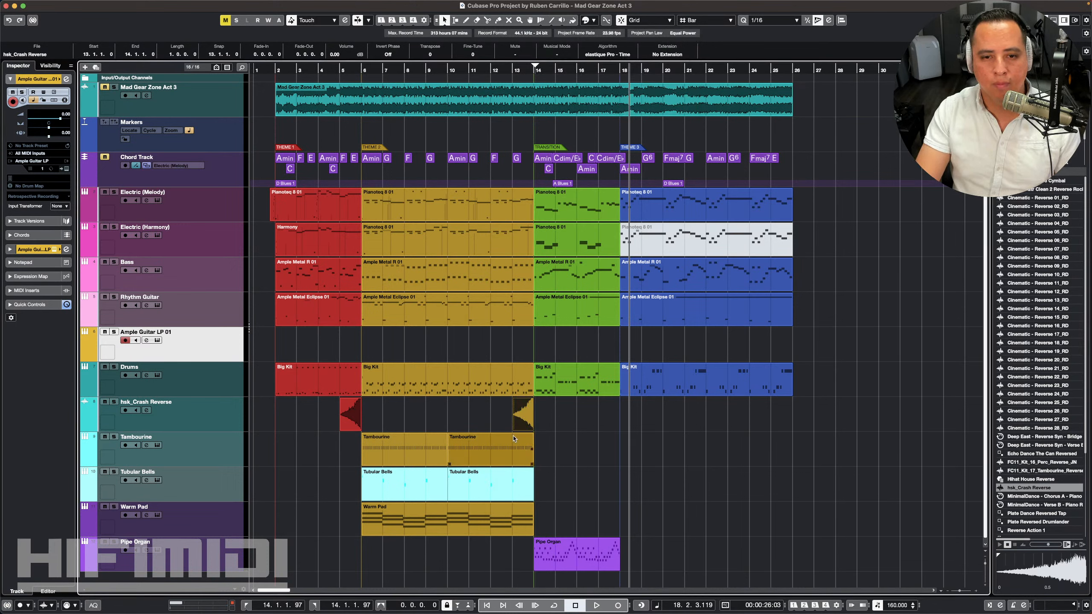
click(489, 416)
Step: Recolor both Tubular Bells parts dark yellow and the Pipe Organ part in the TRANSITION section green
drag(562, 474, 381, 483)
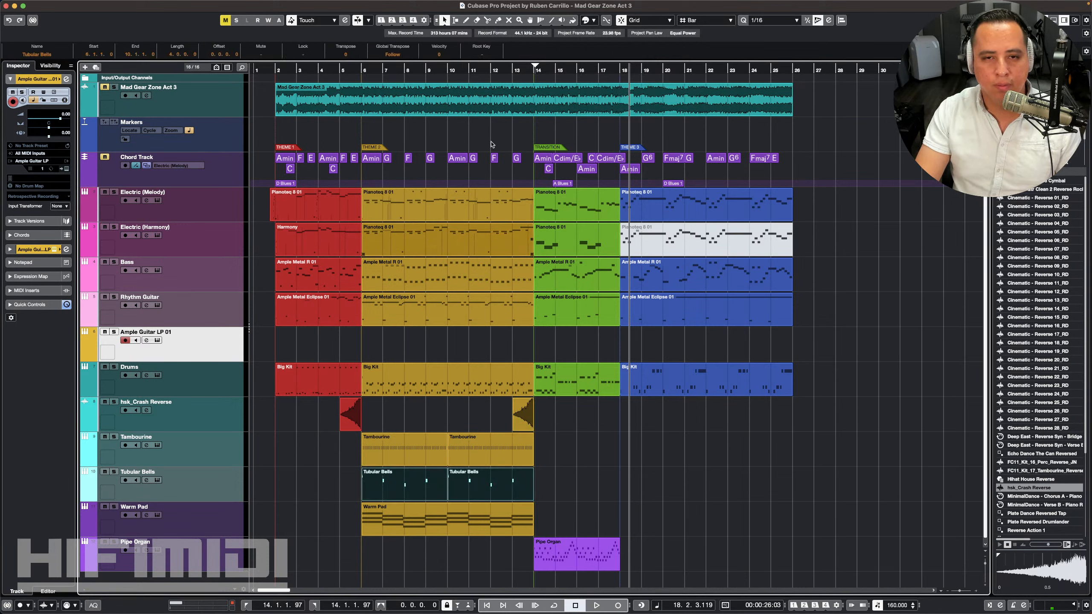
click(589, 21)
click(604, 44)
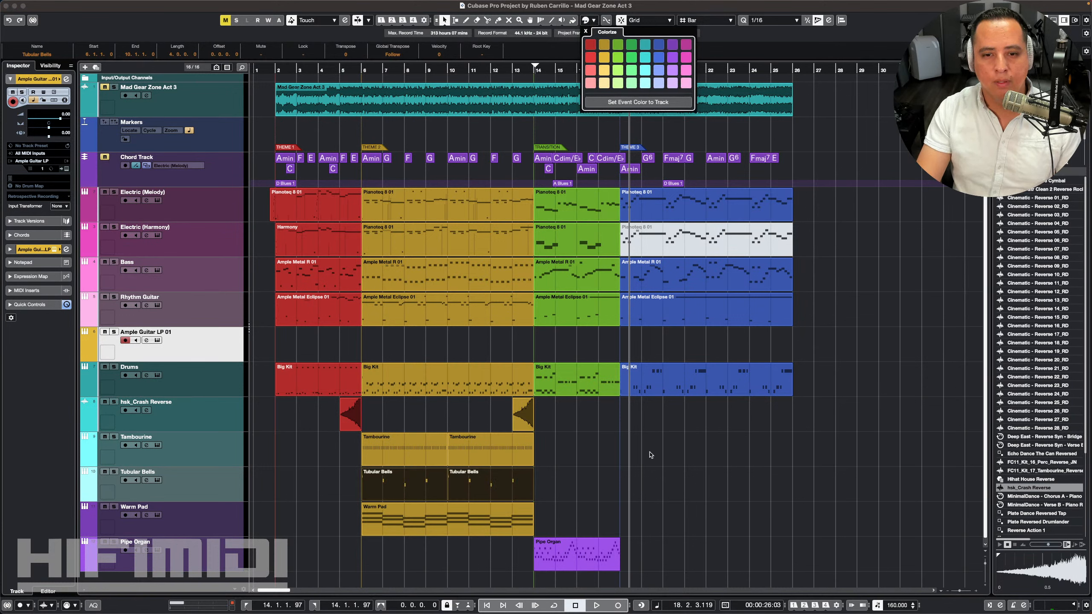
click(574, 549)
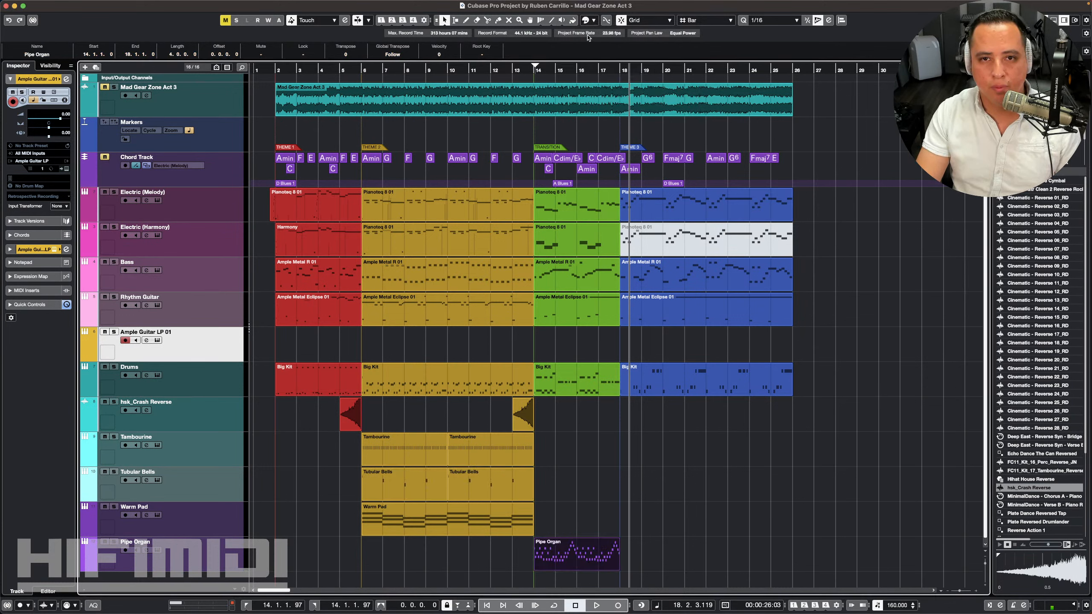
click(588, 20)
click(631, 48)
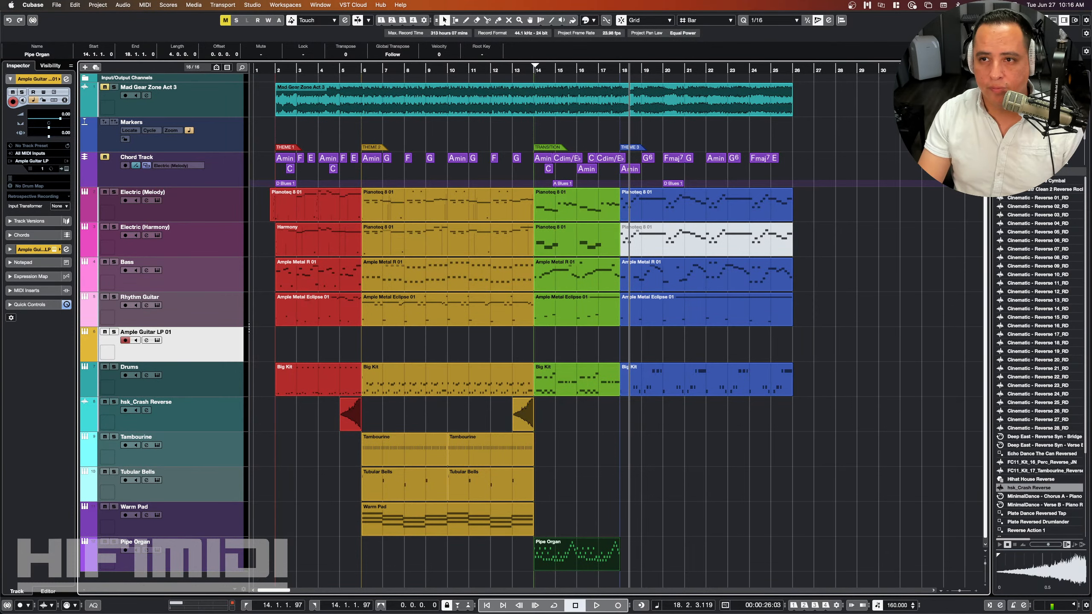
Step: Add an instrument track with the [GM 056] Orchestra Hit preset below the Ample Guitar LP 01 track
click(1064, 20)
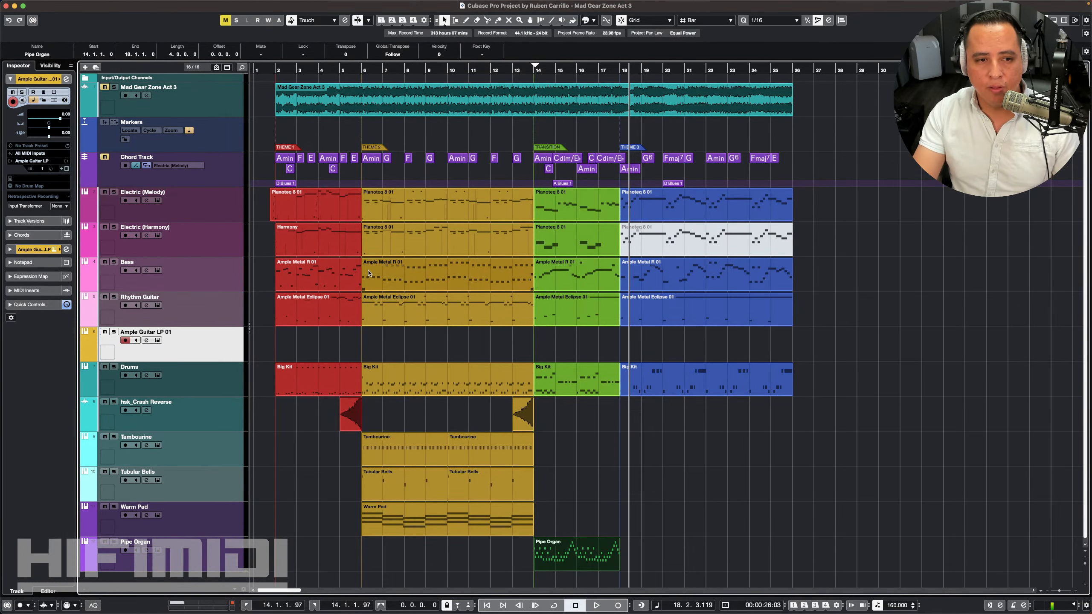
scroll(513, 350, down, 1)
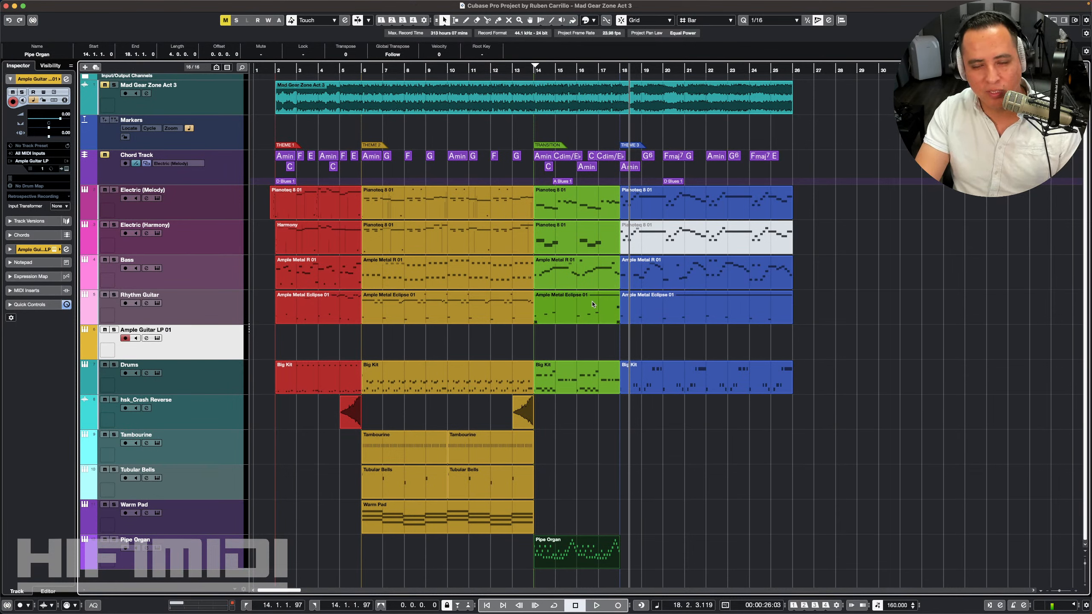
click(1063, 21)
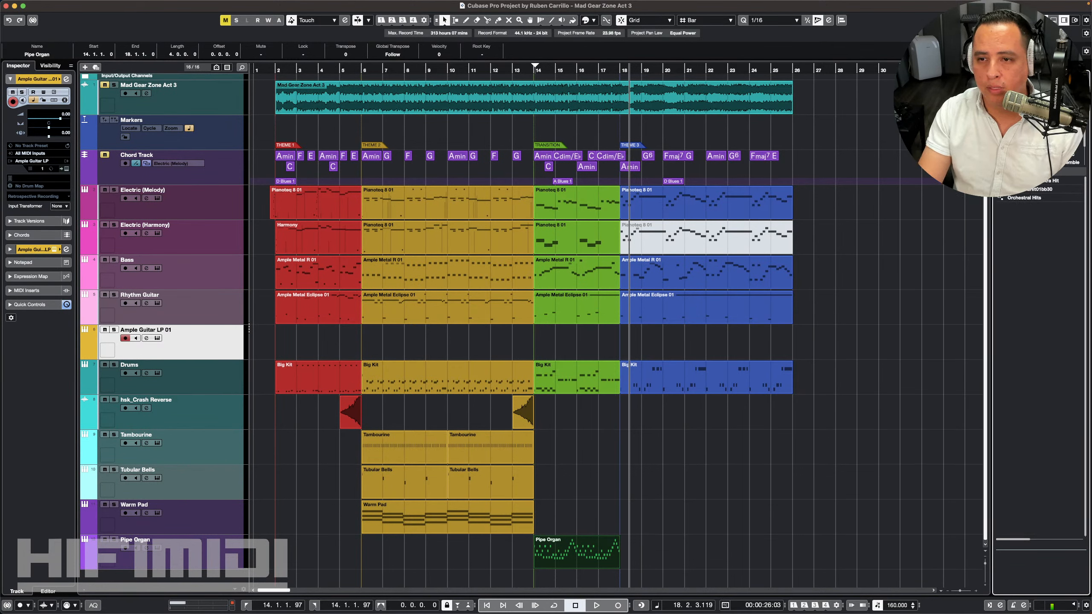
click(1043, 186)
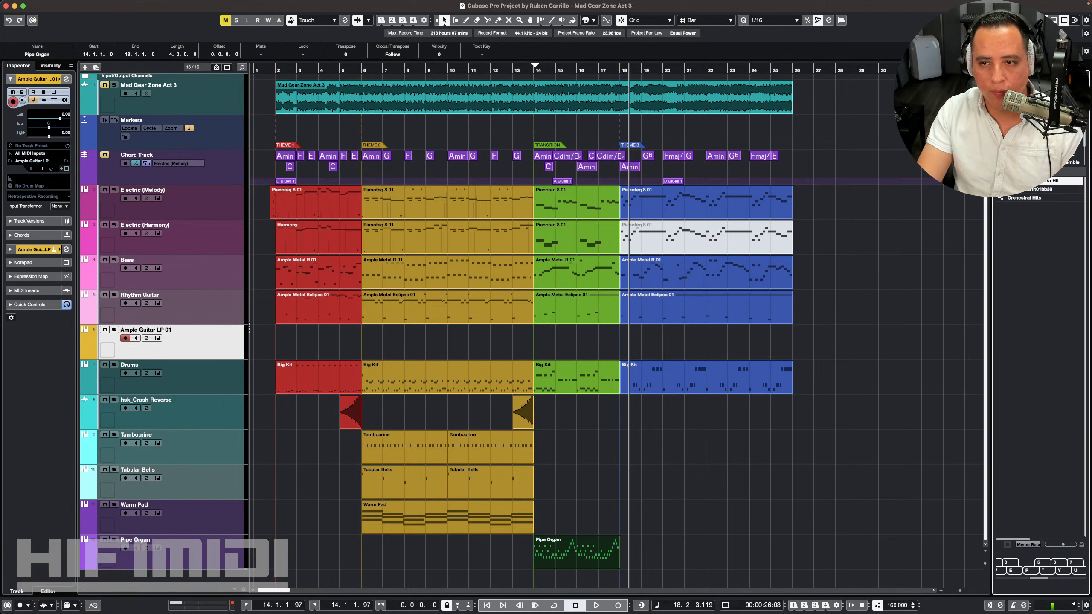
double_click(1036, 182)
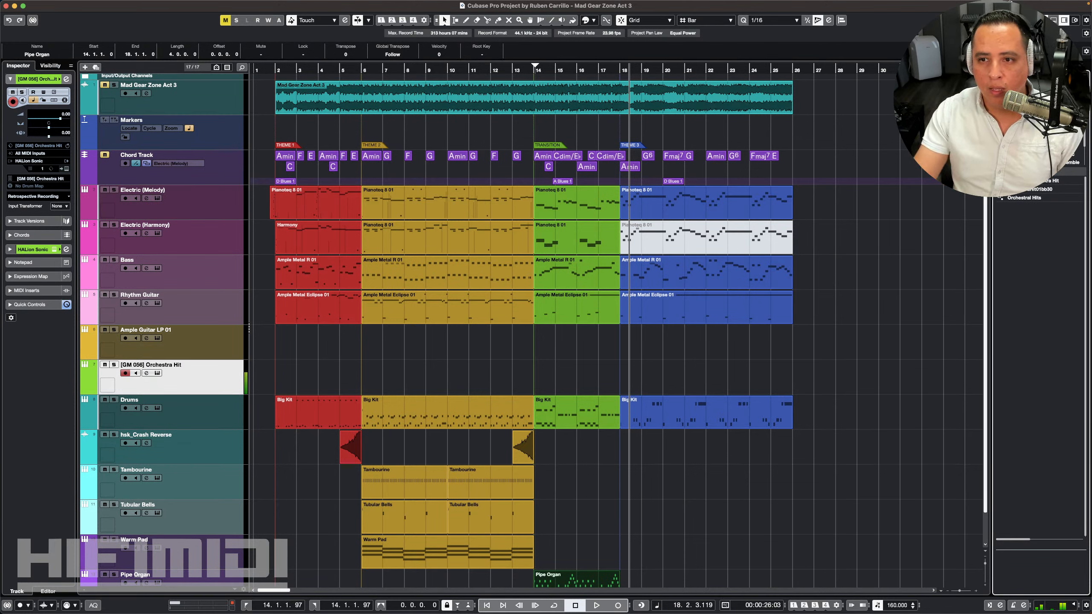
Step: Replace the [GM 056] Orchestra Hit track with an Orchestral Hits instrument track and place it below the Pipe Organ track
double_click(1035, 198)
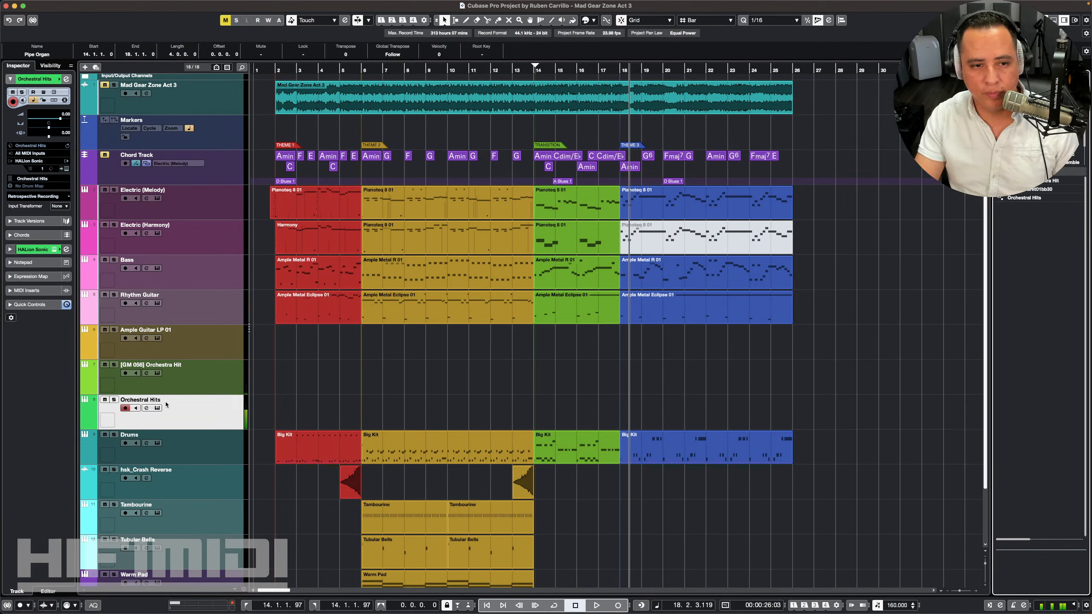
click(187, 390)
key(Delete)
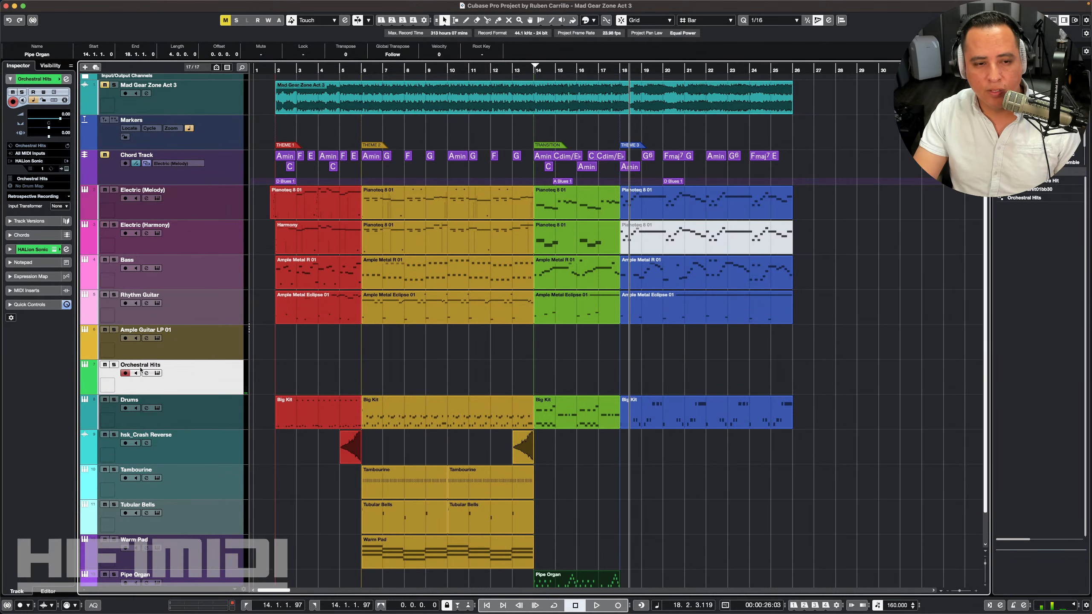
drag(219, 381, 218, 556)
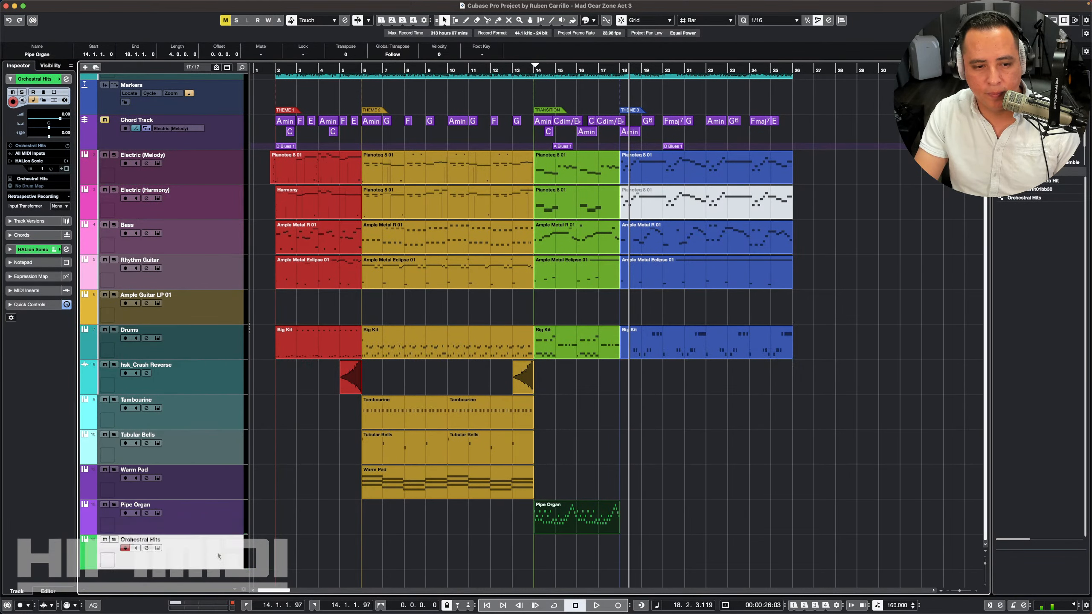
Step: Play the arrangement from the start of THEME 1 into the TRANSITION section
click(272, 68)
key(space)
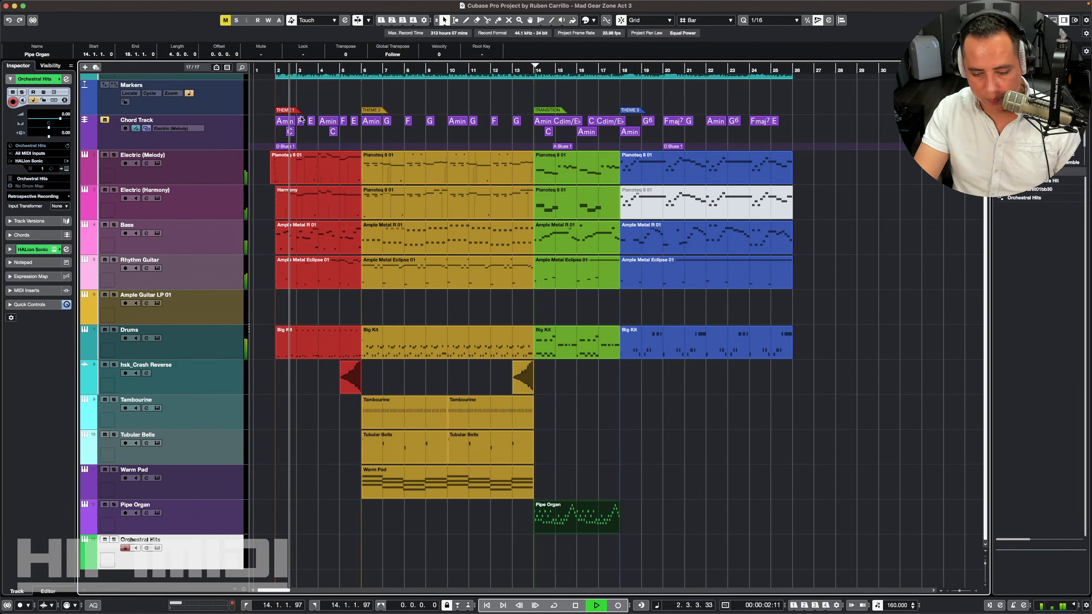
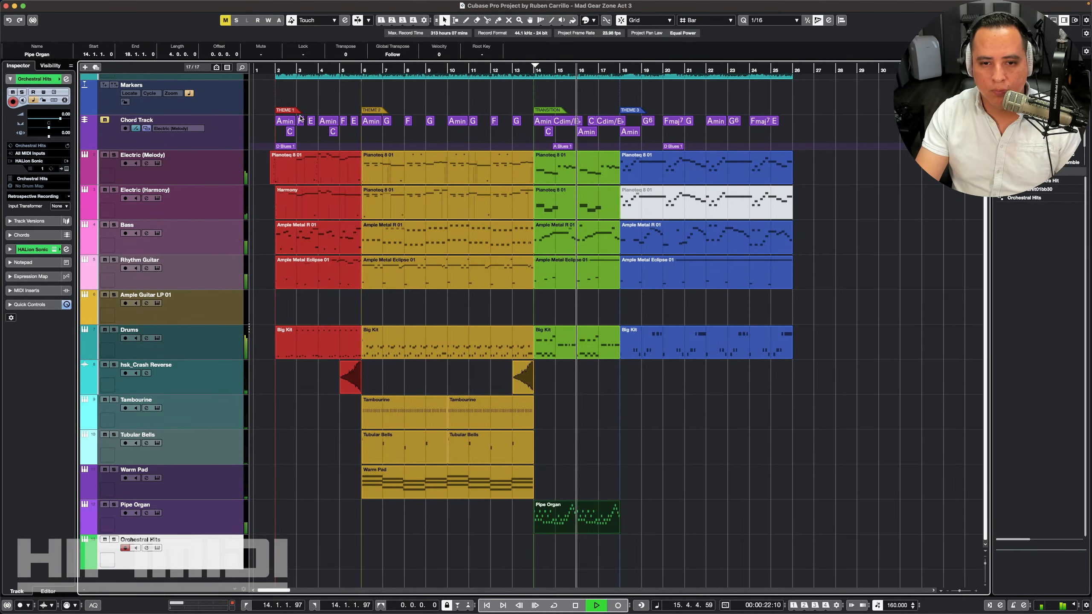
key(space)
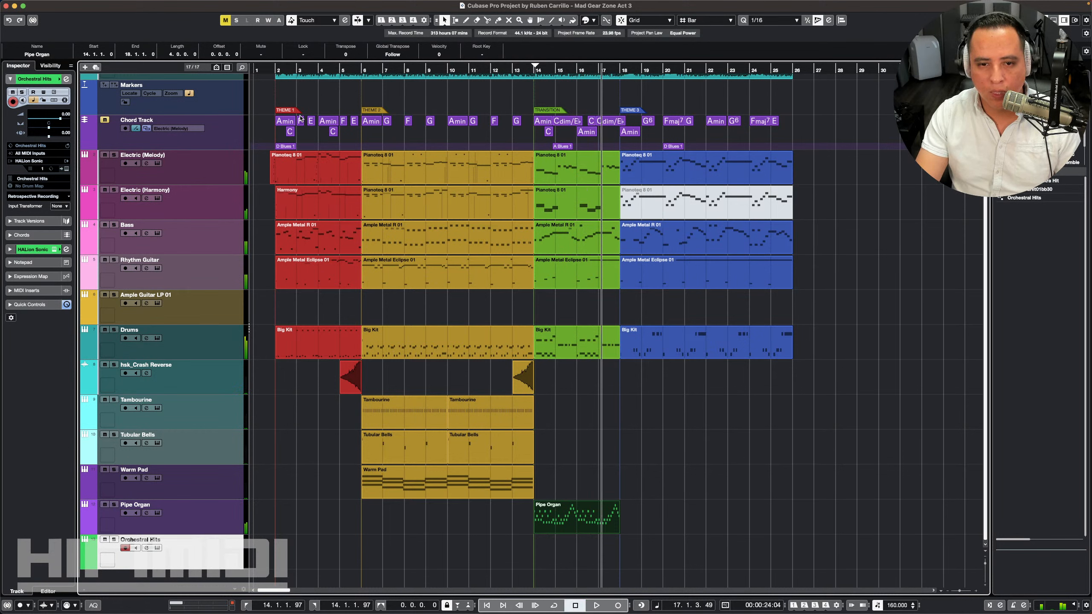
Step: Move the playhead to bar 14 and lower the Orchestral Hits track's volume to about -7 dB
click(533, 72)
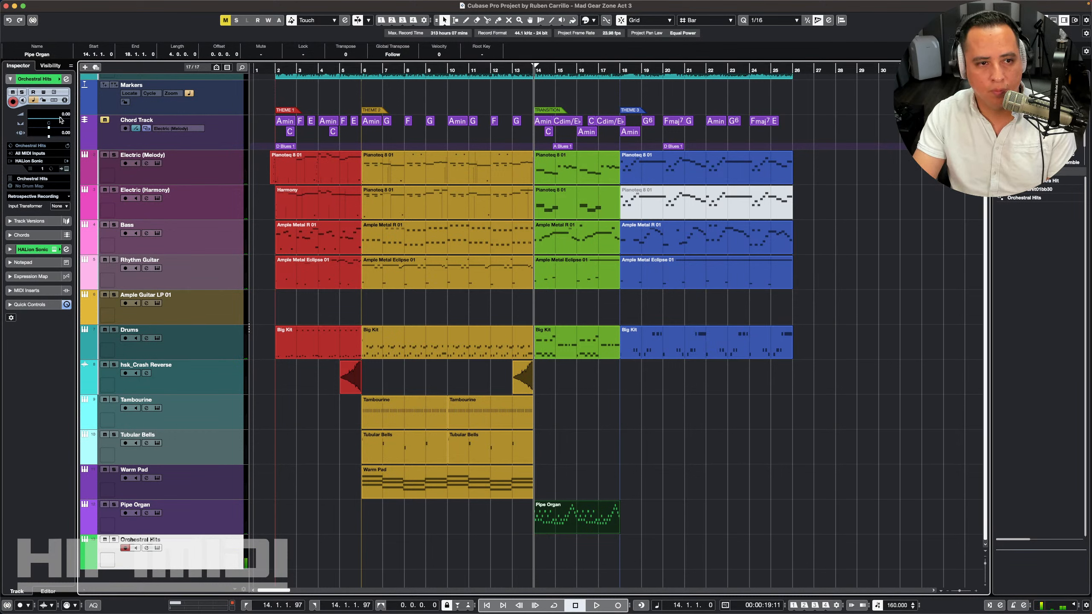
drag(61, 119, 51, 121)
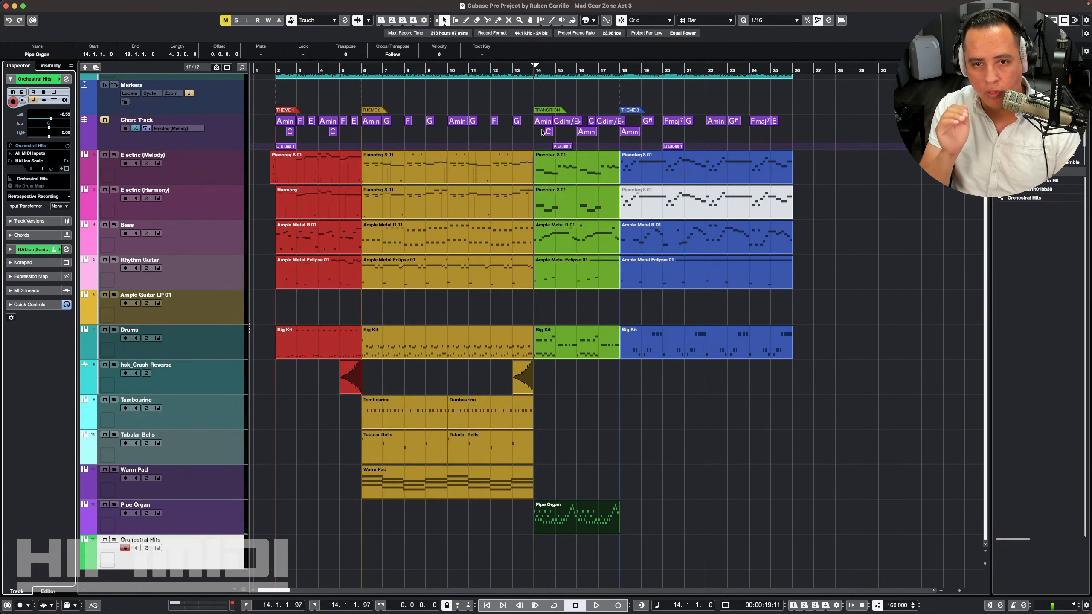
Step: Create an empty Orchestral Hits part spanning the TRANSITION section from bar 14 to bar 18
key(h)
key(h)
key(h)
key(h)
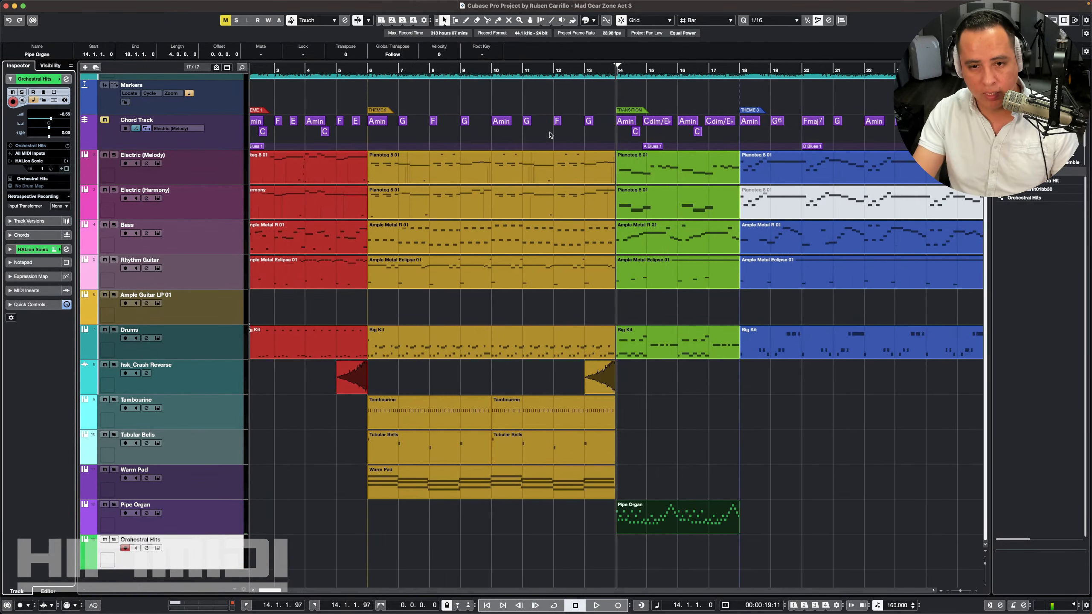
drag(620, 550, 790, 544)
click(767, 519)
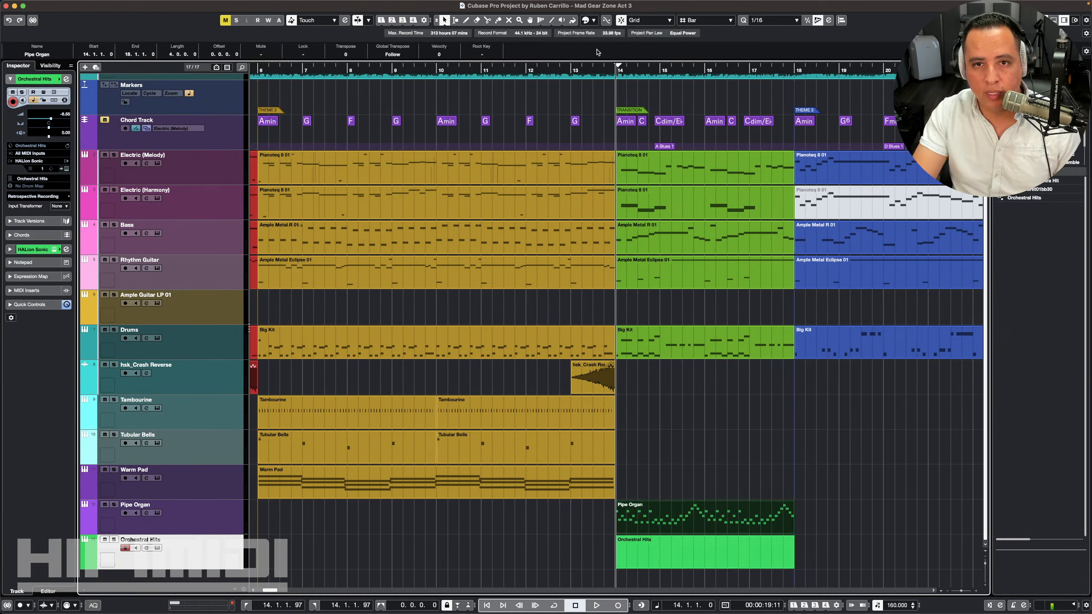
Step: Color the new Orchestral Hits part green to match the other TRANSITION parts
click(591, 21)
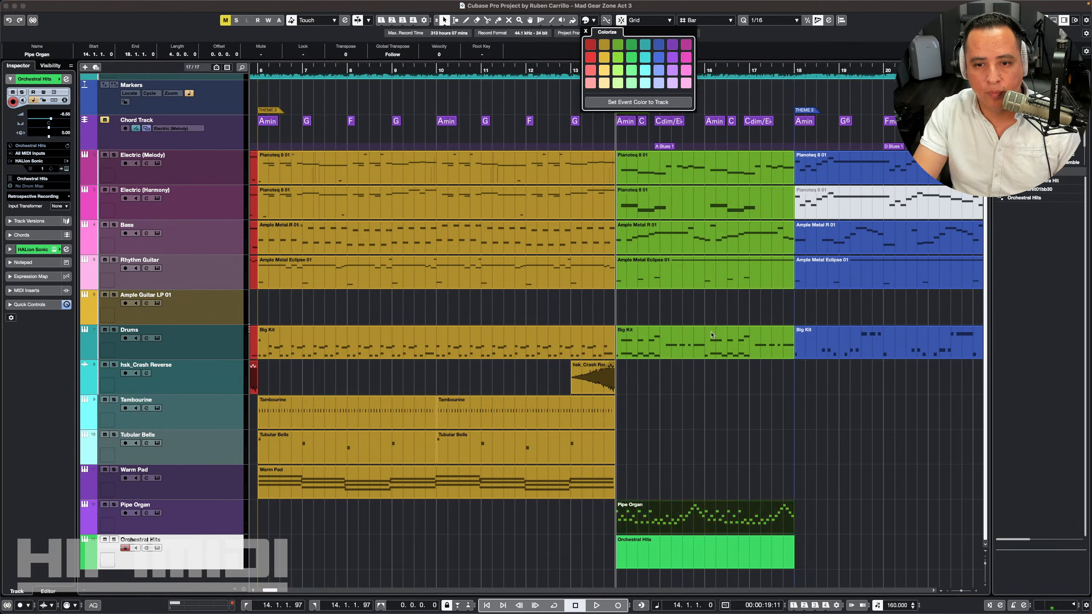
click(678, 554)
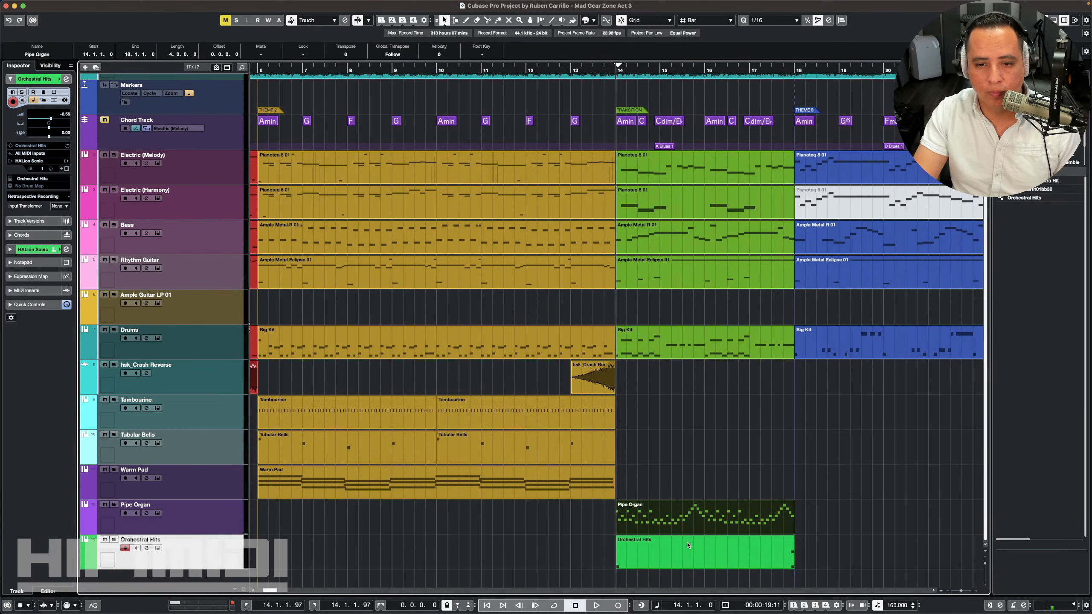
click(588, 21)
click(619, 44)
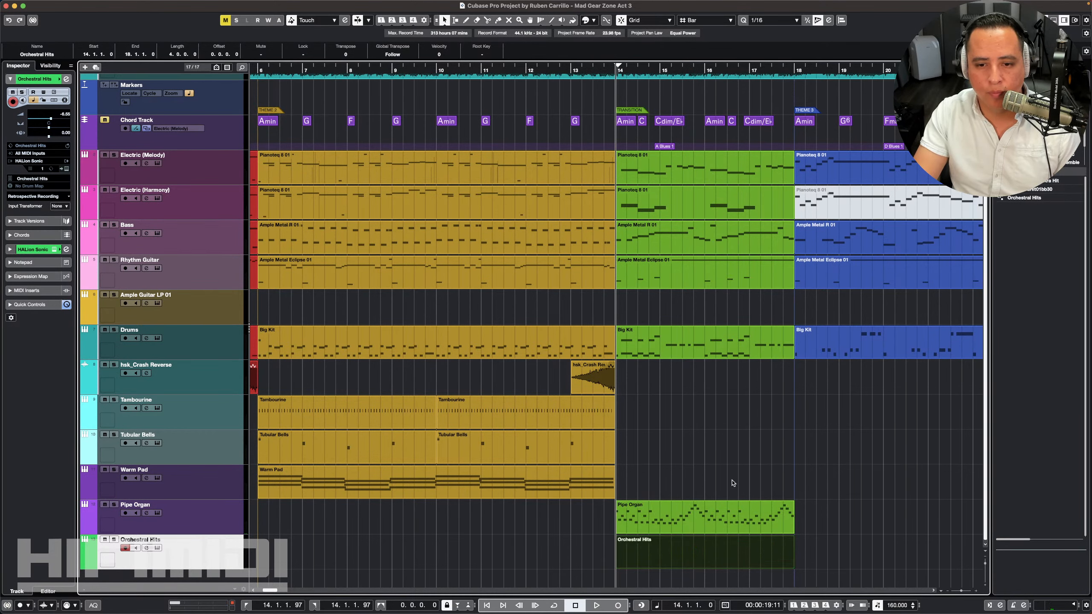
Step: Open the Orchestral Hits part for note editing and repeatedly audition the start of the TRANSITION section from bar 14
double_click(680, 550)
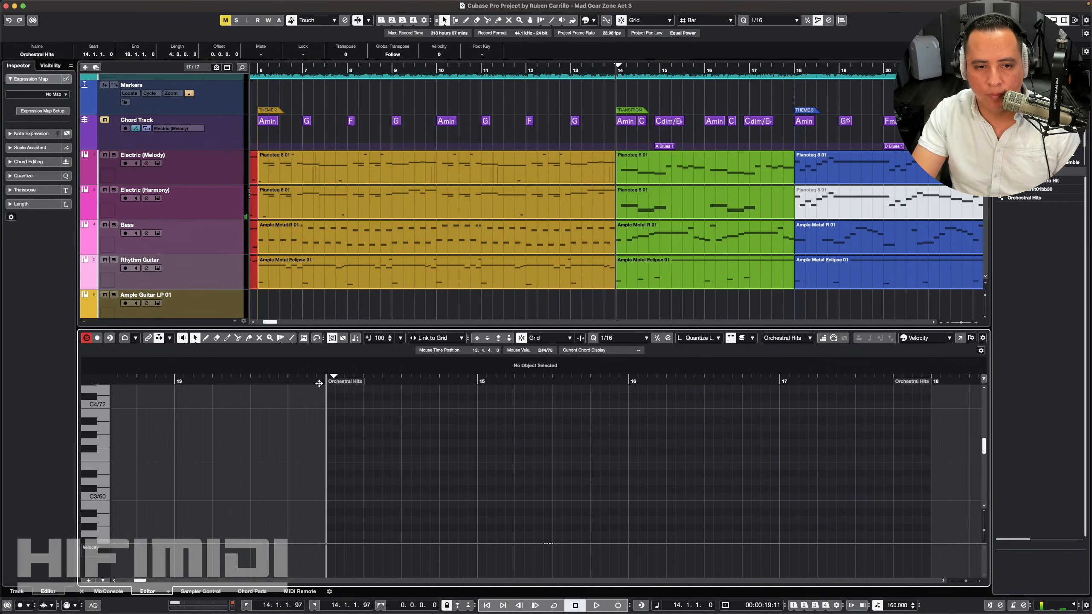
key(space)
key(space)
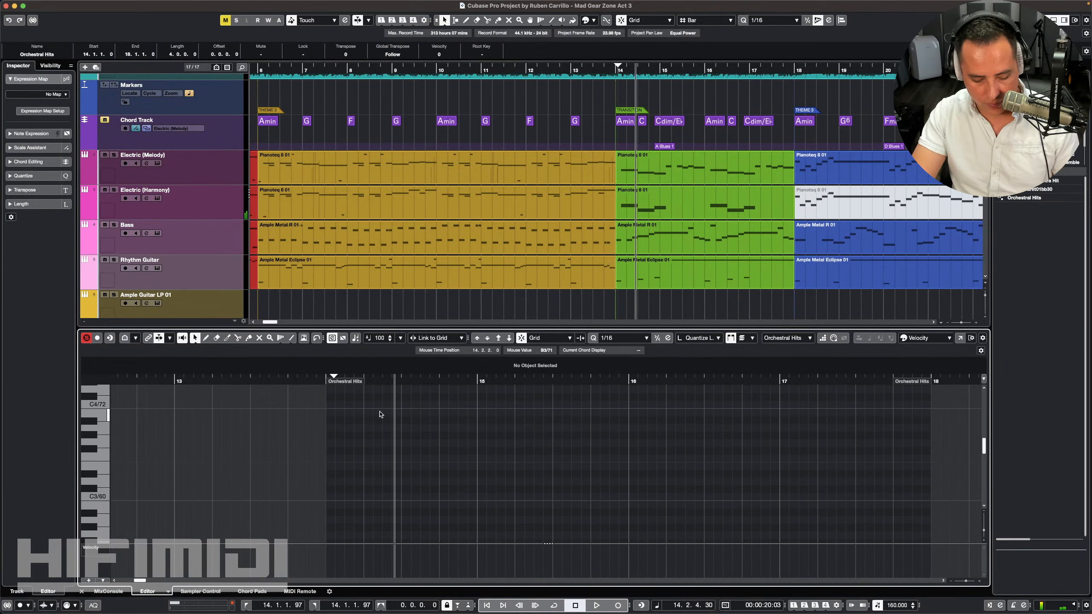
key(space)
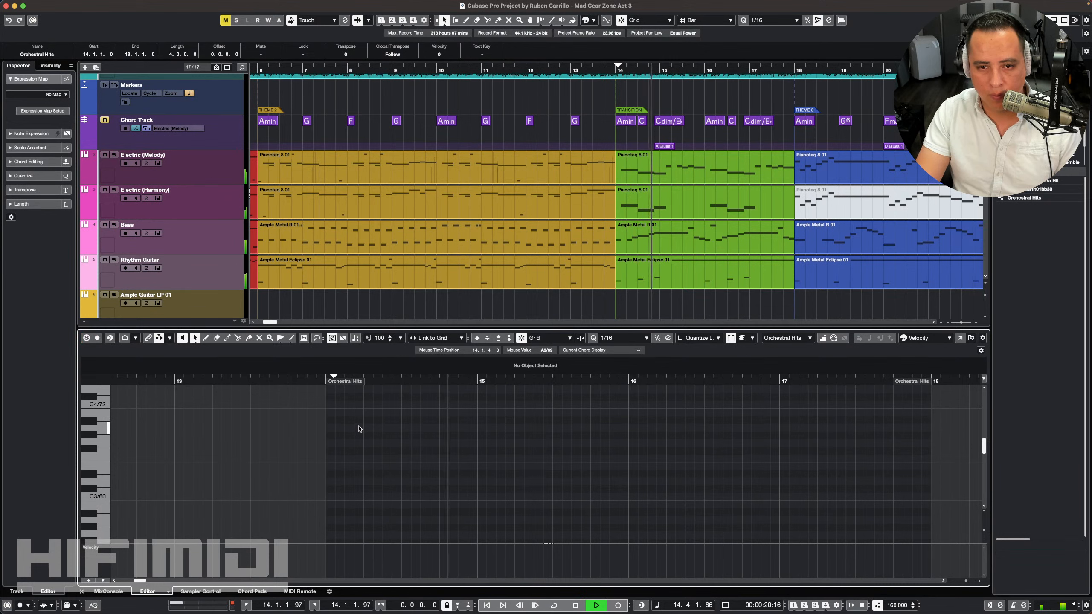
key(space)
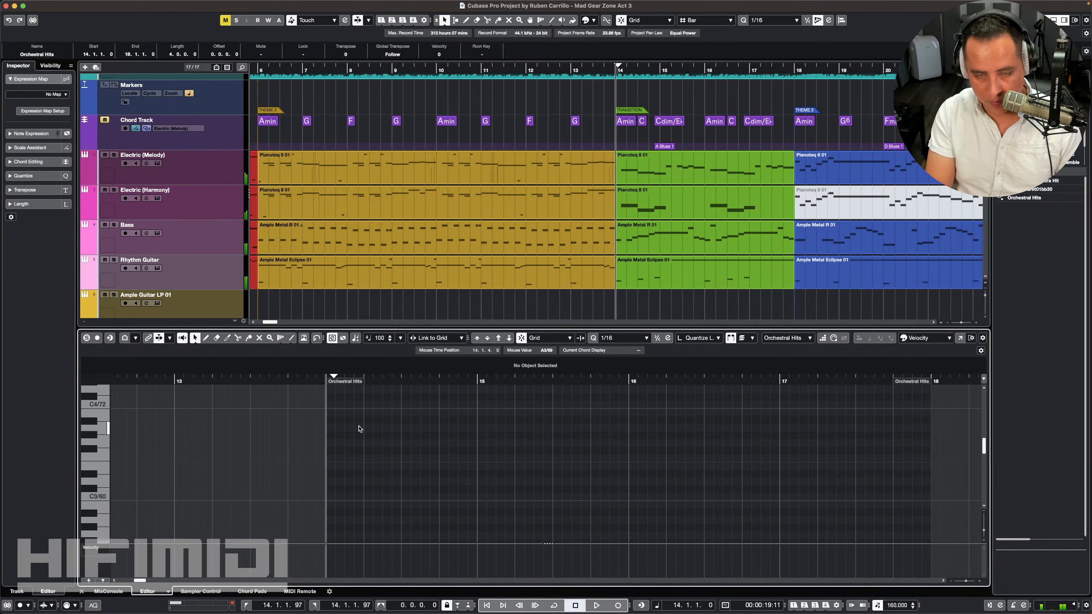
key(space)
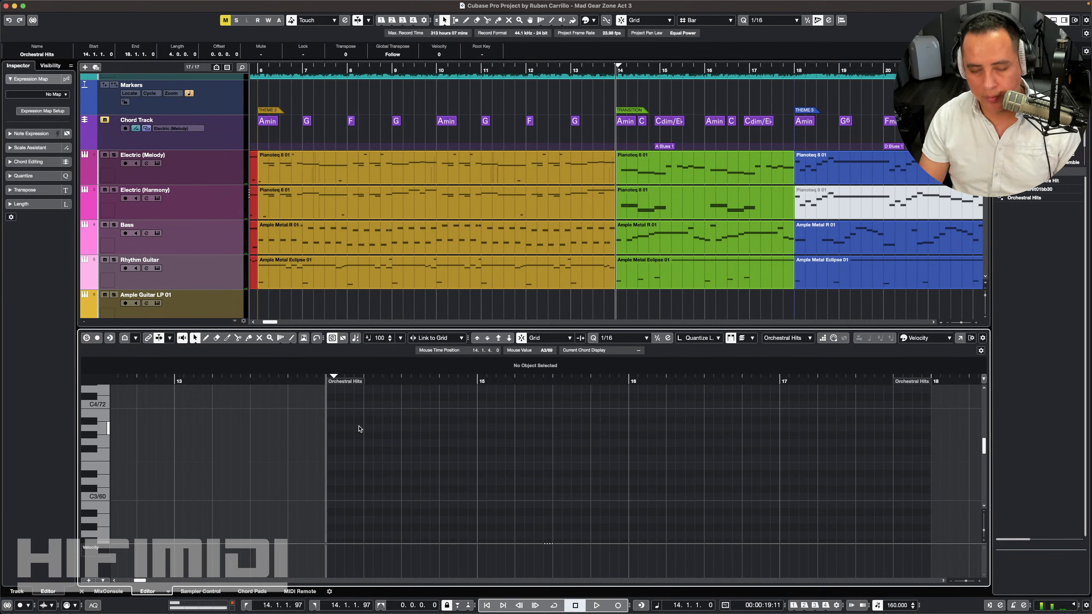
key(space)
key(space)
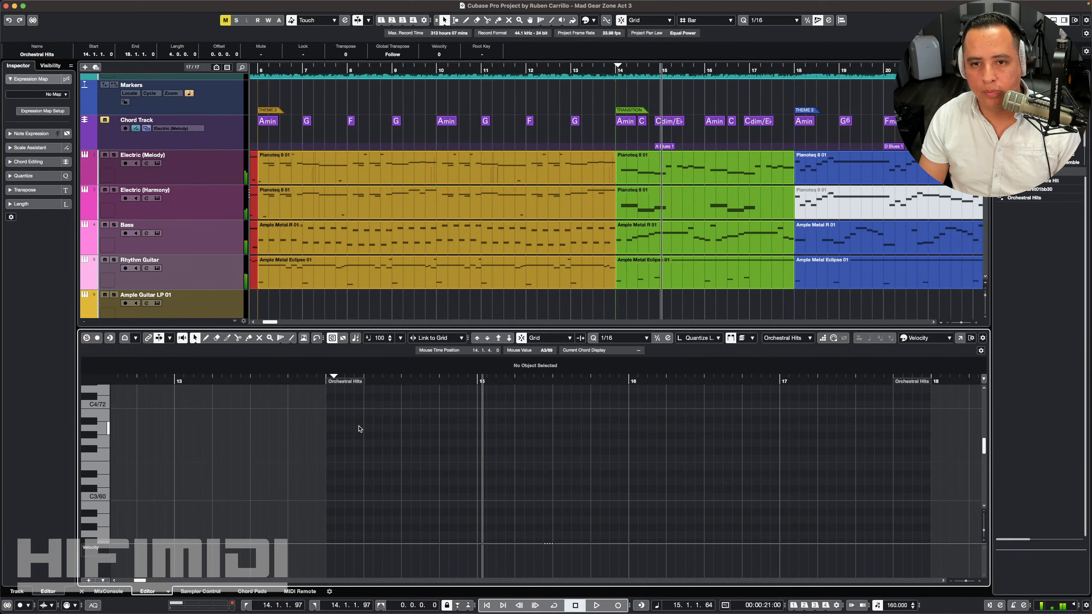
key(space)
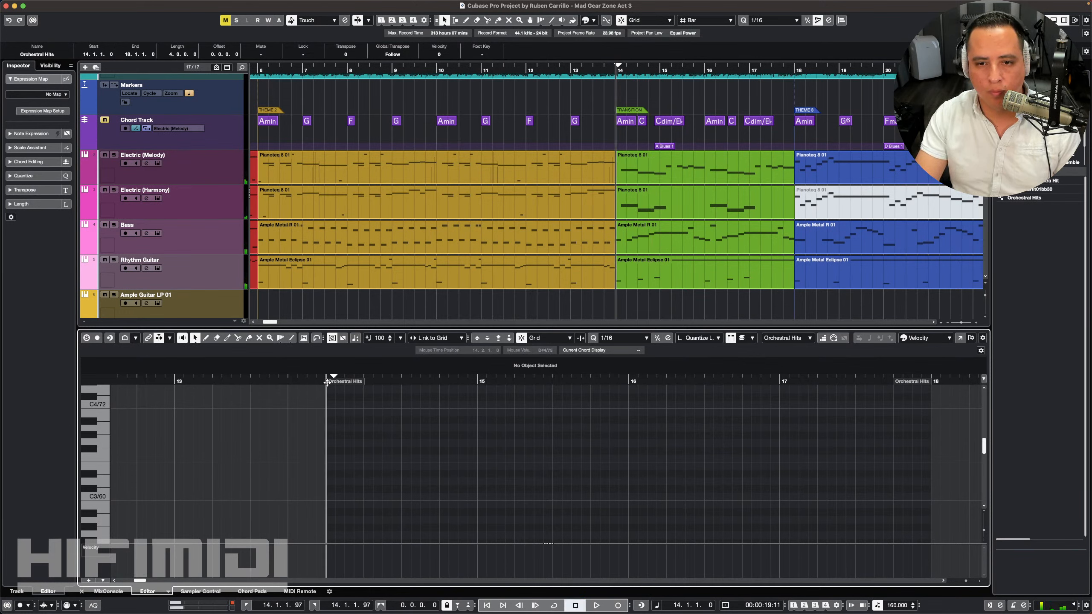
key(space)
key(space)
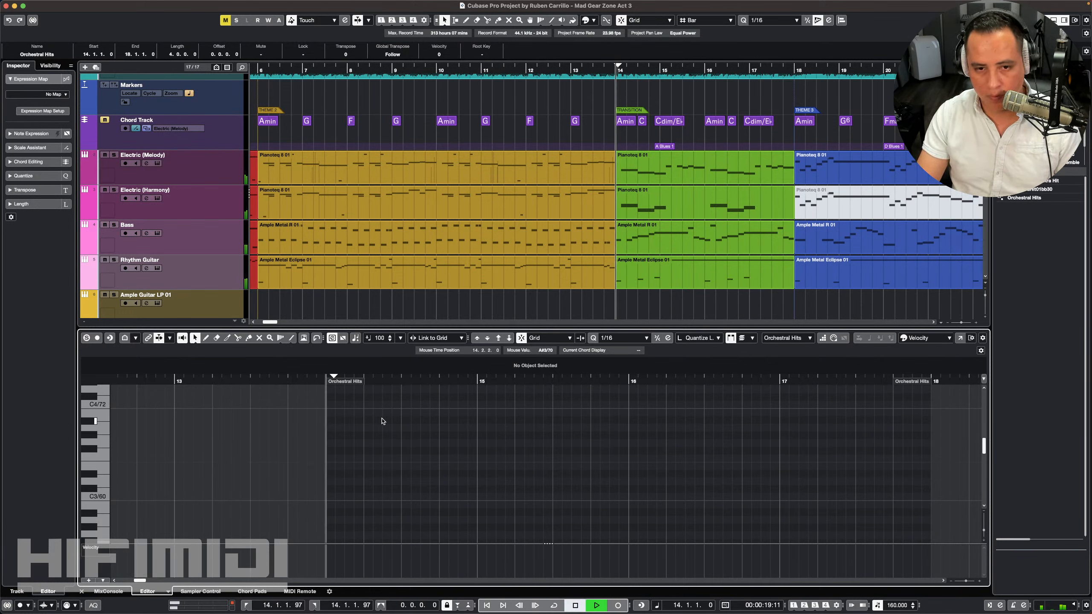
key(space)
Step: Examine the note timing of the TRANSITION drum part while playing from bar 14, comparing it with the Orchestral Hits part
scroll(637, 214, down, 5)
click(645, 186)
scroll(387, 447, down, 5)
click(332, 504)
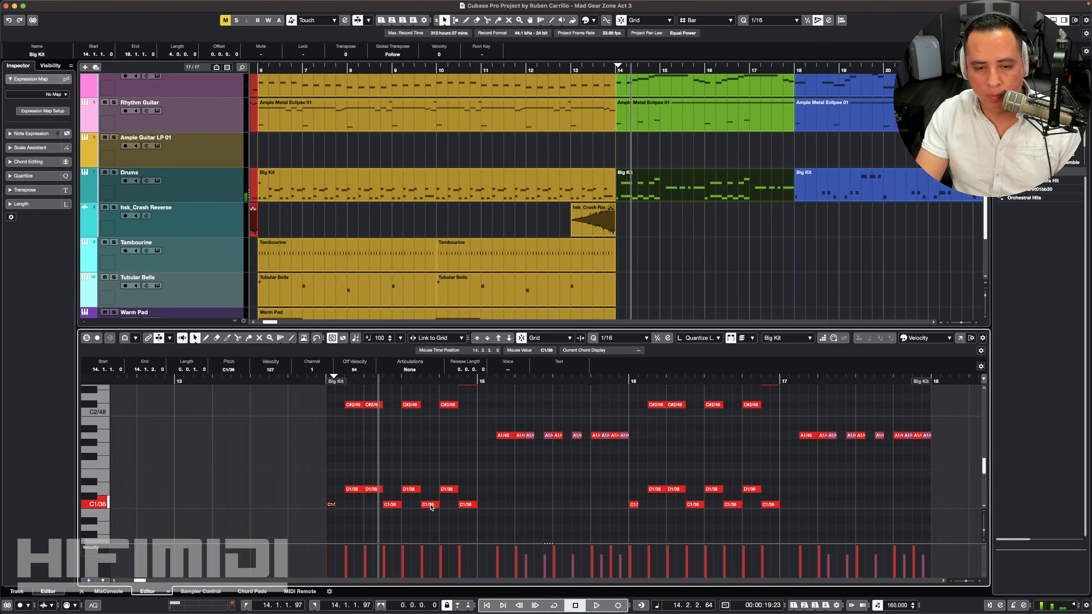
key(space)
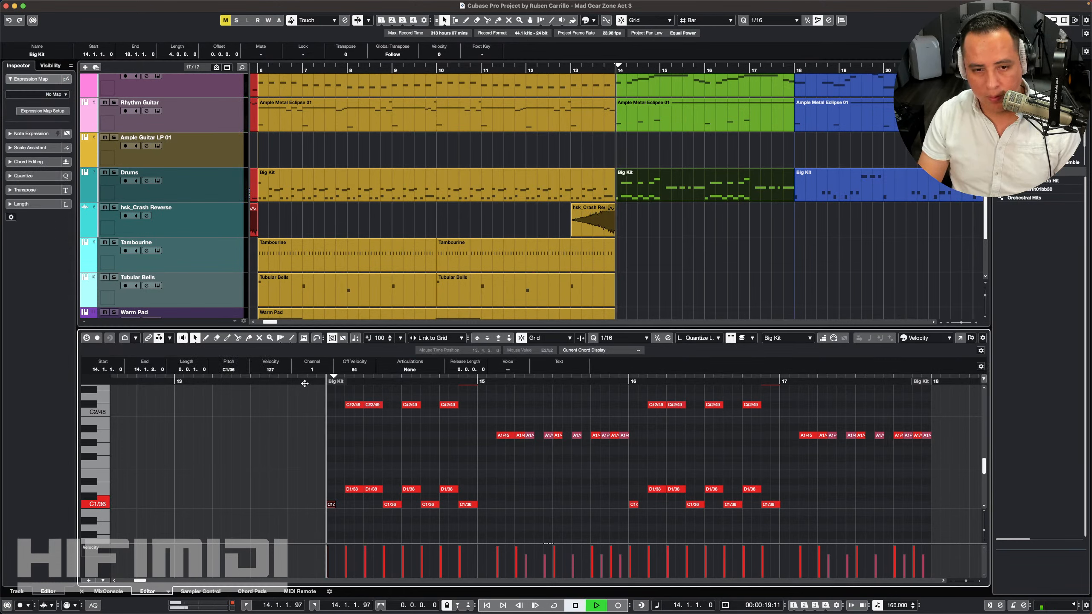
key(space)
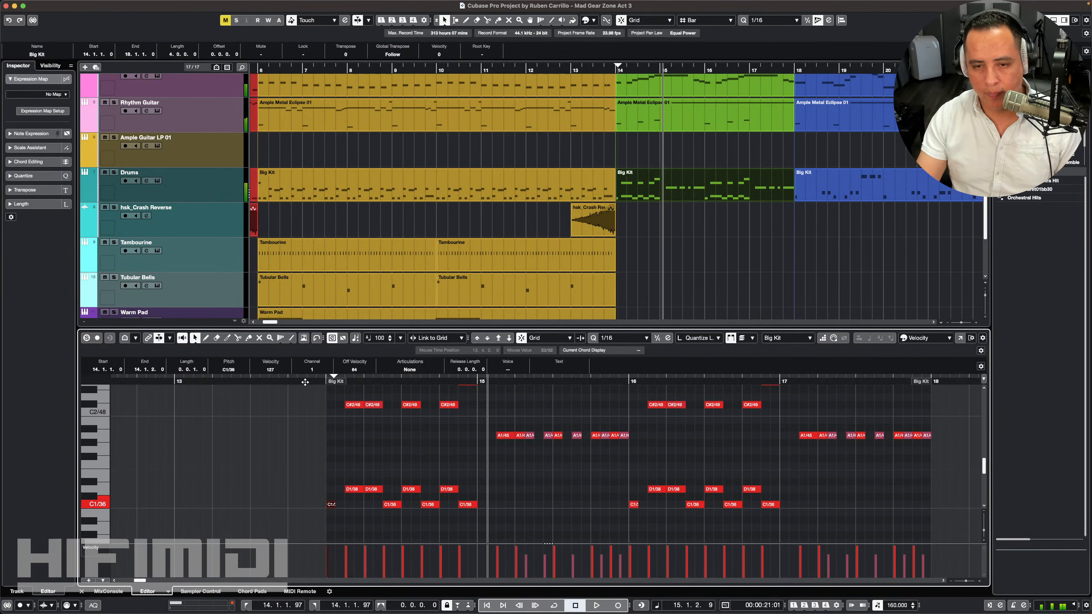
scroll(643, 273, down, 3)
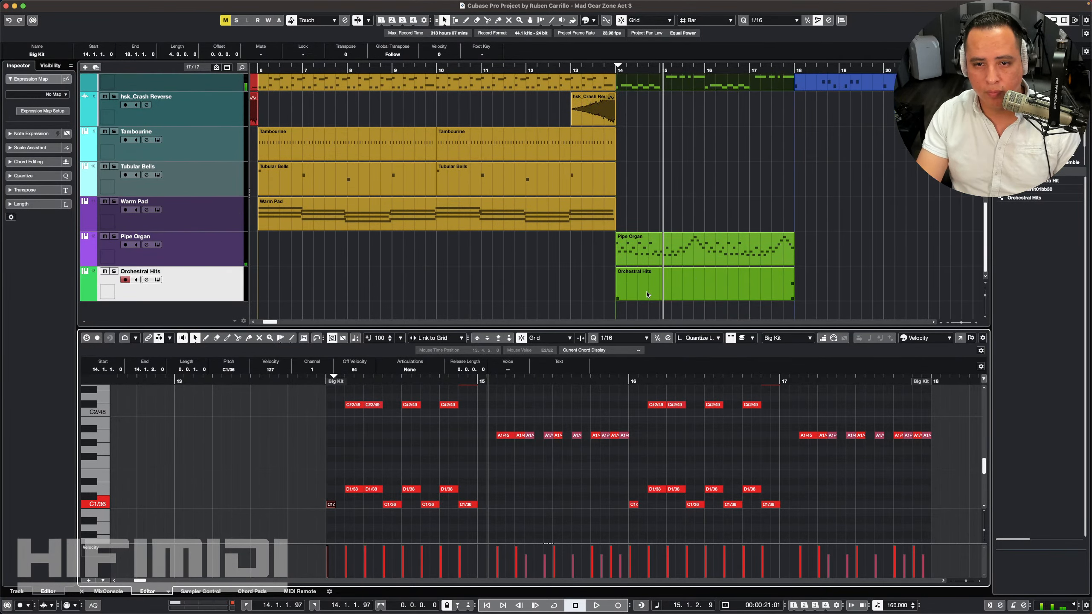
click(644, 275)
scroll(705, 215, up, 2)
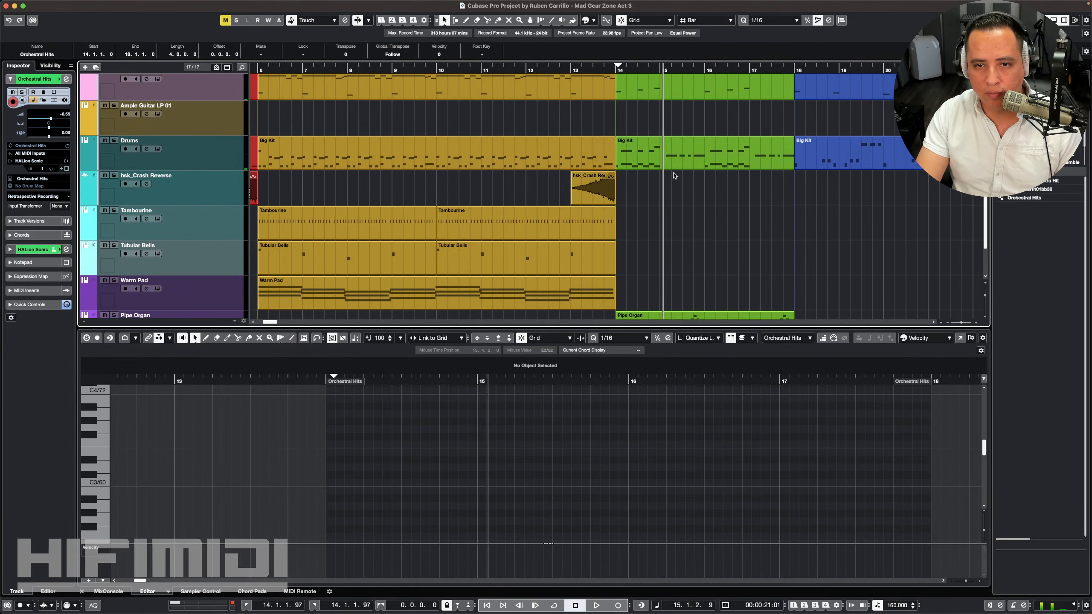
click(677, 163)
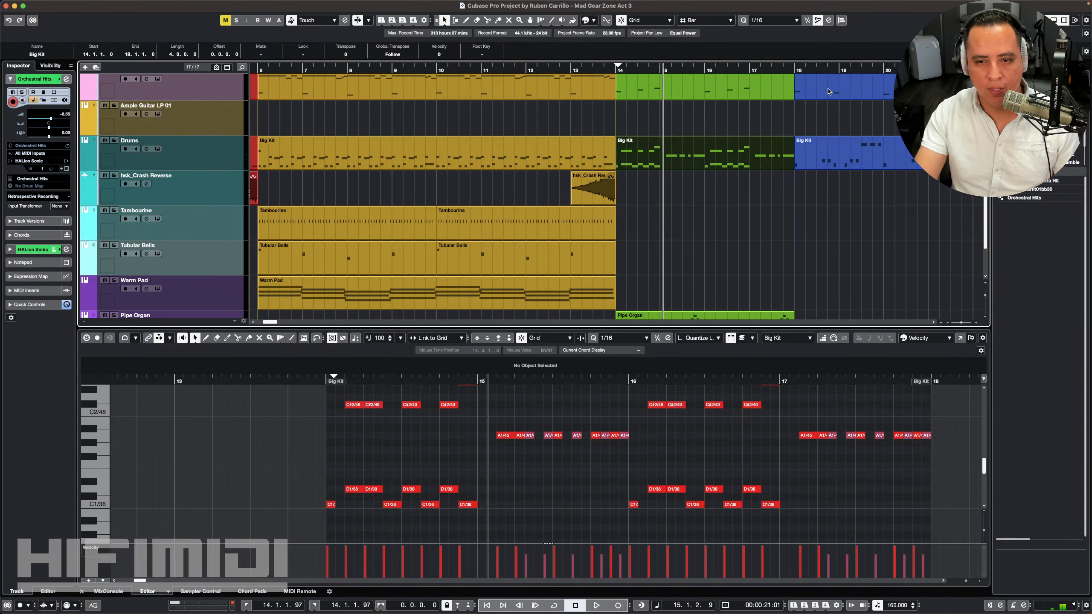
Step: Reopen the Orchestral Hits part and draw A3 at 14.1.1, G3 at 14.2.3 and 14.3.3, and F#3 at 14.4.3
key(super+alt+e)
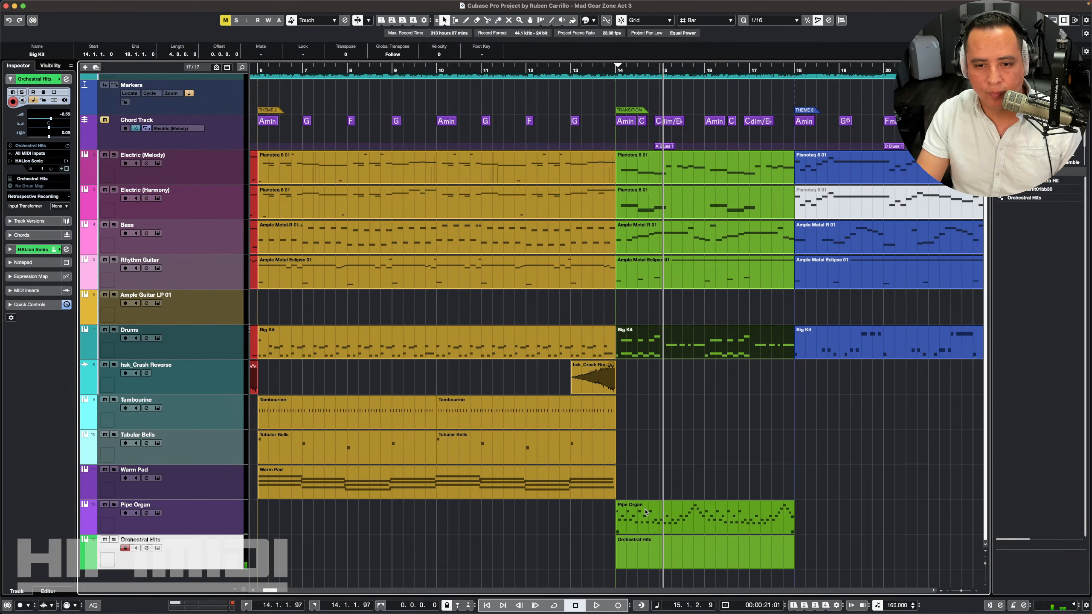
click(644, 557)
double_click(644, 557)
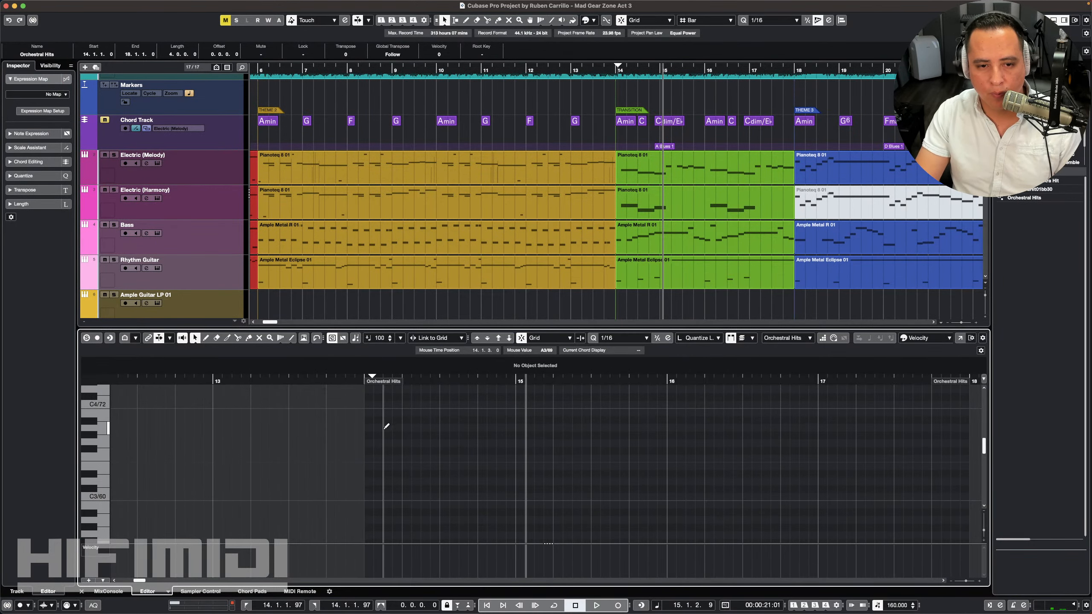
click(371, 427)
click(423, 443)
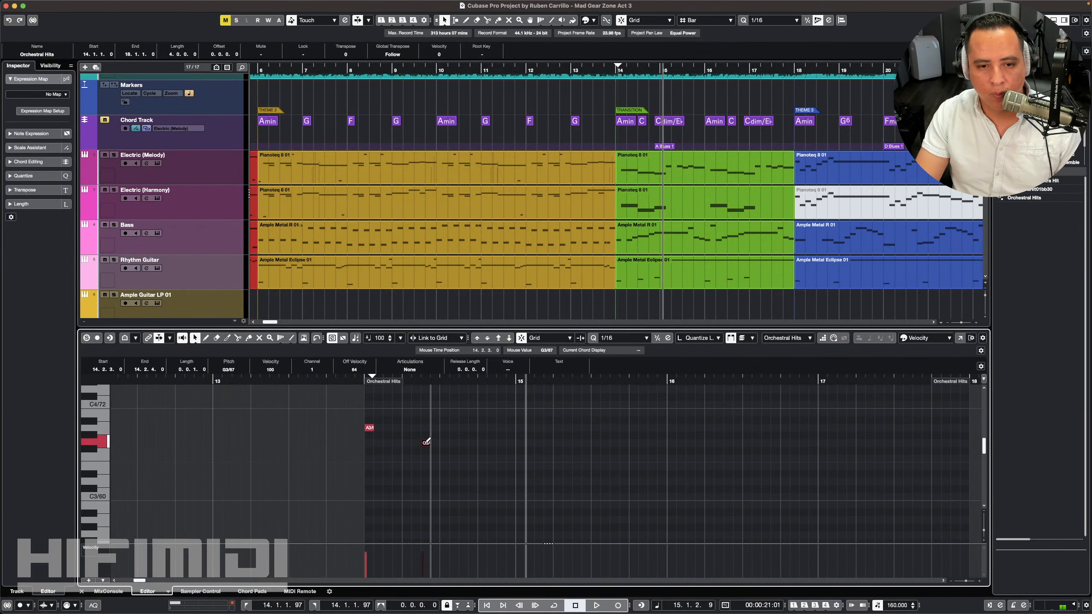
click(462, 444)
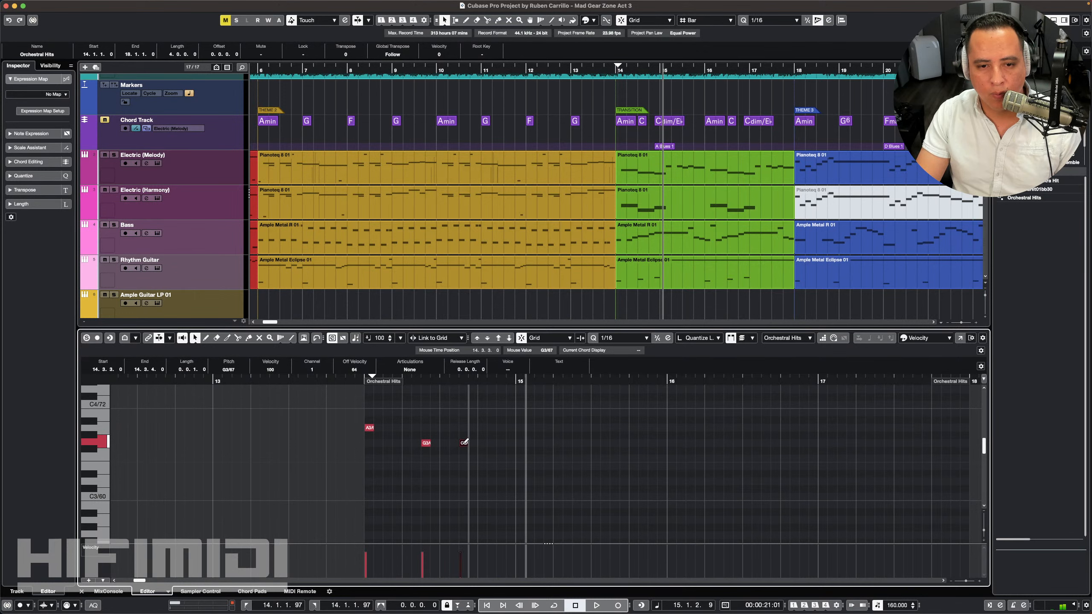
click(498, 450)
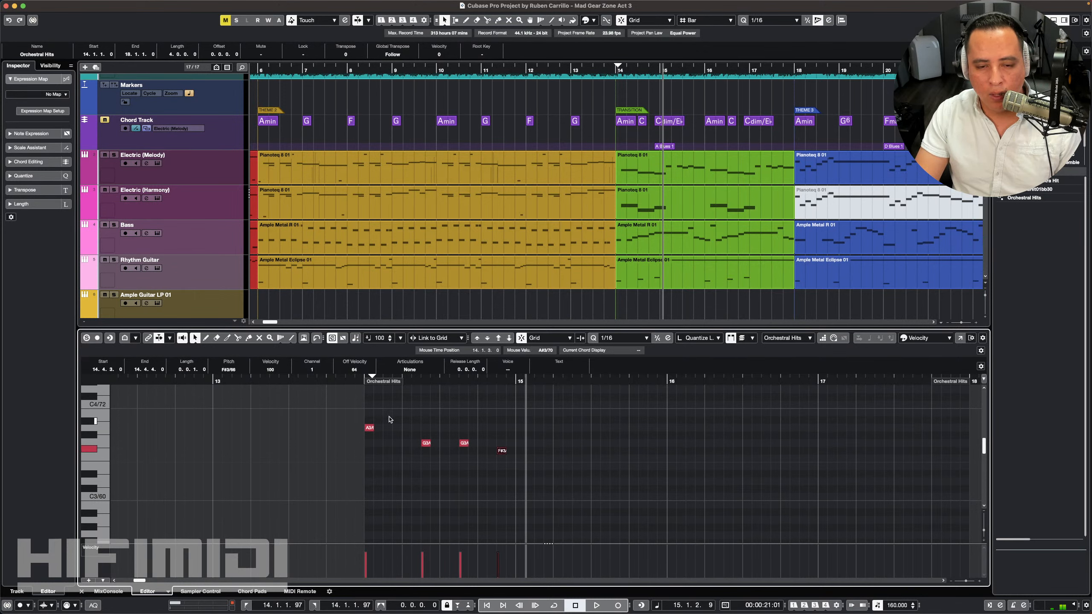
Step: Lengthen all four orchestral hit notes to 0.1.2.0 and remove the overlaps between them
drag(369, 416, 554, 454)
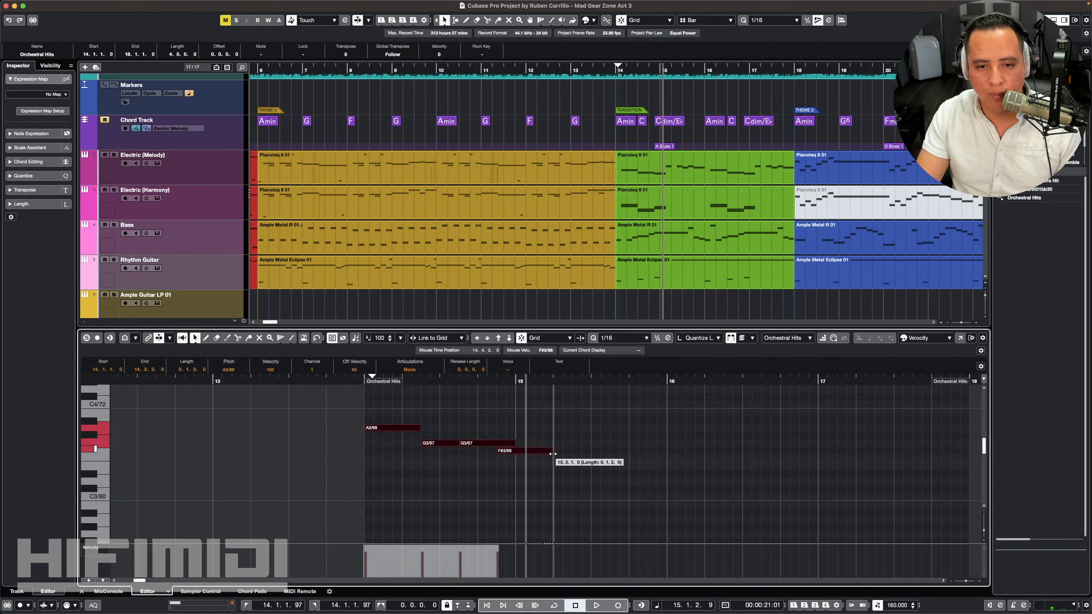
drag(371, 407, 515, 484)
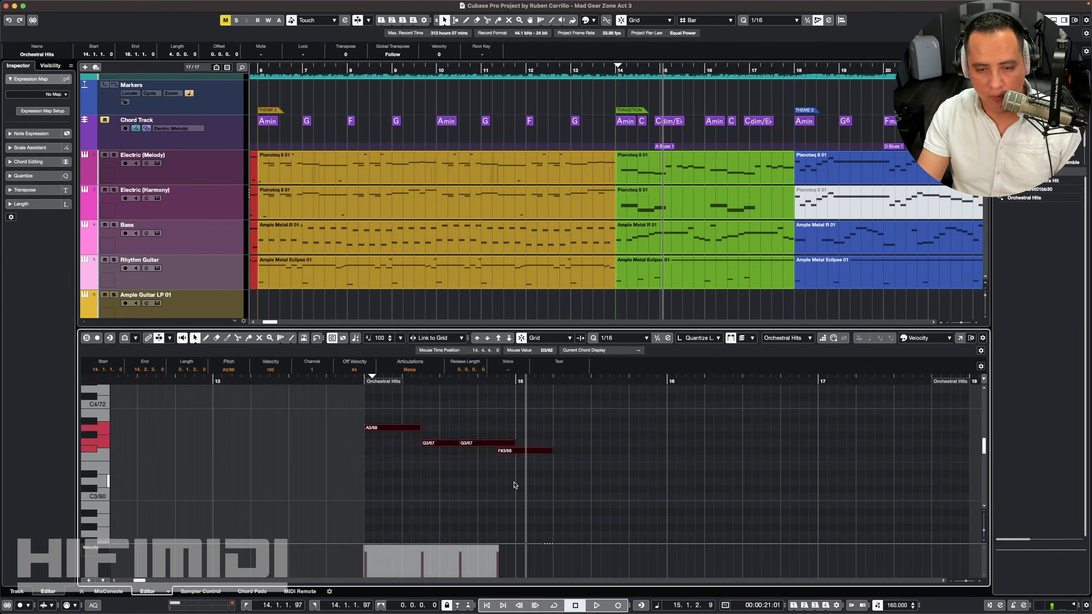
key(alt+o)
click(485, 420)
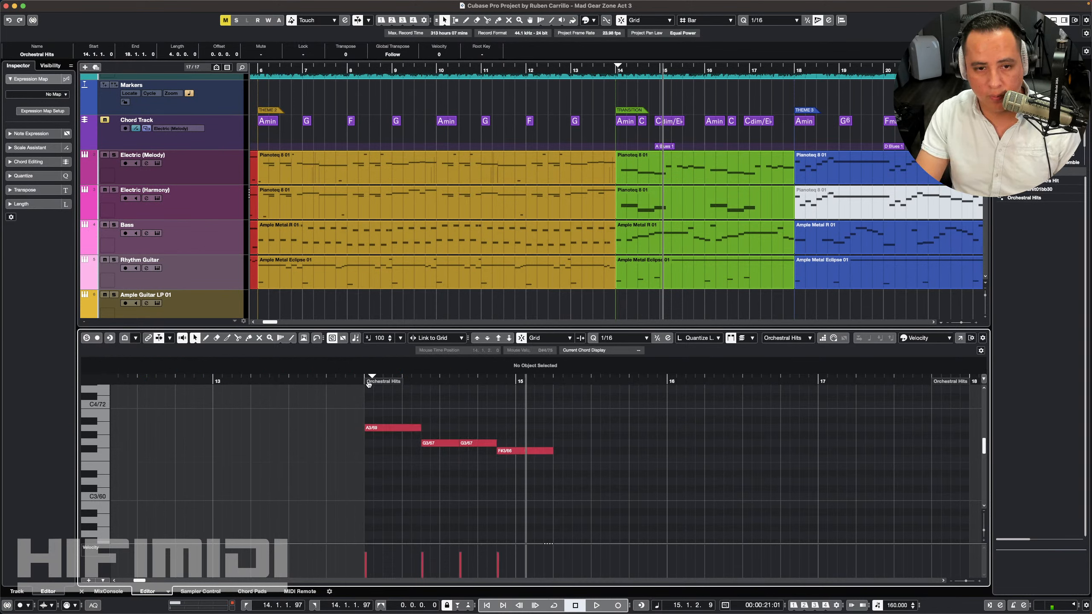
Step: Duplicate the four orchestral hit notes so the pattern repeats from bar 16, audition it, and close the note editor
key(space)
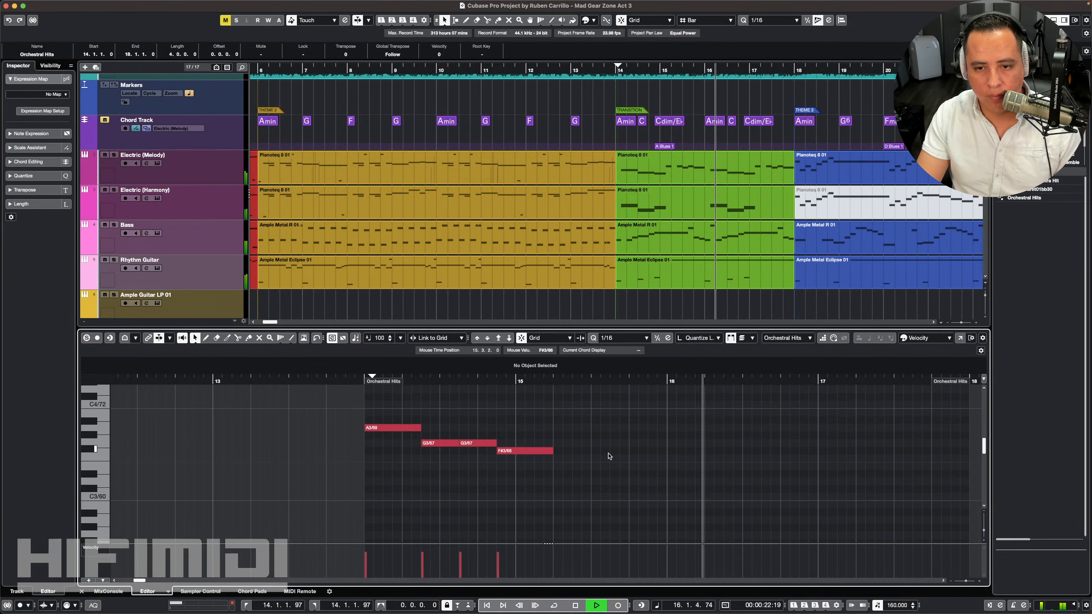
key(space)
drag(387, 406, 593, 514)
drag(383, 428, 687, 430)
click(644, 433)
click(365, 379)
key(space)
key(space)
key(Return)
click(702, 495)
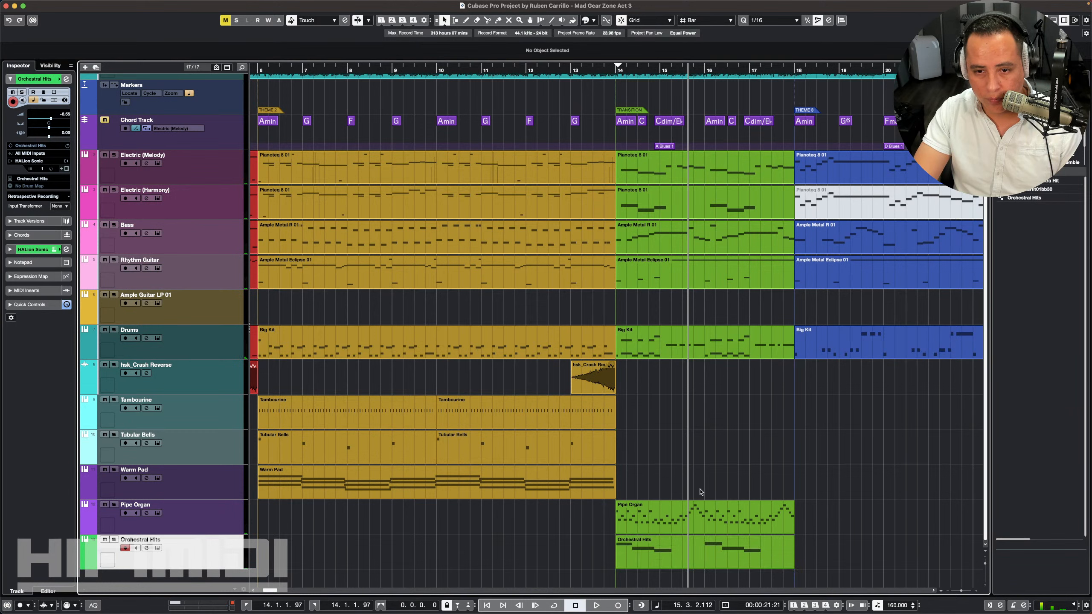
Step: Lower the Orchestral Hits track volume to -16.1 and audition the TRANSITION section from bar 14
click(611, 71)
key(KP_Subtract)
key(KP_Subtract)
key(KP_Add)
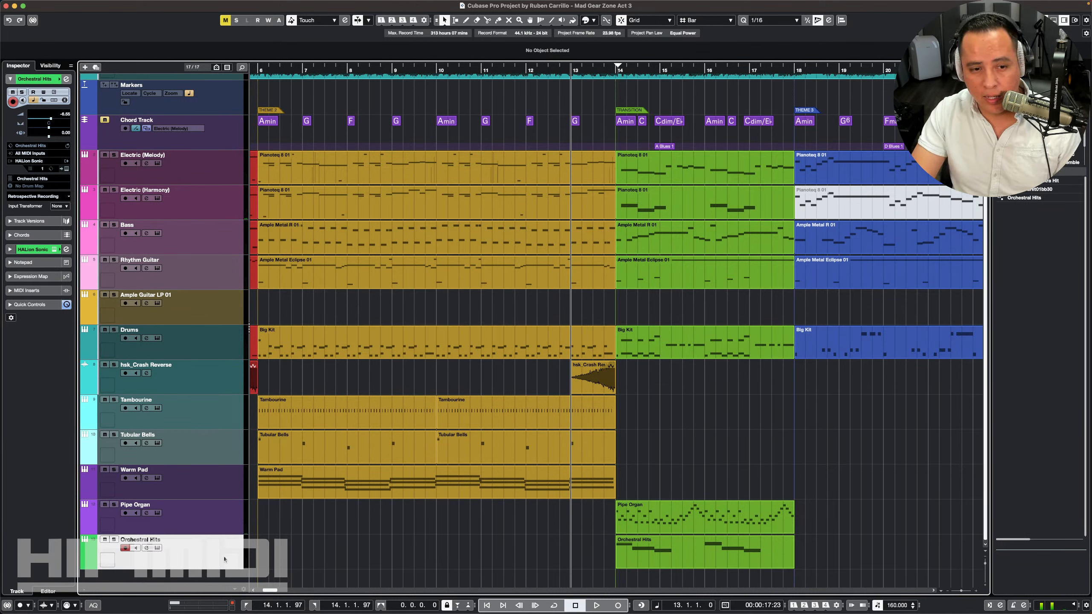
click(229, 529)
click(227, 545)
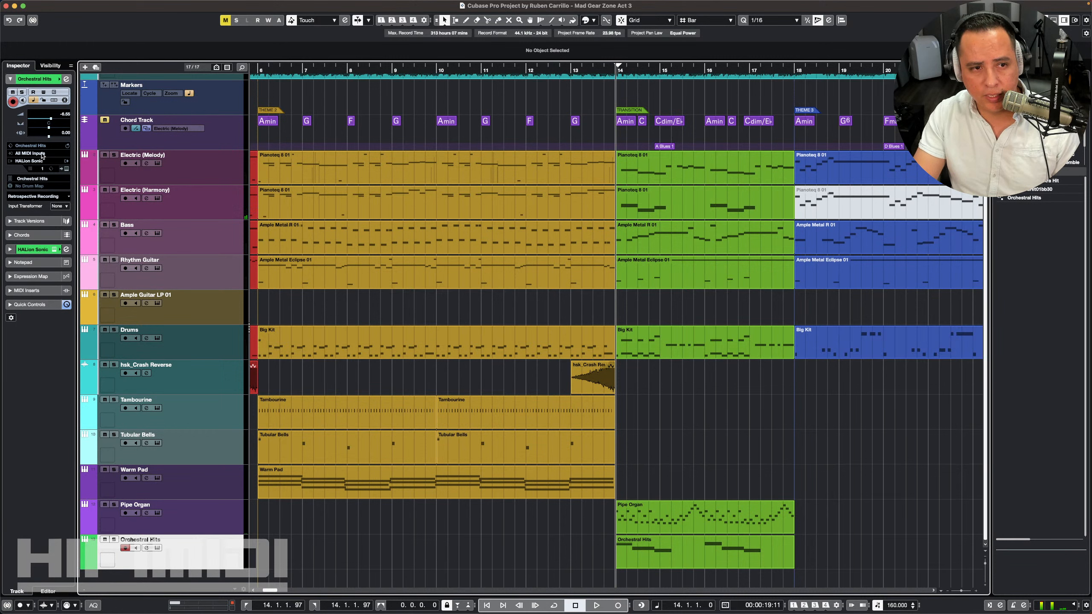
click(35, 249)
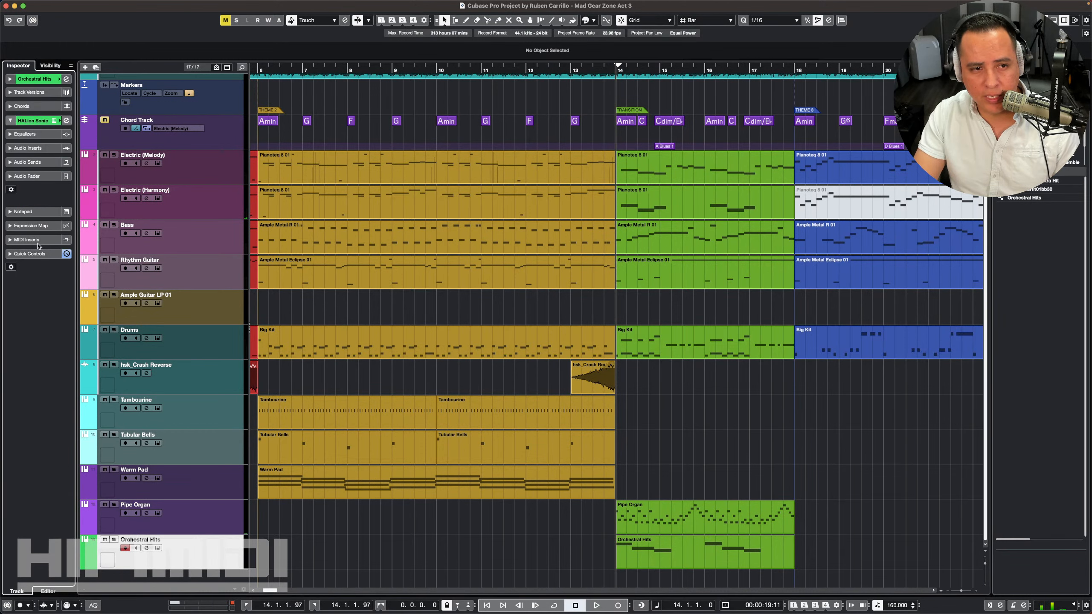
click(39, 134)
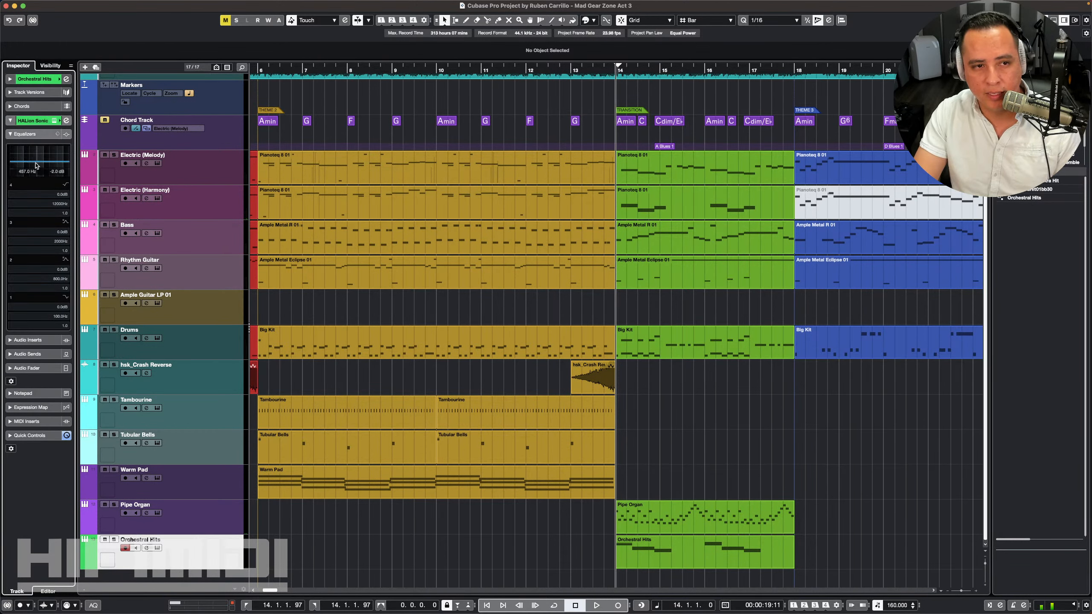
click(34, 79)
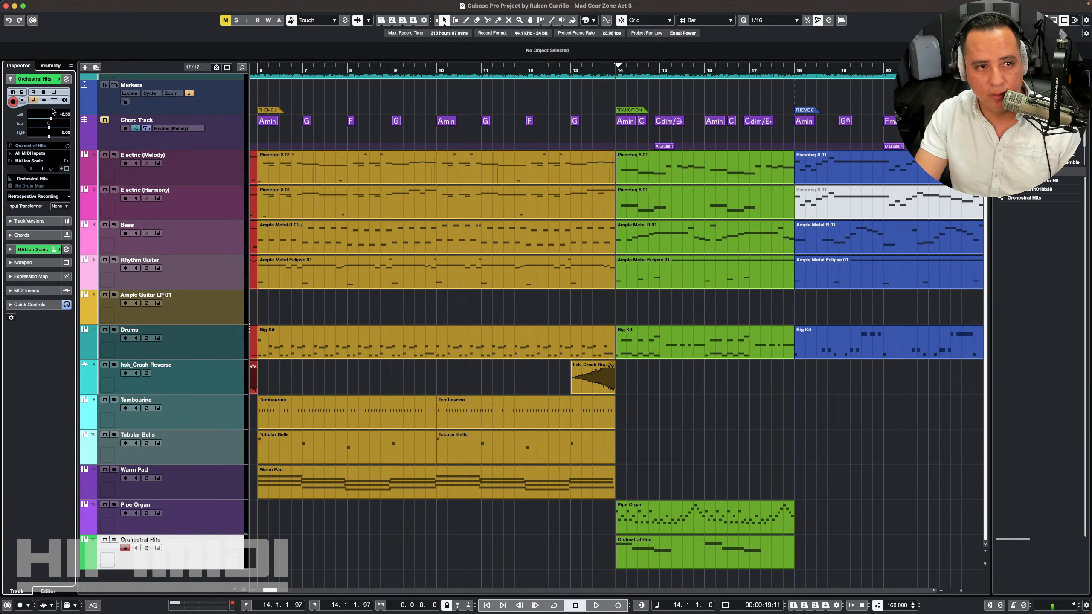
key(space)
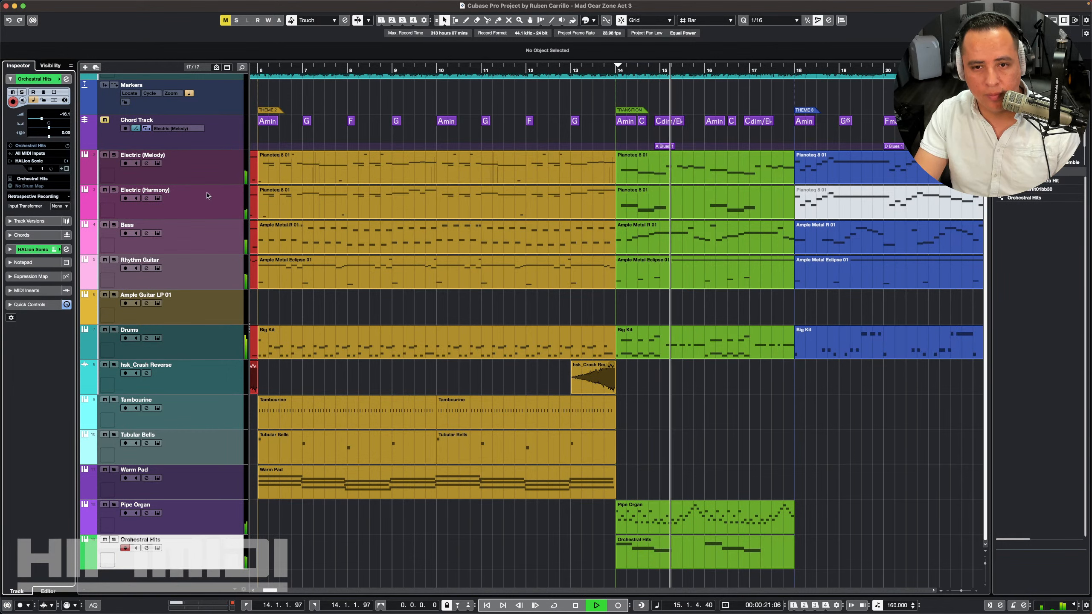
key(space)
key(KP_1)
key(space)
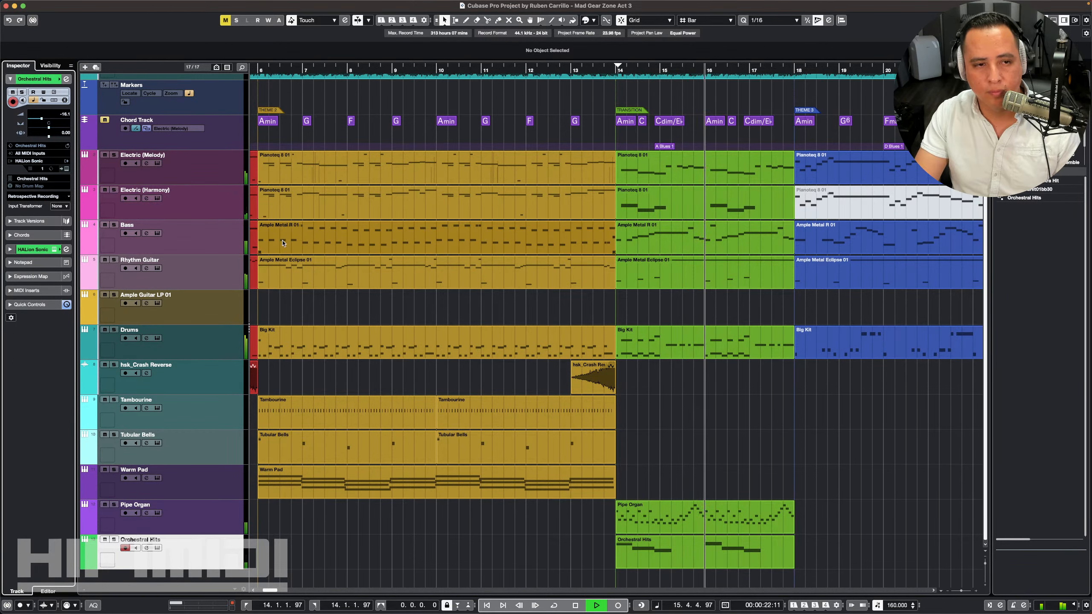
key(space)
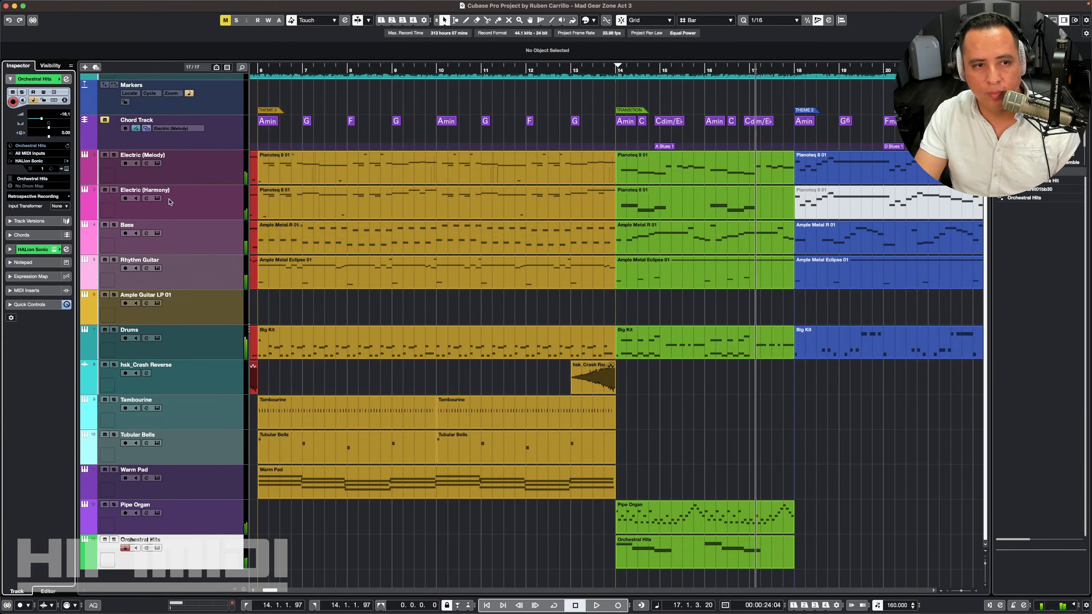
Step: Equalize Orchestral Hits with a 24 dB low-end cut and an 8 dB dip at 1.44 kHz, auditioning the TRANSITION section
click(39, 251)
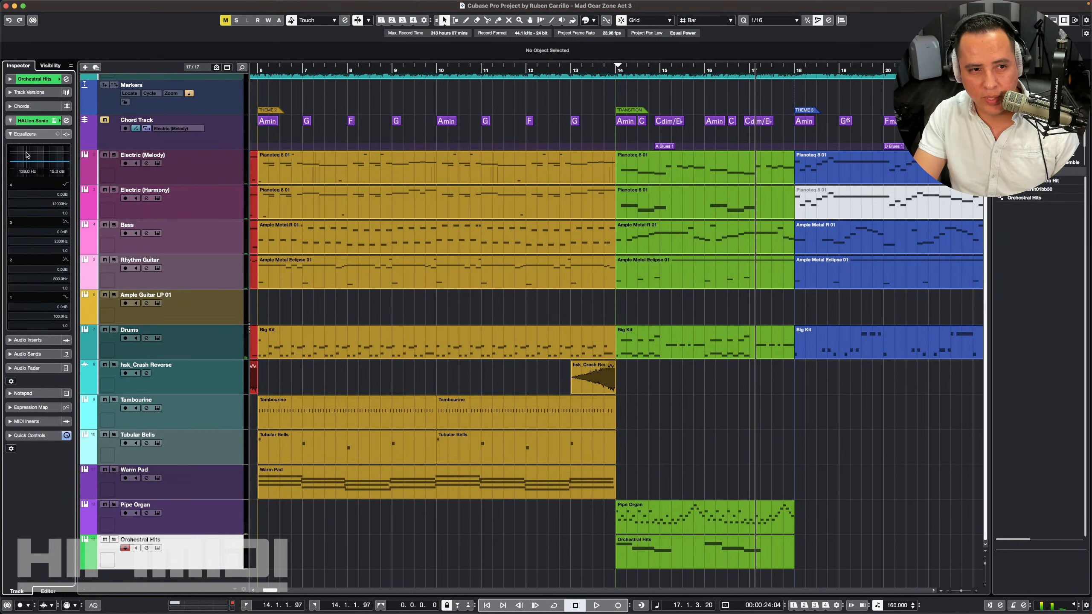
drag(16, 161, 48, 169)
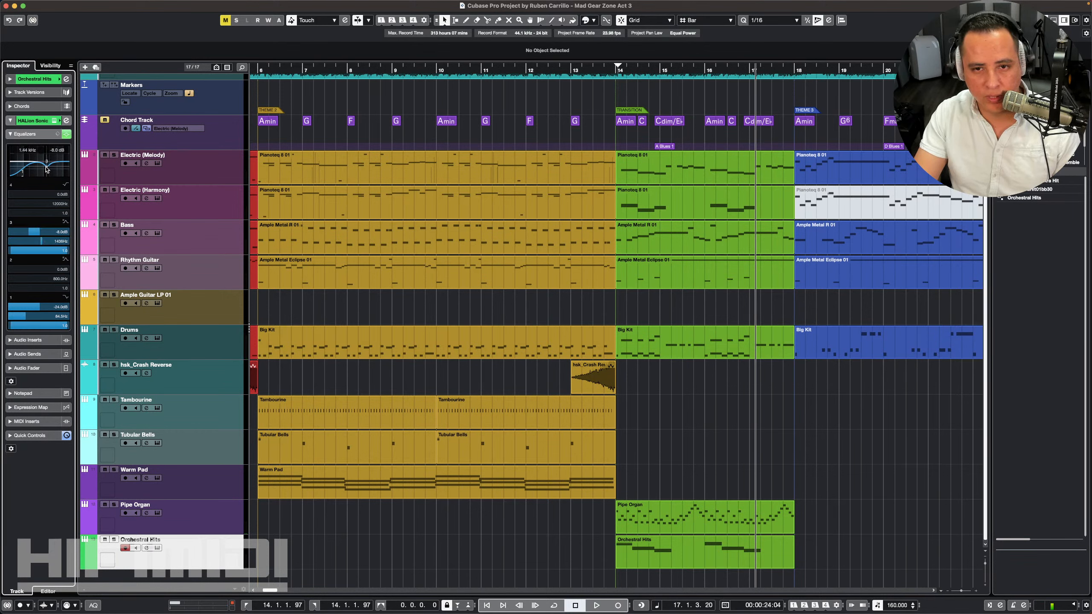
key(space)
key(space)
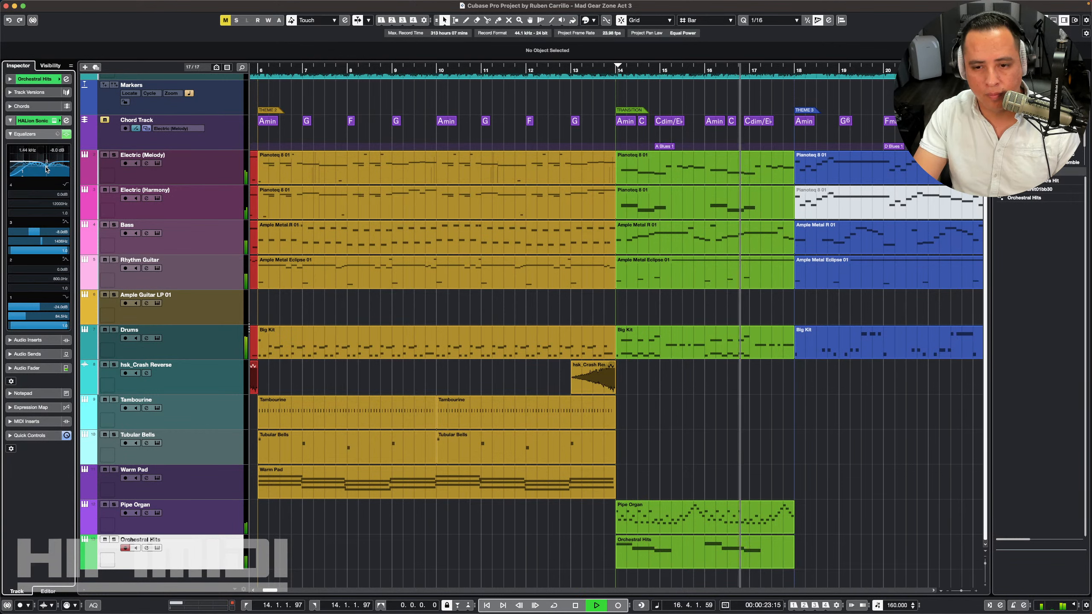
key(space)
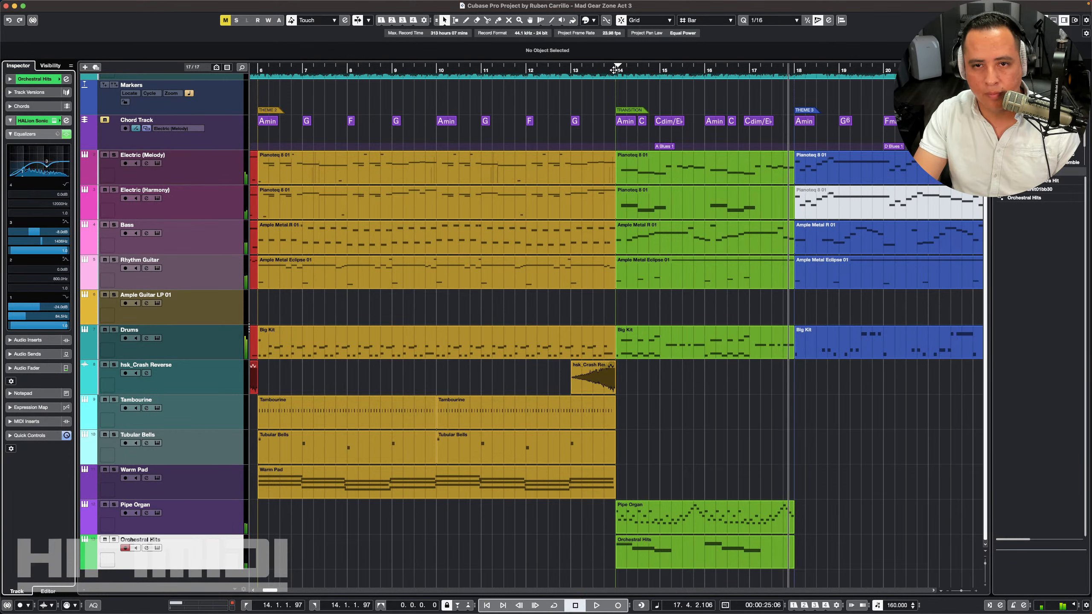
click(616, 120)
key(space)
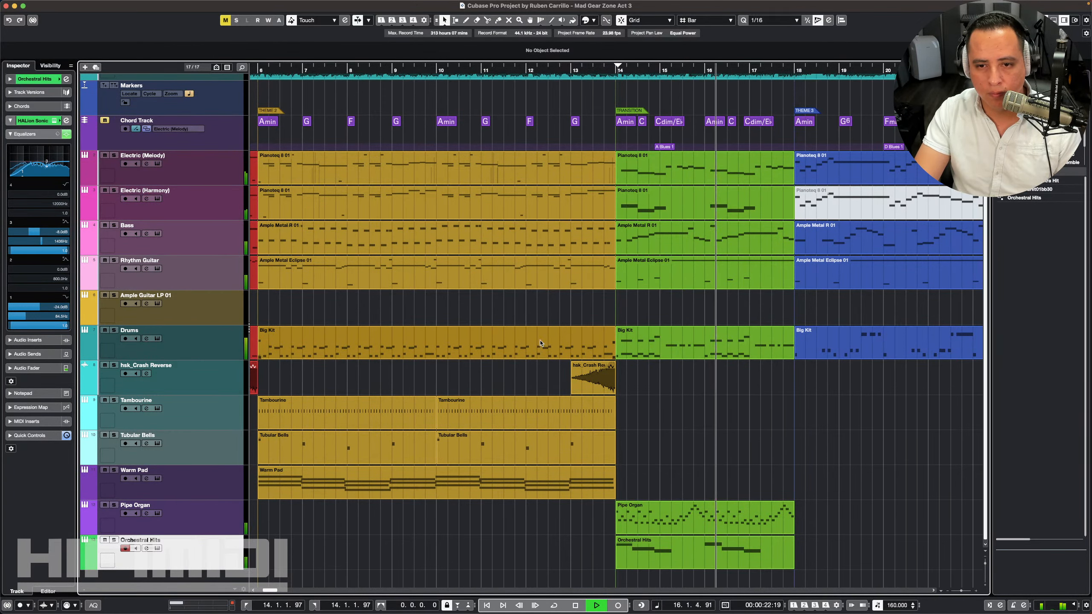
key(space)
key(h)
click(379, 70)
key(space)
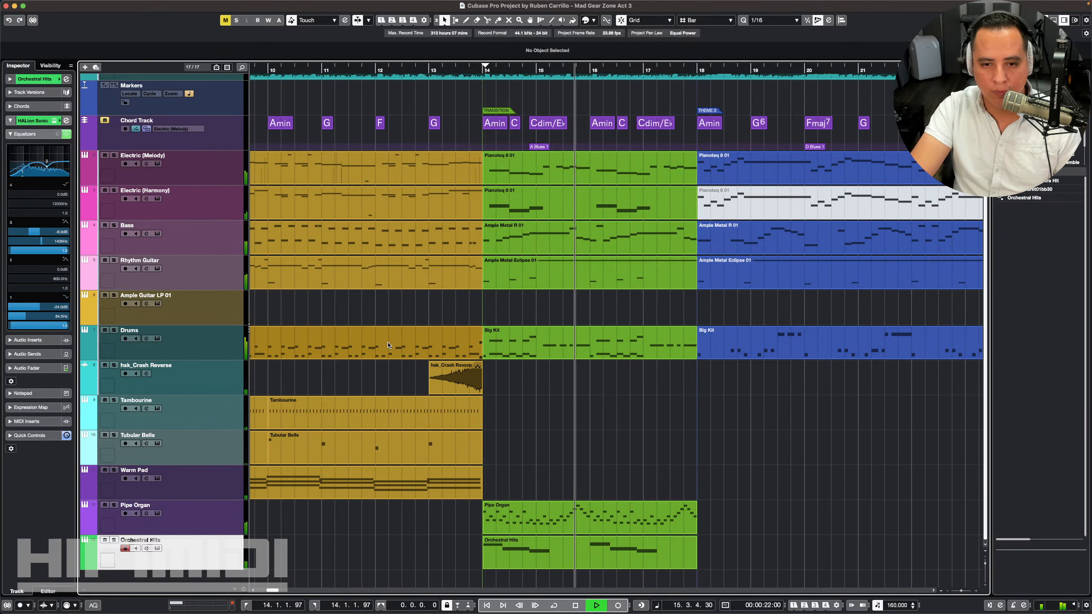
key(space)
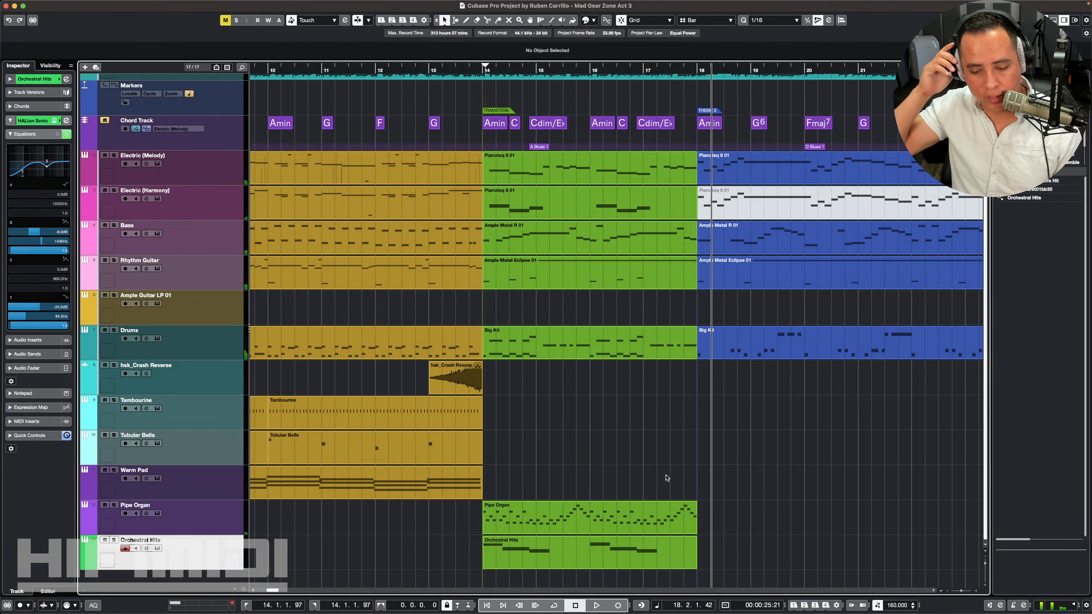
Step: Play the arrangement from bar 2 and boost the Electric (Melody) track's EQ around 1.8 kHz, with auto-scroll following the playback
key(g)
scroll(648, 465, left, 5)
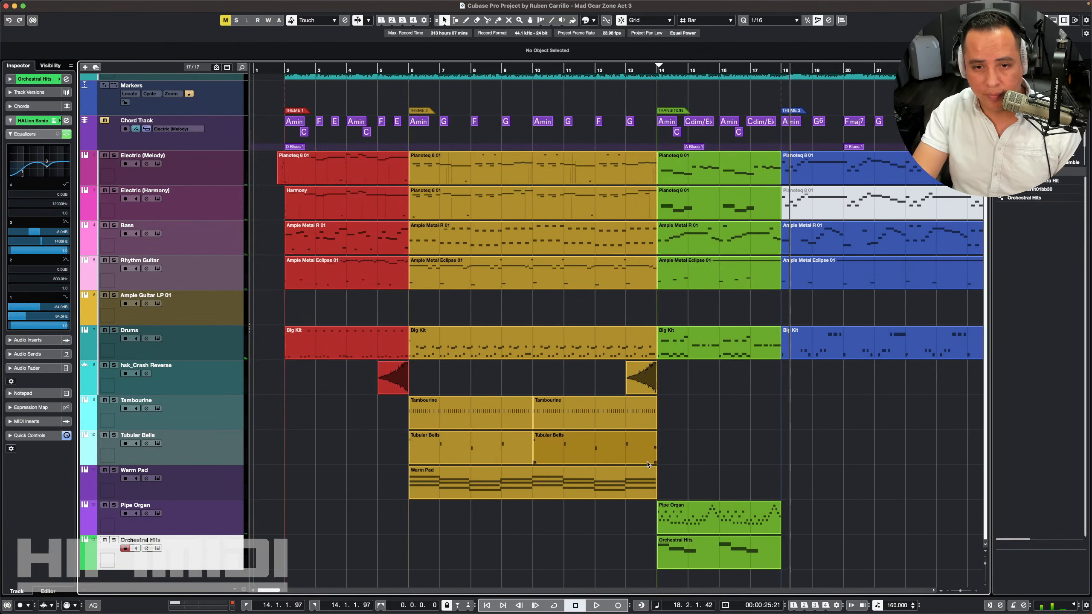
click(272, 67)
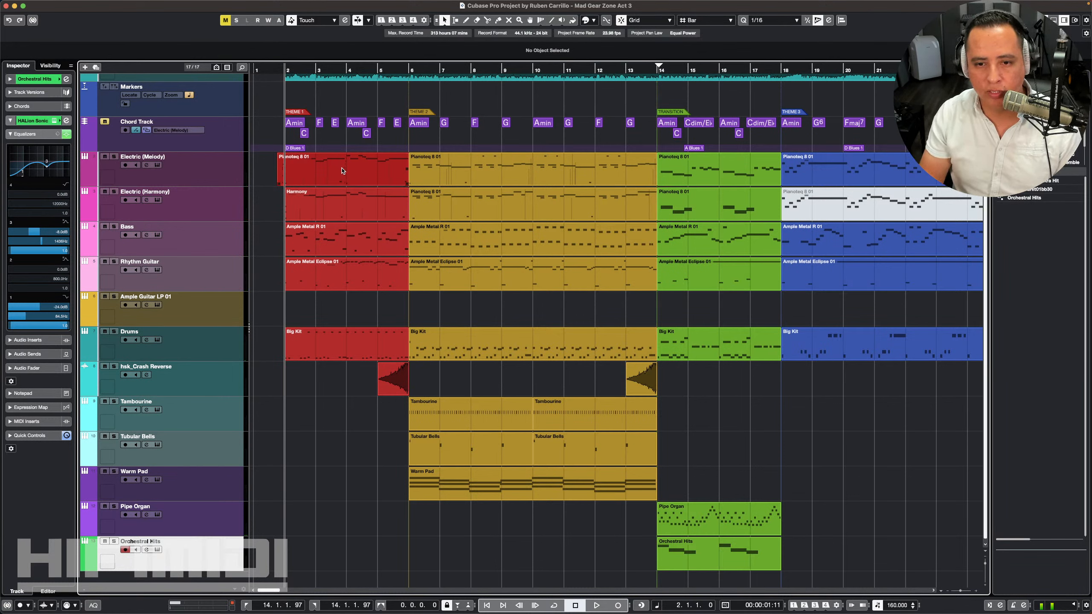
key(space)
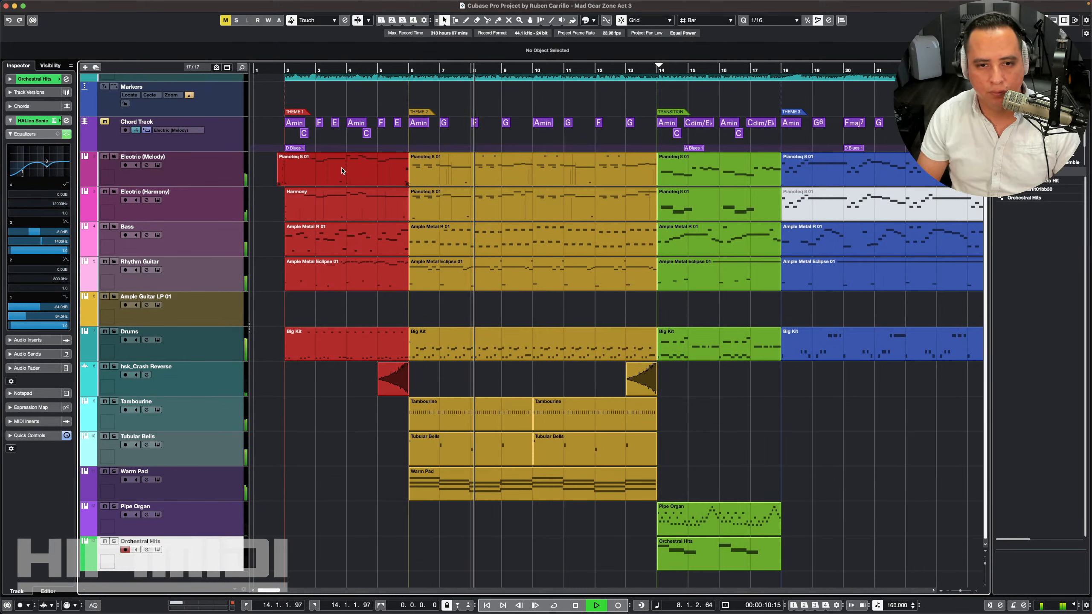
click(220, 175)
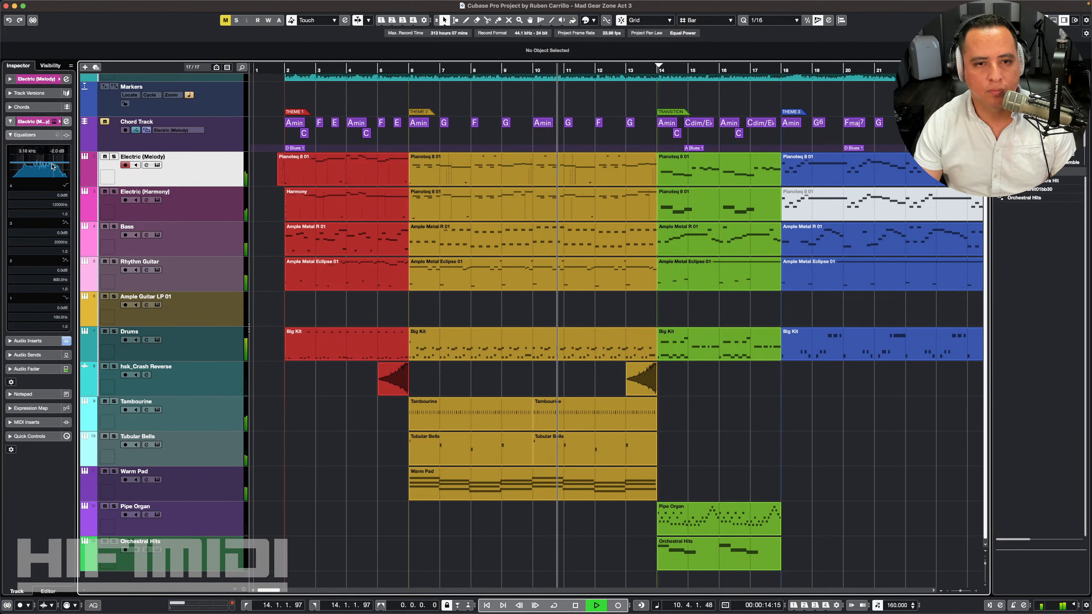
drag(49, 165, 49, 161)
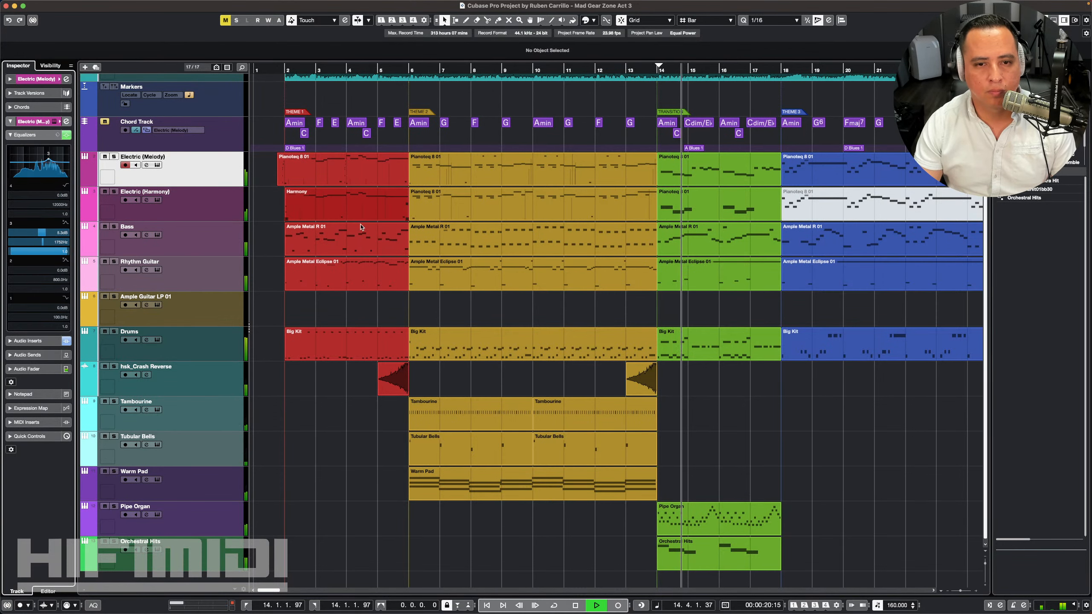
key(f)
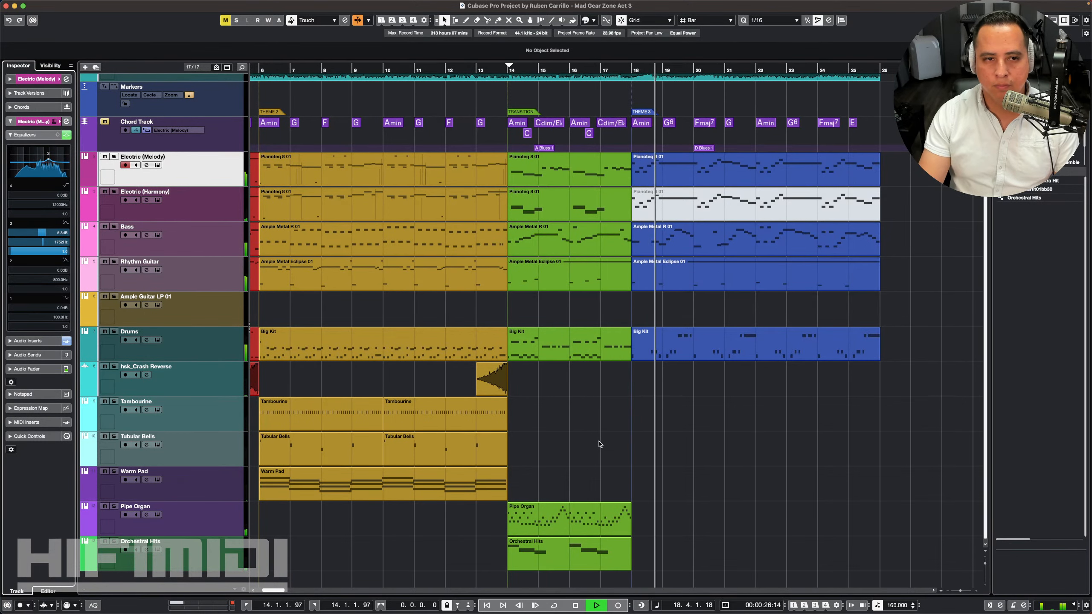
key(space)
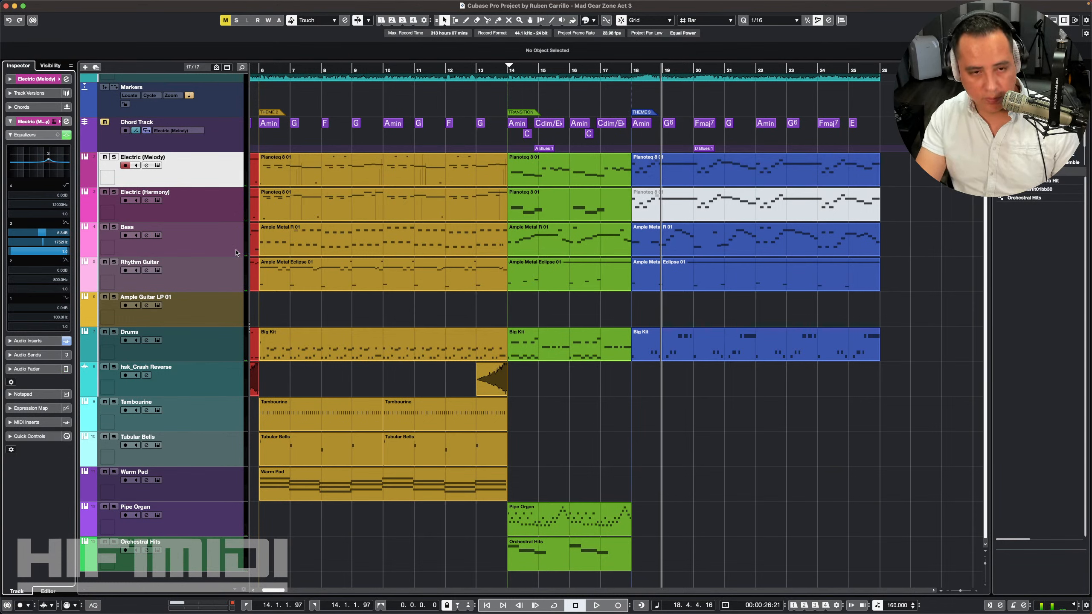
Step: Add one Omnisphere instrument track routed to Stereo Out
key(t)
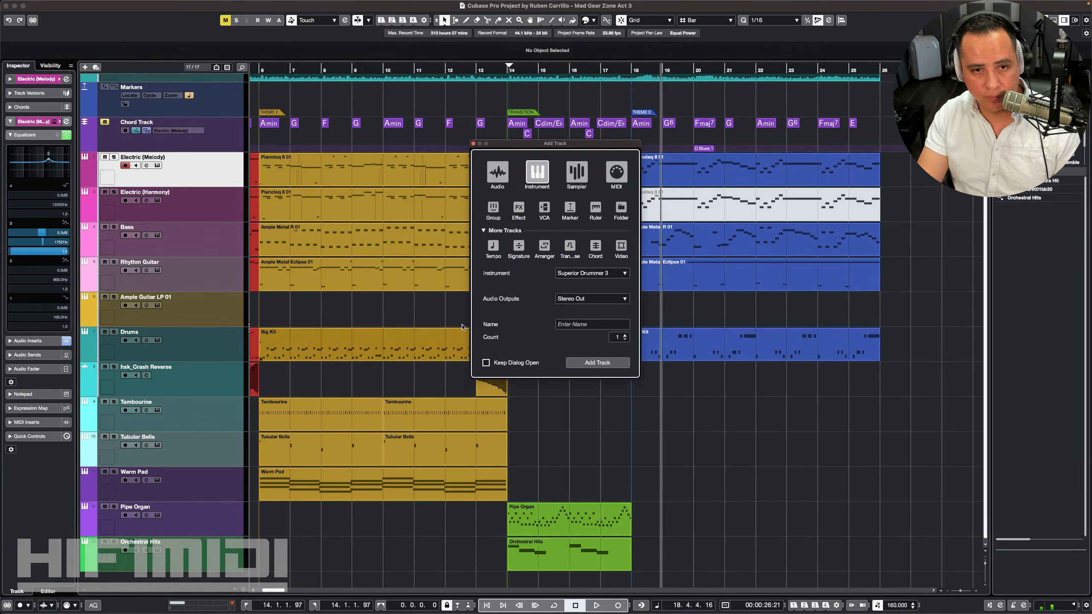
click(586, 277)
text(omni)
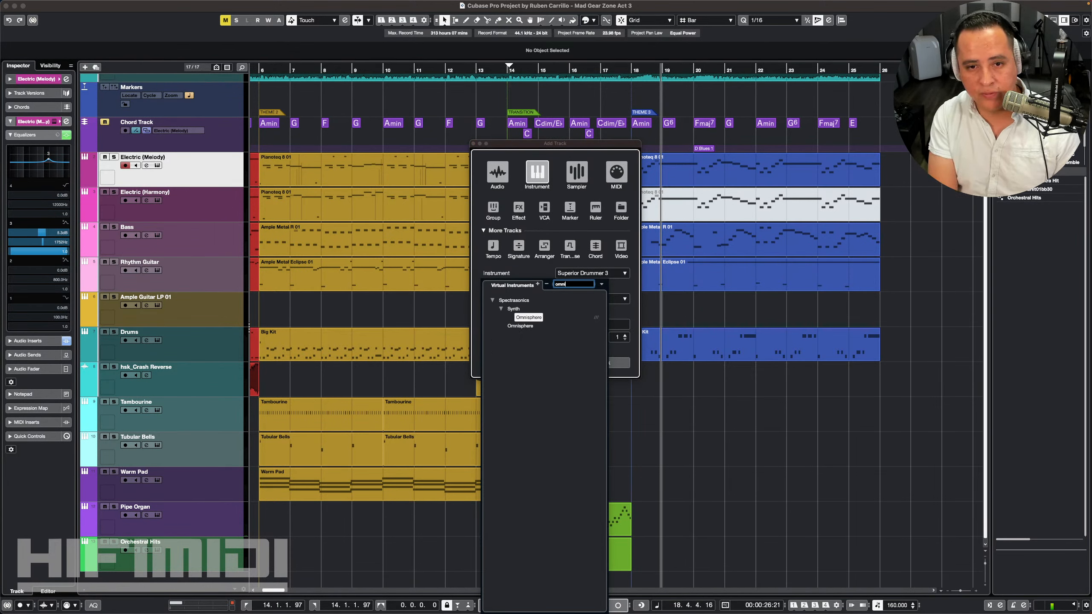
key(Return)
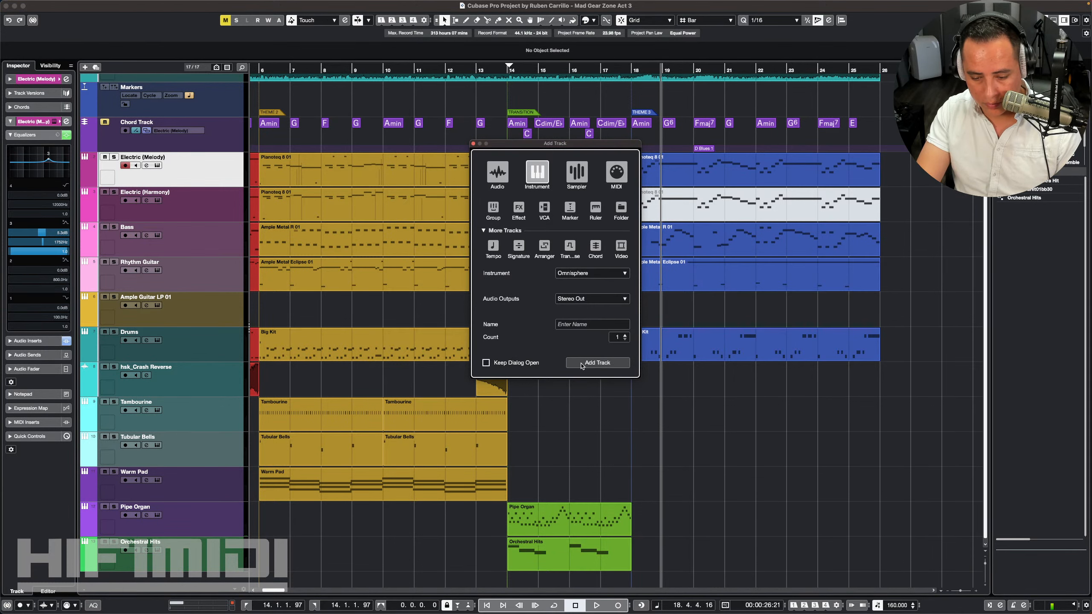
click(581, 364)
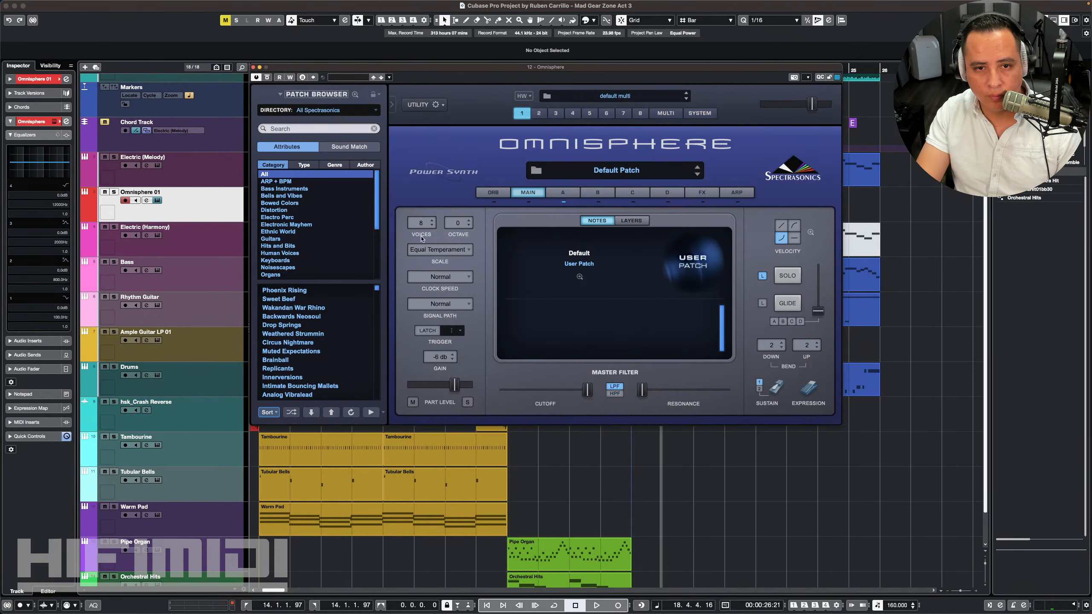
Step: Filter the Omnisphere patch browser to the Synth Poly category and sort the patches by ratings
click(586, 171)
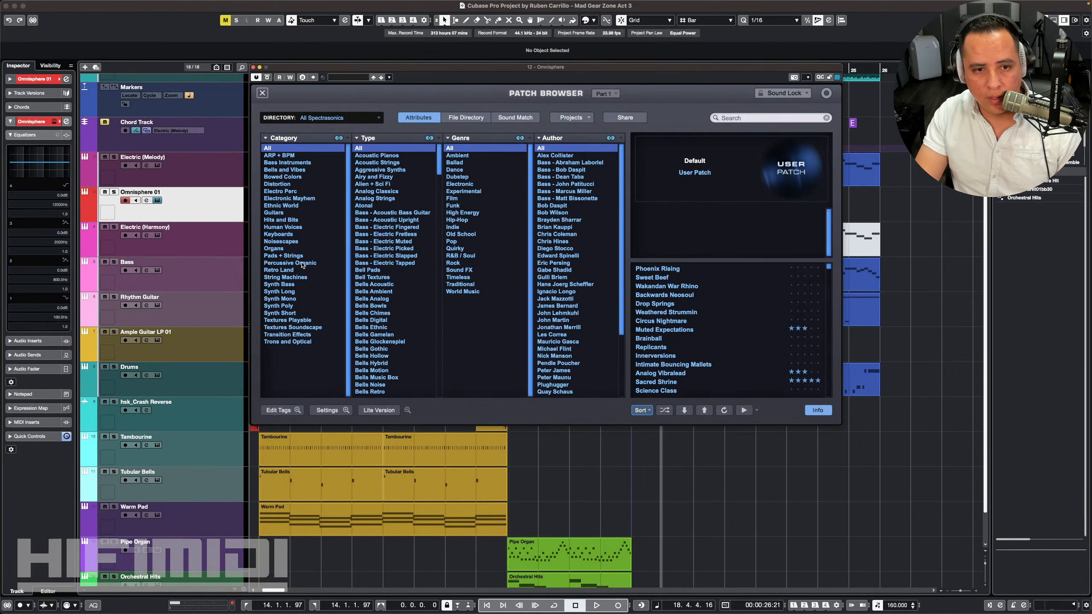
click(296, 307)
click(641, 410)
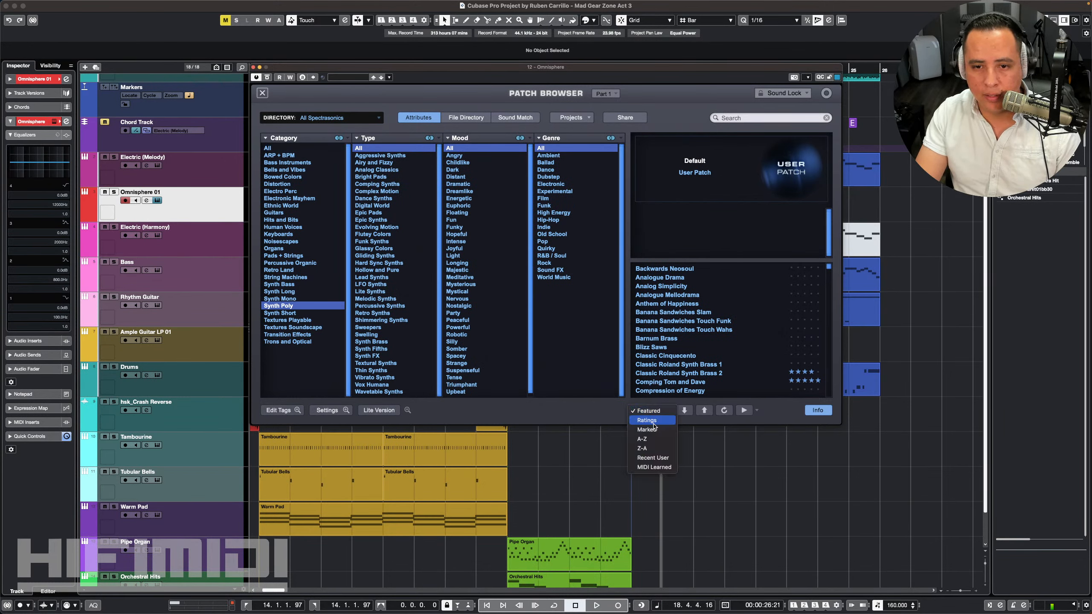
click(647, 420)
scroll(690, 329, down, 10)
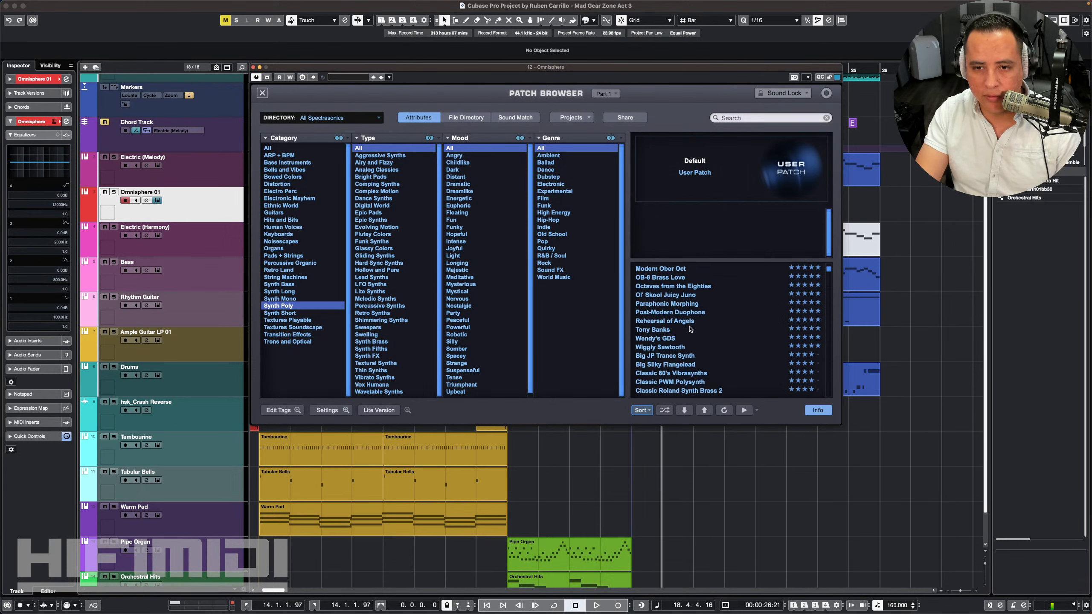
scroll(690, 329, up, 5)
Step: Audition the top-rated Synth Poly patches one after another, from American Obesity to Icicle Vibrato
click(666, 269)
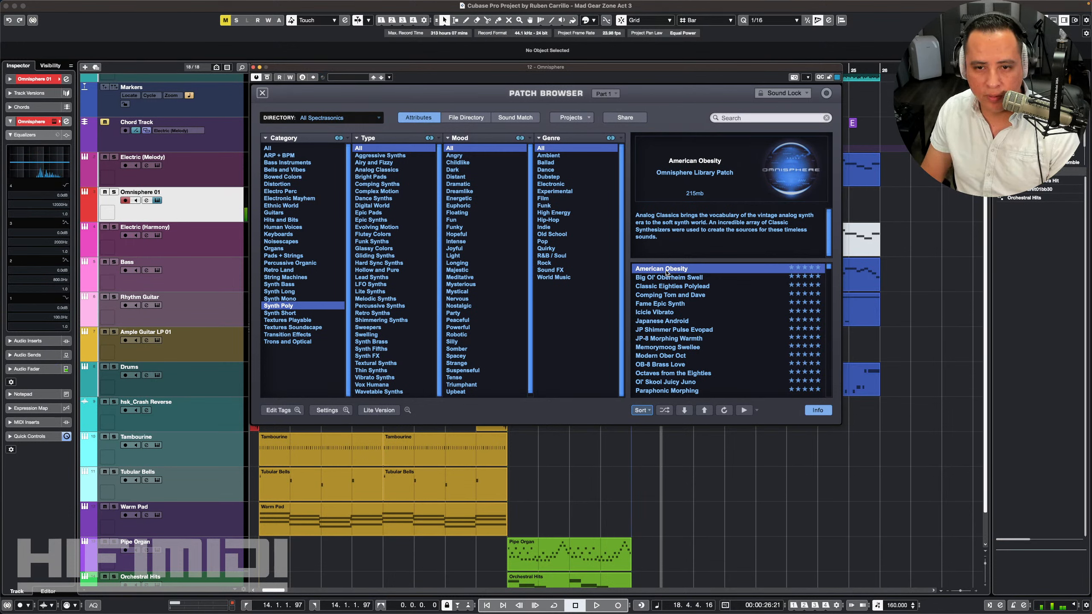
key(Down)
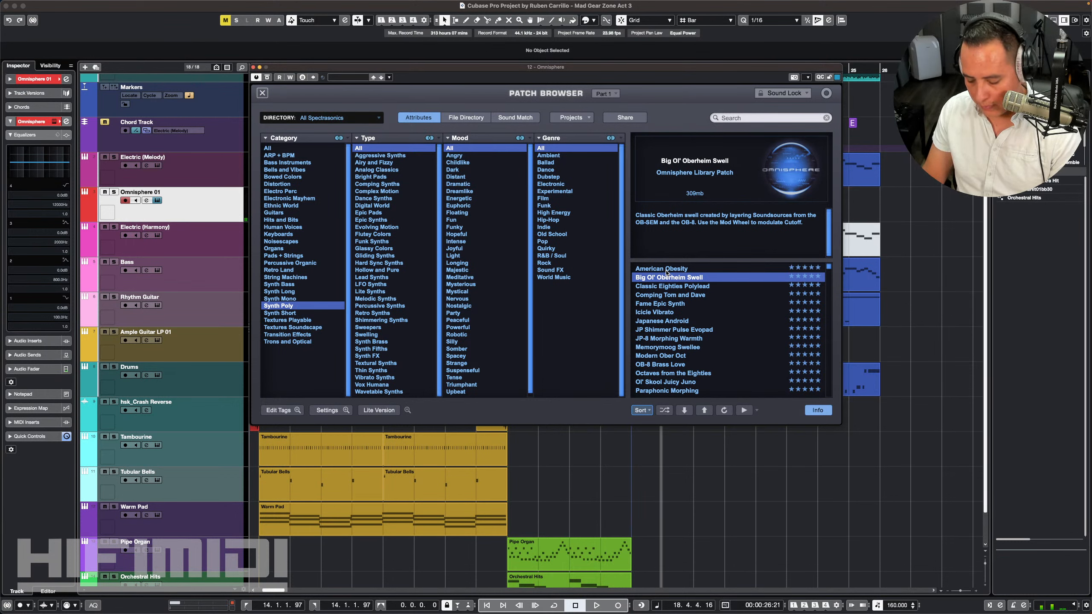
key(Down)
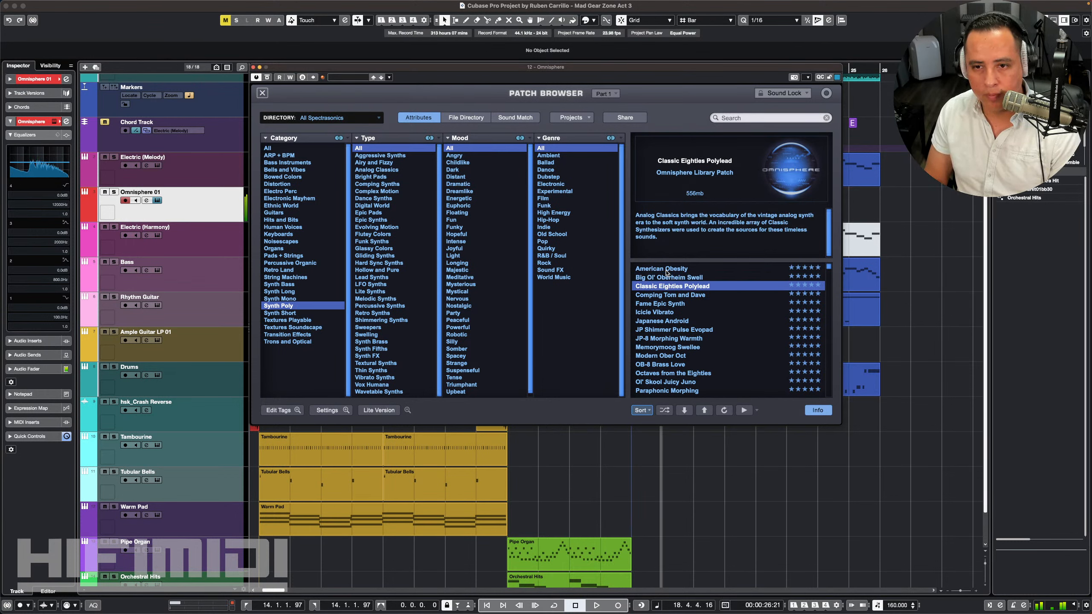
key(Down)
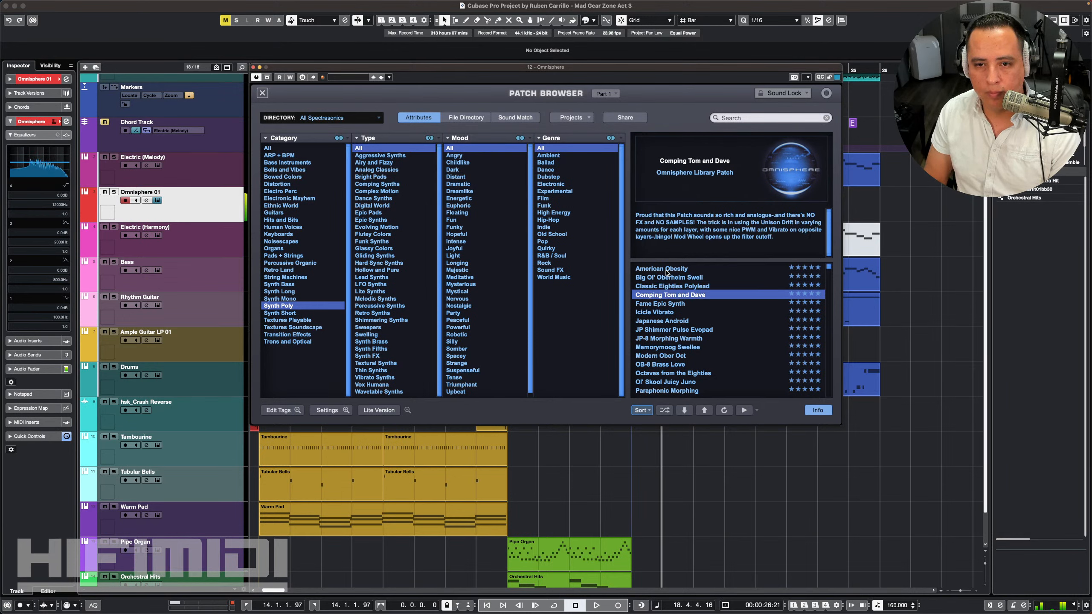
key(Down)
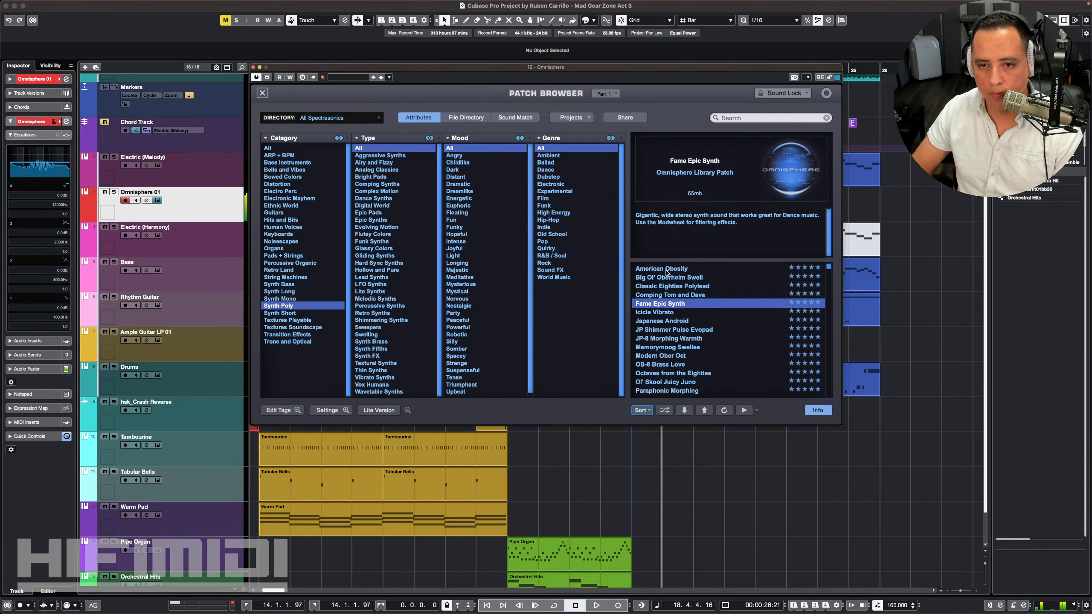
key(Down)
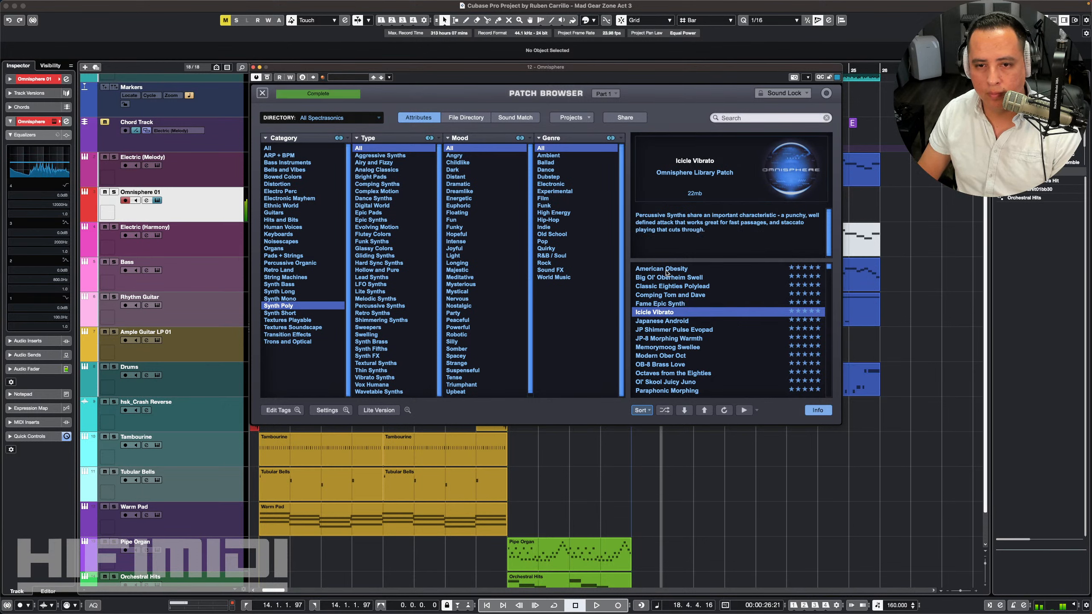
Step: Audition the Synth Poly patches following Icicle Vibrato one by one and load OB-8 Brass Love
key(Down)
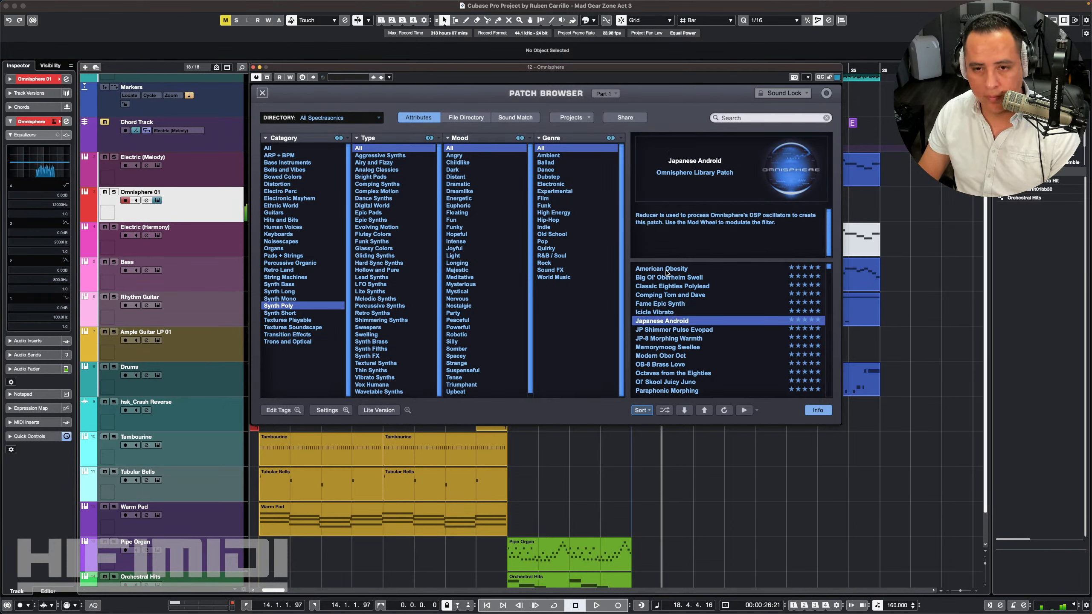
key(Down)
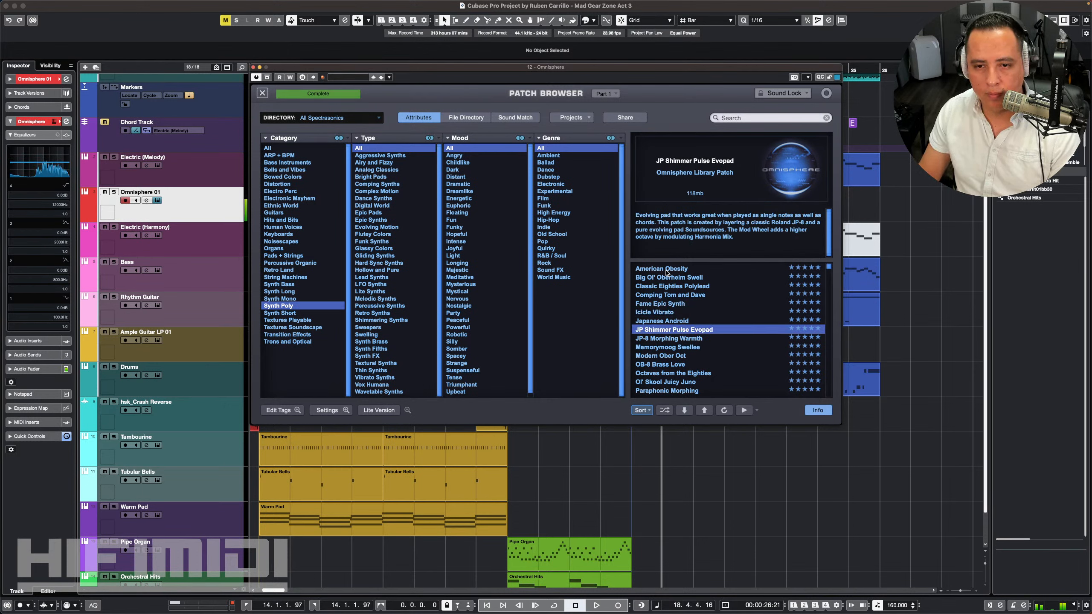
key(Down)
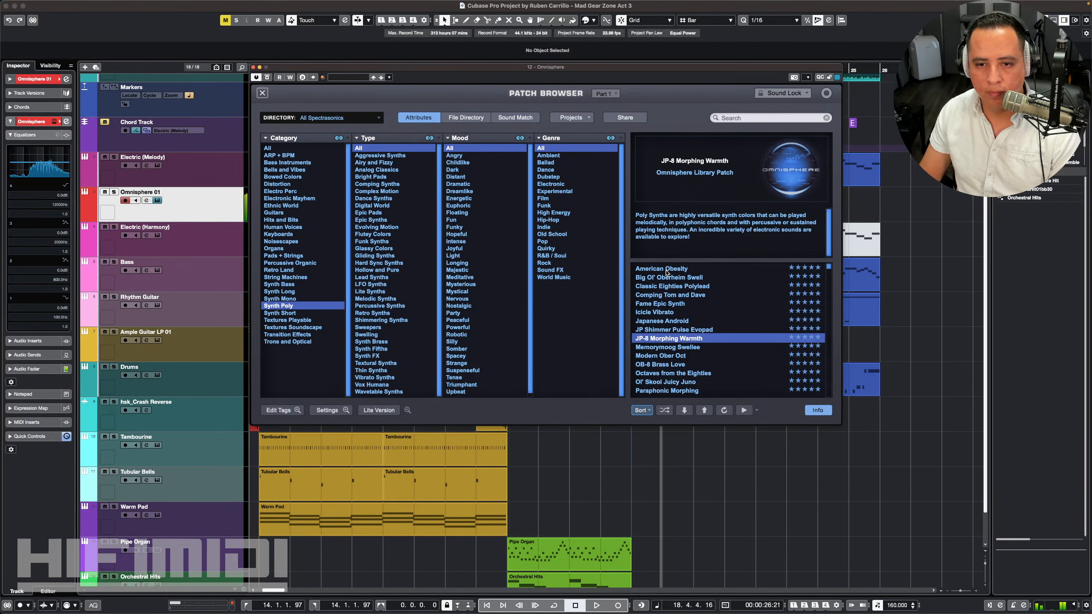
key(Down)
key(Down)
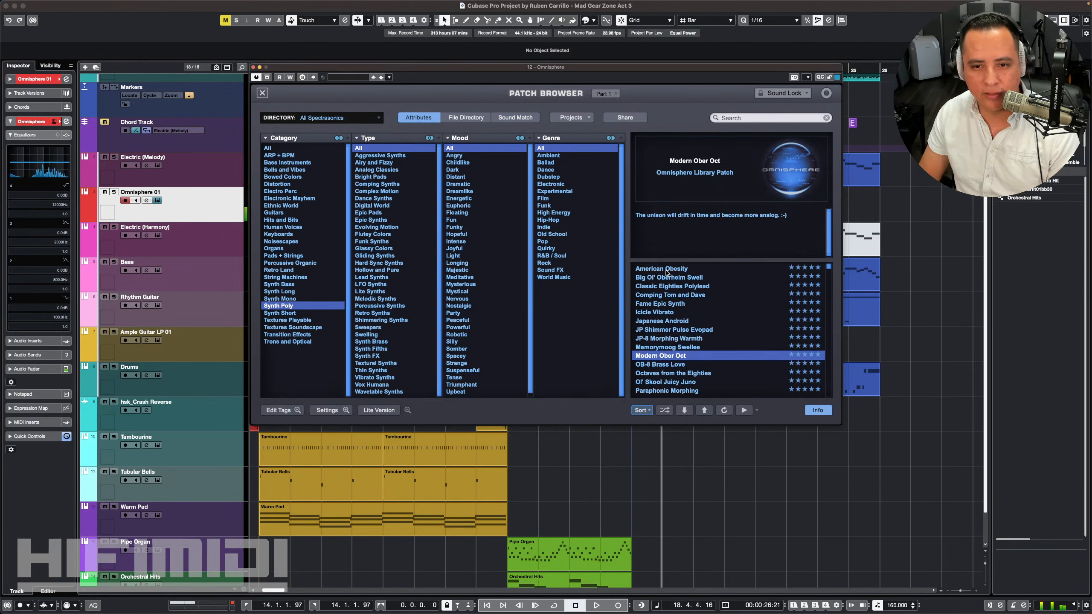
key(Down)
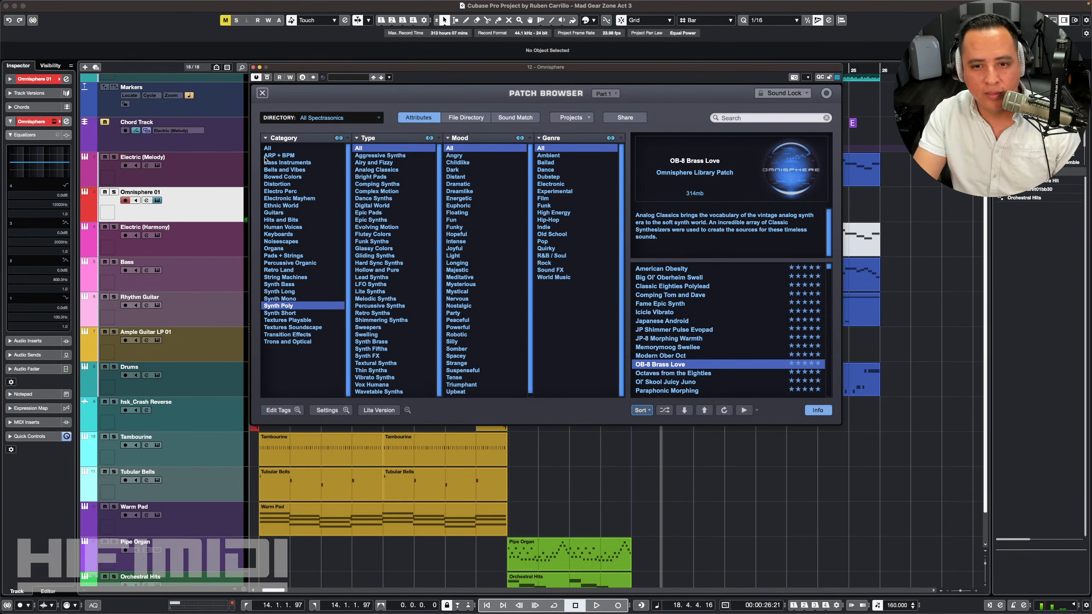
Step: Rename the Omnisphere 01 track as Brass Synth Lead and close the instrument window
double_click(138, 192)
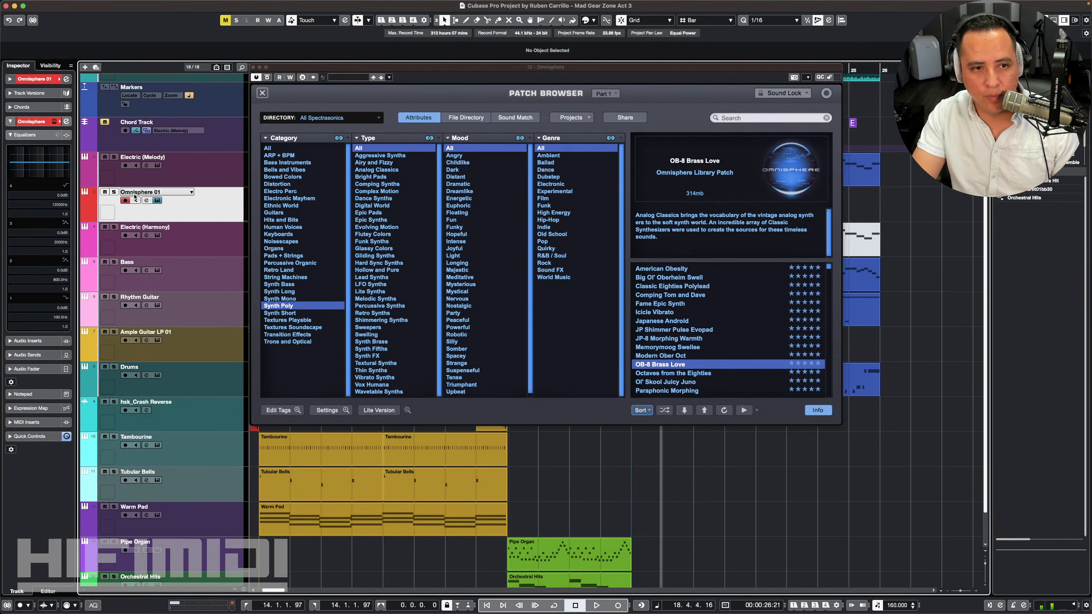
text(Brass Sy)
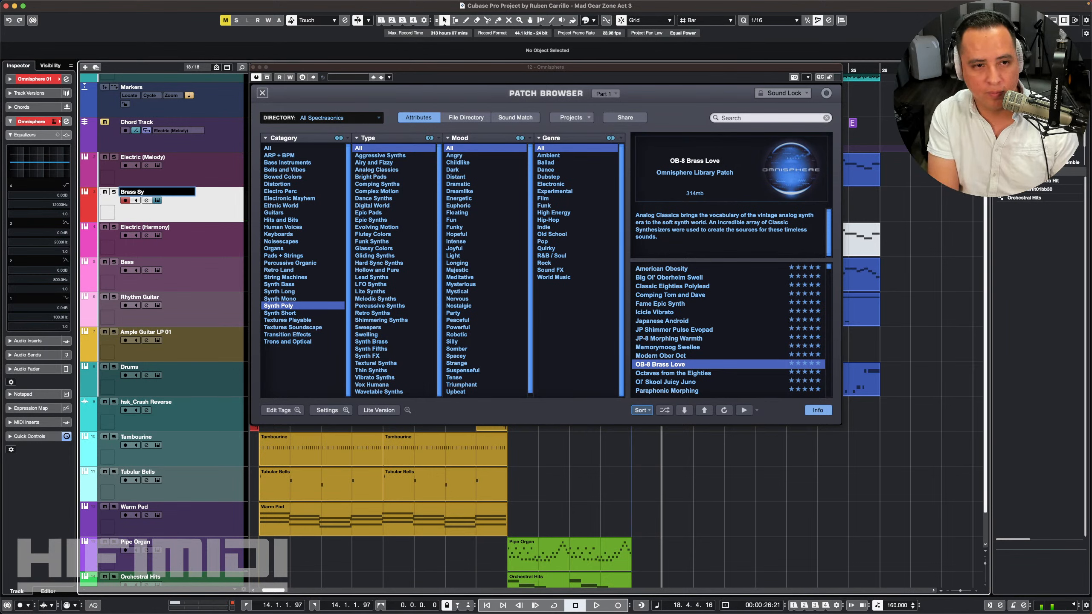
text(nth Lea)
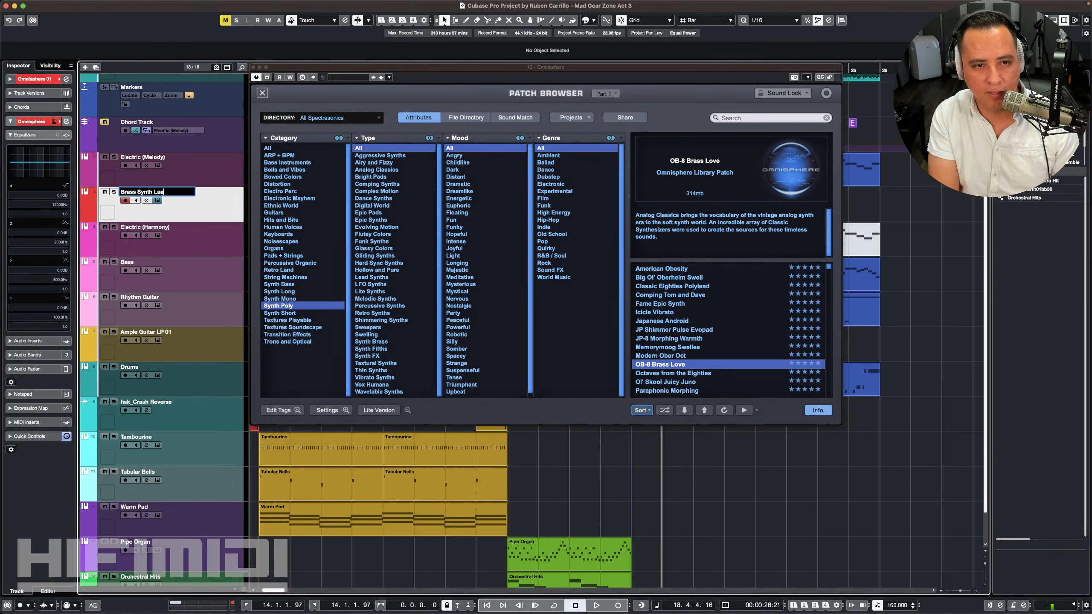
text(d)
key(Return)
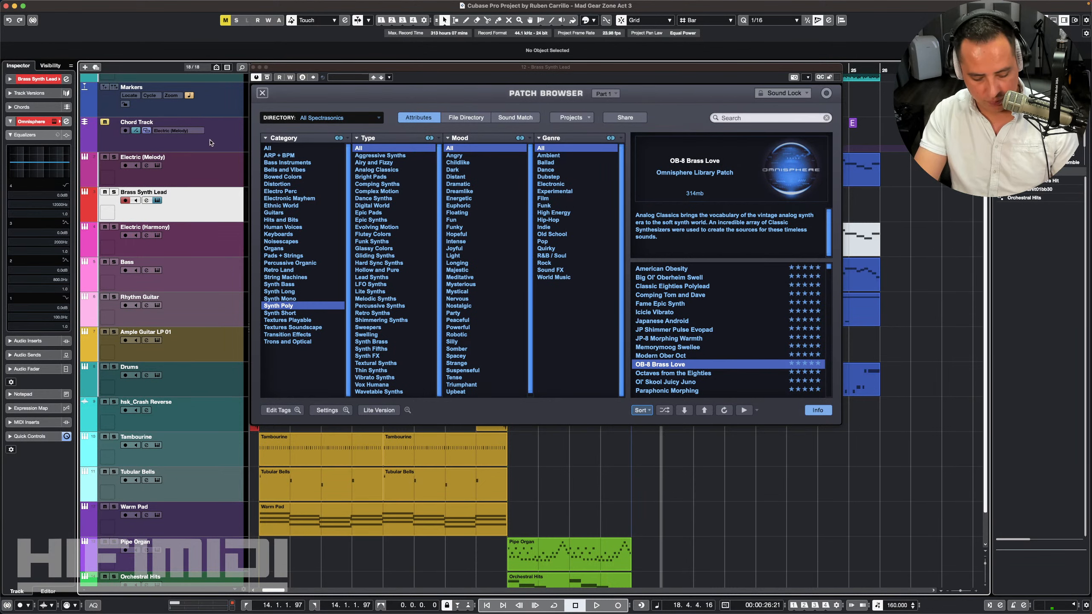
key(super+w)
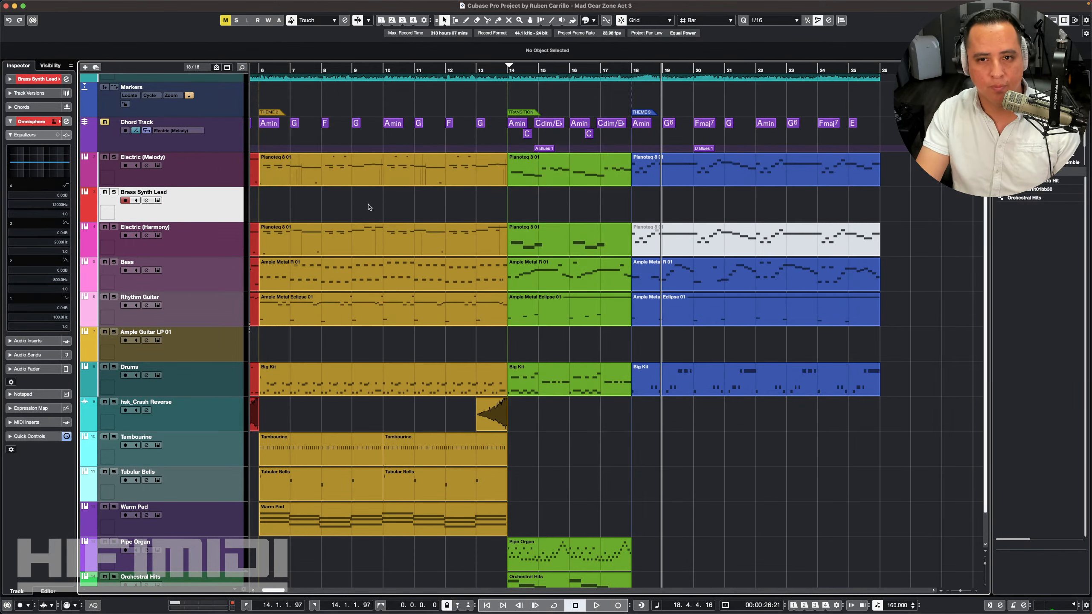
Step: Move the Theme 3 melody part from Electric (Melody) to the Brass Synth Lead track at bar 18, audition it and open its notes
click(647, 72)
click(673, 176)
drag(672, 176, 675, 193)
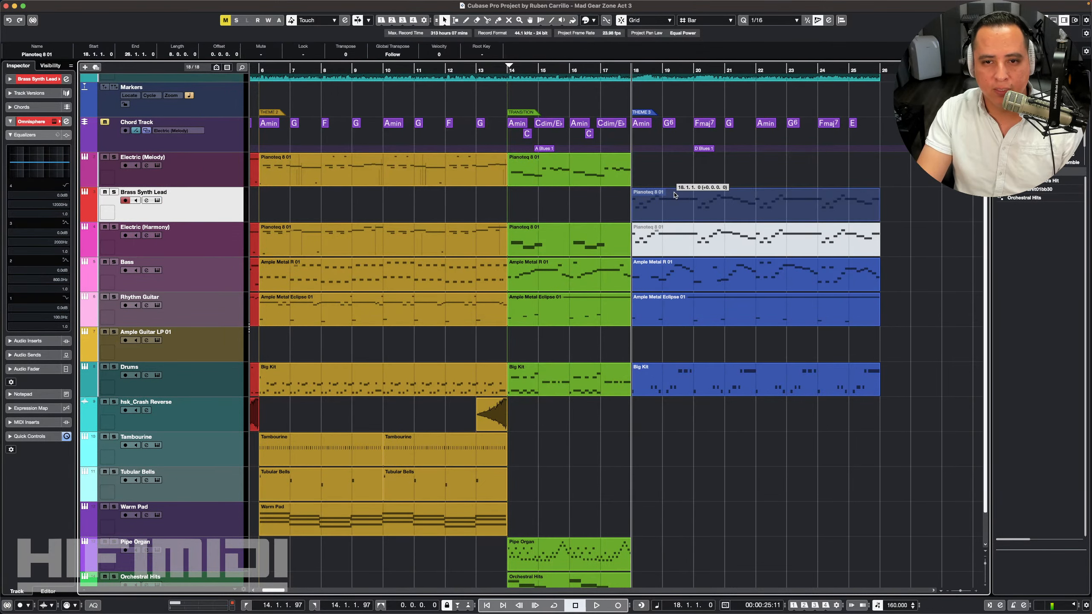
key(space)
double_click(665, 206)
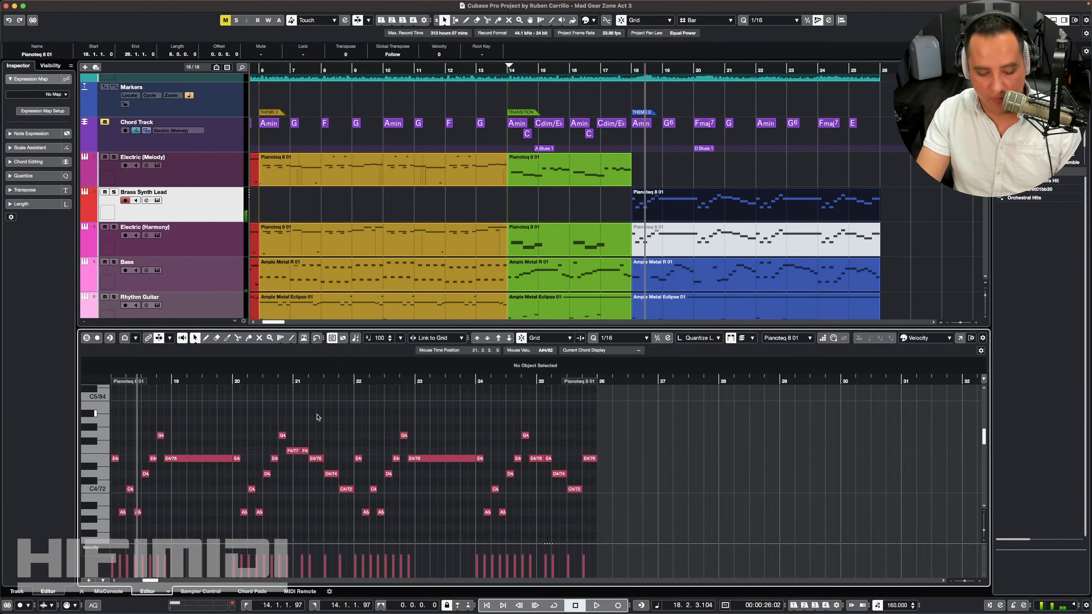
Step: Set the OB-8 Brass Love patch's octave to 0, start playback from bar 18 and close the instrument window
click(157, 200)
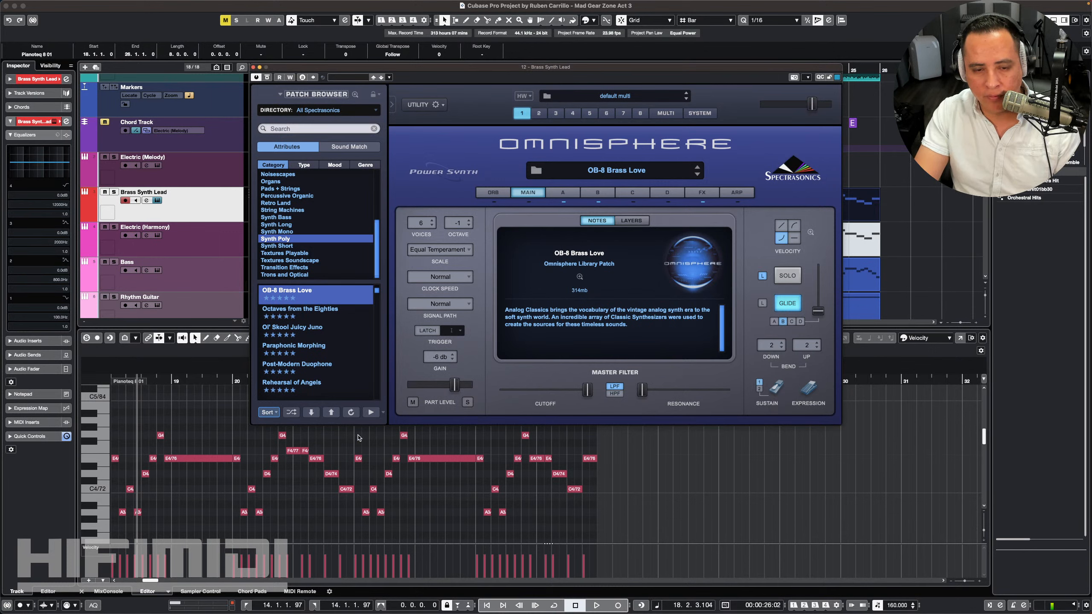
click(469, 220)
key(space)
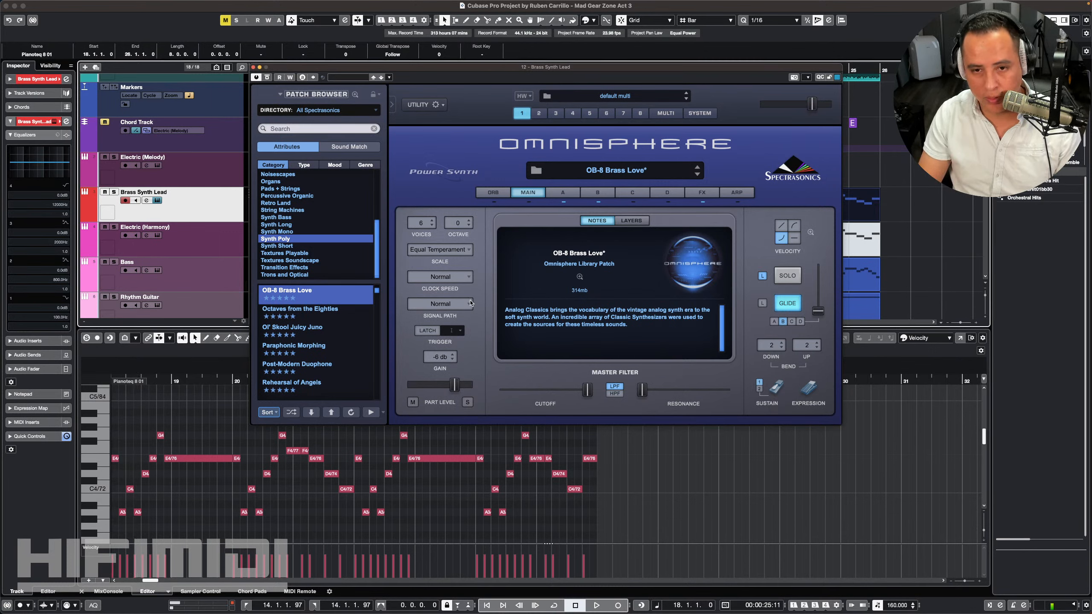
click(254, 67)
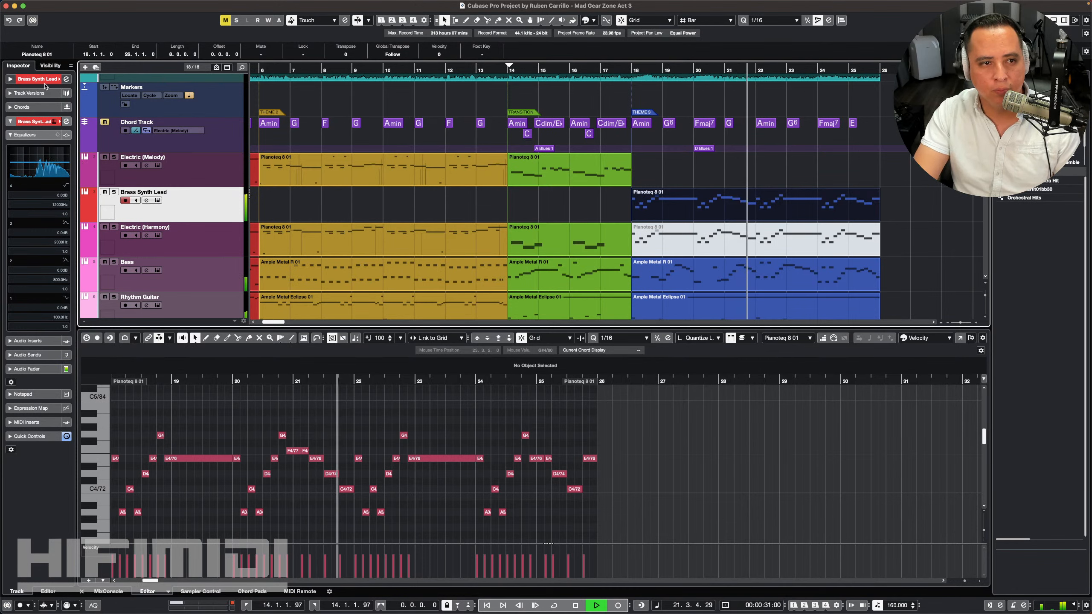
Step: Adjust the Brass Synth Lead track's volume to about -7.7 dB during playback, then stop playback
click(57, 122)
drag(57, 121, 50, 122)
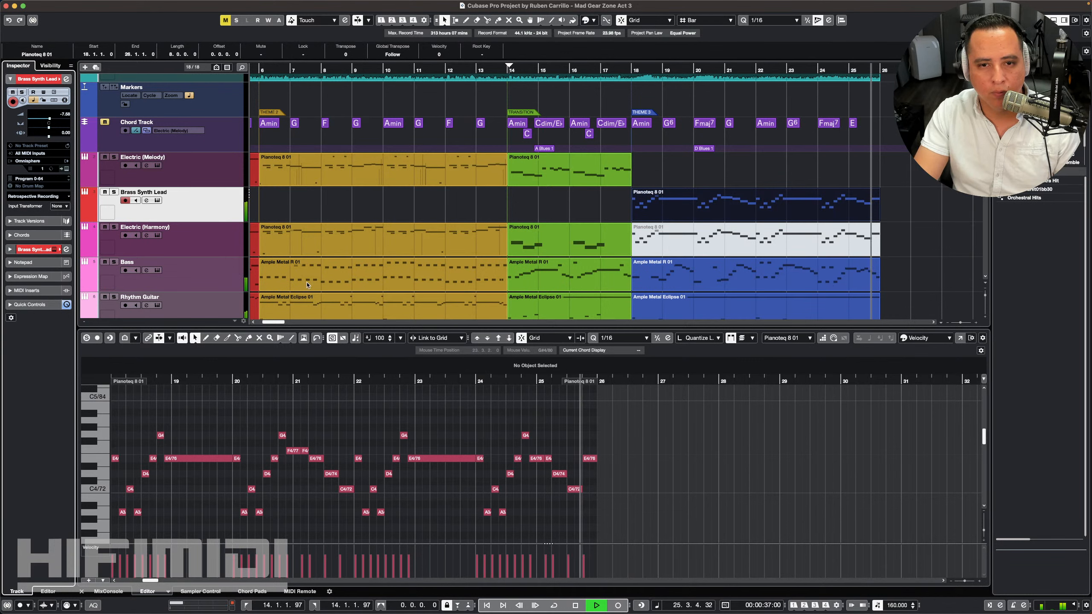
key(space)
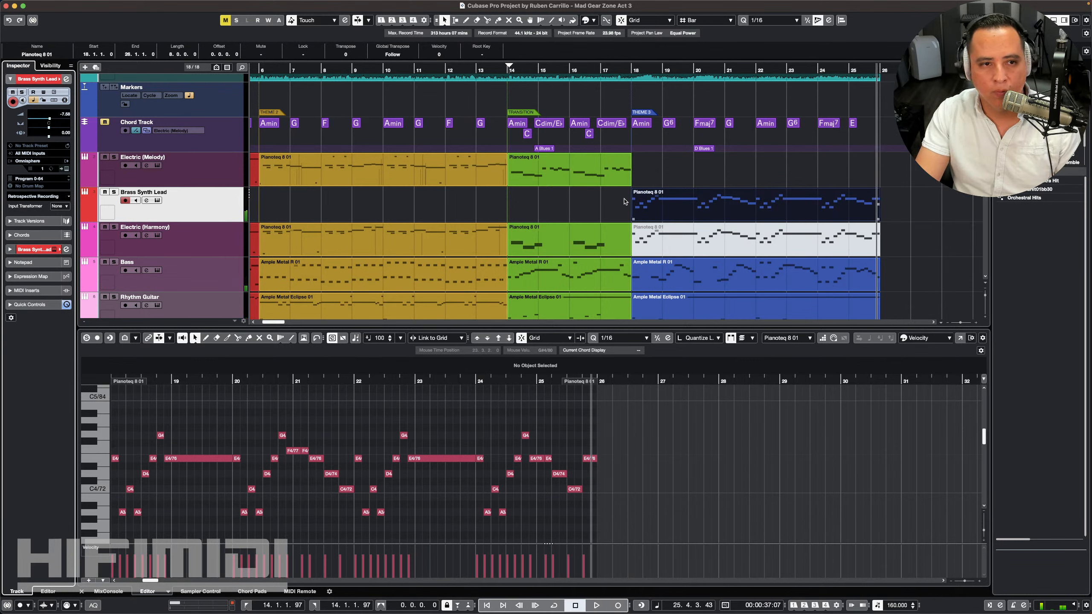
Step: Rename the selected melody part as Brass Synth Lead and colour its track purple
click(18, 48)
text(Br)
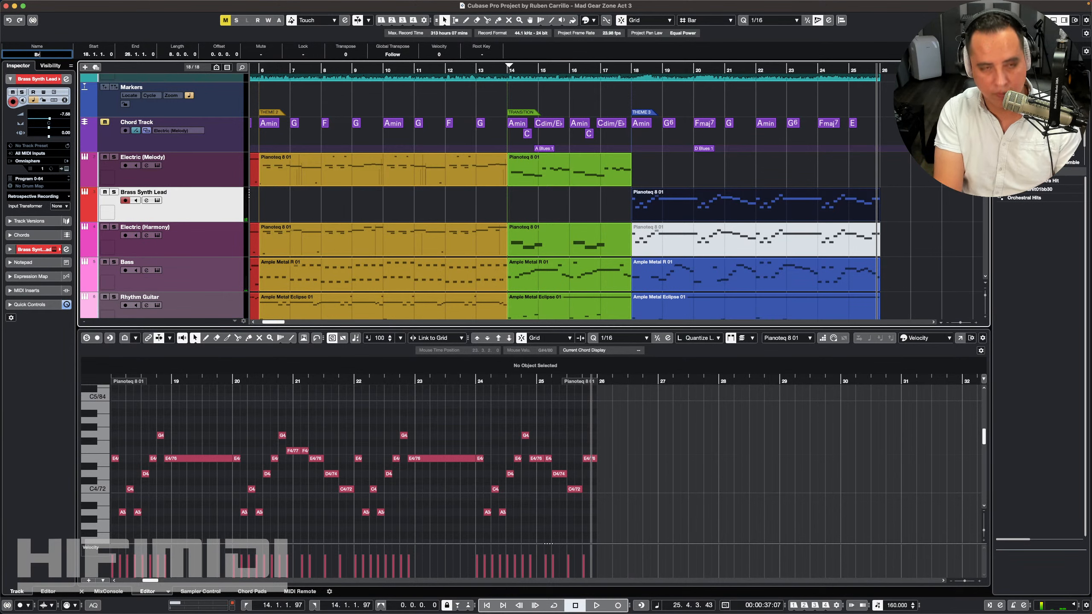
text(ass Synth Lead)
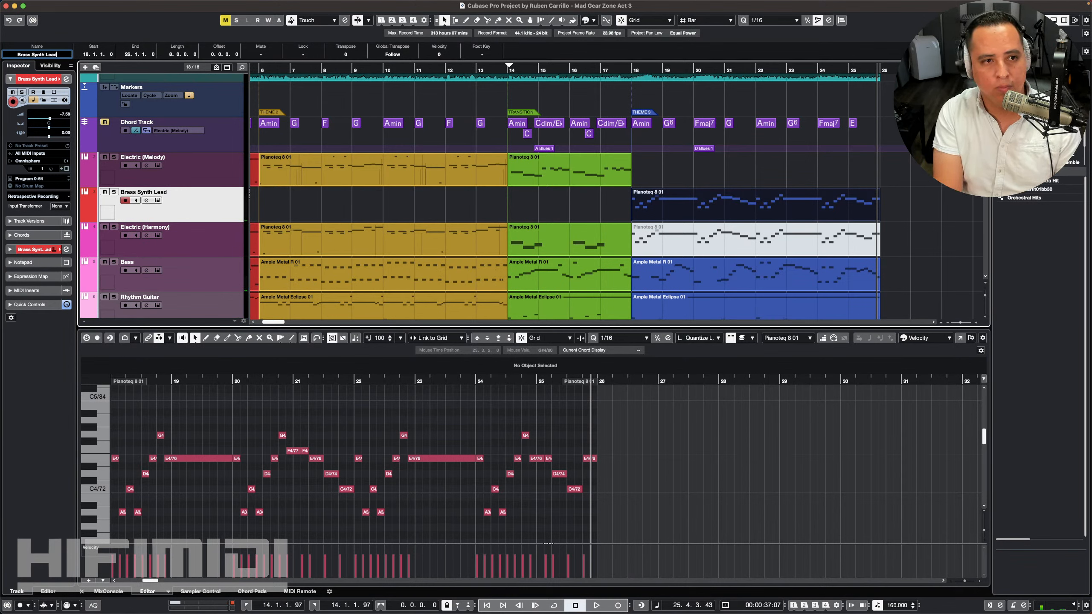
key(Return)
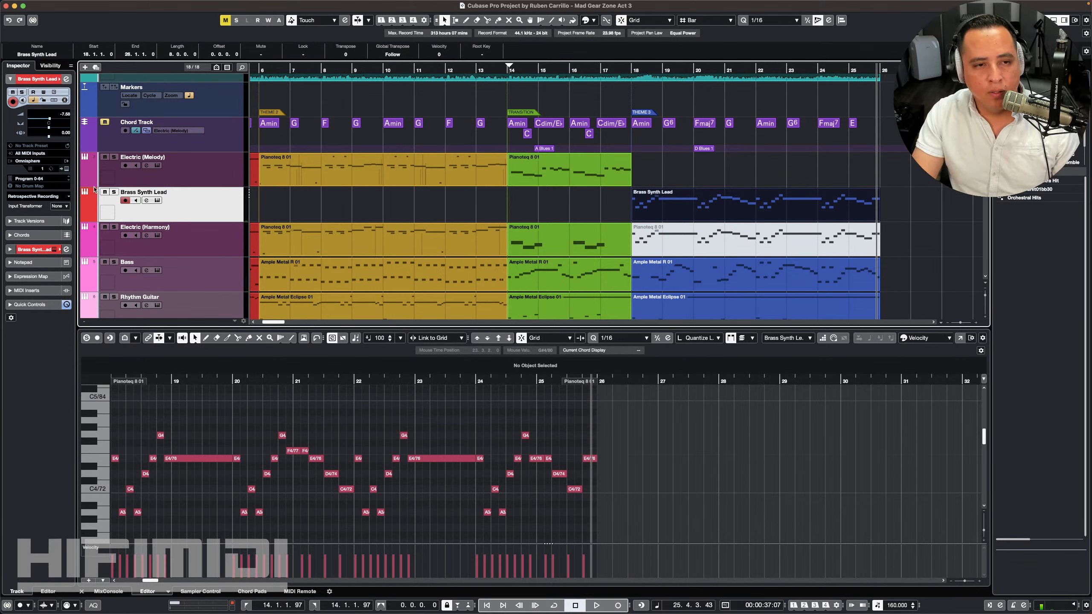
click(95, 211)
click(171, 241)
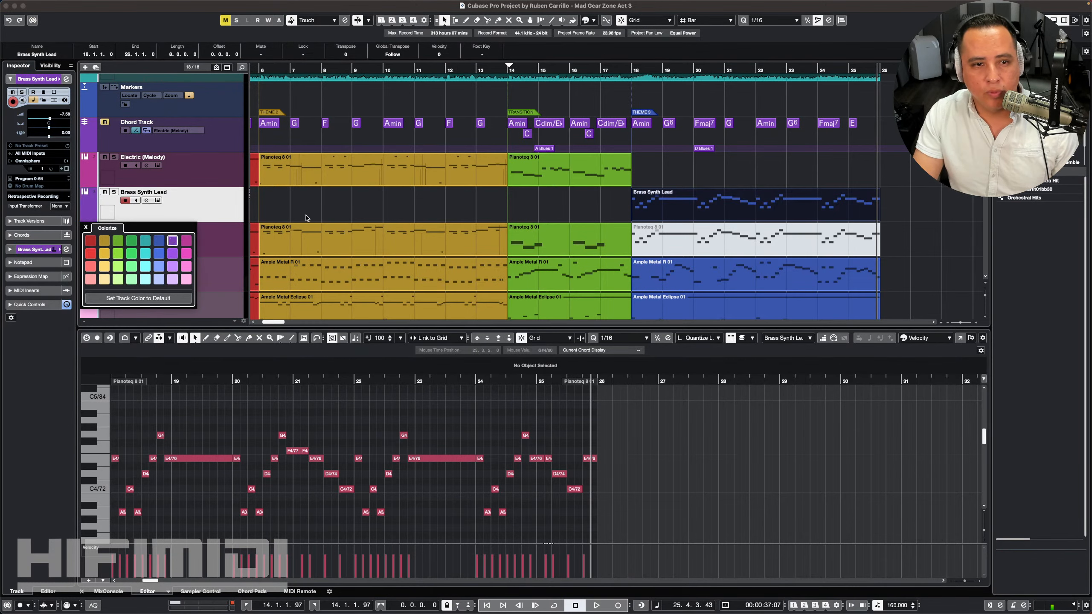
Step: Apply a -24 dB low-band EQ cut around 161 Hz to the Brass Synth Lead and audition it from bar 18
click(35, 249)
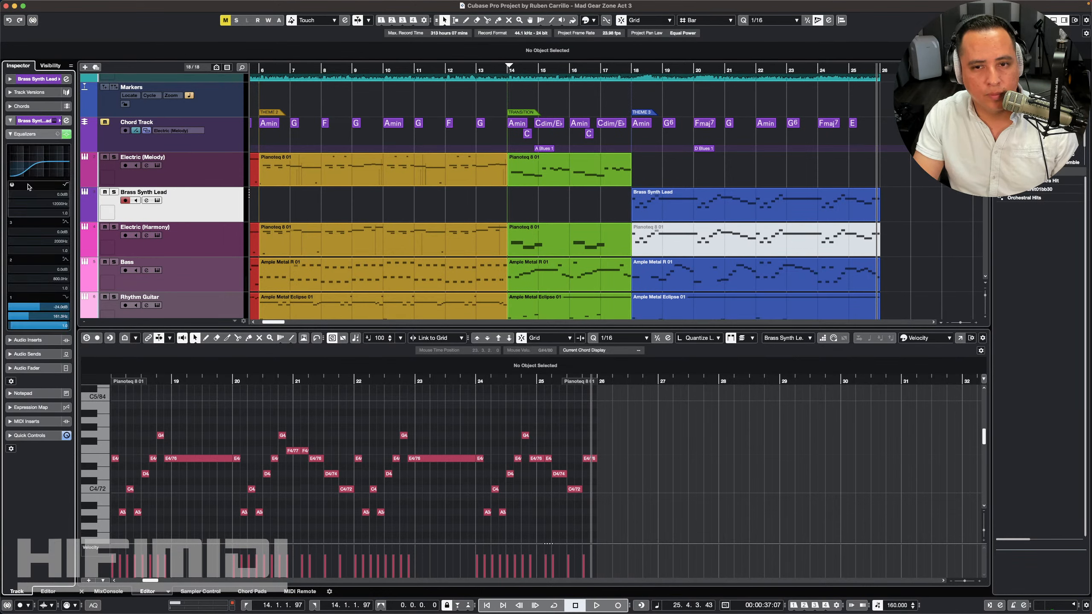
click(632, 70)
key(space)
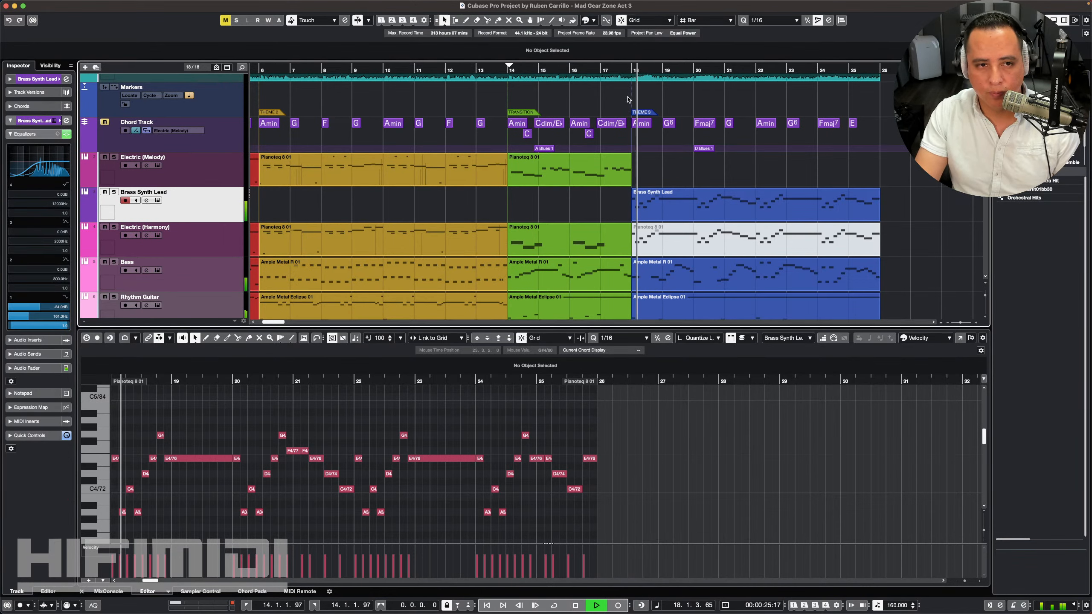
scroll(661, 205, down, 3)
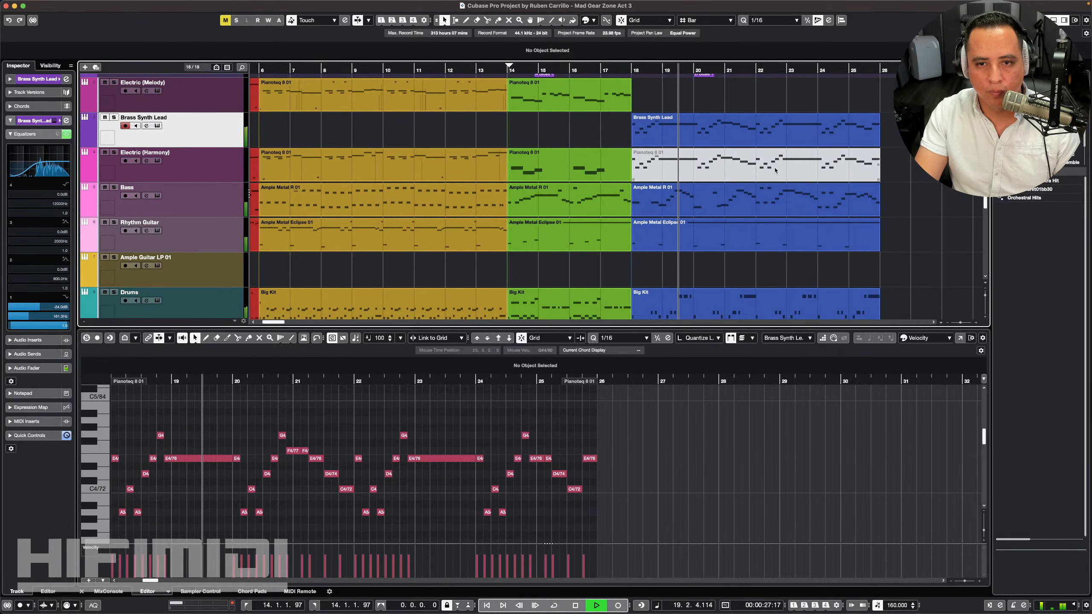
key(space)
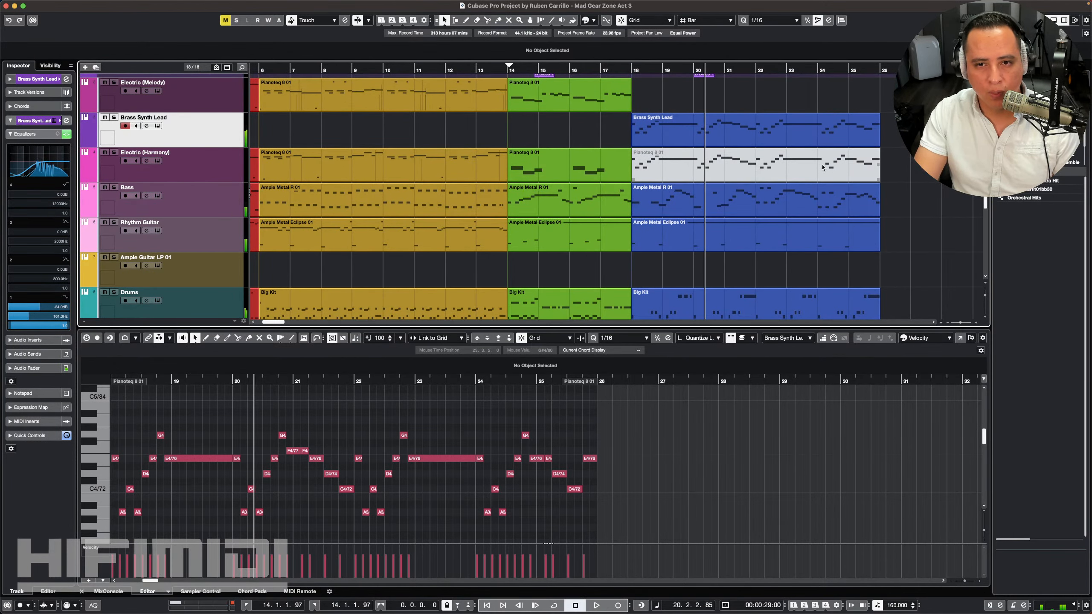
Step: Play from bar 18 and lower the Brass Synth Lead track's volume to about -11.5 dB
click(218, 200)
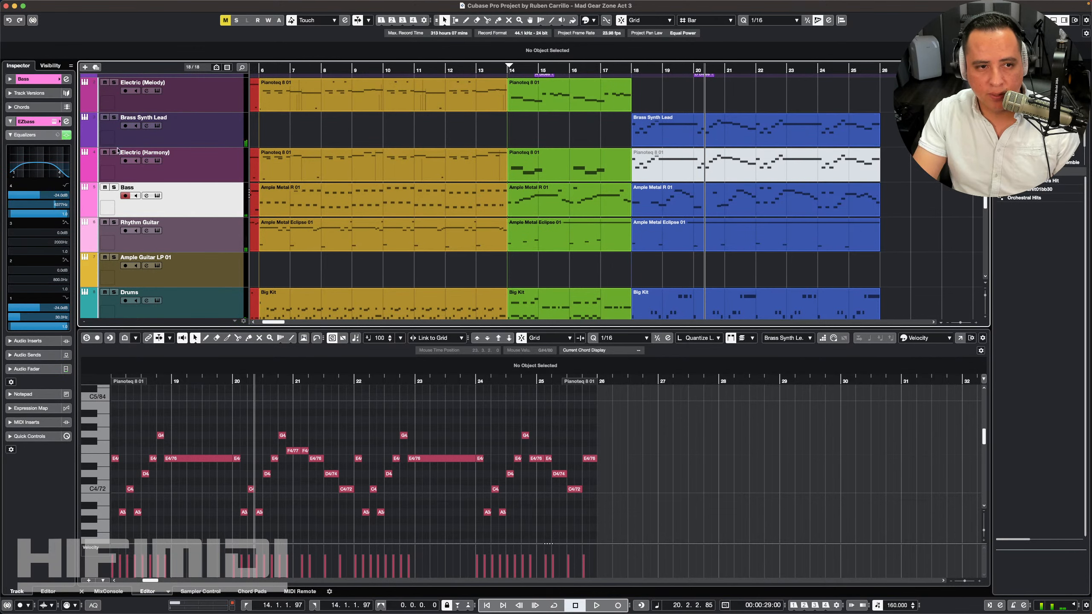
click(137, 137)
click(630, 71)
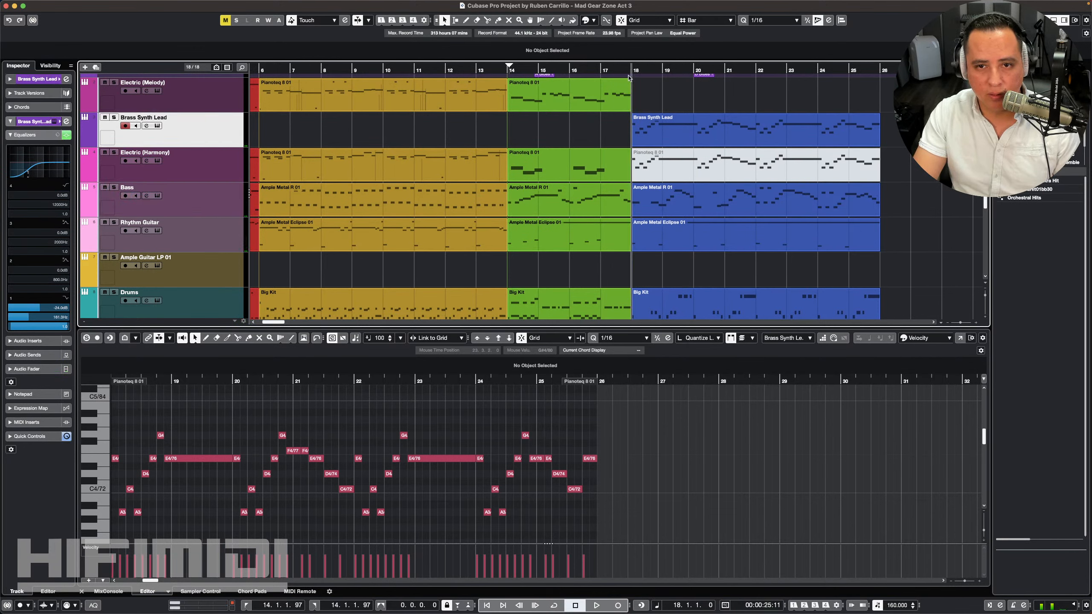
key(space)
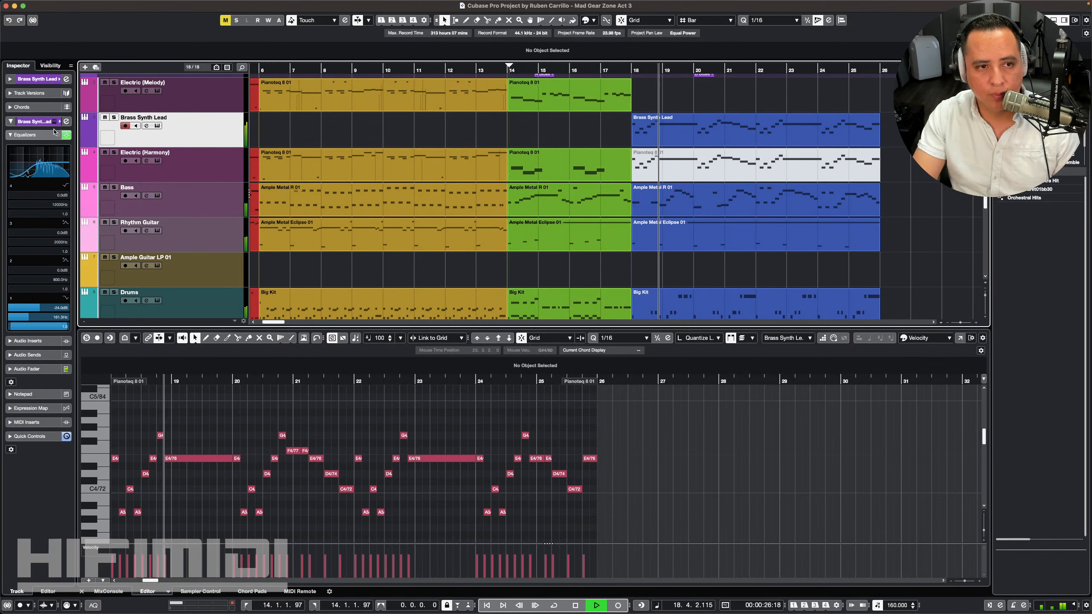
click(43, 81)
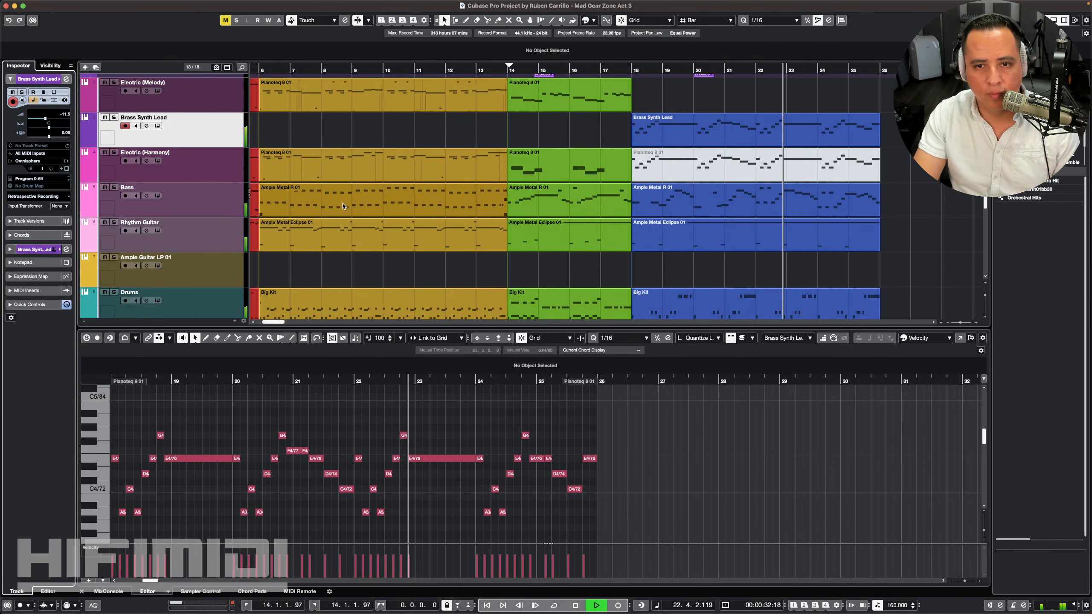
key(space)
Step: Open the Theme 3 bass part in a separate Key Editor window and play it back from bar 18
click(232, 204)
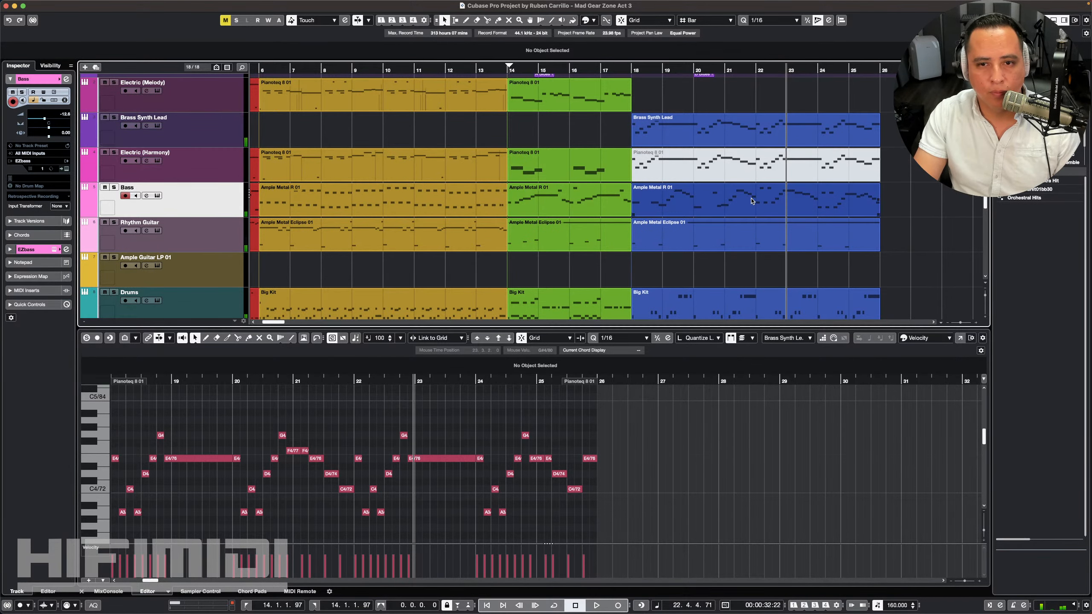
click(960, 338)
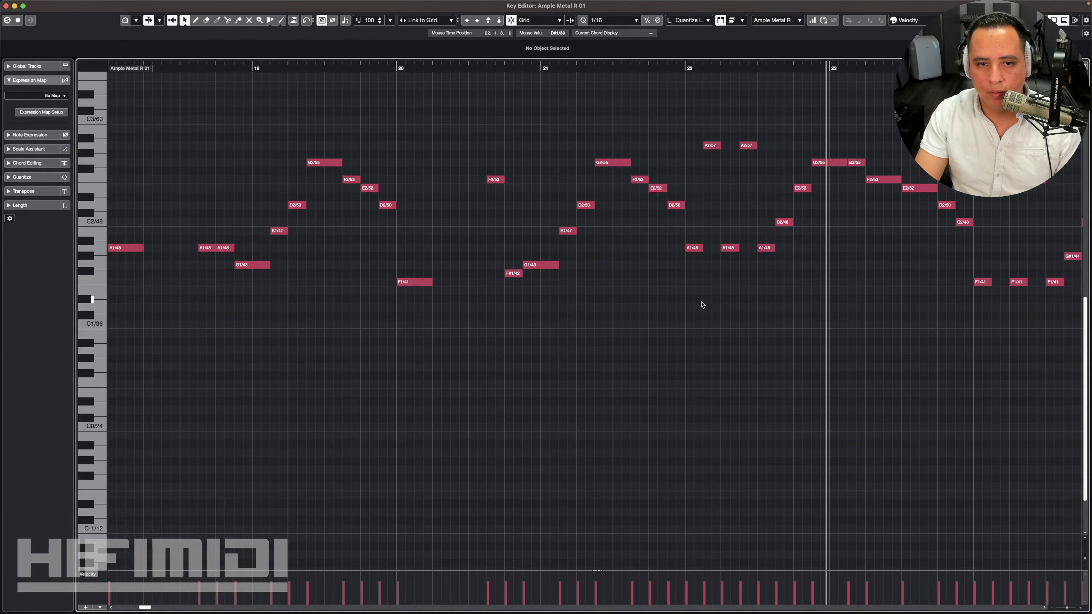
key(space)
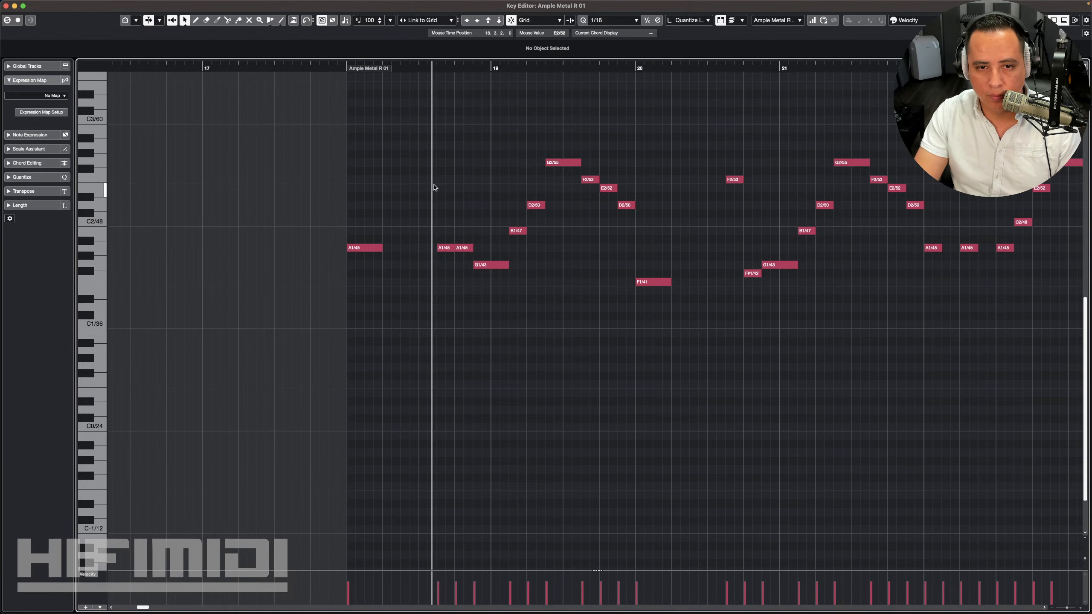
key(g)
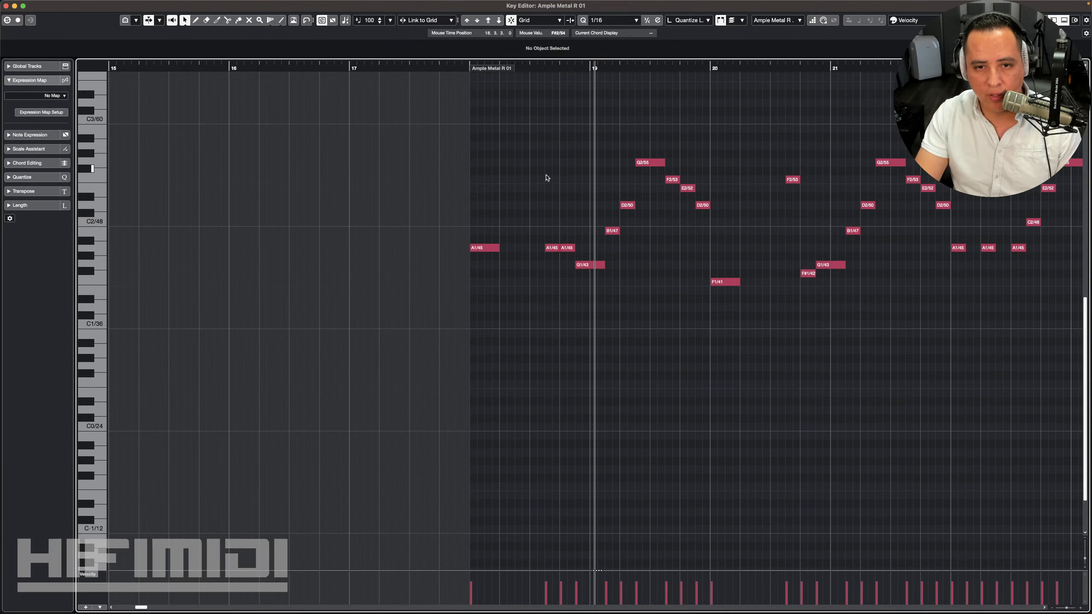
scroll(444, 180, right, 2)
scroll(444, 180, right, 2)
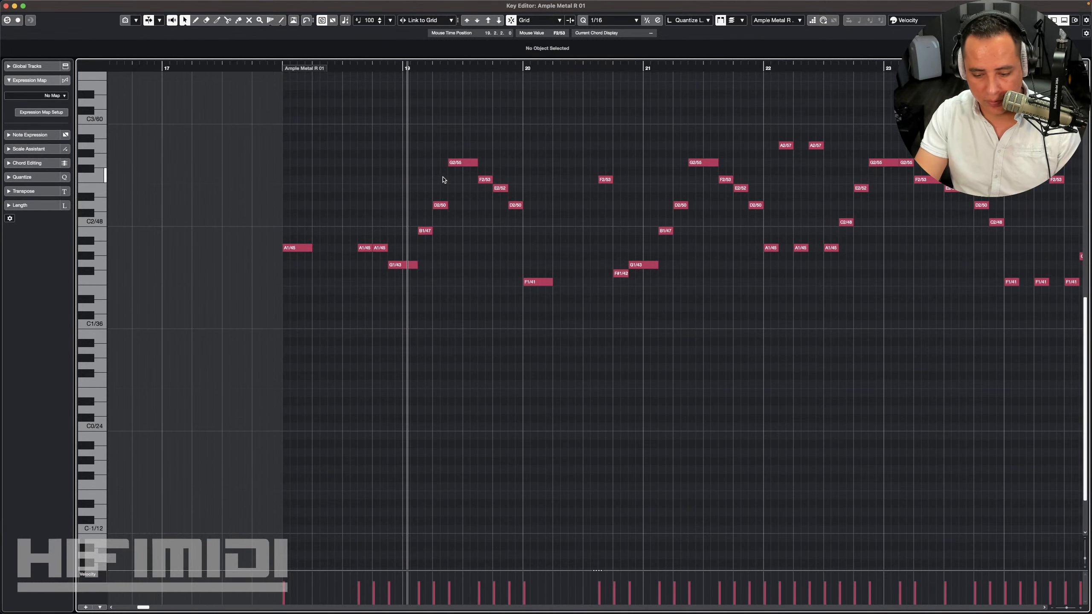
key(space)
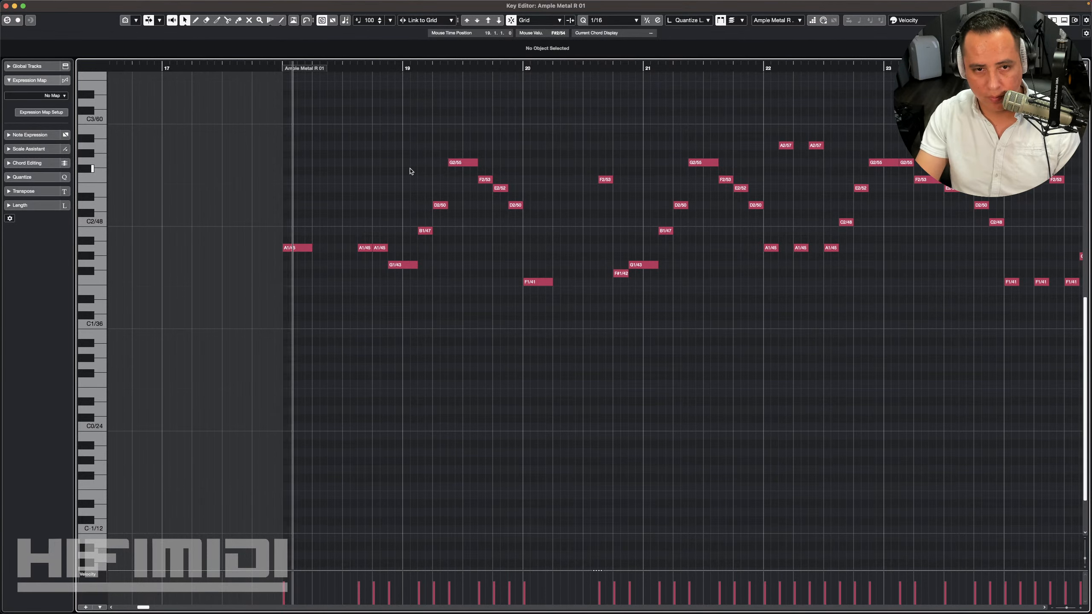
Step: Turn off the Dirt effect in the bass track's EZbass instrument and close the separate Key Editor window
key(e)
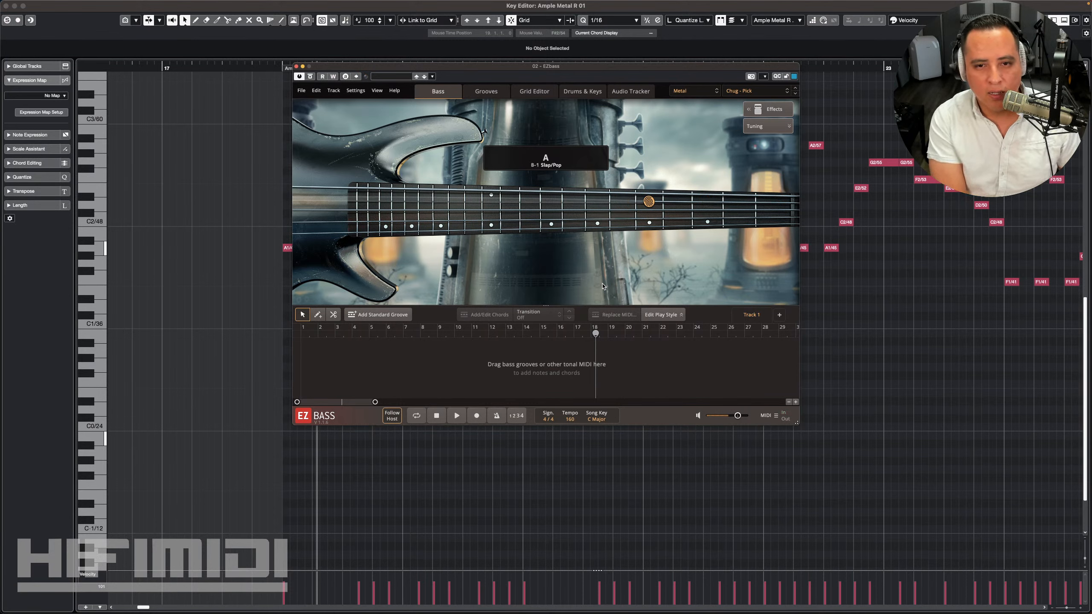
click(774, 111)
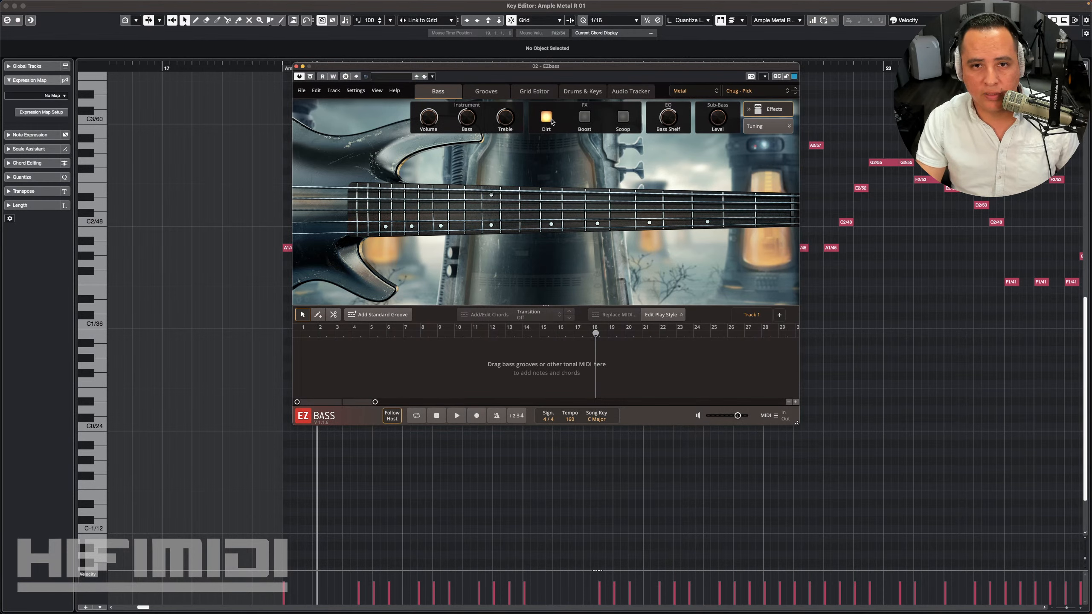
click(551, 120)
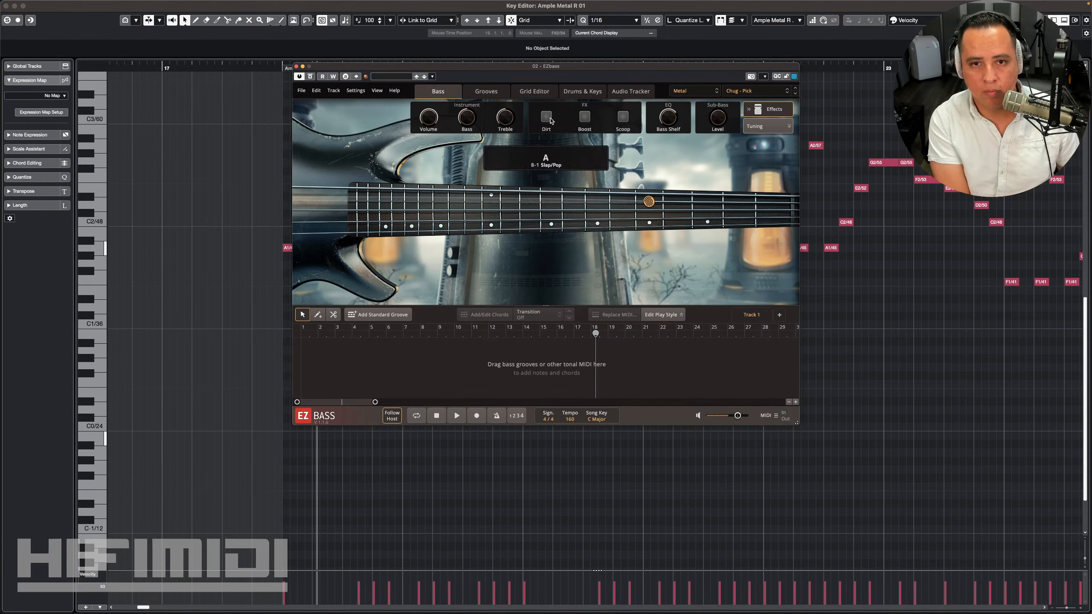
click(296, 67)
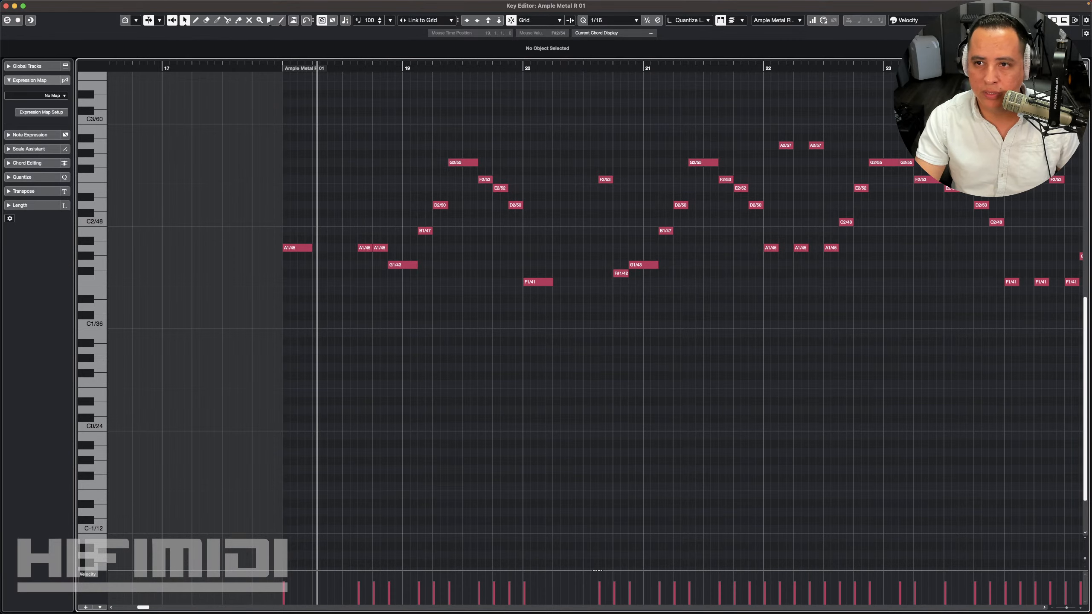
key(super+w)
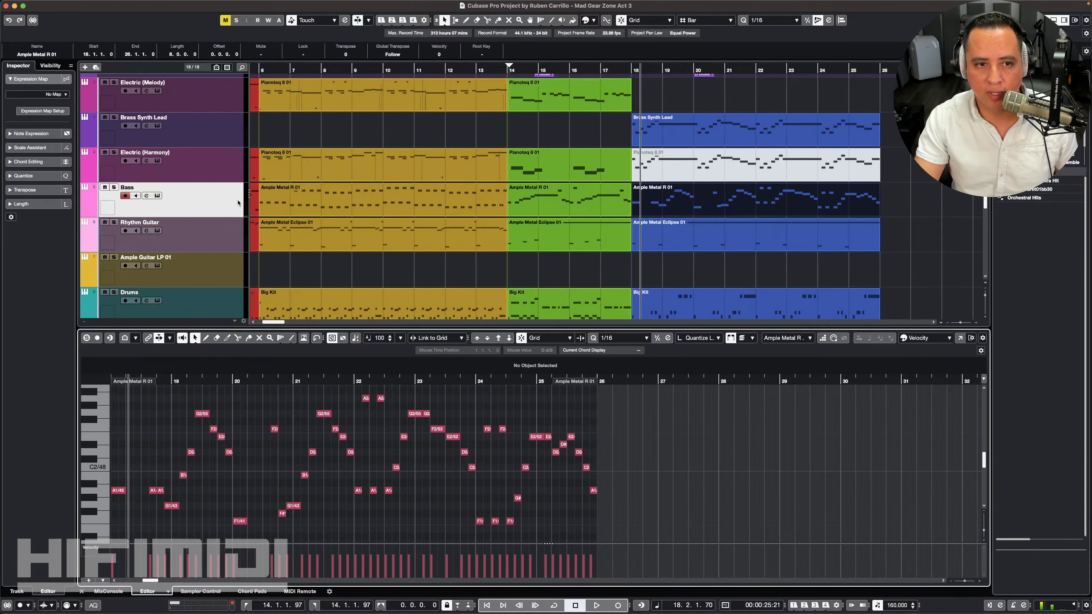
Step: Rename the Bass track as Metal Bass
click(200, 192)
double_click(200, 193)
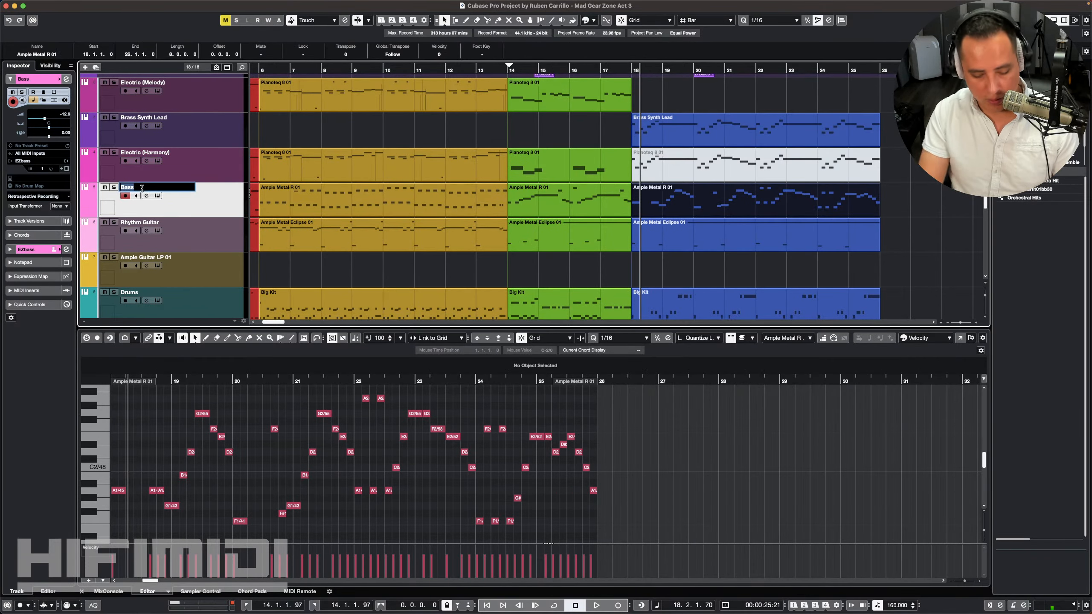
text(Metal B)
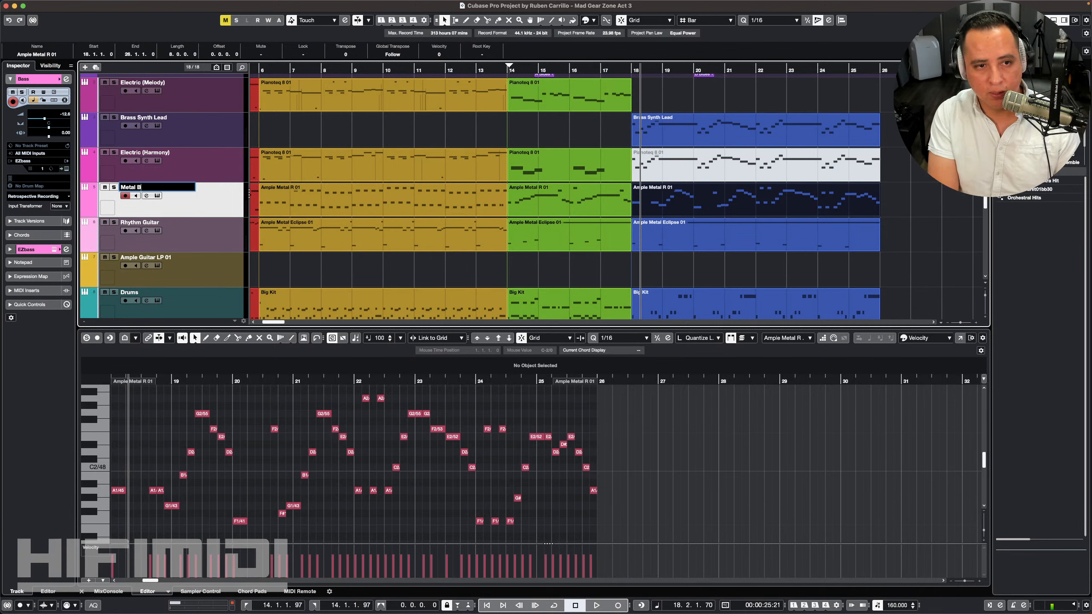
text(ass)
key(Return)
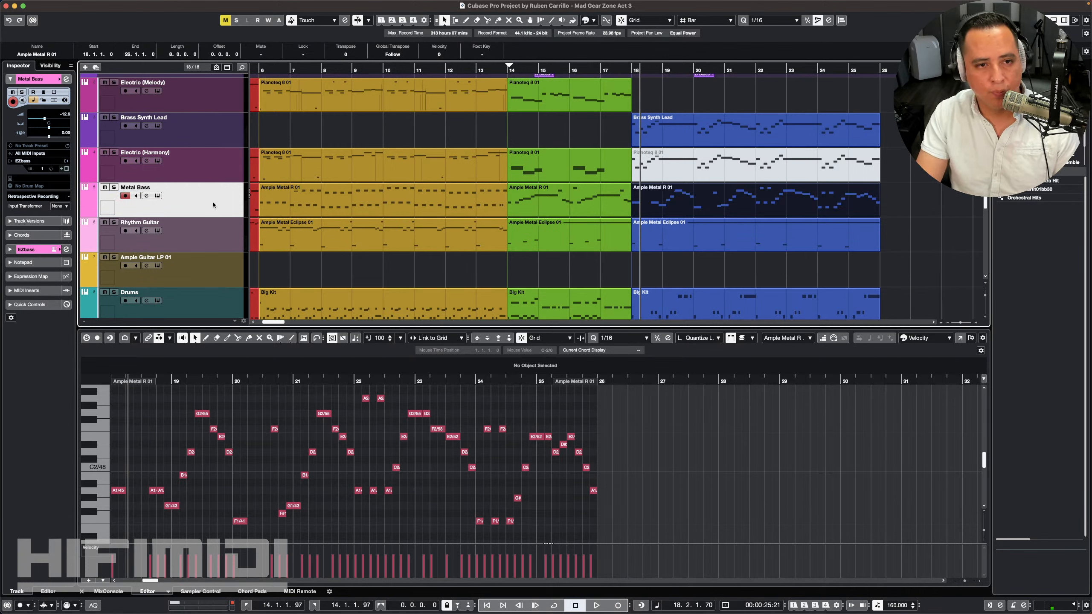
Step: Change the bass track's name to Drive Bass
double_click(127, 188)
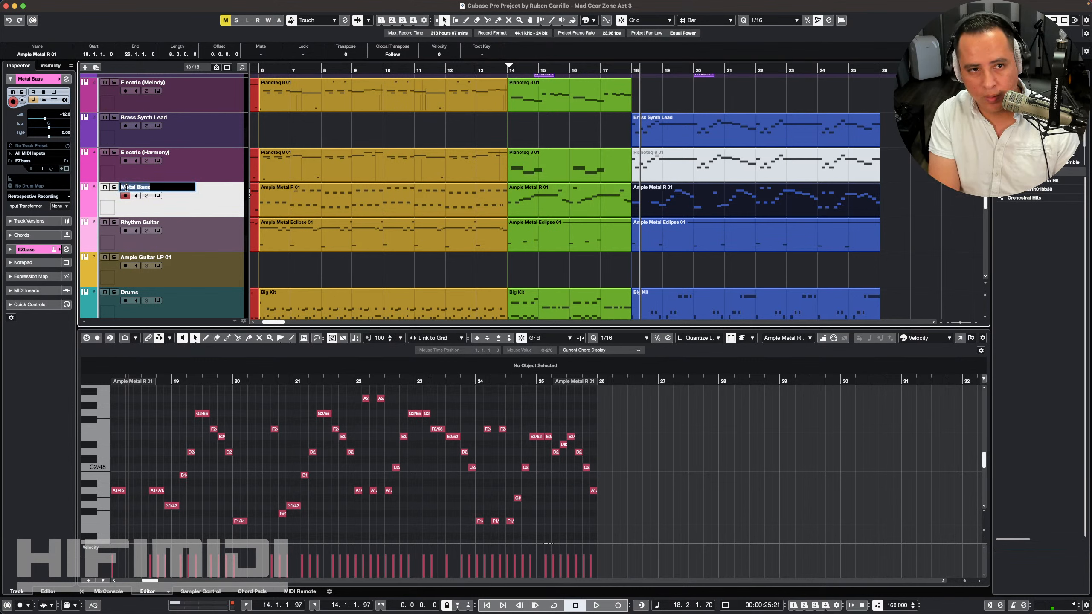
text(Drive Bass)
key(Return)
Step: Add a new instrument track using EZbass, with its audio output set to Stereo Out
click(85, 67)
click(593, 273)
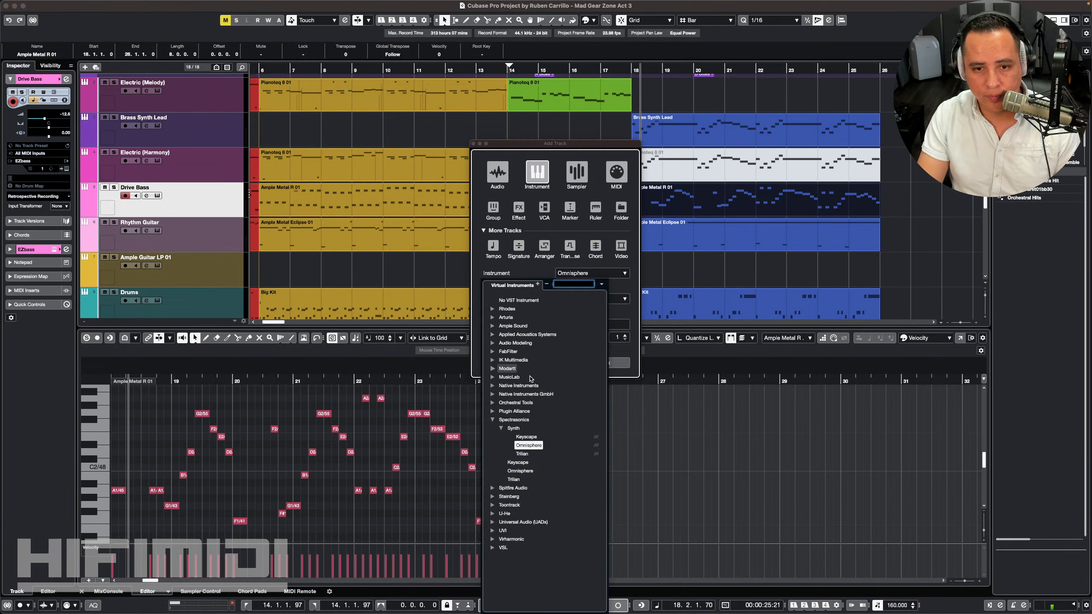
click(493, 505)
click(514, 521)
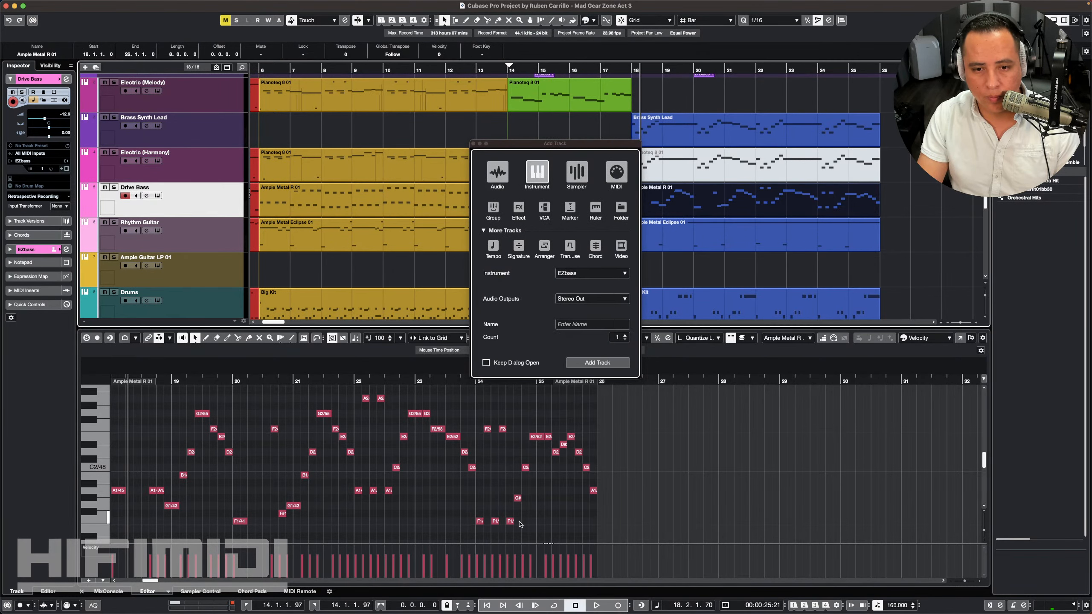
click(594, 364)
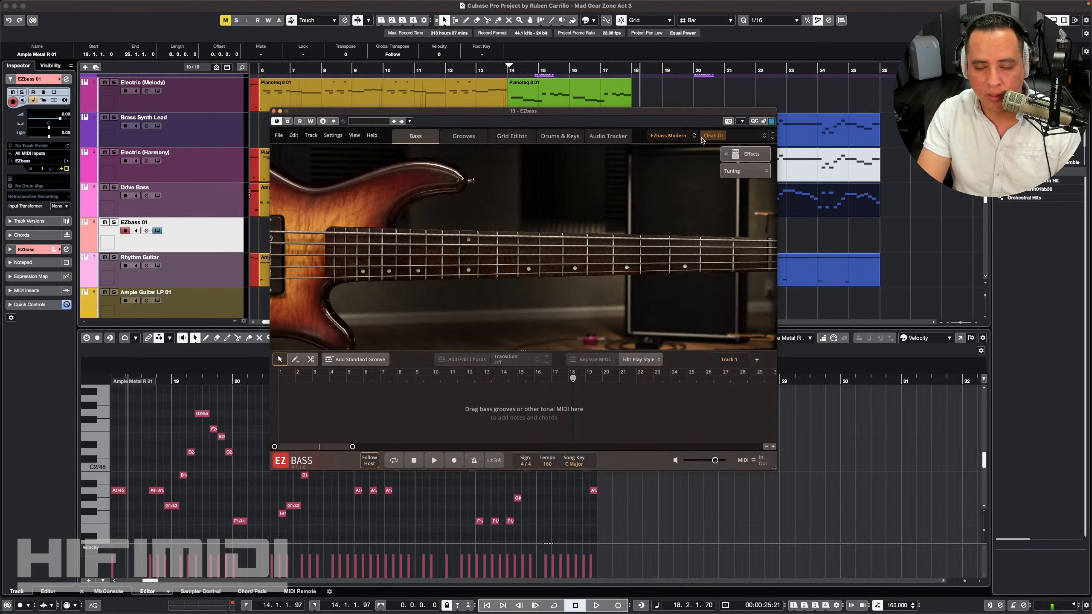
Step: Load the Distorted Metal preset in the new EZbass instrument and rename its track as Slap Bass
click(727, 139)
click(726, 193)
double_click(134, 222)
text(Slap Bass)
key(Return)
Step: Lower the distortion gain in the Slap Bass instrument's effects and close the EZbass window
click(746, 154)
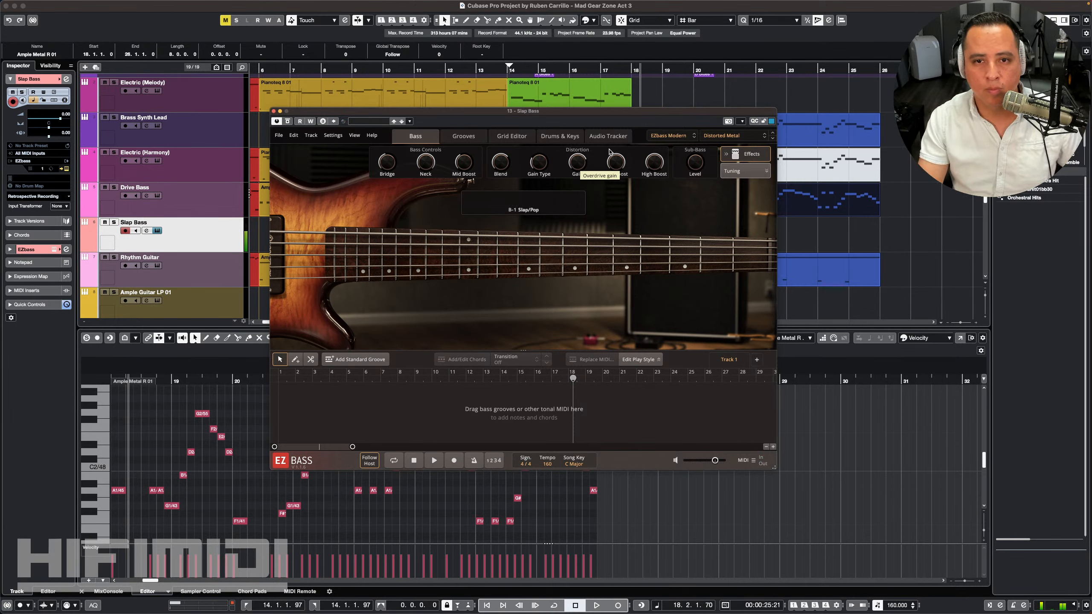
drag(576, 166, 576, 197)
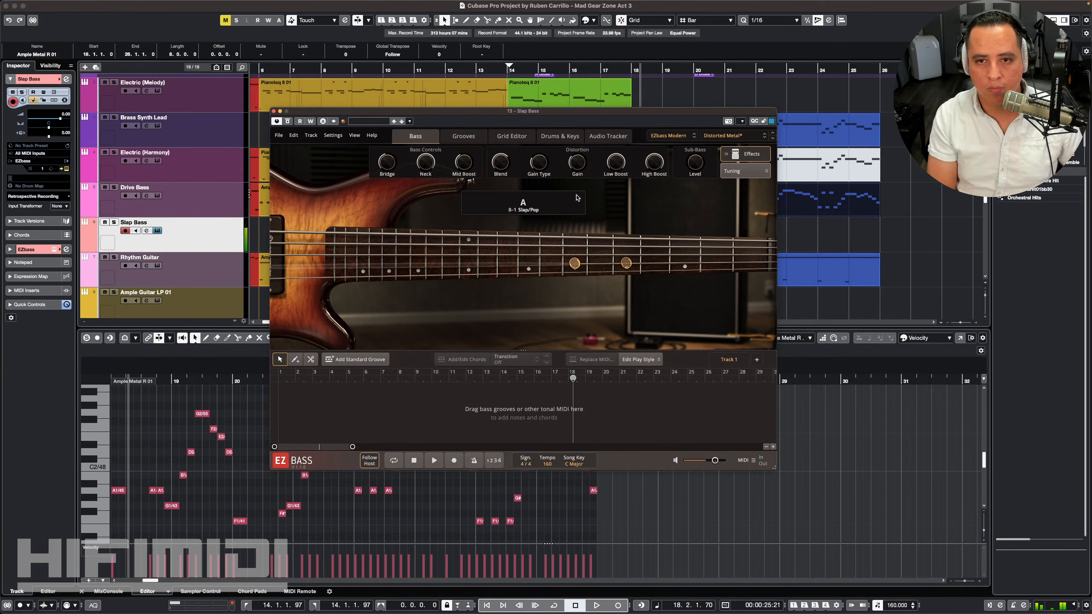
drag(580, 160, 581, 176)
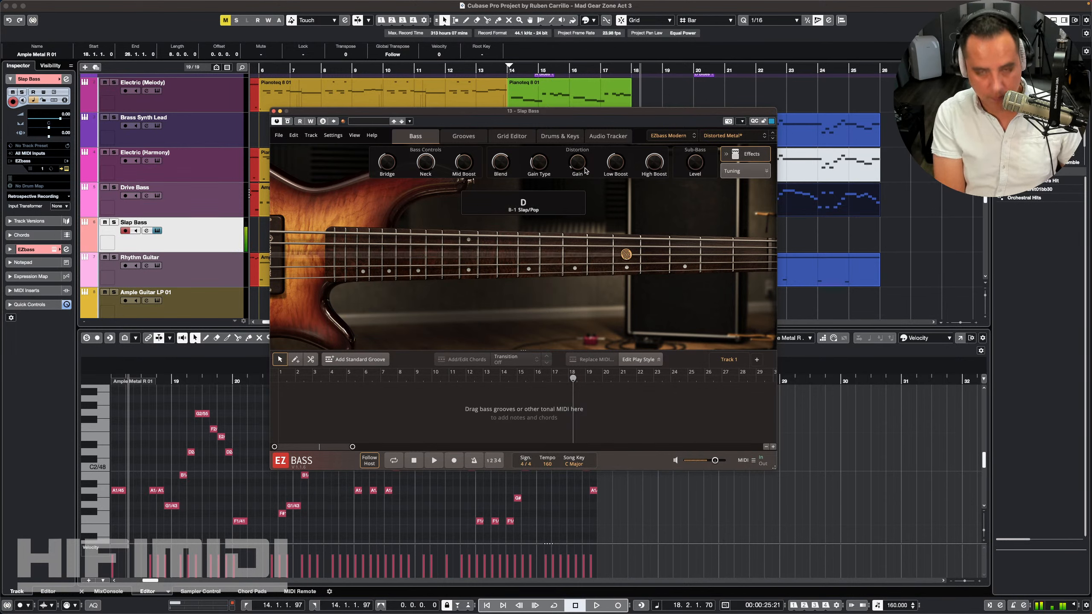
click(273, 111)
Step: Copy the bass part at bar 18 onto the Slap Bass track and delete the original from Drive Bass
alt+drag(696, 211, 696, 226)
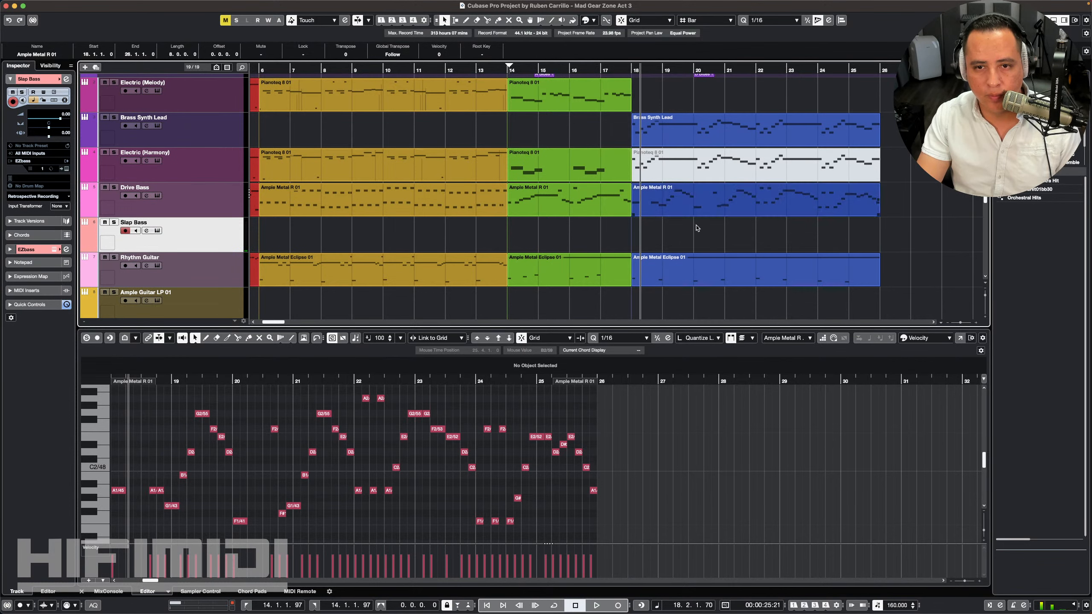
click(662, 205)
key(Delete)
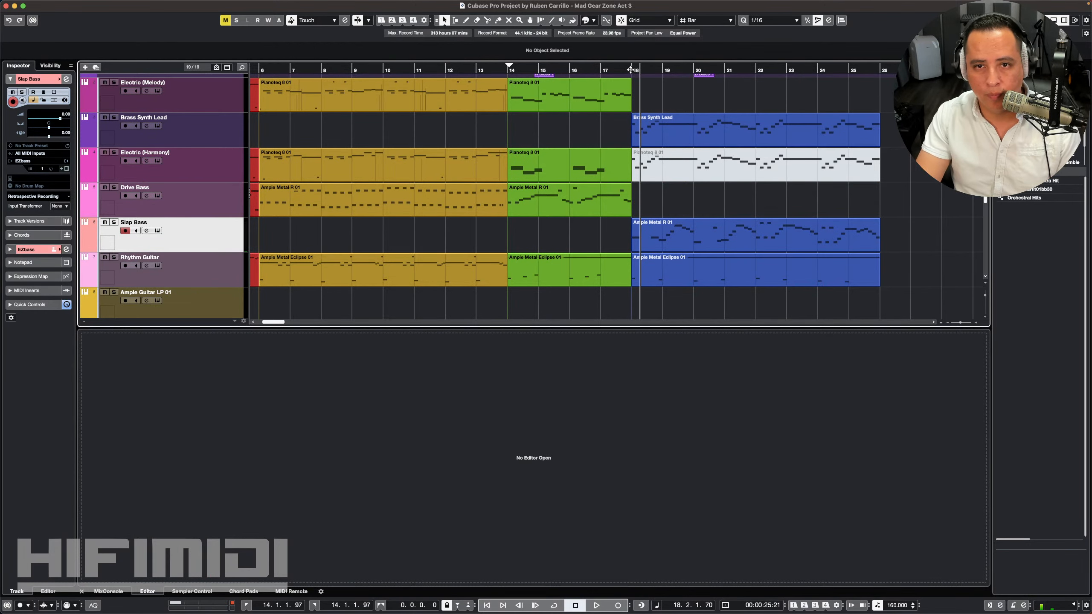
Step: Open the Slap Bass part in the Key Editor and draw a B-1 Slap/Pop keyswitch note from bar 18 to bar 26
click(644, 235)
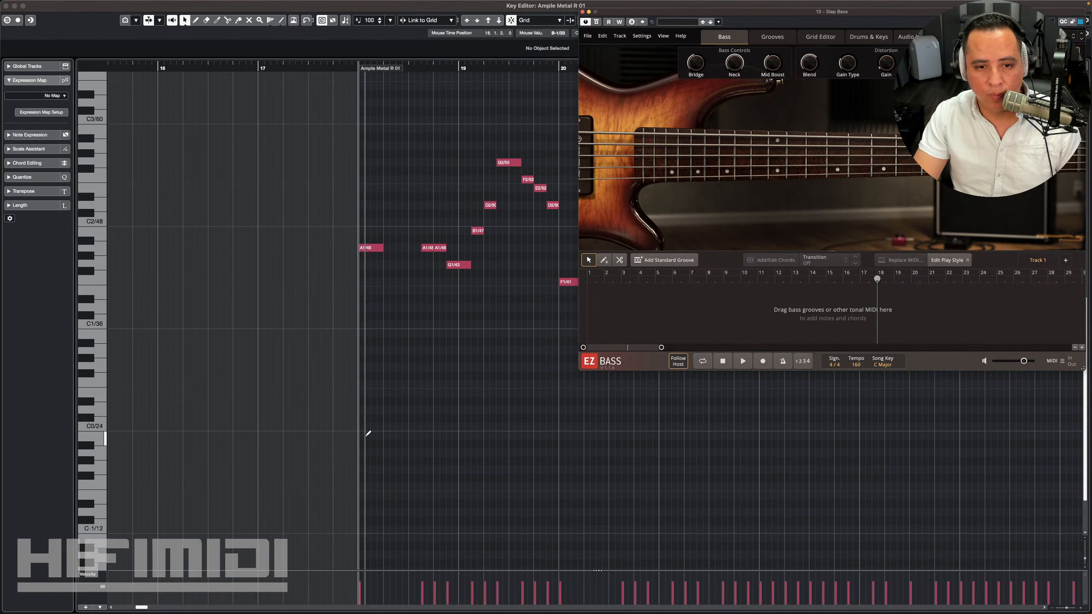
alt+click(364, 436)
key(super+z)
mouse_move(364, 435)
mouse_down()
mouse_move(571, 436)
mouse_move(76, 460)
mouse_move(453, 459)
mouse_up()
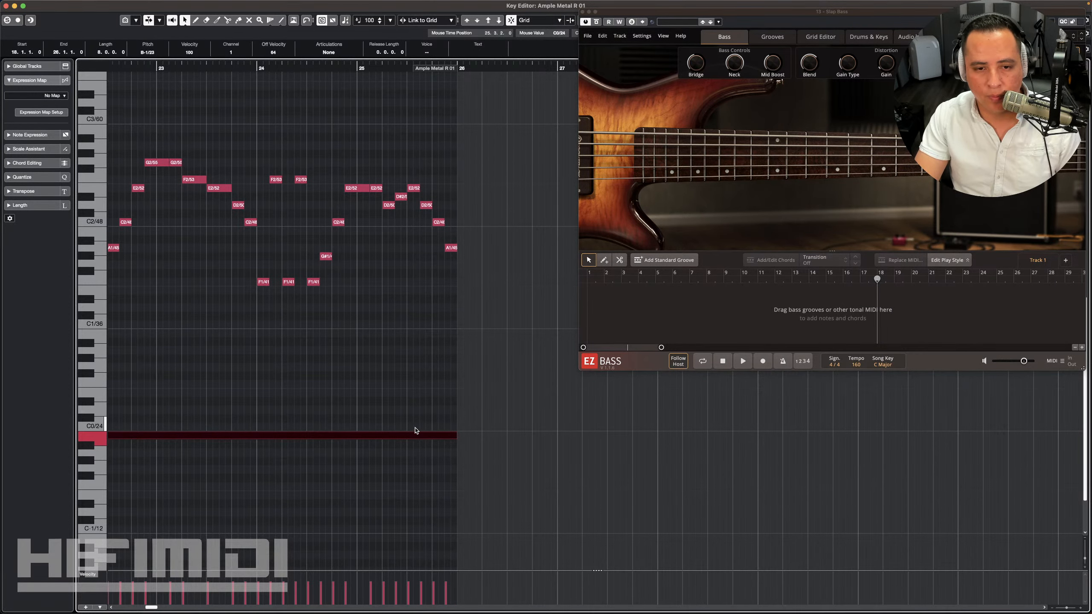
click(383, 420)
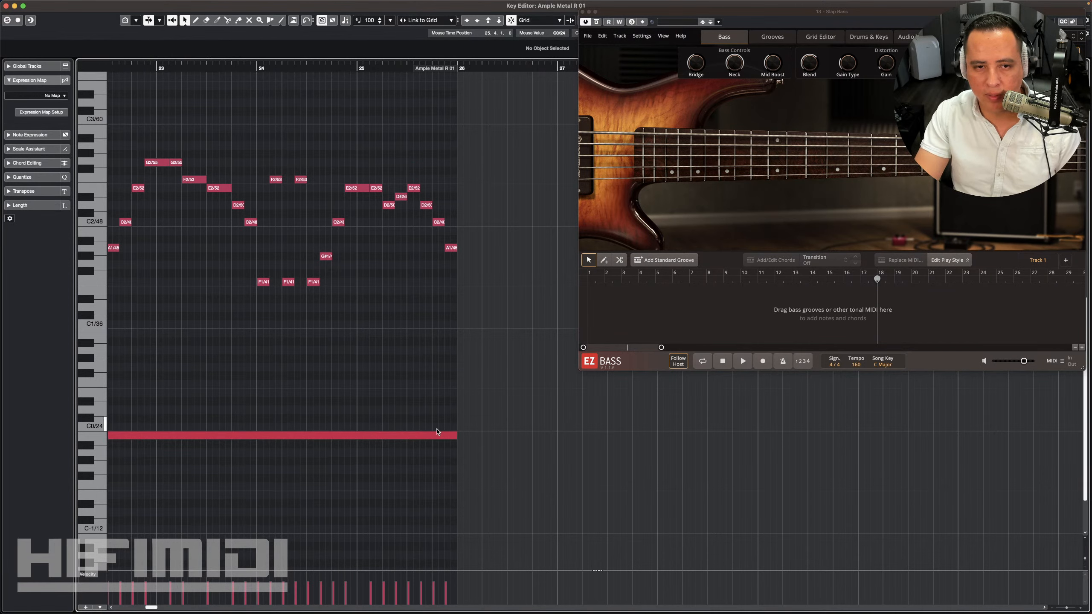
scroll(370, 386, left, 10)
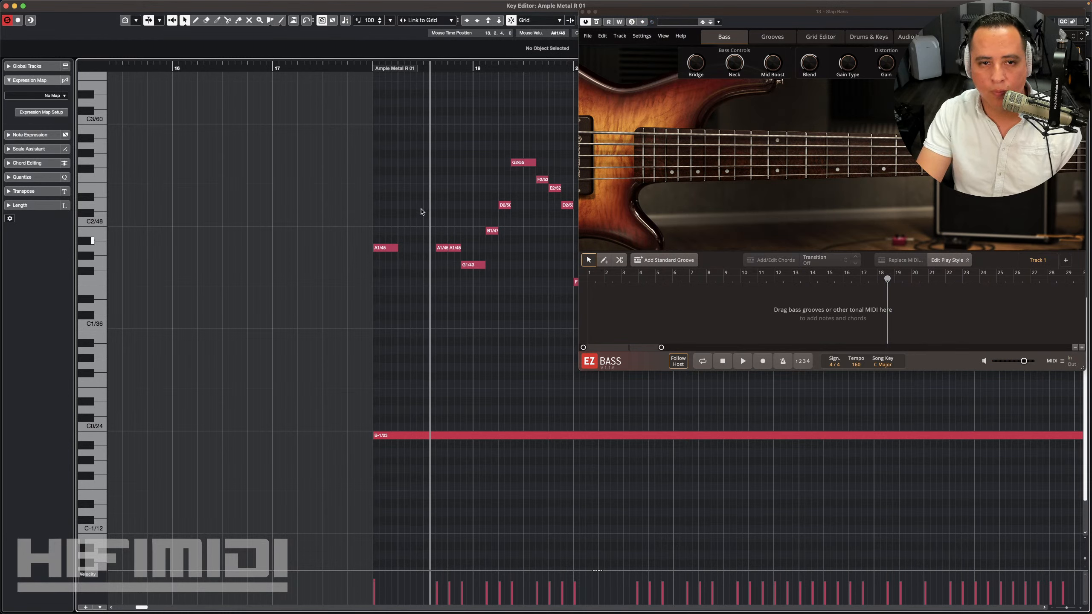
Step: Add sixteenth notes on A2 at 18.2.1 and on E0 at 18.2.3 as a ghost note, and audition them
click(401, 146)
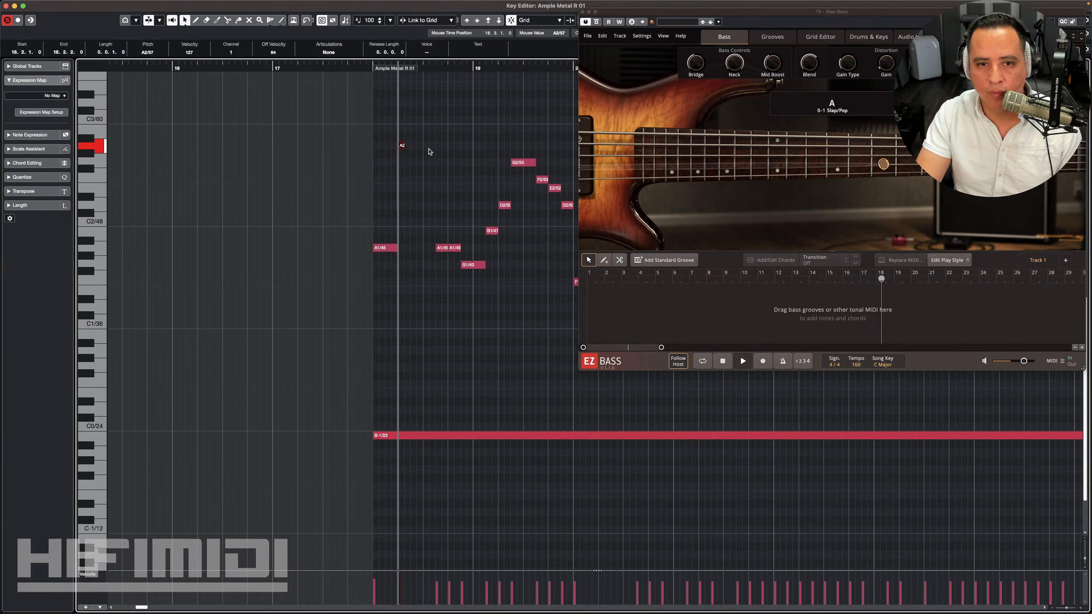
drag(402, 146, 427, 146)
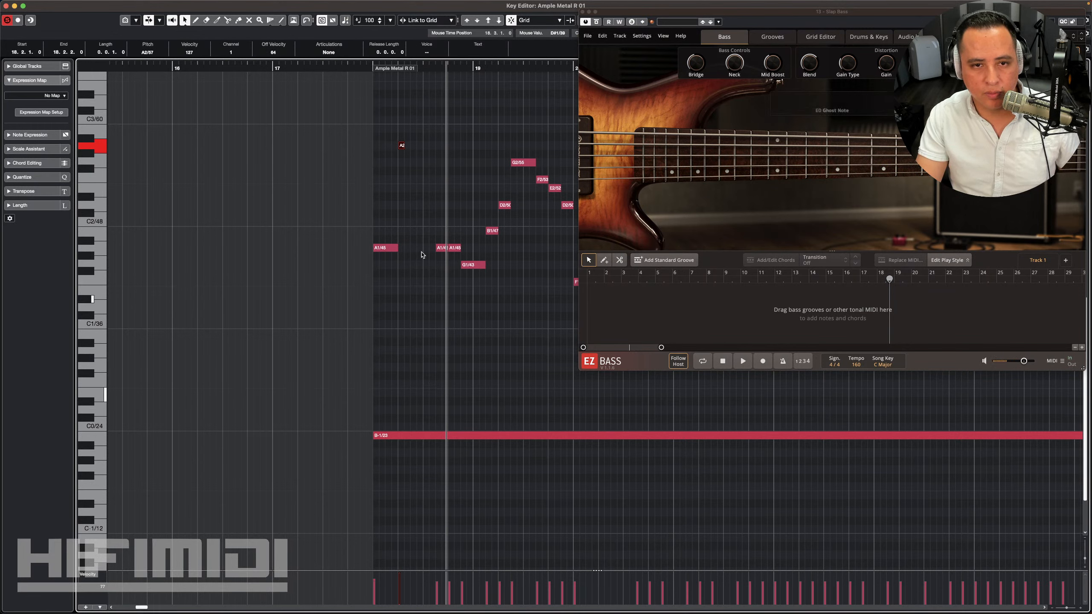
click(416, 392)
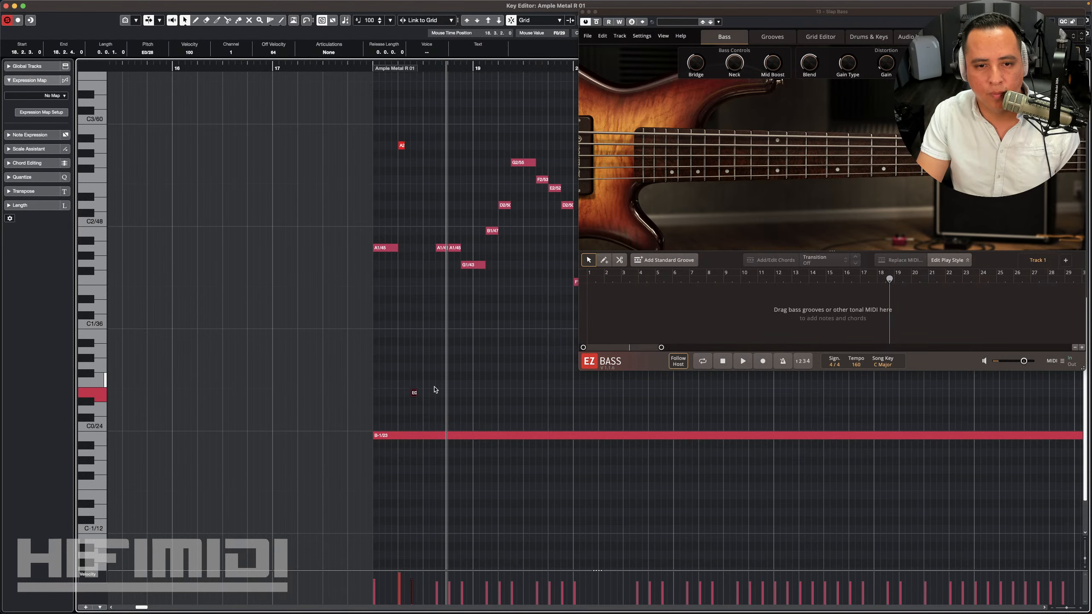
key(space)
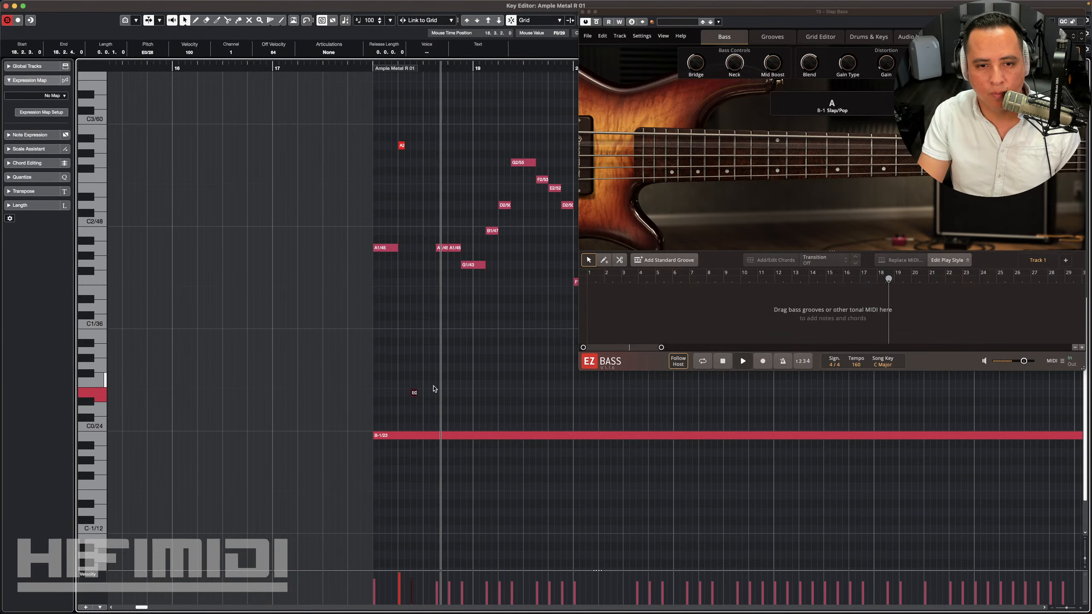
Step: Move the added A2 to 18.1.4 and E0 to 18.2.1, shorten the opening A1 to three sixteenths, and play it back
scroll(394, 355, right, 3)
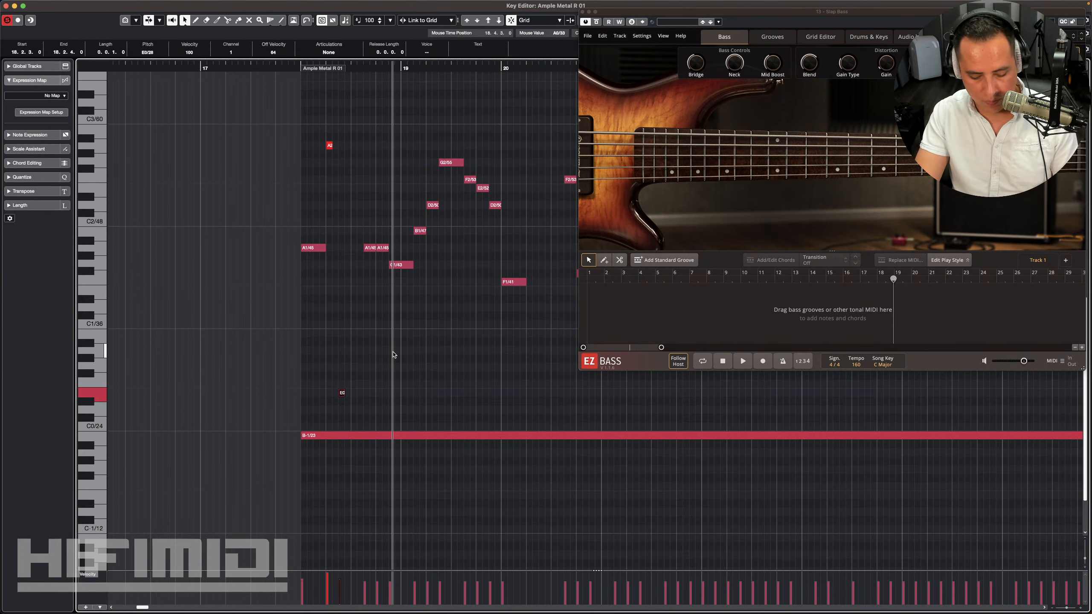
key(h)
key(h)
key(h)
scroll(430, 223, right, 5)
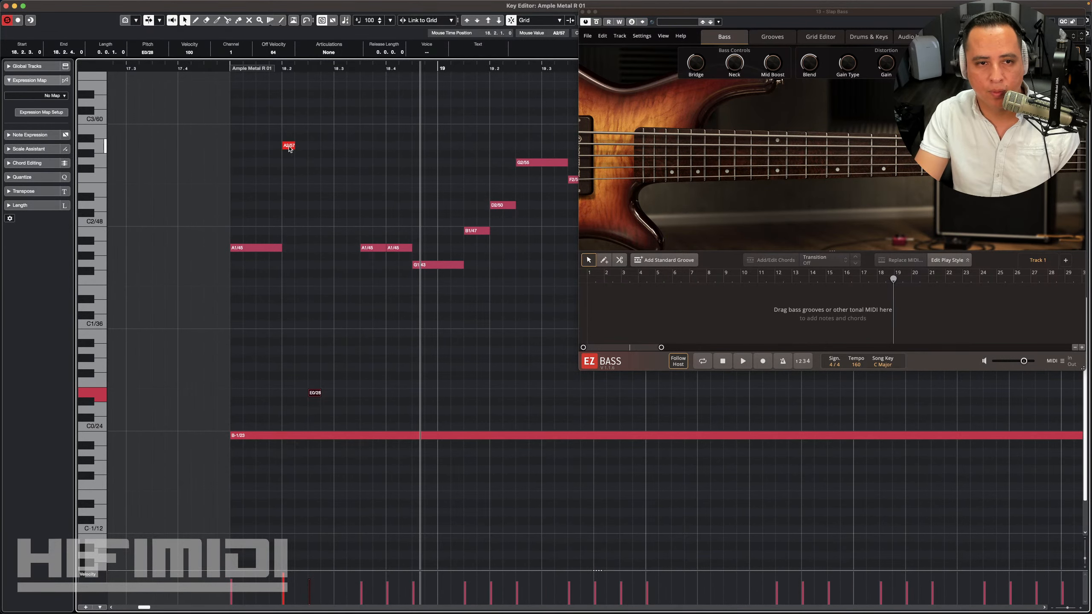
drag(283, 145, 260, 147)
drag(314, 397, 288, 395)
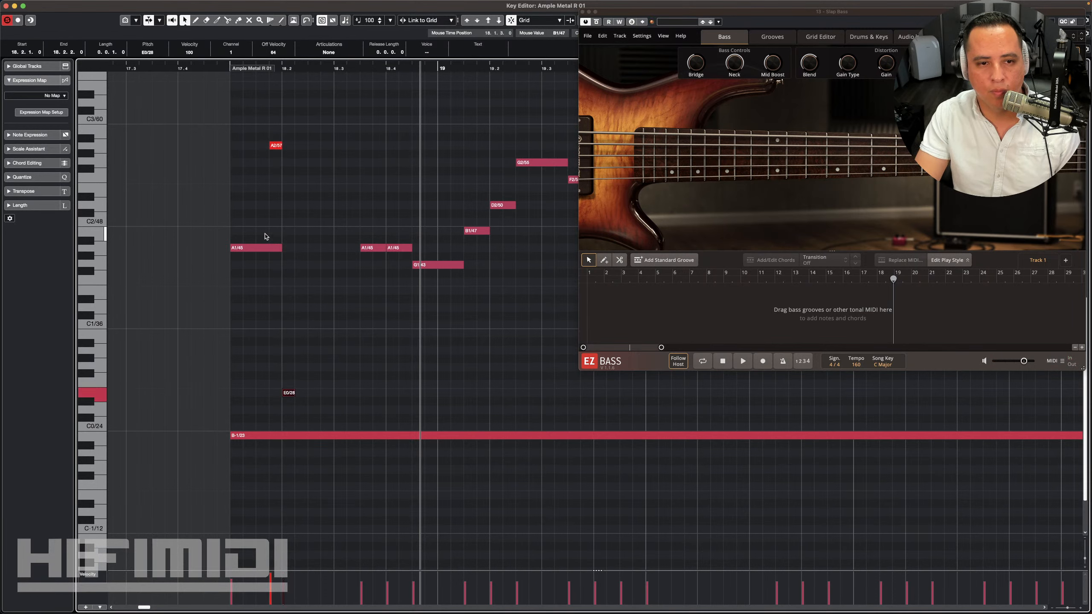
drag(280, 248, 271, 248)
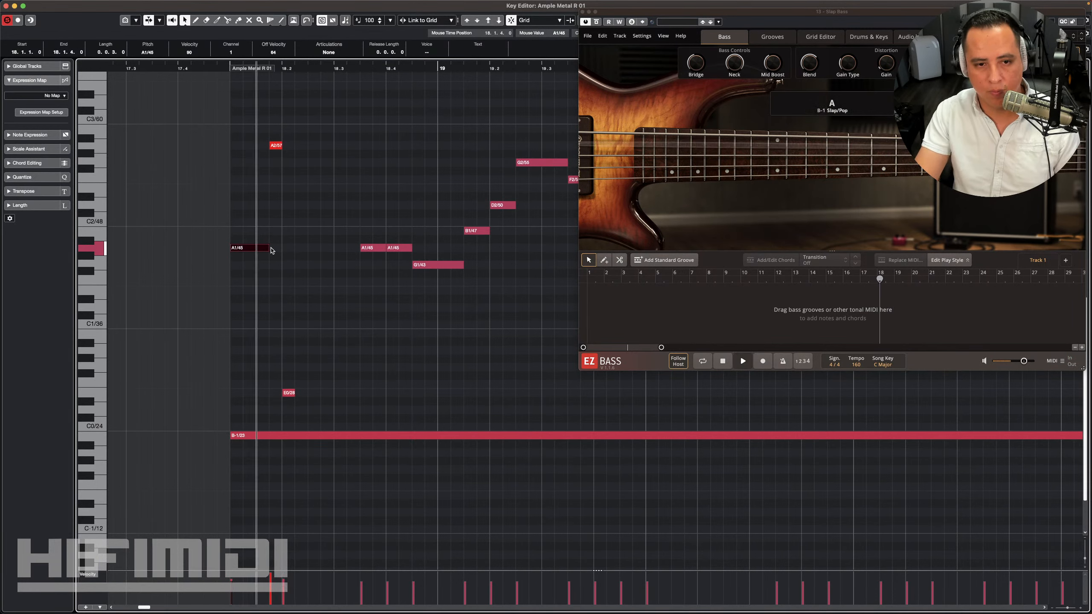
key(space)
Step: Repeat the slap figure in bar 20: add F2 at 20.1.4 and E0 at 20.2.1, and shorten F1 to three sixteenths
scroll(318, 275, right, 9)
alt+click(312, 179)
drag(317, 282, 306, 283)
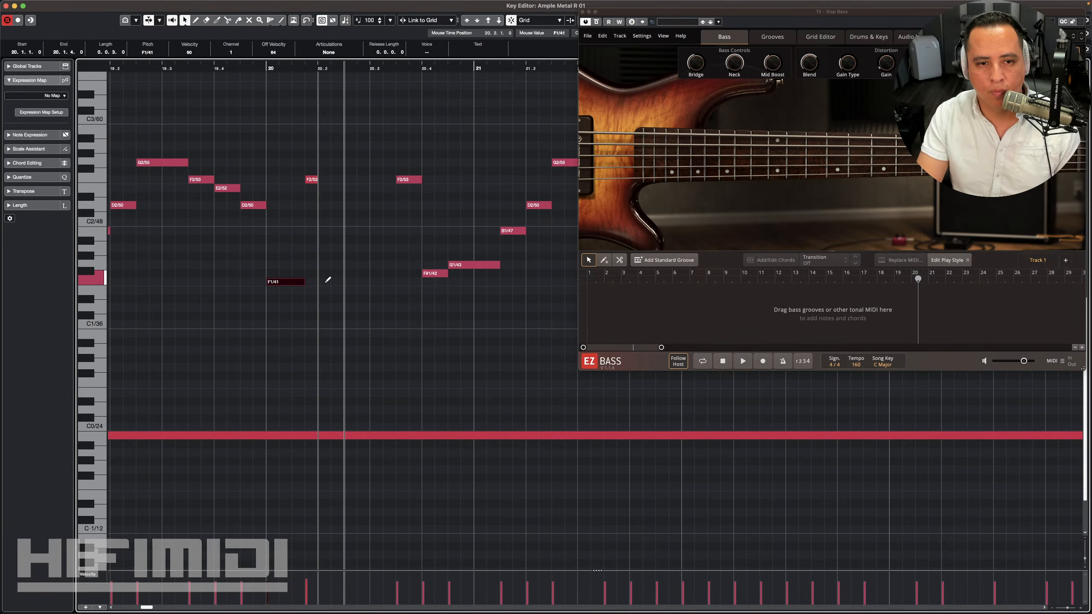
click(327, 393)
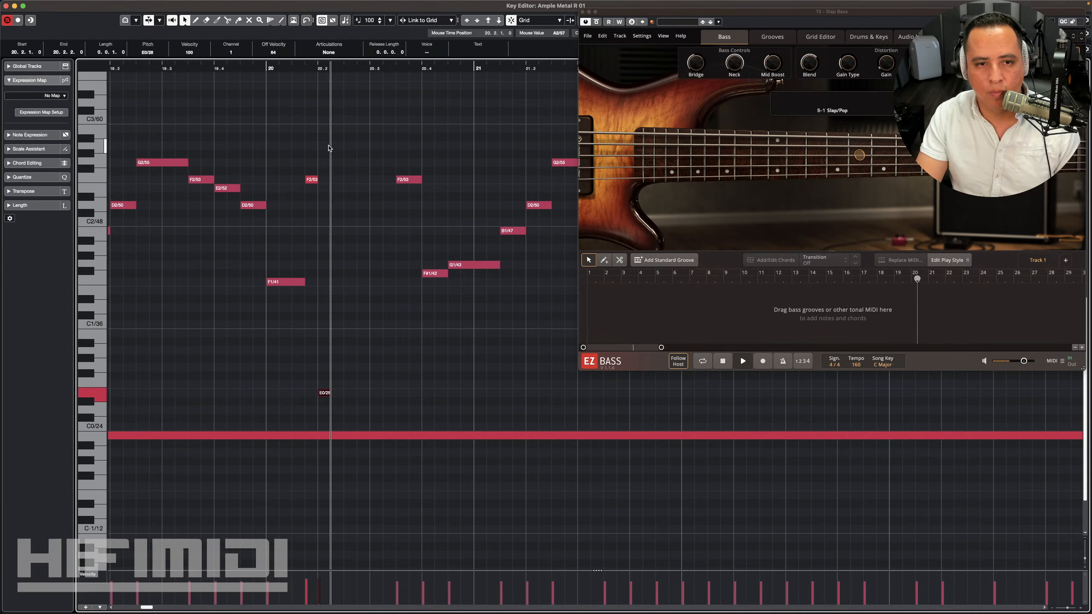
key(space)
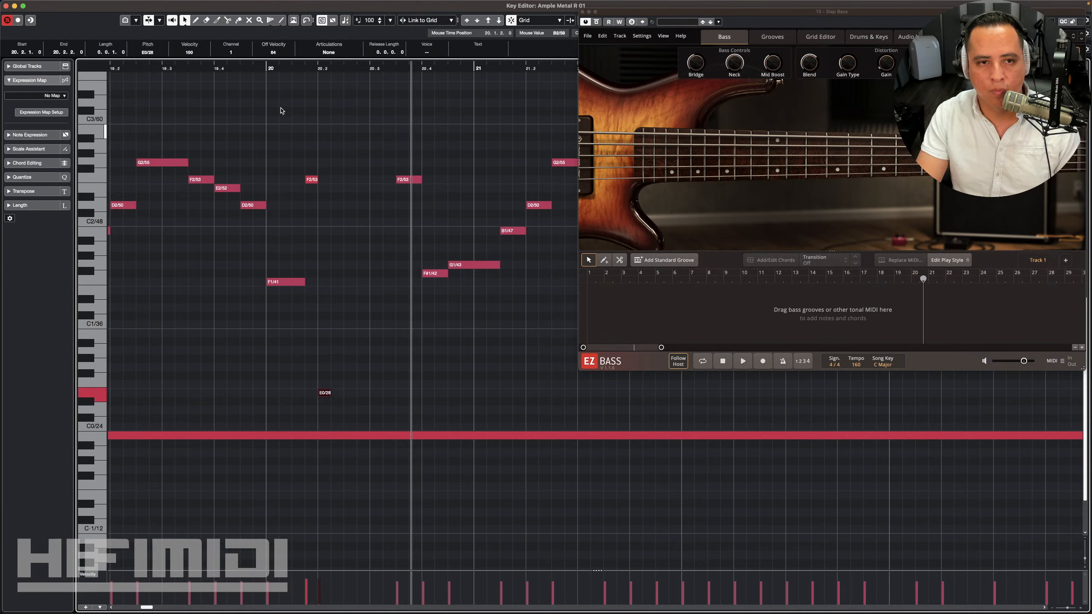
Step: Select the F1 and F2 notes at the start of bar 20, audition the part from there, and close the EZbass window
click(266, 69)
mouse_move(291, 282)
mouse_down()
mouse_move(290, 205)
mouse_move(313, 149)
mouse_up()
key(space)
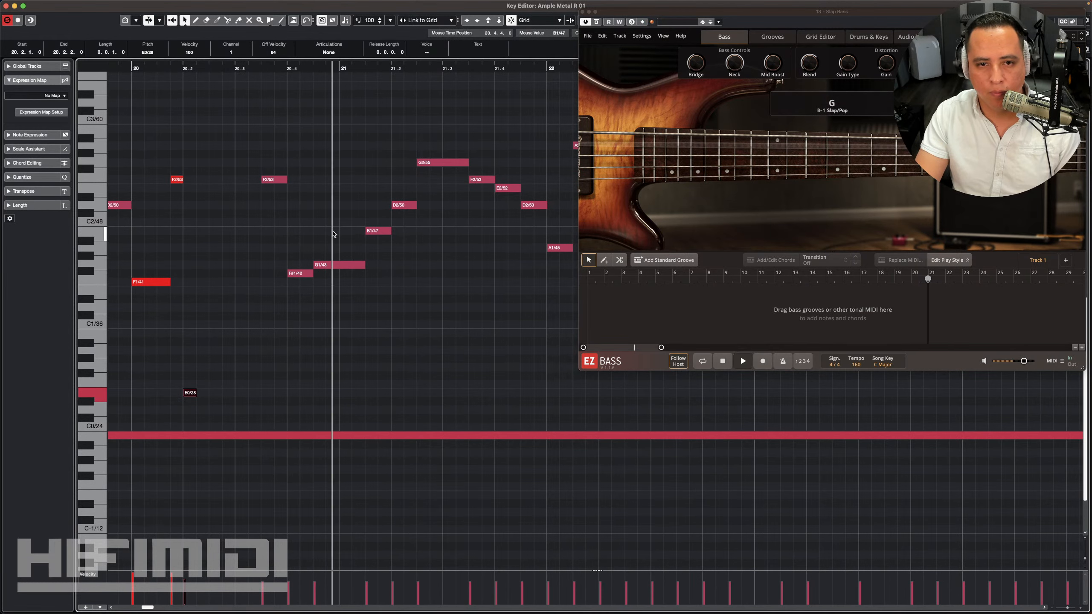
key(super+w)
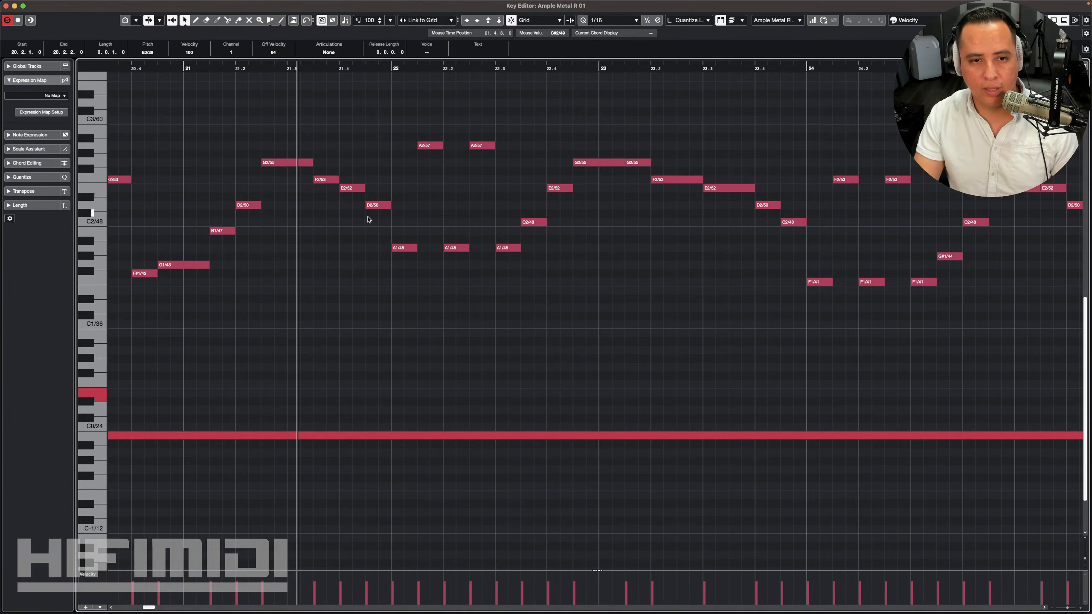
scroll(374, 222, left, 6)
key(KP_Subtract)
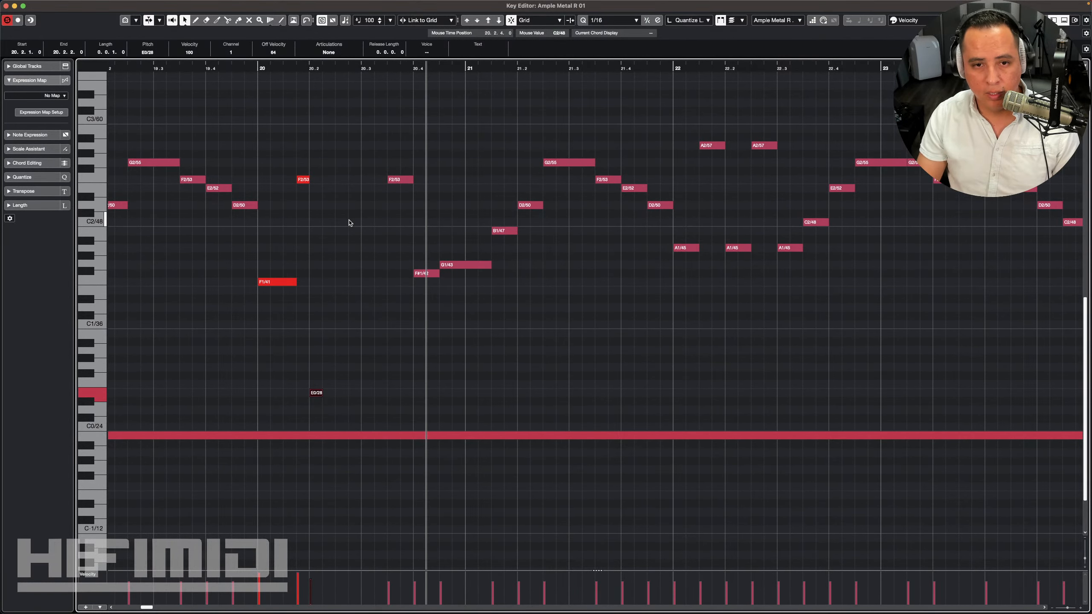
Step: Audition bars 20 and 21, then add an E0 ghost note at 21.3.3 and trim the F2 above it to start at 21.3.4
key(space)
key(space)
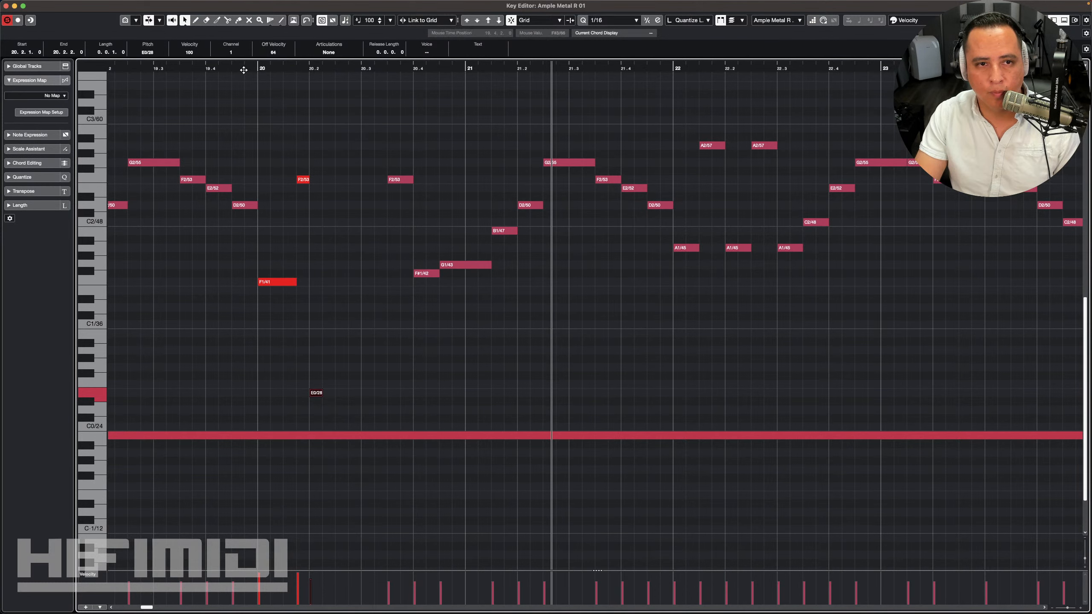
click(258, 68)
key(space)
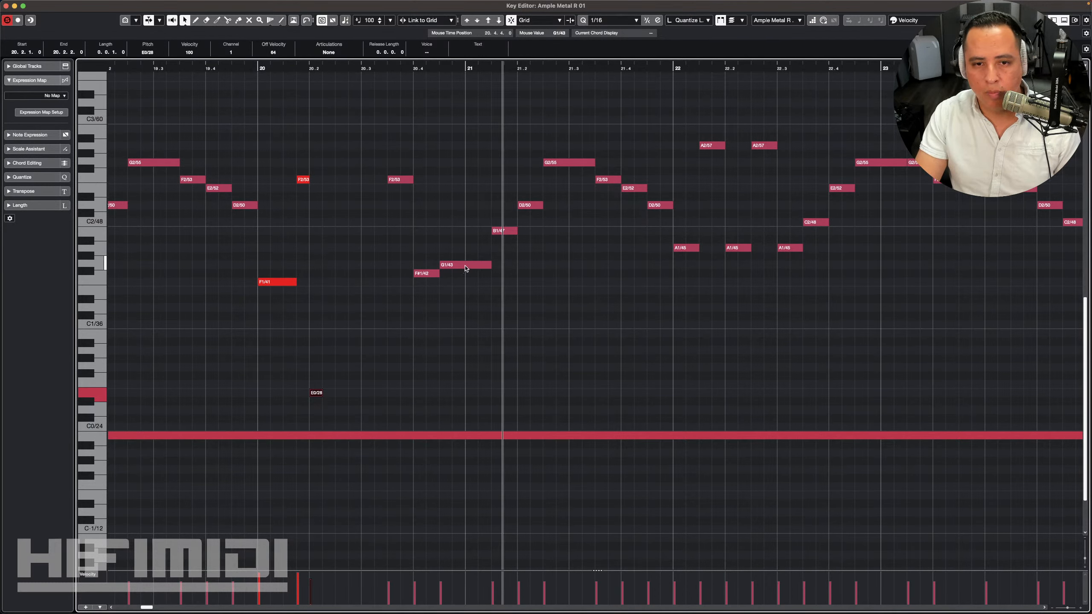
key(space)
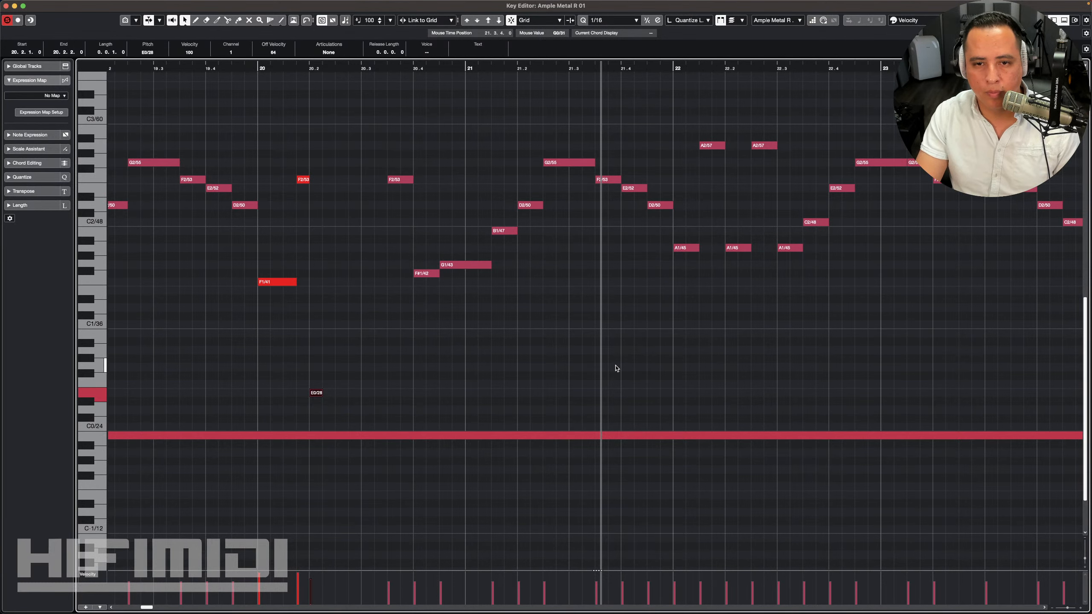
click(604, 393)
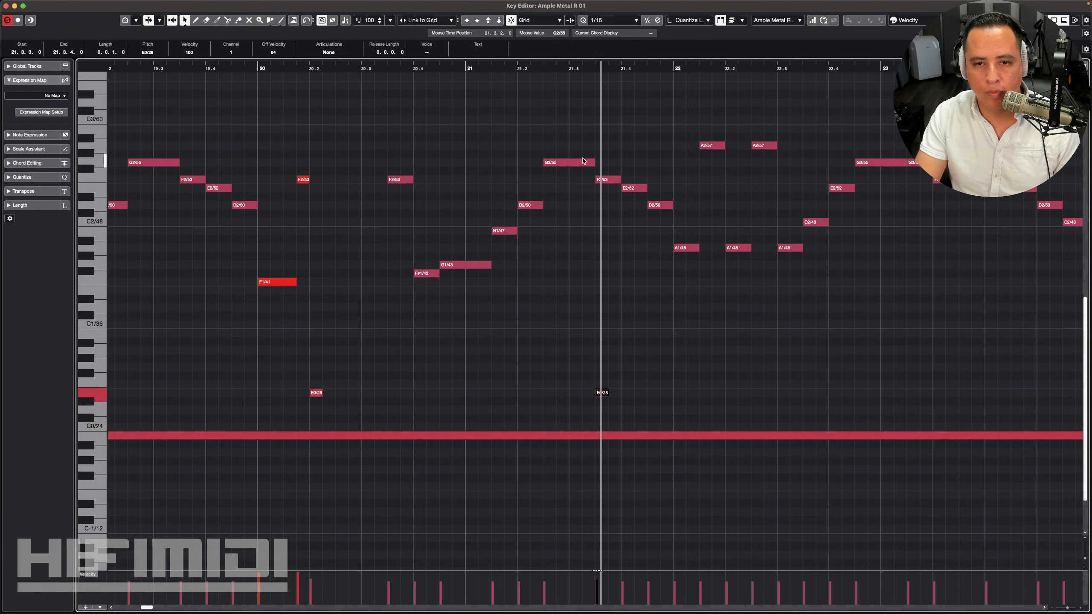
mouse_move(598, 179)
mouse_down()
mouse_move(613, 179)
mouse_move(614, 132)
mouse_up()
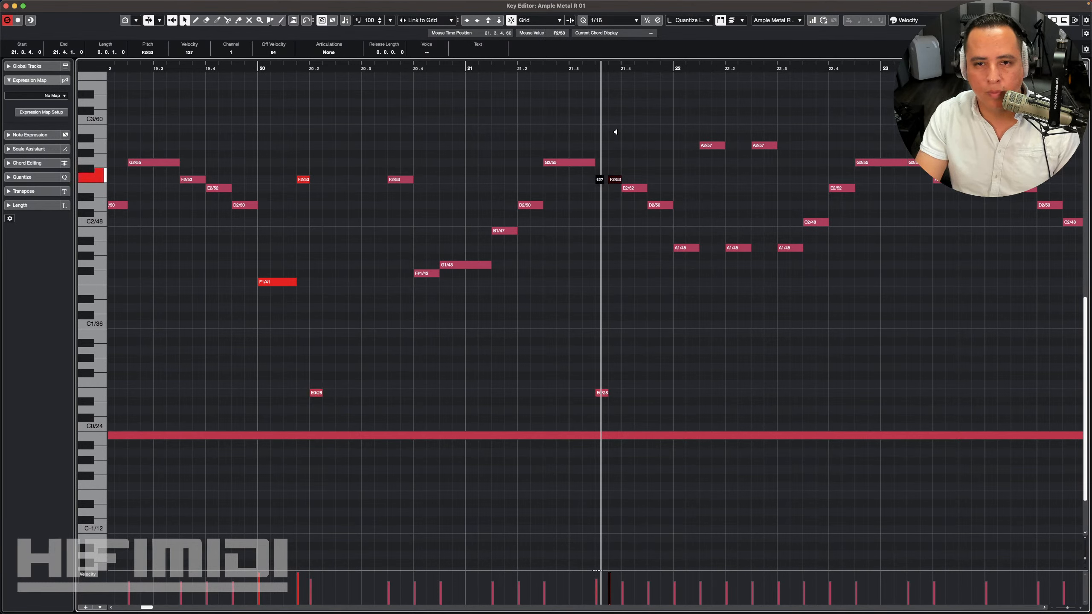
Step: Play the new figure back, move the E0 ghost note to 21.3.2, and extend the F2 to start at 21.3.3
click(602, 393)
click(406, 68)
key(space)
scroll(405, 79, right, 5)
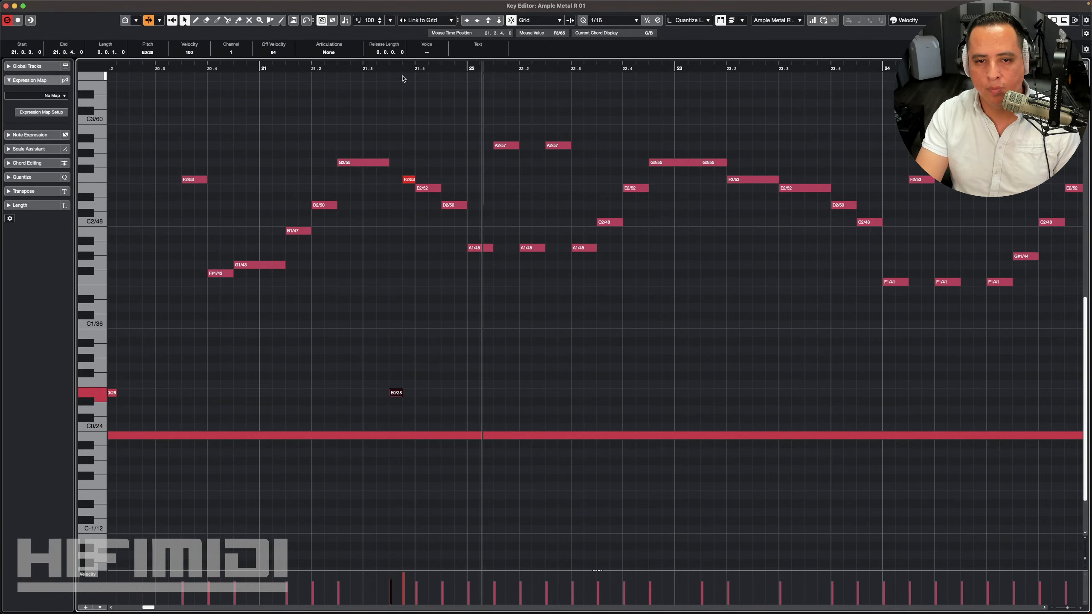
key(space)
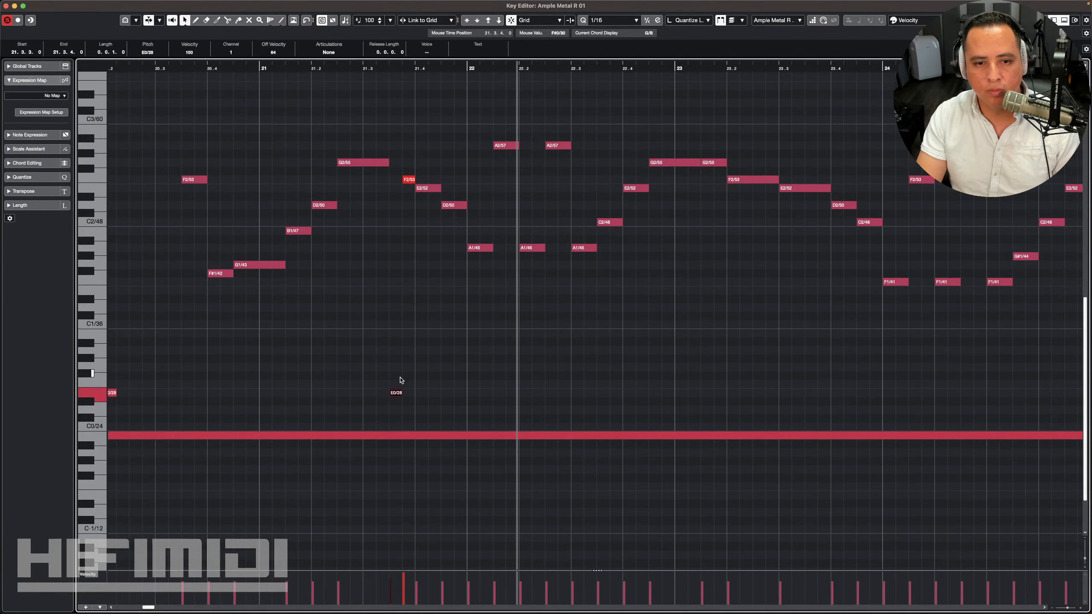
key(super+Left)
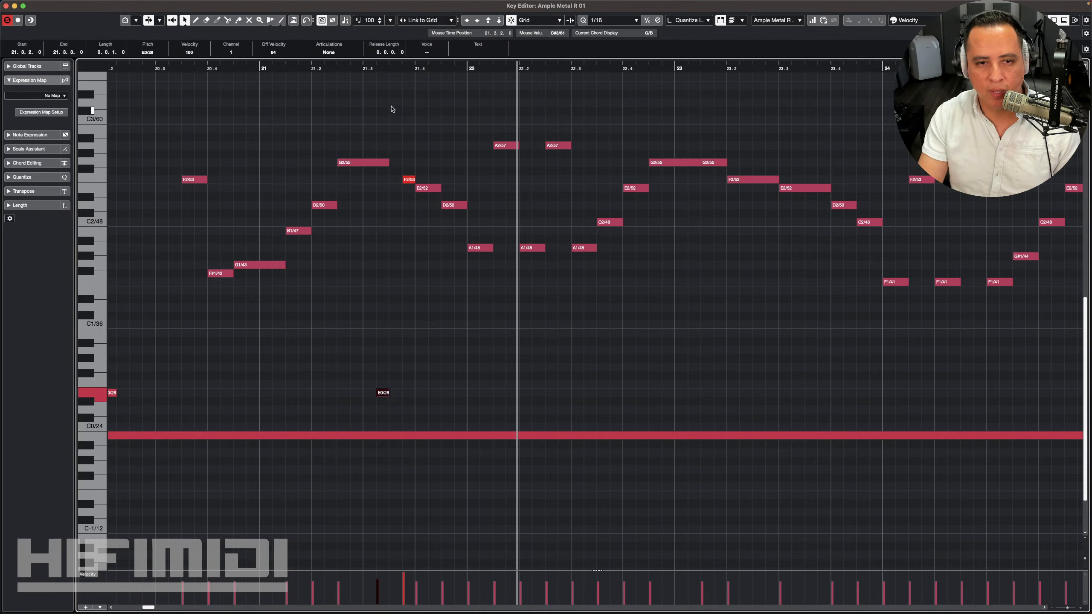
drag(404, 179, 390, 180)
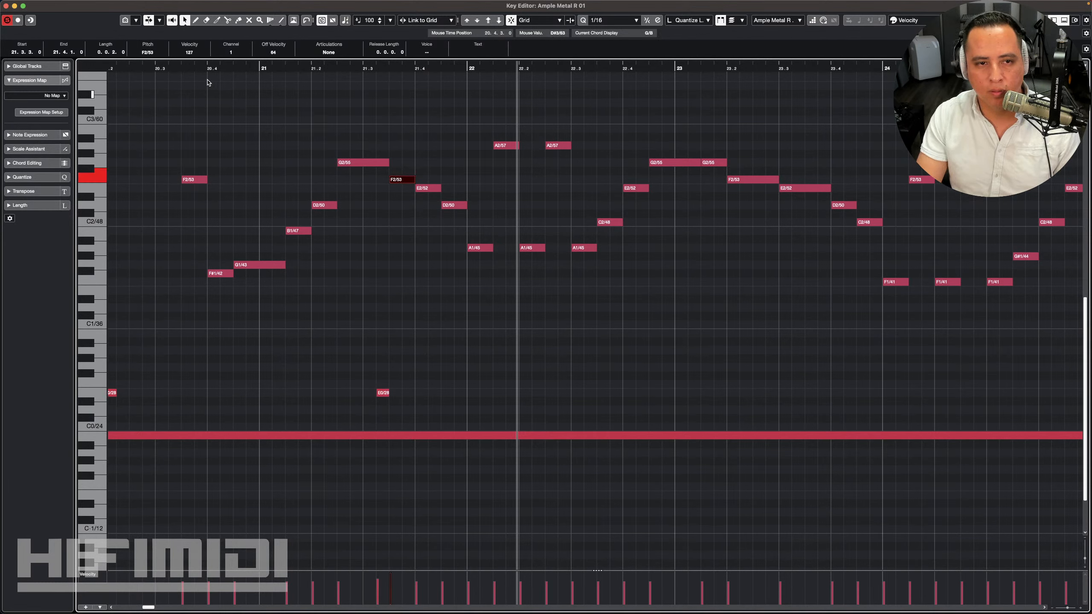
Step: Shorten the G2 at 21.2.3 so it ends at 21.3.2 where the ghost note begins, and audition the phrase
key(space)
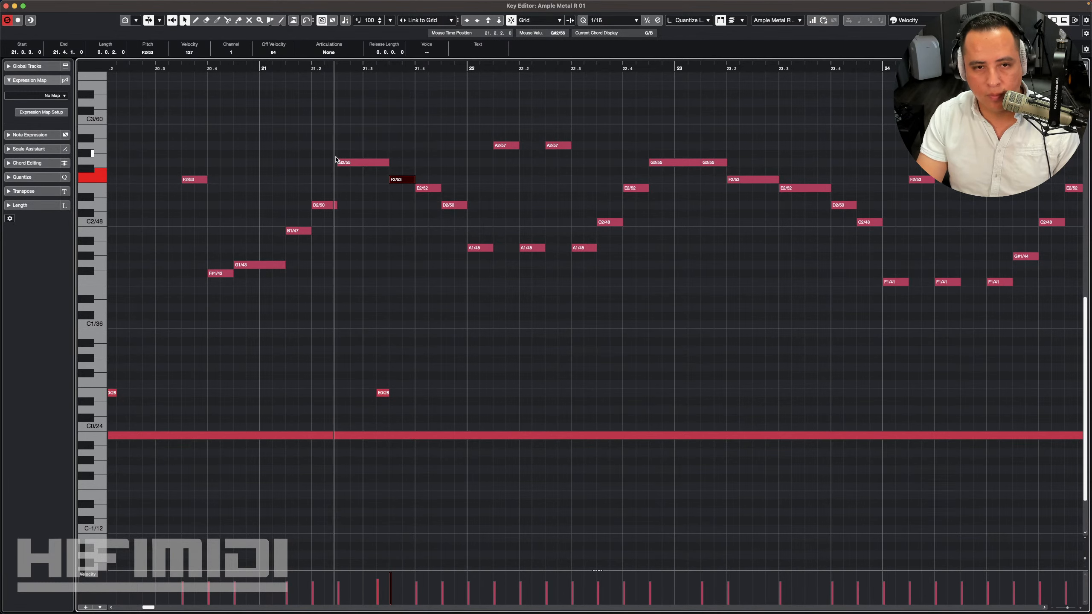
key(space)
drag(389, 163, 377, 163)
click(376, 149)
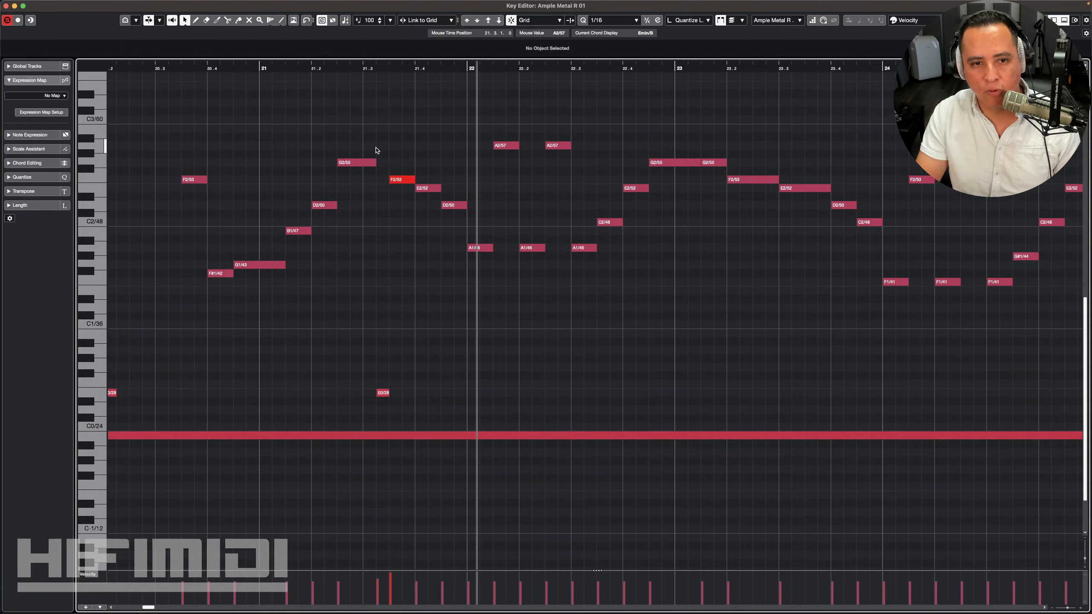
key(space)
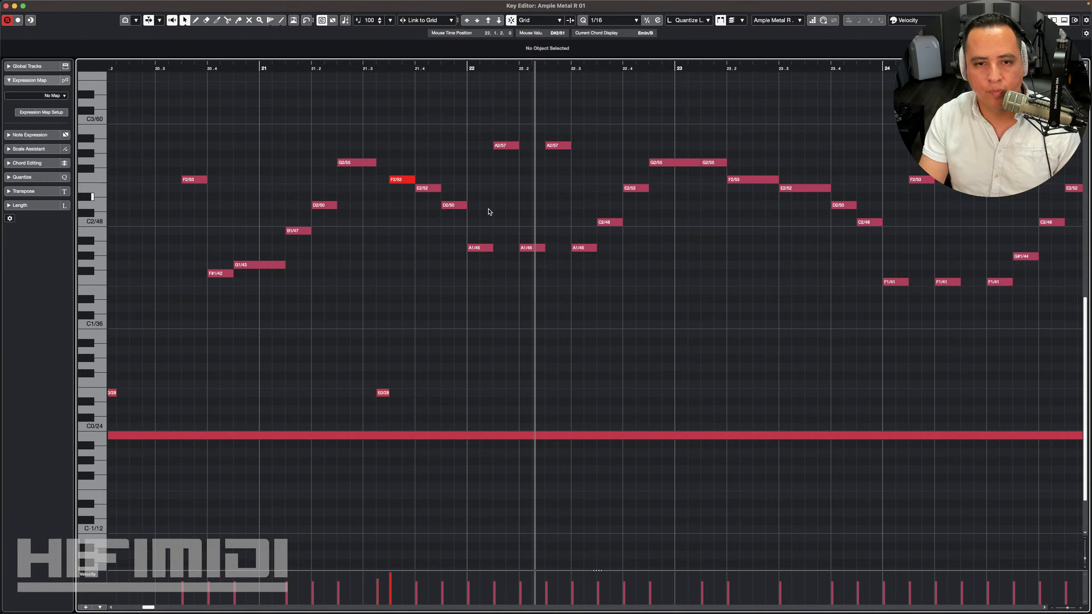
Step: Try a higher velocity on the first A1 of bar 22 and play it back
drag(482, 248, 480, 211)
click(472, 62)
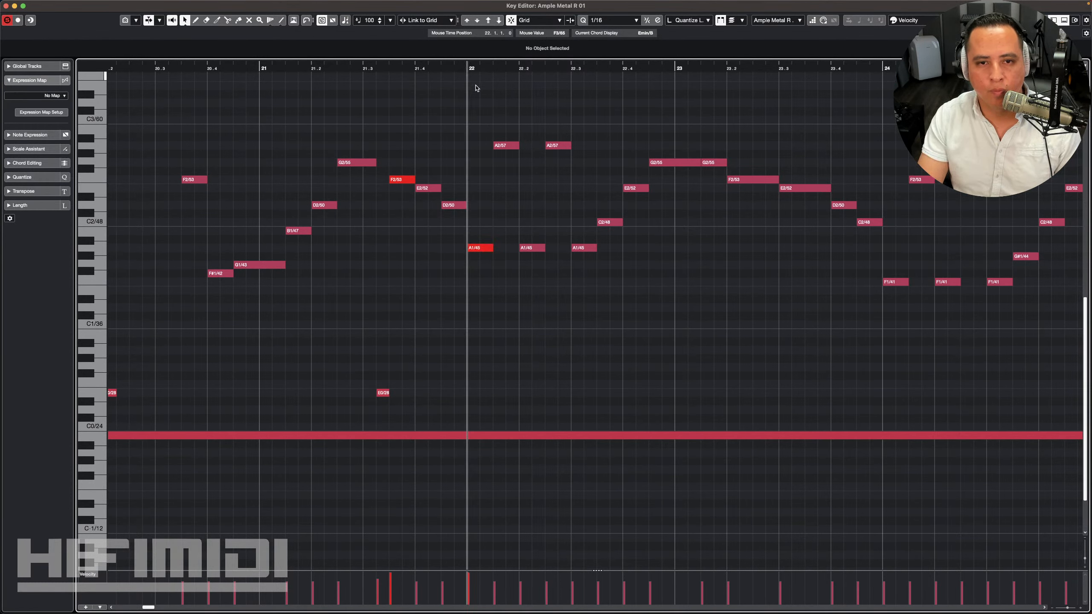
key(space)
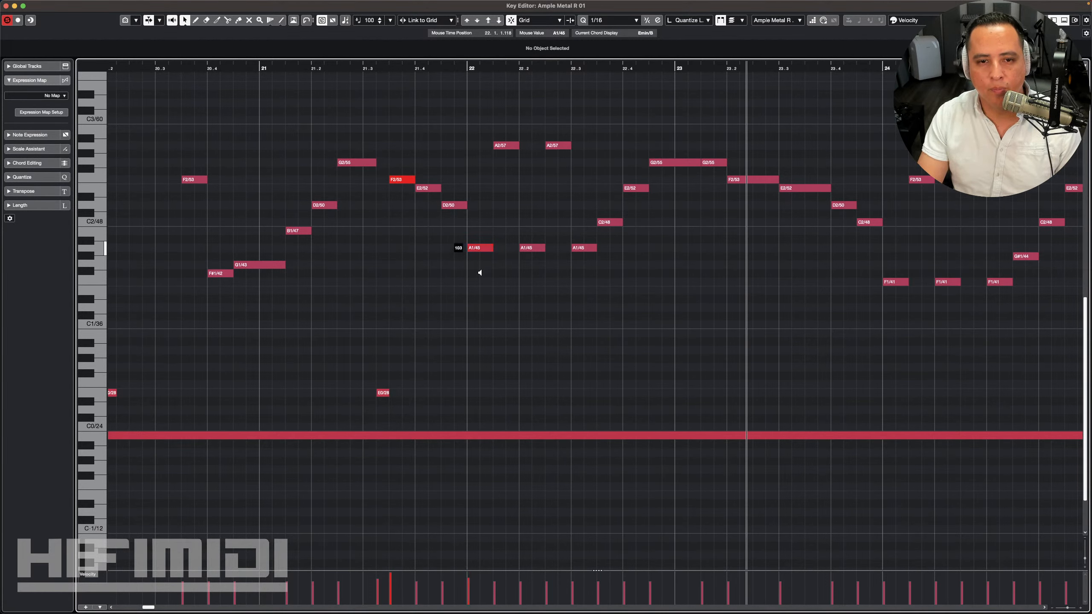
Step: Split the long B-1 keyswitch note at 22.1.1 and trim its second part to start at 22.3.1
key(3)
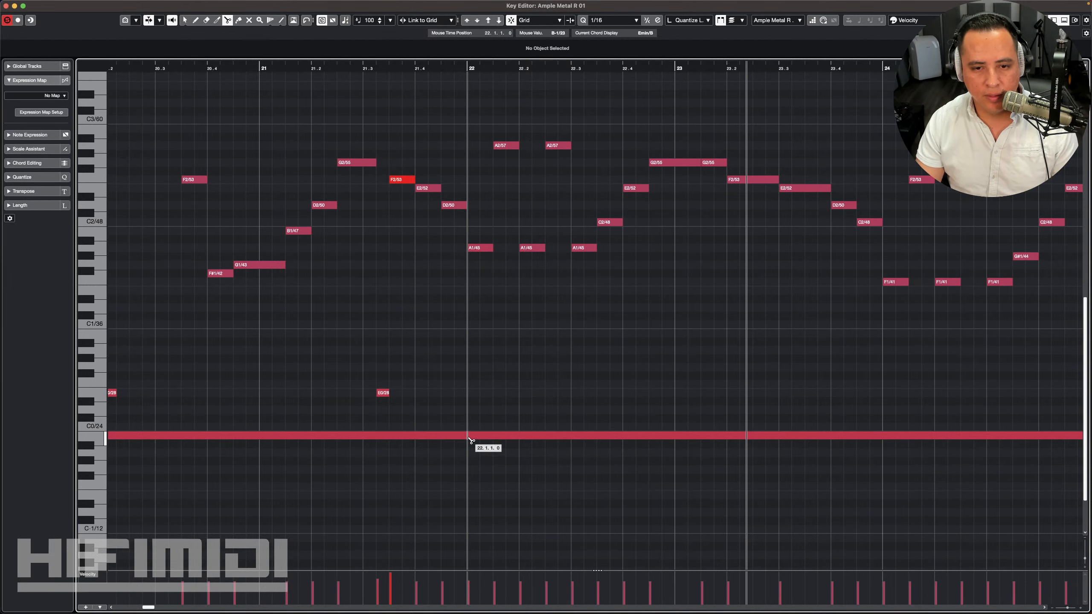
click(478, 441)
key(1)
drag(470, 436, 639, 439)
click(469, 69)
key(space)
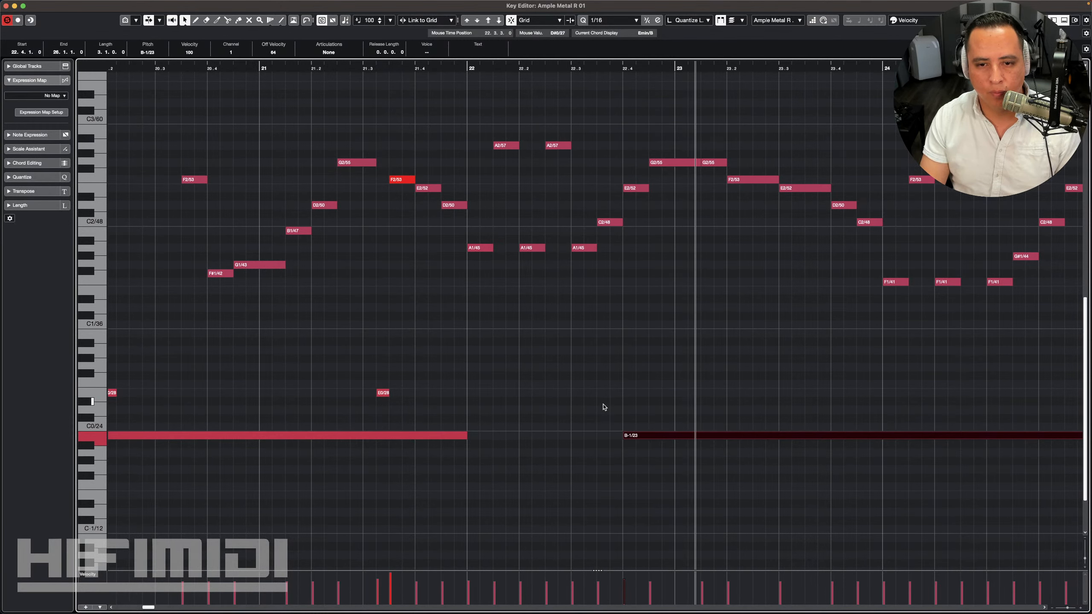
drag(624, 435, 577, 430)
click(504, 133)
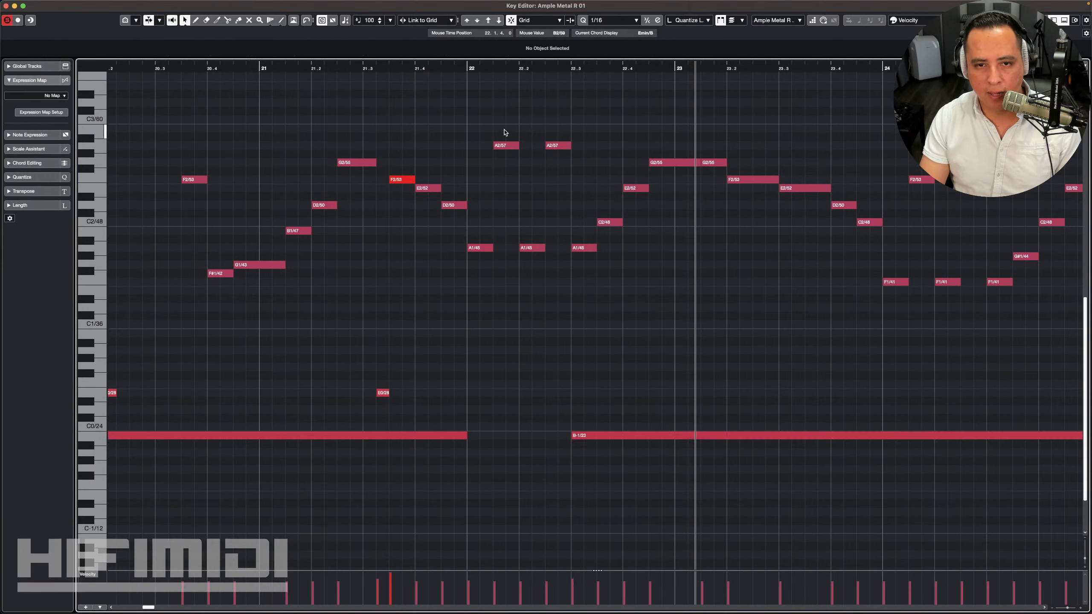
Step: Split the two A2 notes of bar 22 into sixteenths at 22.1.4 and 22.2.4, and audition the bar
click(468, 67)
key(space)
key(space)
key(3)
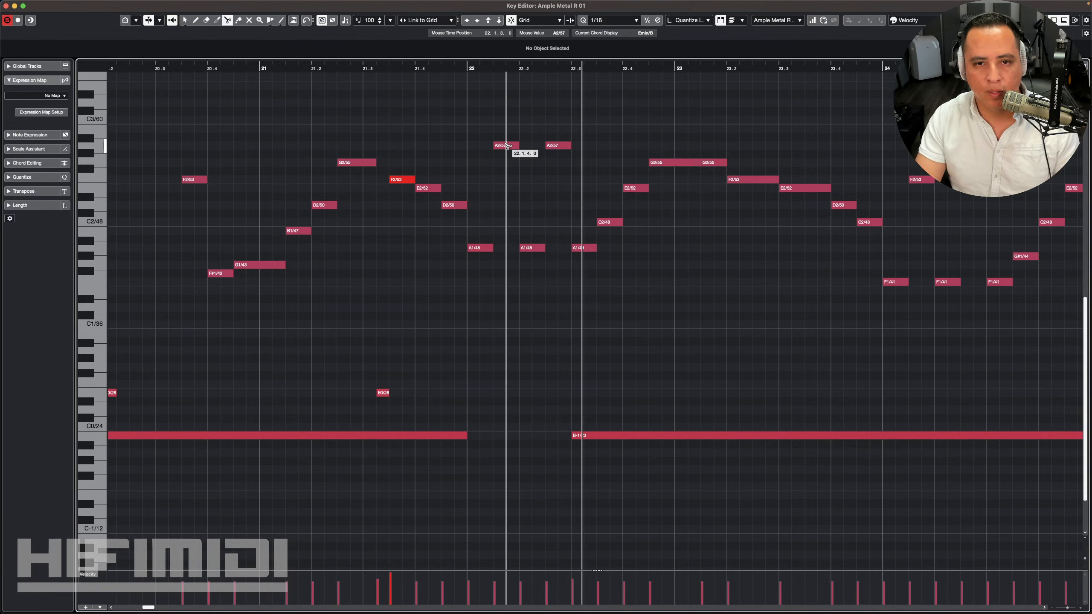
click(507, 146)
click(558, 146)
key(1)
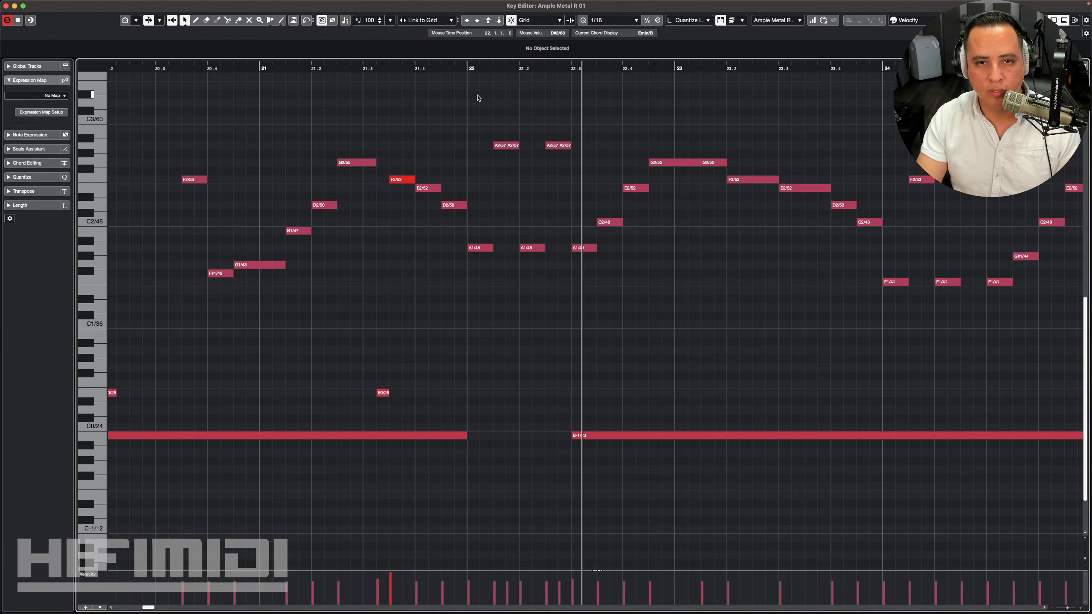
click(469, 68)
key(space)
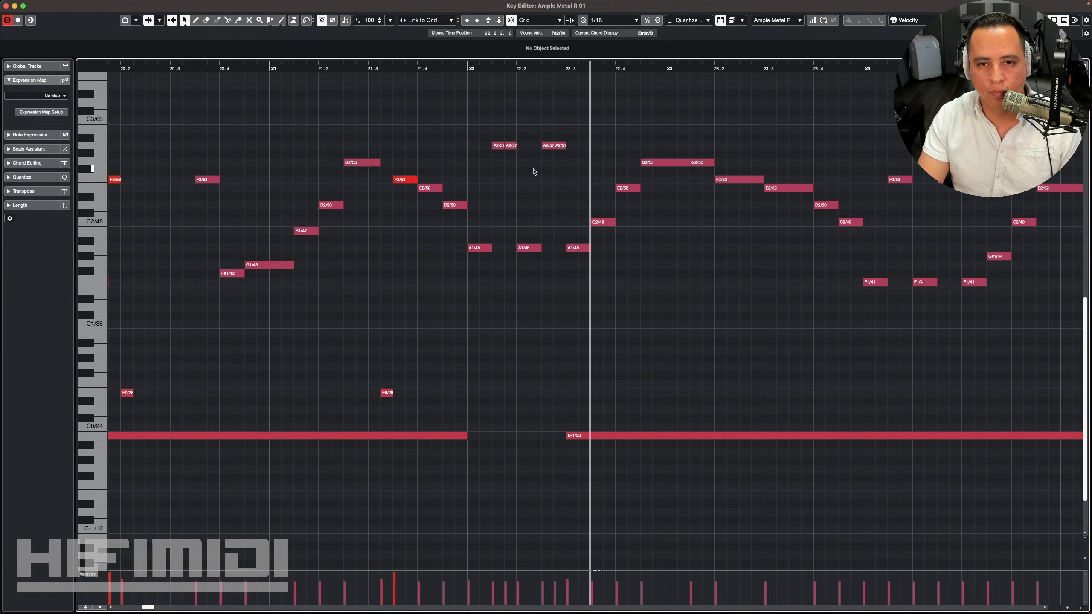
Step: Split the B-1 keyswitch note at 24.1.1 and trim its second part to start at 24.3.1
scroll(597, 268, right, 6)
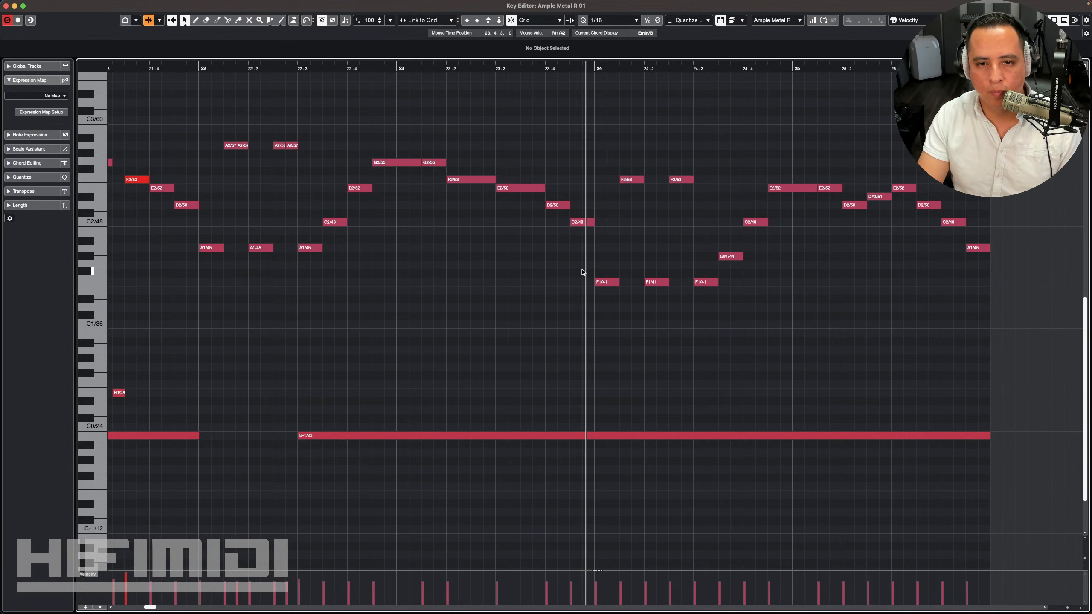
key(3)
click(600, 437)
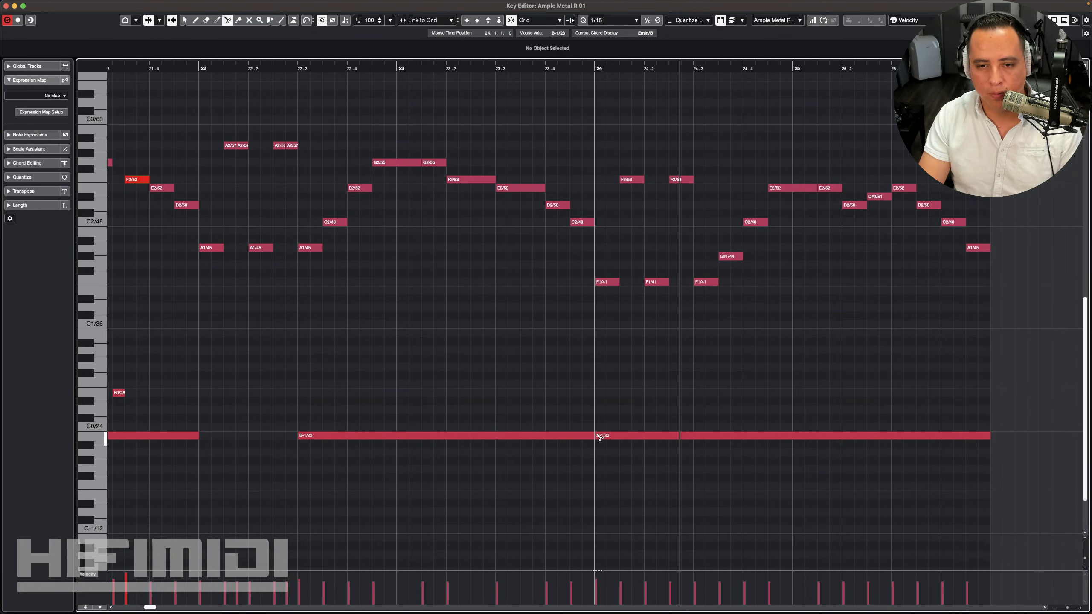
key(1)
drag(597, 436, 695, 434)
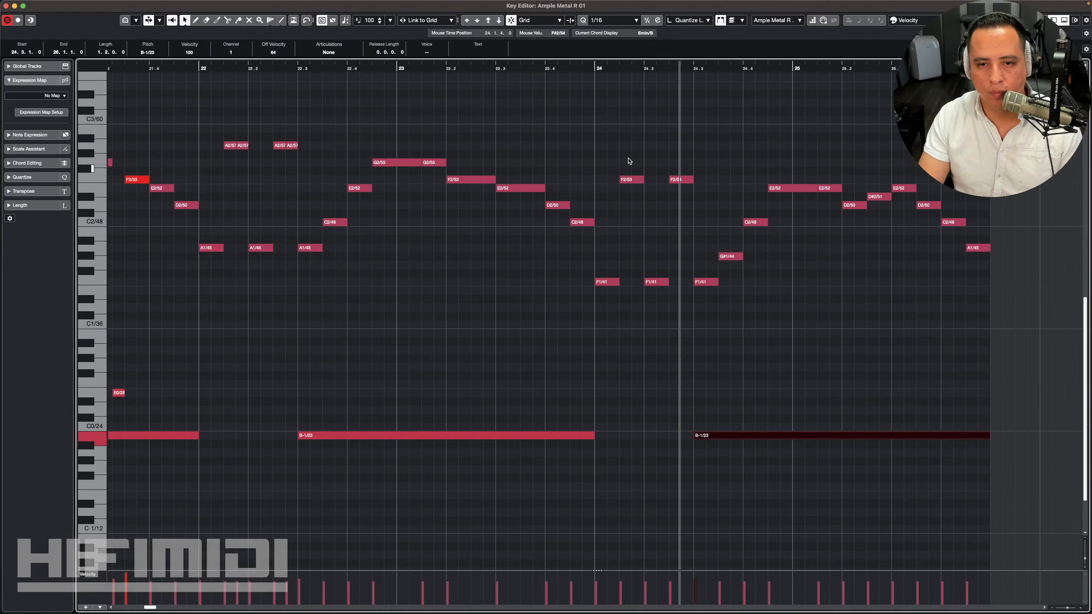
Step: Split the two F2 notes of bar 24 into sixteenths at 24.1.4 and 24.2.4, and audition the bar
key(space)
key(3)
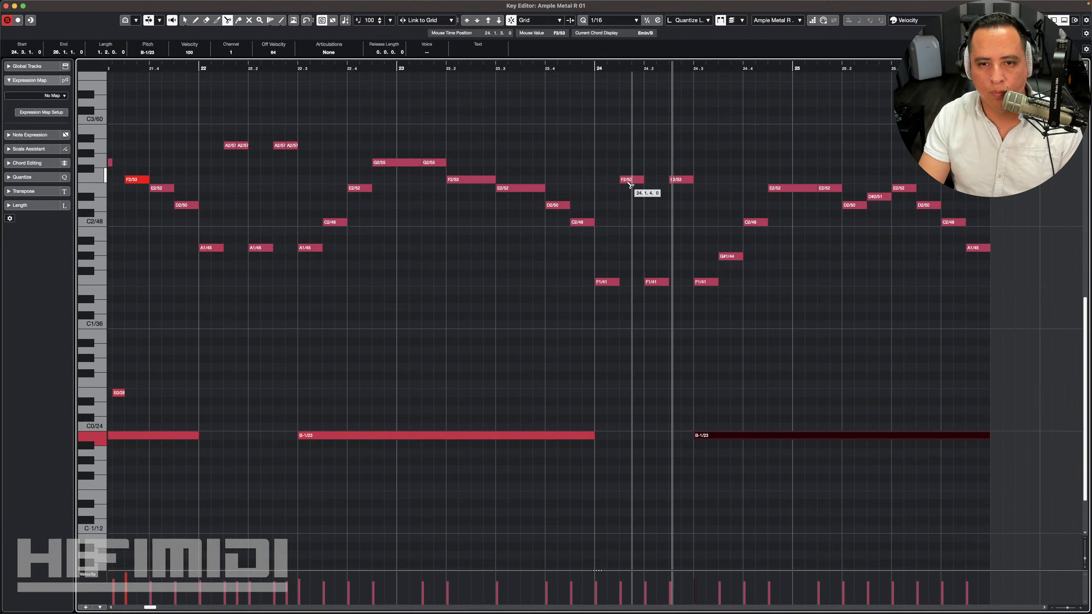
click(632, 180)
click(681, 180)
key(1)
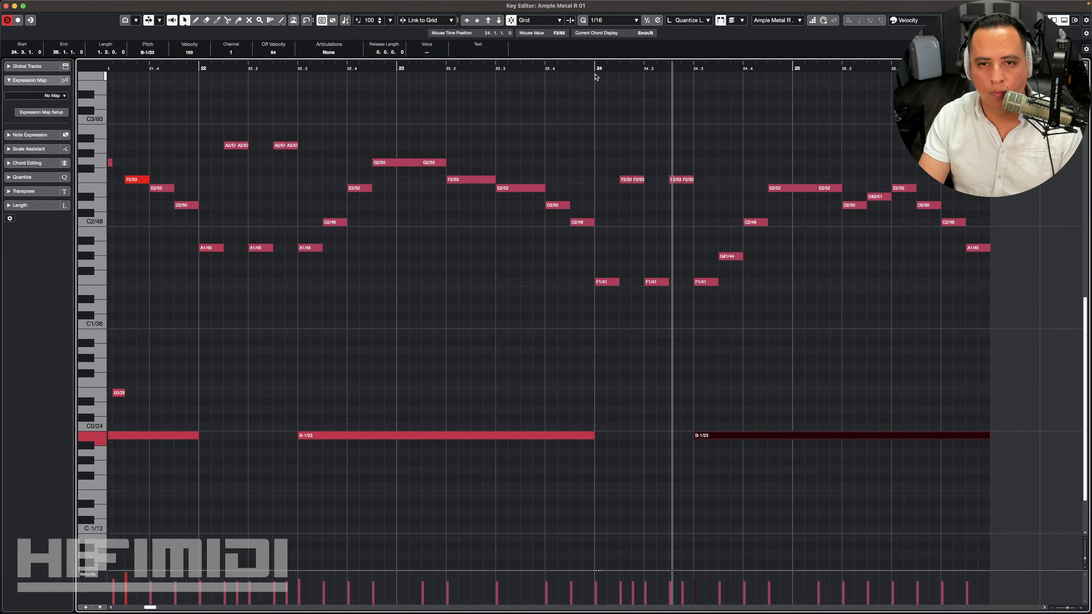
key(space)
key(f)
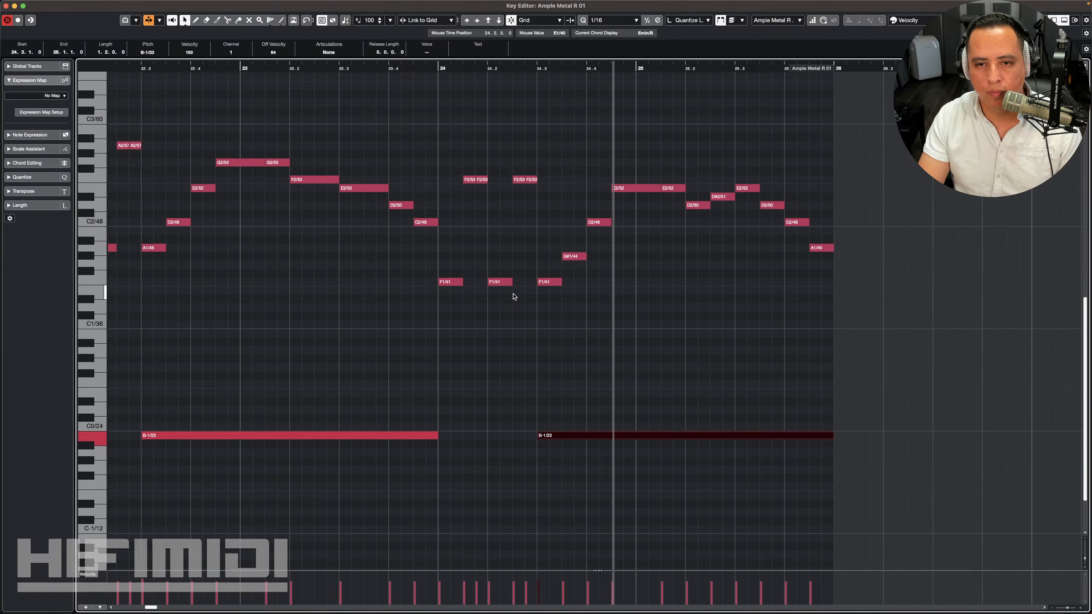
Step: Add an E0 ghost note at 25.1.2, shorten the E2 at 24.4.3 to three sixteenths, and play it back
alt+click(660, 393)
drag(659, 189, 647, 189)
click(512, 70)
key(space)
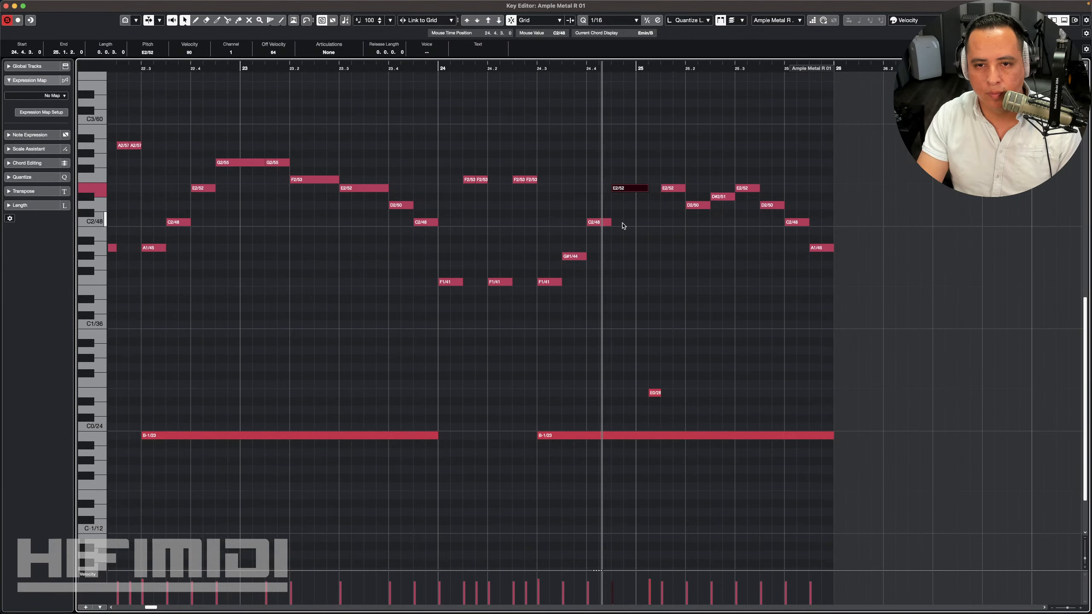
click(435, 67)
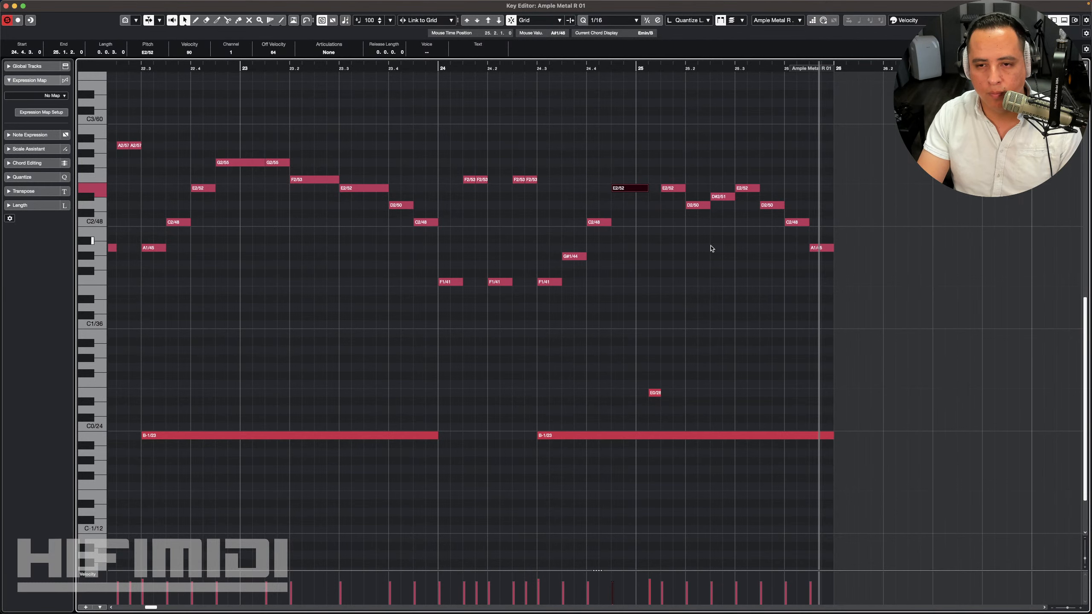
Step: Add a sixteenth E0 ghost note at 25.4.2 and shorten the C2 at 25.4.1 to one sixteenth
click(799, 226)
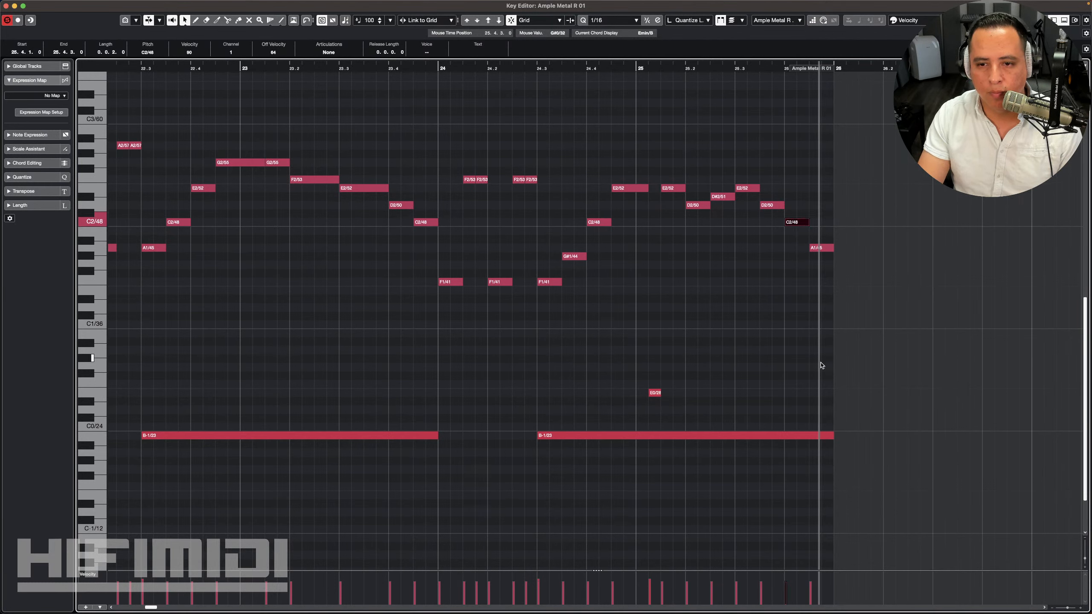
alt+click(802, 401)
key(Up)
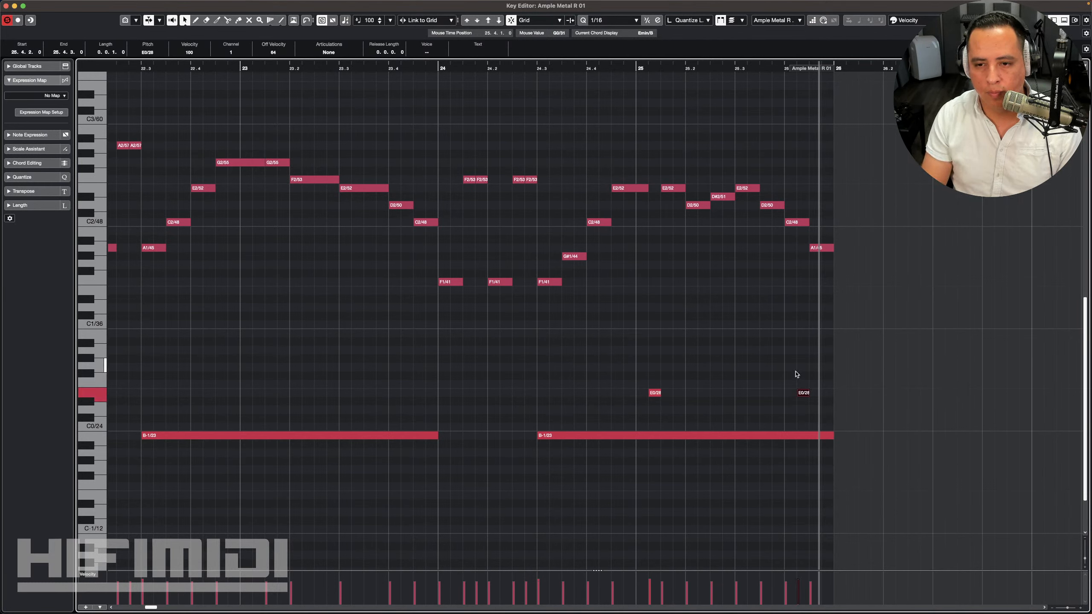
drag(809, 222, 797, 223)
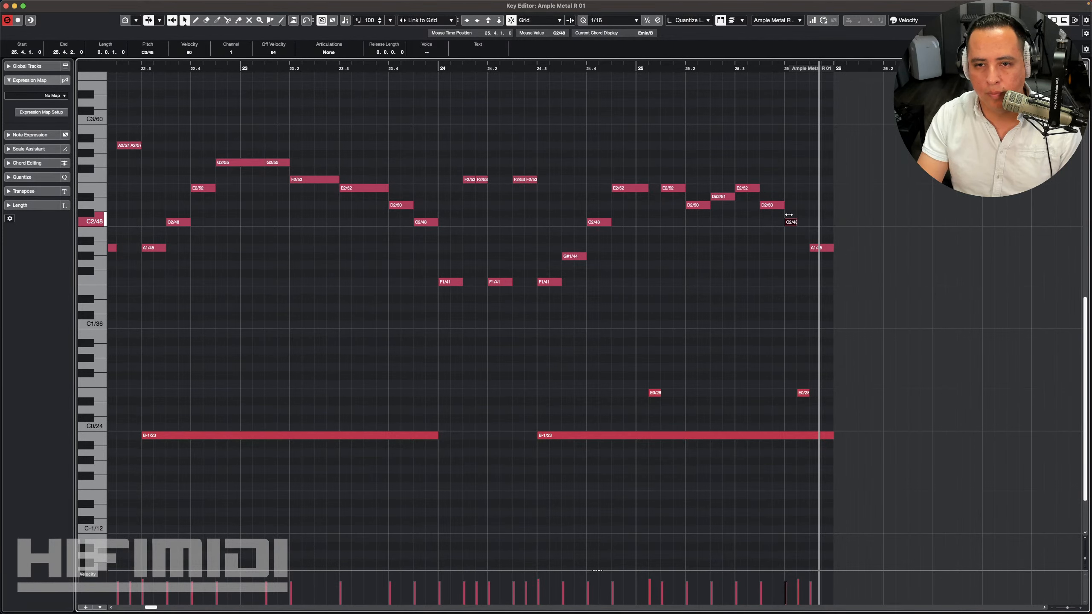
Step: Audition the ending from 24.4 and raise the velocity of the final A1 in bar 25
click(588, 68)
key(space)
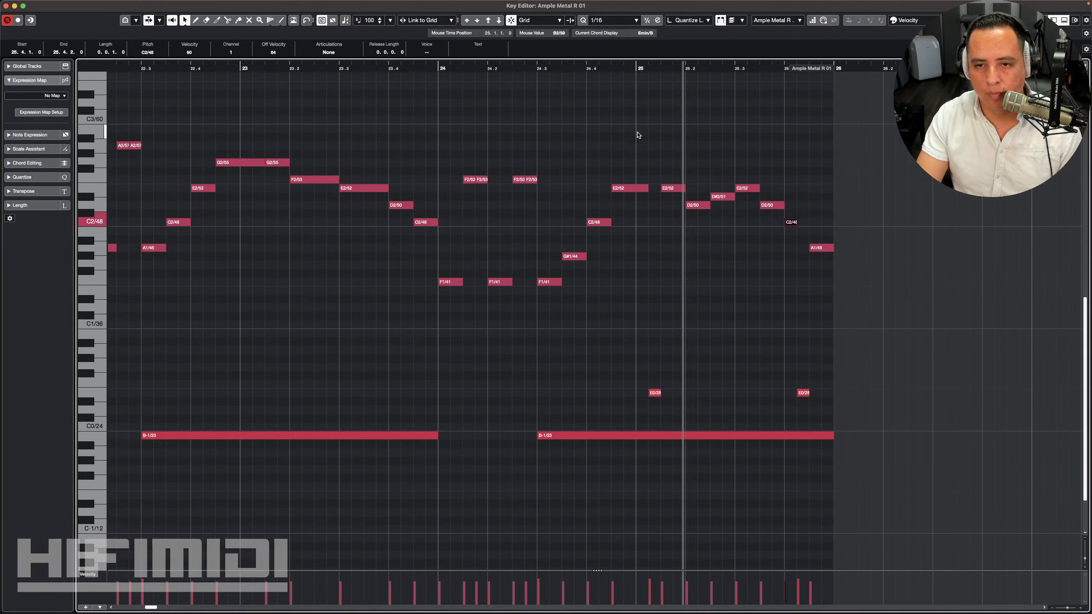
drag(811, 581, 810, 572)
Step: Play back the whole slap bass part from just before bar 18 and close its Key Editor window
key(g)
key(g)
scroll(640, 153, left, 5)
click(207, 68)
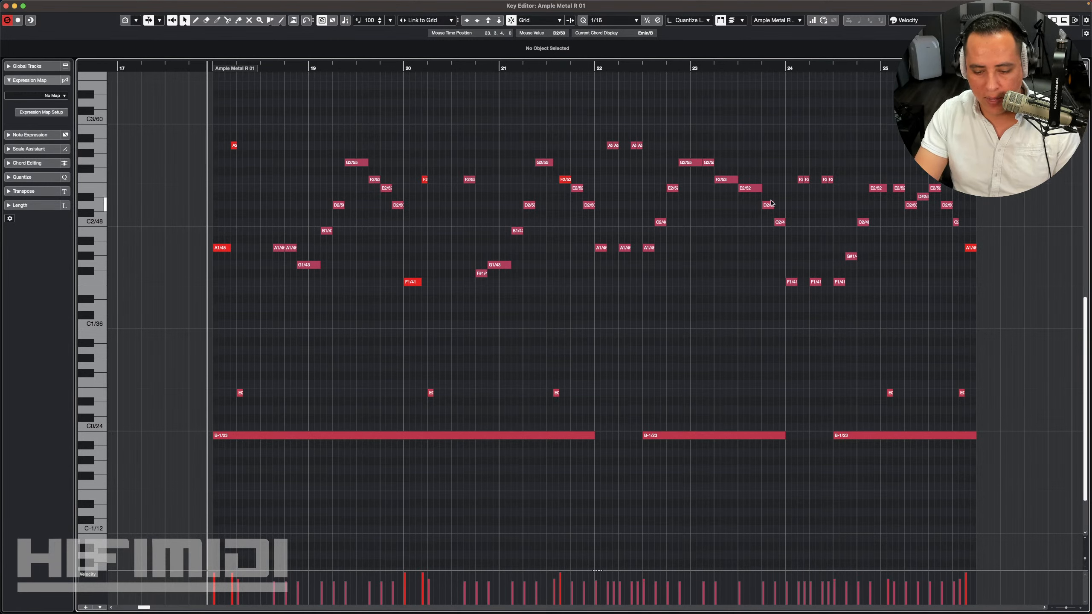
key(space)
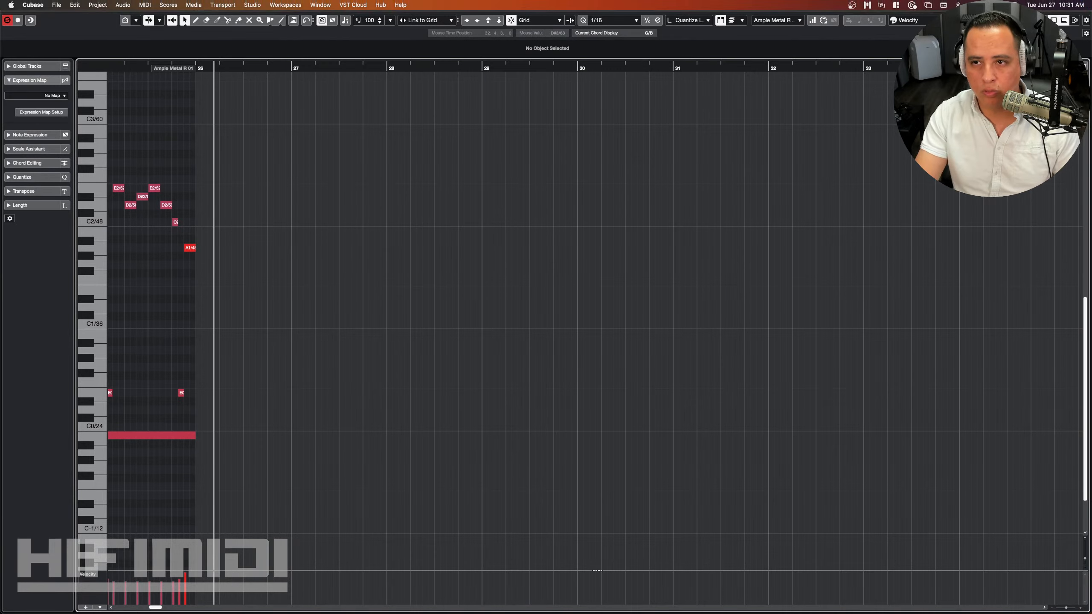
click(6, 6)
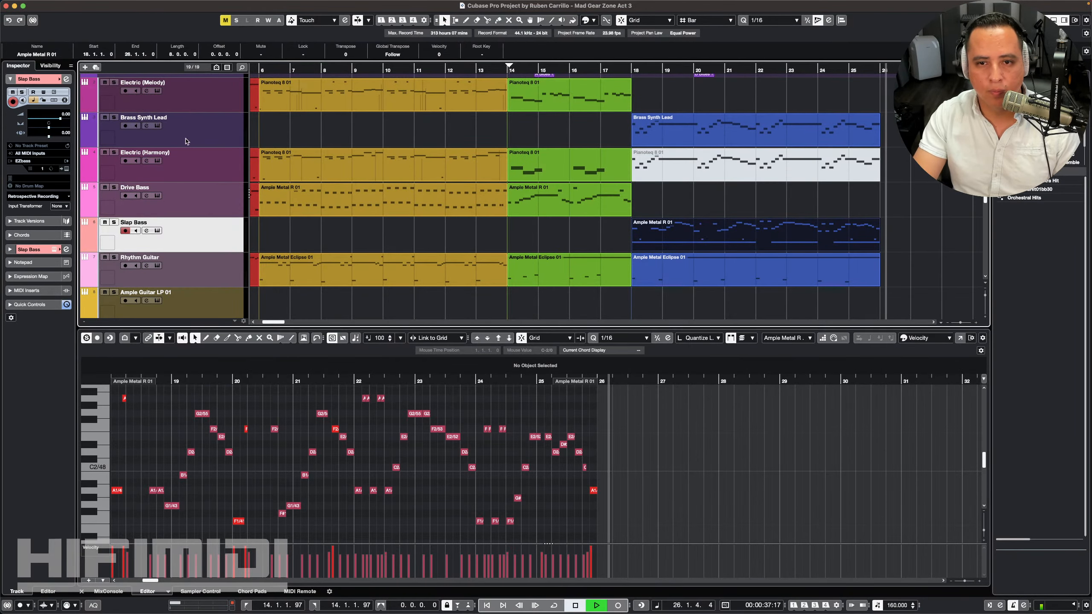
Step: Play back the full arrangement from about bar 18 through bar 26 and close the lower-zone Key Editor
key(space)
click(644, 66)
key(space)
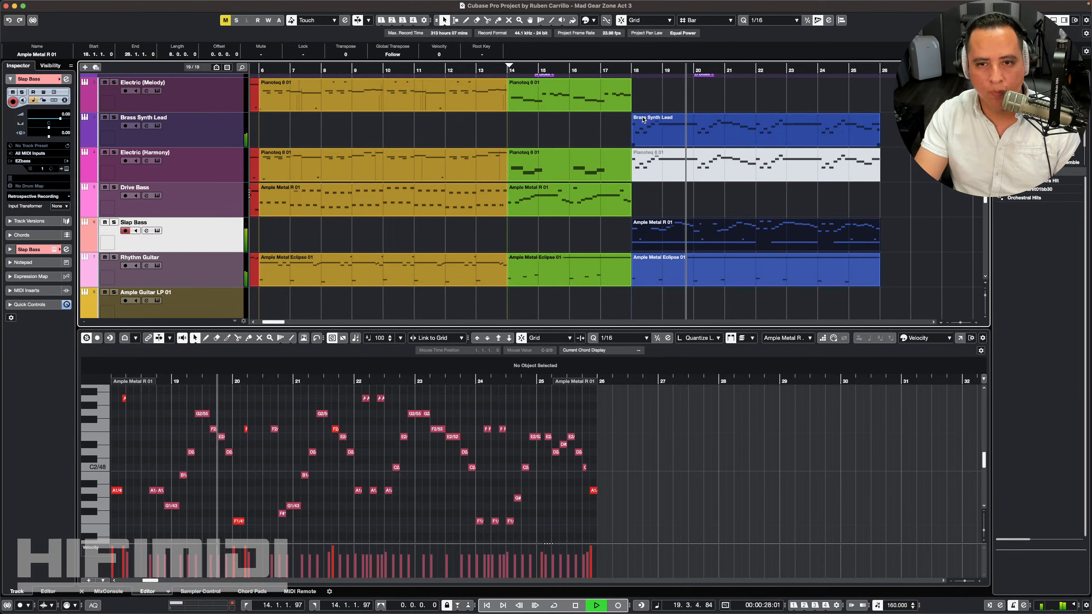
key(Return)
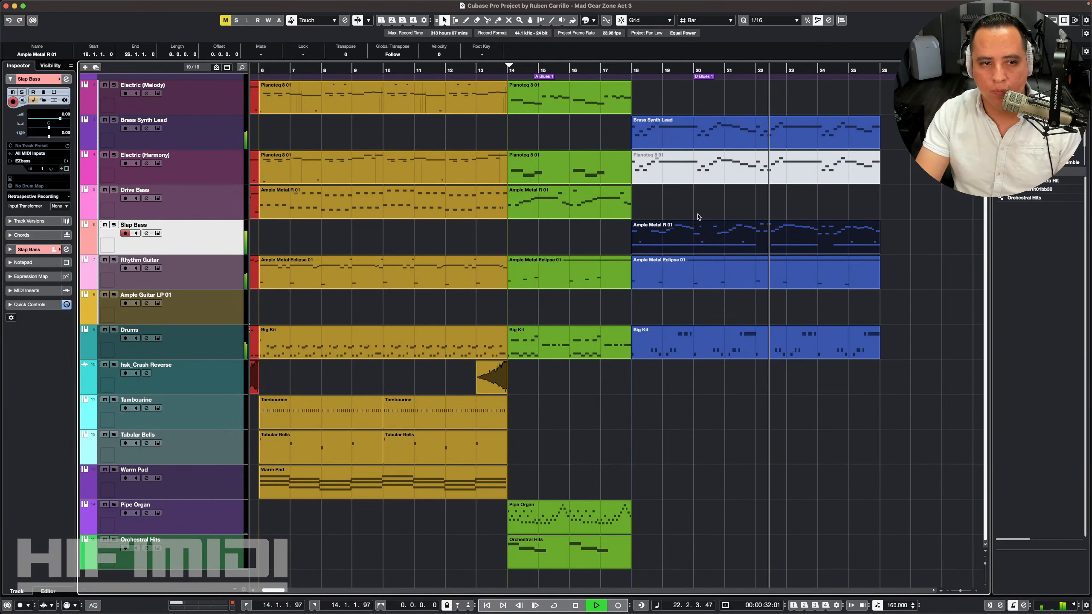
click(447, 210)
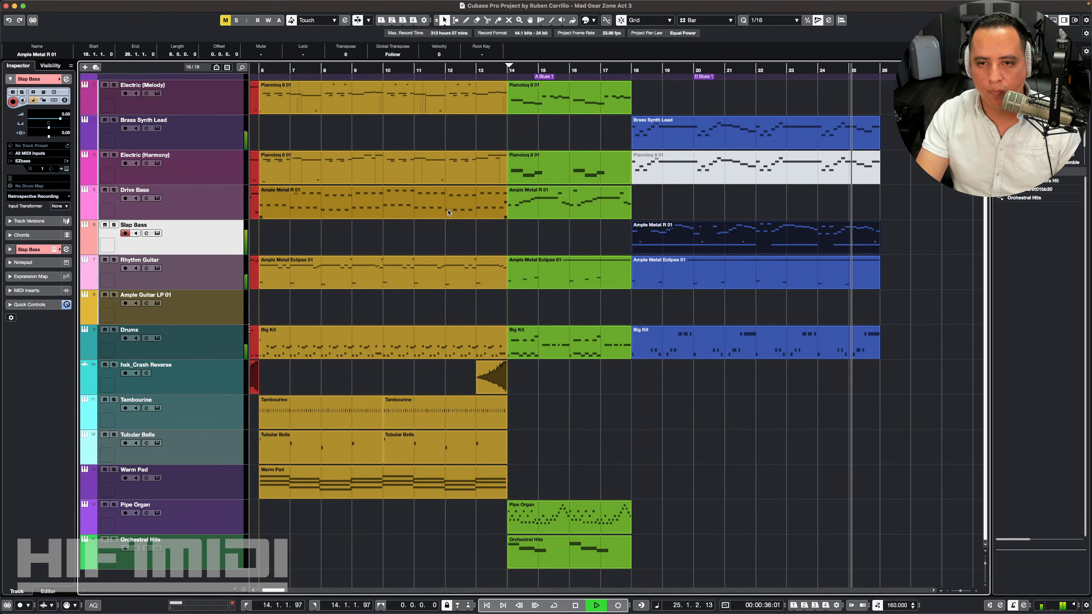
key(space)
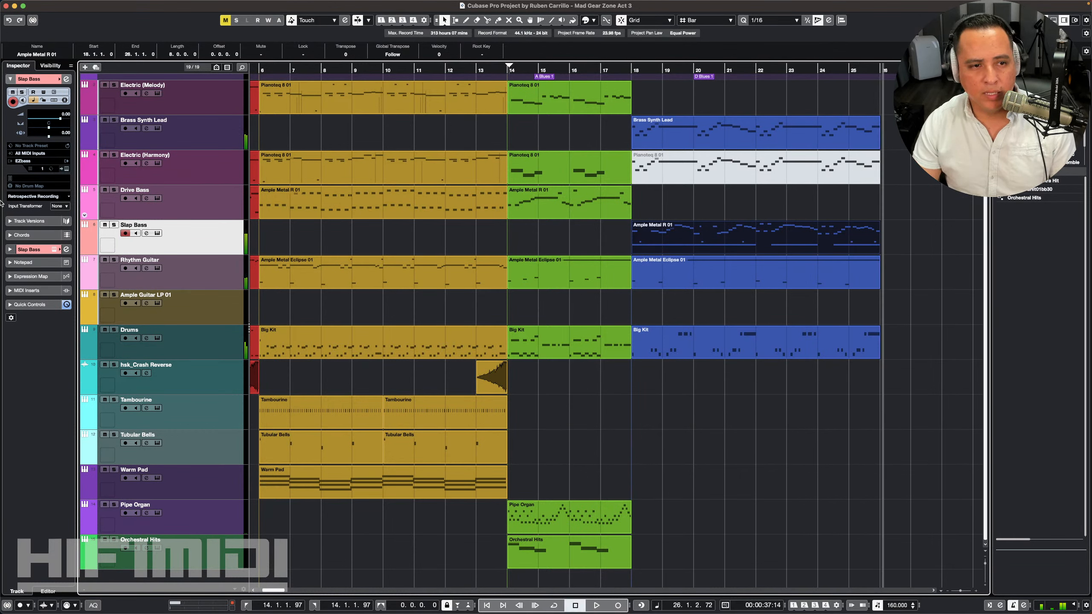
Step: Cut the low end of the Slap Bass channel with its lowest equalizer band and audition it from bar 18
click(12, 249)
click(25, 134)
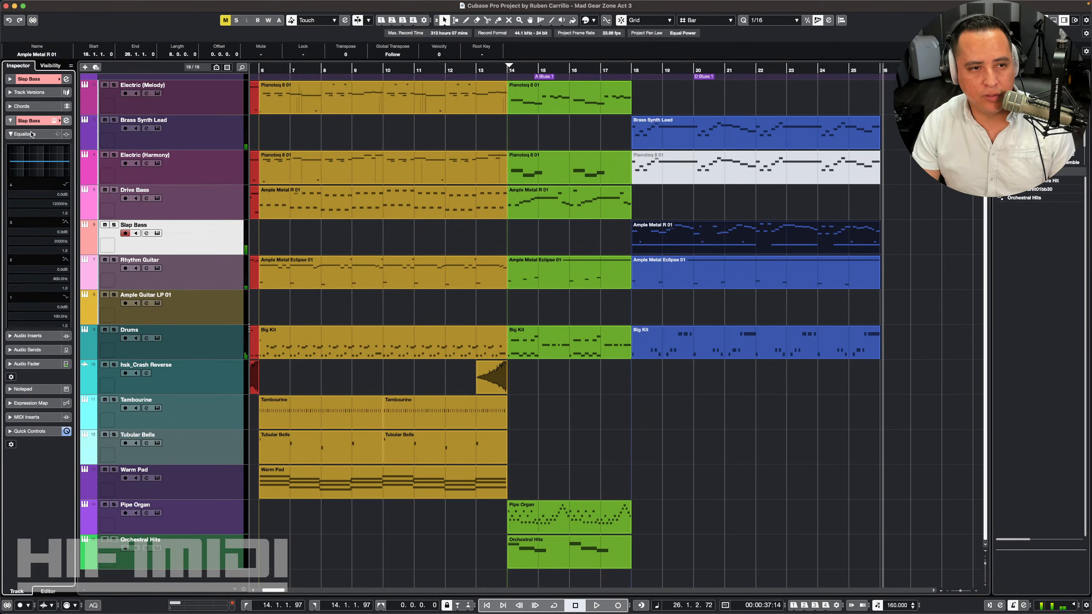
click(13, 162)
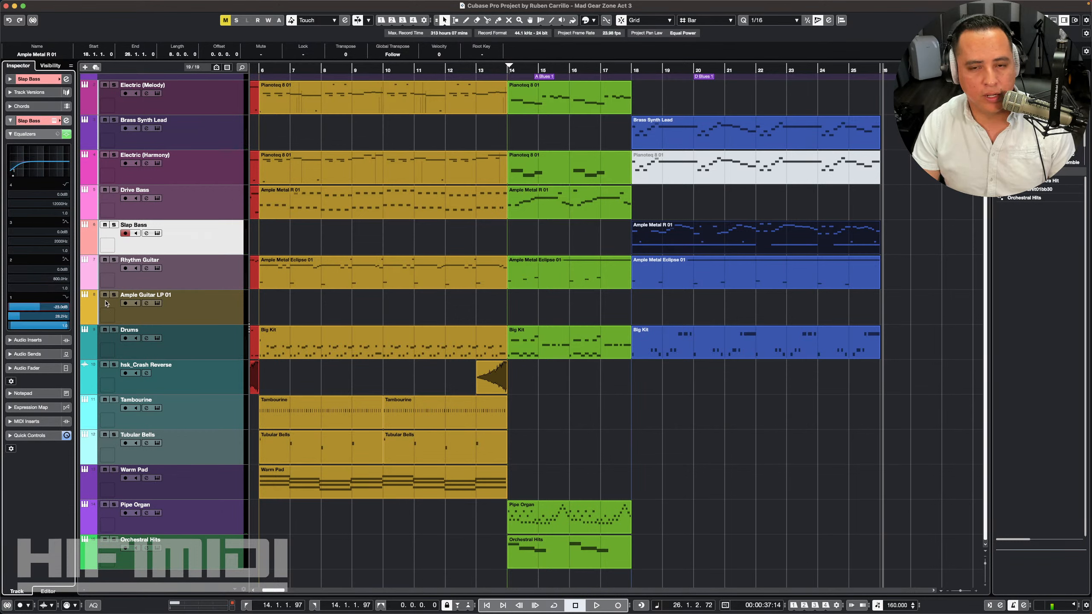
click(634, 71)
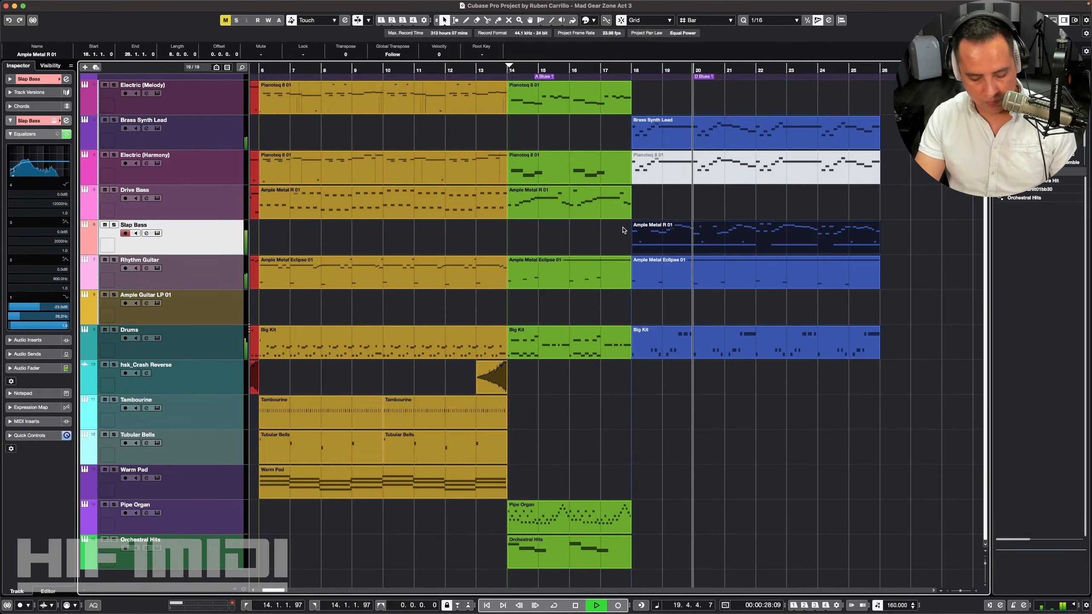
key(space)
Step: Open the blue Big Kit drum part at bar 18 in the Key Editor and raise all its note velocities to 127
double_click(671, 342)
key(space)
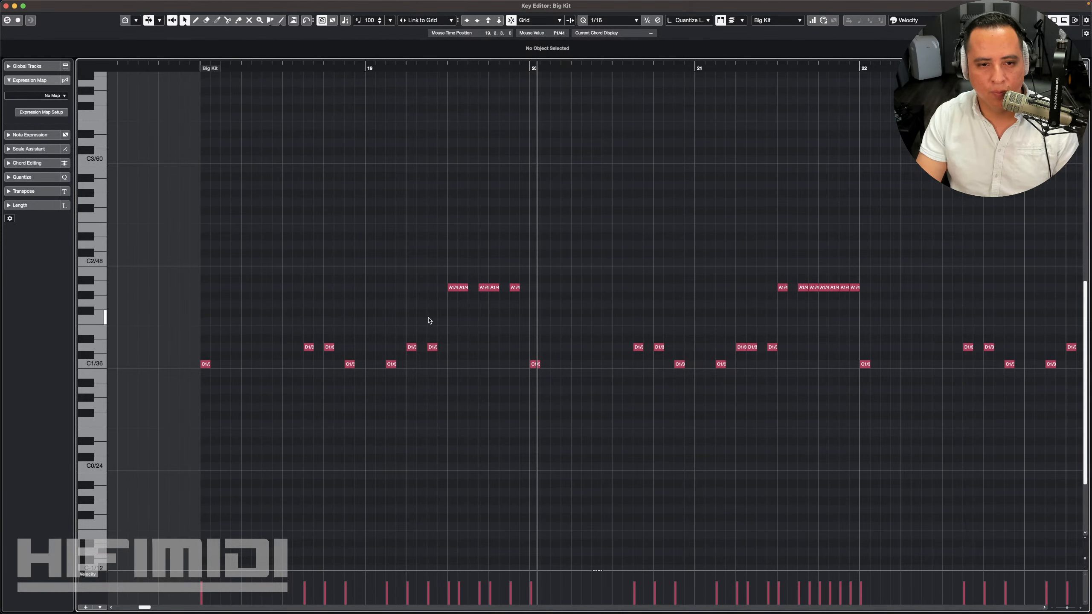
drag(452, 330, 208, 330)
key(super+a)
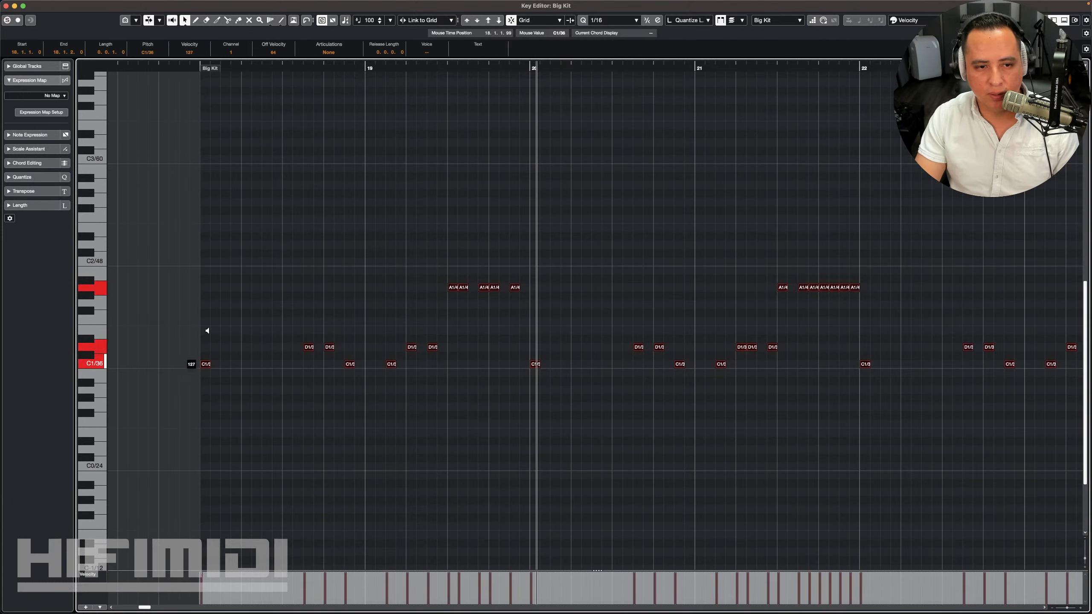
click(212, 104)
Step: Lower the velocities of selected A1 and D1 hits in bars 19 and 21 while auditioning the drum groove
click(197, 68)
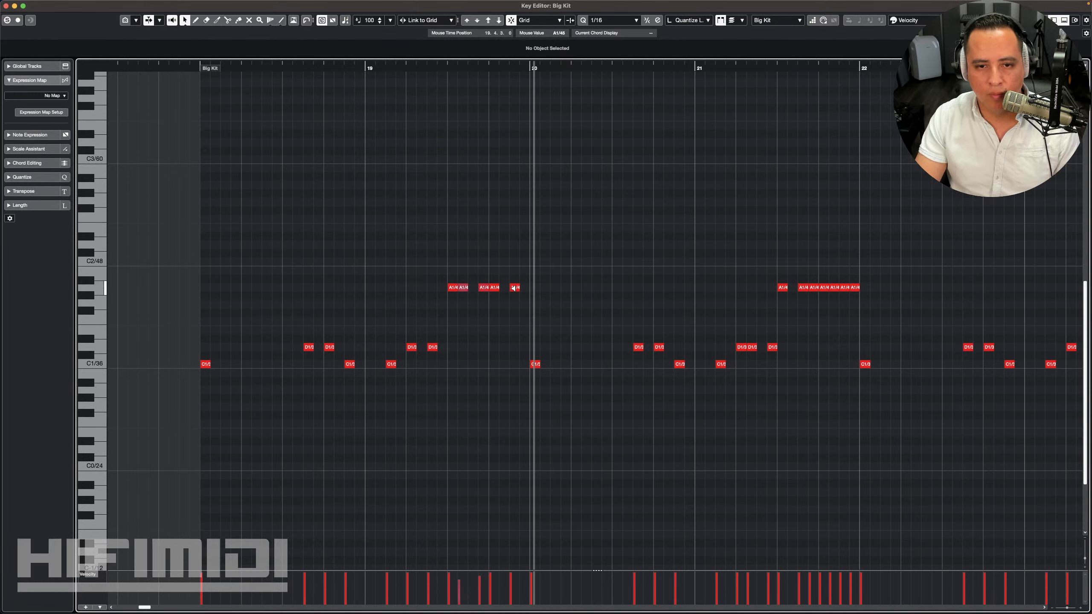
click(438, 68)
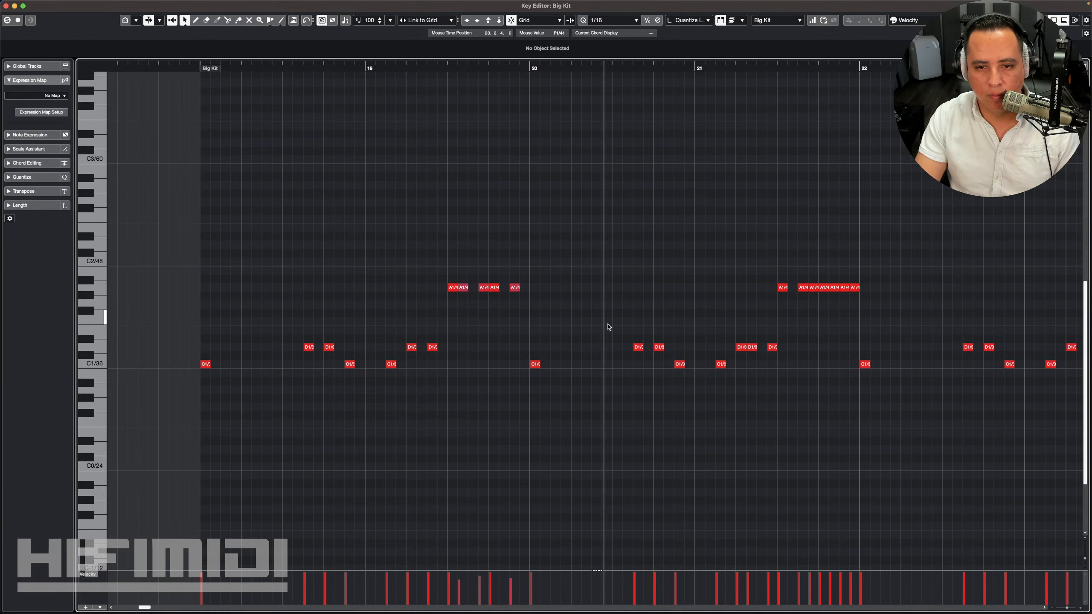
scroll(701, 356, right, 5)
key(space)
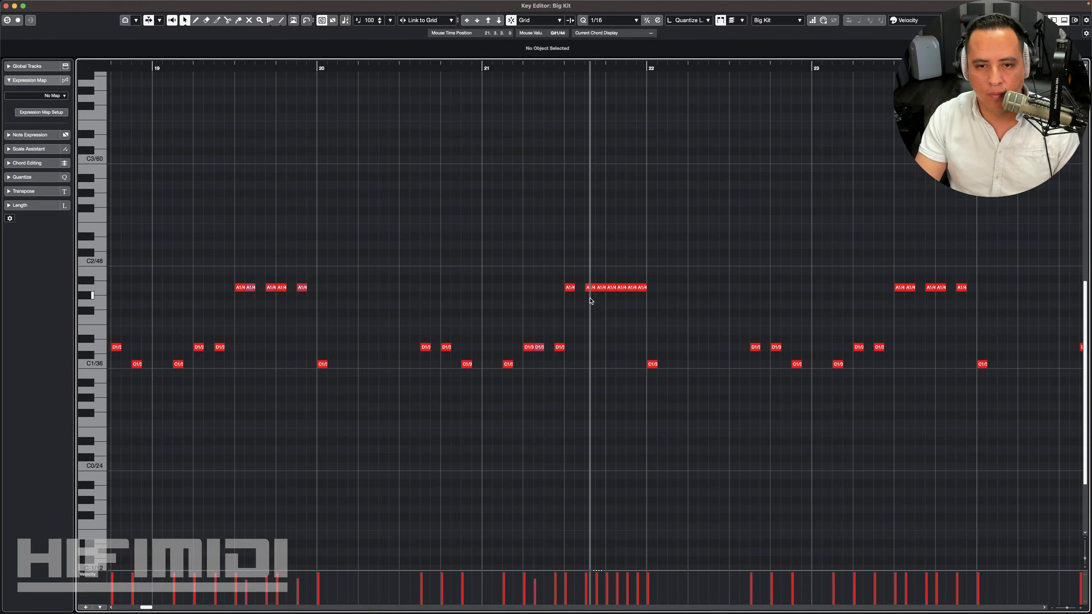
key(space)
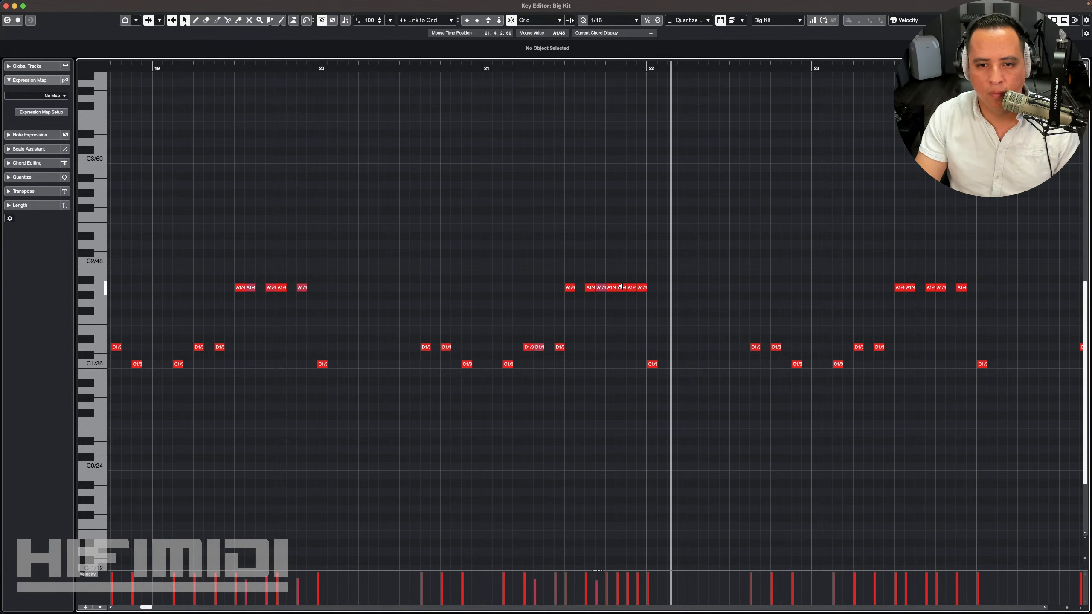
click(549, 69)
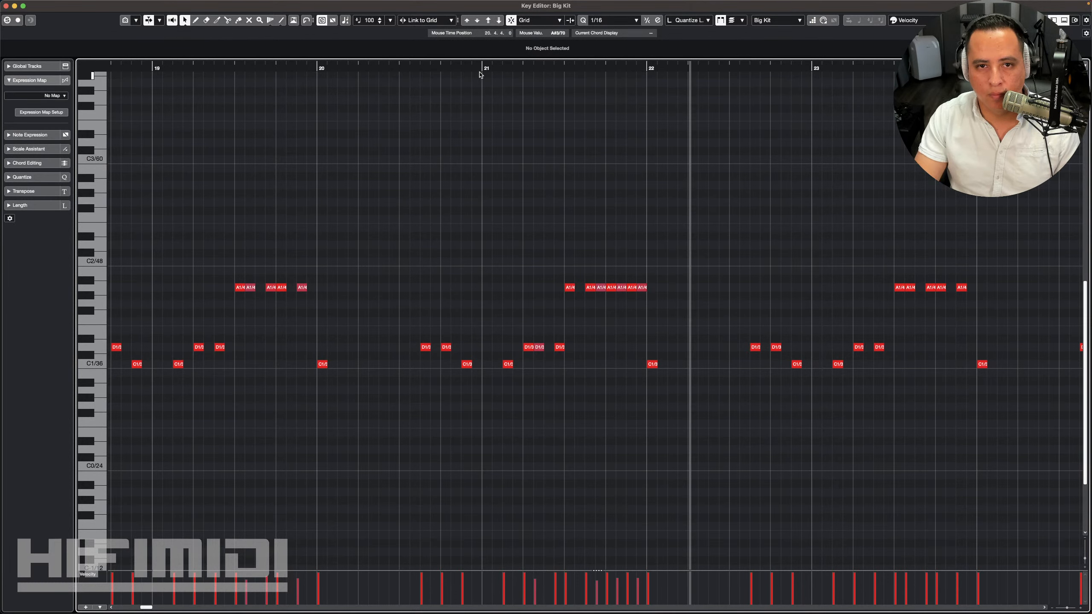
click(480, 73)
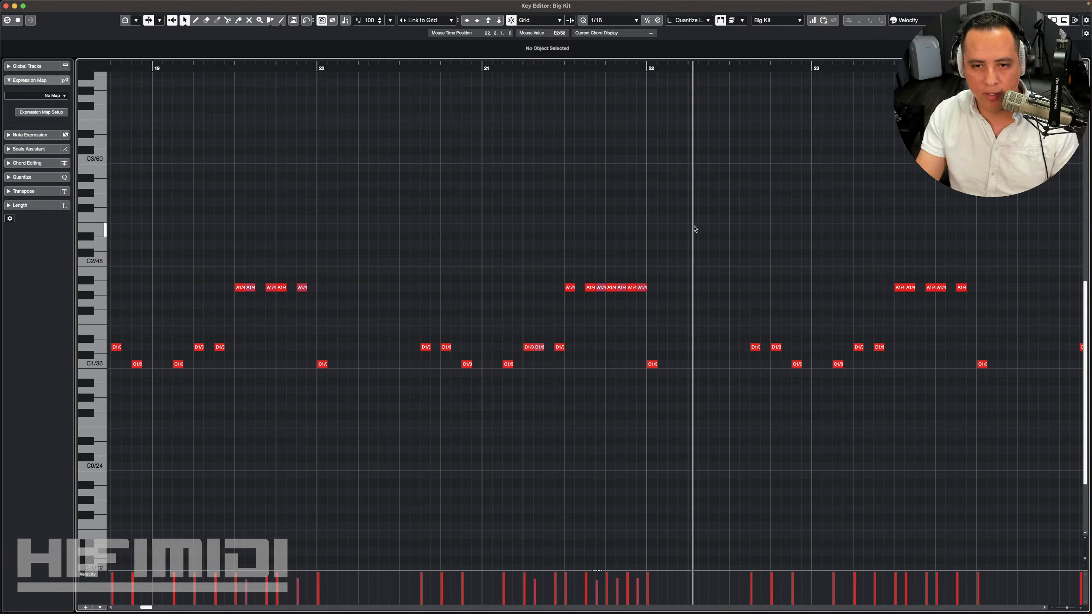
click(485, 67)
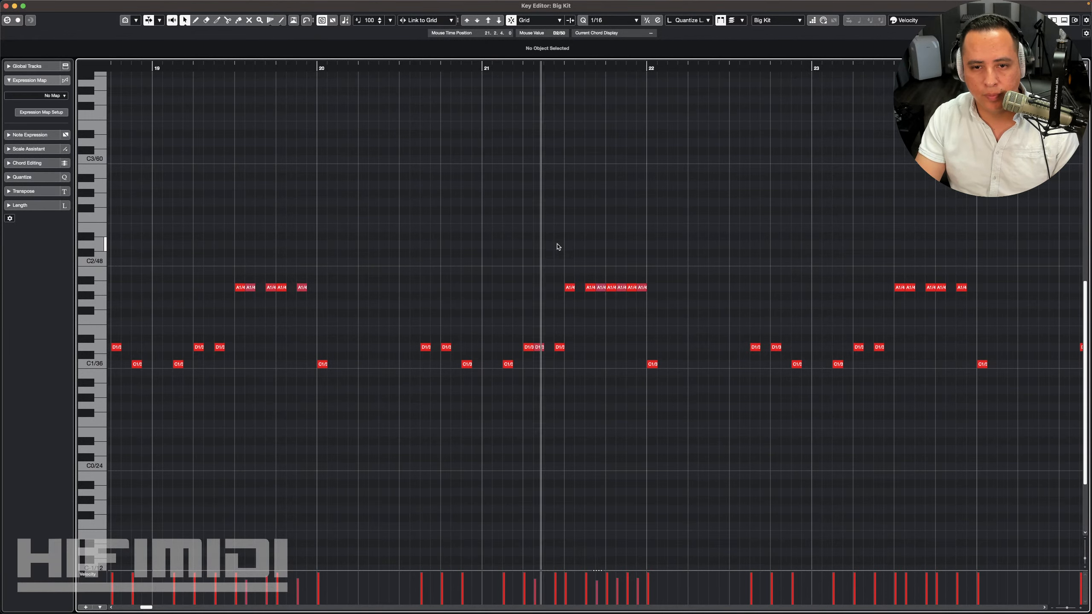
Step: Transpose the A1 notes at 21.3.1 and 21.3.3 up to B1
click(569, 288)
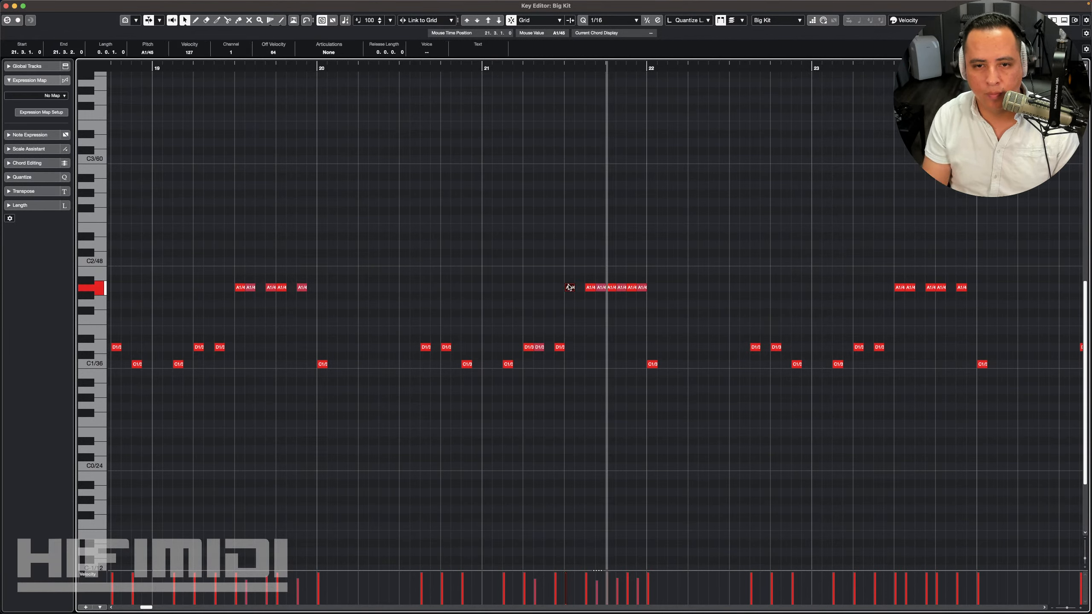
key(Up)
key(Up)
key(Up)
key(Down)
key(Right)
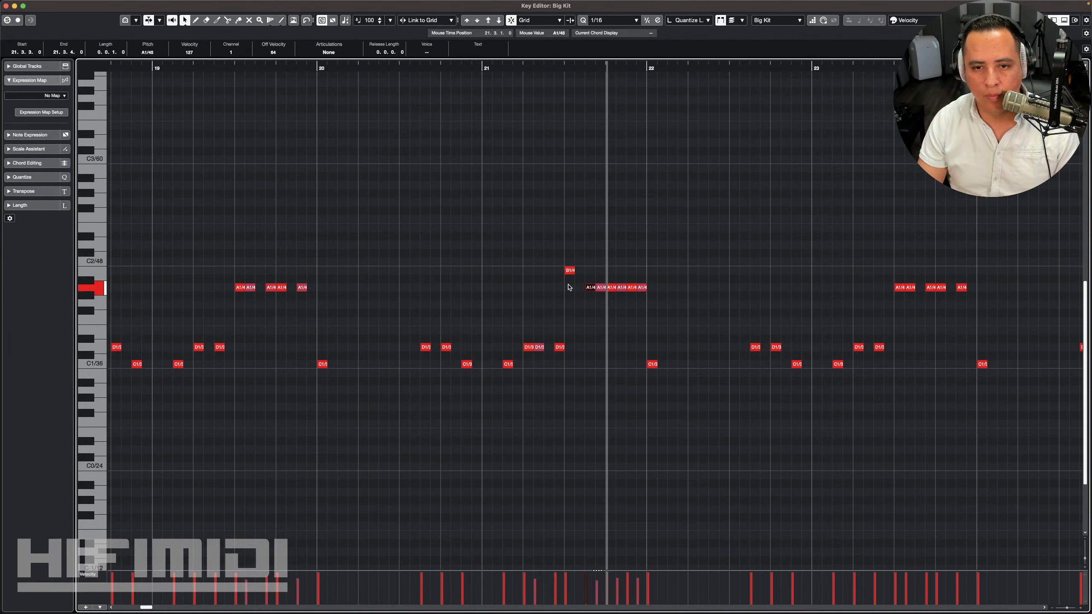
key(Up)
key(Up)
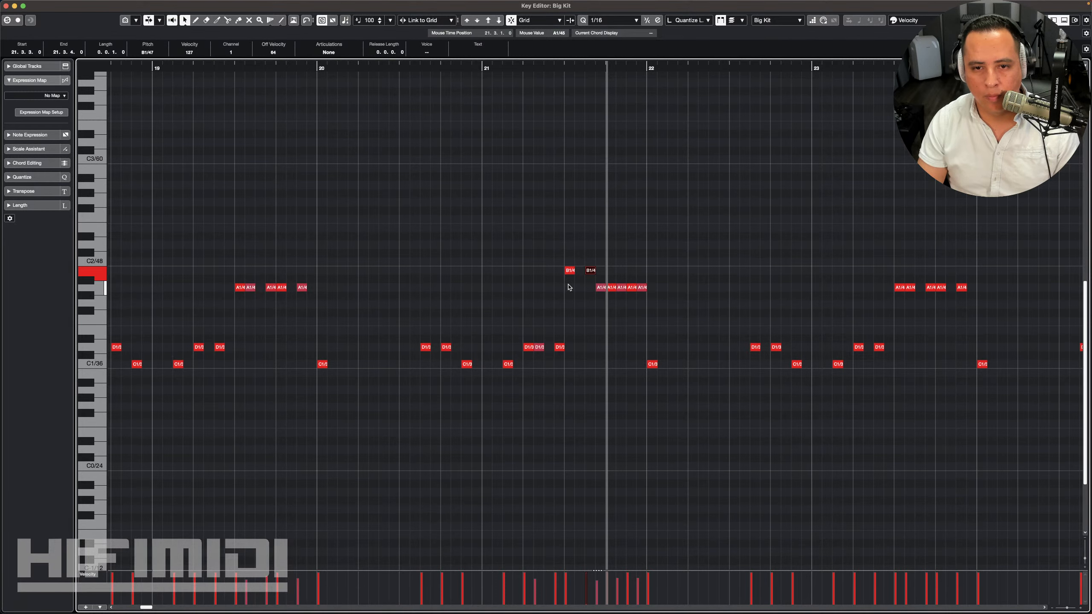
Step: Complete the descending fill in bar 21 by moving the notes at 21.4.2 and 21.4.3 to G1 and 21.4.4 to F1
key(Right)
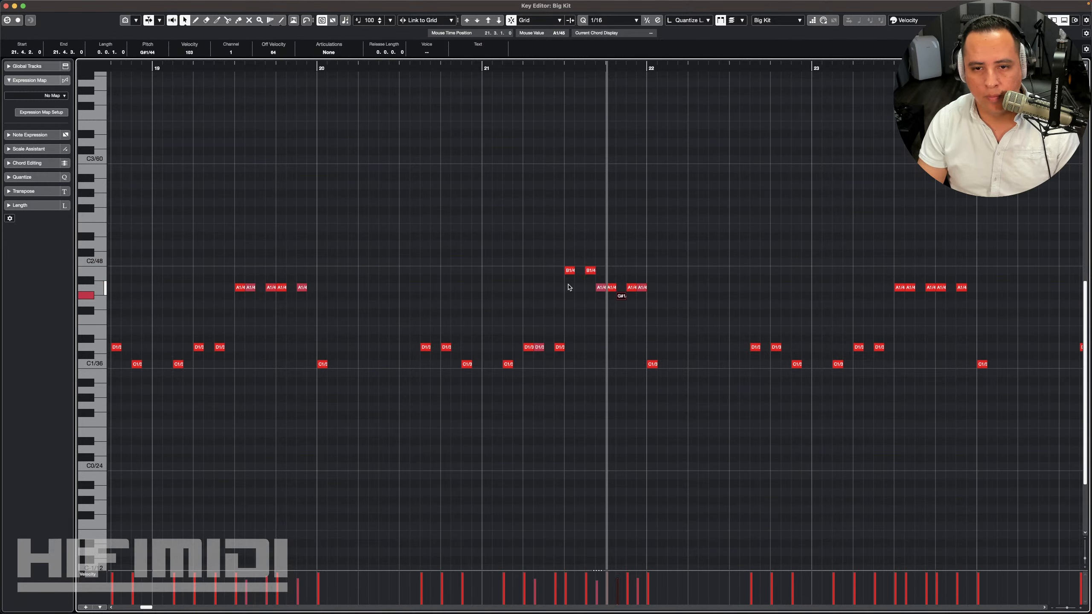
key(Down)
key(Right)
key(Down)
key(Down)
key(Right)
key(Down)
key(Down)
key(Down)
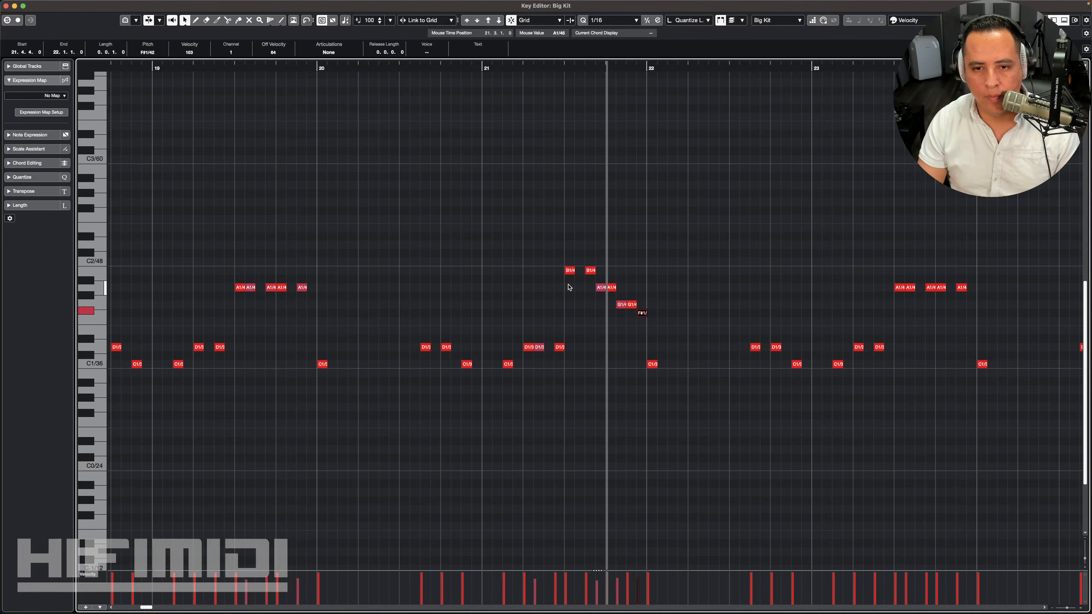
key(Down)
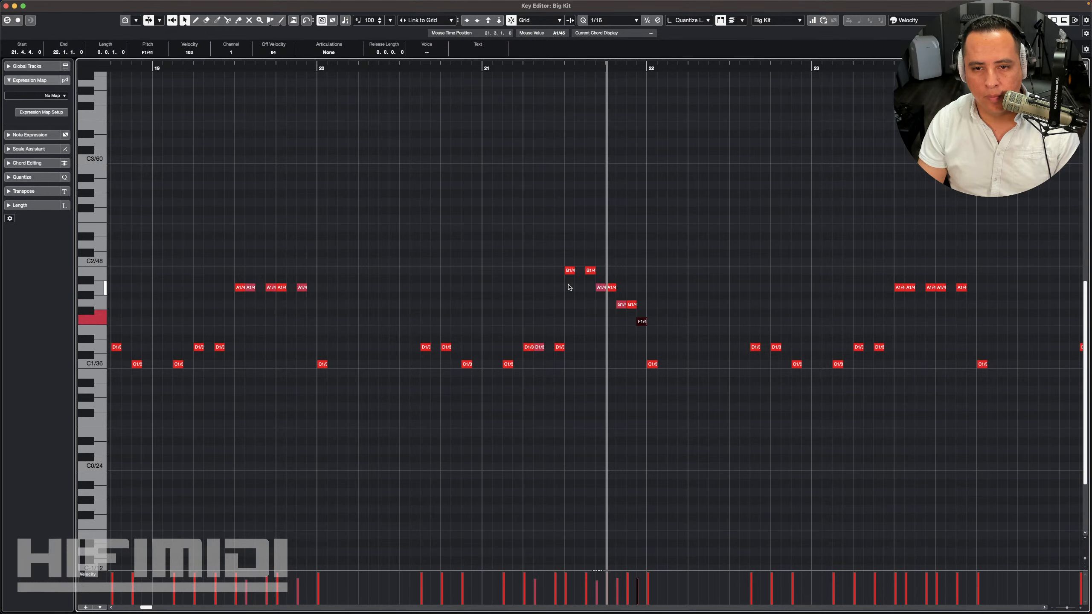
Step: Audition the new fill and lower the velocities of the A1 notes at 23.3.2 and 23.4.1
click(624, 324)
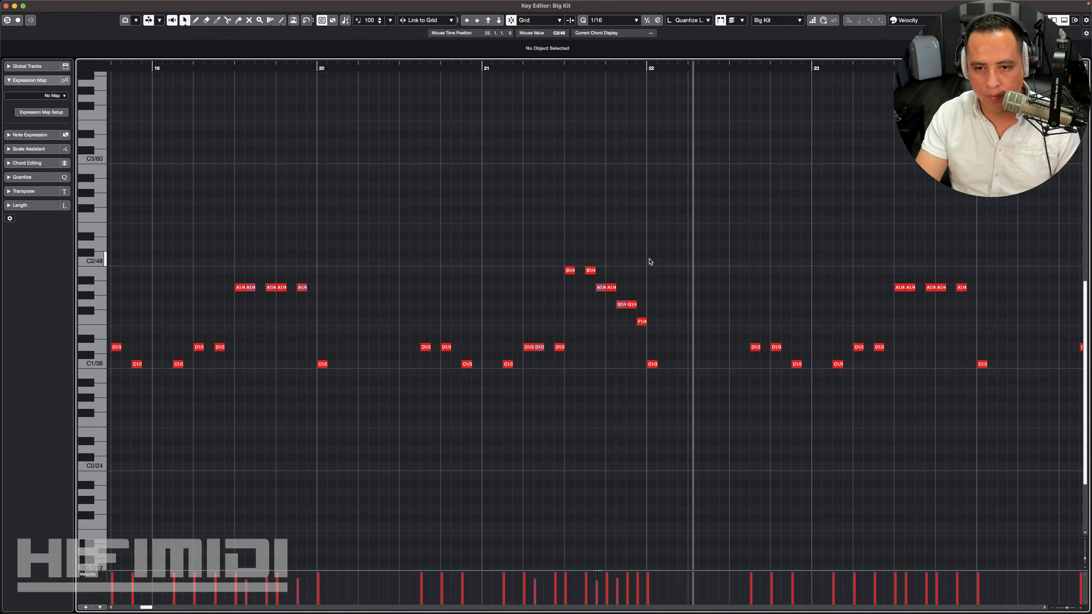
key(f)
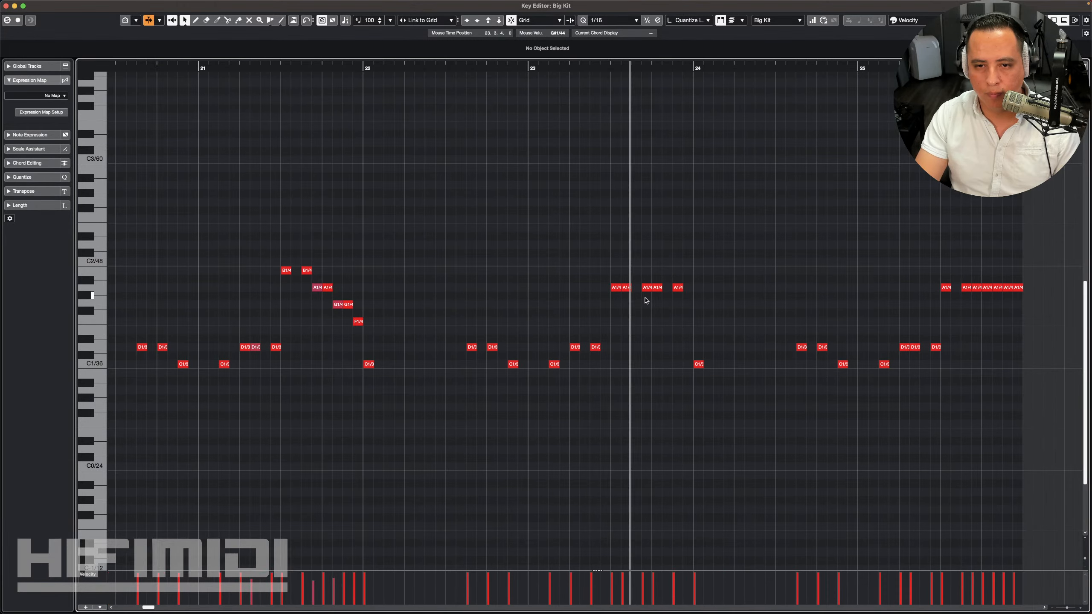
key(f)
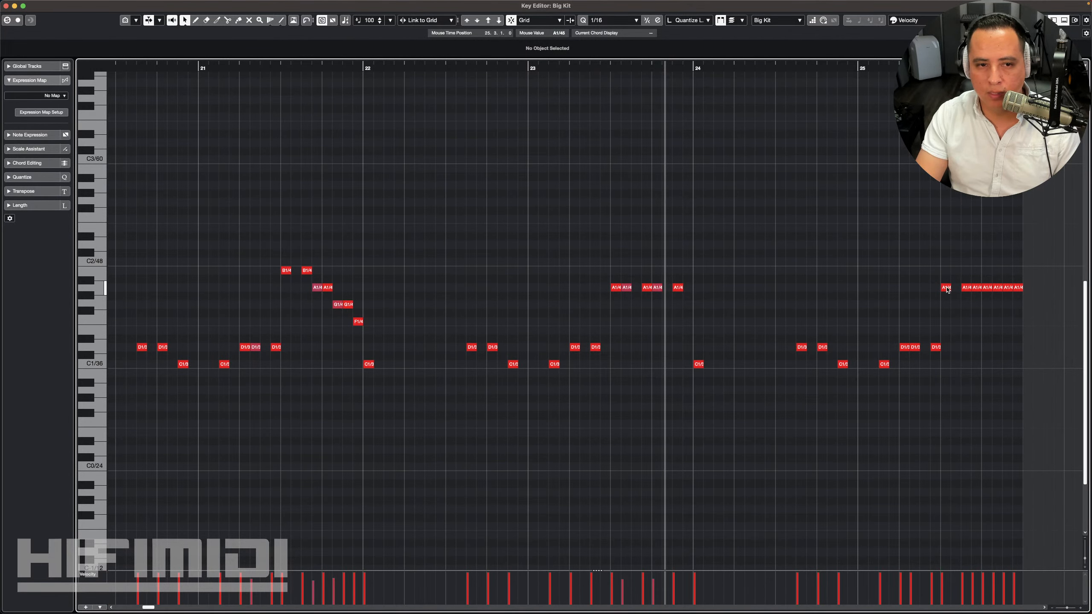
Step: Replace the A1 notes at the end of bar 25 with a copy of bar 21's descending fill, starting at 25.3.1
drag(949, 266, 1040, 317)
key(Delete)
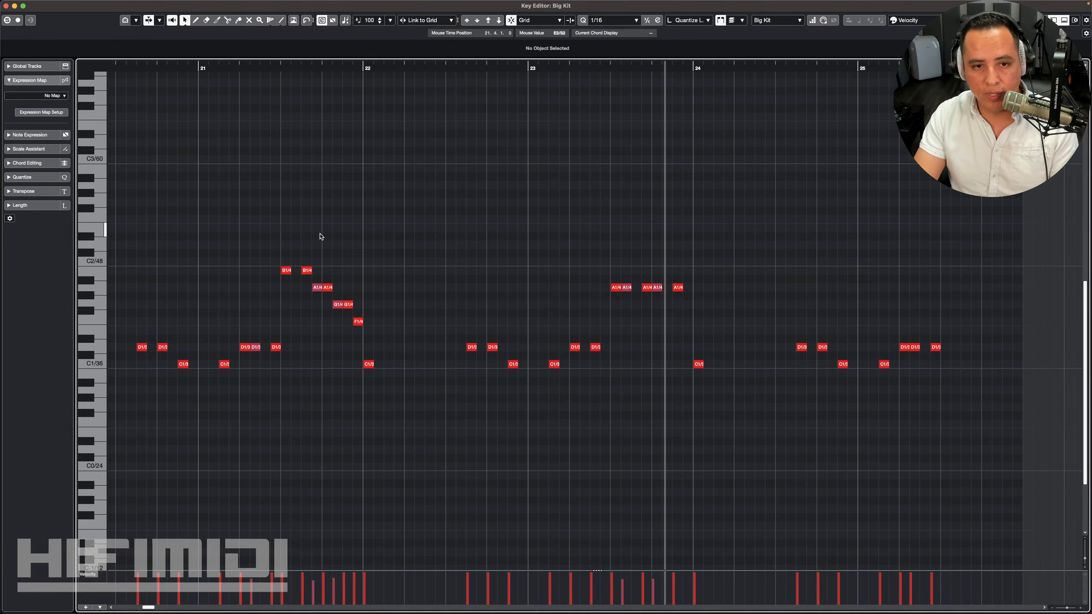
drag(289, 248, 390, 333)
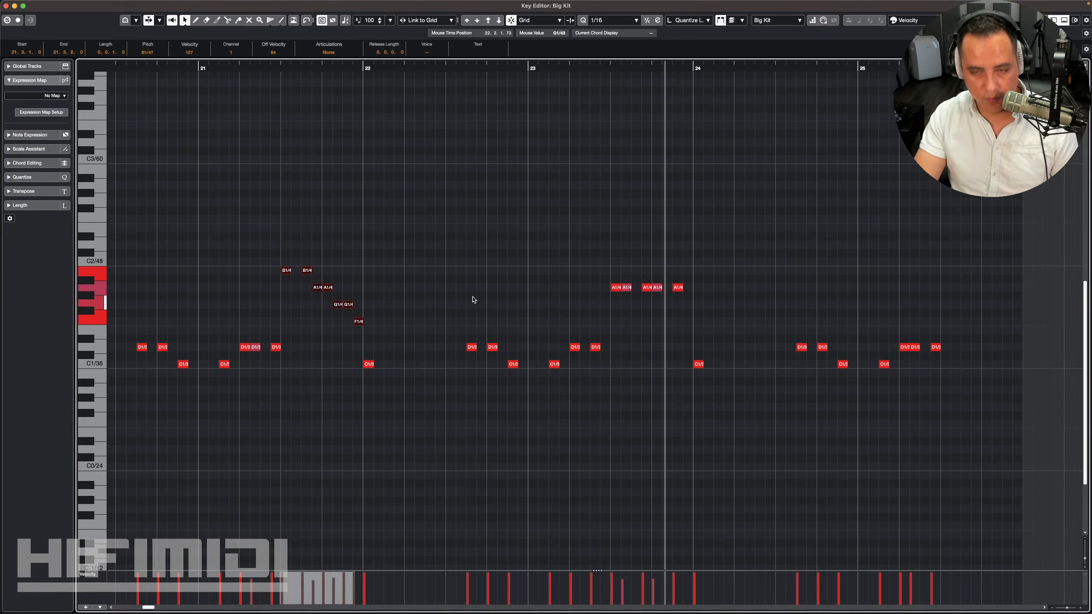
key(KP_Add)
key(KP_Add)
key(KP_Add)
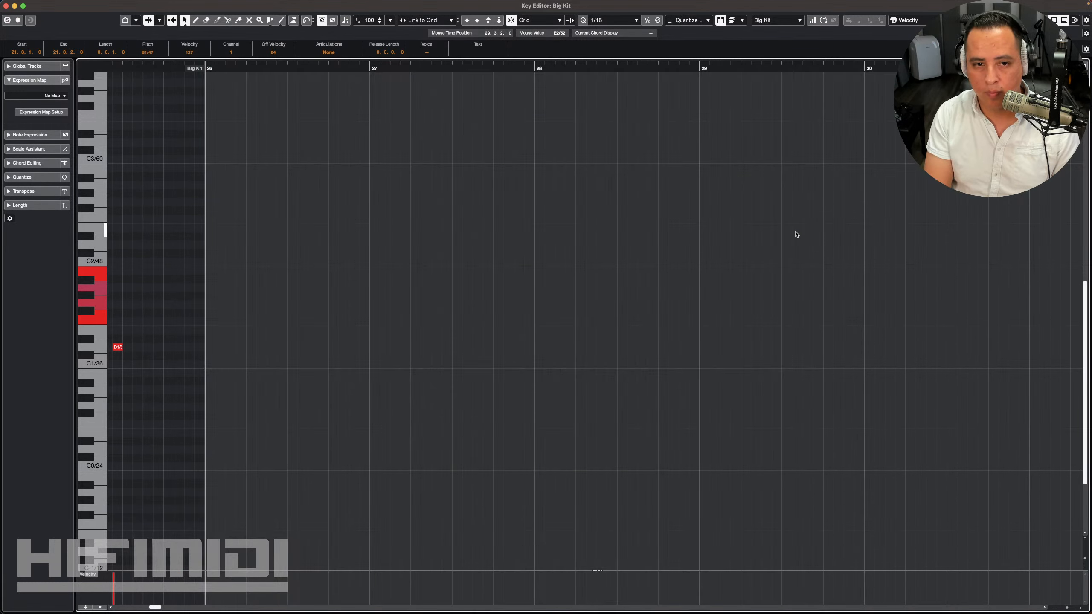
scroll(798, 233, left, 5)
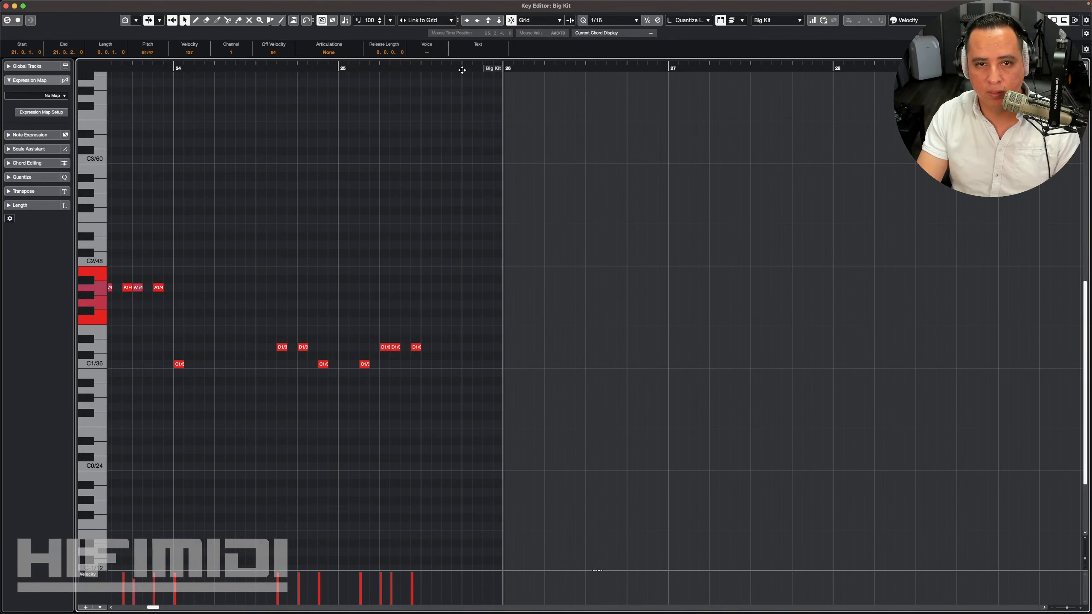
click(422, 70)
key(super+v)
click(388, 226)
scroll(388, 226, left, 2)
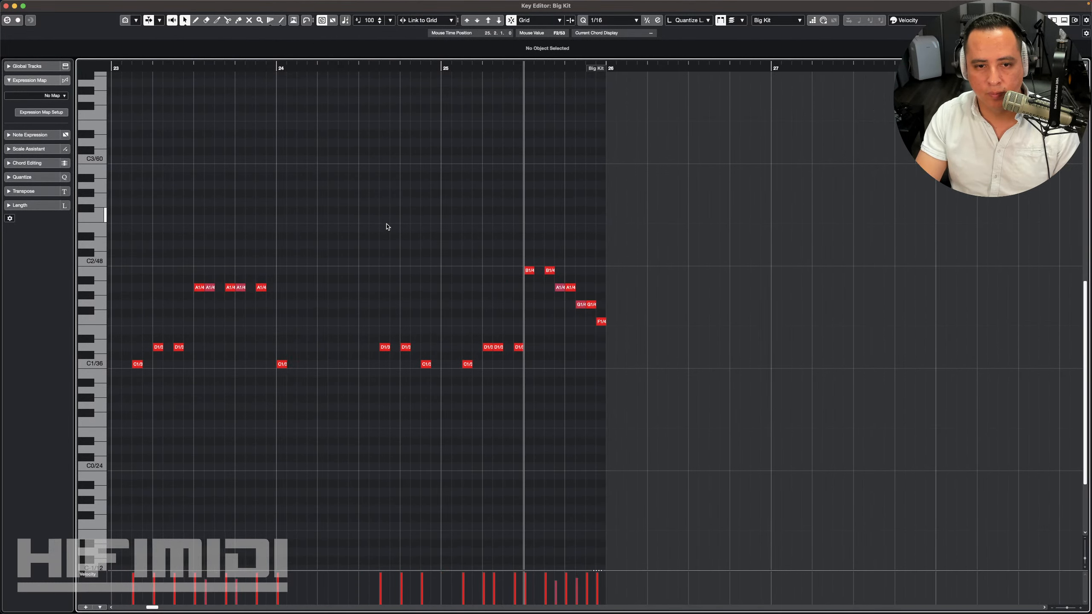
Step: Lower the velocity of the D1 note at 25.2.2 and play back the drum part from bar 18
scroll(389, 227, left, 8)
scroll(391, 241, right, 3)
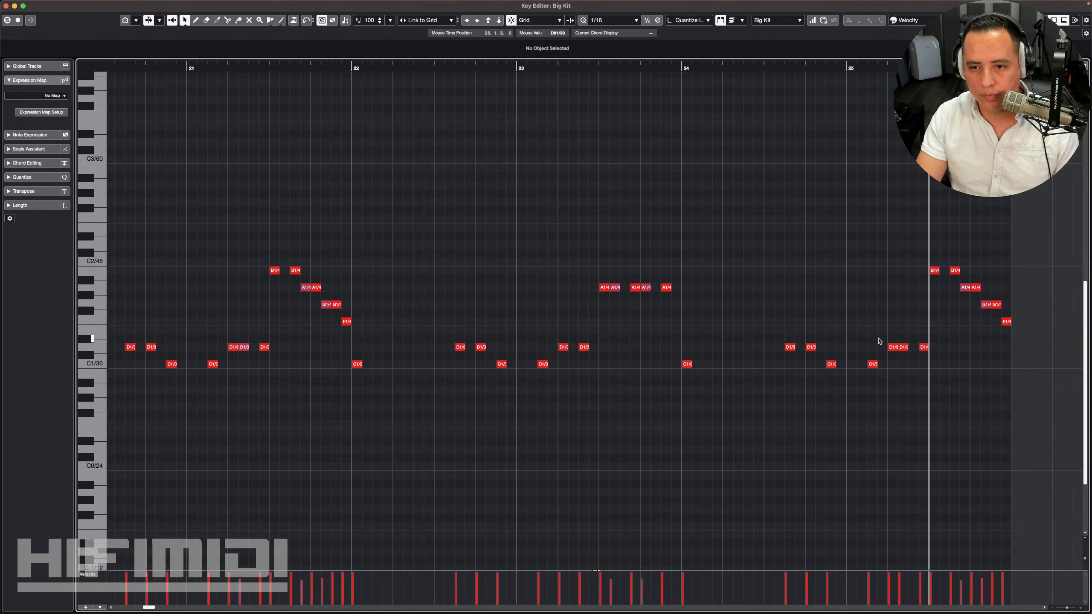
scroll(814, 358, left, 10)
key(g)
click(236, 69)
key(space)
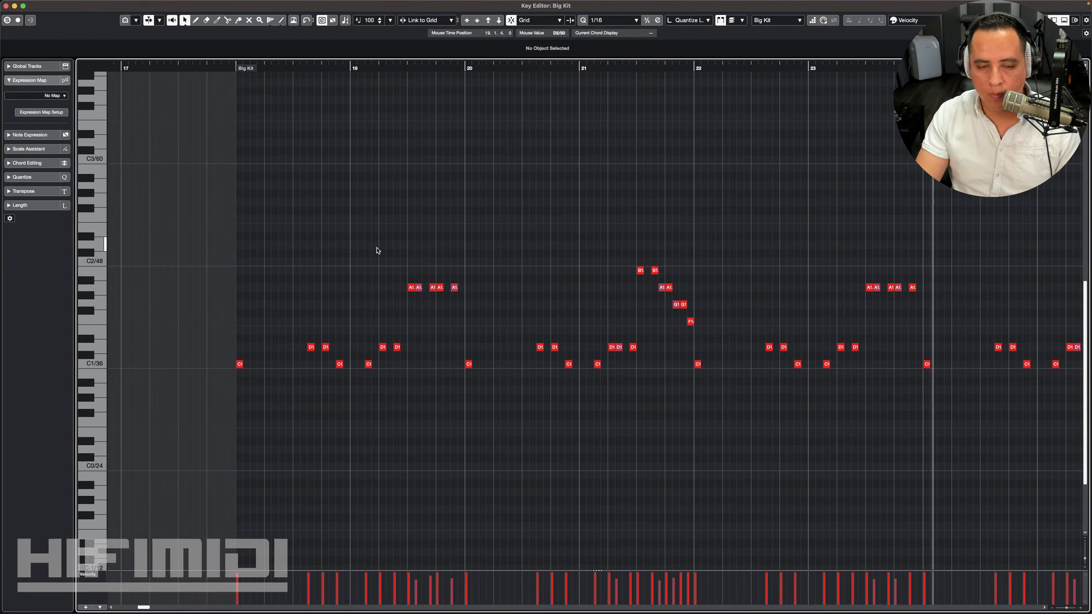
Step: Audition the drum entry from just before bar 18 and add a sixteenth C#2 note at 18.1.1
scroll(330, 275, left, 3)
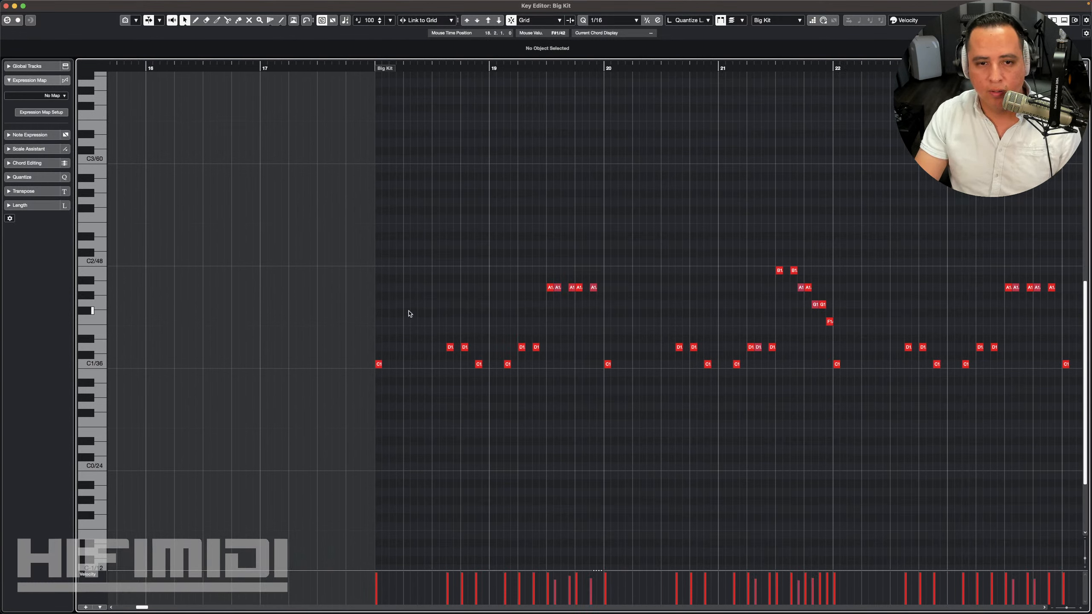
click(248, 68)
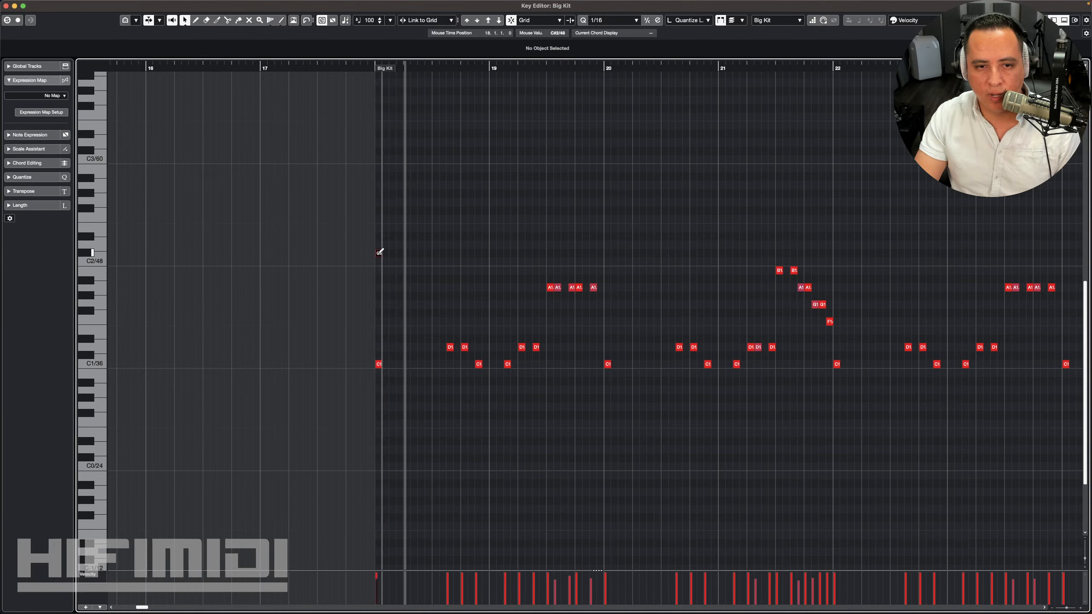
click(379, 253)
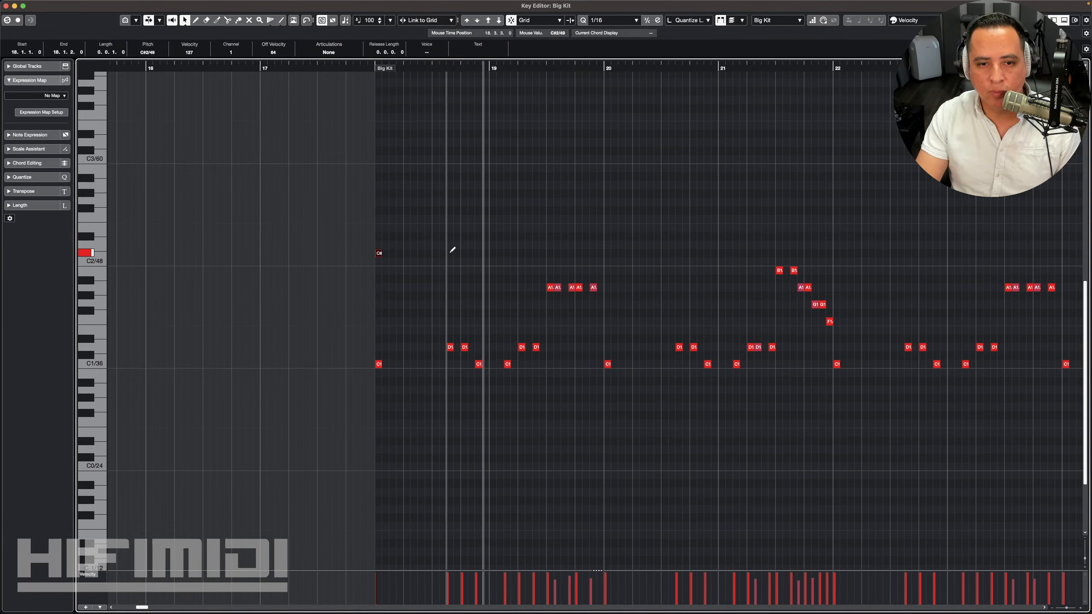
Step: Add a sixteenth C#2 note at 18.3.3 and set the insert velocity for new notes to 127
click(450, 253)
drag(449, 247, 446, 221)
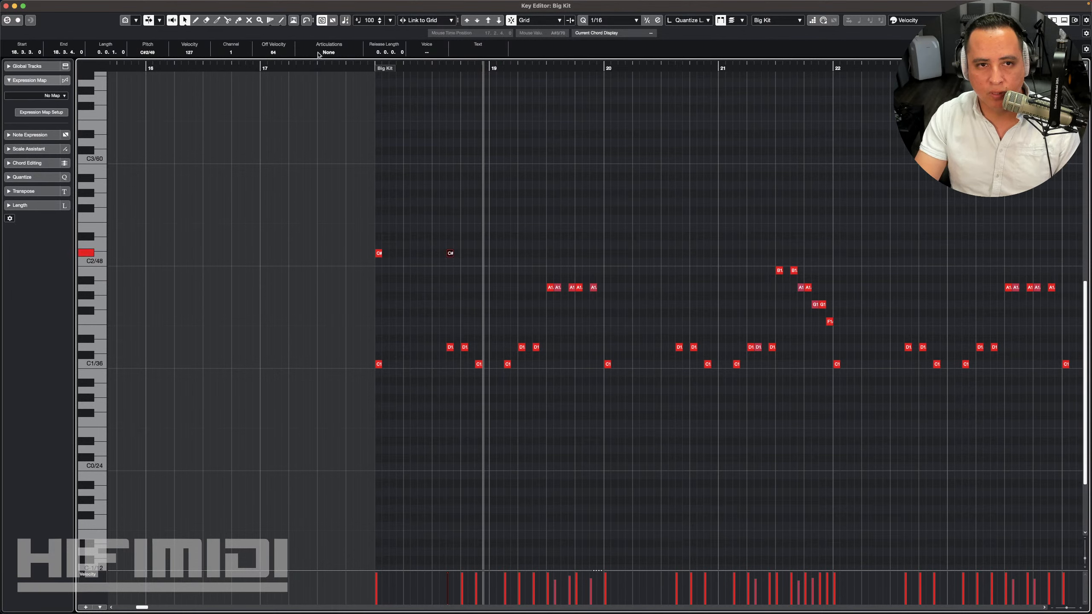
click(366, 21)
text(12)
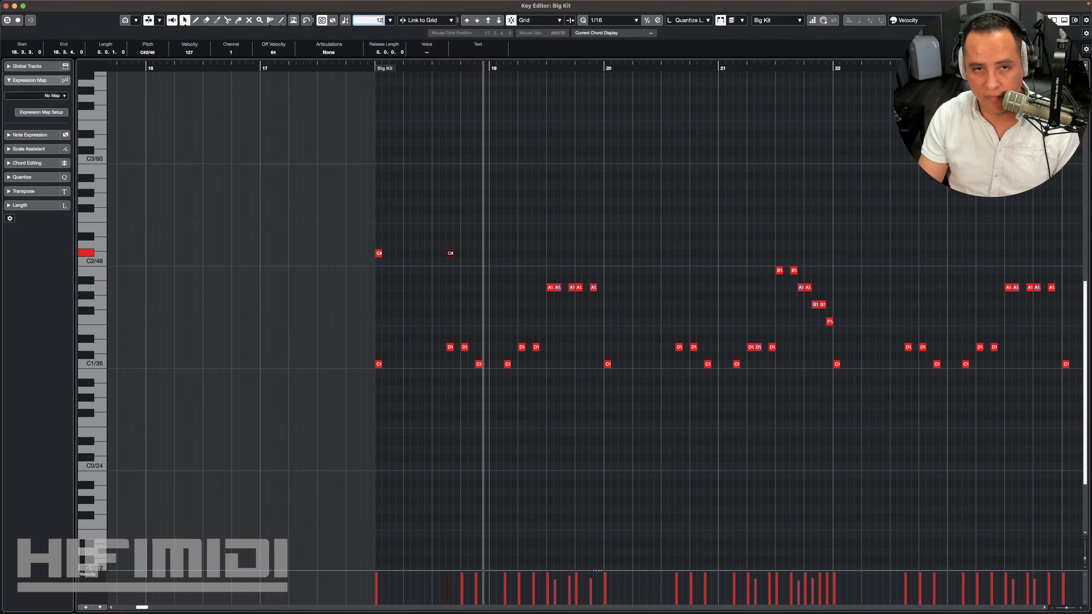
text(7)
key(Return)
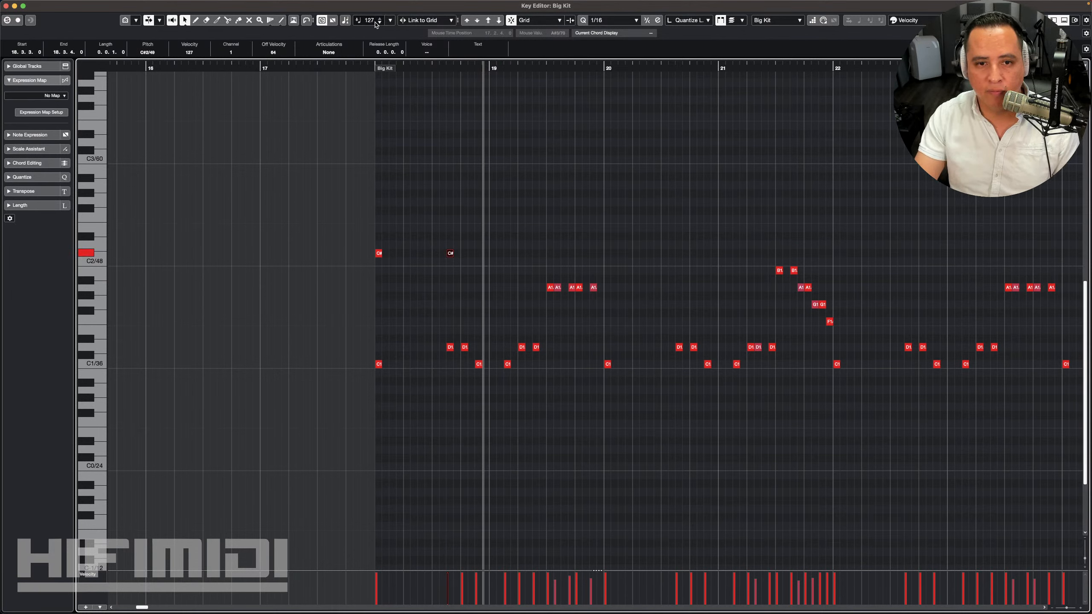
Step: Add a G2 note at 18.4.1 and C#2 notes at 18.4.3, 20.1.1 and 20.3.3
alt+click(465, 203)
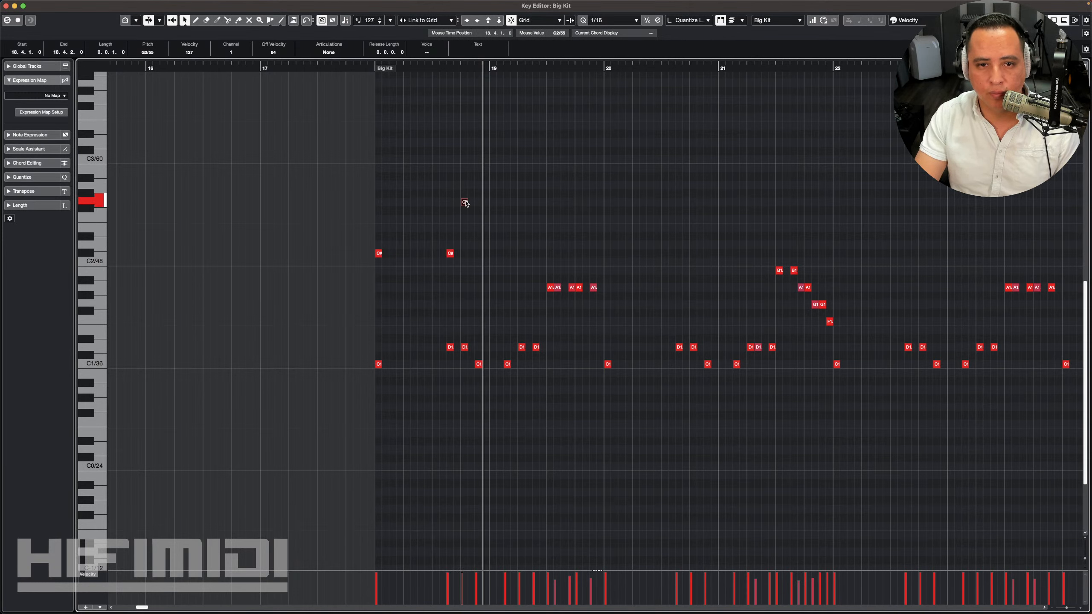
alt+click(480, 254)
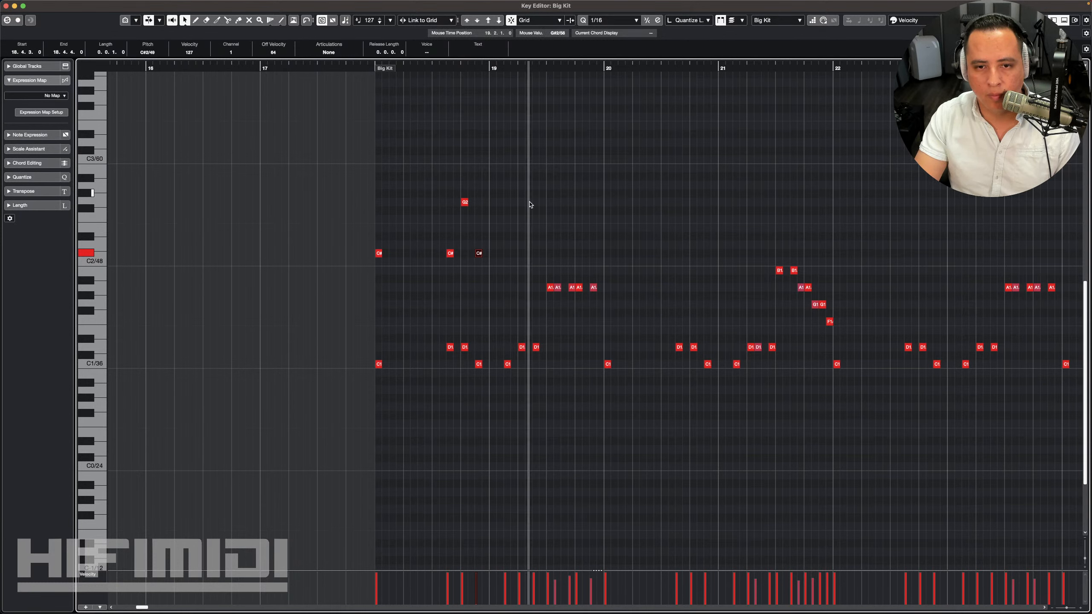
alt+click(608, 253)
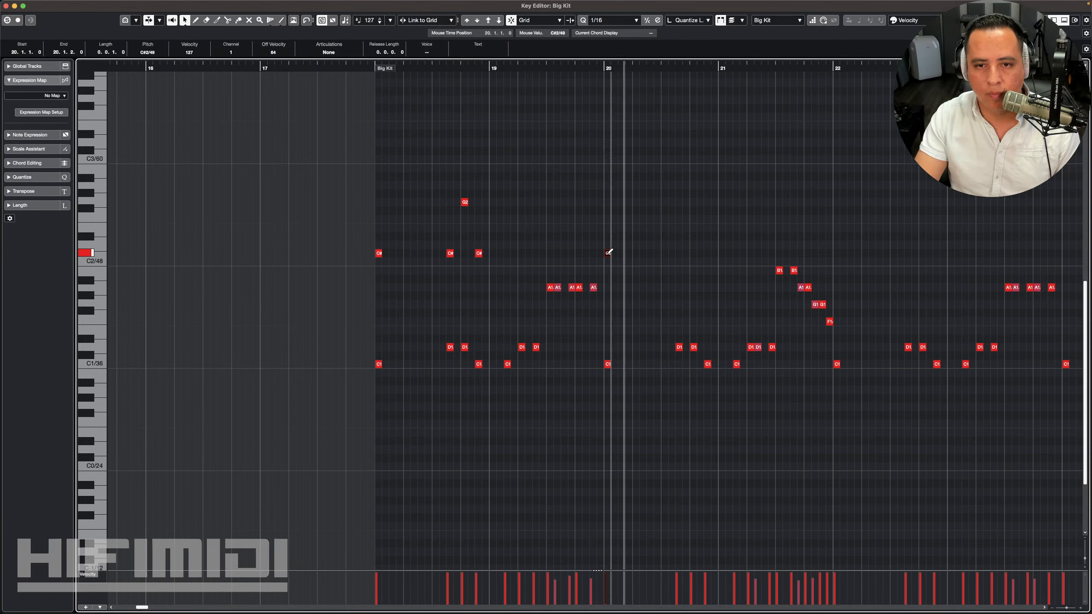
key(space)
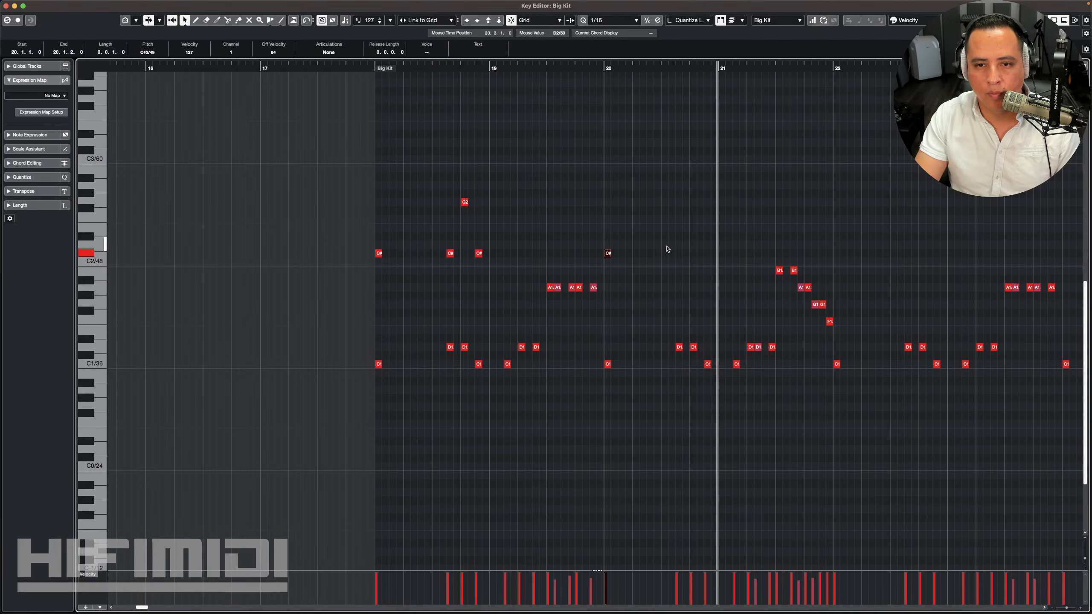
alt+click(679, 253)
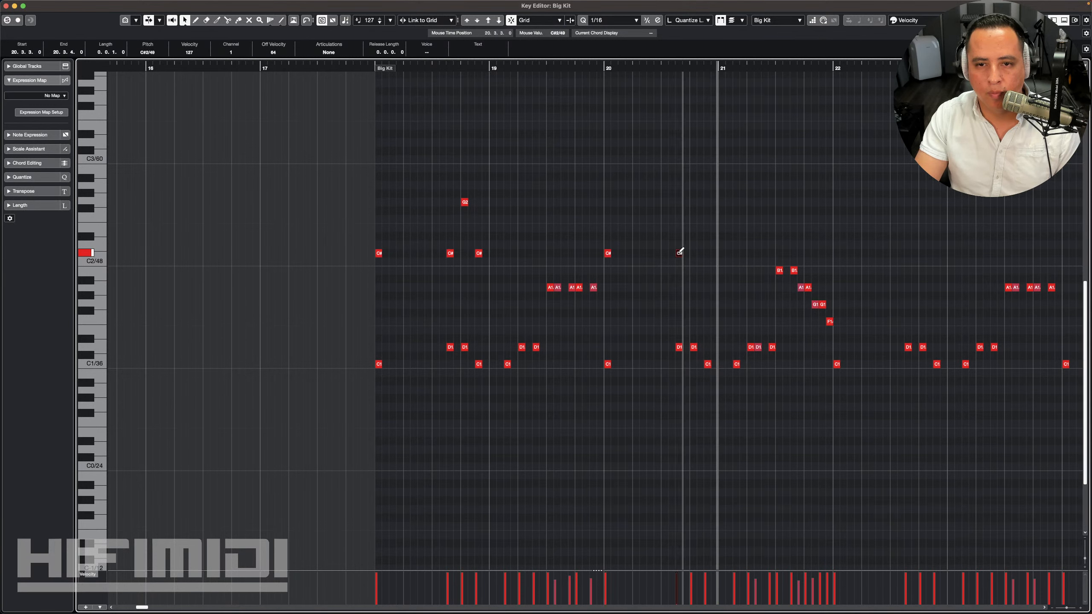
alt+click(709, 194)
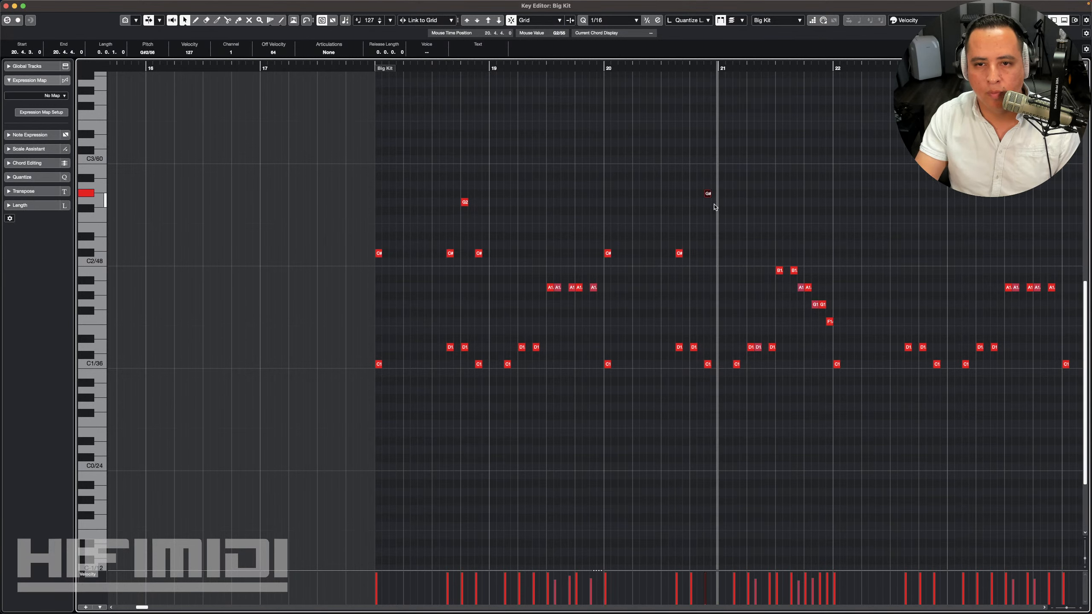
key(Down)
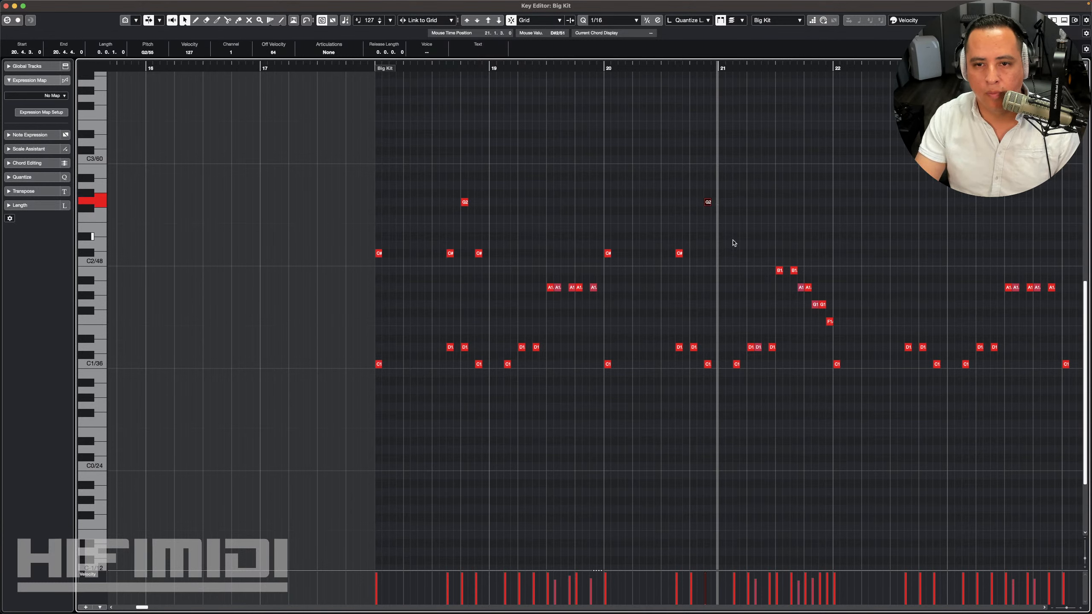
key(Up)
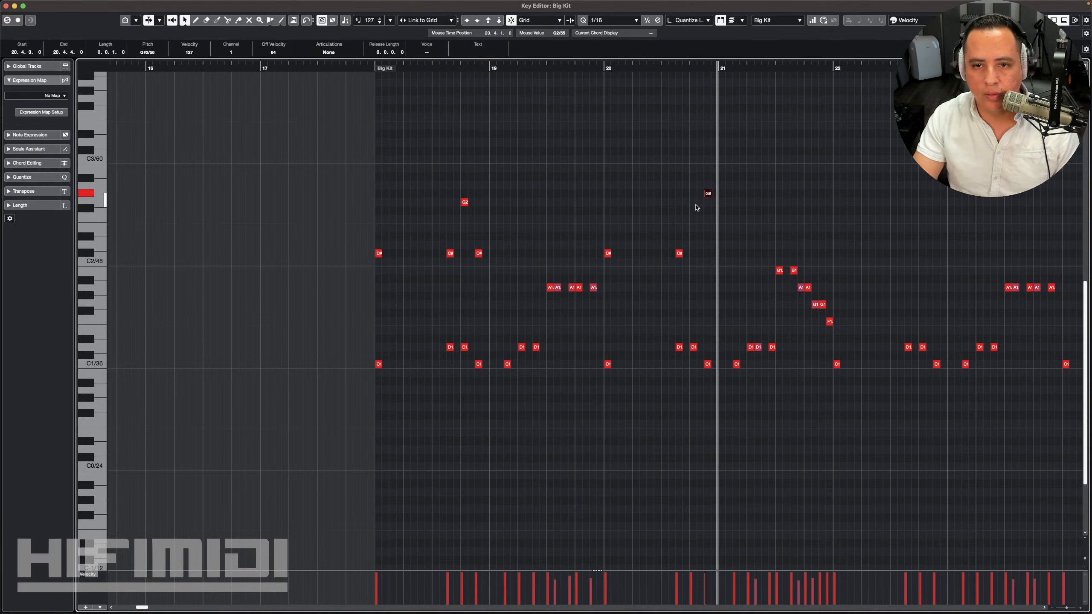
key(Delete)
Step: Add a G2 note at 20.4.1 and a C#2 note at 20.4.3, and audition from bar 20
alt+click(694, 205)
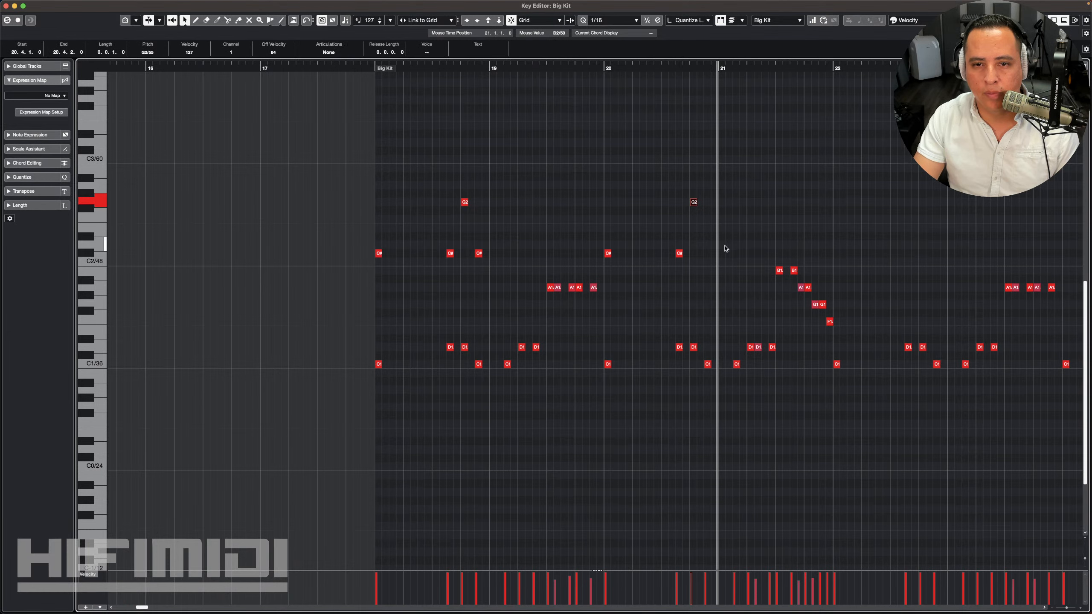
alt+click(714, 253)
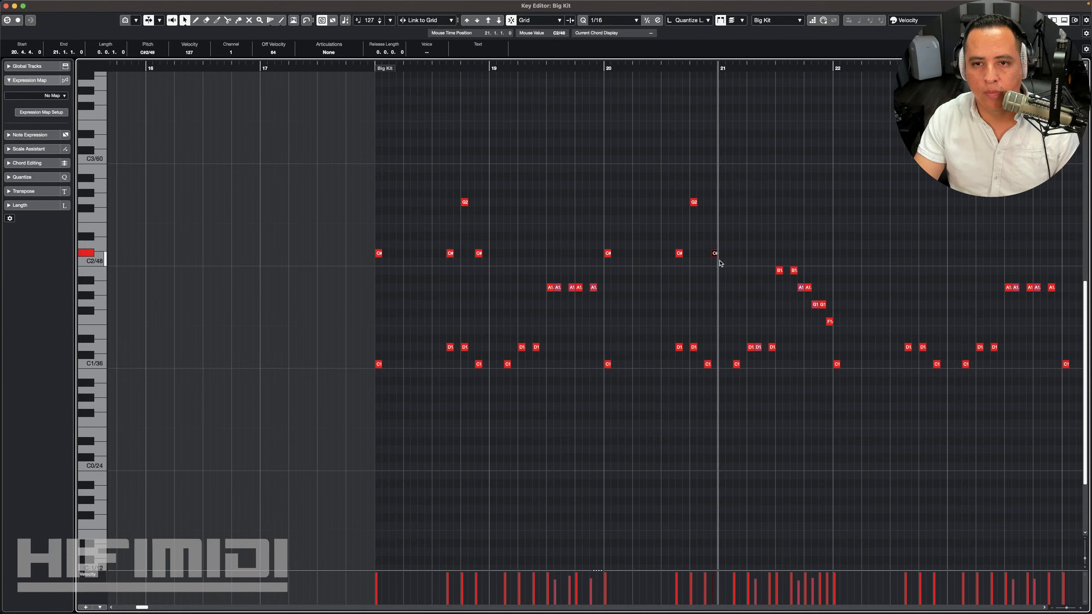
drag(712, 255, 708, 255)
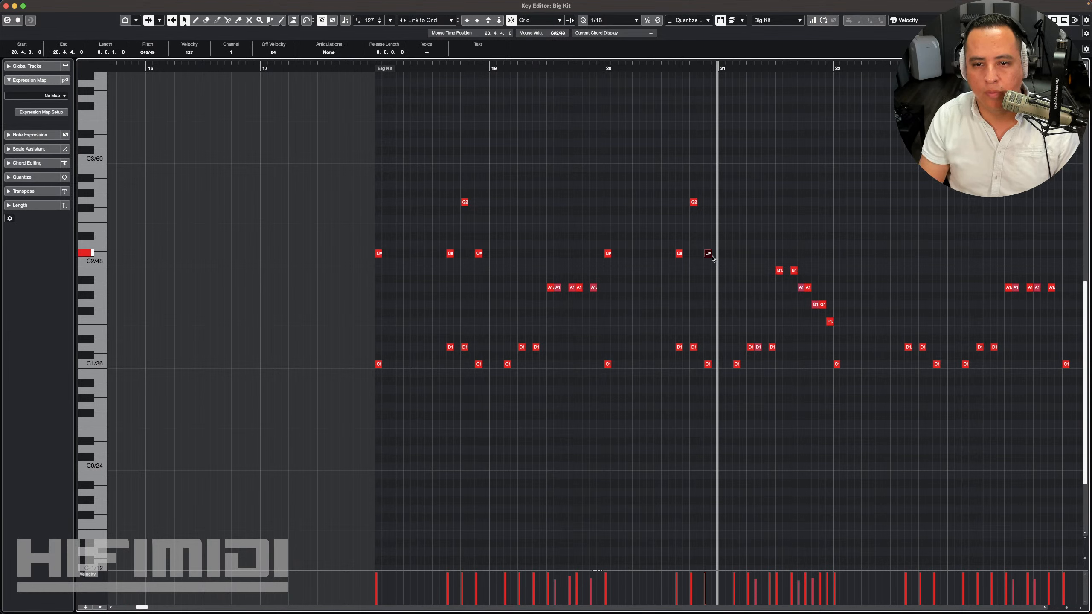
click(607, 65)
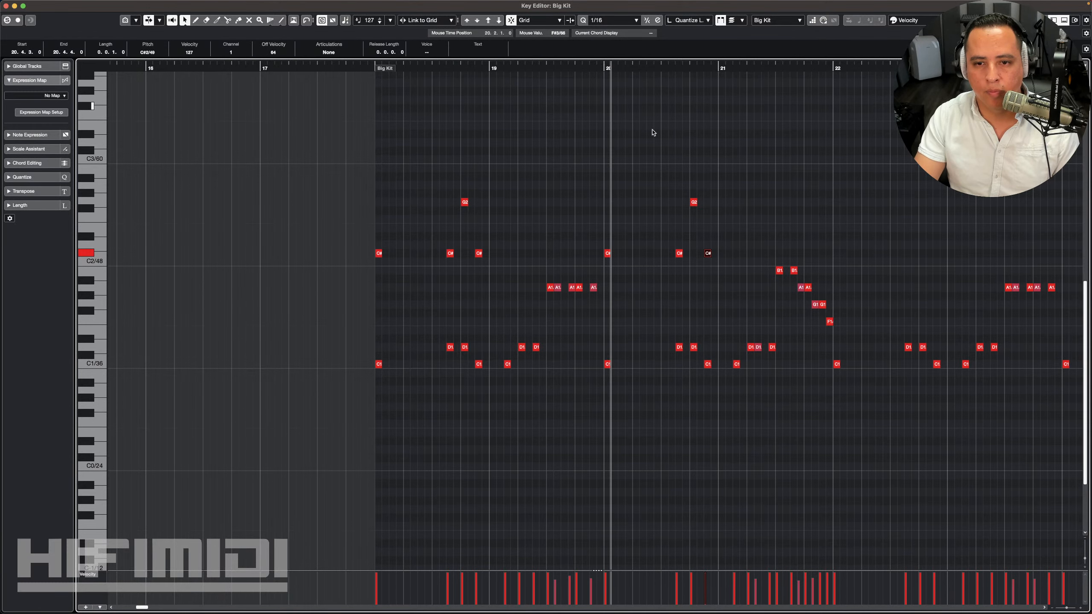
scroll(667, 190, right, 5)
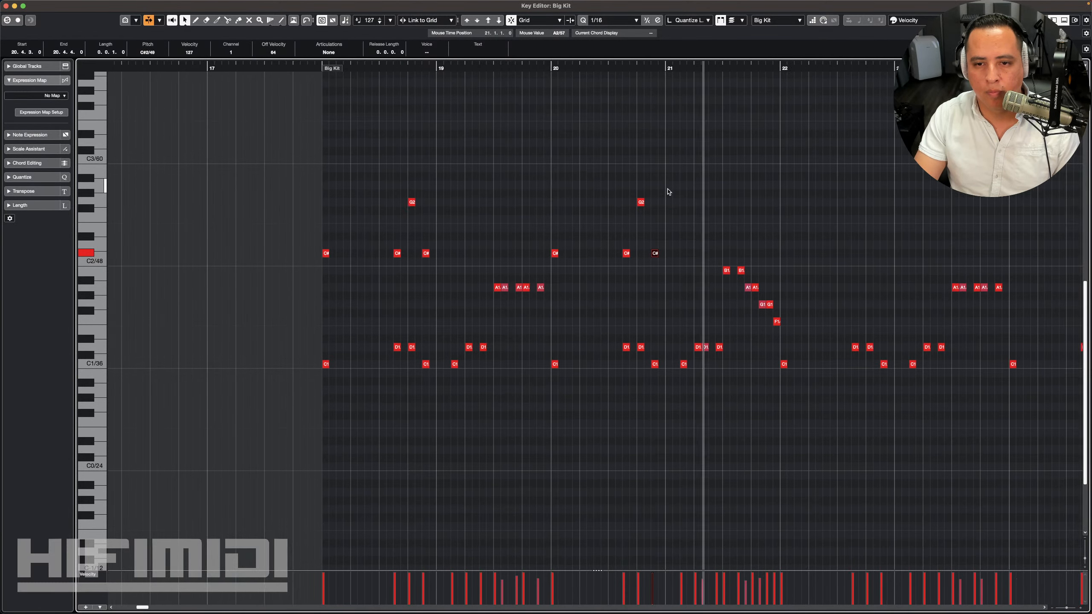
drag(648, 175, 589, 189)
click(576, 73)
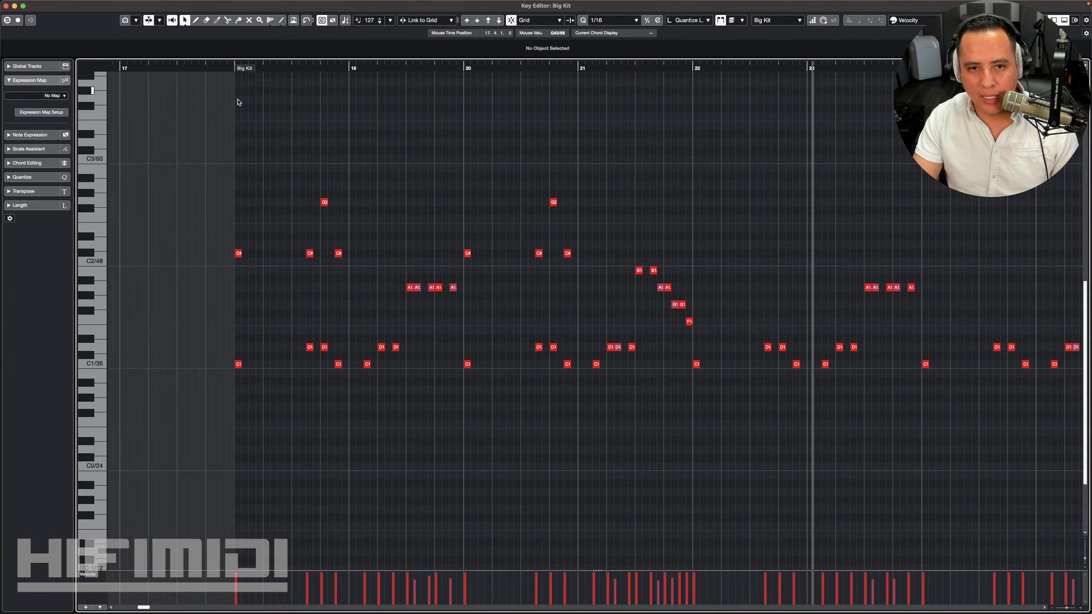
Step: Play from bar 18, add G#1 notes on each beat from 18.2.1 to 19.2.1, and lower their velocities
click(236, 70)
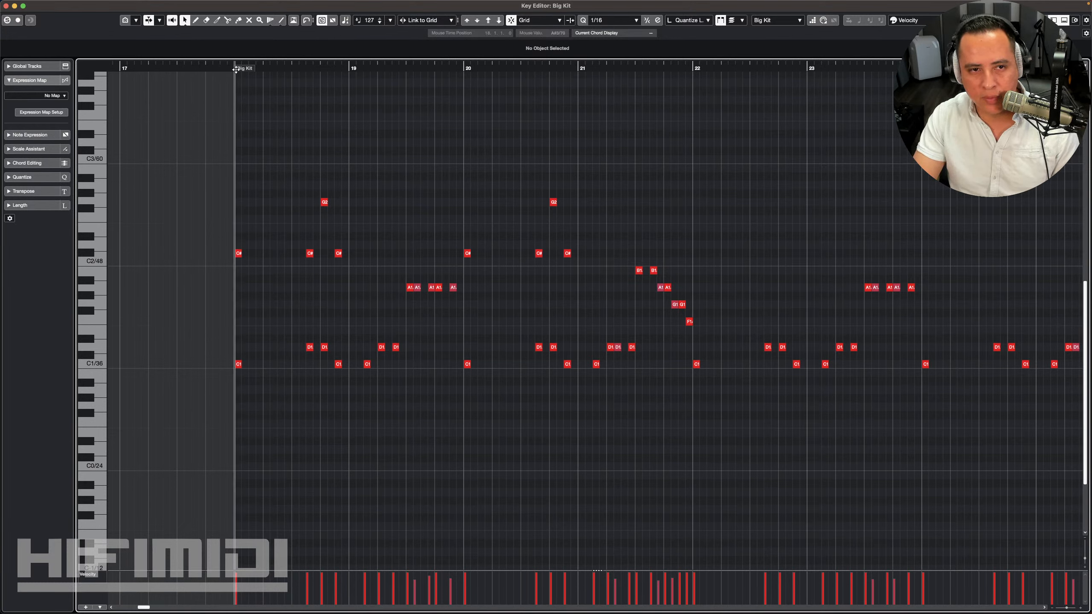
key(space)
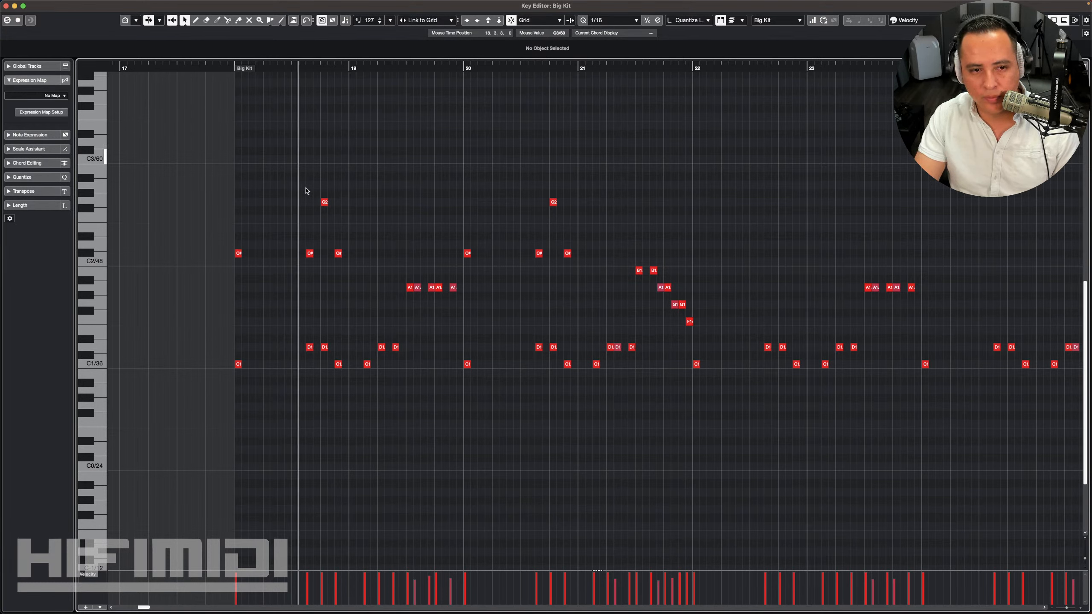
double_click(266, 297)
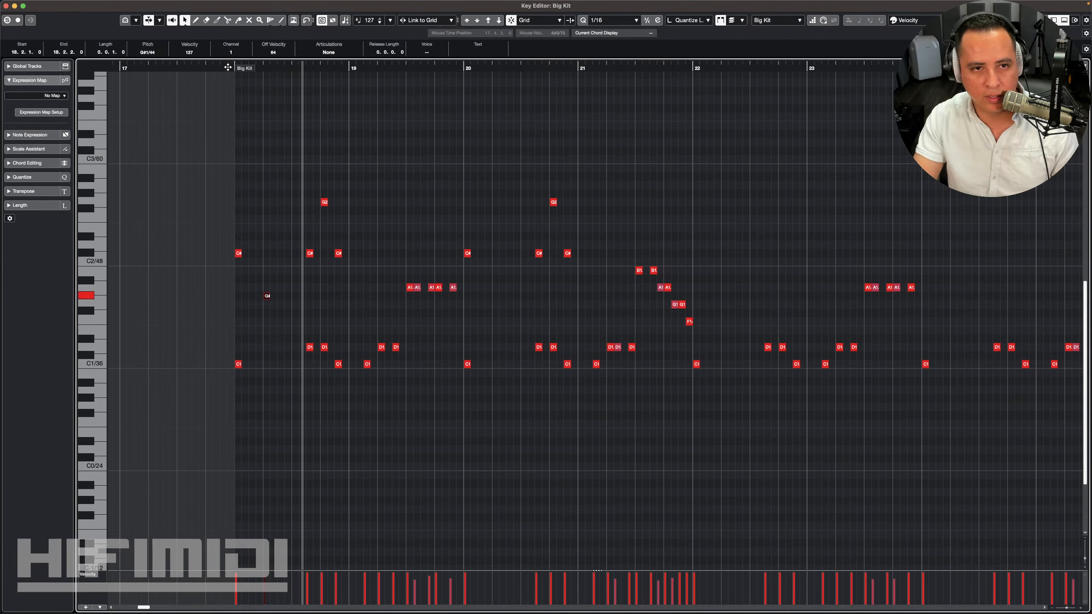
key(space)
double_click(296, 296)
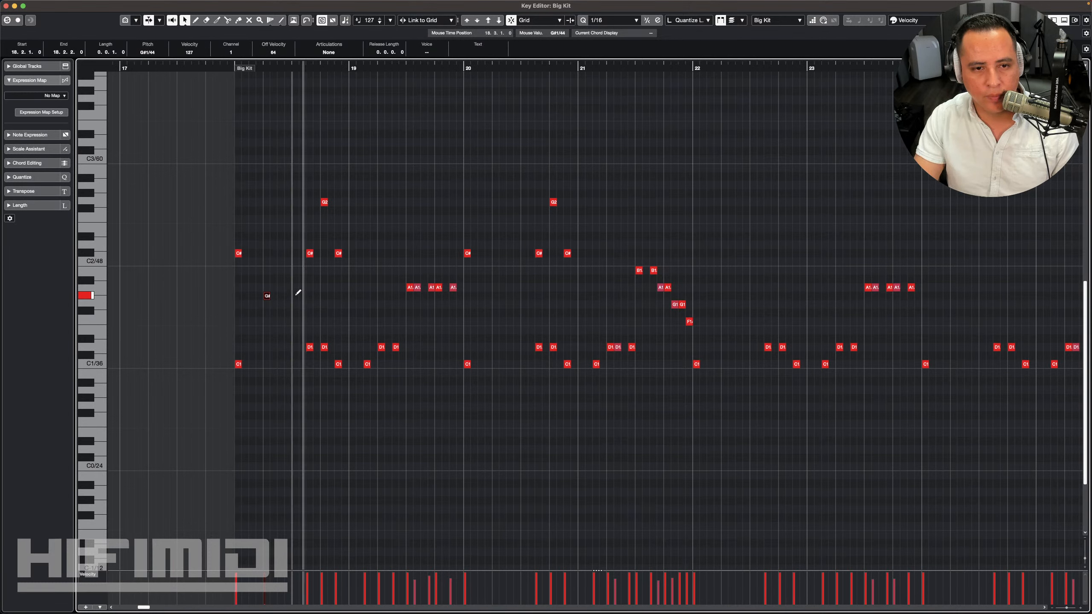
double_click(323, 296)
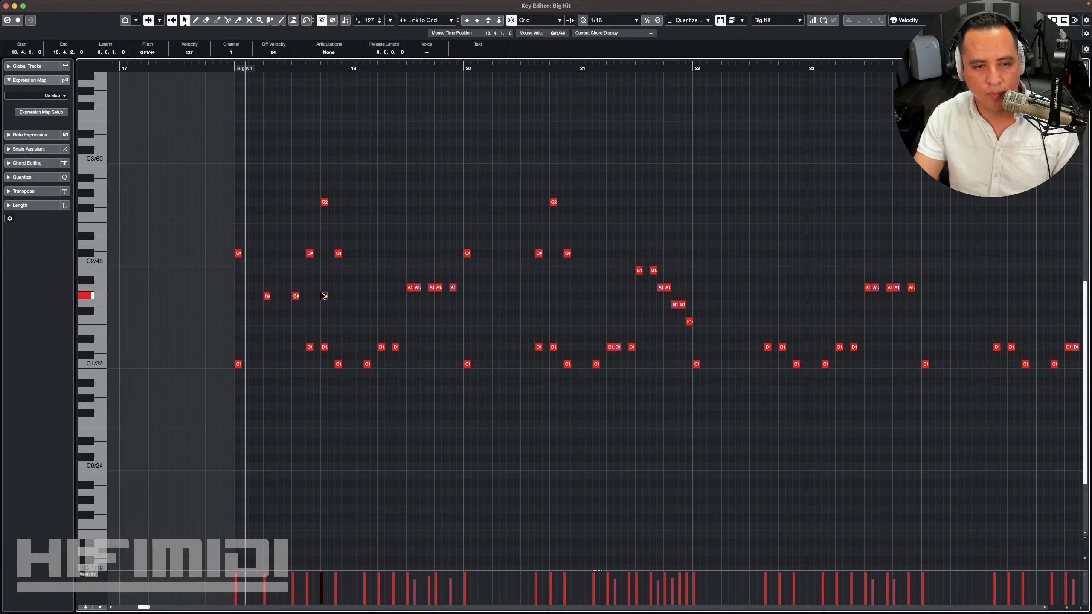
double_click(353, 296)
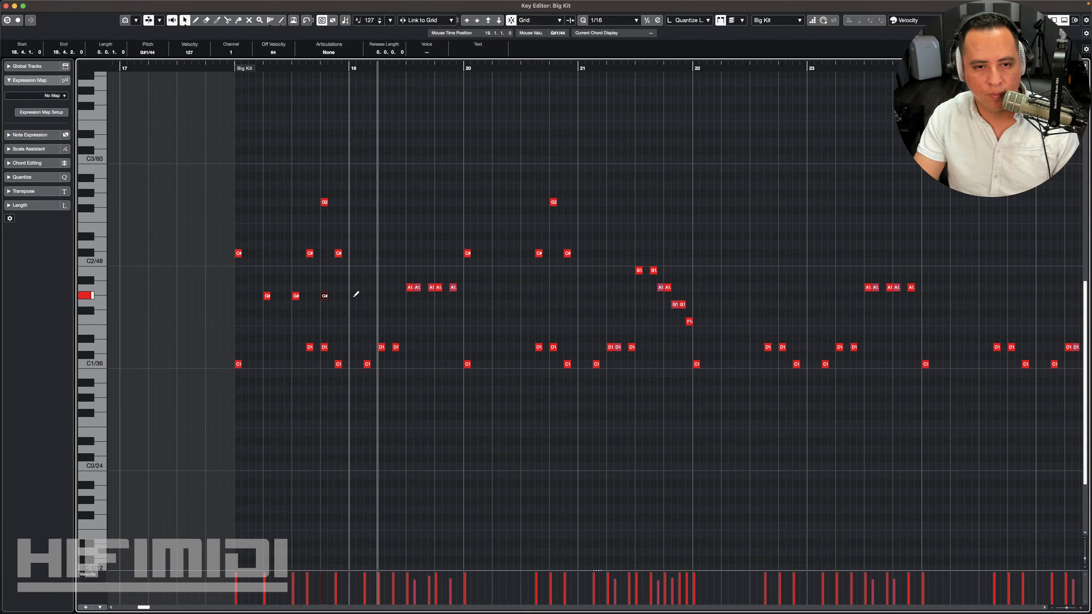
double_click(381, 296)
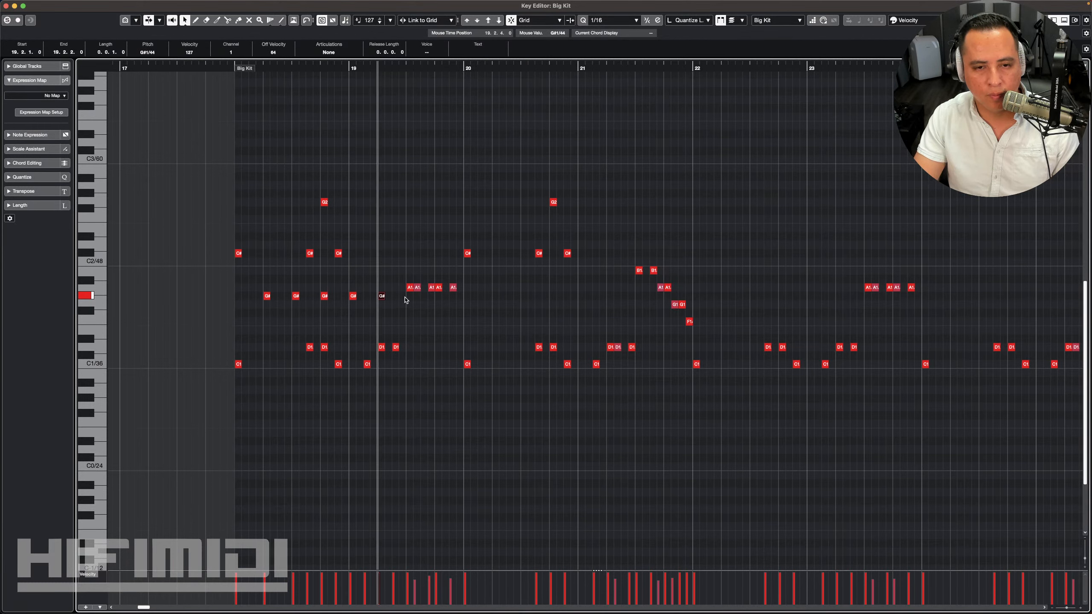
drag(387, 289, 262, 307)
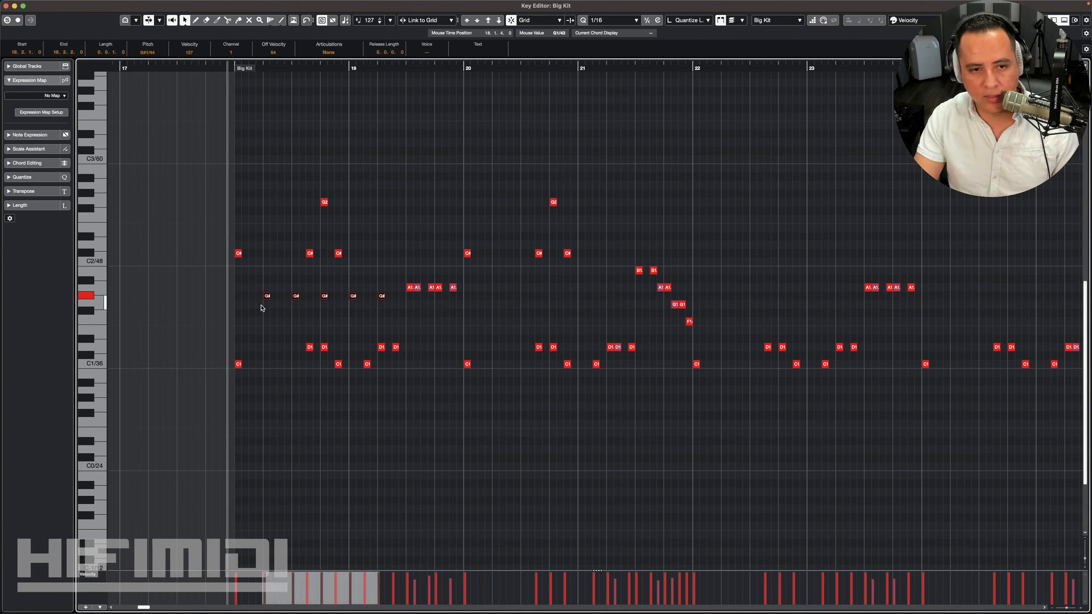
click(271, 325)
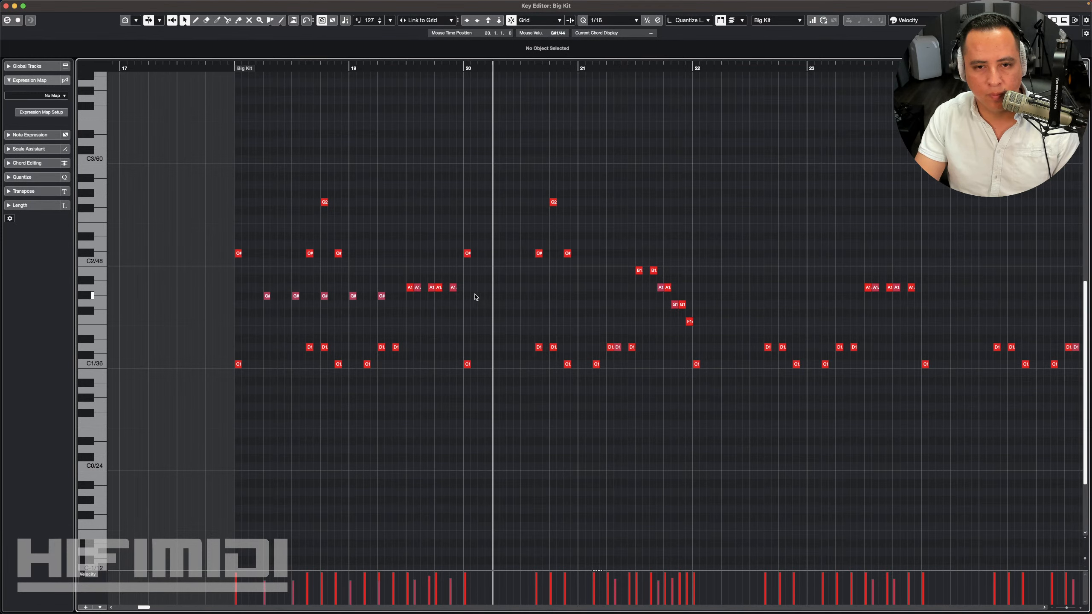
Step: Add G#1 notes on each beat from 20.2.1 to 21.2.1 and lower their velocities
click(496, 296)
click(525, 296)
click(554, 296)
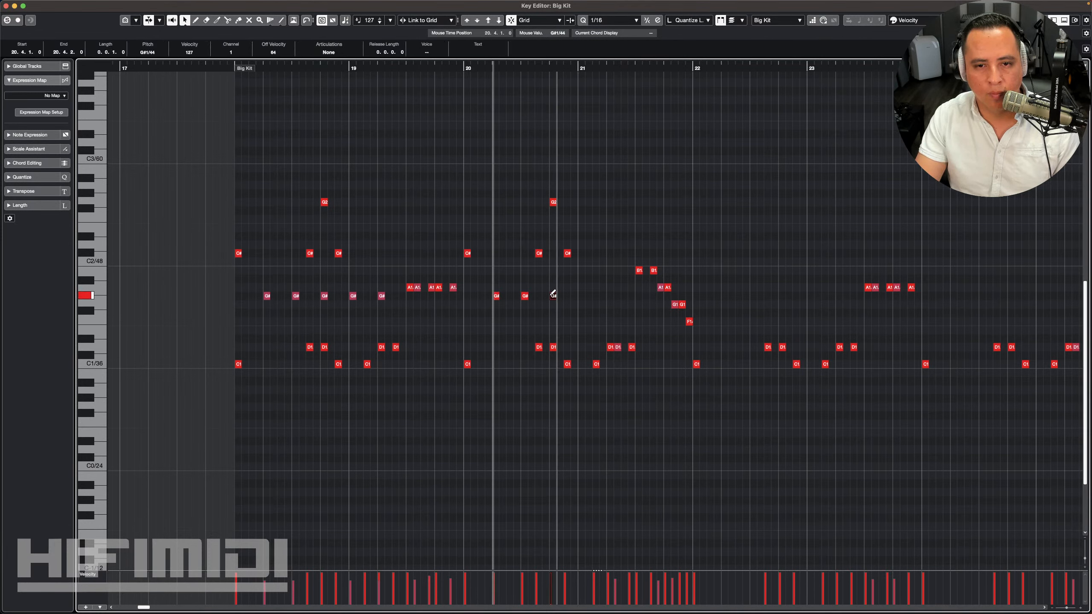
click(582, 296)
click(610, 296)
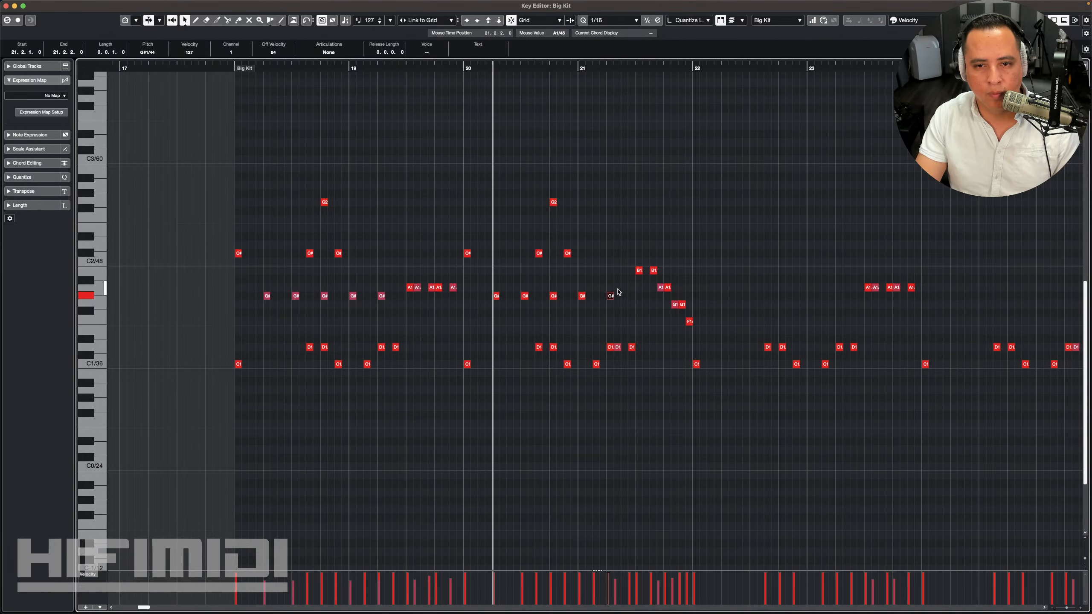
drag(620, 290, 488, 313)
click(497, 324)
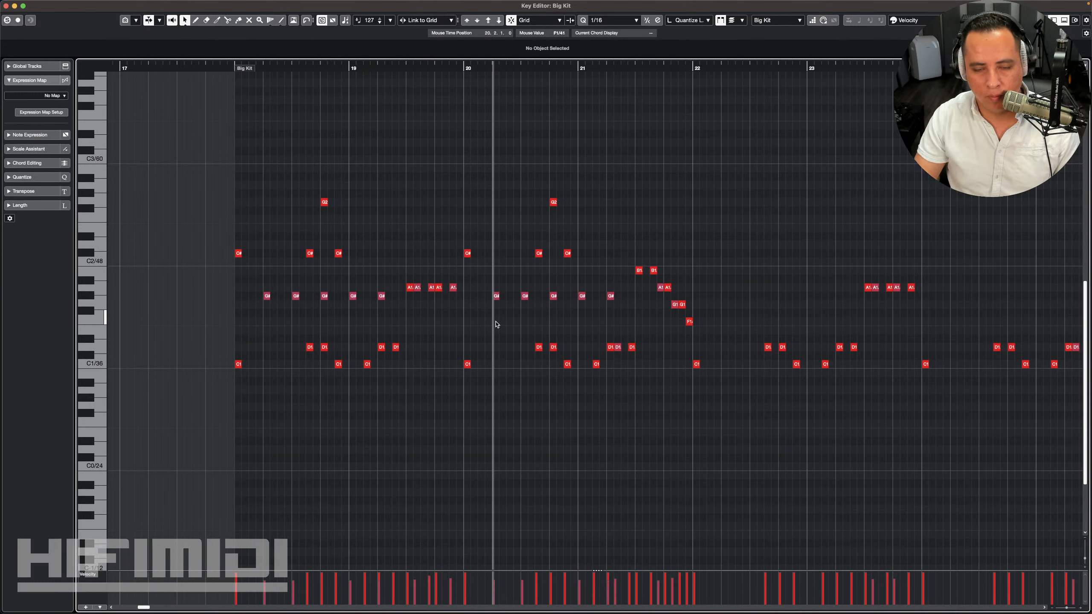
Step: Audition the drum part with the added G#1 notes through the bar 21 fill
key(KP_1)
key(space)
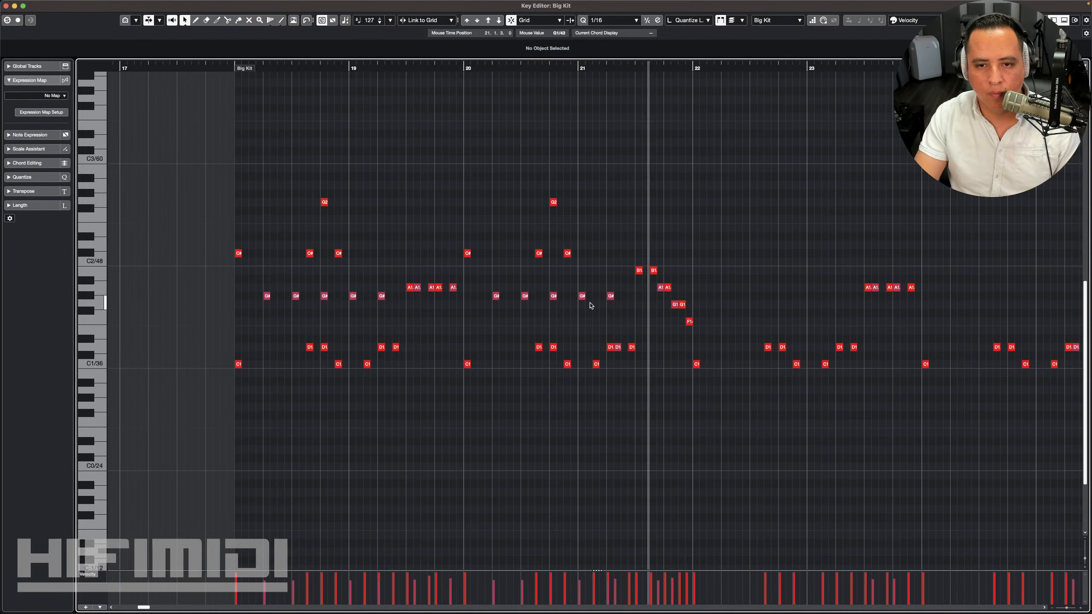
scroll(449, 336, right, 5)
key(space)
scroll(440, 332, left, 3)
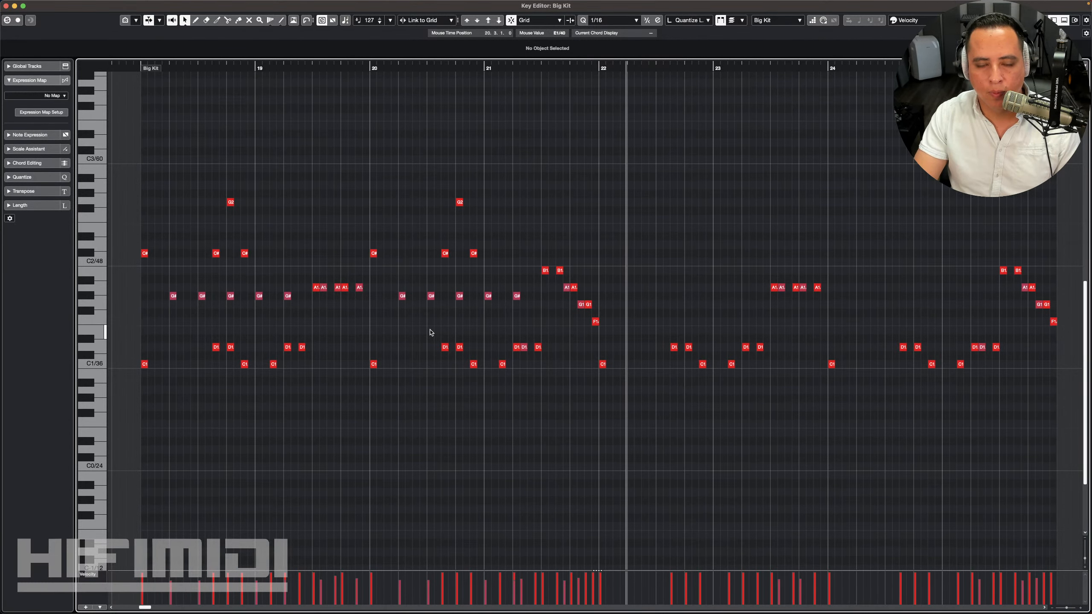
Step: Add a sixteenth C#2 note at 22.1.1 and briefly resume playback in bar 22
click(603, 253)
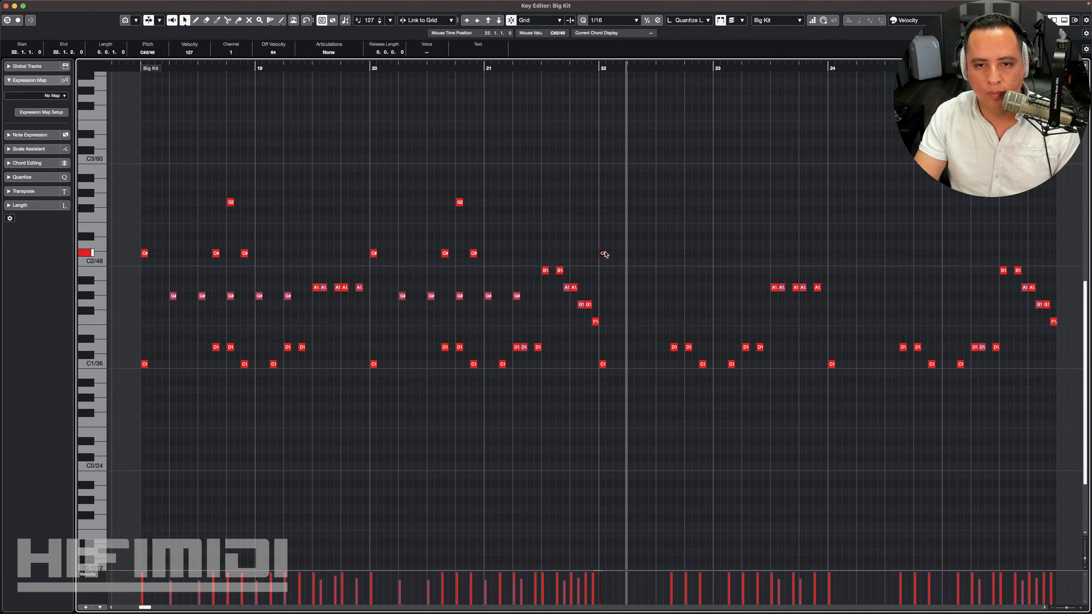
key(space)
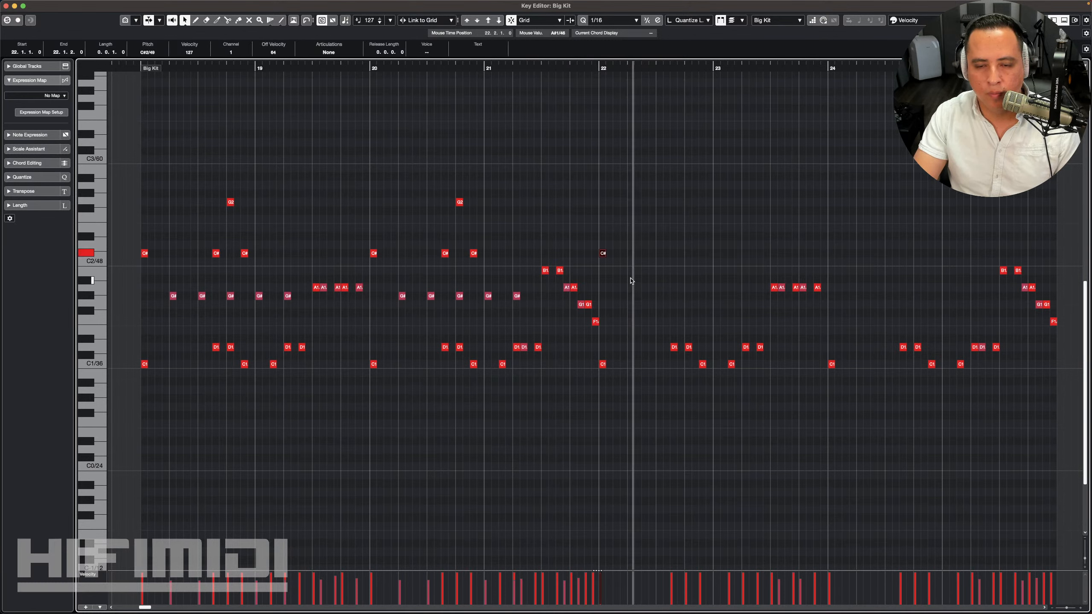
key(h)
key(h)
key(h)
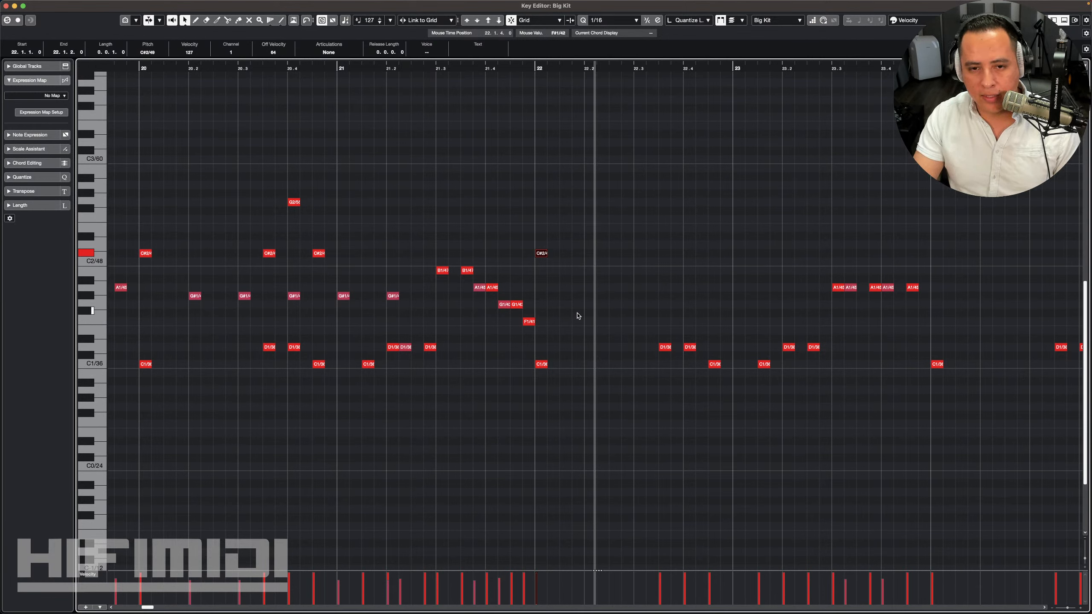
click(598, 308)
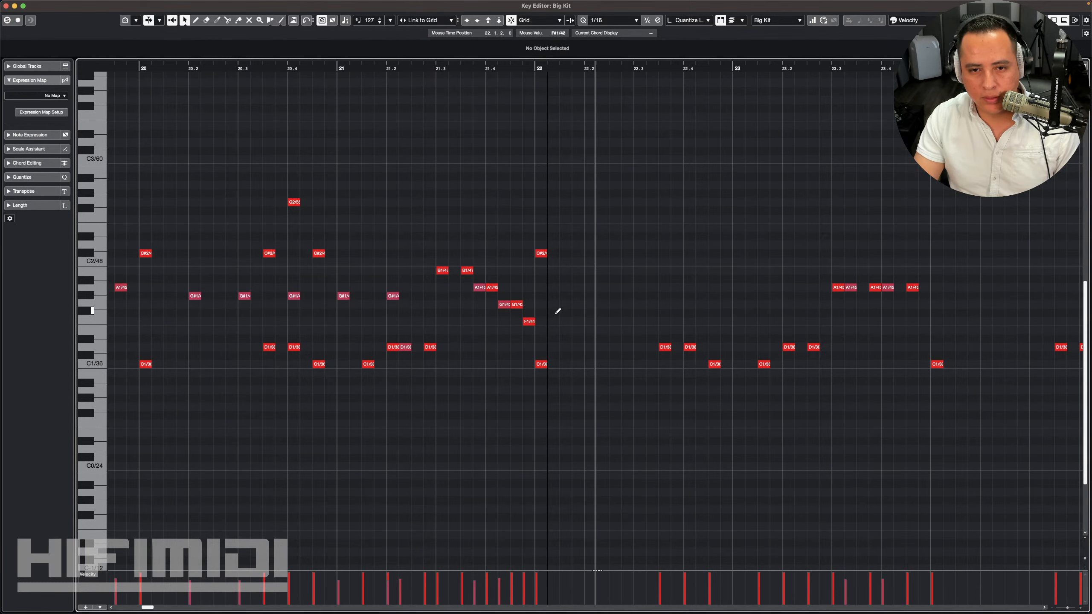
Step: Add sixteenth F#1 notes at 22.1.2, 22.1.3 and 22.1.4, lowering the velocities of the first and third
click(554, 312)
click(566, 313)
click(578, 313)
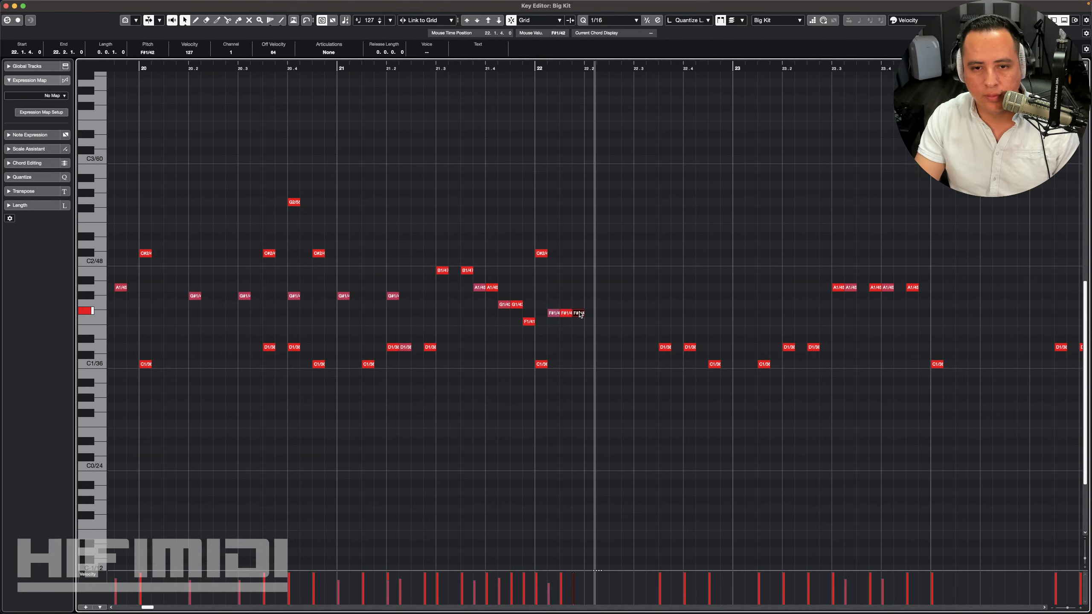
drag(592, 302, 549, 328)
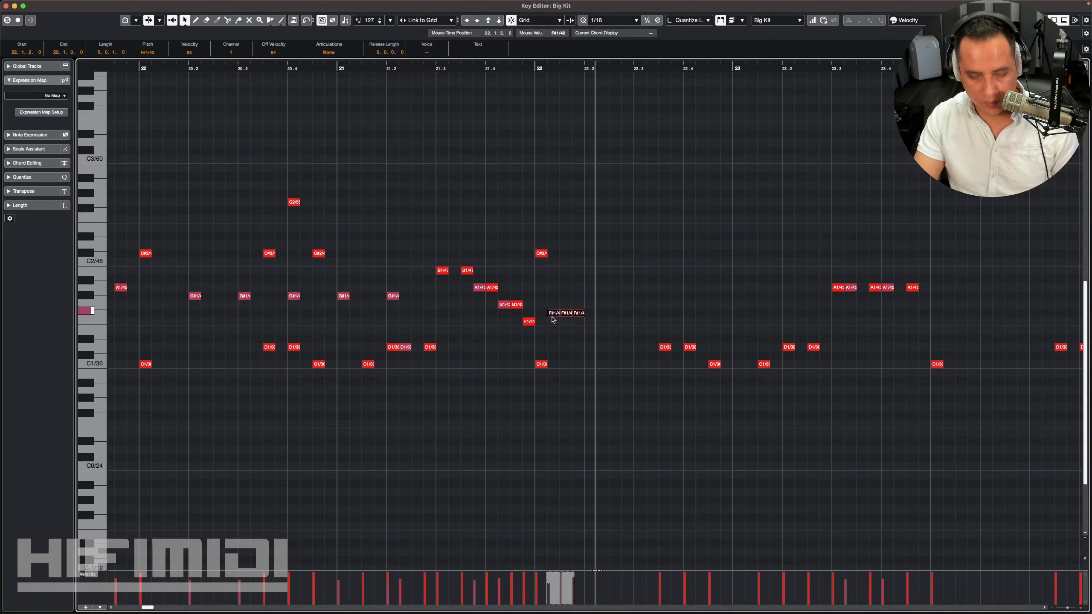
key(alt+d)
key(Delete)
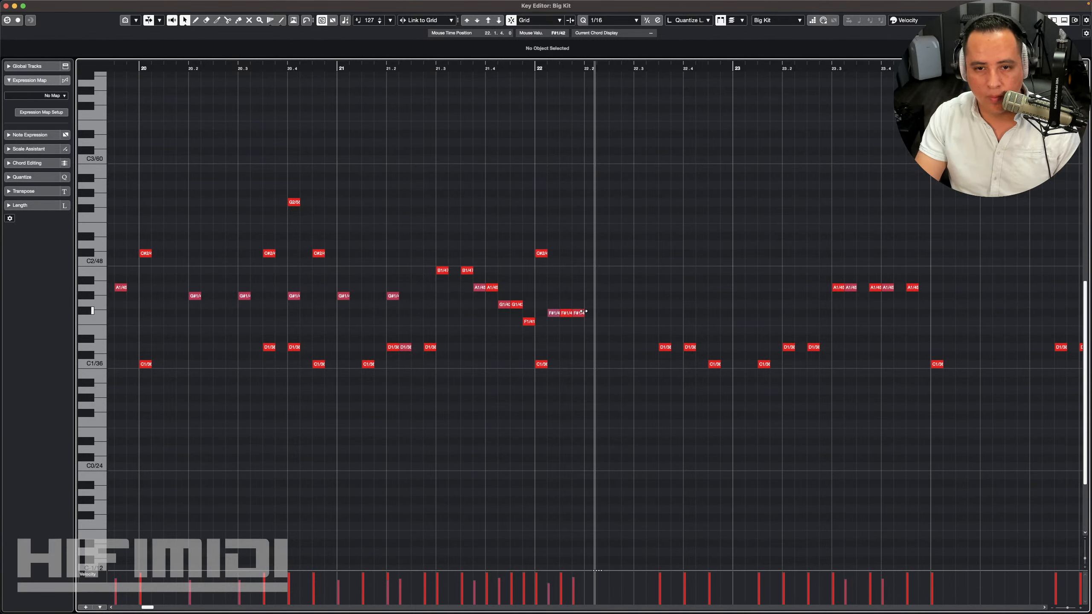
Step: Continue the sixteenth F#1 notes from 22.2.1 through 22.2.4 with lower velocities after the first, and audition from bar 22
alt+click(602, 314)
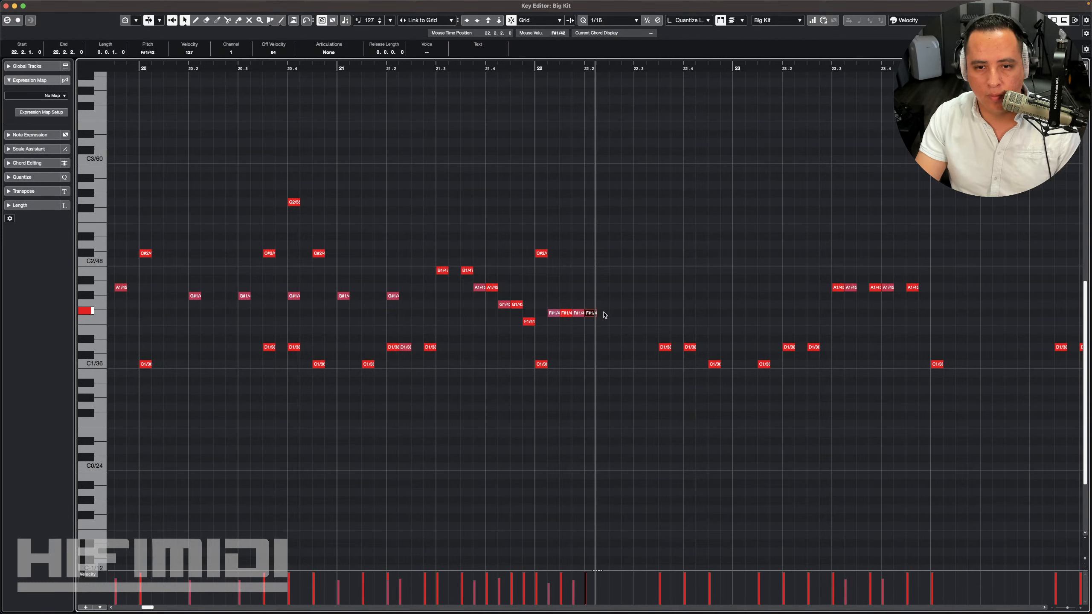
alt+click(621, 314)
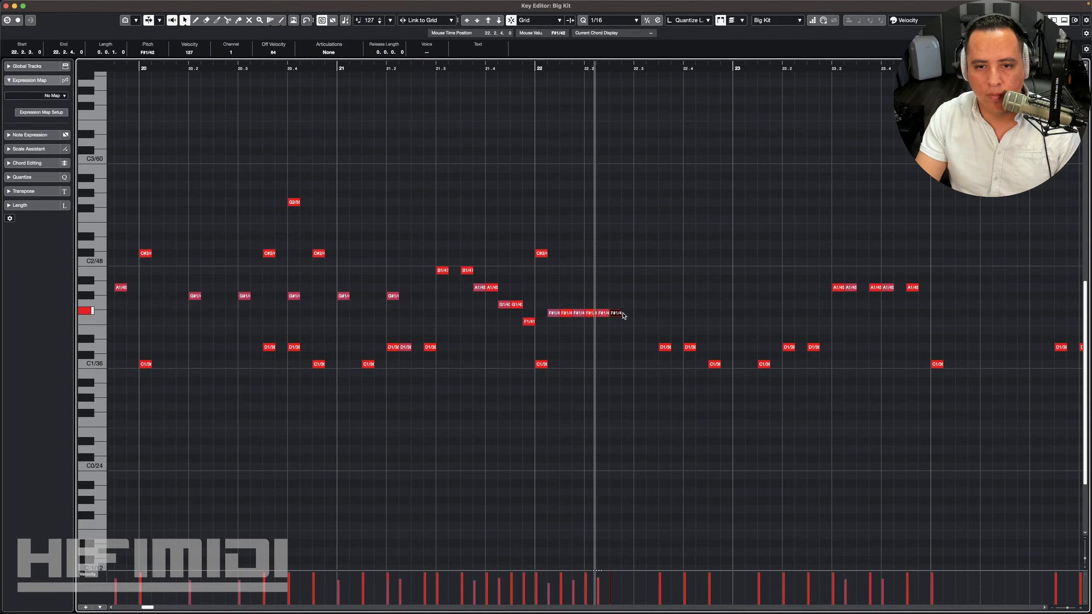
alt+click(626, 314)
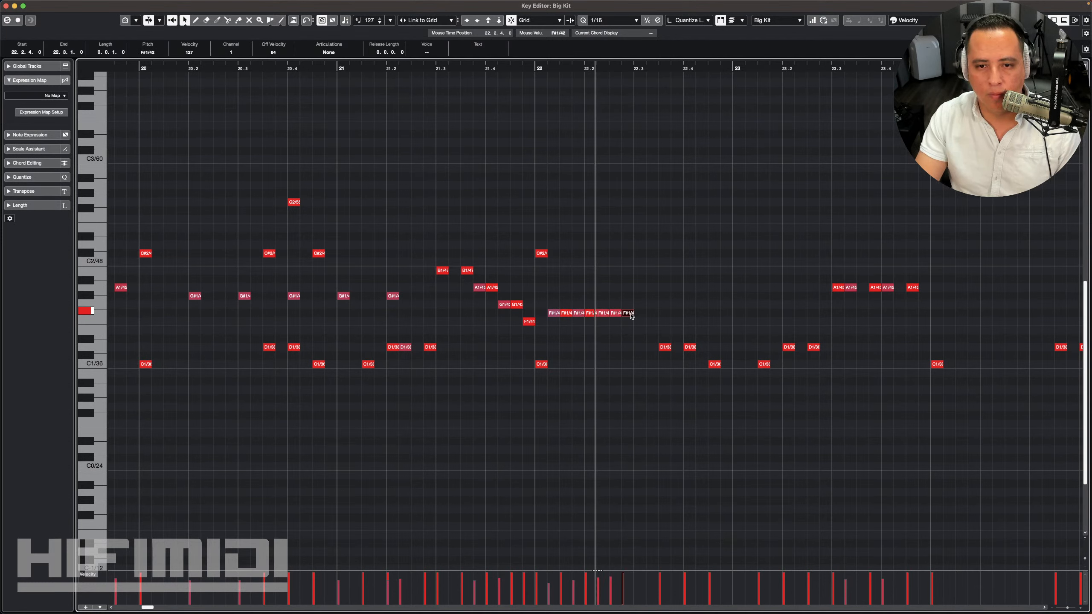
drag(627, 315, 629, 334)
key(Delete)
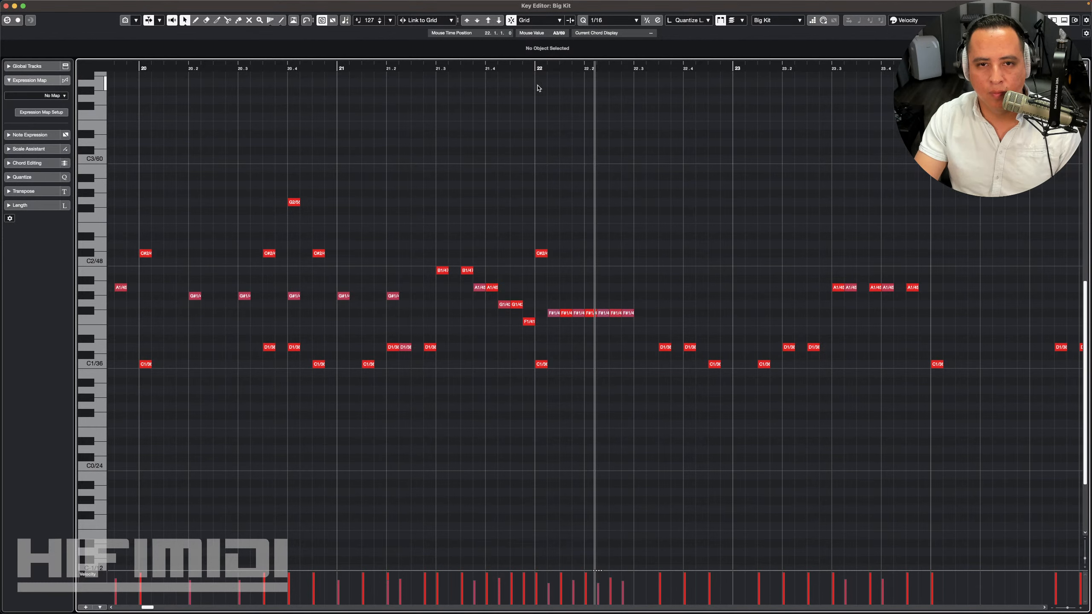
click(534, 68)
key(space)
key(space)
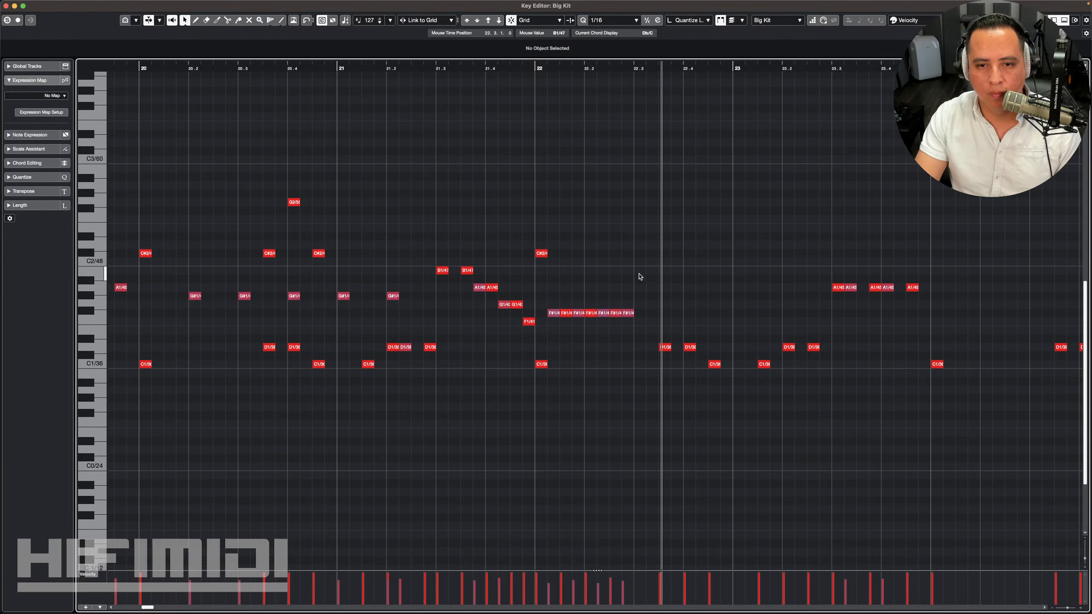
Step: Duplicate the four F#1 notes of beat 22.2 three times so the pattern runs through 23.1.4
drag(646, 284, 553, 323)
drag(641, 285, 592, 318)
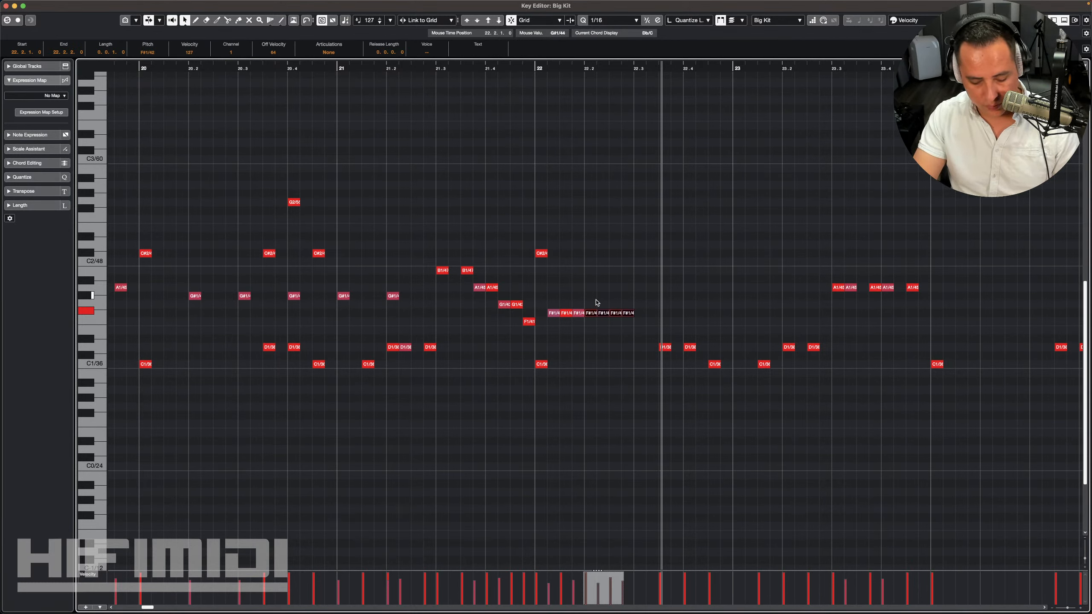
key(alt+d)
key(alt+d)
key(alt+d)
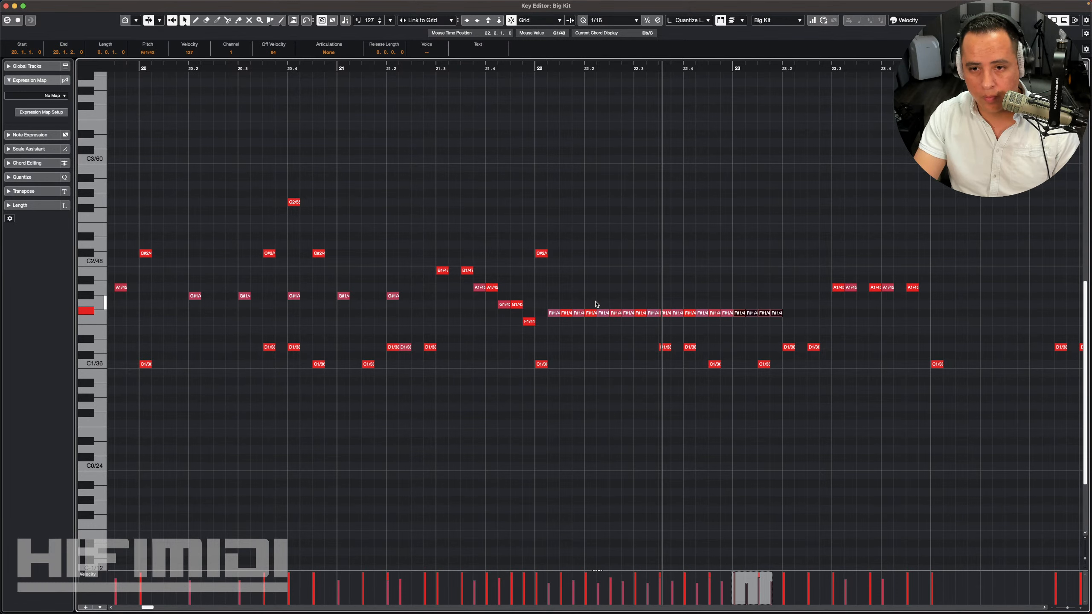
click(708, 294)
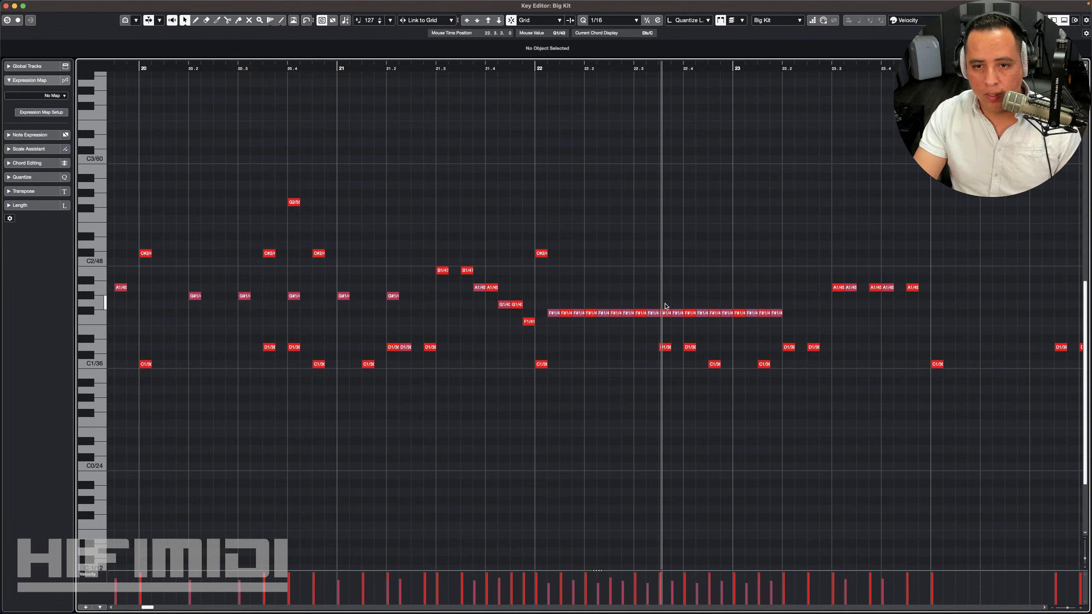
Step: Delete the F#1 notes from 22.3.3 through 22.4.2 around the D1 hits
click(665, 313)
key(Delete)
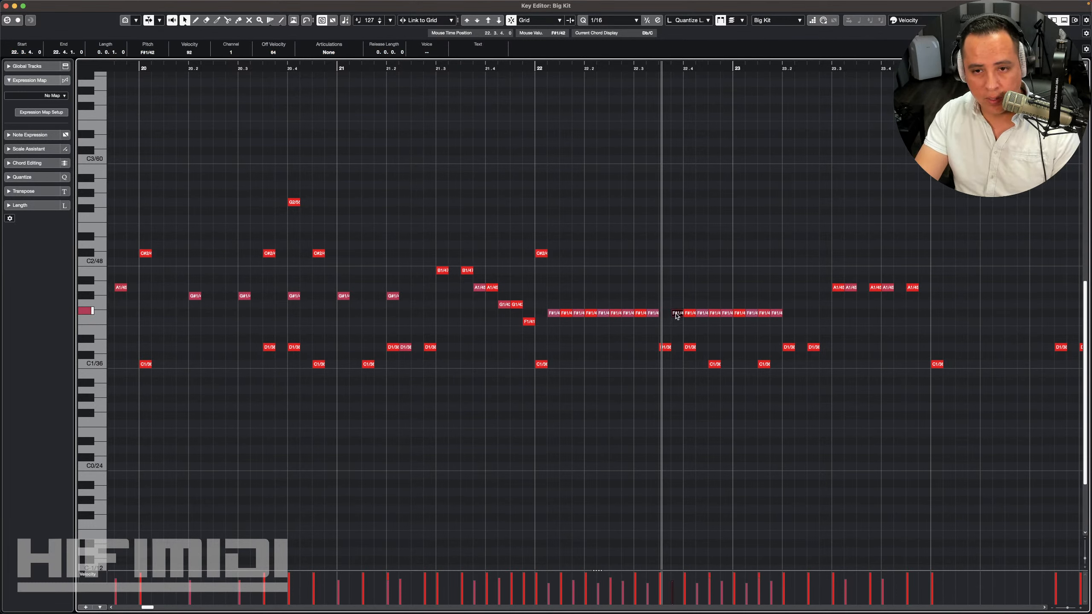
click(689, 347)
click(691, 313)
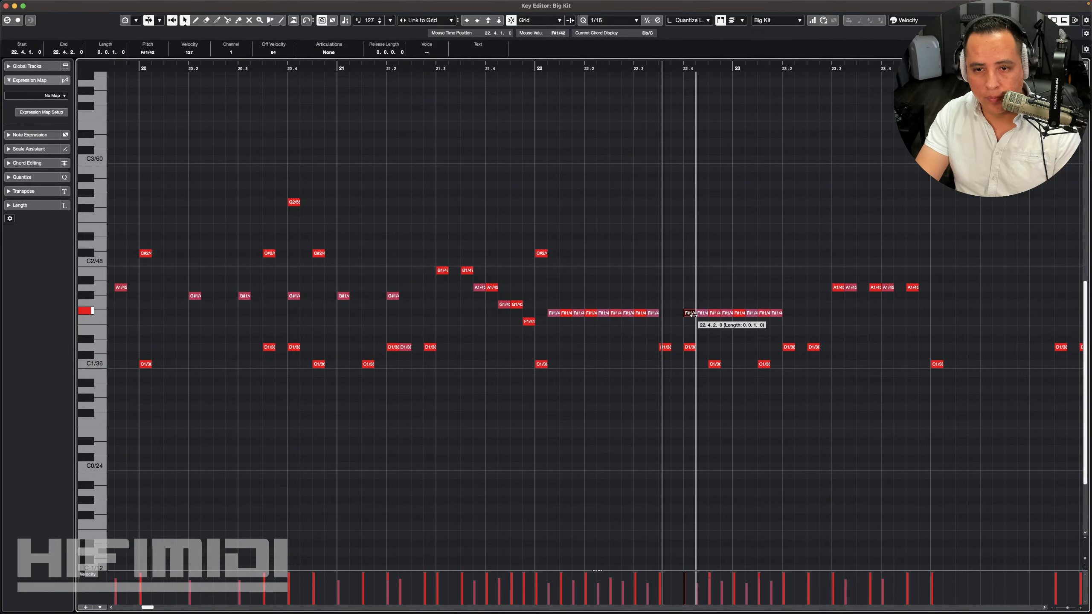
key(Delete)
key(Delete)
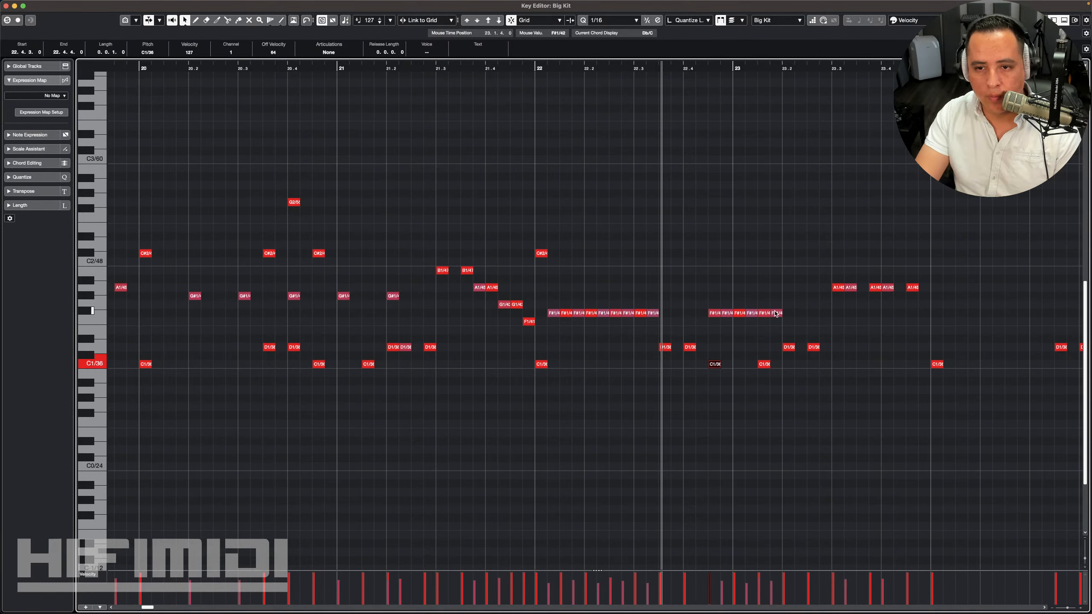
Step: Audition from bar 22 and delete all the F#1 notes in bars 22 and 23
click(636, 172)
click(536, 67)
key(space)
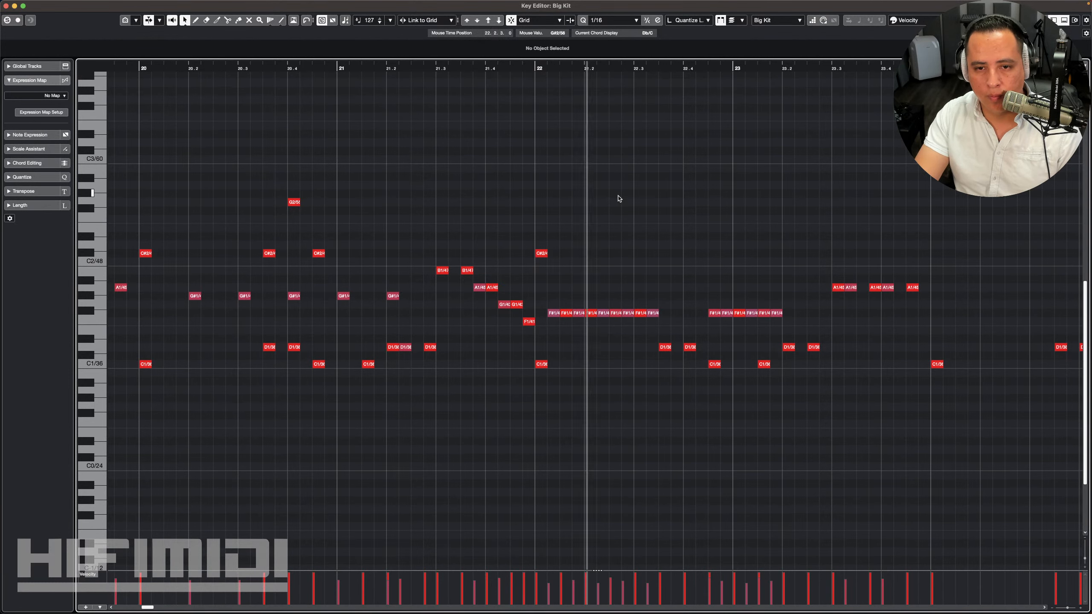
key(space)
drag(786, 304, 548, 313)
key(Delete)
click(412, 68)
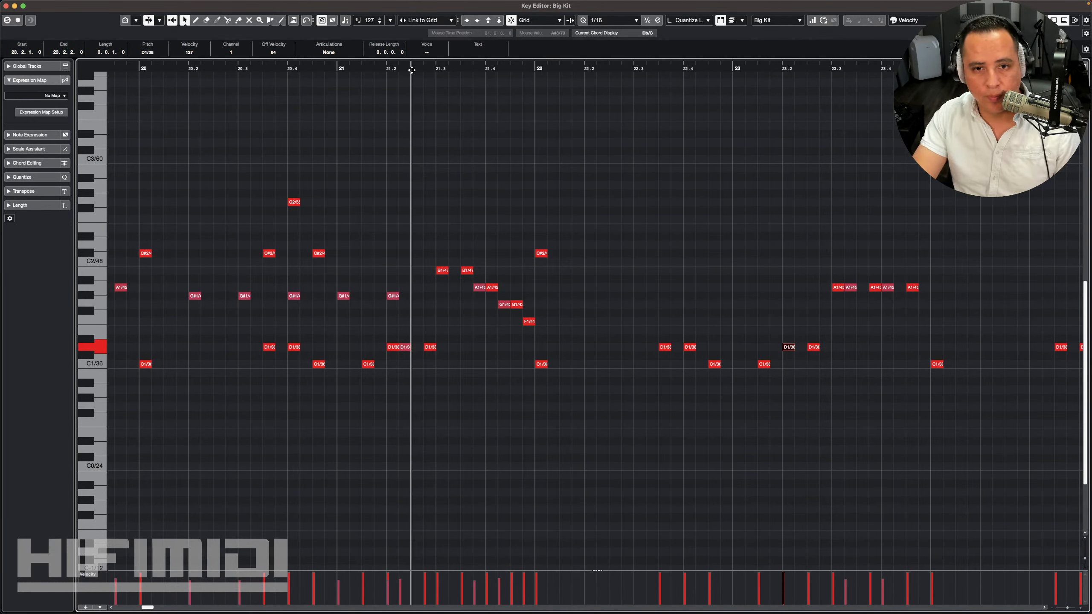
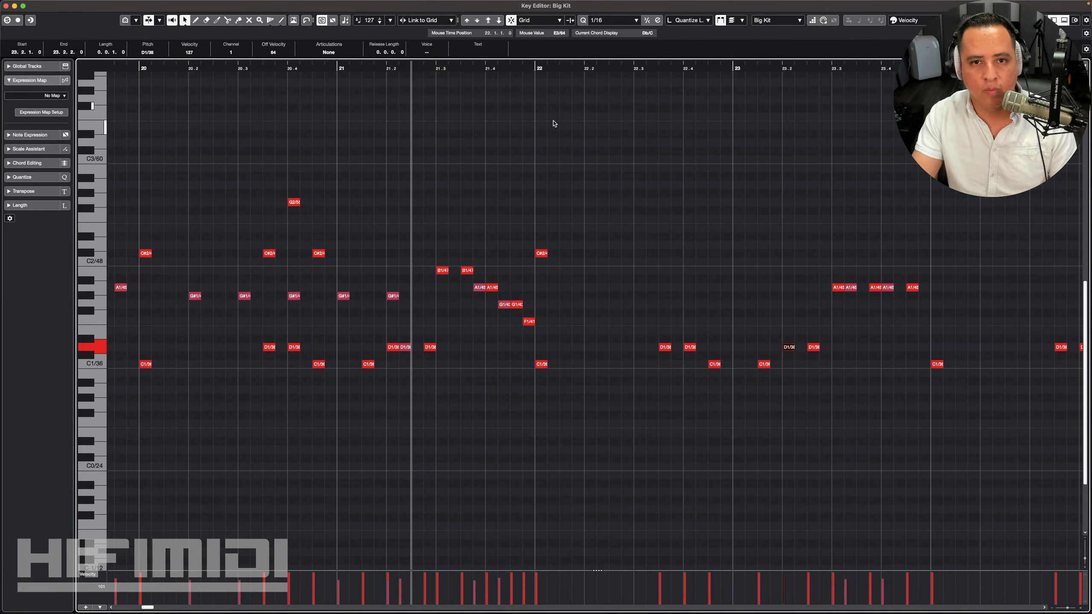
Step: Add sixteenth F#3 notes from 22.1.1 through 22.2.3 and an A#3 note at 22.2.4
drag(541, 108, 623, 108)
scroll(640, 120, up, 3)
click(628, 147)
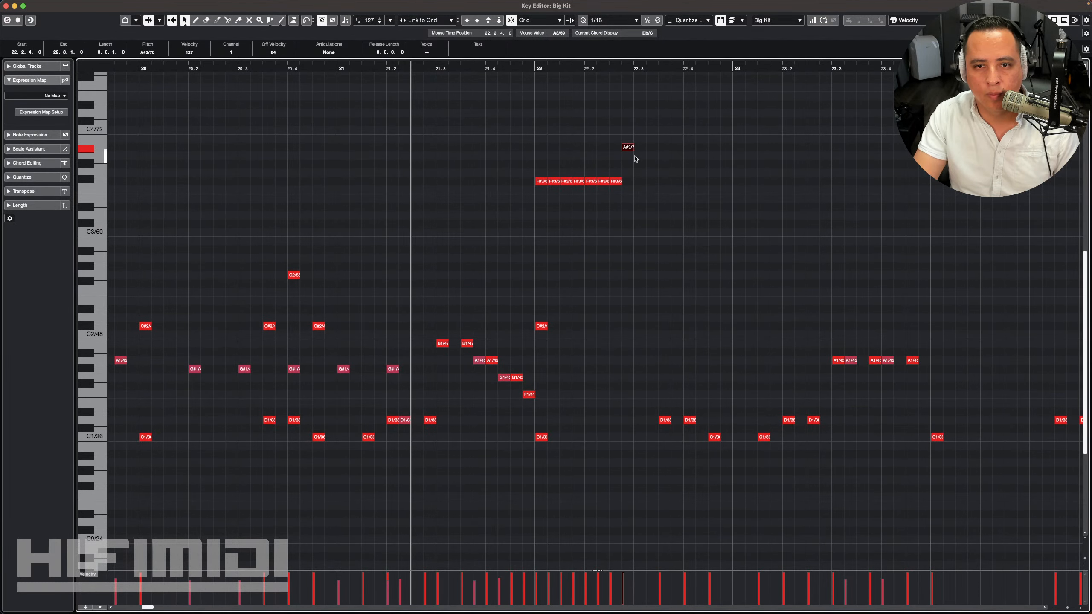
Step: Lower the velocities of the F#3 notes that fall between beats 22.1 and 22.2 and after 22.2.1, and audition from bar 22
click(556, 192)
drag(554, 182, 564, 190)
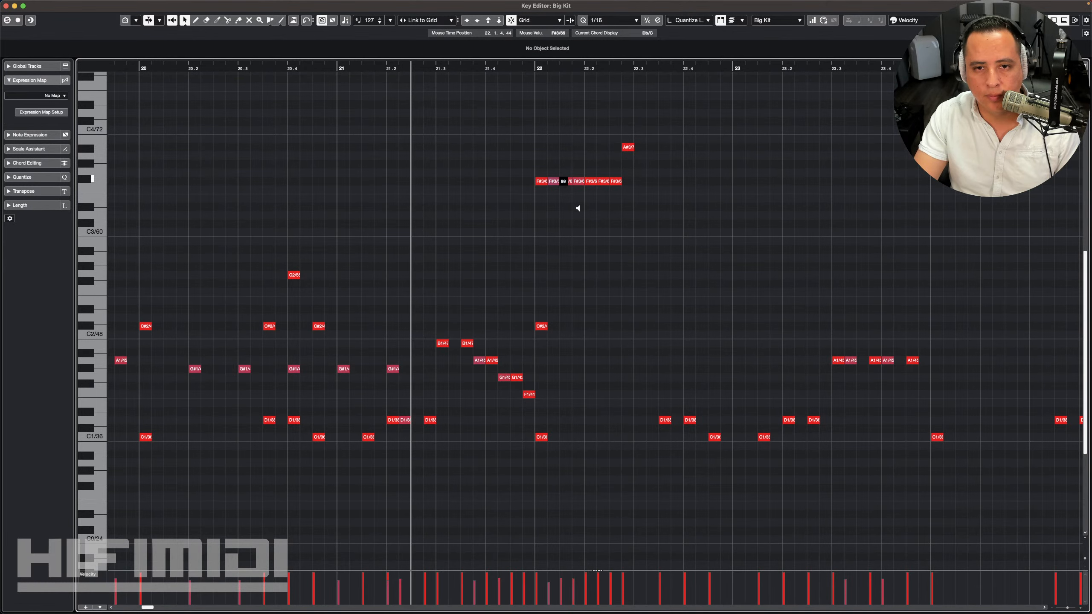
mouse_move(591, 182)
mouse_down()
mouse_move(603, 212)
mouse_move(617, 194)
mouse_up()
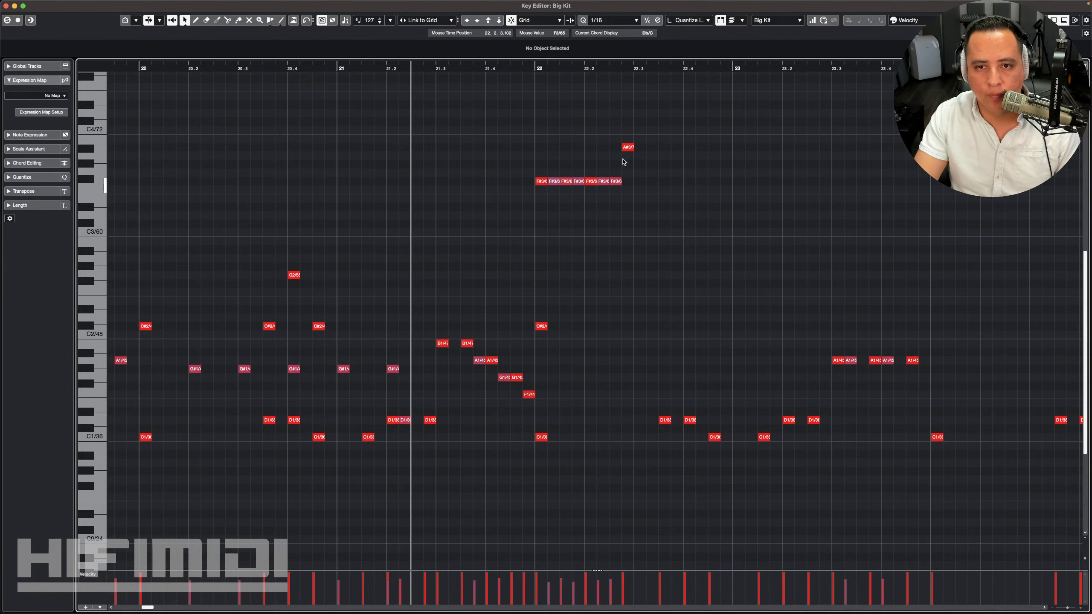
key(space)
click(537, 68)
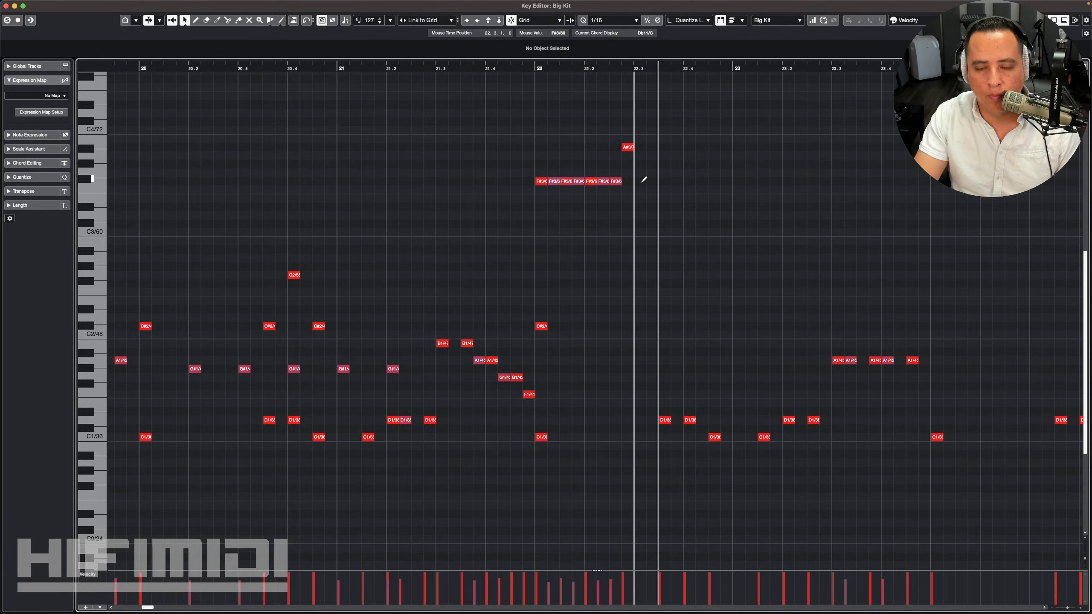
key(space)
Step: Duplicate the seven-note F#3 run so the copy starts at 22.3.1
drag(624, 172, 533, 195)
key(alt+d)
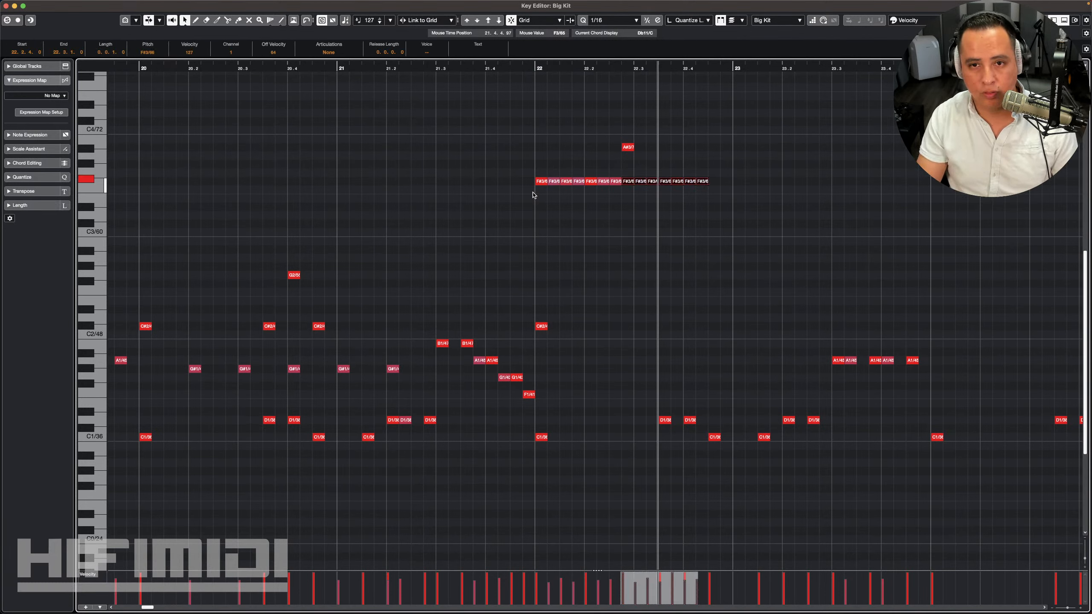
key(ctrl+Right)
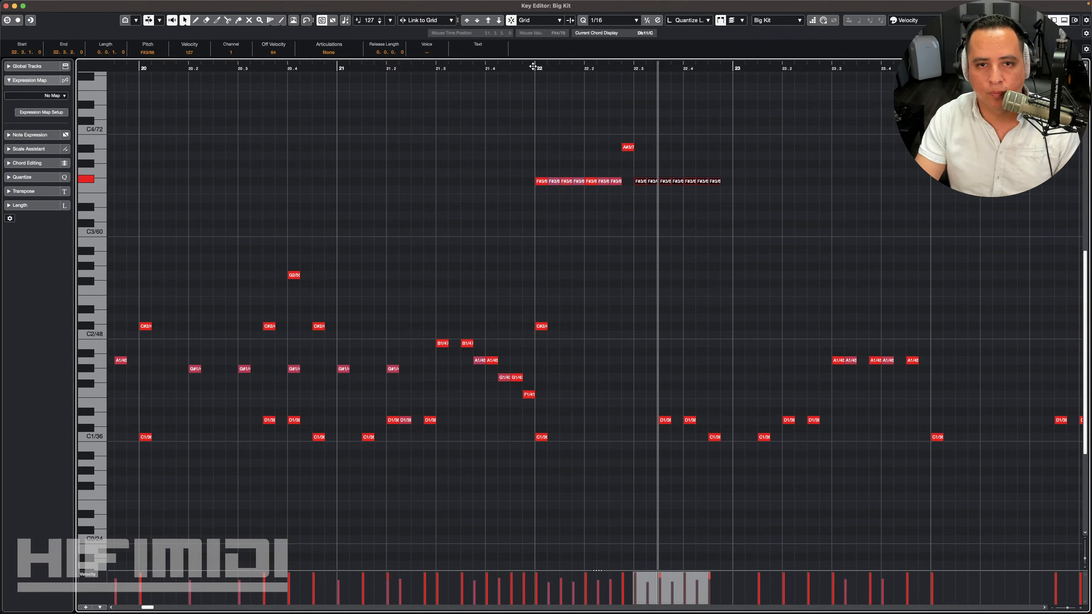
Step: Audition the F#3 pattern from bar 22 and add a softer F#3 note at 22.4.4
drag(534, 65, 536, 71)
key(space)
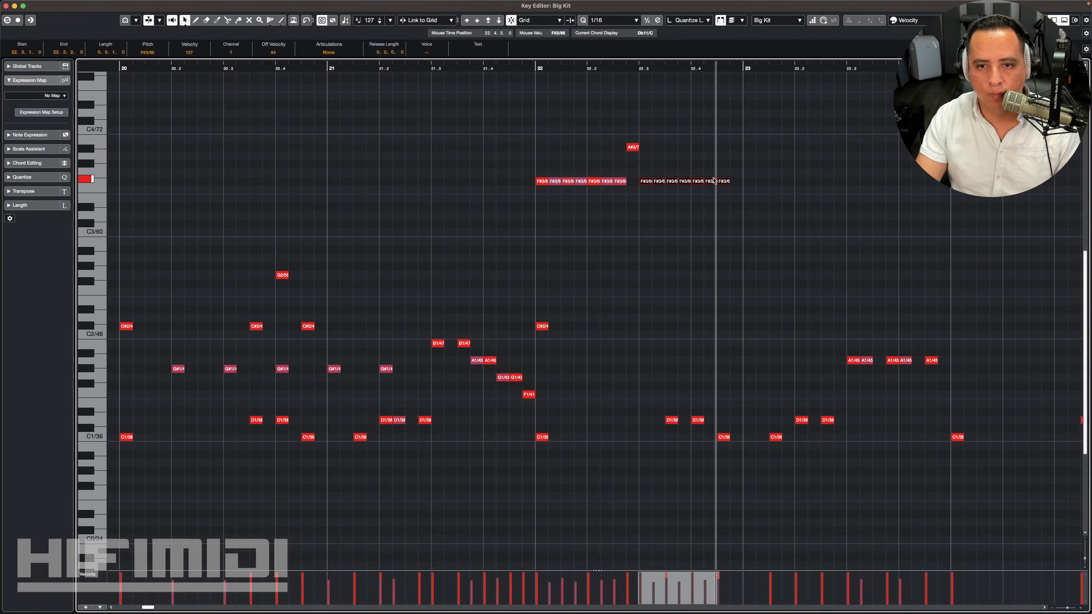
key(space)
key(space)
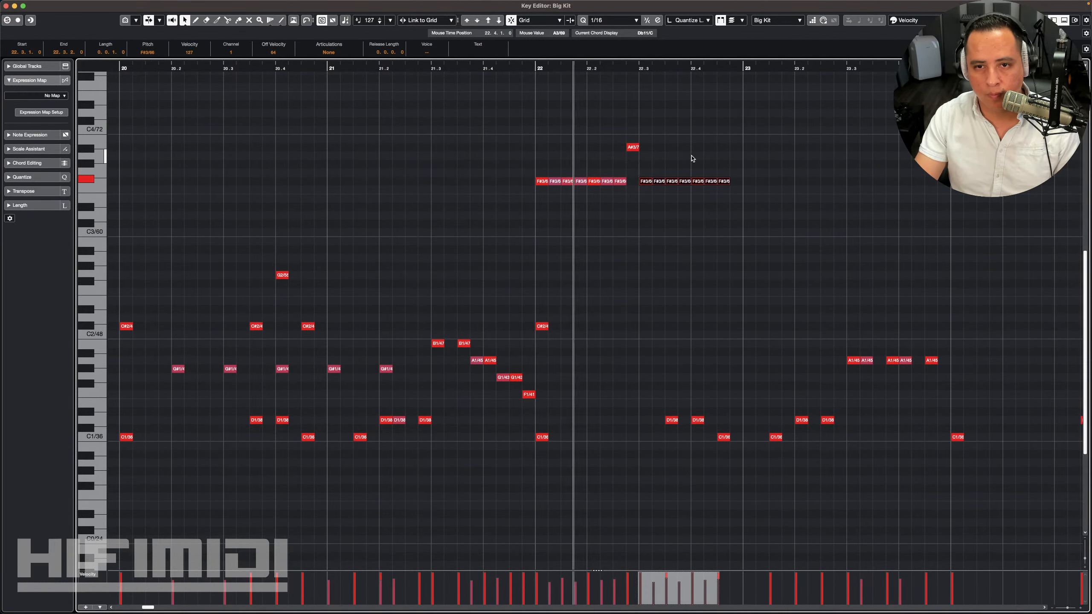
click(739, 180)
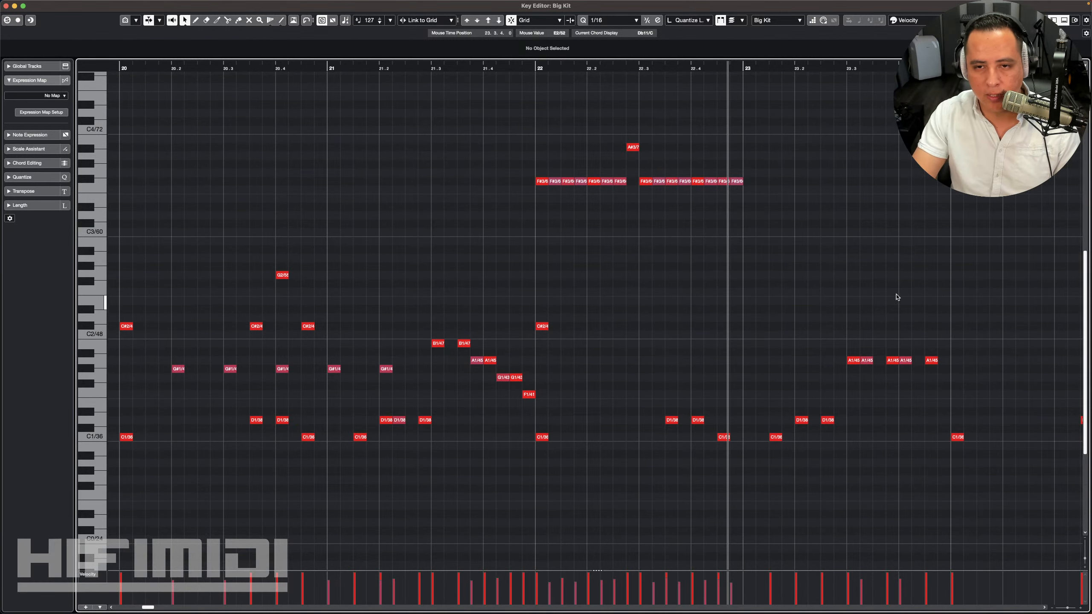
Step: Duplicate the F#3 and A#3 pattern of bar 22 into bar 23
scroll(757, 293, right, 5)
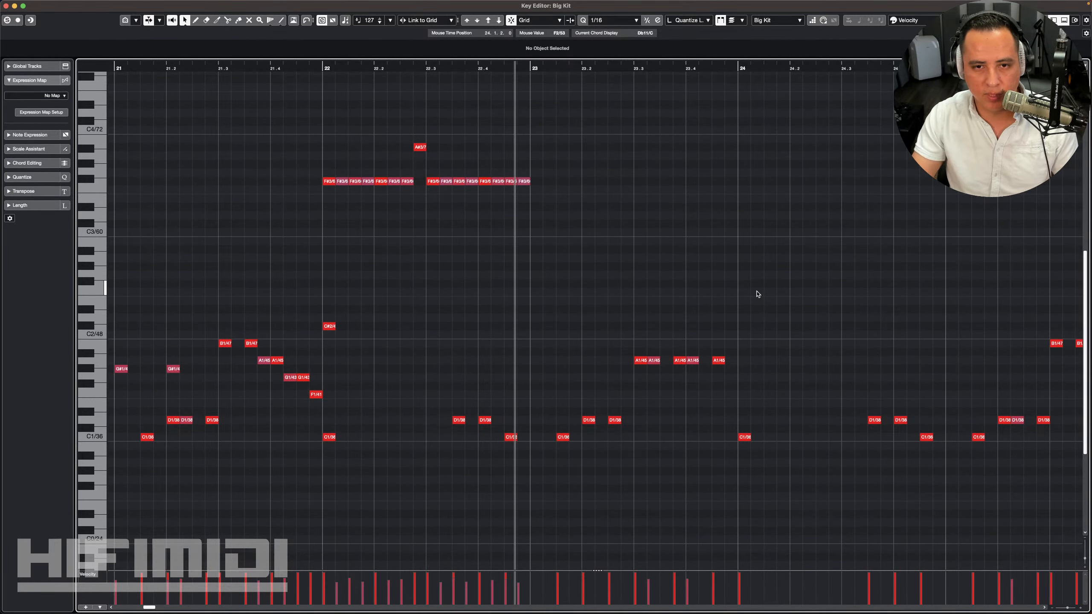
drag(566, 117, 294, 207)
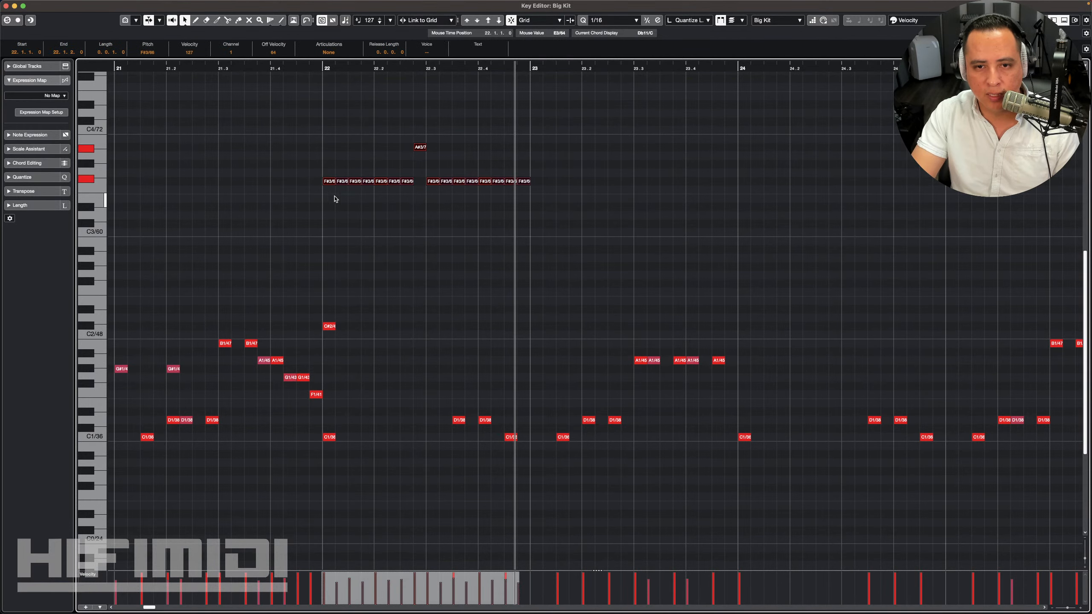
key(alt+d)
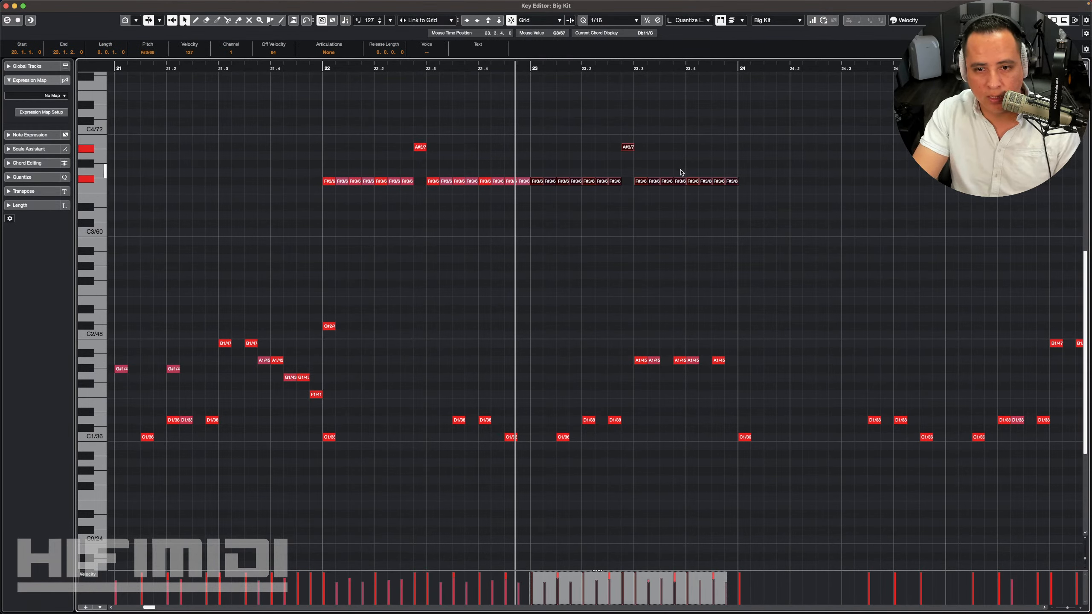
click(769, 169)
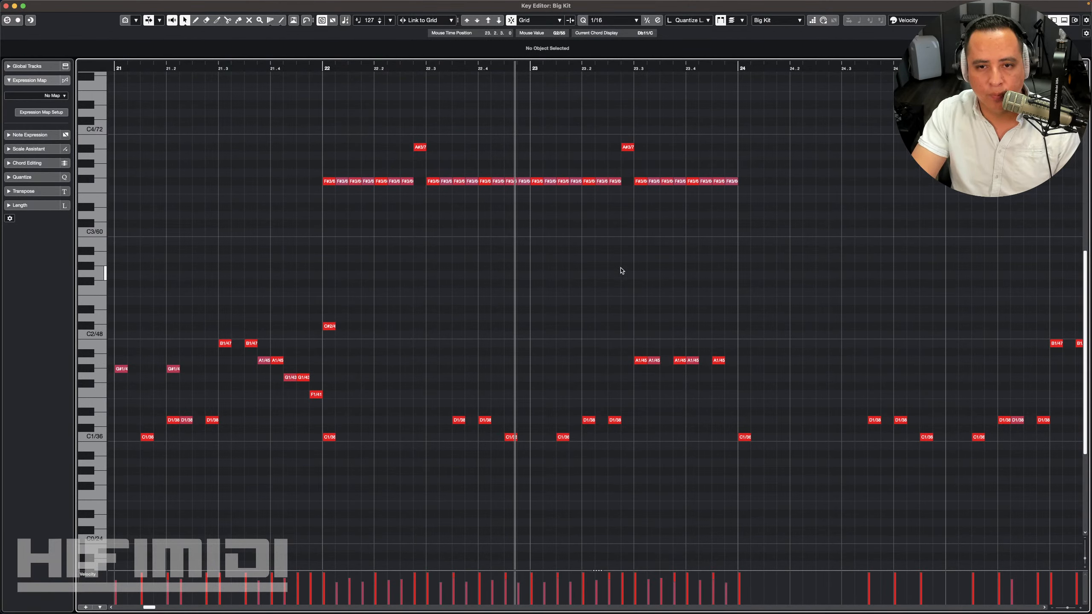
Step: Delete the F#3 notes that coincide with the D1 hits at 22.3.3, 22.4.1, 23.2.1 and 23.2.3
click(645, 181)
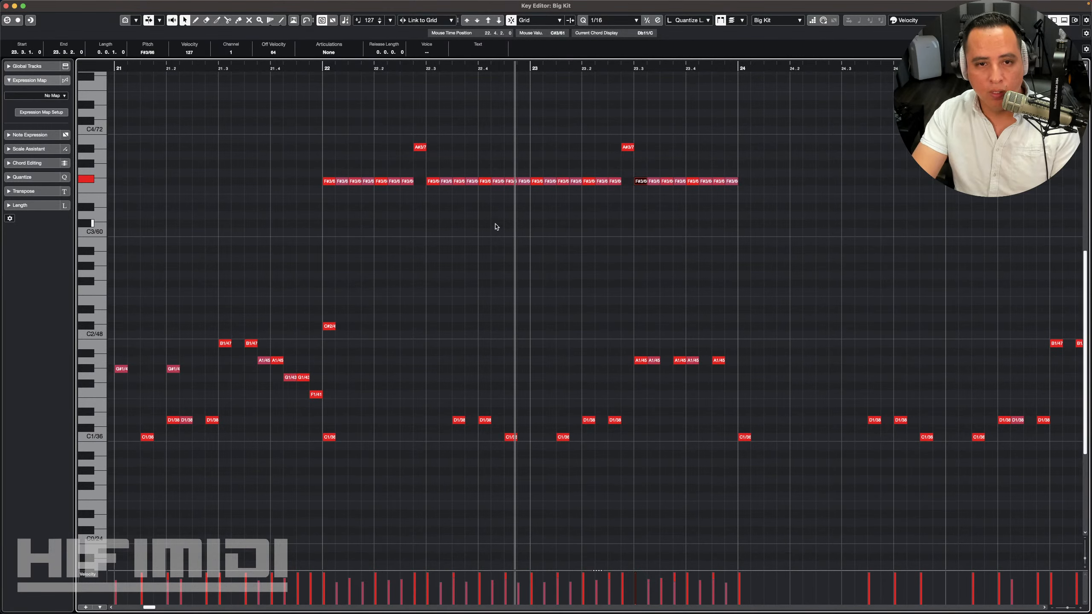
click(459, 181)
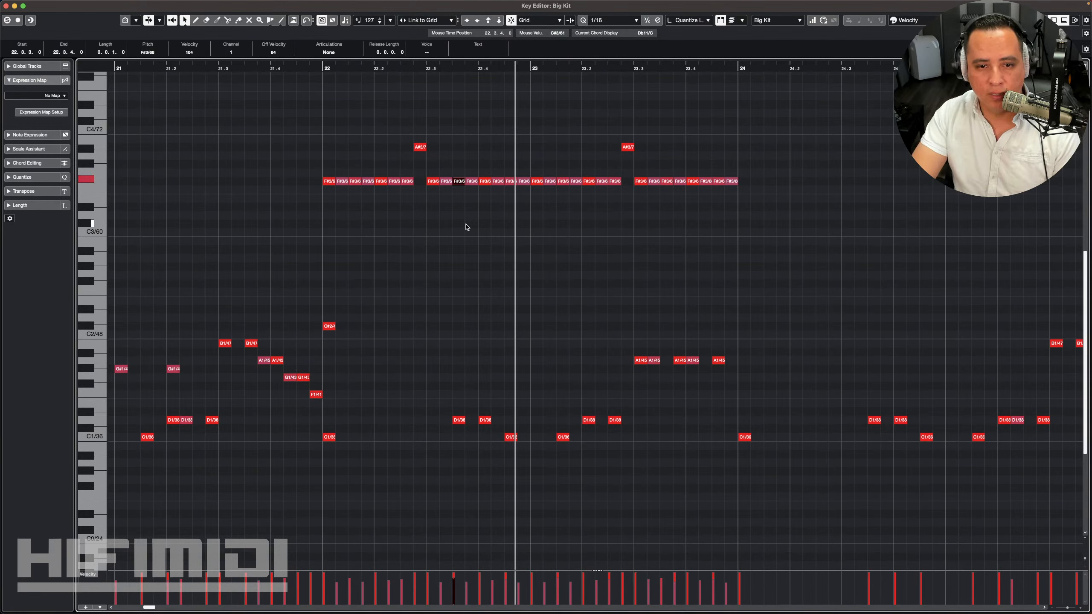
drag(484, 185, 502, 193)
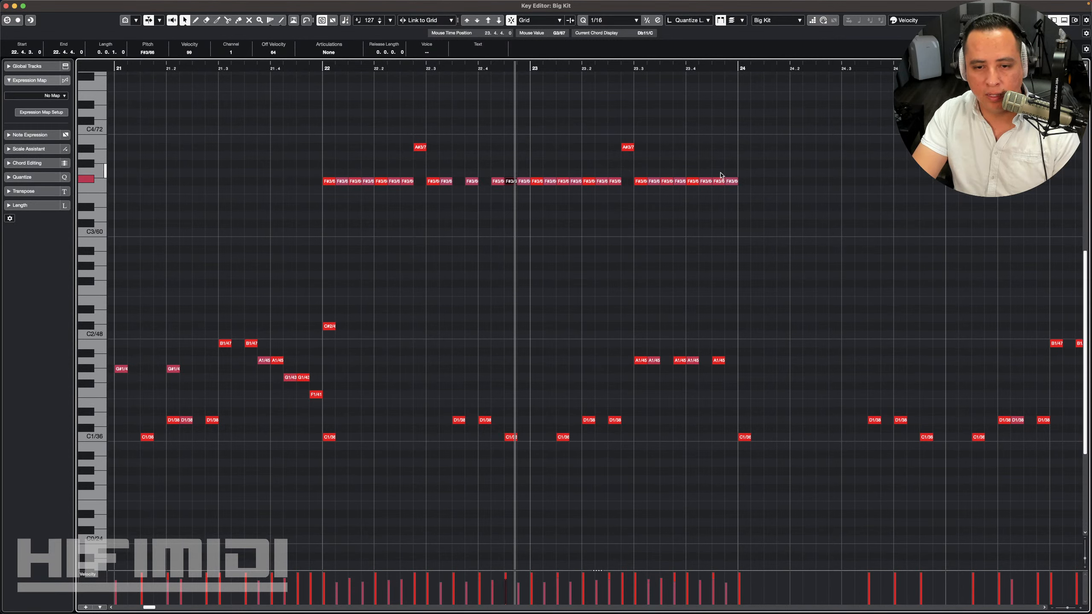
drag(593, 189, 606, 182)
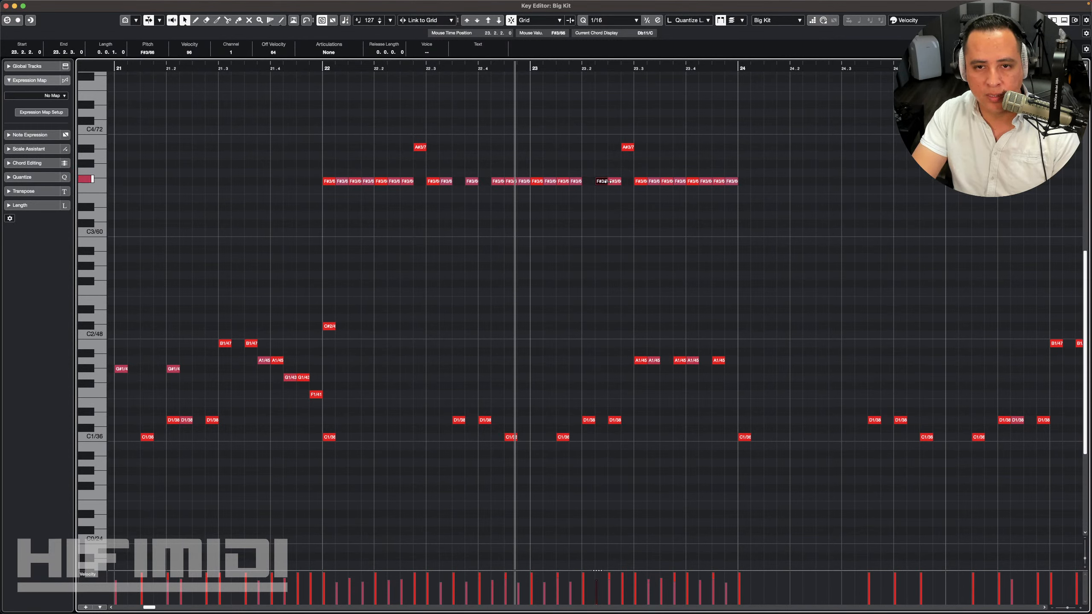
key(Delete)
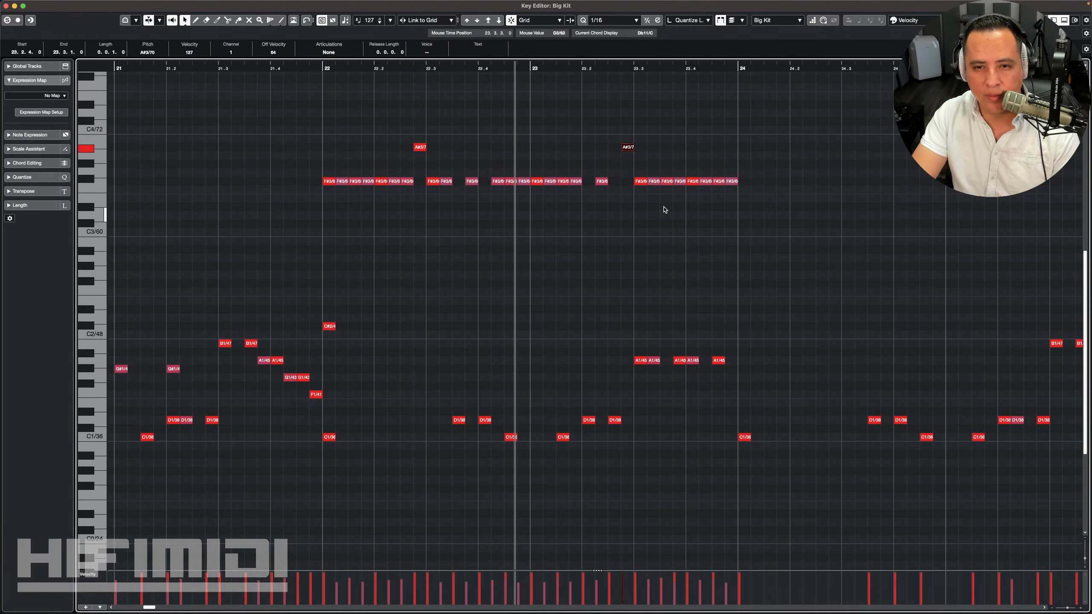
Step: Delete the F#3 notes from 23.3.1 to the end of bar 23, above the A1 fill, and audition from bar 22
click(640, 182)
click(641, 361)
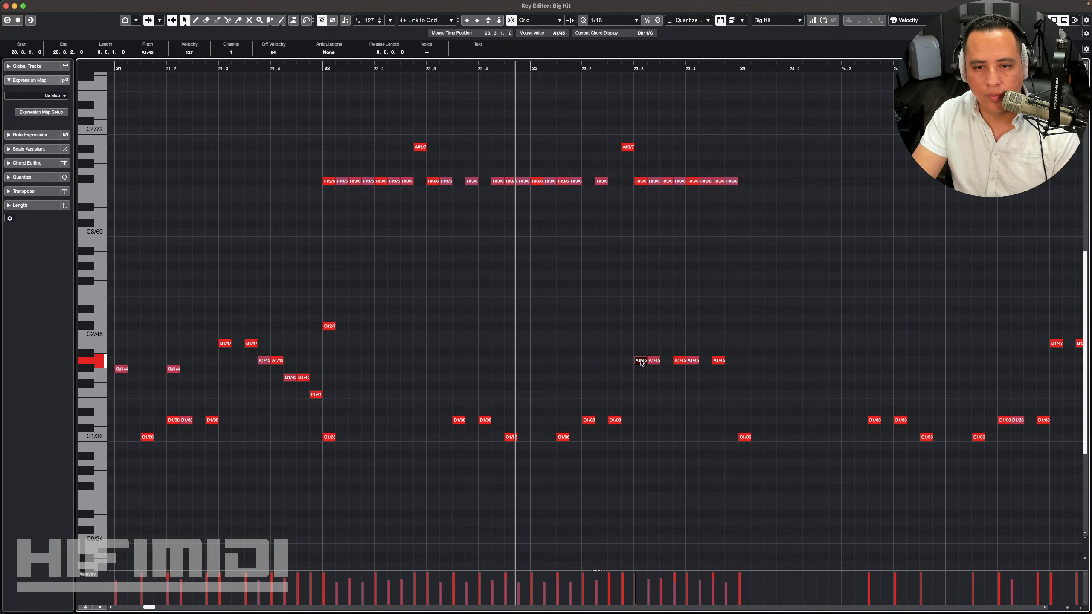
click(642, 183)
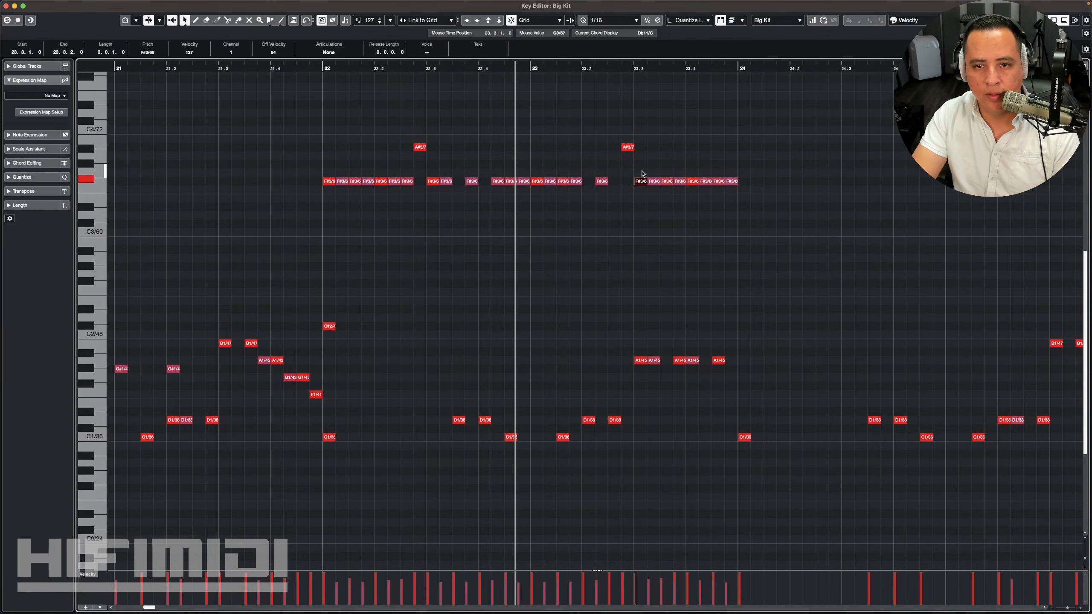
drag(640, 171, 730, 188)
key(Delete)
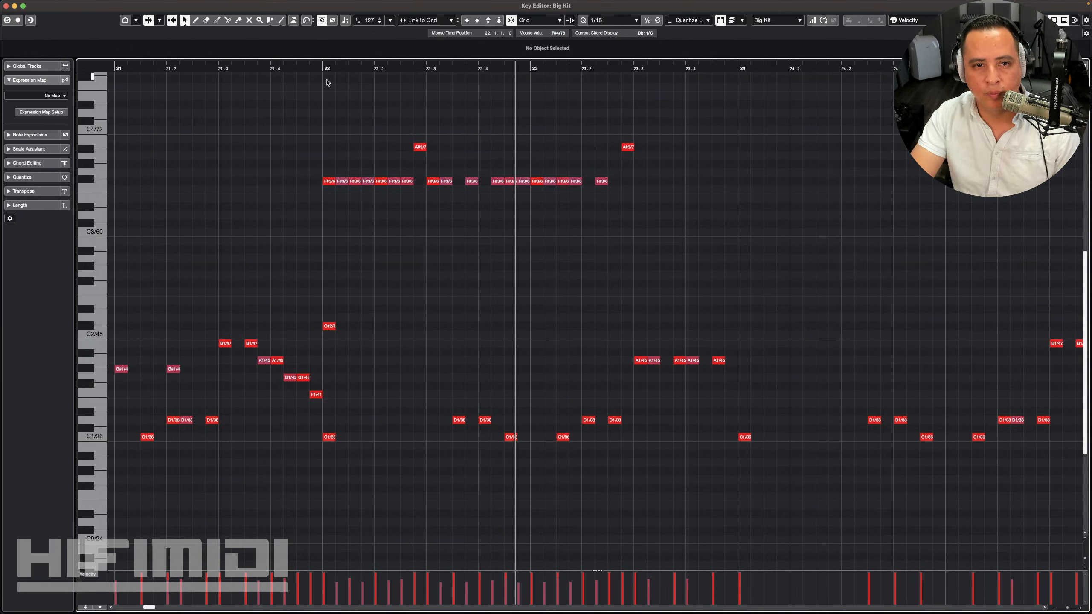
click(321, 69)
key(space)
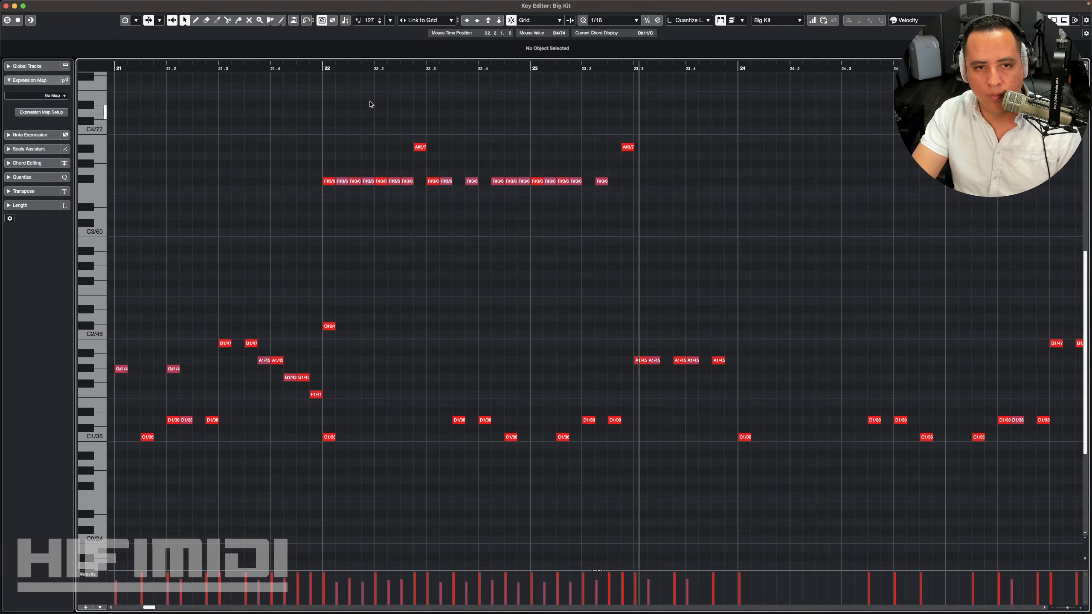
Step: Copy the C#2, G2 and C#2 cymbal hits of bar 20 into bar 22, starting at 22.3.3
scroll(453, 286, left, 10)
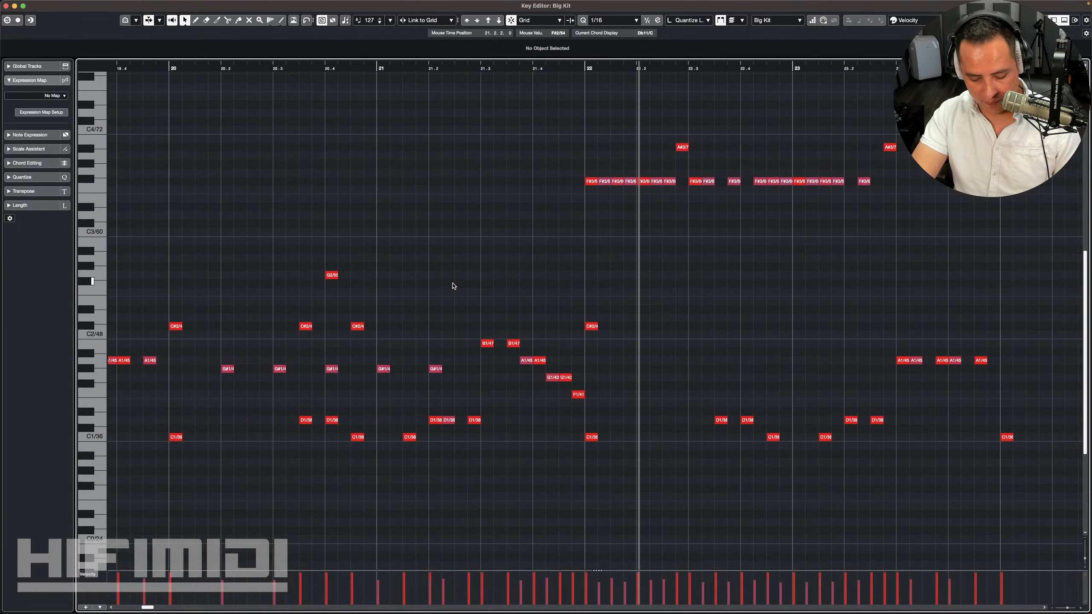
key(g)
scroll(455, 299, left, 5)
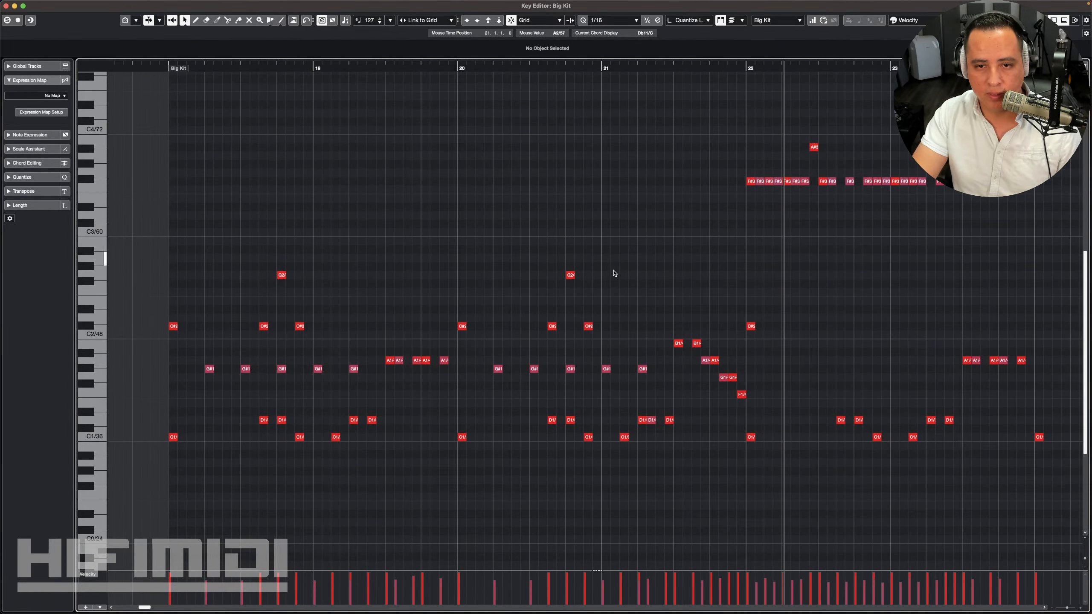
drag(609, 259, 569, 330)
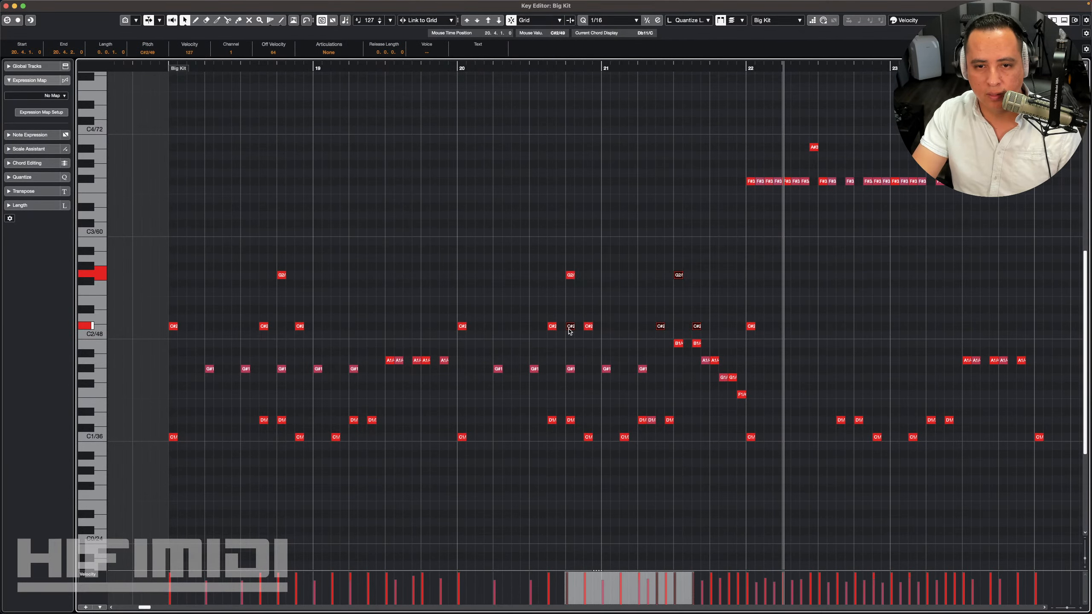
key(Delete)
drag(607, 266, 540, 355)
drag(554, 325, 845, 327)
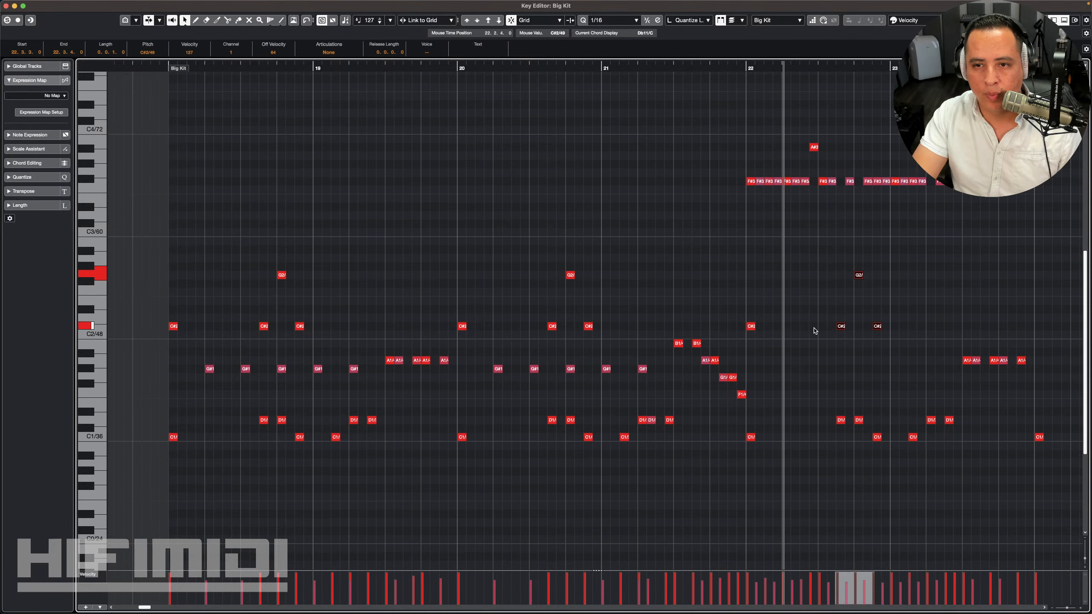
scroll(778, 217, right, 3)
click(803, 228)
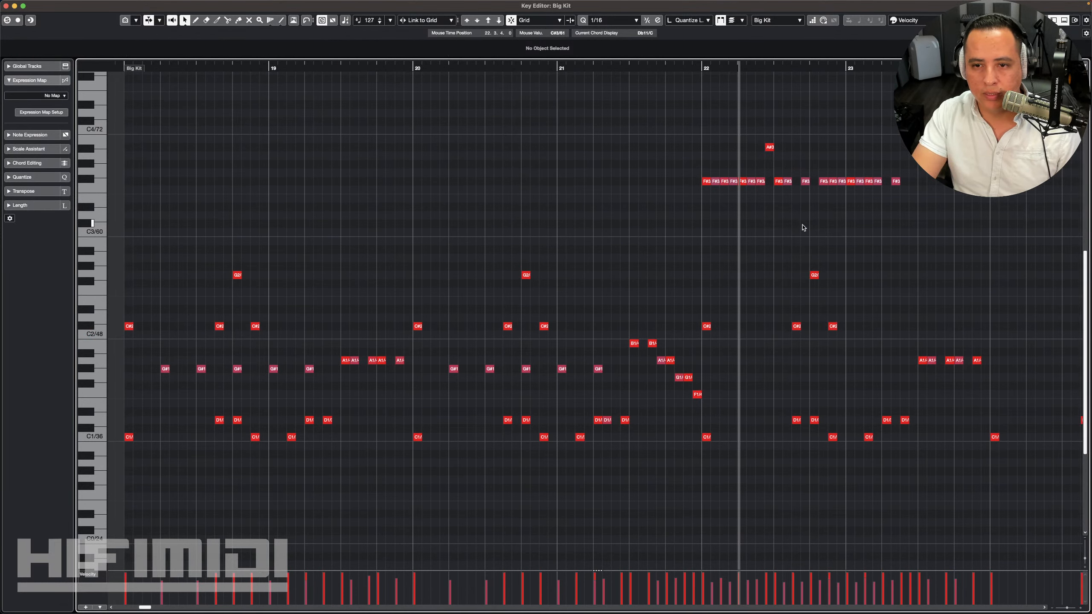
Step: Delete the F#3 notes from 22.3.4 to the end of bar 22 and audition the pattern
click(805, 182)
key(Delete)
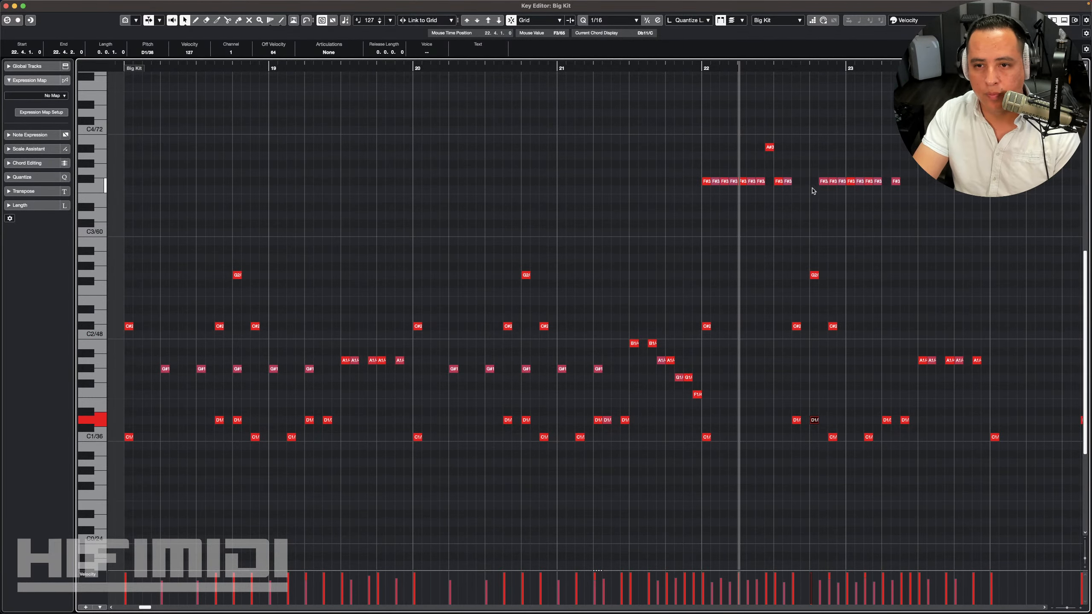
click(823, 182)
key(Delete)
key(Delete)
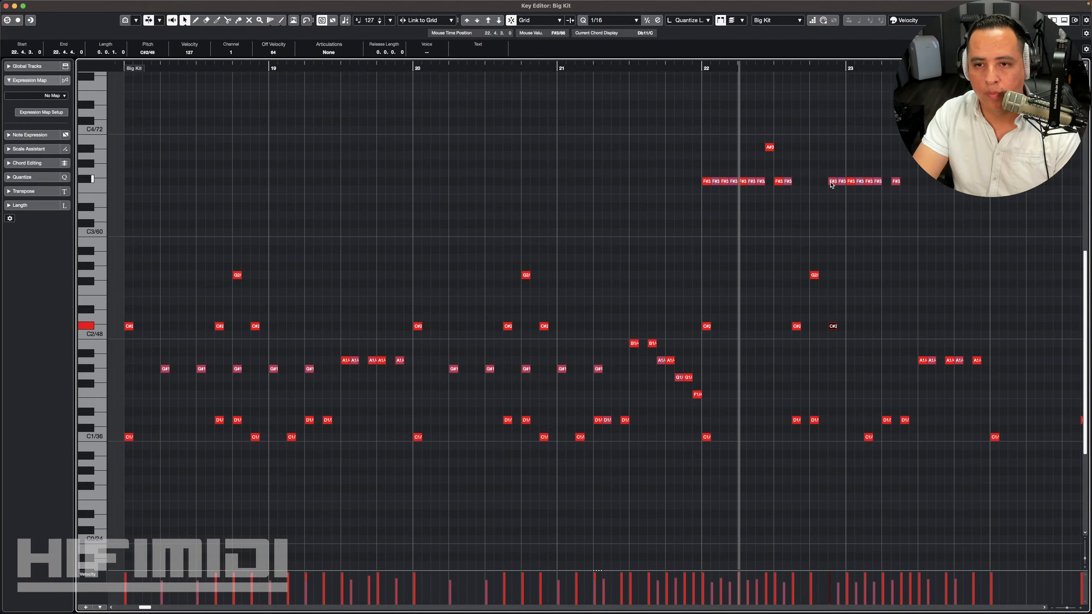
click(818, 207)
click(840, 181)
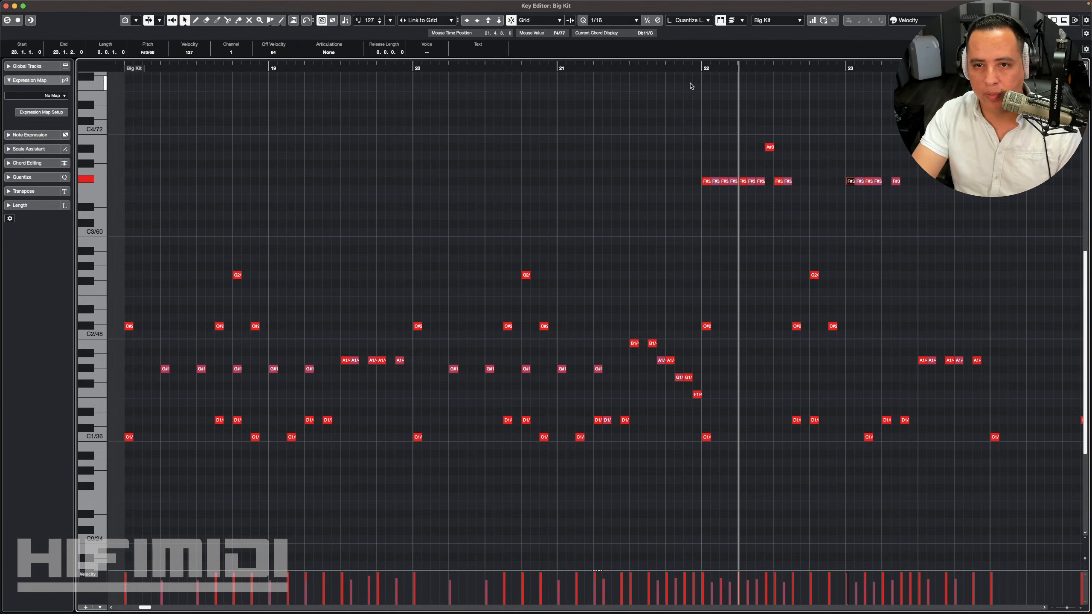
key(space)
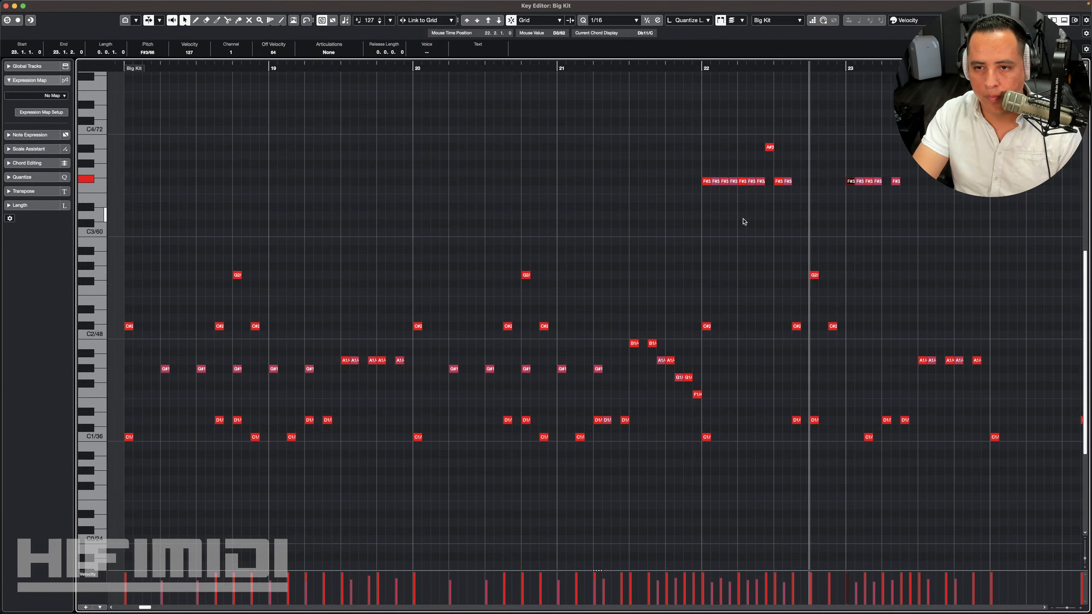
scroll(707, 275, right, 3)
click(703, 274)
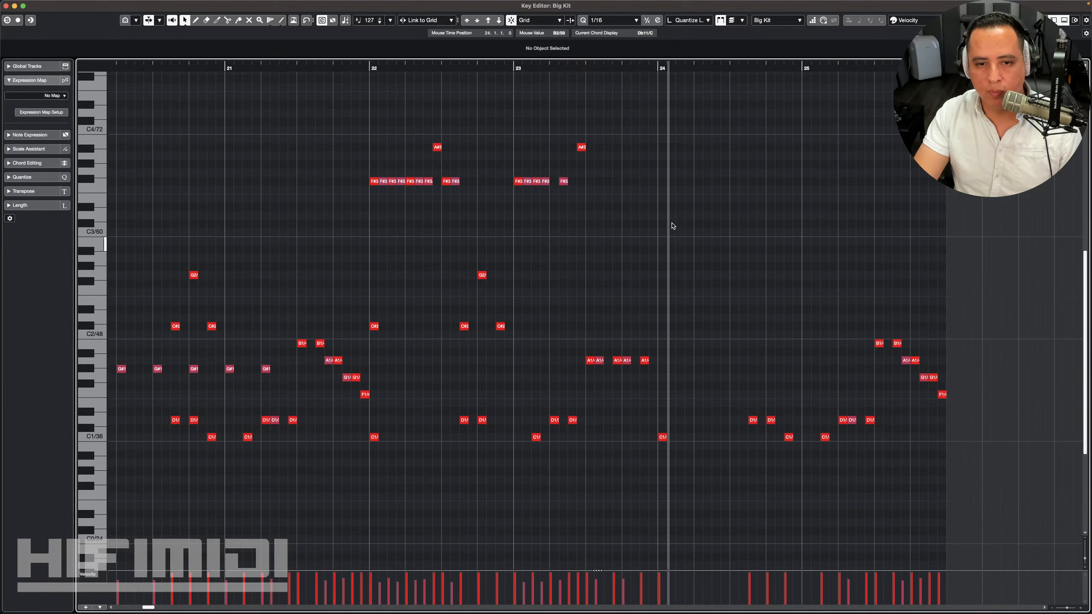
Step: Try to duplicate the hi-hat and cymbal notes of bars 22 and 23 with the copy starting at 23.4.1
drag(612, 126, 361, 341)
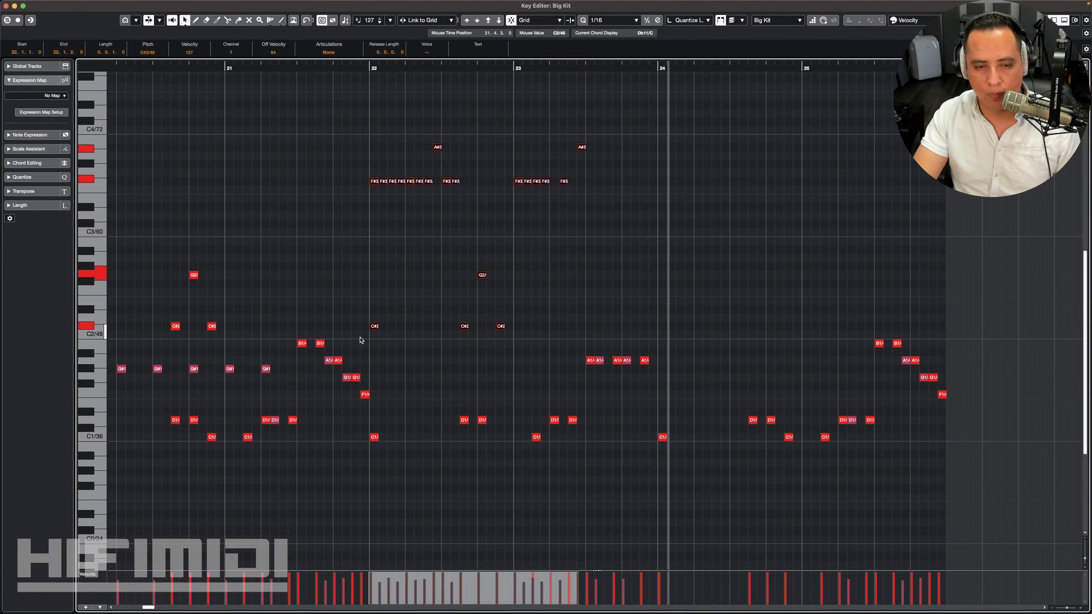
key(alt+d)
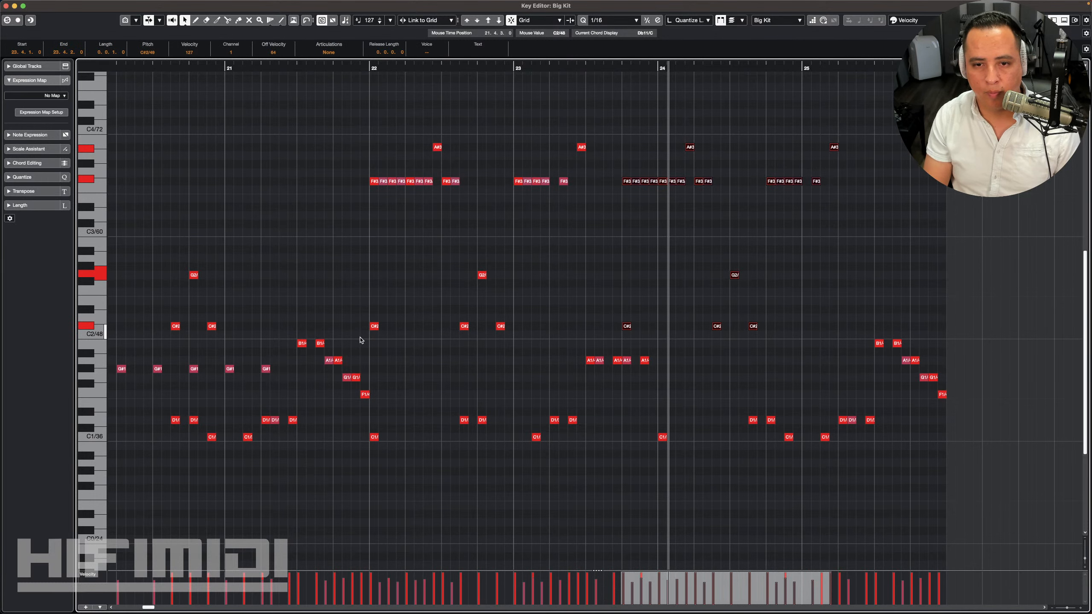
click(366, 134)
click(366, 67)
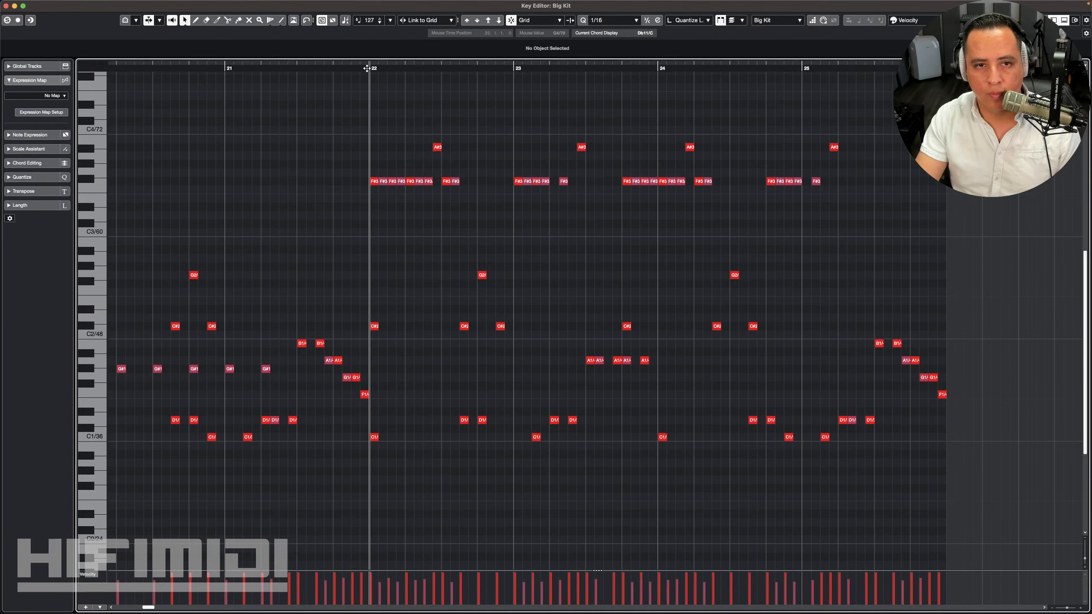
key(space)
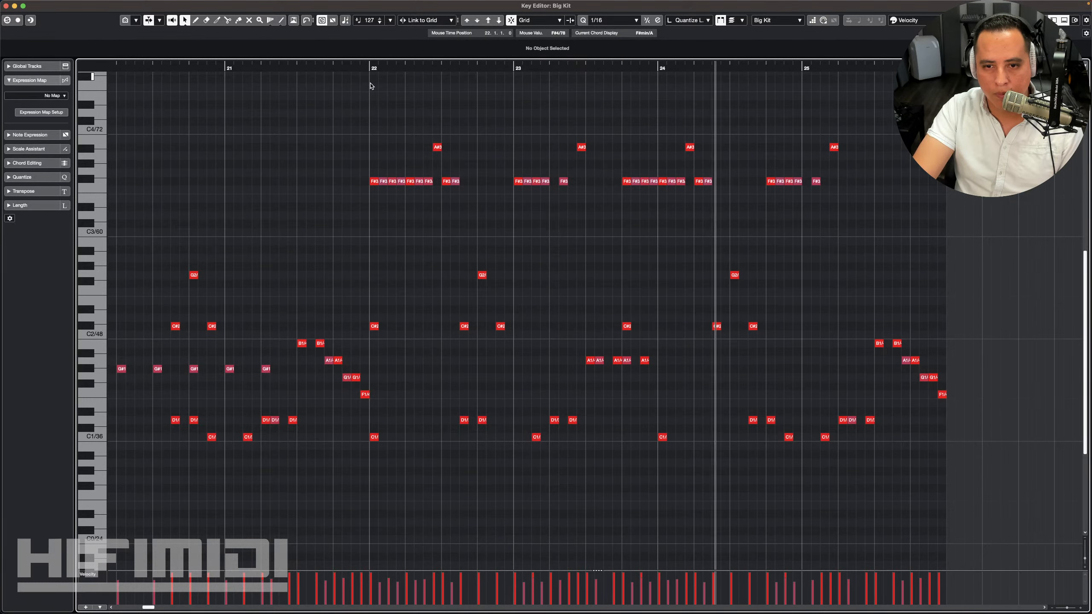
key(super+z)
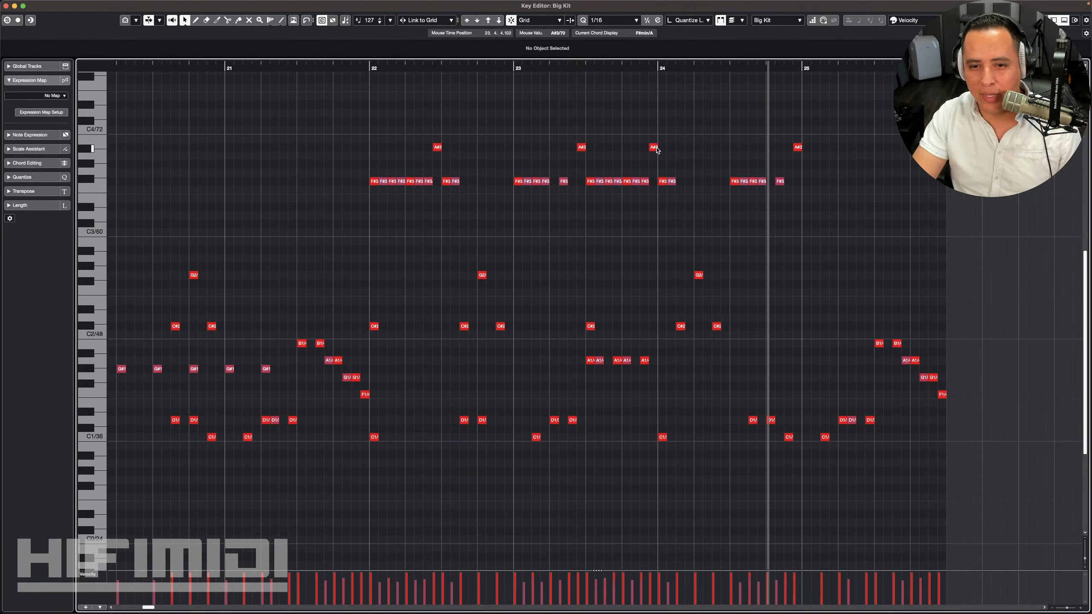
key(super+z)
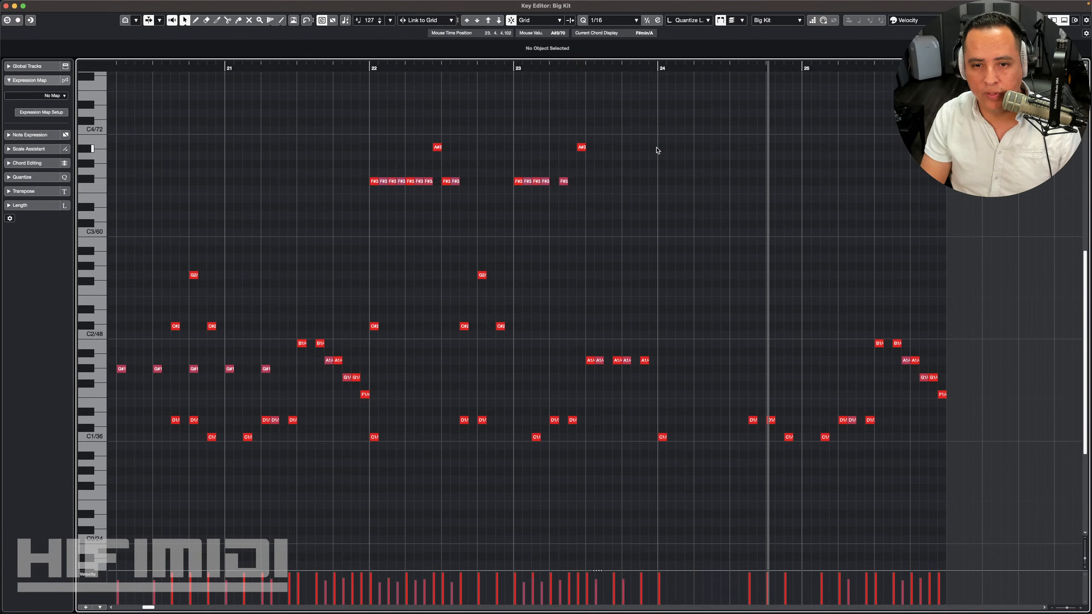
Step: Duplicate the hi-hat and cymbal notes of bars 22 and 23, shift the copy to start at 24.1.1, and audition it
drag(670, 140, 361, 335)
key(alt+d)
key(ctrl+Right)
key(ctrl+Right)
key(ctrl+Right)
key(ctrl+Right)
key(ctrl+Right)
key(ctrl+Right)
key(ctrl+Right)
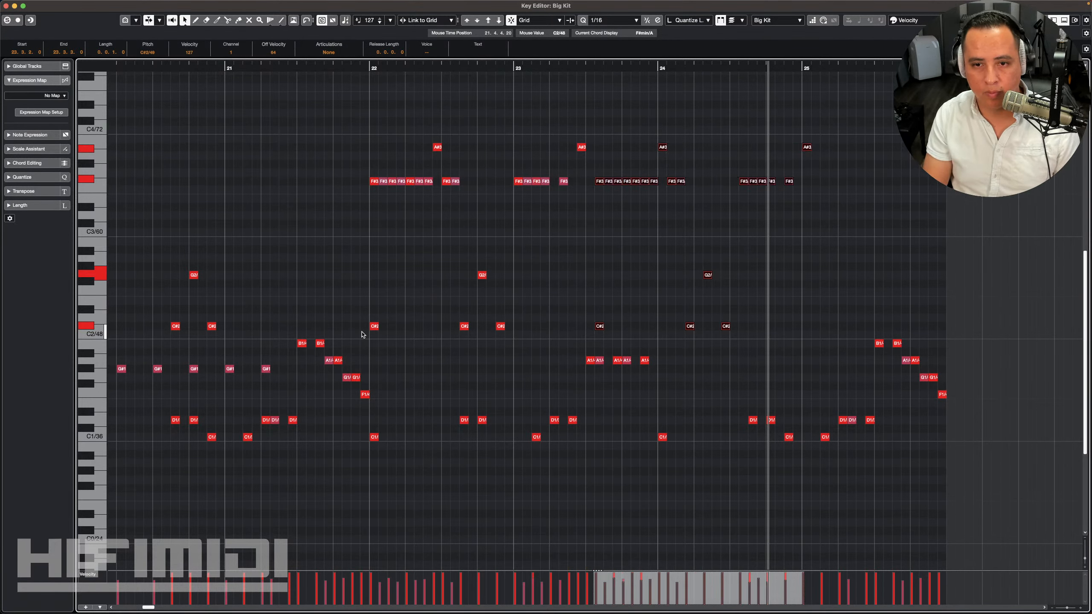
key(ctrl+Right)
key(space)
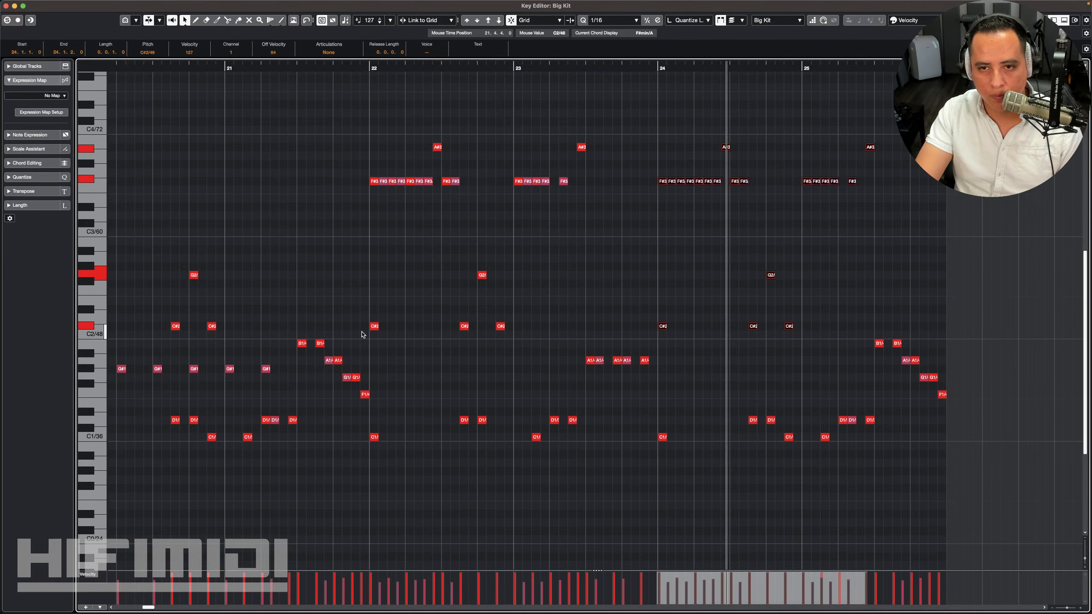
Step: Delete the first two F#3 notes of bars 22 and 24, and audition the pattern from bar 22
click(376, 202)
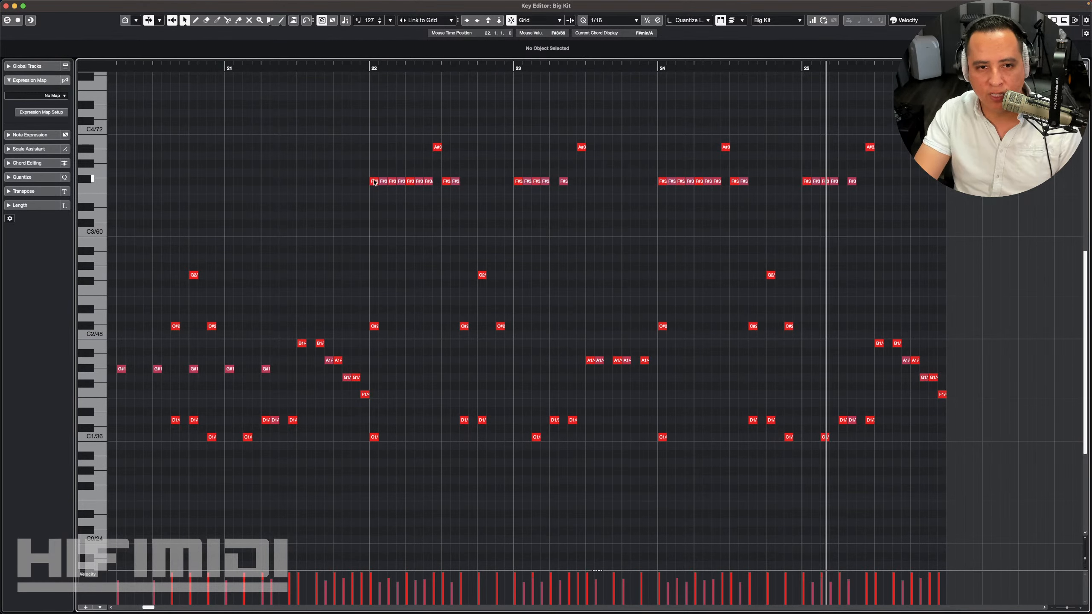
click(374, 182)
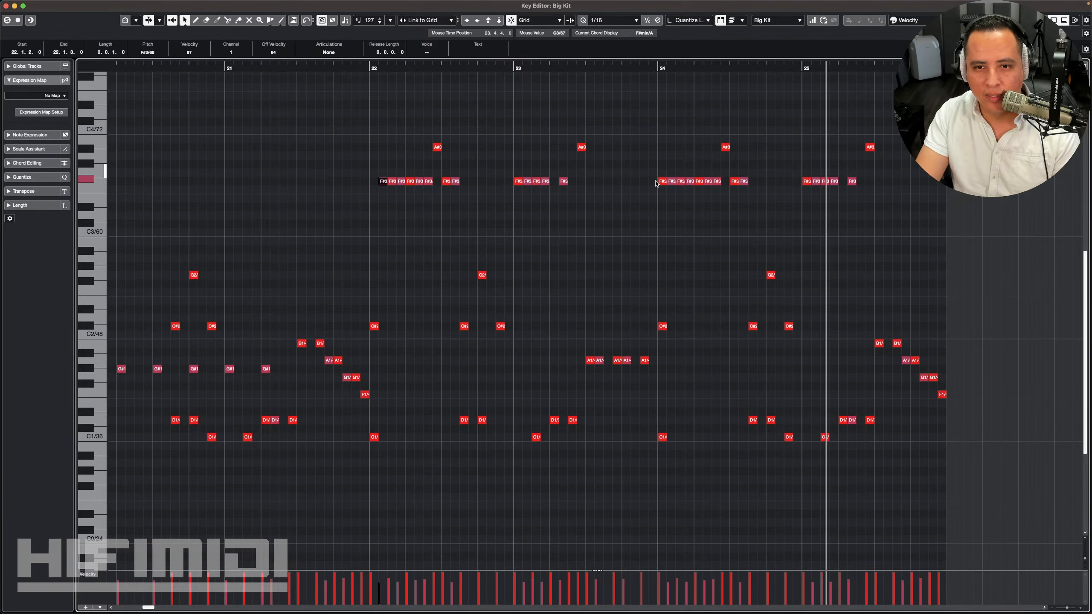
key(Delete)
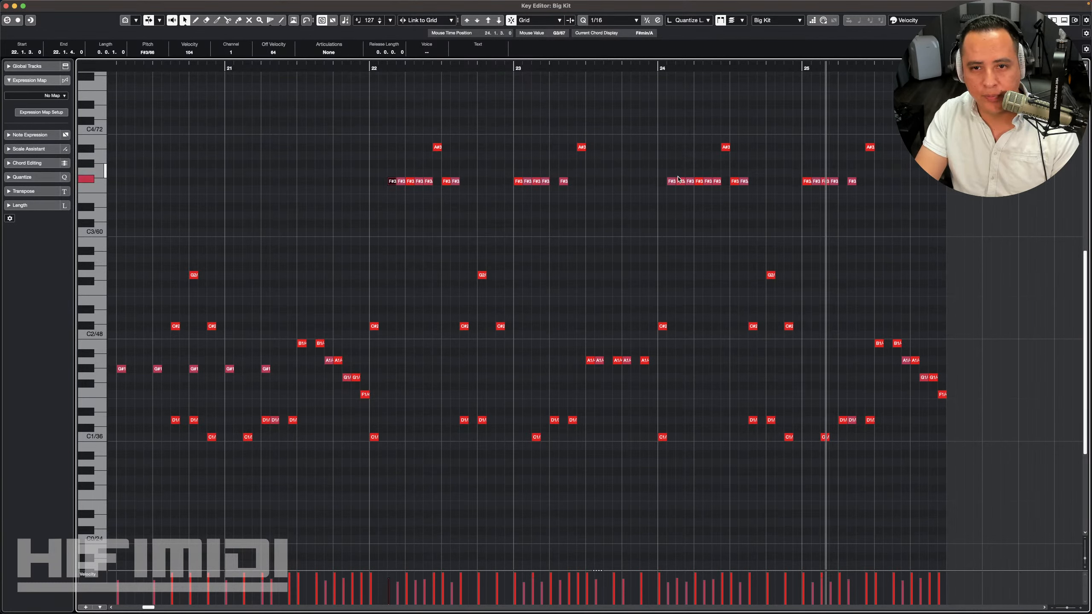
key(Delete)
click(372, 68)
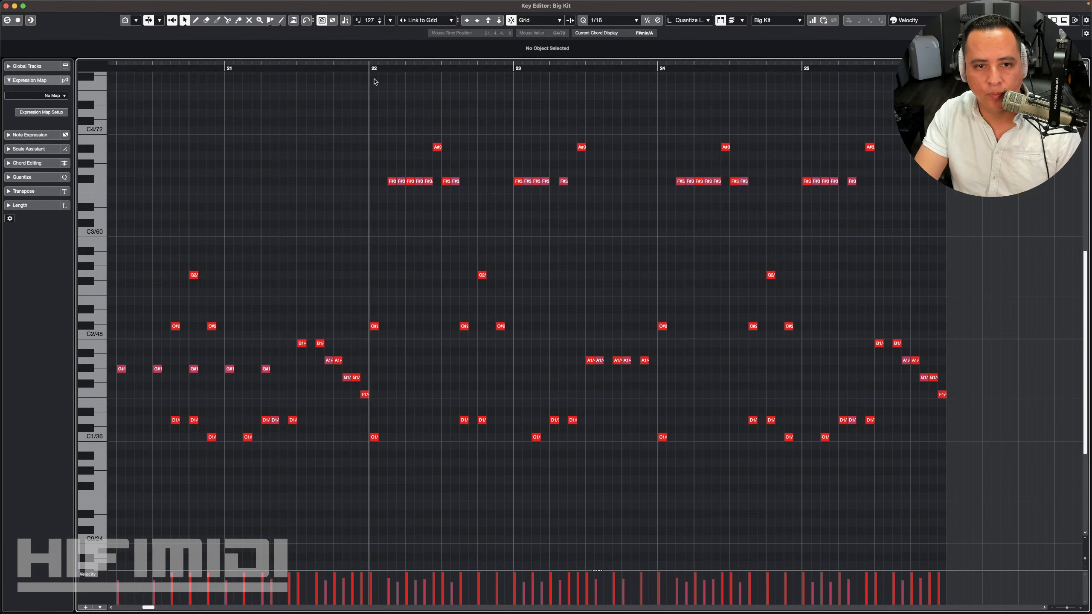
key(space)
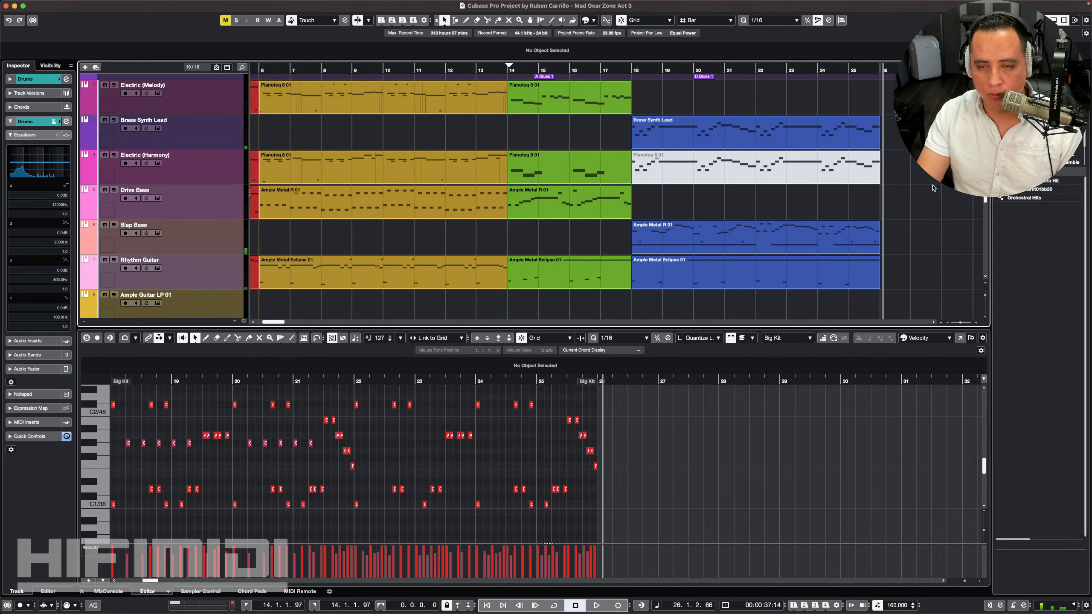
Step: Close the drum part's editor and audition the full arrangement from bar 14 into the Theme 3 section
key(super+alt+e)
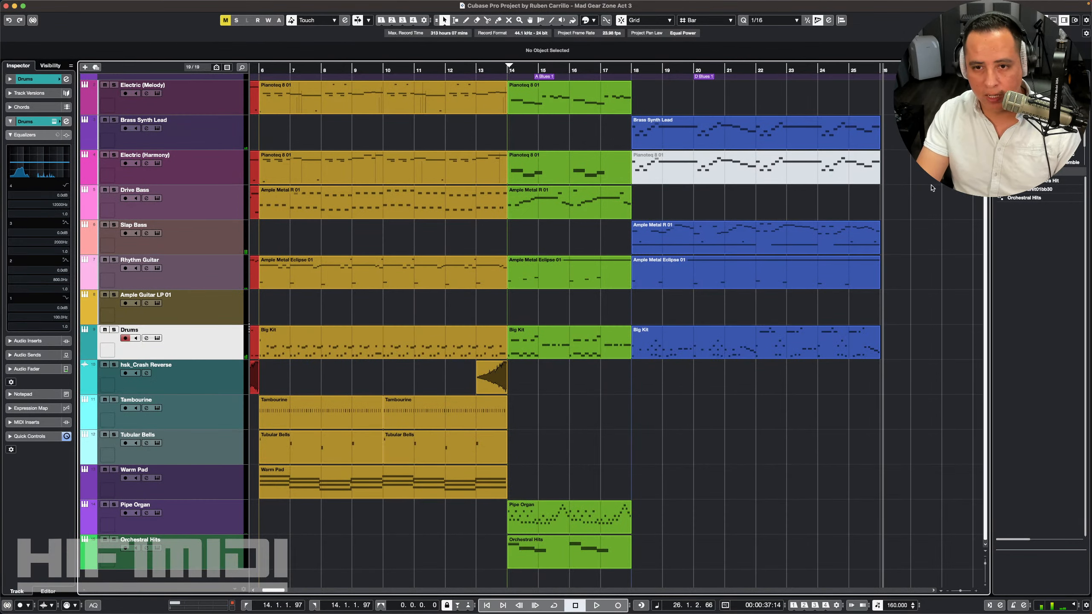
key(space)
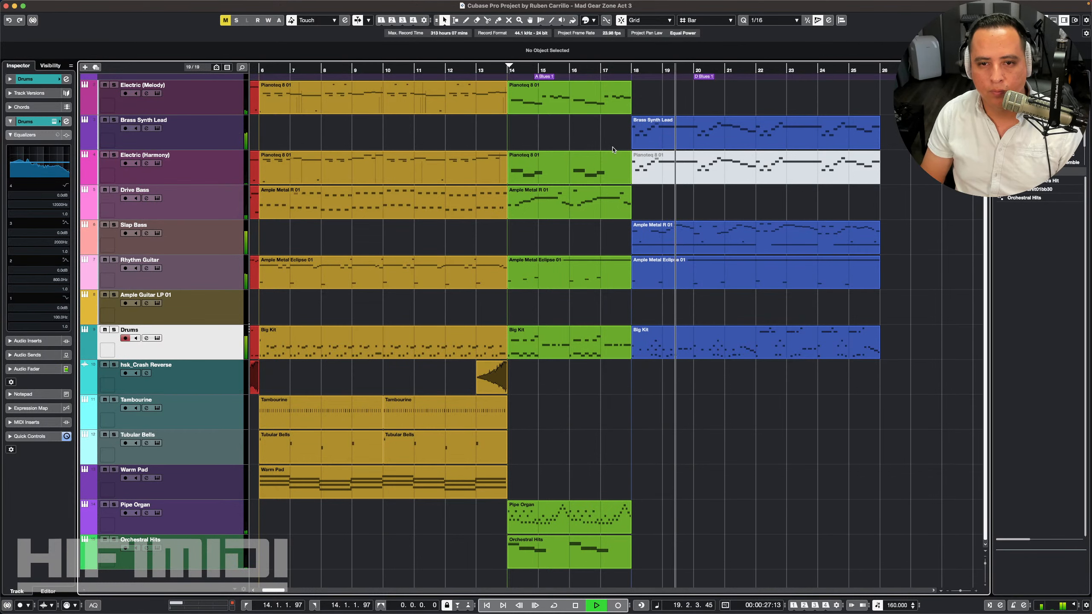
key(space)
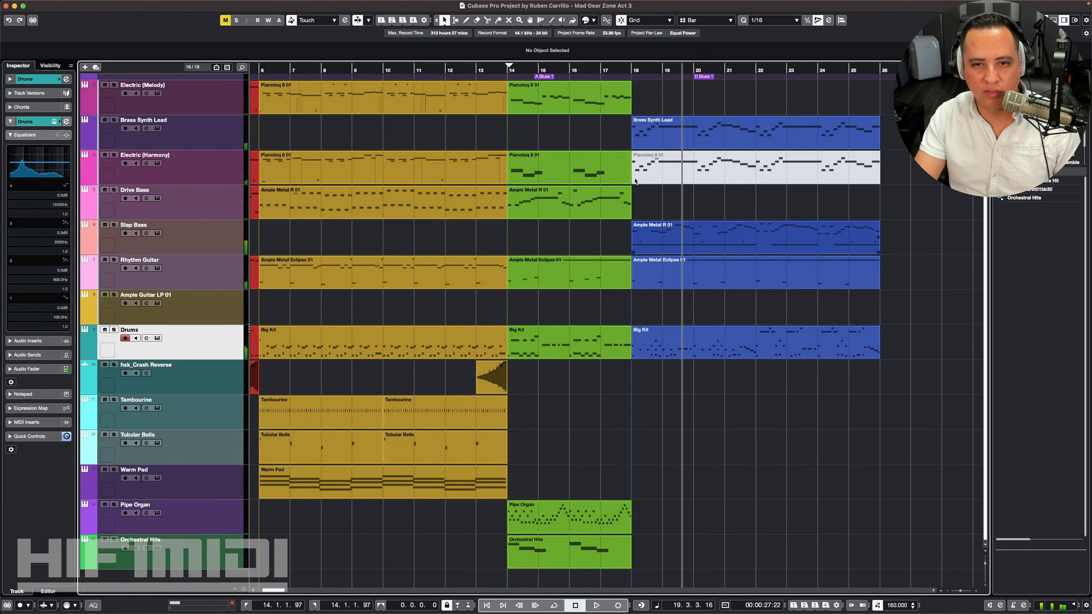
Step: Review the notes of the slap bass part starting at bar 18, then play the full arrangement with the editor and media browser hidden
double_click(657, 244)
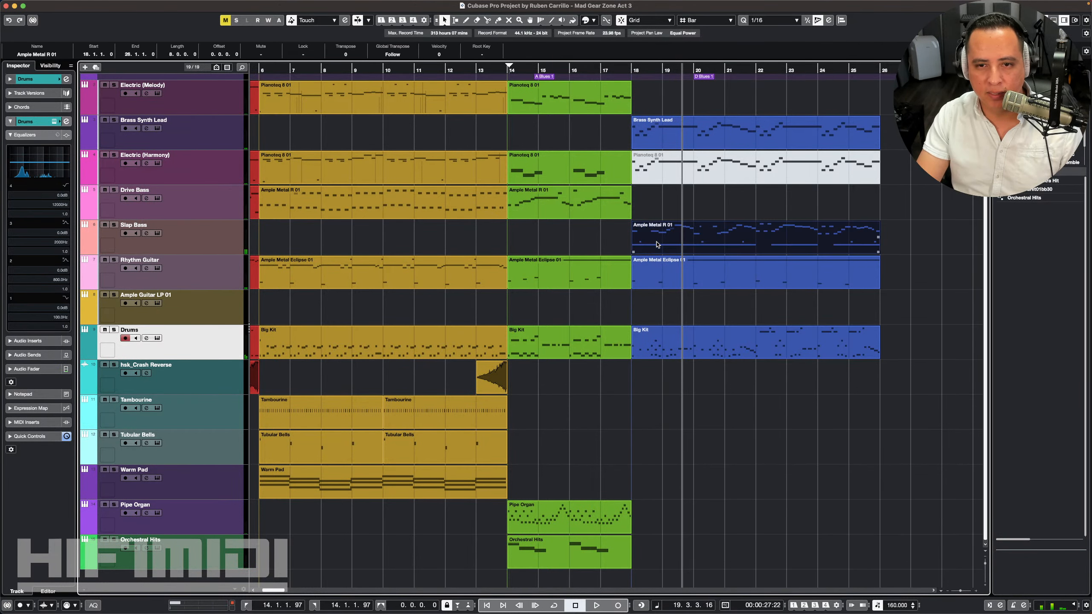
scroll(230, 476, left, 5)
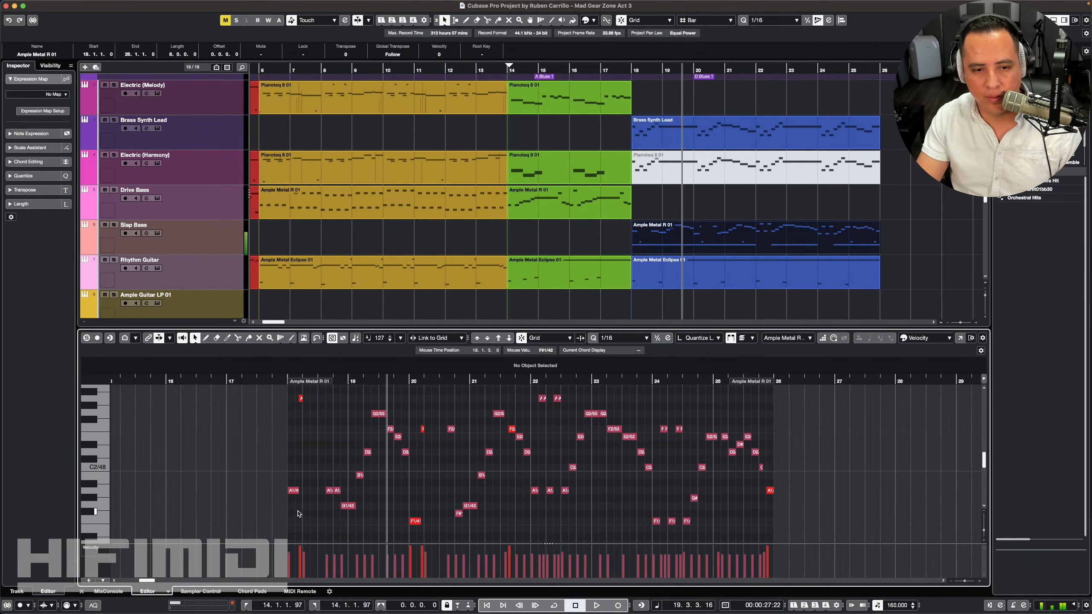
key(space)
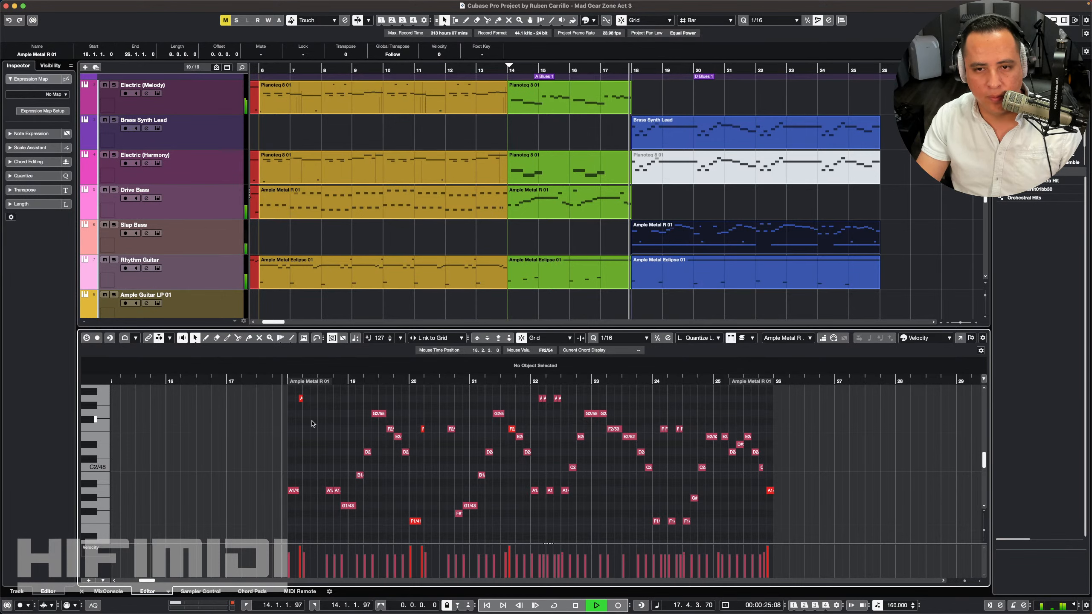
key(Return)
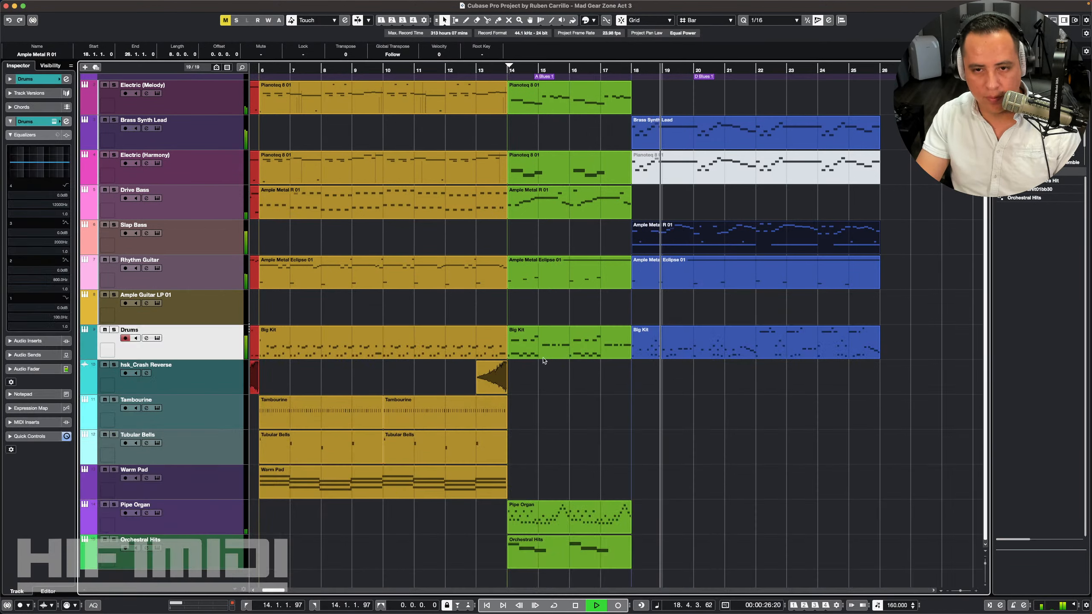
click(664, 311)
key(super+alt+r)
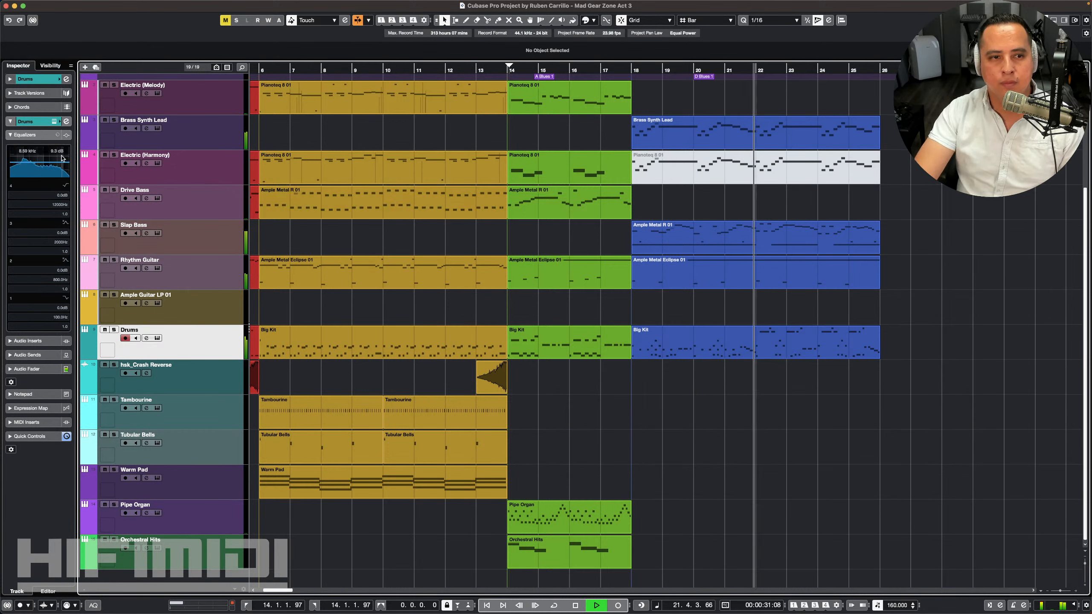
Step: Move the Brass Synth Lead track down so it sits between the Tubular Bells and Warm Pad tracks
click(241, 241)
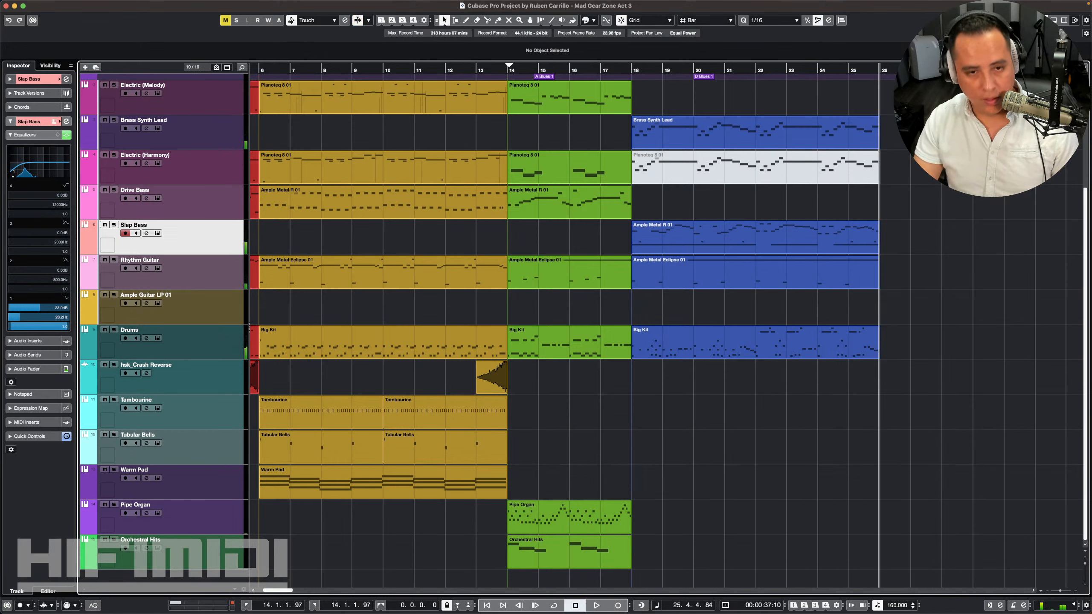
click(223, 129)
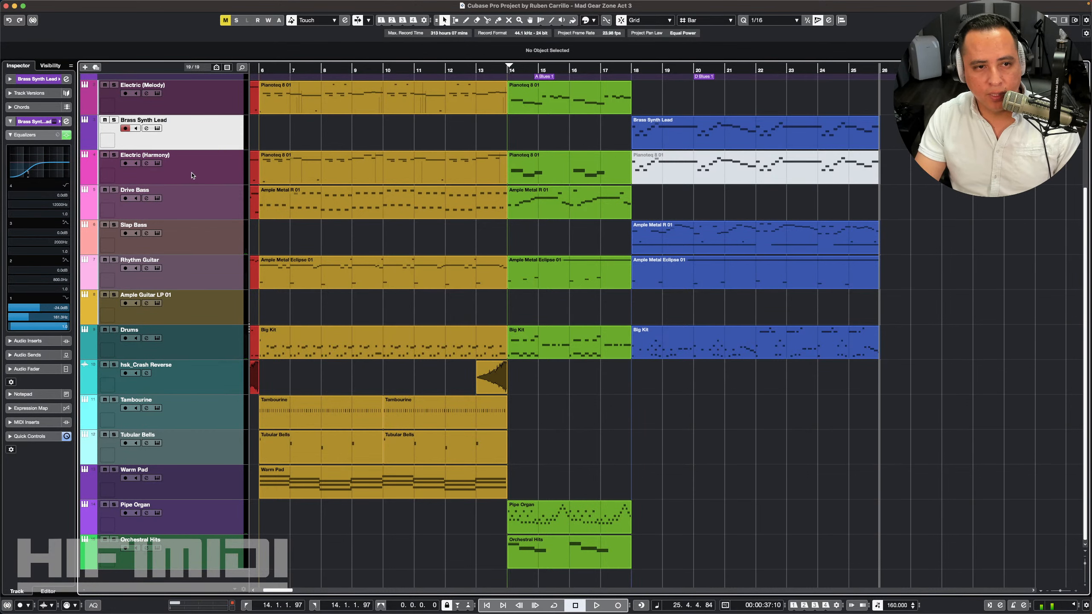
drag(218, 133, 207, 450)
Step: Recolor the Warm Pad track to a brighter purple and the Pipe Organ track to a lighter purple
click(92, 491)
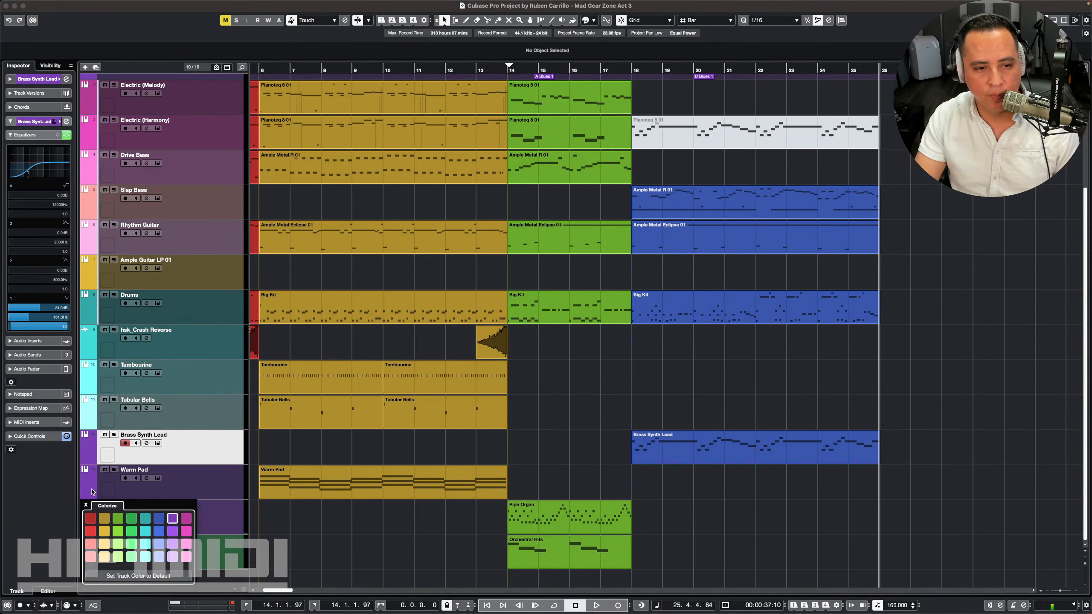
click(234, 518)
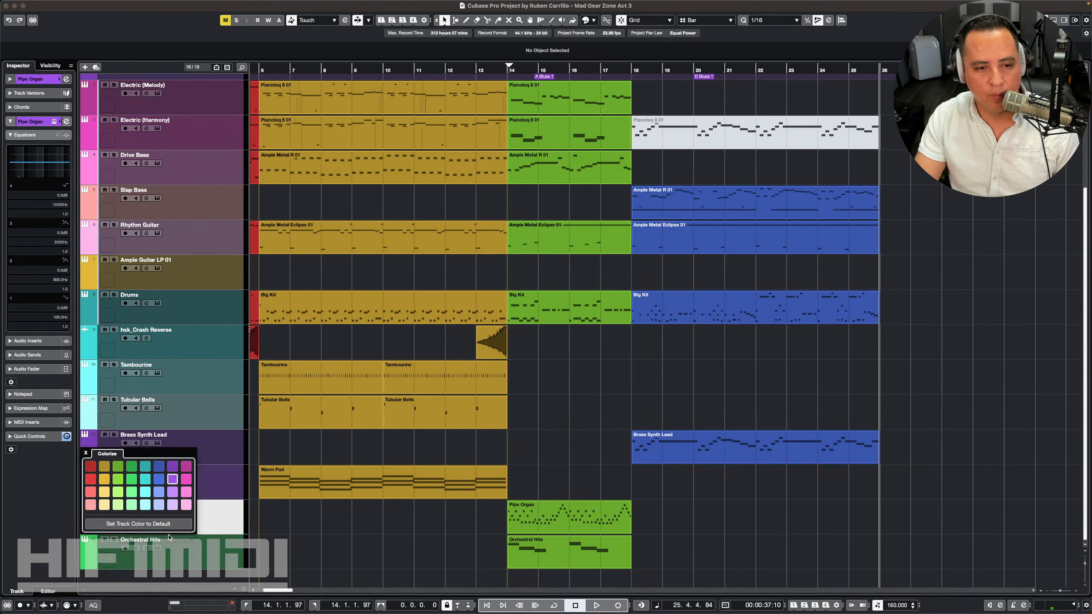
click(173, 493)
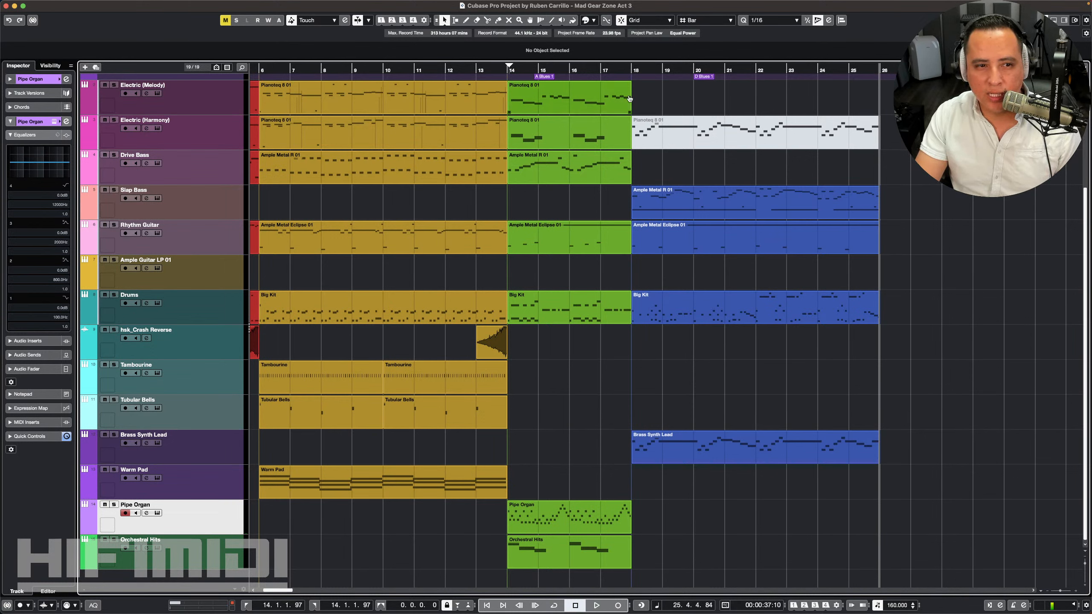
Step: Audition the opening of the Theme 3 section from bar 18, playing it twice
click(630, 68)
key(space)
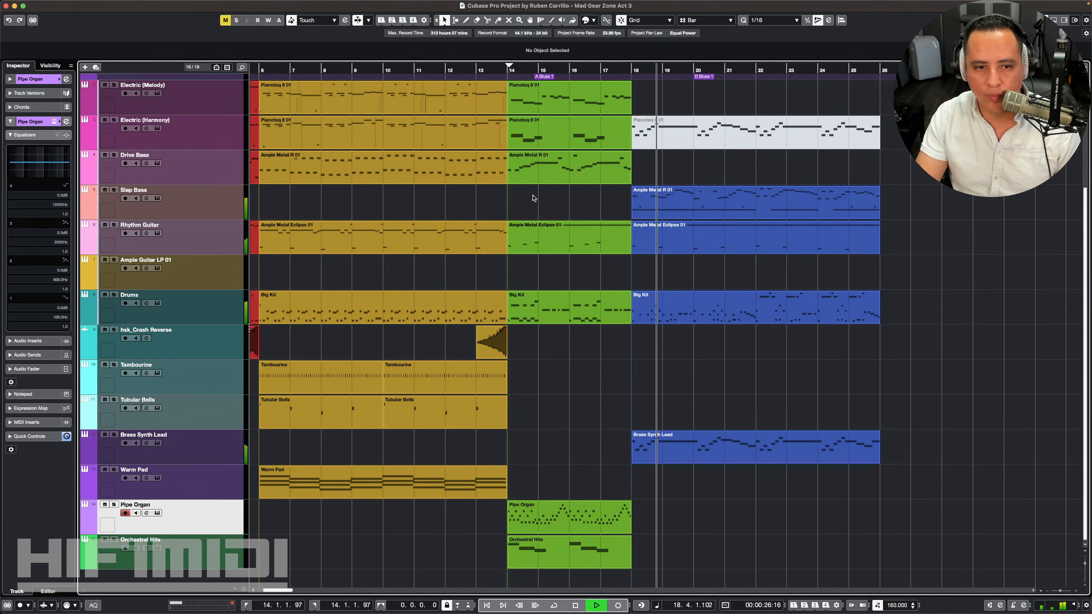
key(space)
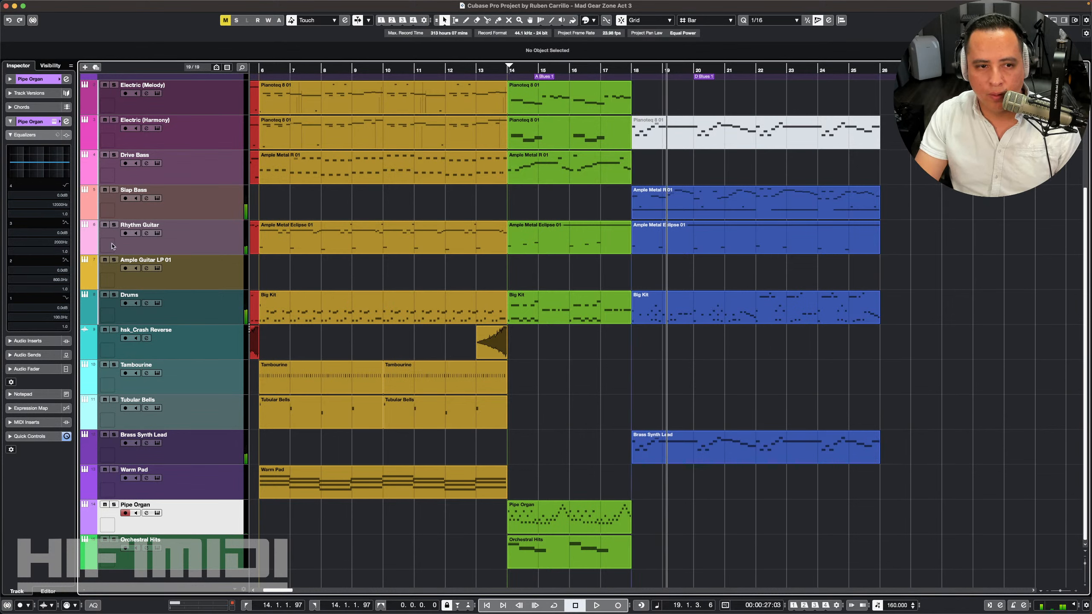
click(630, 69)
key(space)
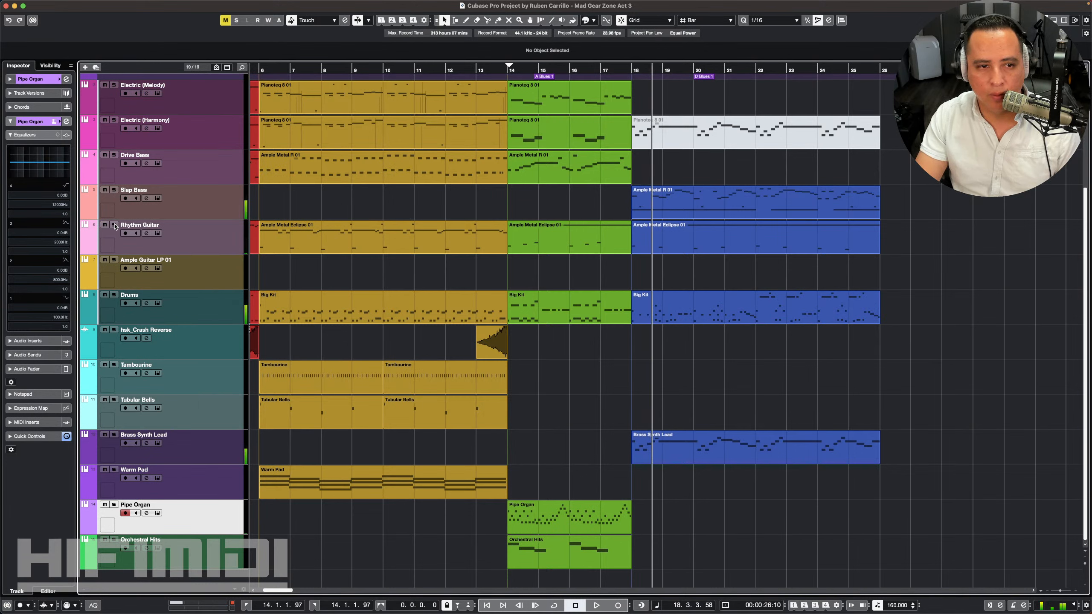
Step: Solo the Rhythm Guitar track, listen to it from bar 18, and turn the solo off again
click(114, 225)
click(631, 70)
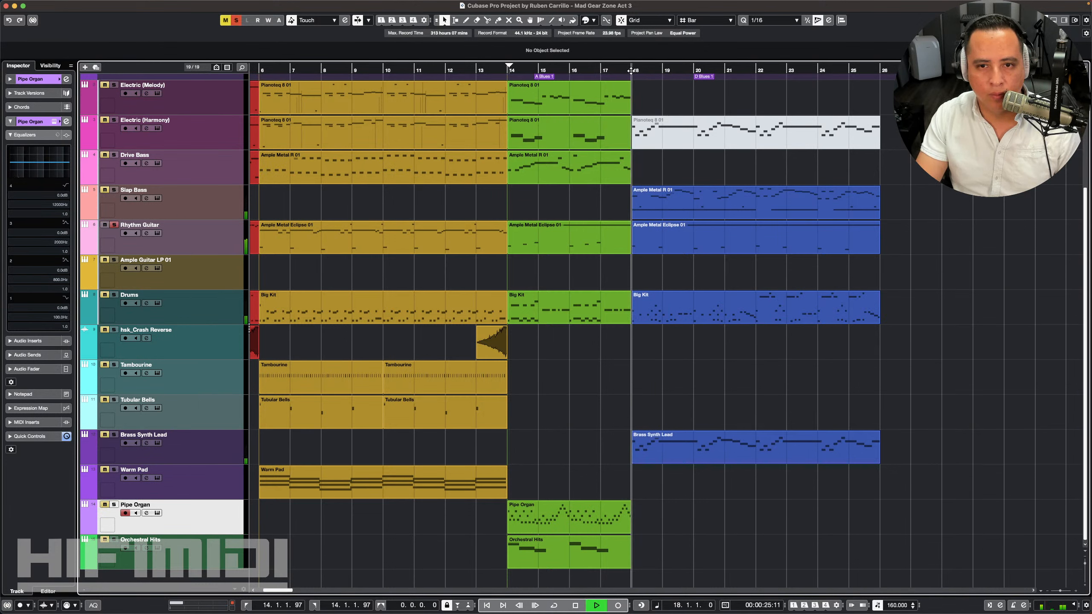
key(space)
click(113, 225)
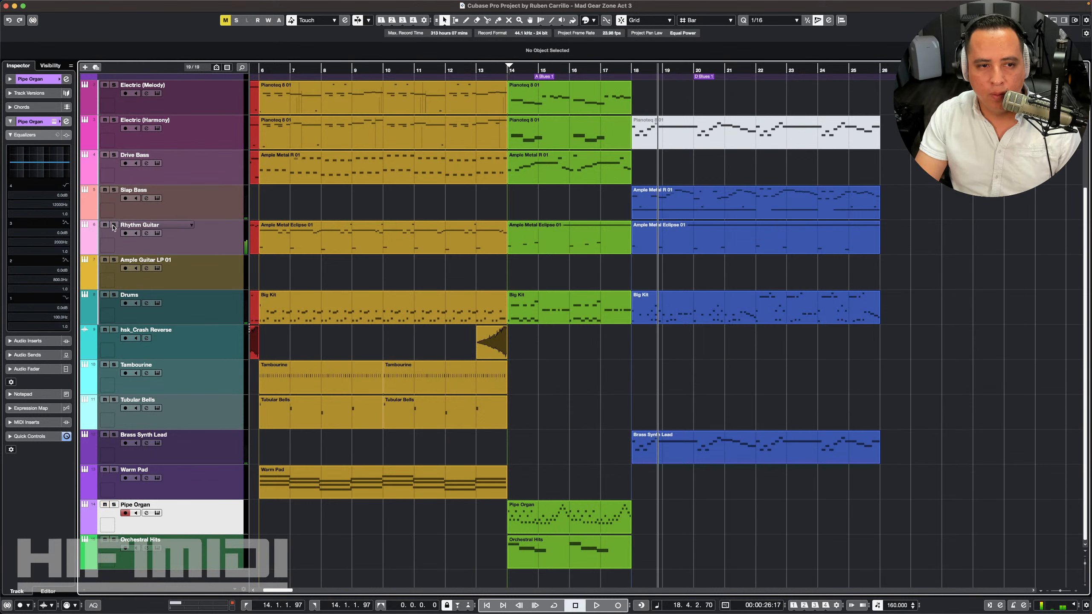
Step: Mute the Rhythm Guitar track and audition the Theme 3 section from bar 18 without it
click(631, 70)
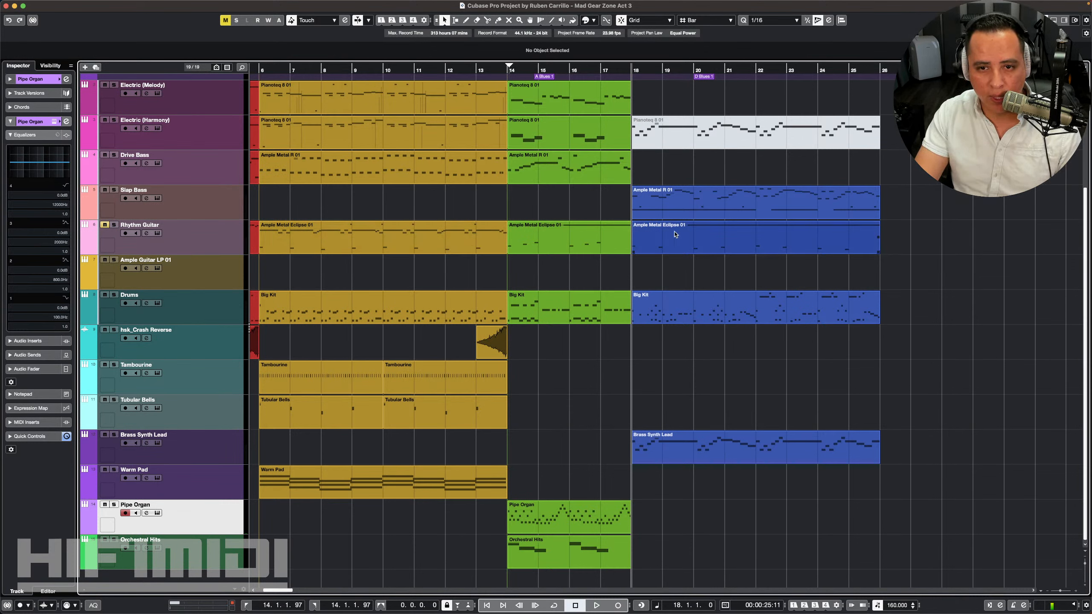
key(space)
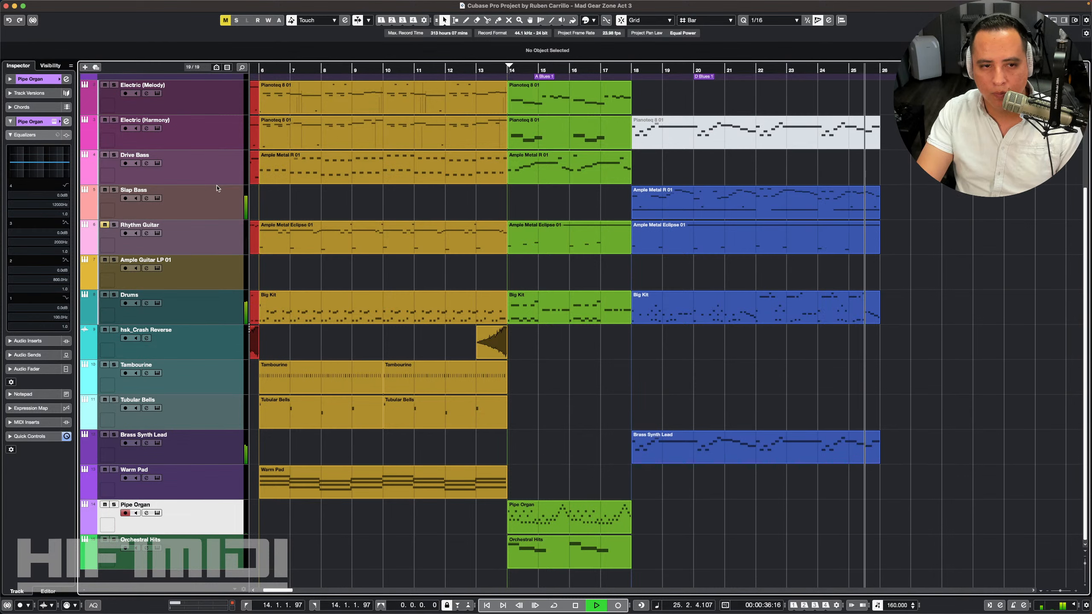
key(space)
Step: Add a Spectrasonics Omnisphere instrument track directly below the Pipe Organ track
click(210, 306)
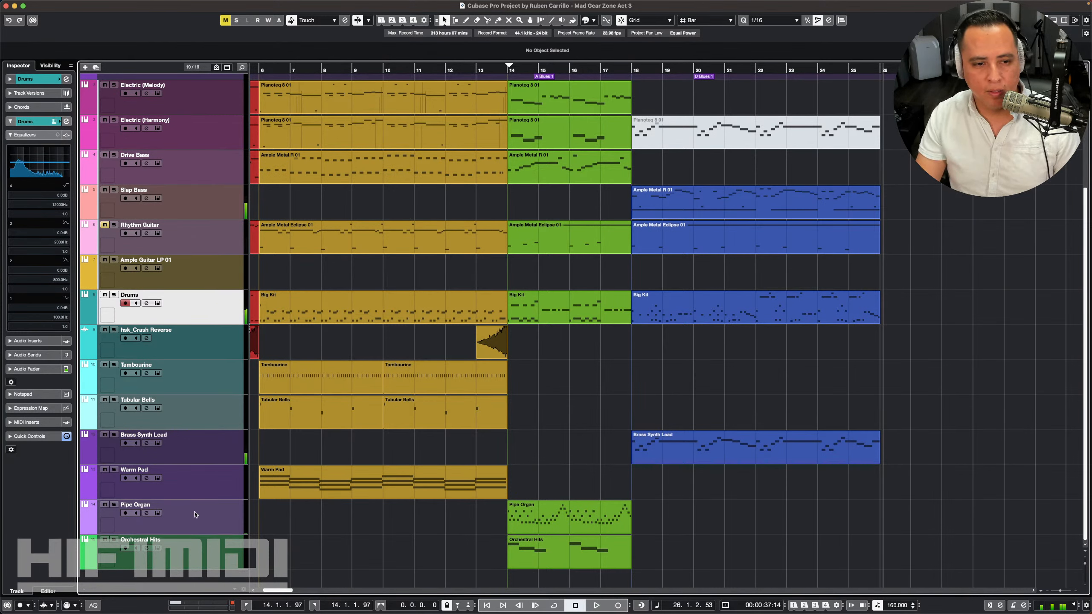
click(211, 520)
key(t)
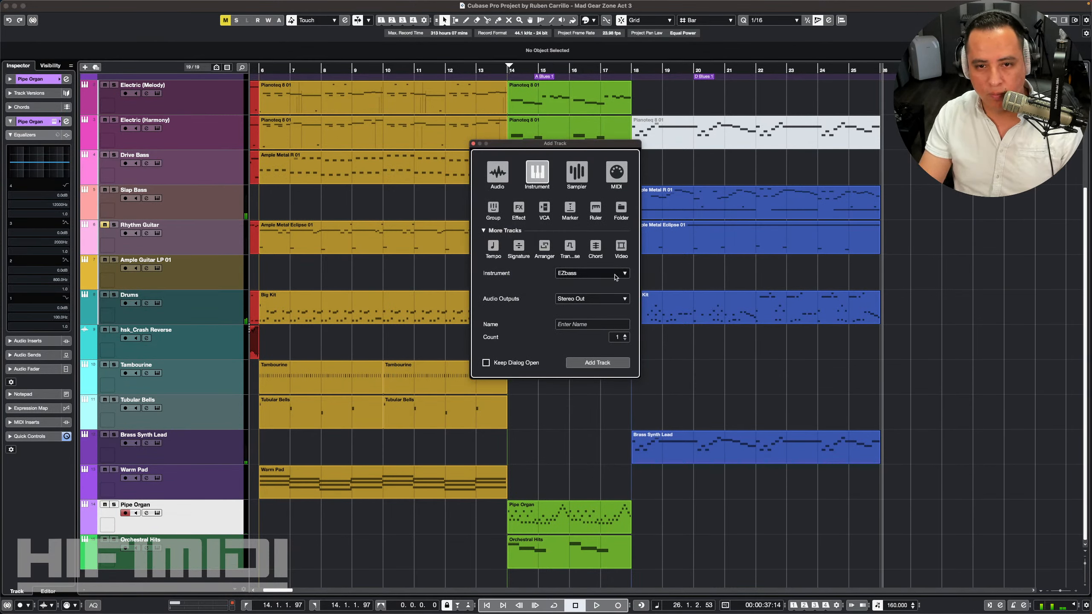
click(613, 275)
click(492, 445)
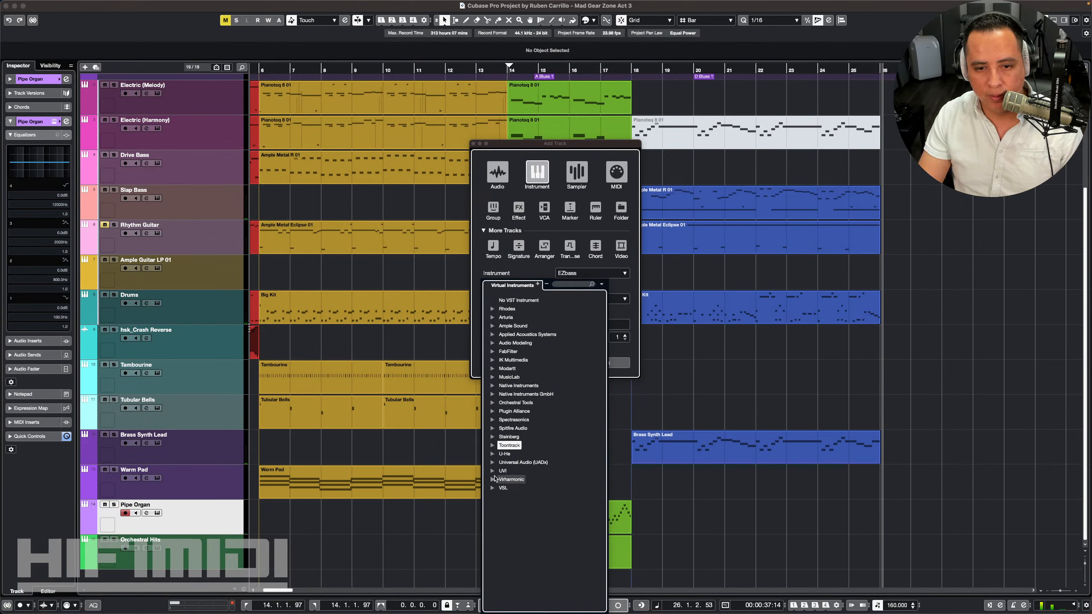
click(493, 419)
click(520, 445)
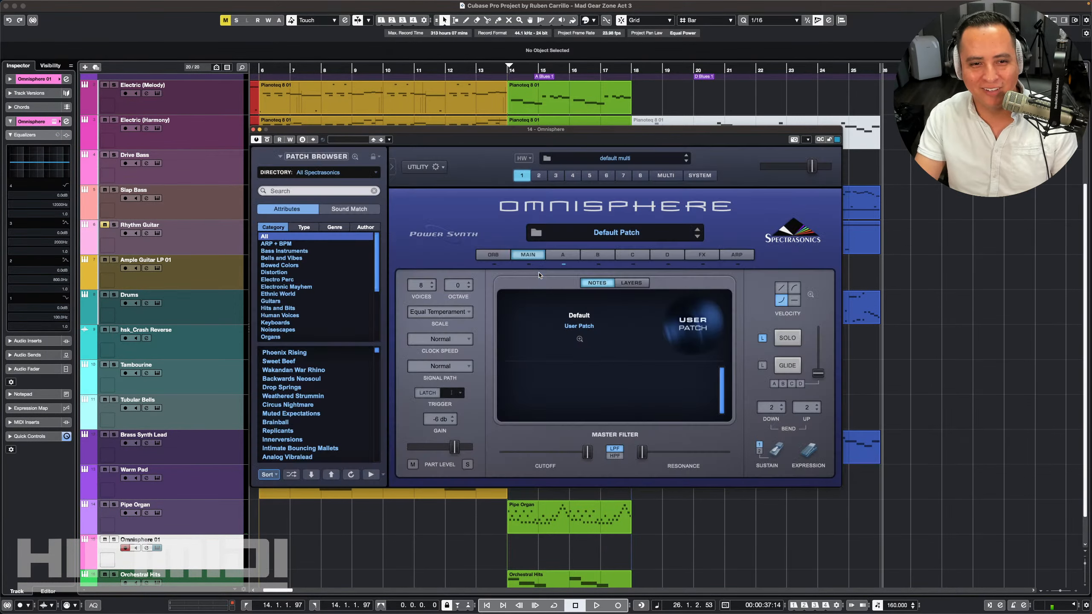
Step: Open Omnisphere's full patch browser, filter it to the ARP + BPM category, and sort the patches by ratings
click(610, 236)
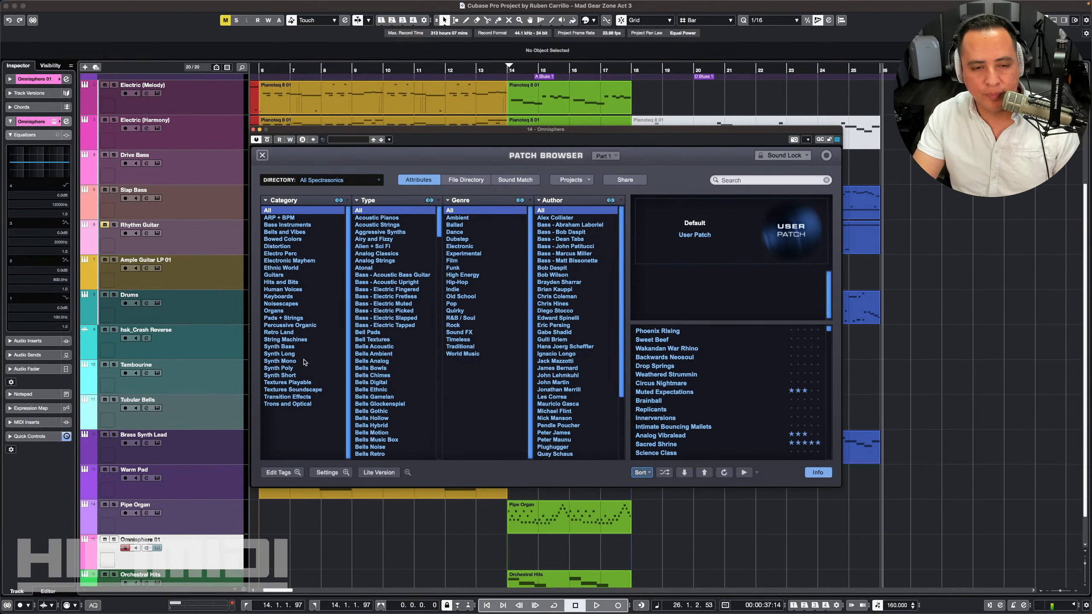
click(308, 217)
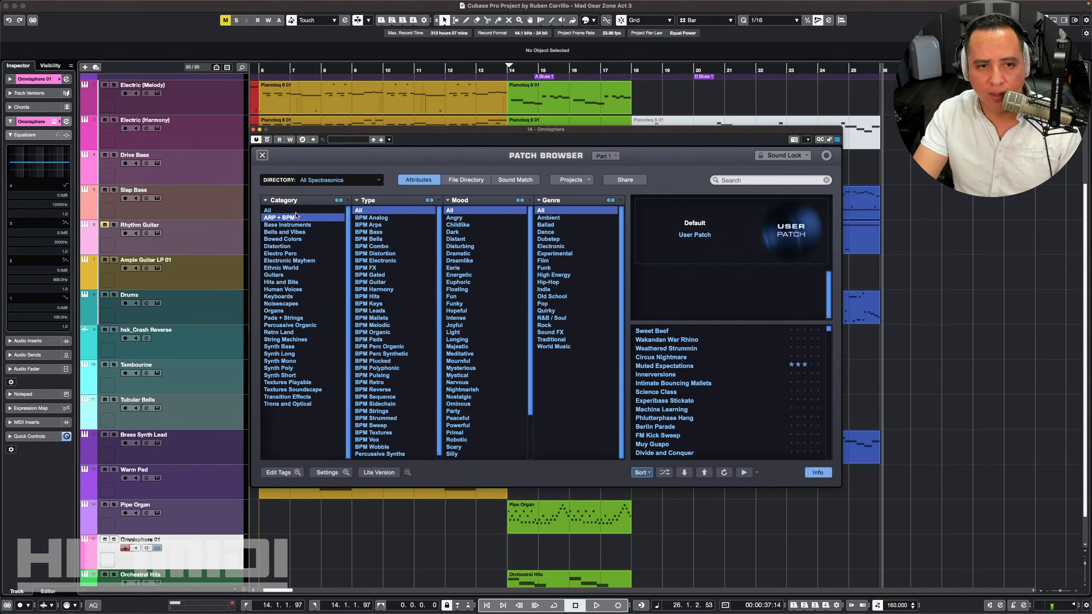
click(641, 473)
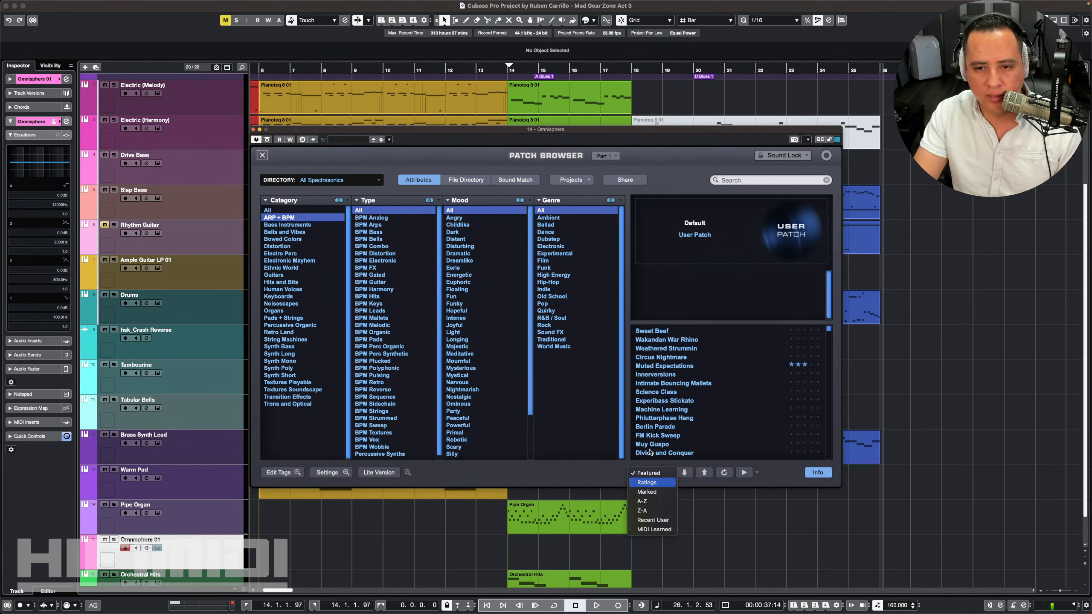
click(647, 482)
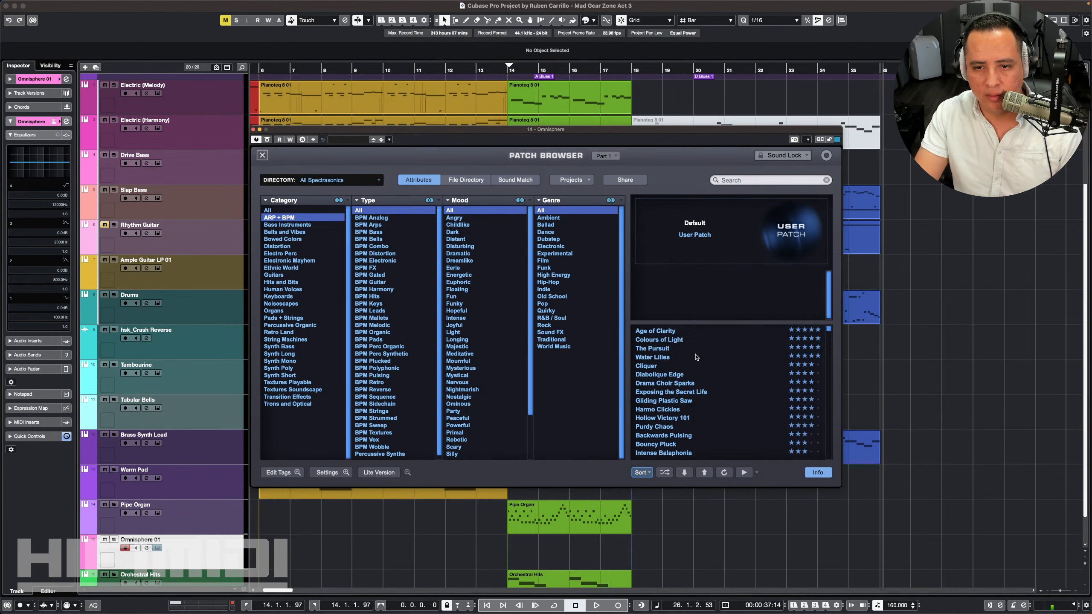
Step: Audition the top-rated ARP + BPM patches from Age of Clarity downward, load Harmo Clickies, and close the patch browser
click(707, 332)
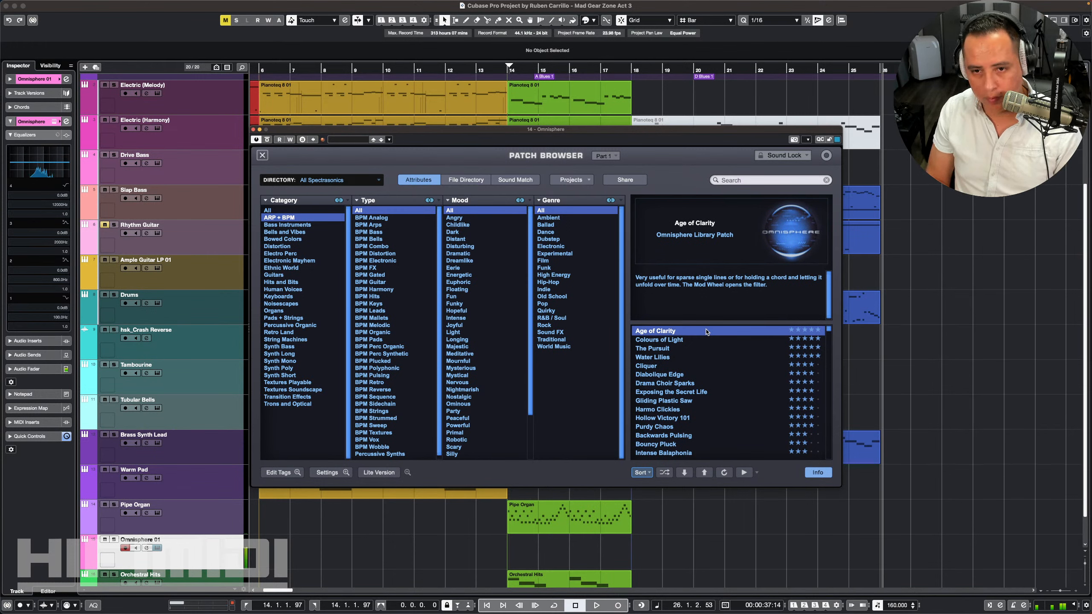
key(Down)
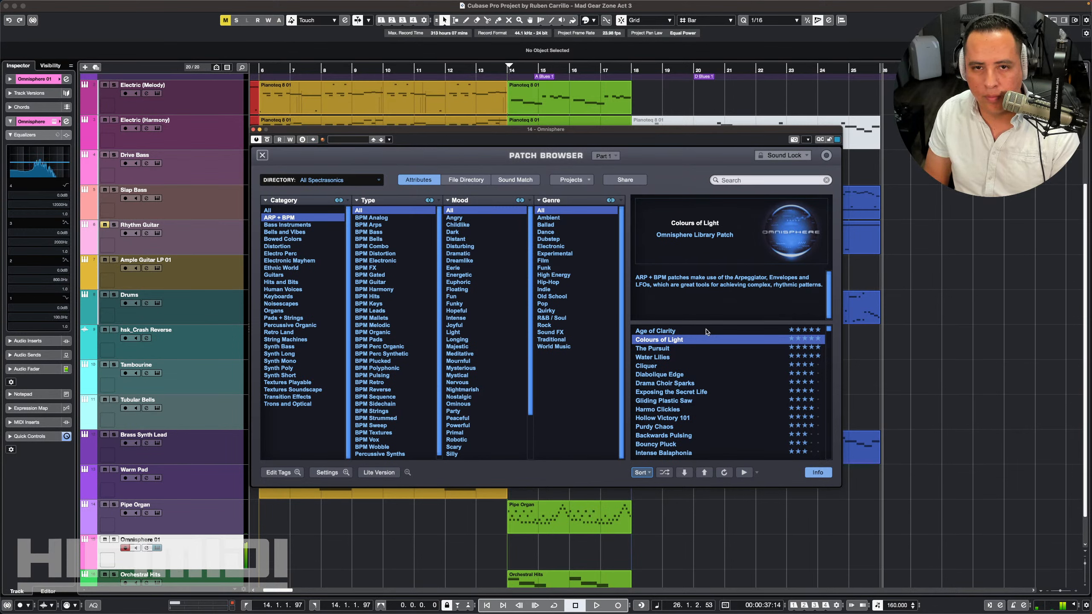
key(Down)
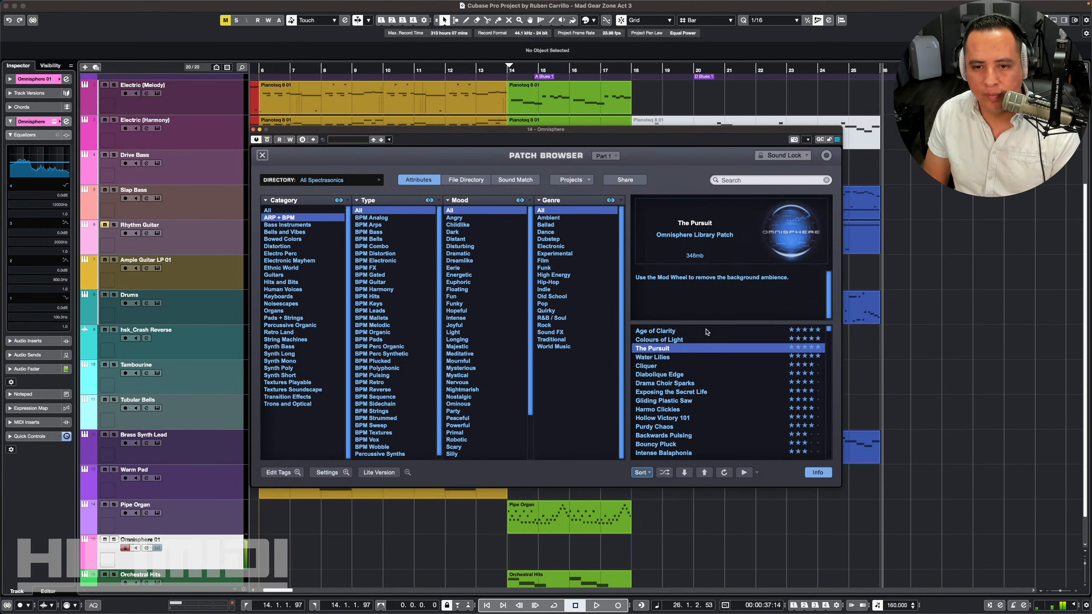
key(Down)
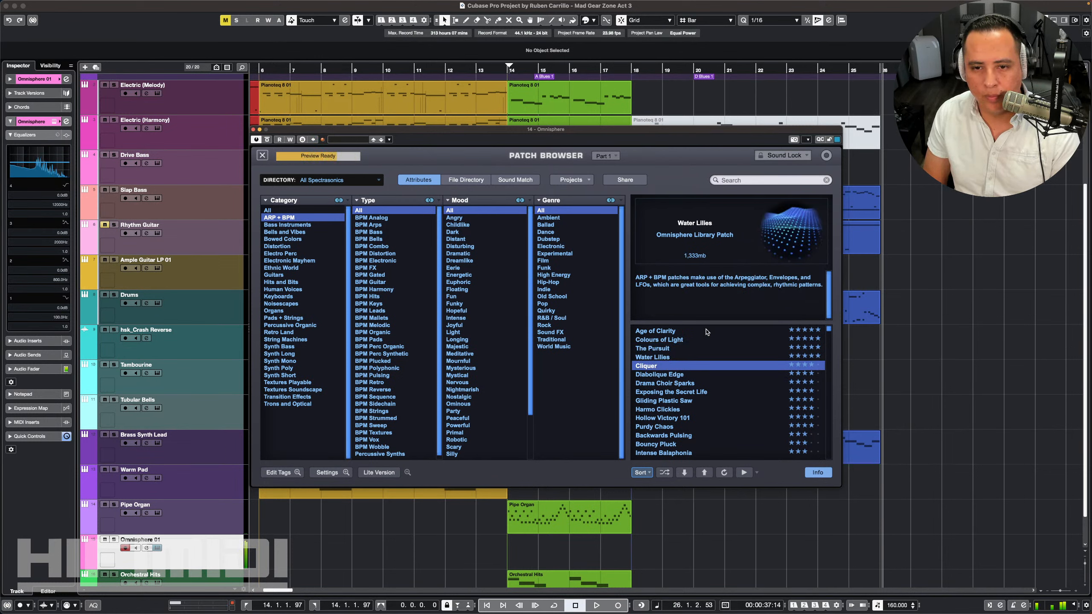
key(Down)
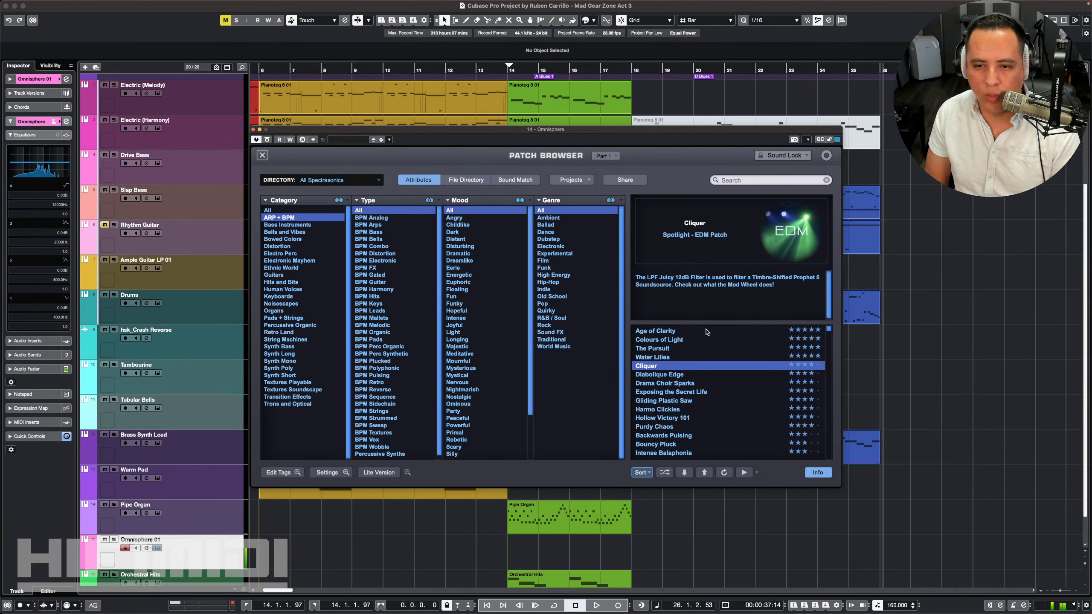
key(Down)
key(Down)
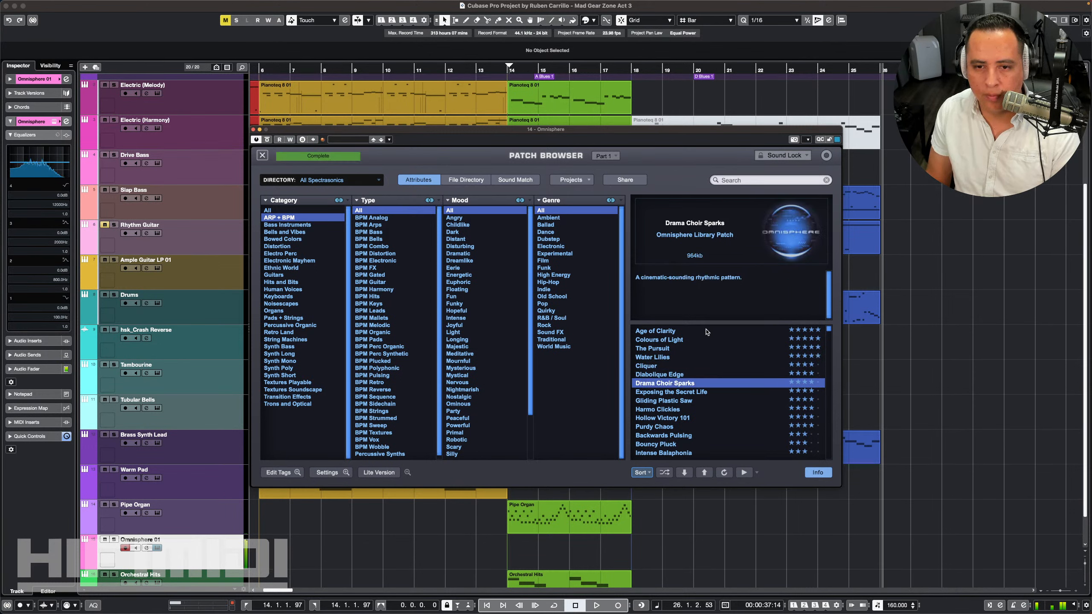
key(Down)
key(Down)
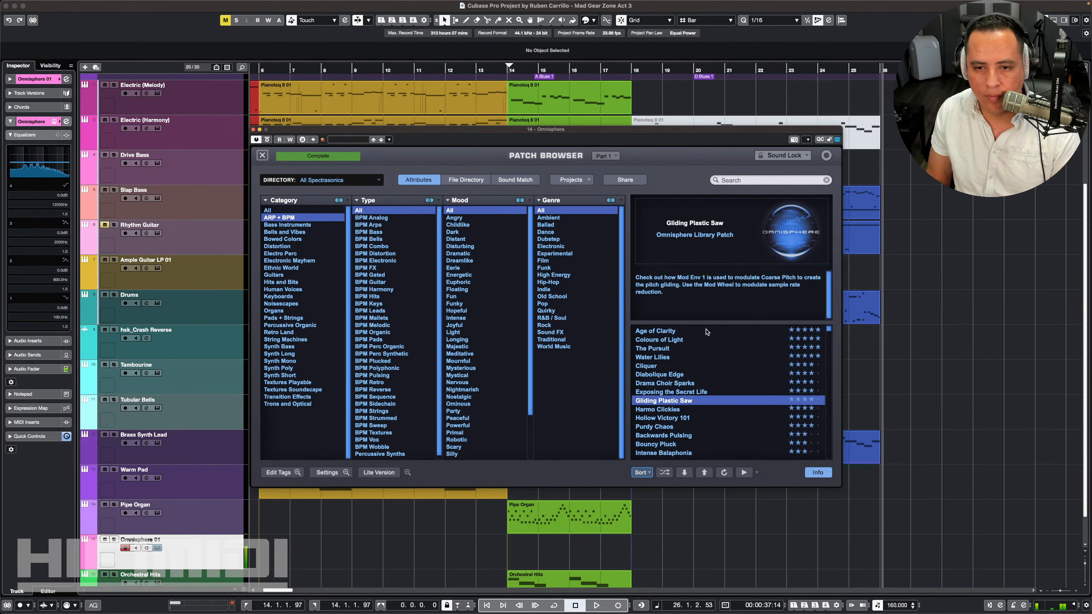
key(Down)
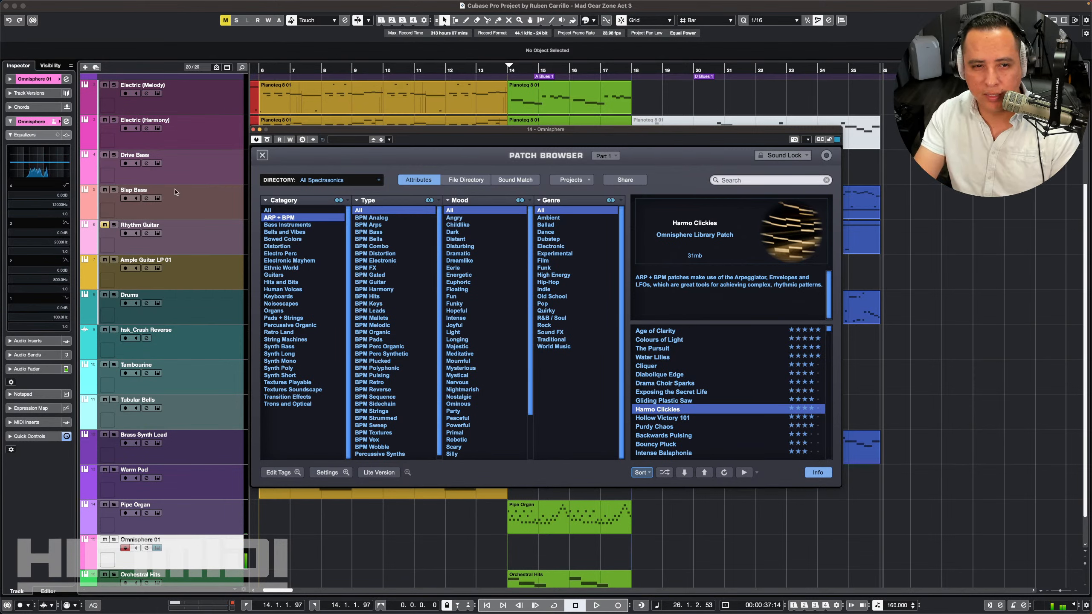
click(262, 155)
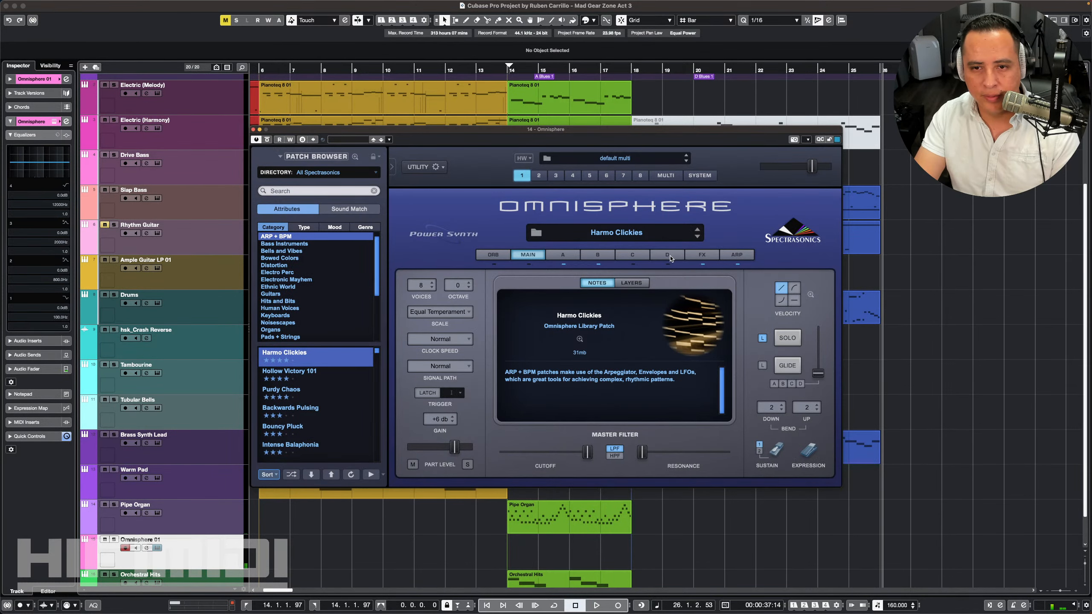
Step: Review the Harmo Clickies patch's common effects, arpeggiator, and the settings of layers A and B
click(702, 257)
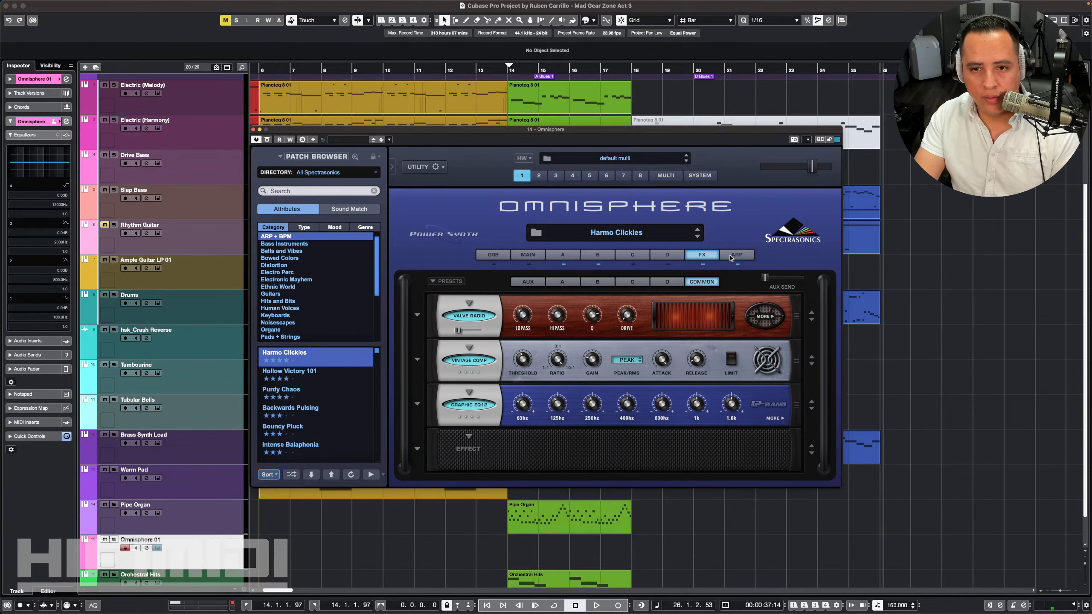
click(731, 256)
click(712, 257)
click(594, 258)
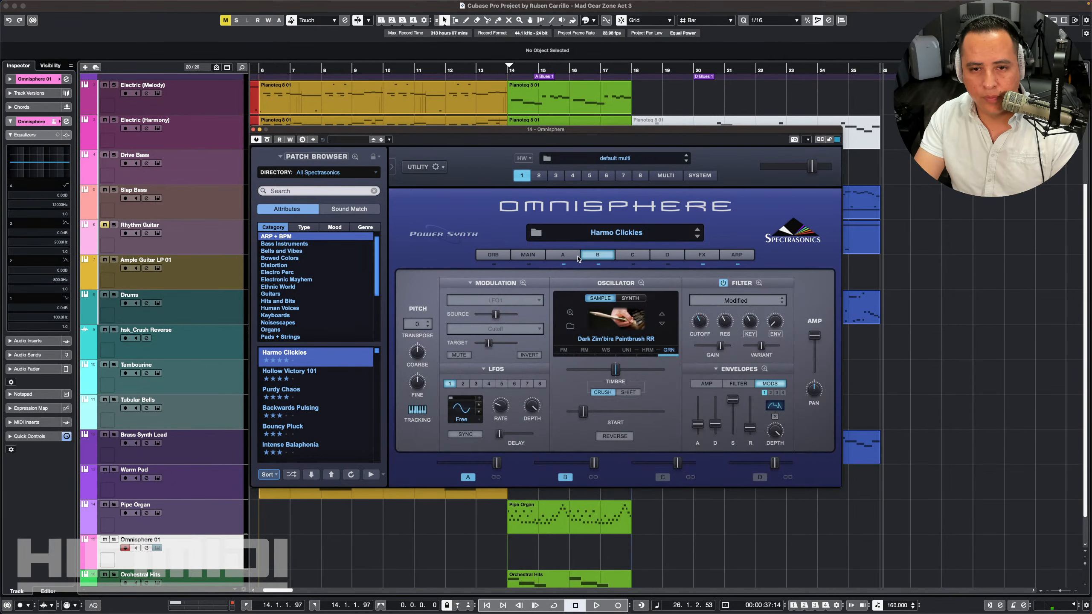
click(572, 257)
click(594, 257)
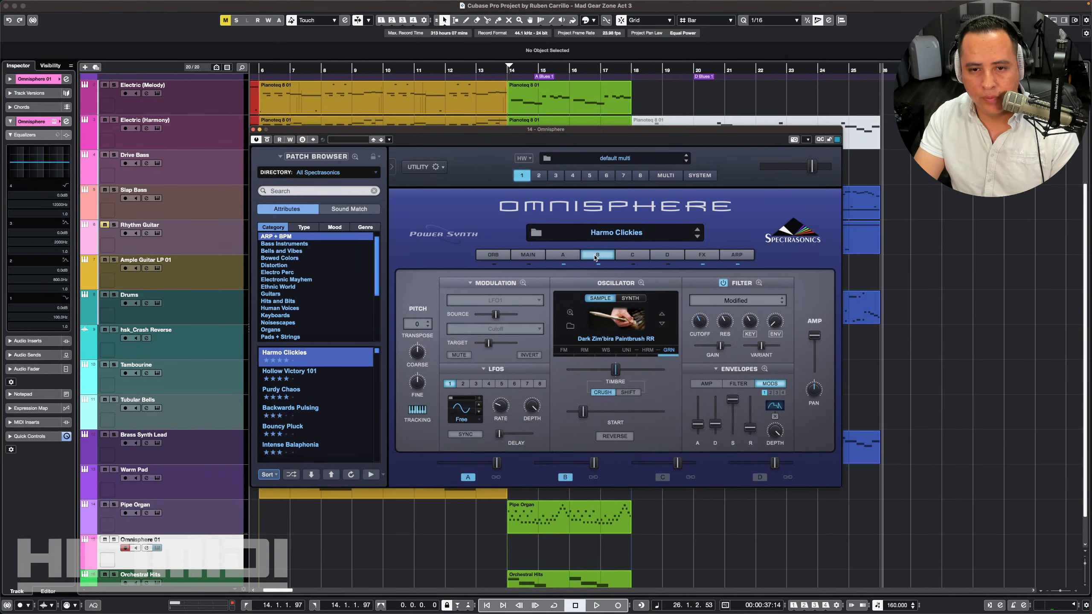
Step: Open the effects rack of layer A and reduce the Chorus Echo's feedback
click(709, 257)
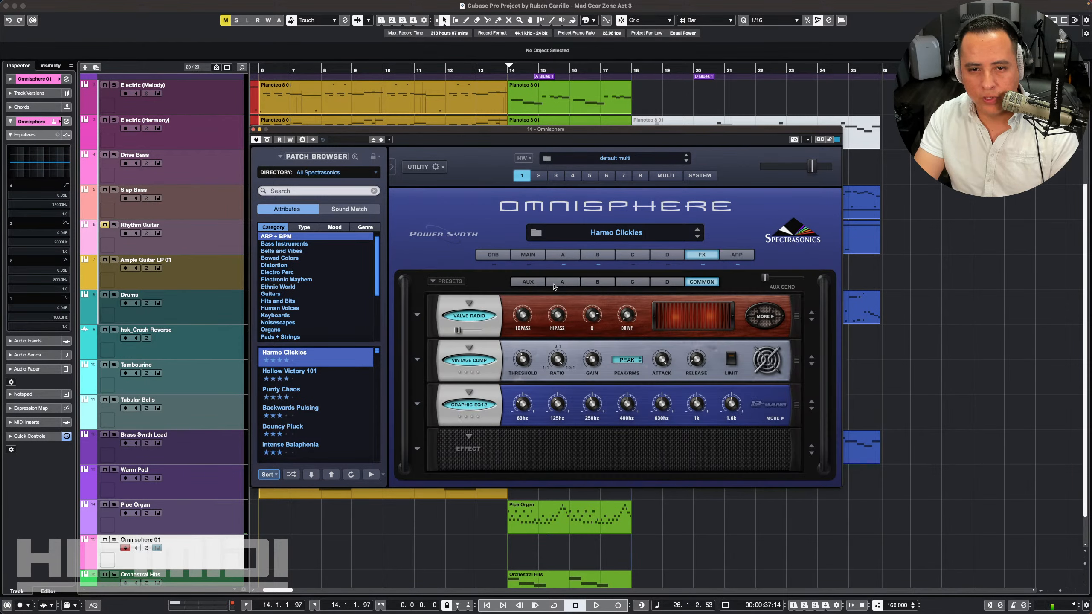
click(524, 284)
click(555, 284)
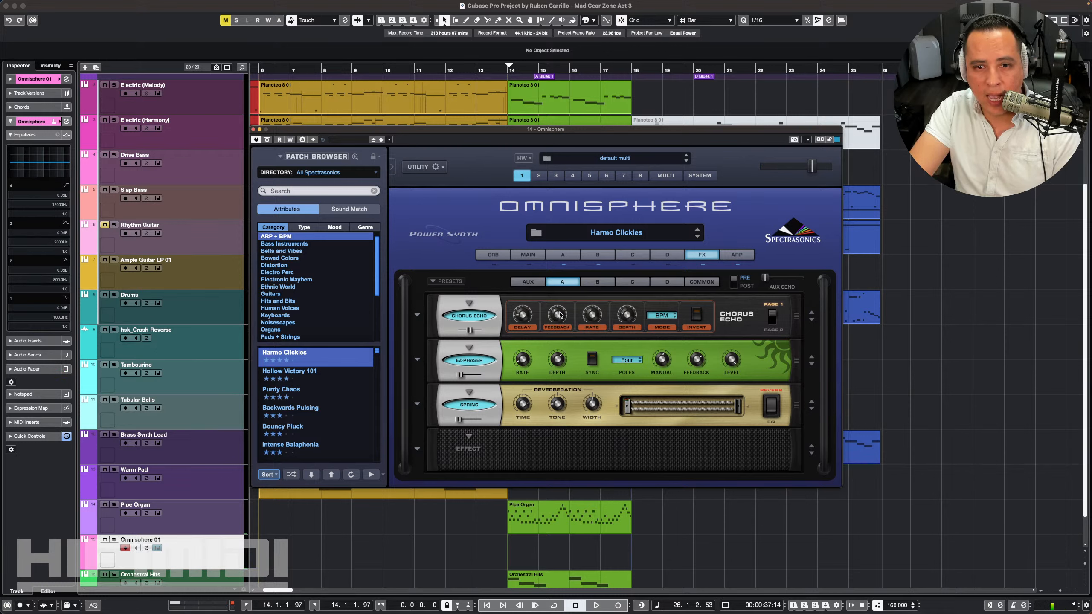
drag(559, 315, 560, 329)
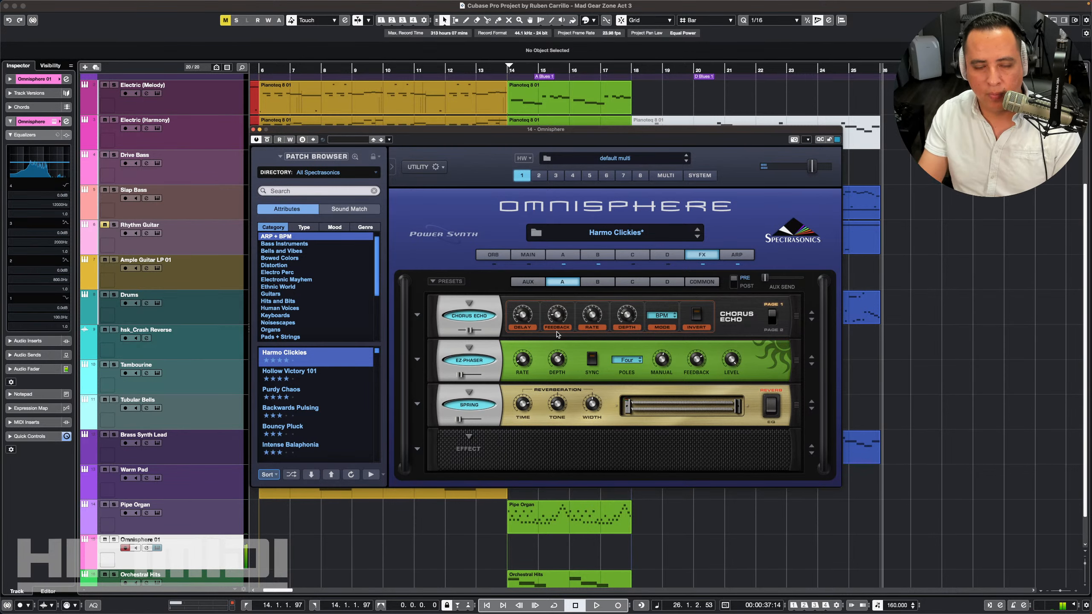
Step: Close the Omnisphere window, place the playhead at bar 18, and rename the Omnisphere 01 track as Synth Arpeggio
click(253, 129)
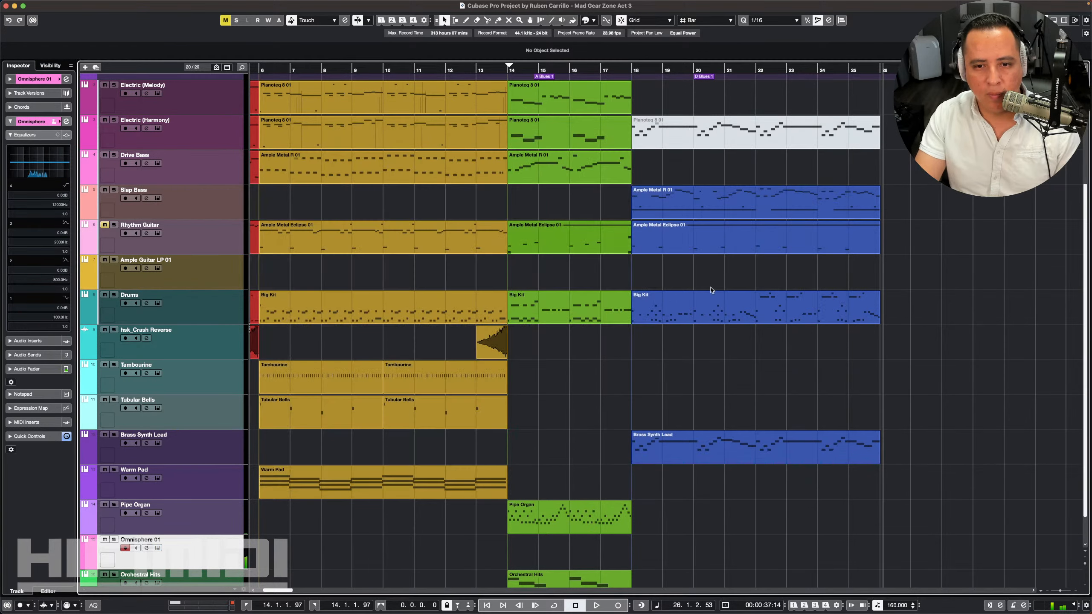
click(630, 70)
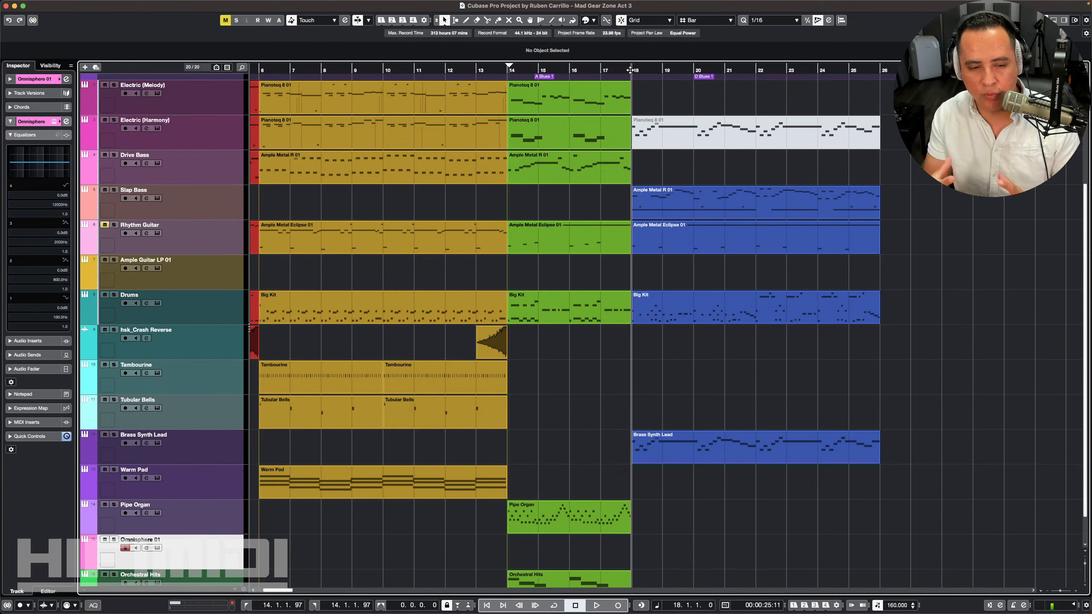
double_click(141, 540)
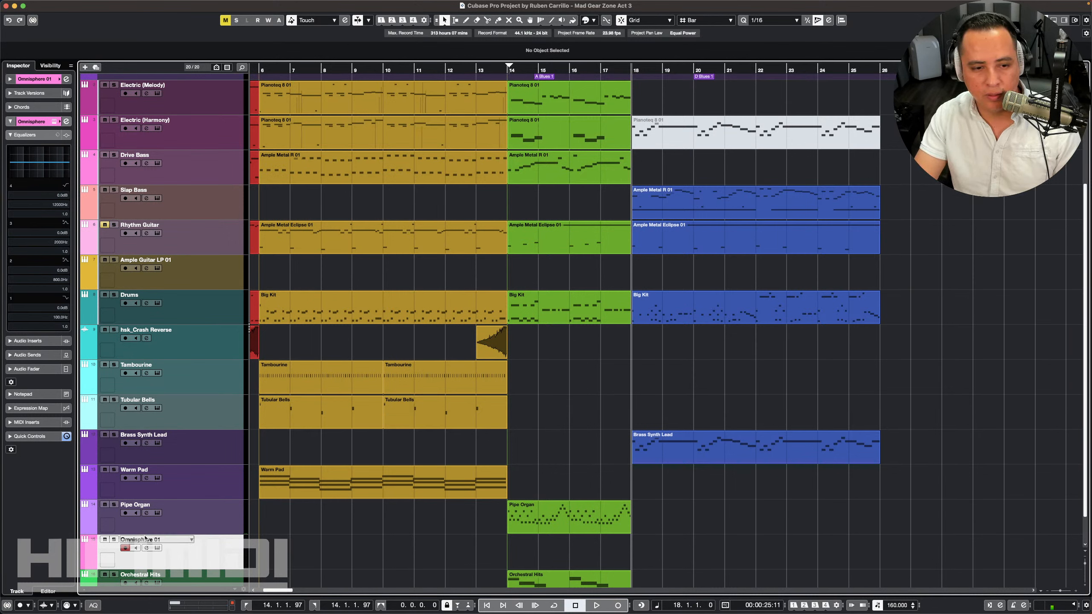
text(Arepg)
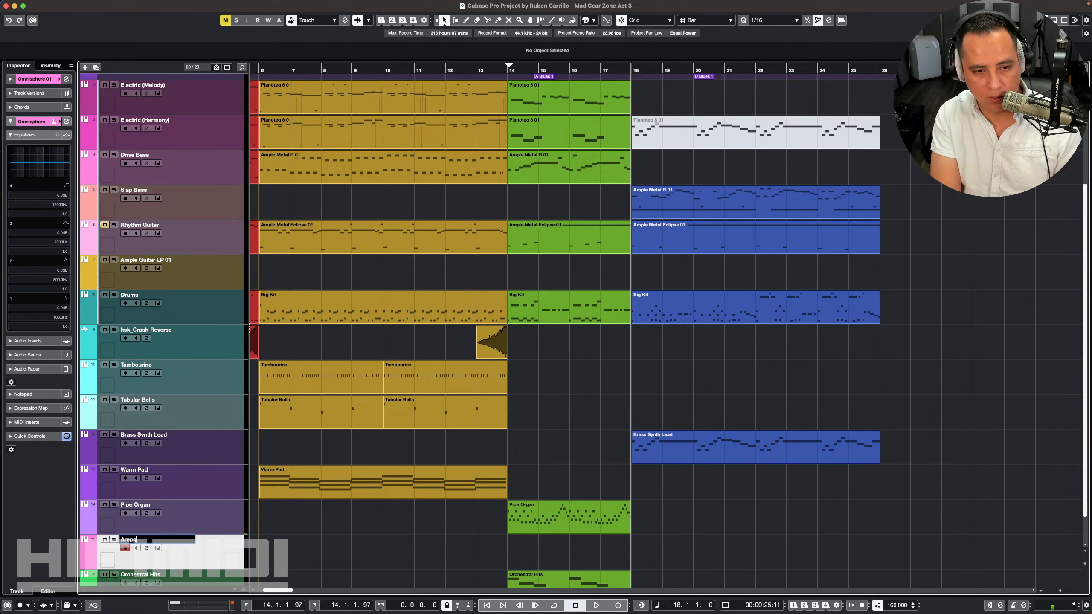
key(BackSpace)
key(BackSpace)
key(BackSpace)
key(BackSpace)
key(BackSpace)
text(Synth)
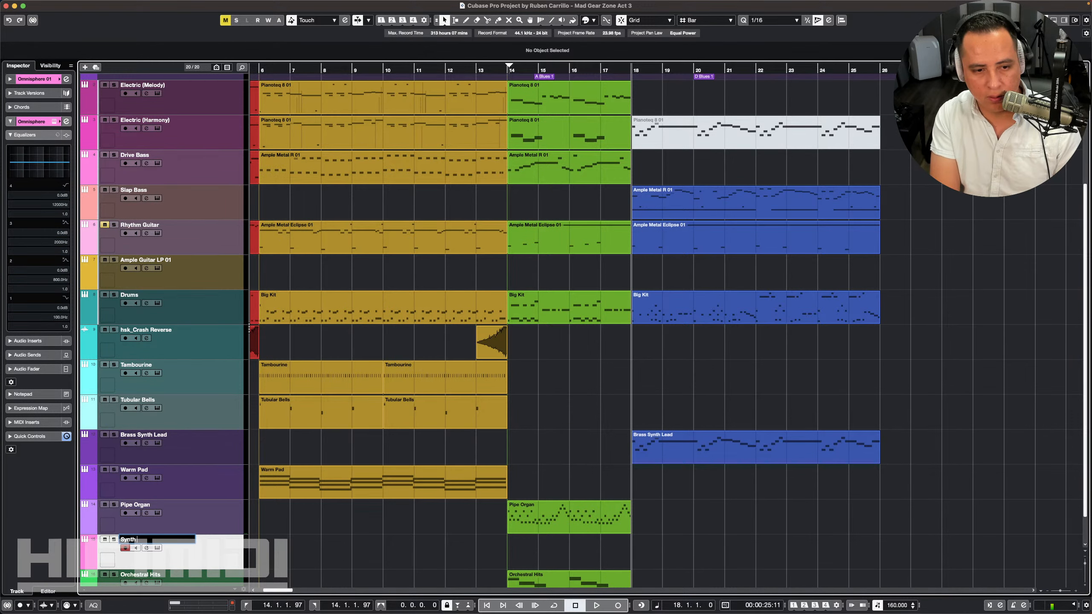
text( Arpeggio)
key(Return)
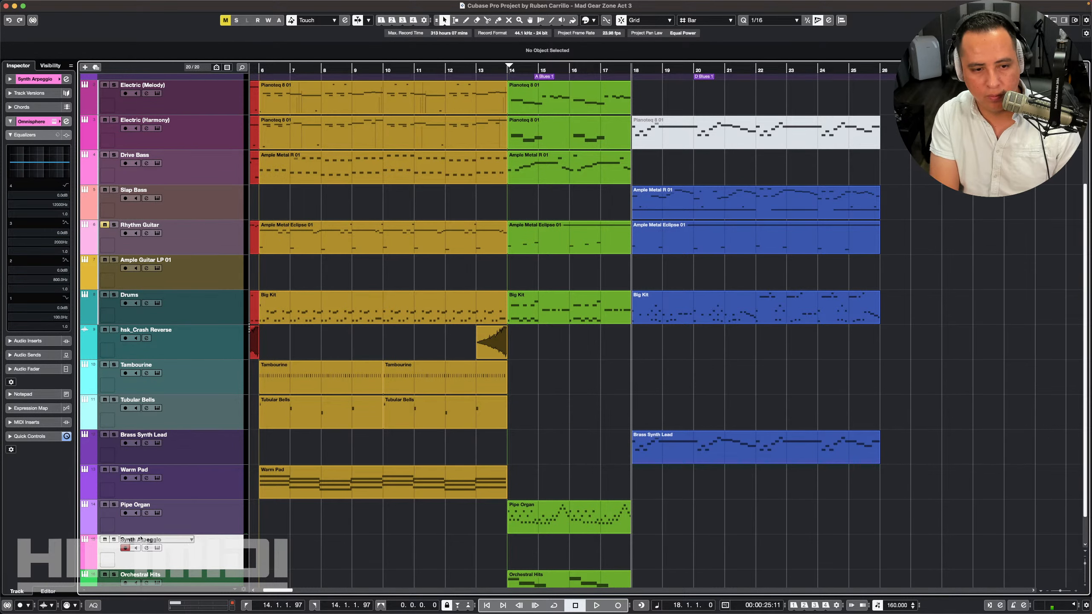
Step: Create an empty part on the Synth Arpeggio track spanning Theme 3, bars 18 to 26, and open it in the Key Editor
scroll(707, 369, up, 5)
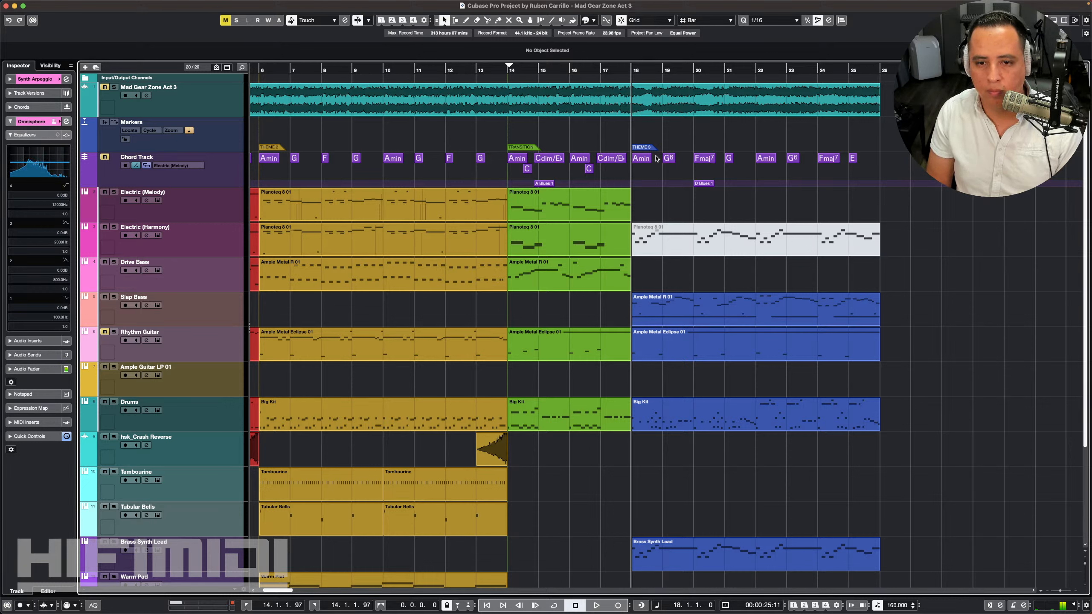
scroll(774, 223, down, 4)
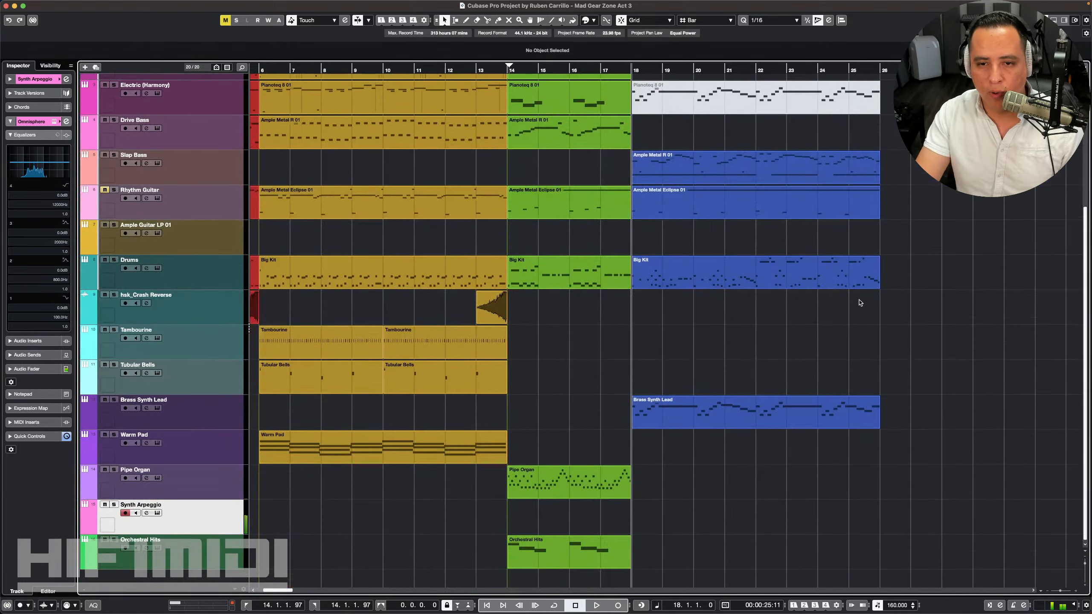
drag(639, 505, 881, 512)
double_click(853, 514)
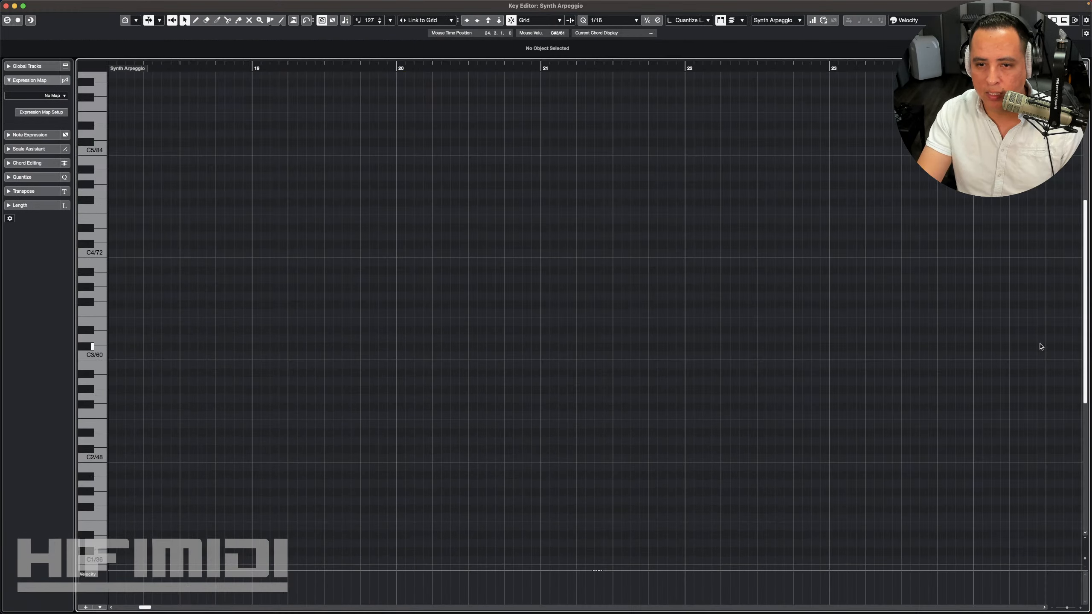
click(1059, 338)
scroll(459, 322, left, 5)
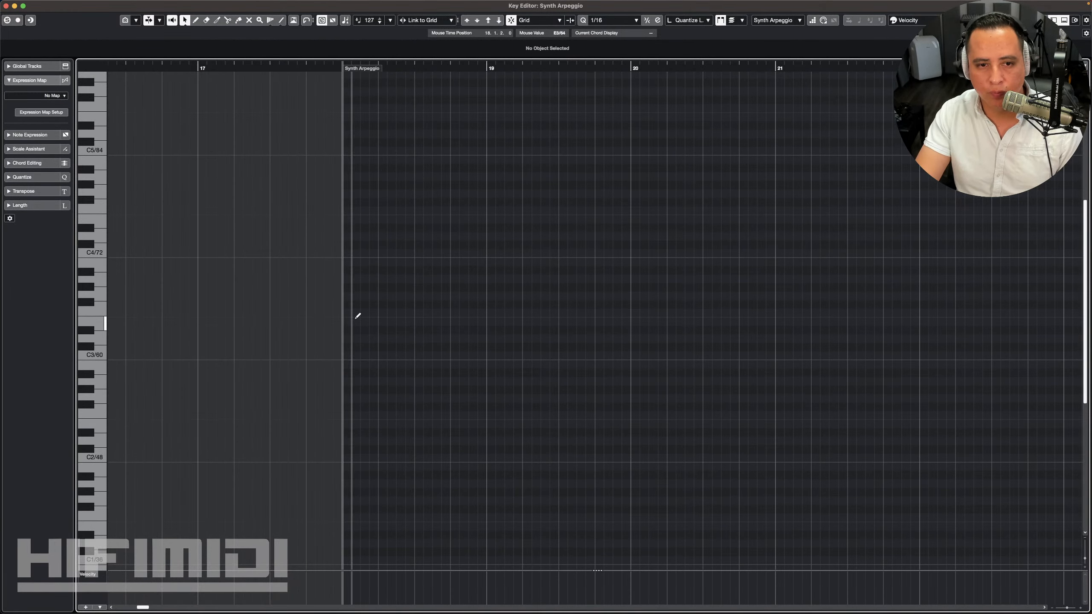
Step: Enter a short A minor chord at bar 18 with the notes A3, C4, E4 and A4
click(347, 278)
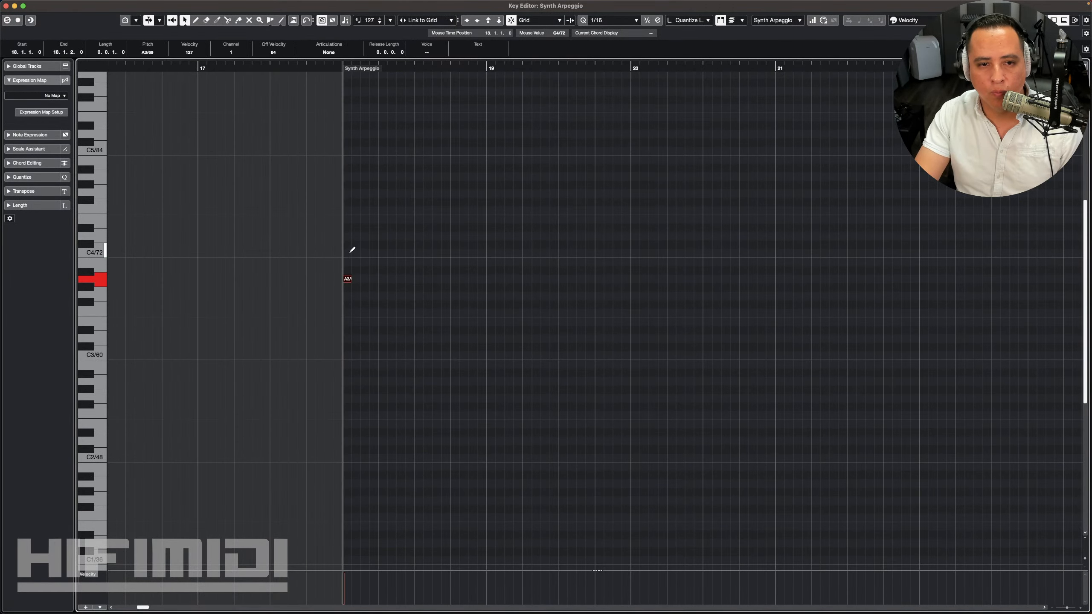
click(347, 253)
click(347, 218)
click(347, 176)
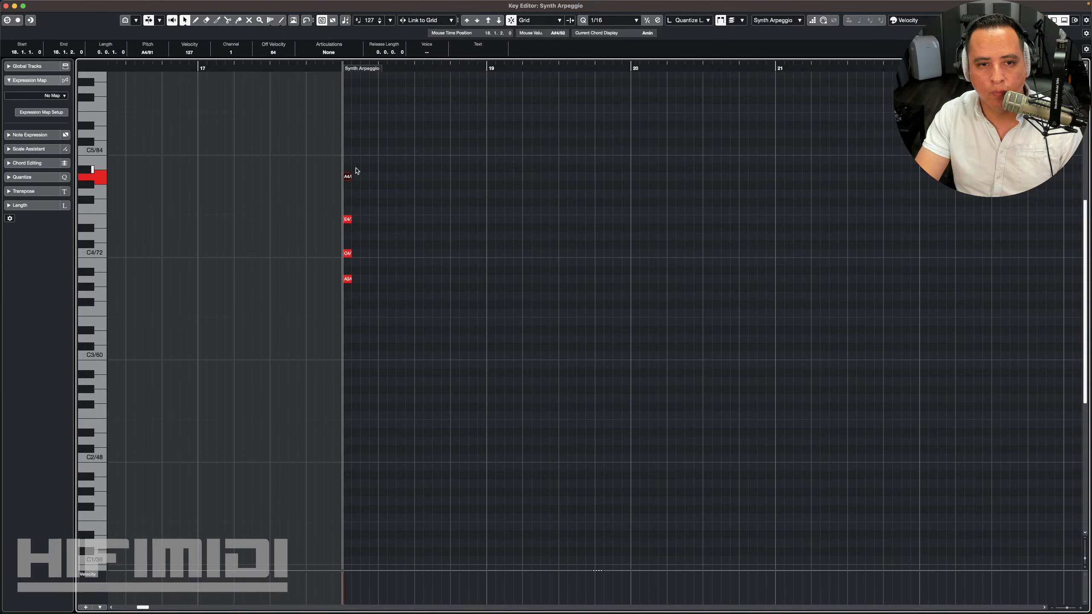
drag(355, 165, 353, 267)
Step: Remove the low A3 from the first chord and set C4, E4 and A4 to end at 18.4.3
click(347, 278)
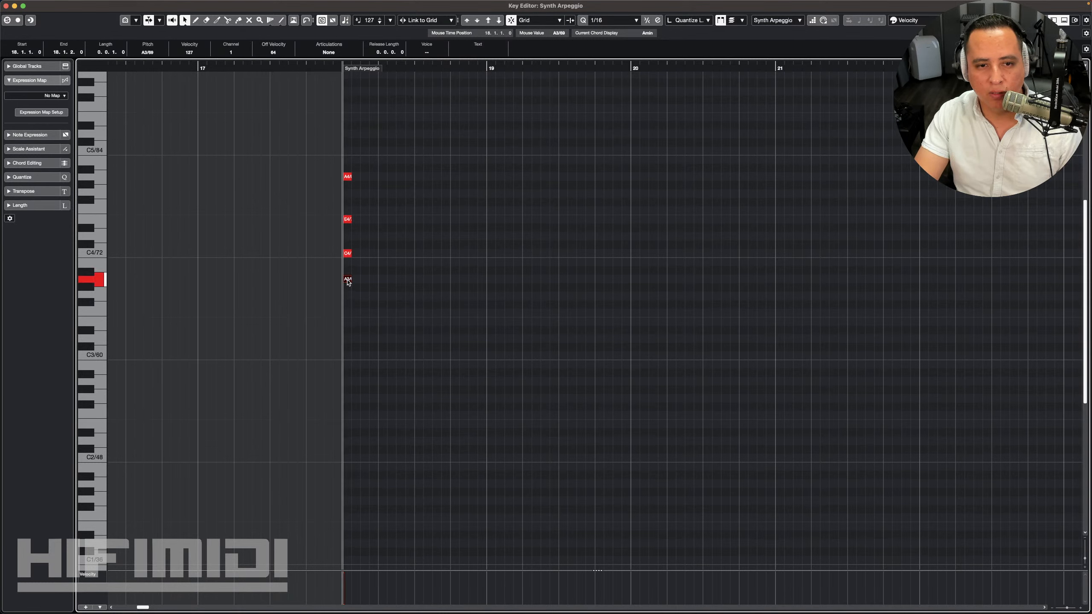
key(Up)
key(Up)
key(Up)
drag(382, 166, 489, 253)
key(space)
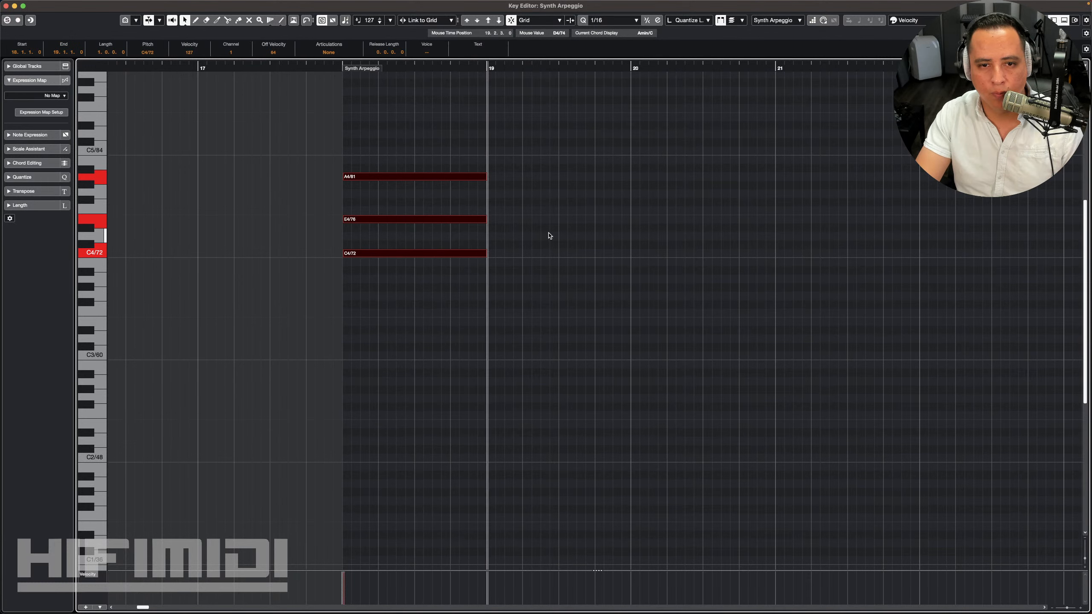
drag(487, 255, 469, 256)
click(490, 255)
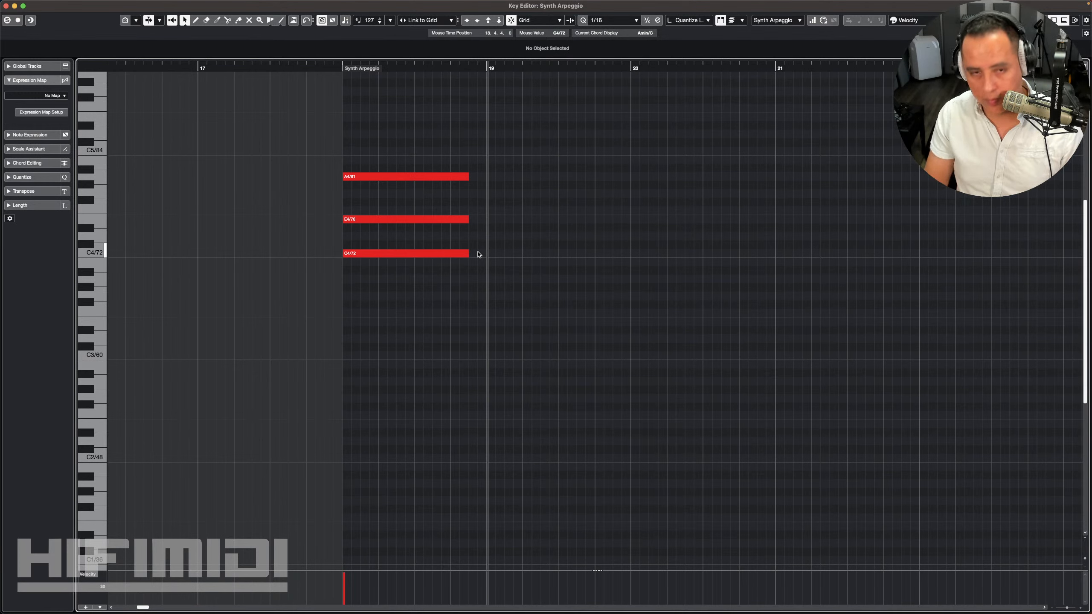
Step: Add a second chord of B3, E4 and G4 starting at 18.4.4 and extend it to bar 20
alt+click(481, 261)
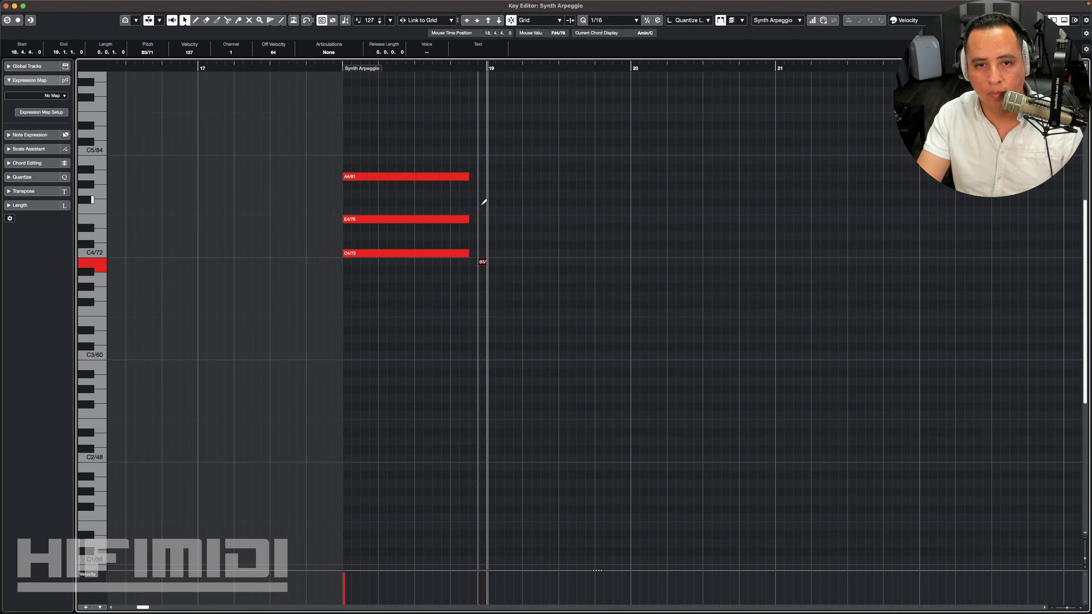
alt+click(484, 218)
alt+click(484, 194)
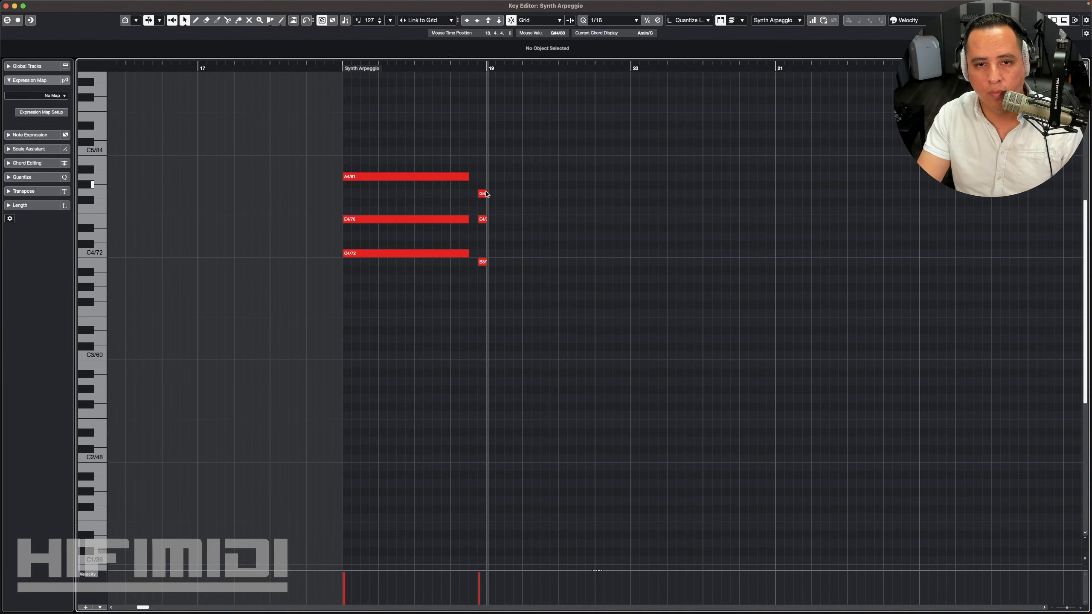
drag(487, 261, 635, 261)
click(655, 250)
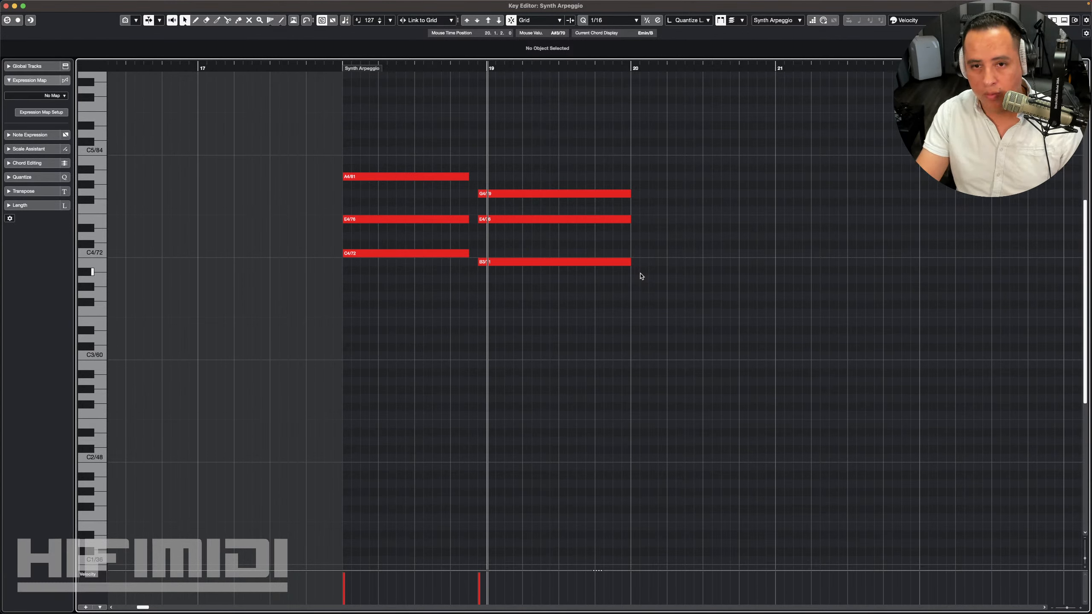
Step: Add a third chord of C4, E4, F4 and A4 at bar 20 and lengthen it to 20.4.3
click(636, 253)
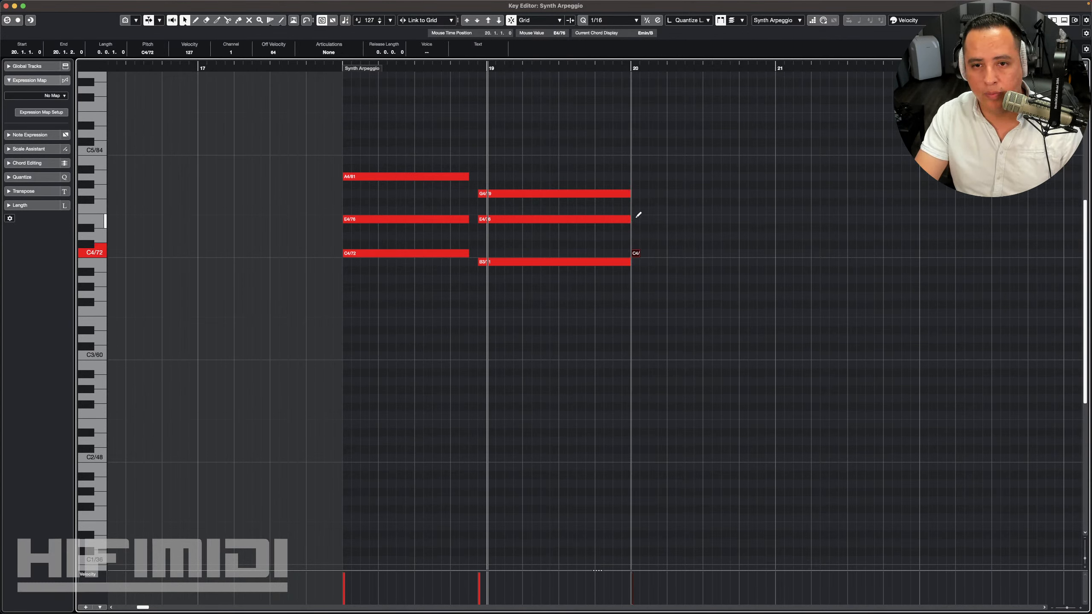
click(636, 219)
click(636, 210)
click(636, 176)
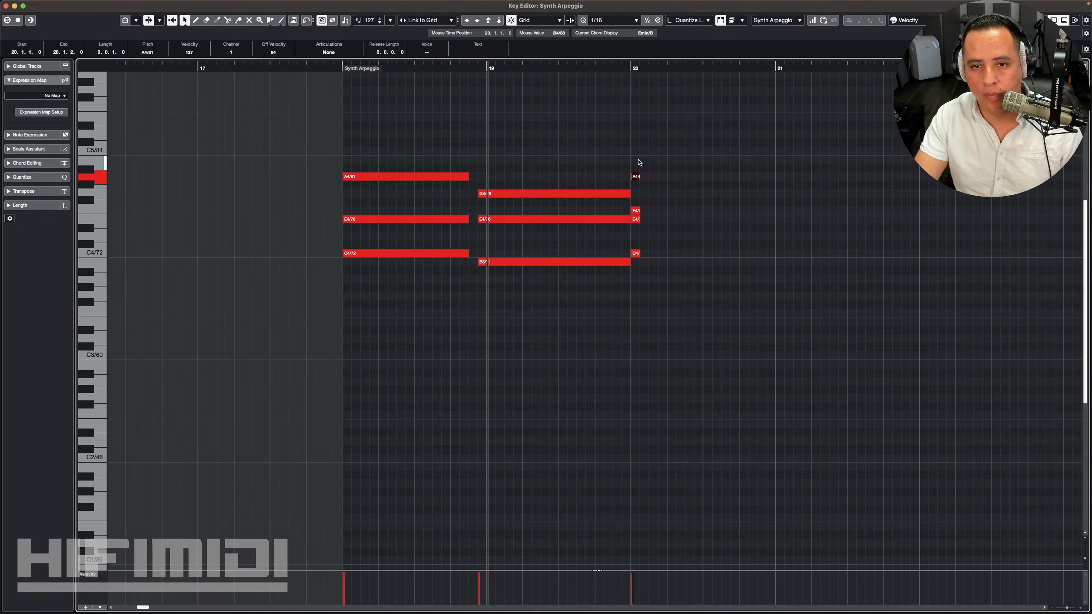
drag(638, 162, 750, 252)
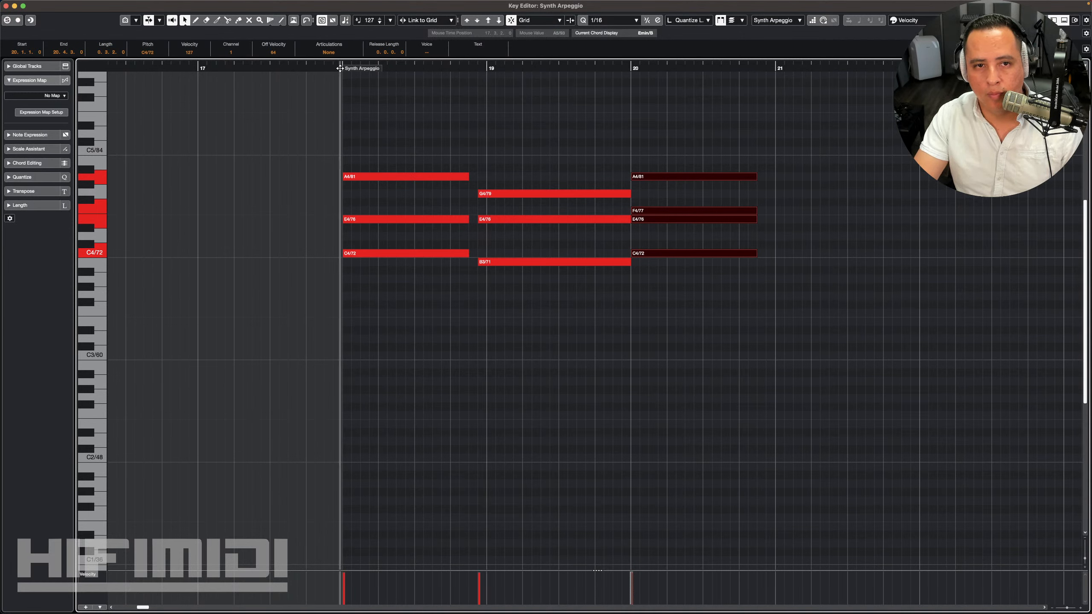
Step: Play back the chords and extend the start of the B3, E4 and G4 chord back to 18.4.3
key(space)
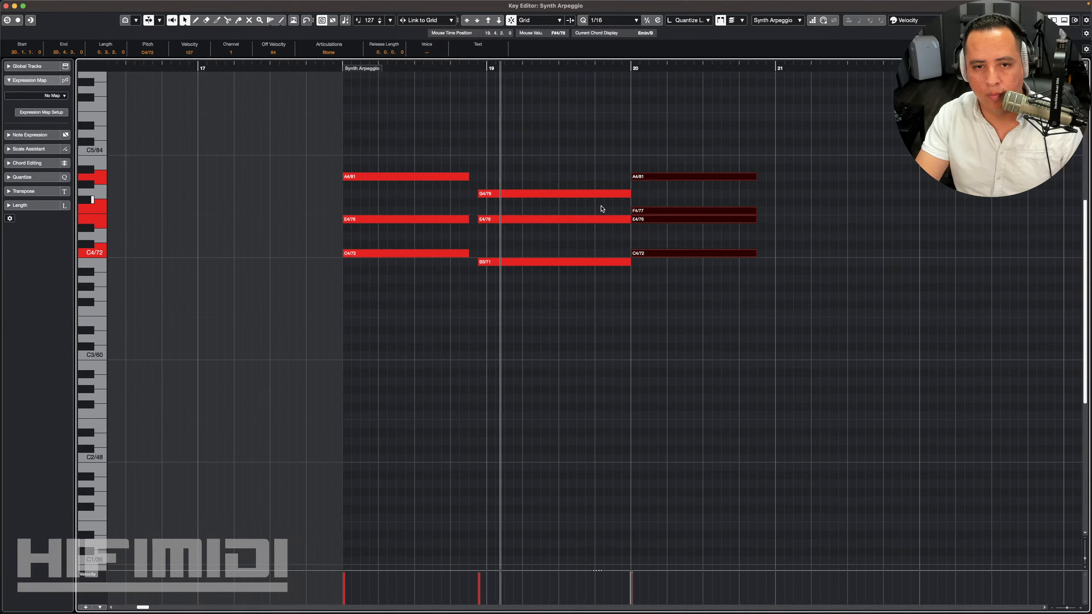
key(space)
drag(515, 182, 470, 264)
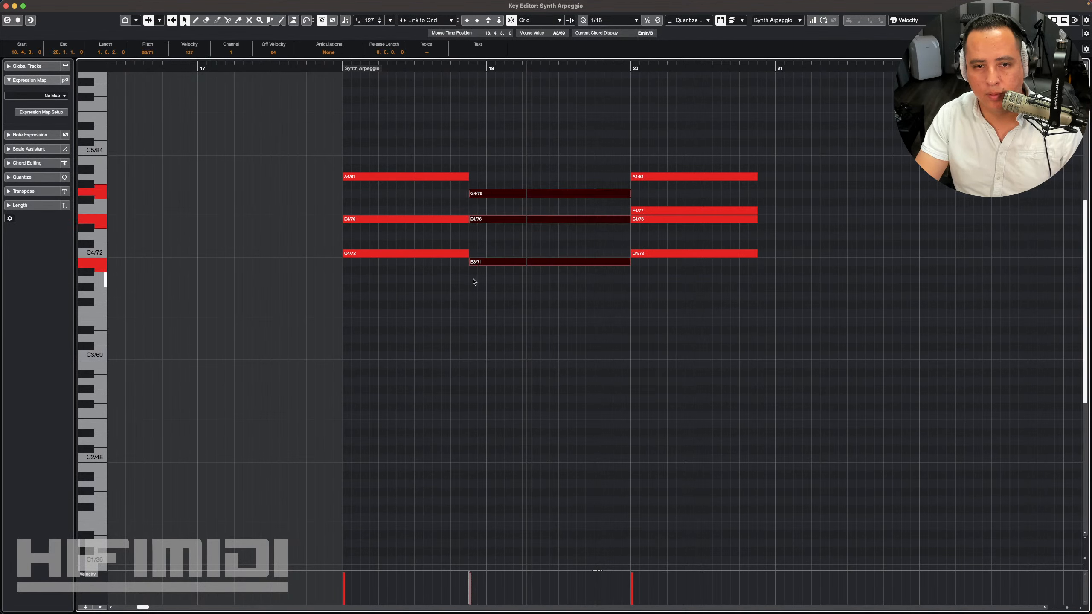
click(474, 282)
key(space)
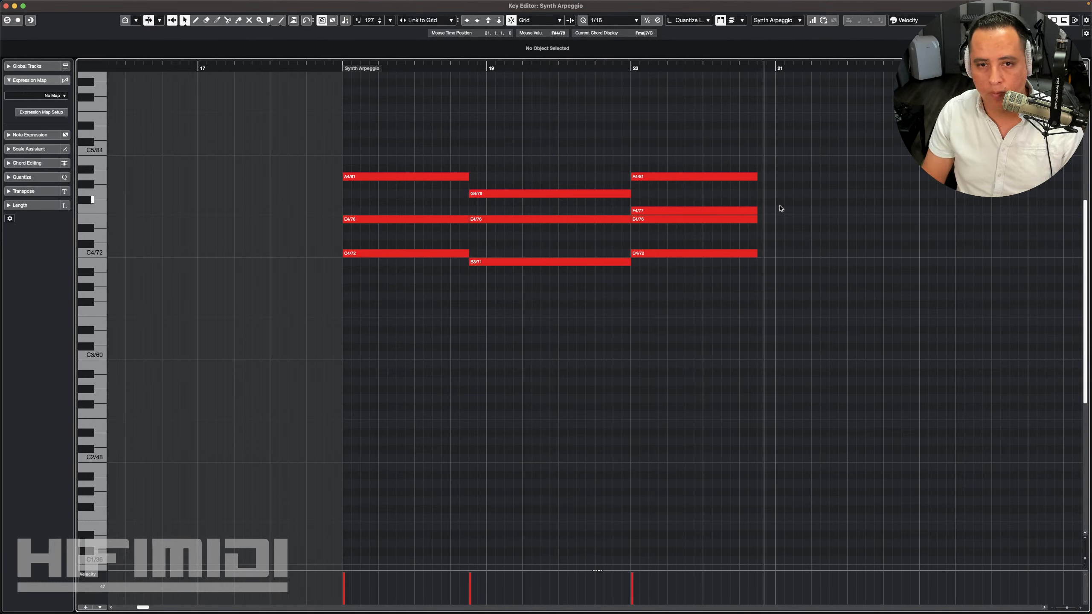
Step: Add a fourth chord of B3, D4 and G4 at 20.4.3 and extend it to bar 22
click(762, 194)
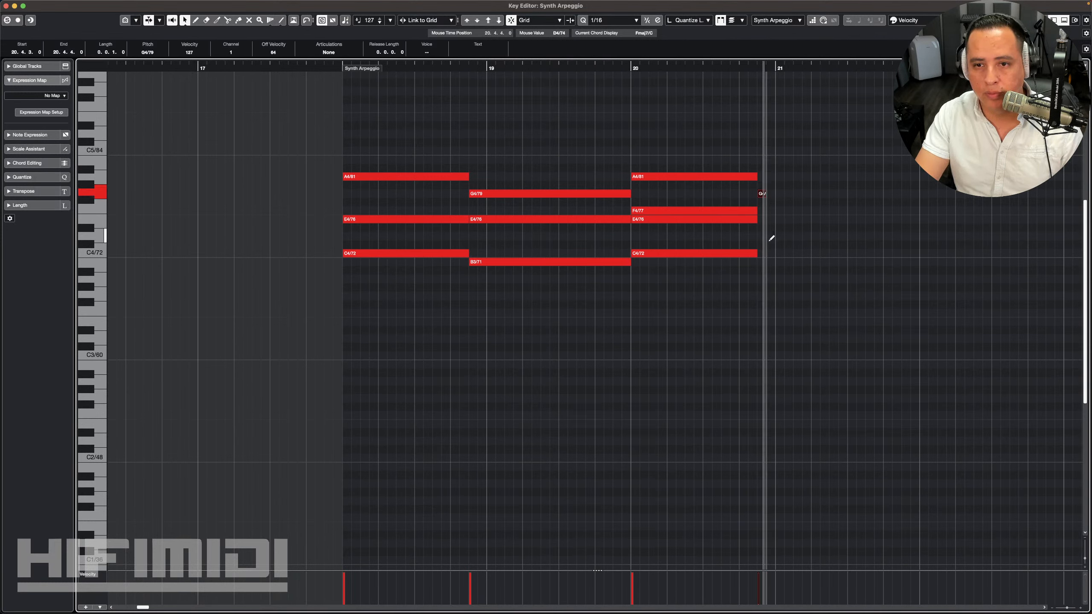
click(762, 237)
click(762, 262)
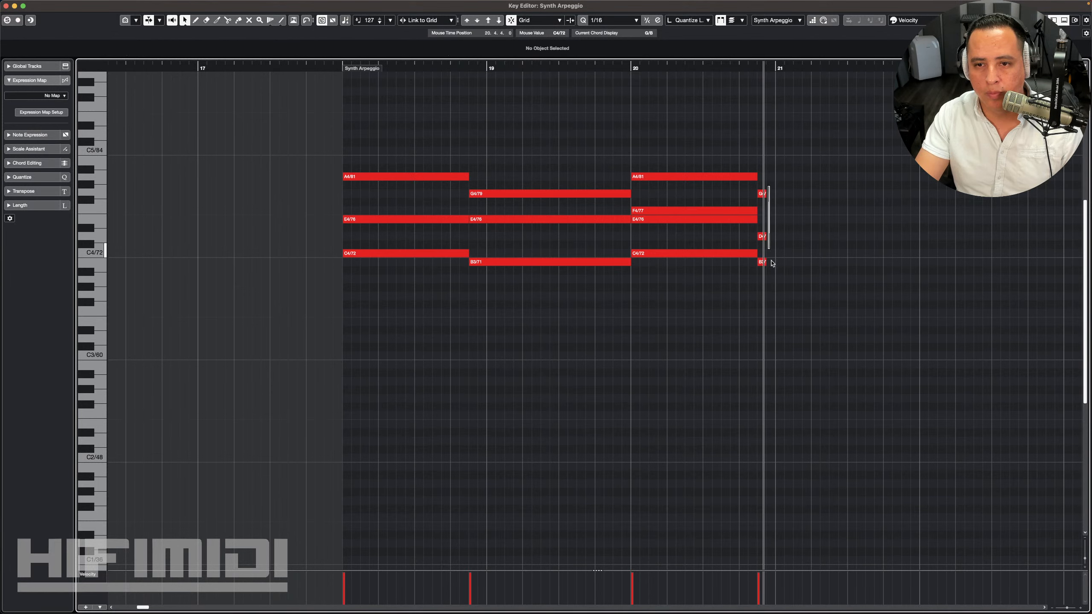
drag(769, 272, 912, 261)
click(939, 245)
drag(919, 159, 915, 262)
click(894, 215)
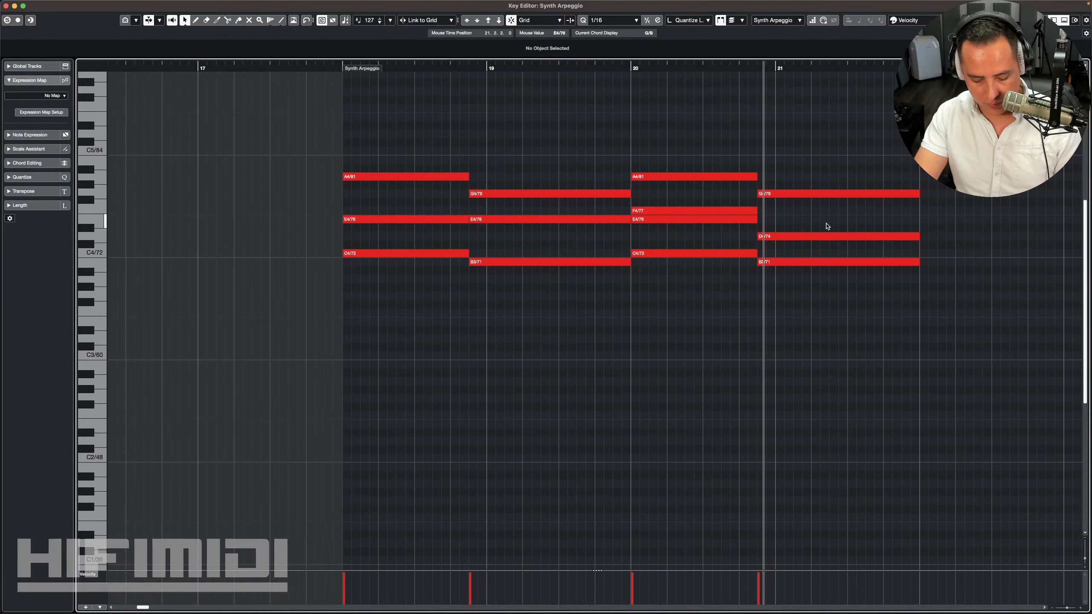
Step: Duplicate all four chords to fill bars 22 to 26 and play back the repeated progression
key(g)
key(g)
drag(744, 129, 368, 319)
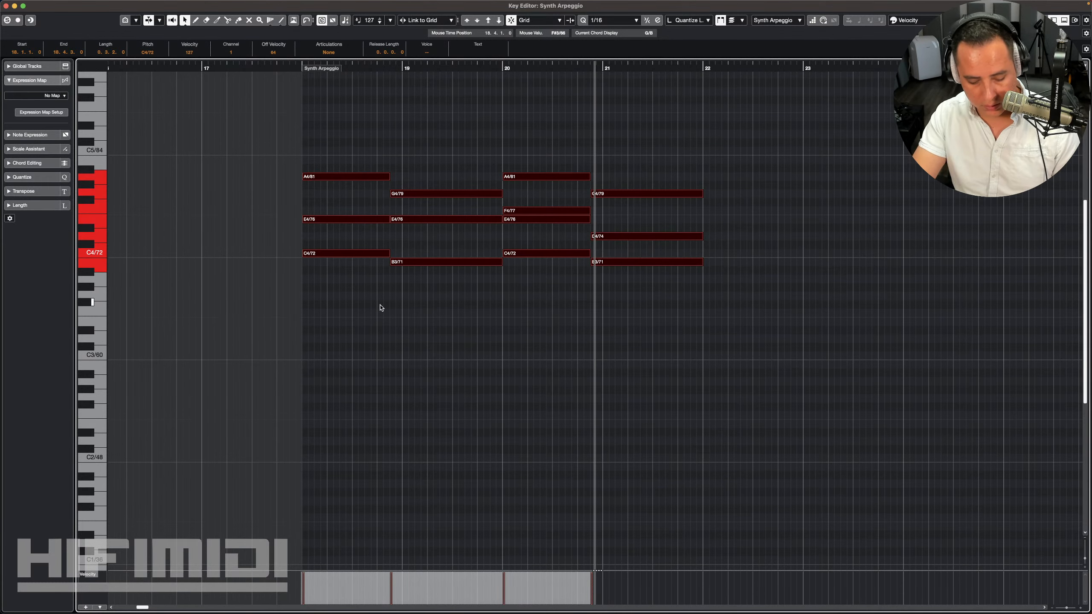
key(super+d)
click(783, 163)
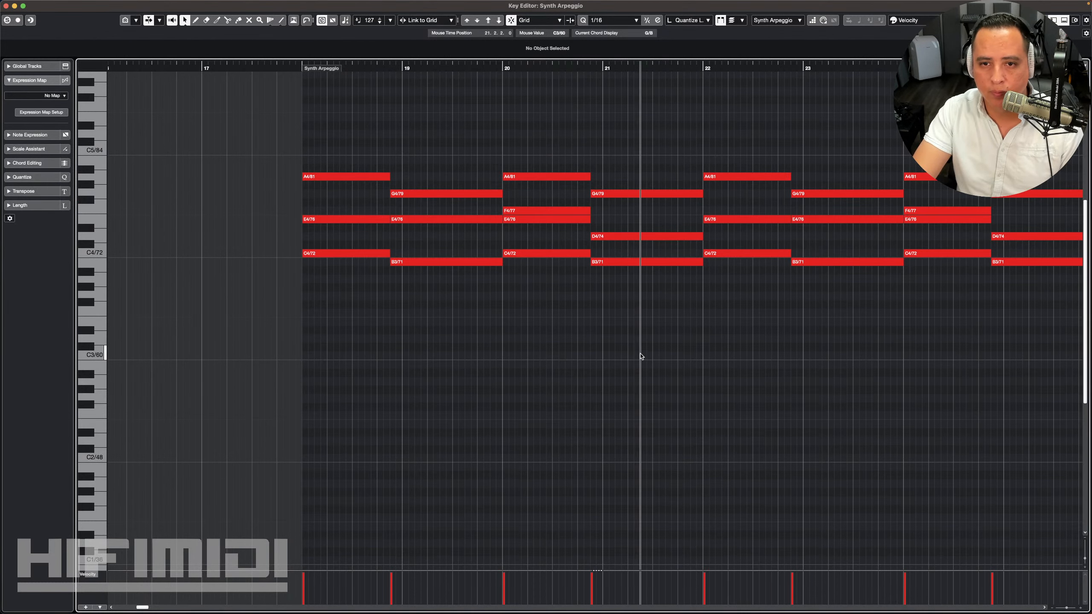
key(f)
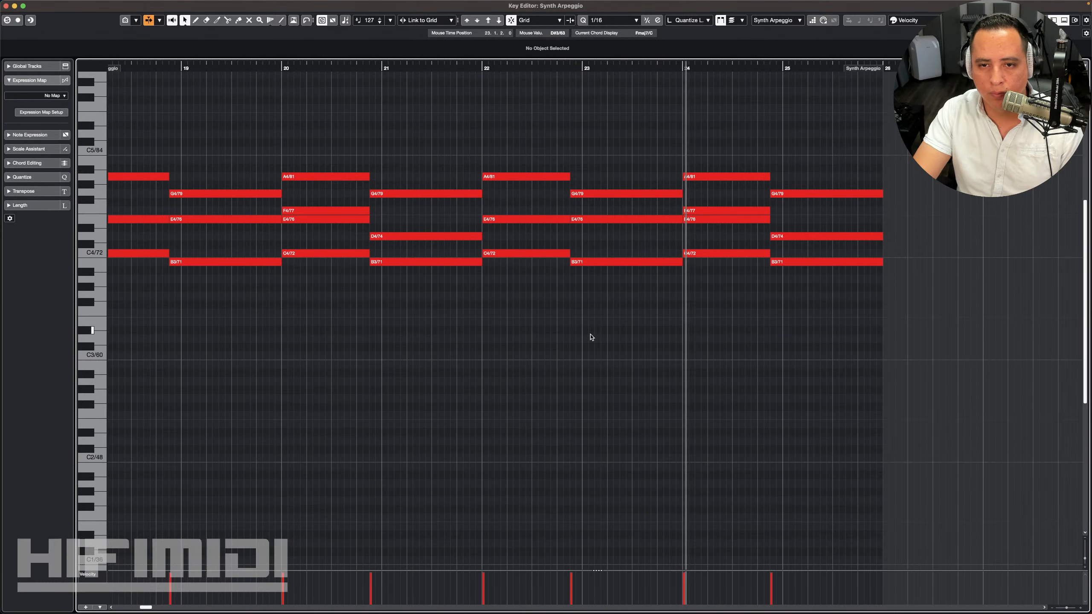
key(space)
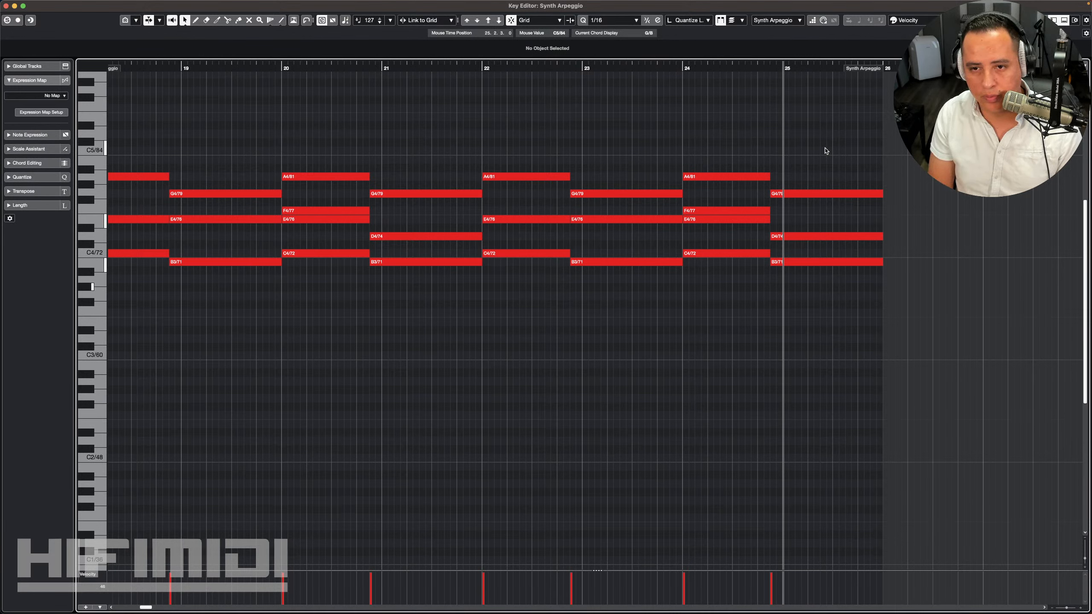
Step: Change the final chord to E major by raising its G4 to G#4 and its D4 to E4
click(804, 193)
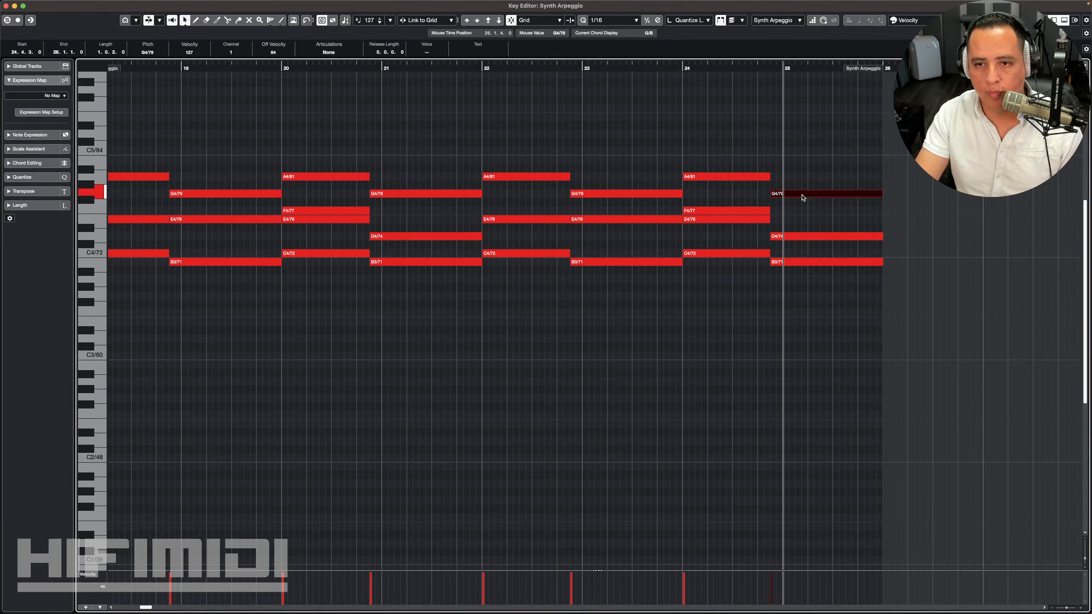
key(Down)
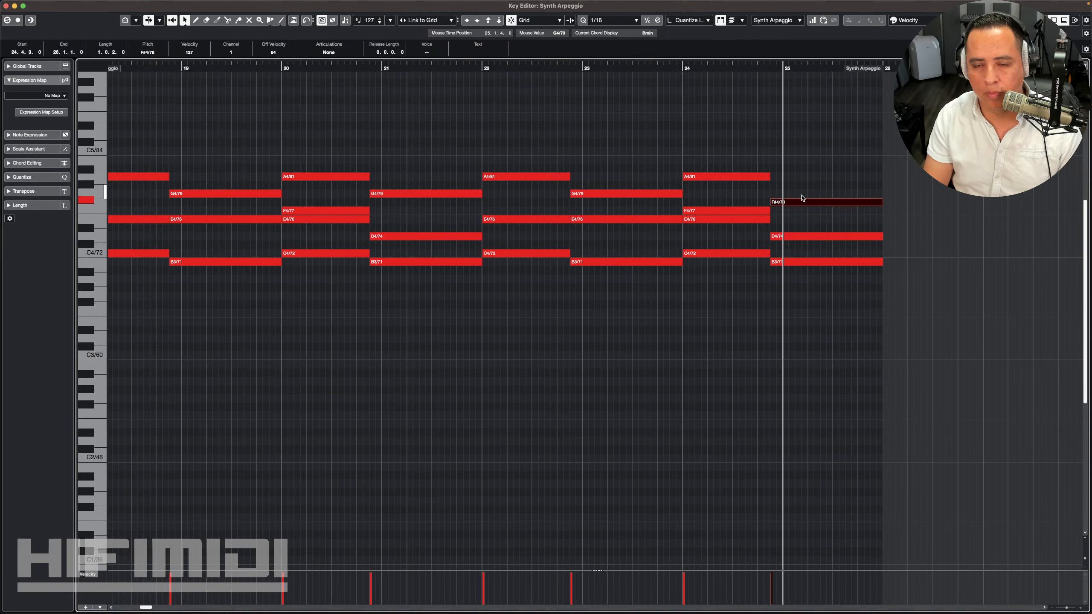
key(Up)
key(Up)
key(Right)
key(Right)
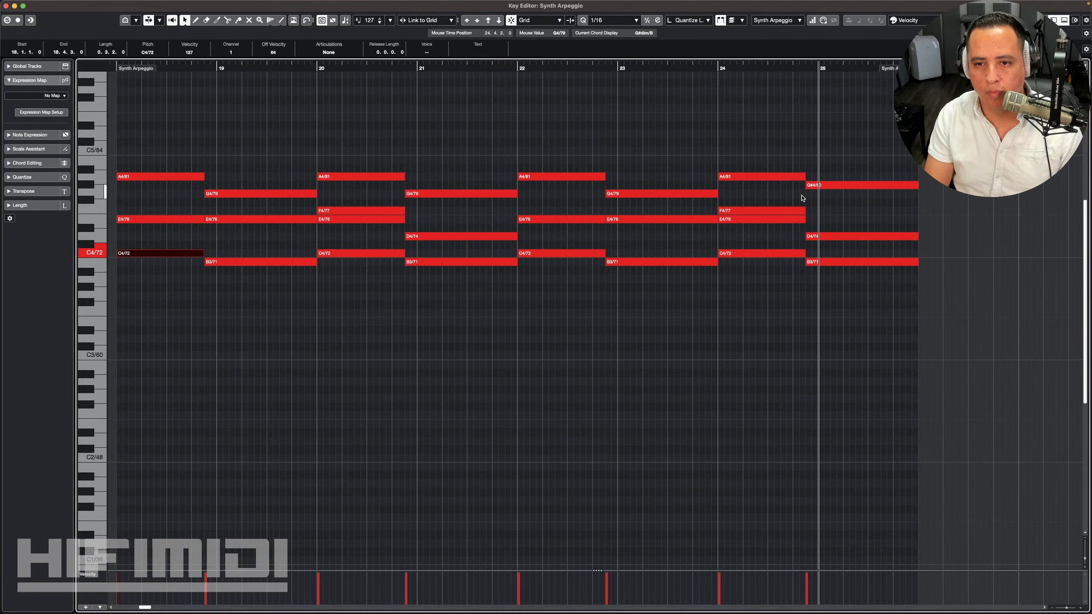
click(844, 236)
key(Up)
key(Up)
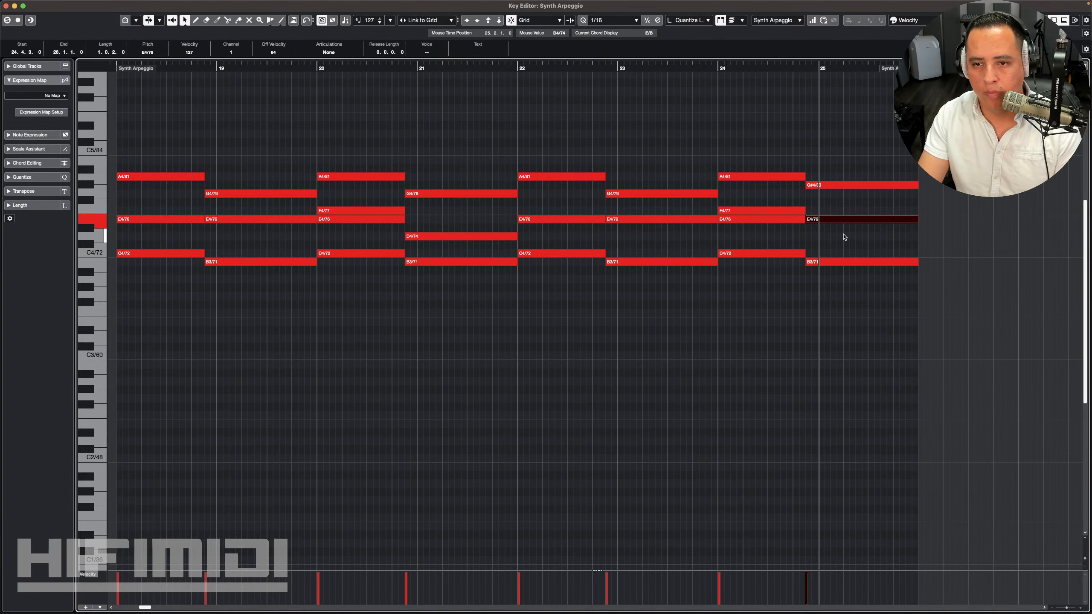
Step: Play back the arpeggio chords from the start through the final E major chord at bar 24.4.3
click(842, 260)
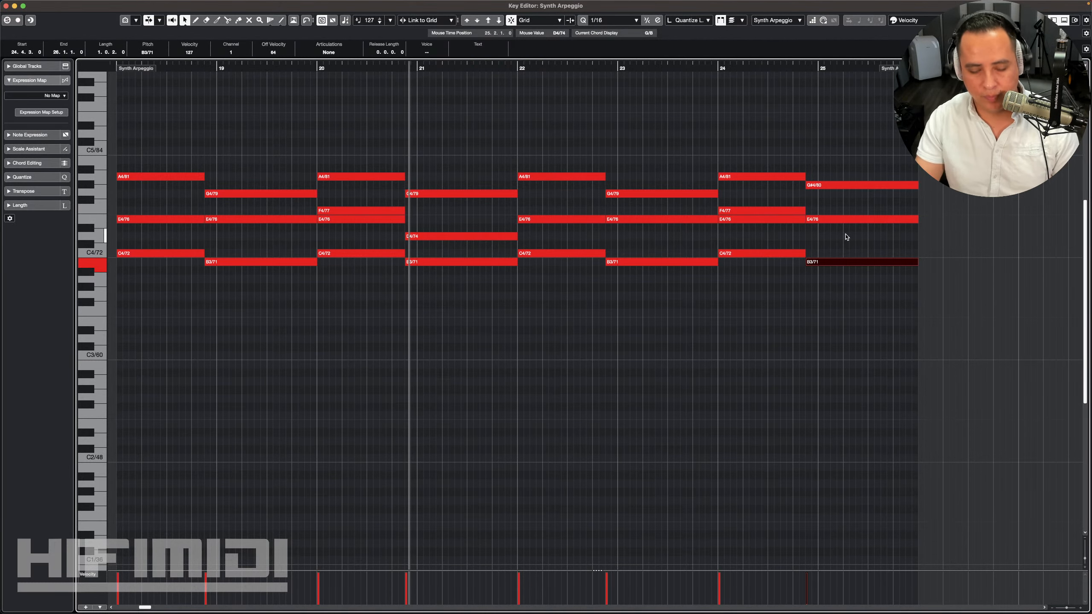
key(g)
key(g)
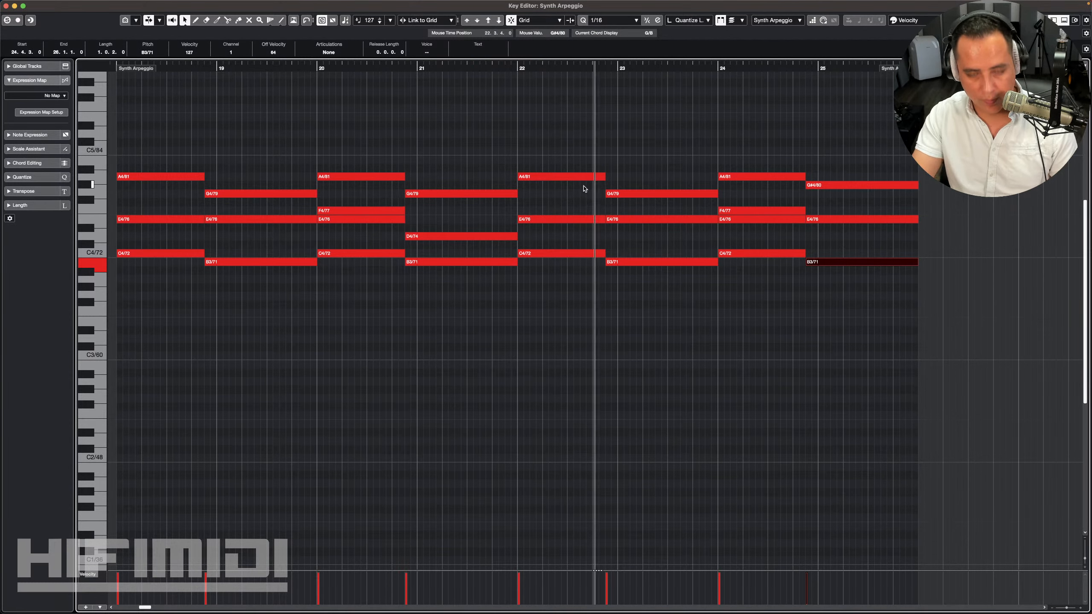
click(392, 63)
key(space)
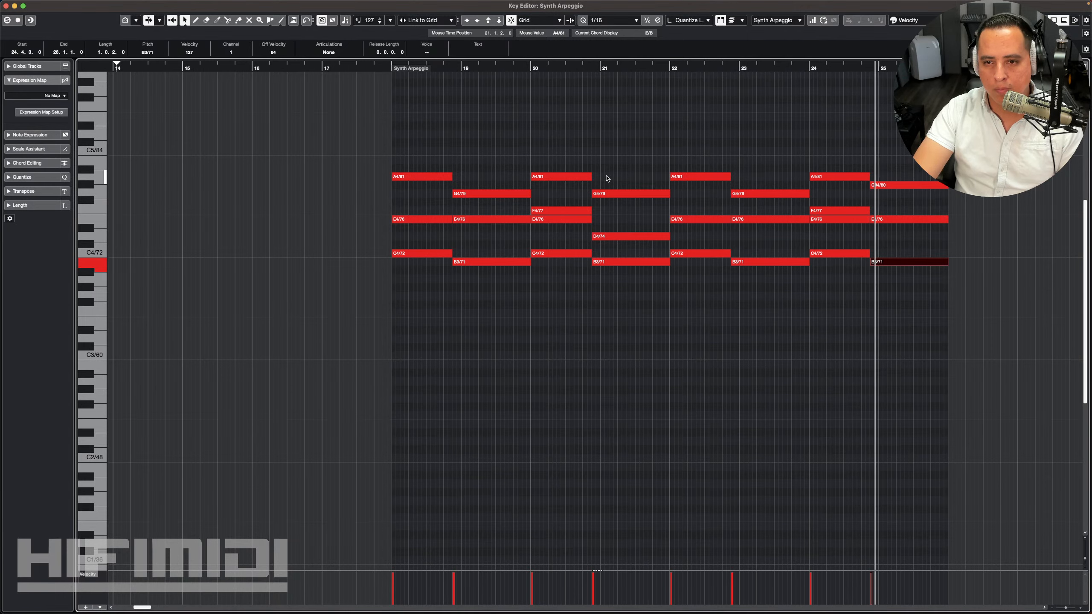
Step: Return to the full project arrangement and recolour the Synth Arpeggio track pale lavender
click(6, 6)
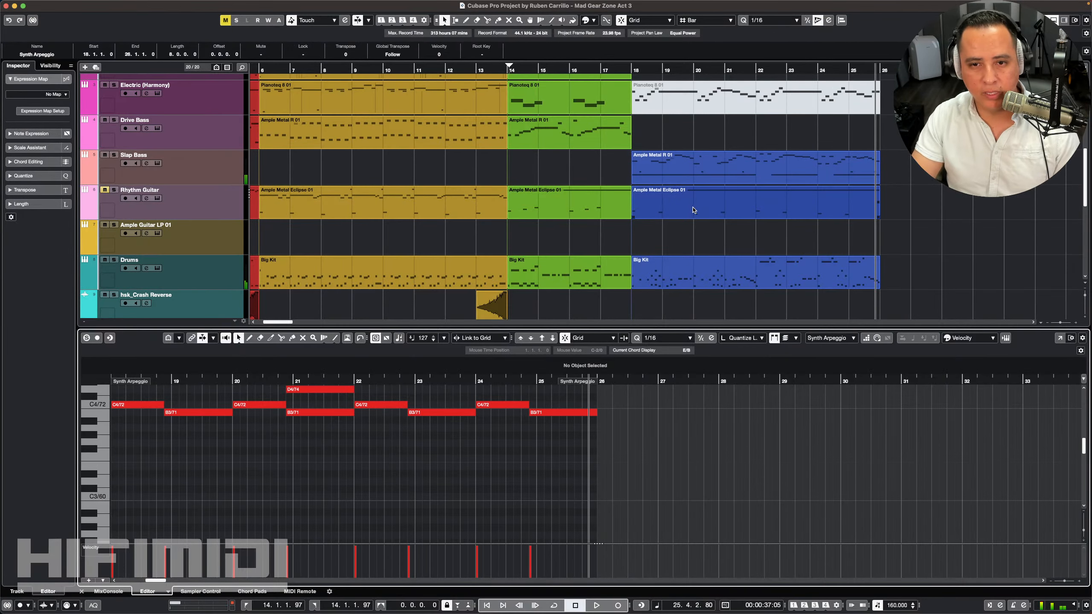
key(Return)
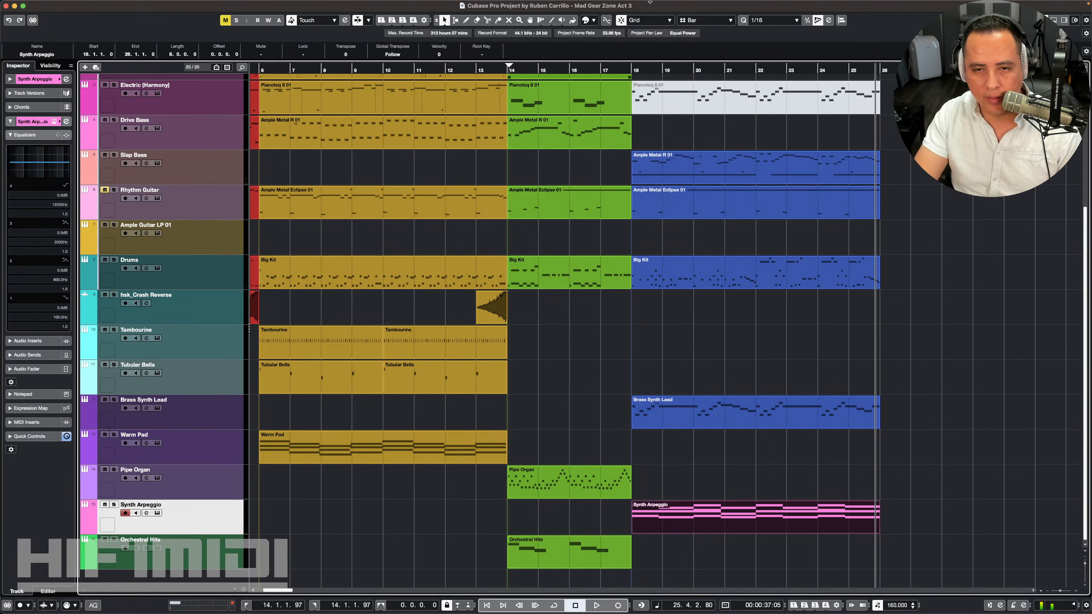
click(89, 521)
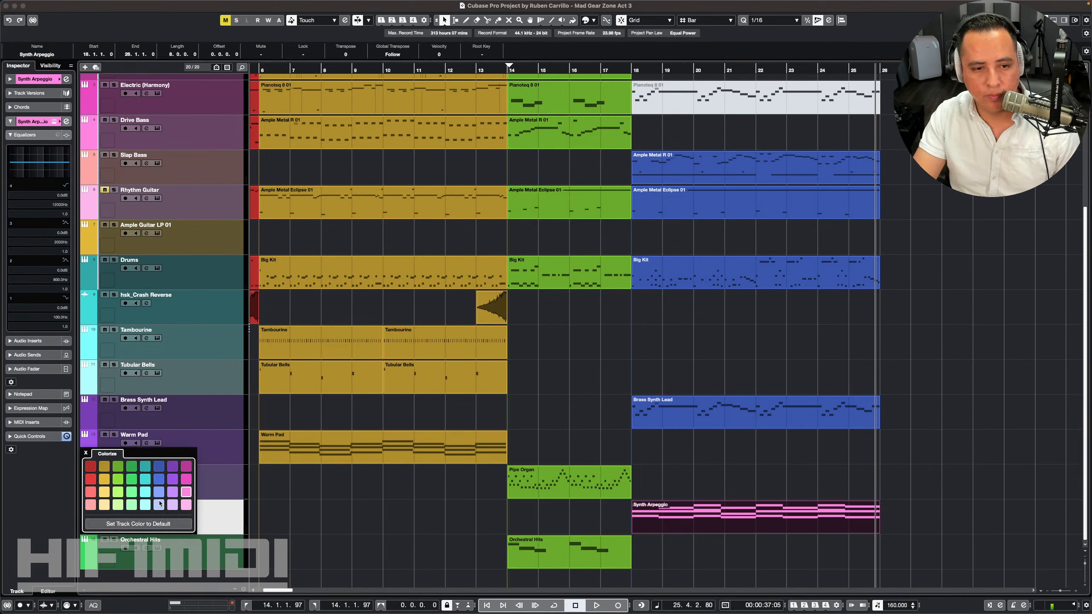
click(160, 503)
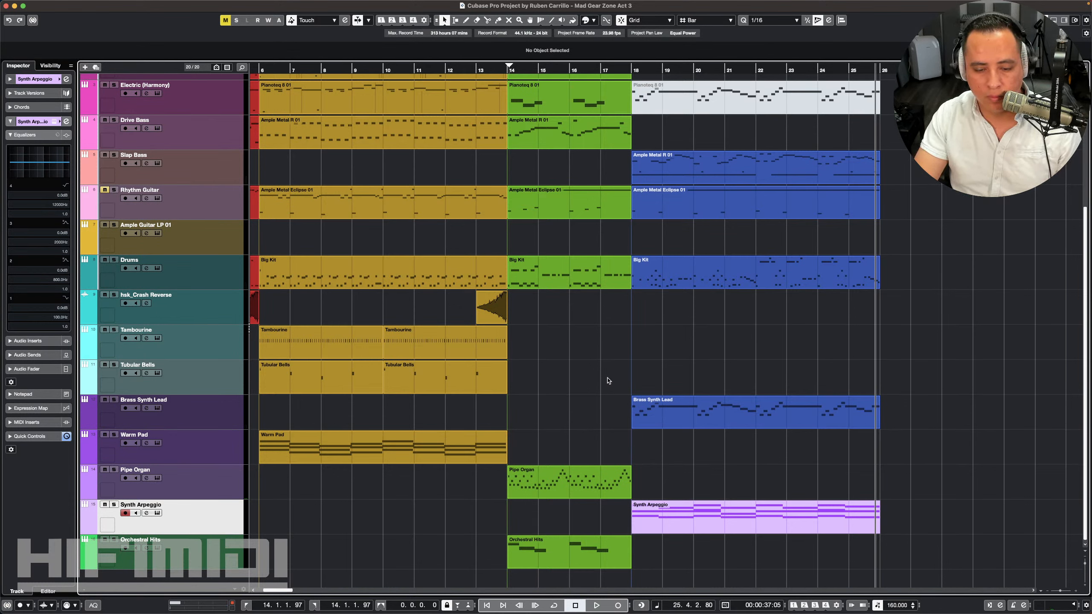
Step: Play Theme 3 from bar 18 and cut about 6.7 dB near 339 Hz on the Synth Arpeggio equalizer
click(633, 71)
key(space)
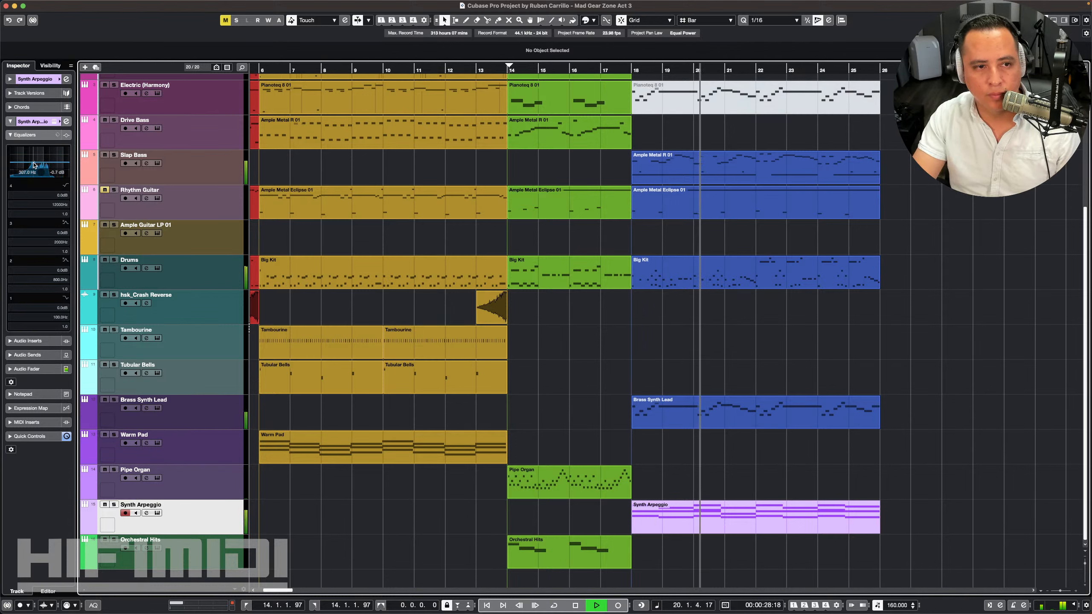
drag(41, 162, 35, 169)
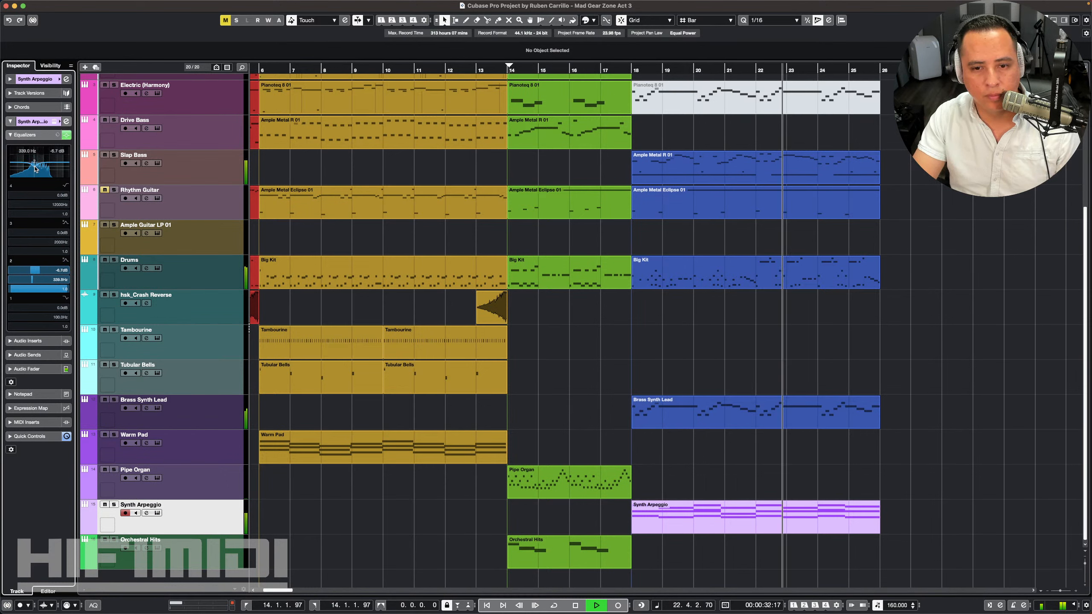
key(space)
Step: Lower the Synth Arpeggio track volume to -6.88 and play back the rest of the section to check the balance
click(34, 79)
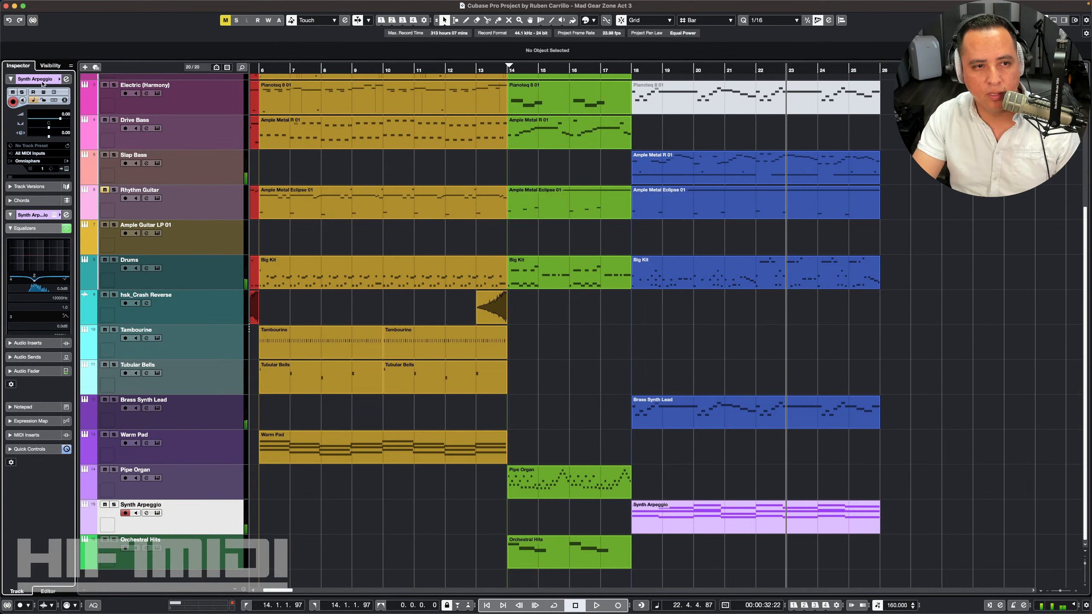
drag(59, 119, 50, 121)
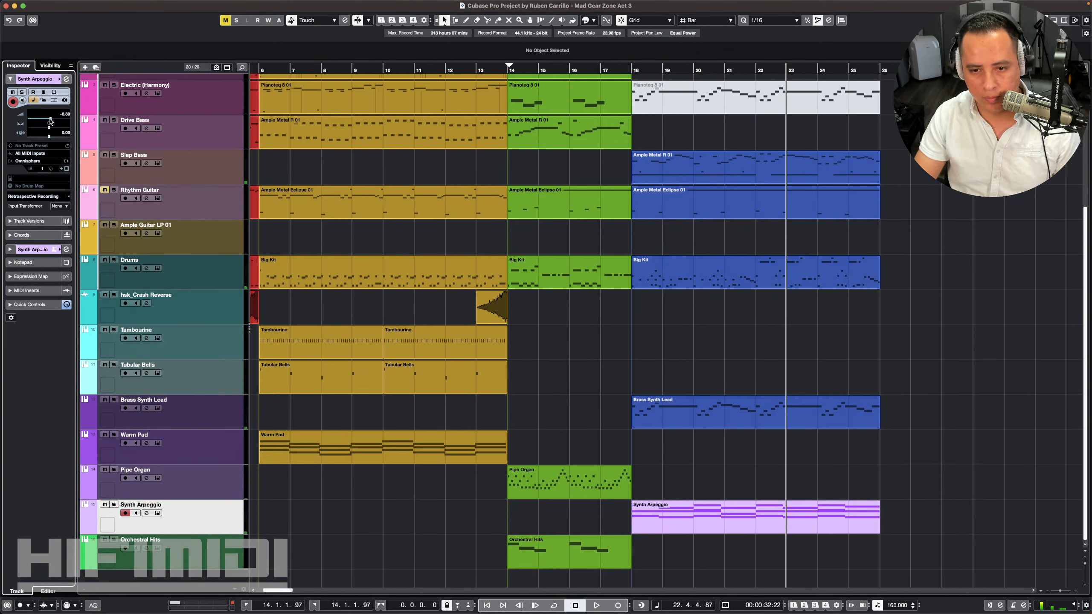
key(space)
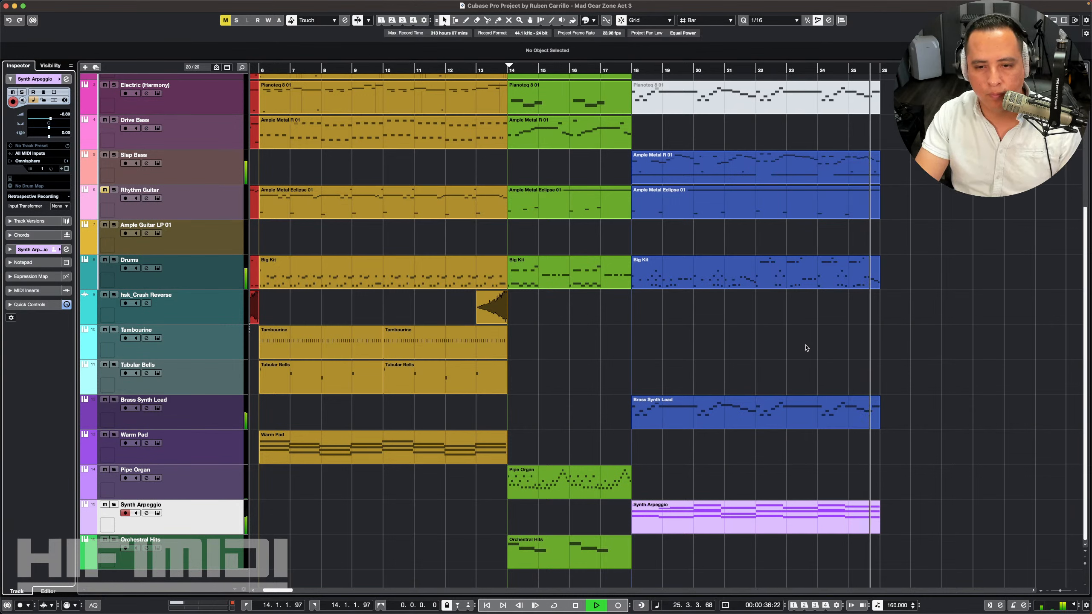
key(space)
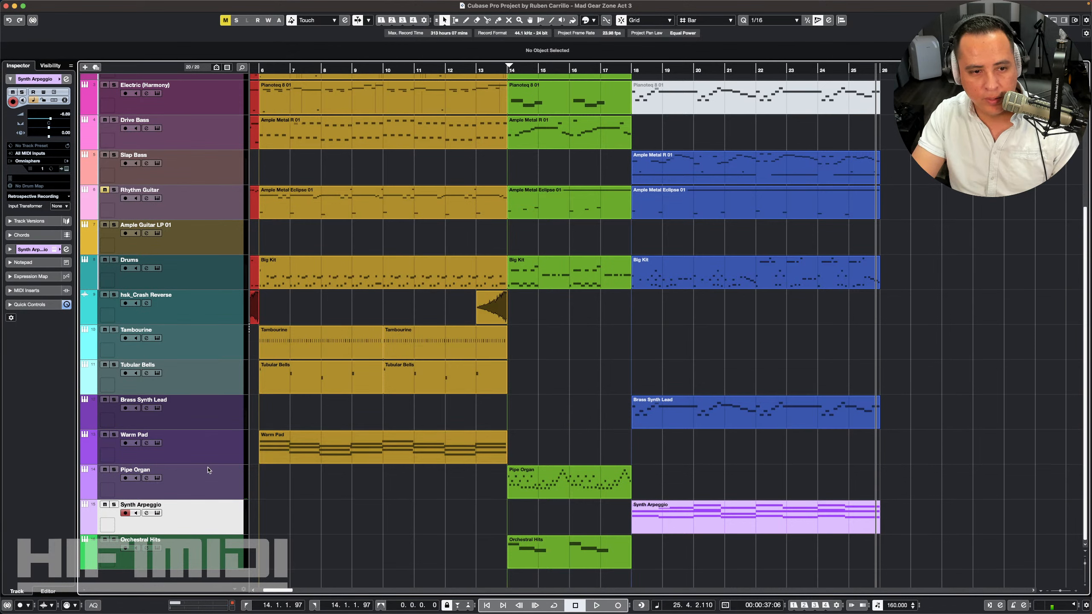
Step: Add one Omnisphere instrument track directly below Brass Synth Lead, with its output set to Stereo Out
click(216, 416)
key(t)
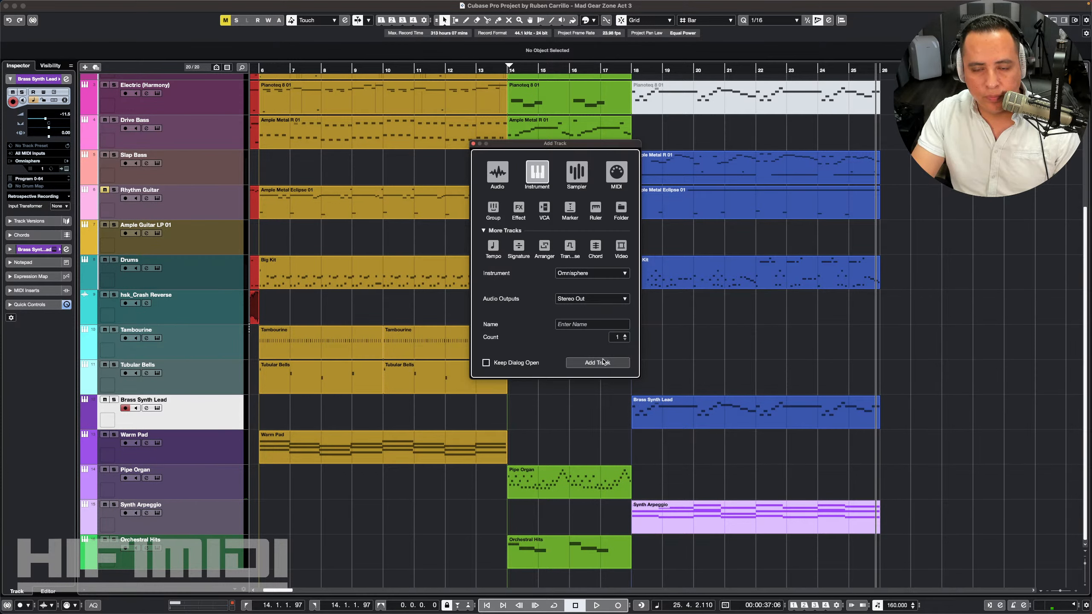
key(Return)
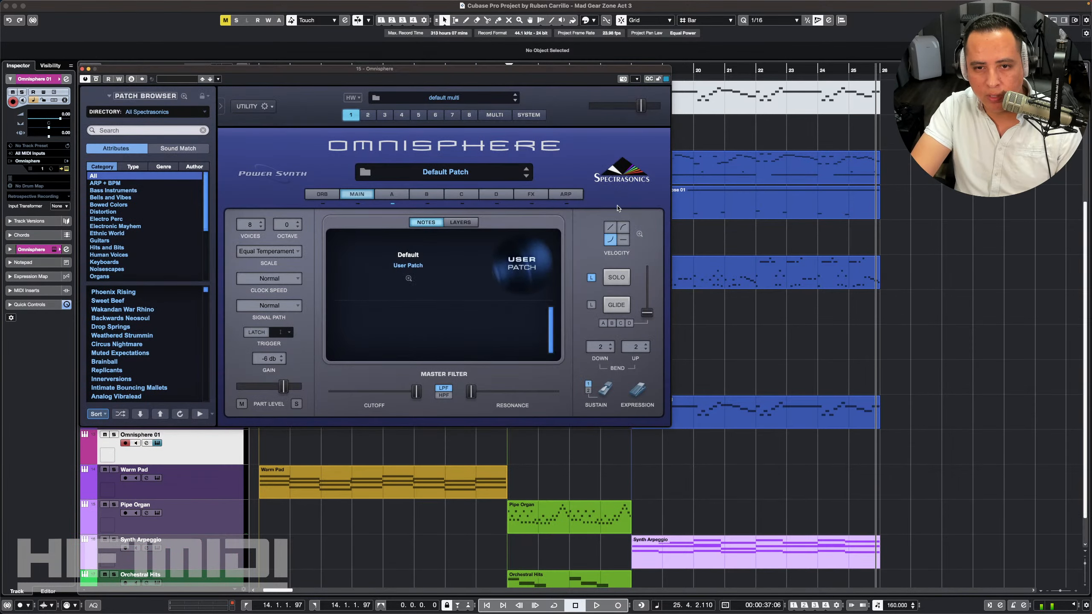
Step: Filter the new track's Omnisphere patches to the Bells and Vibes category and sort them by rating
click(484, 171)
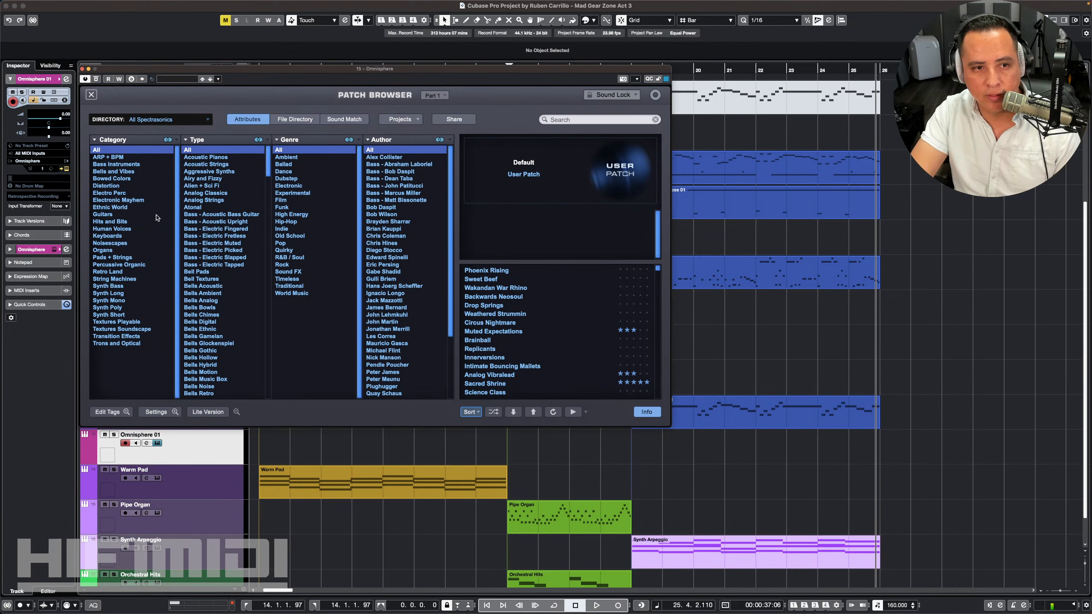
click(124, 171)
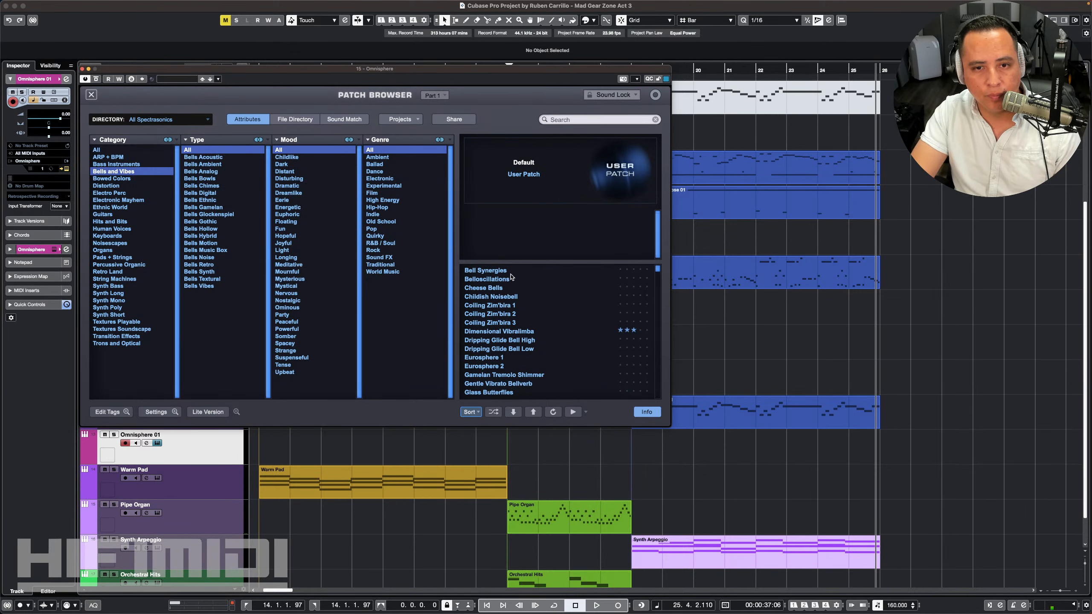
click(471, 412)
click(477, 423)
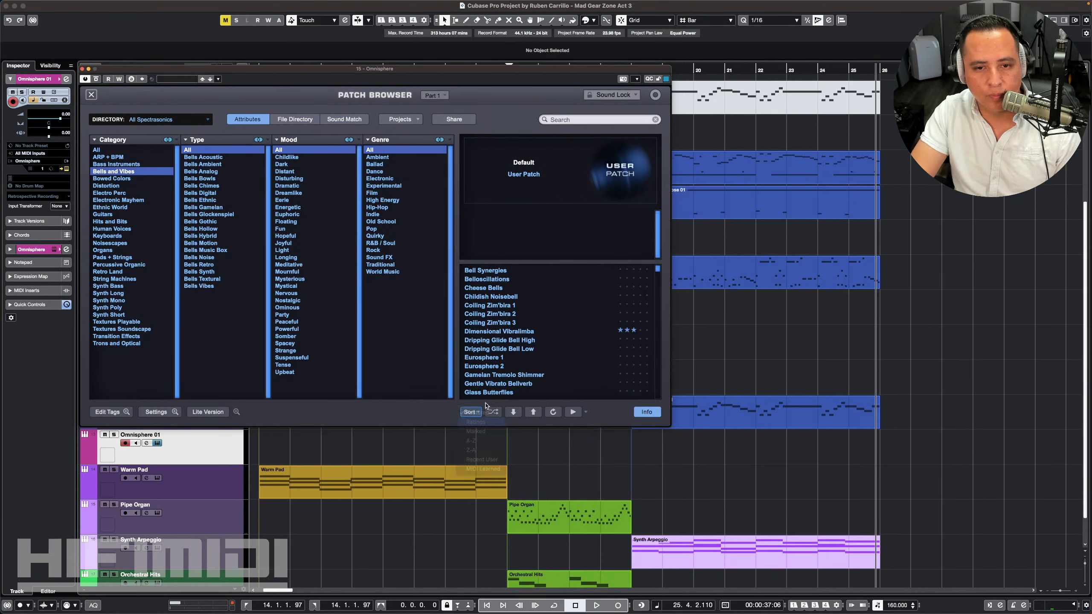
Step: Audition the top-rated Bells and Vibes patches one after another, from Briton Bells through Music Box Guitaret
click(524, 269)
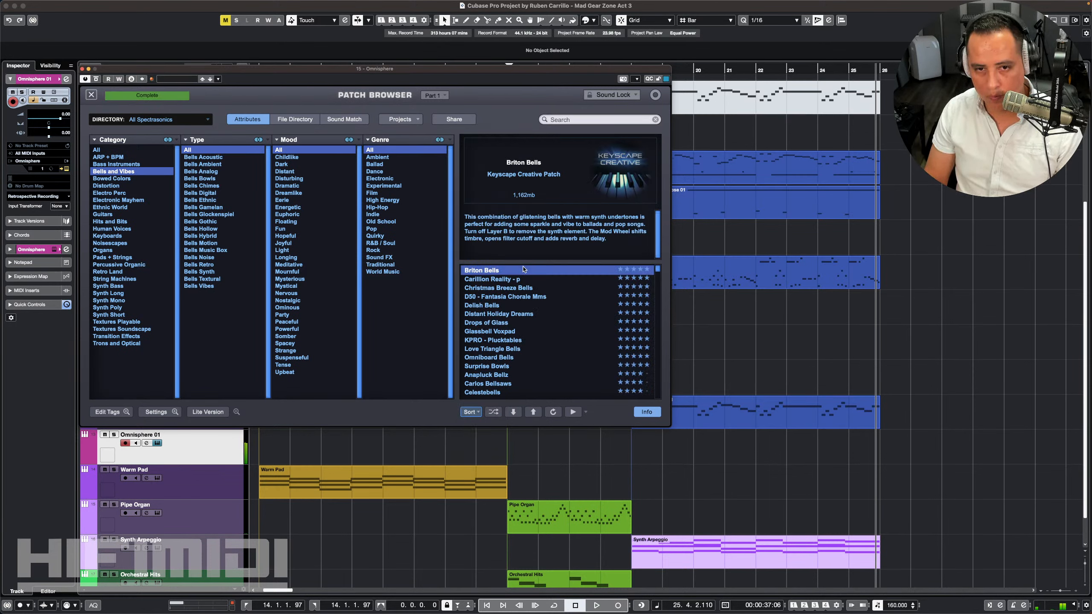
key(Down)
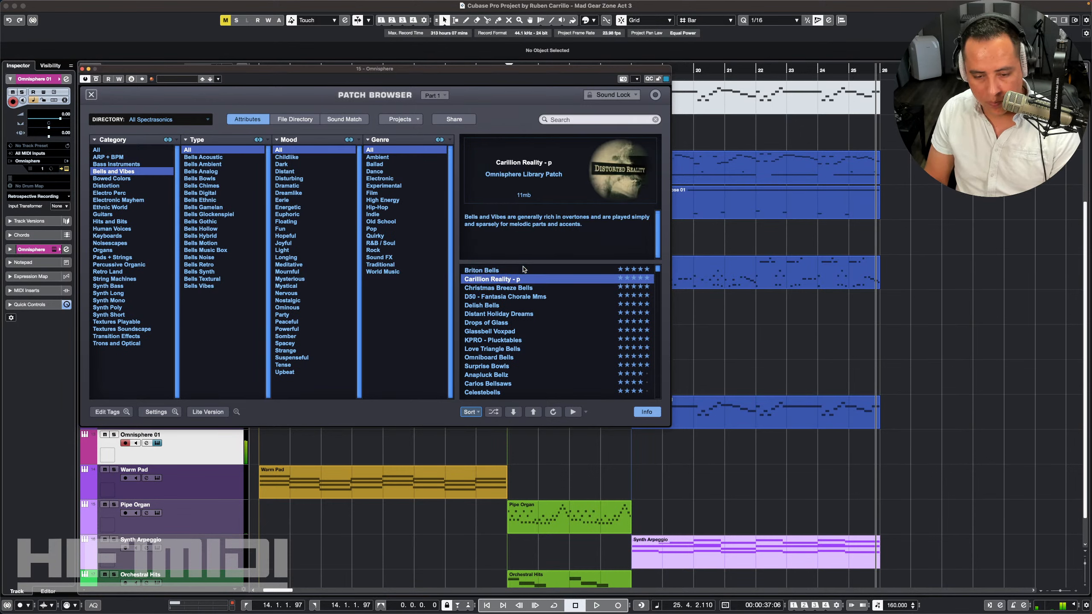
key(Down)
key(Down)
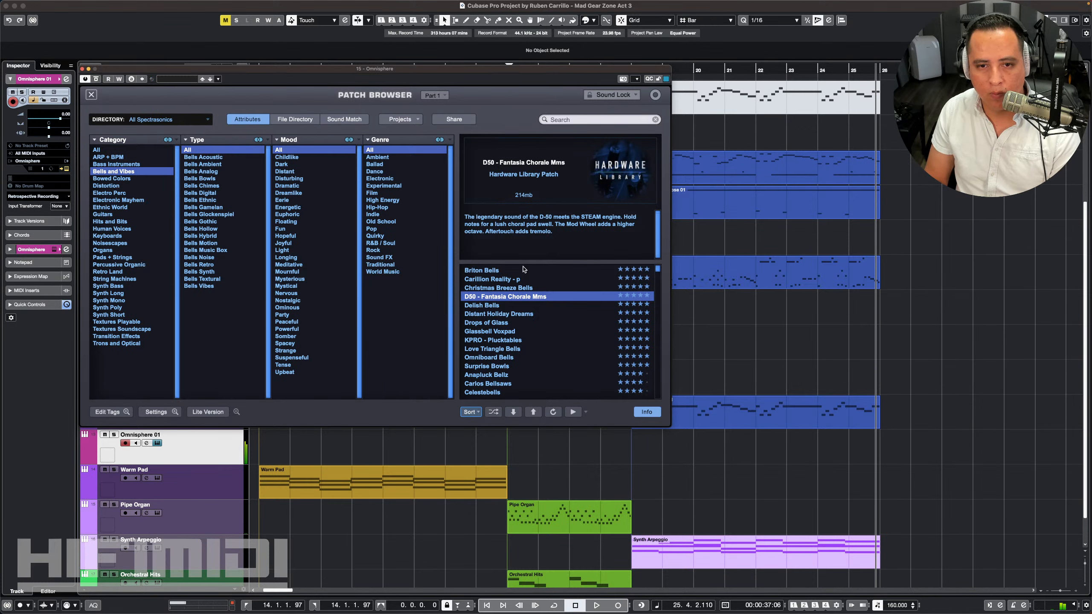
key(Down)
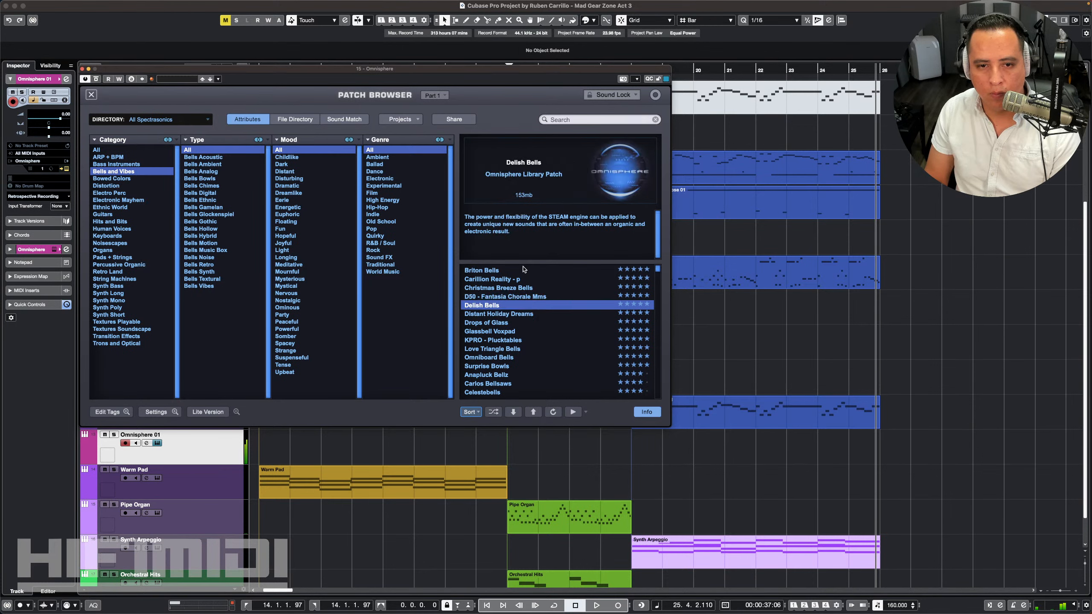
key(Down)
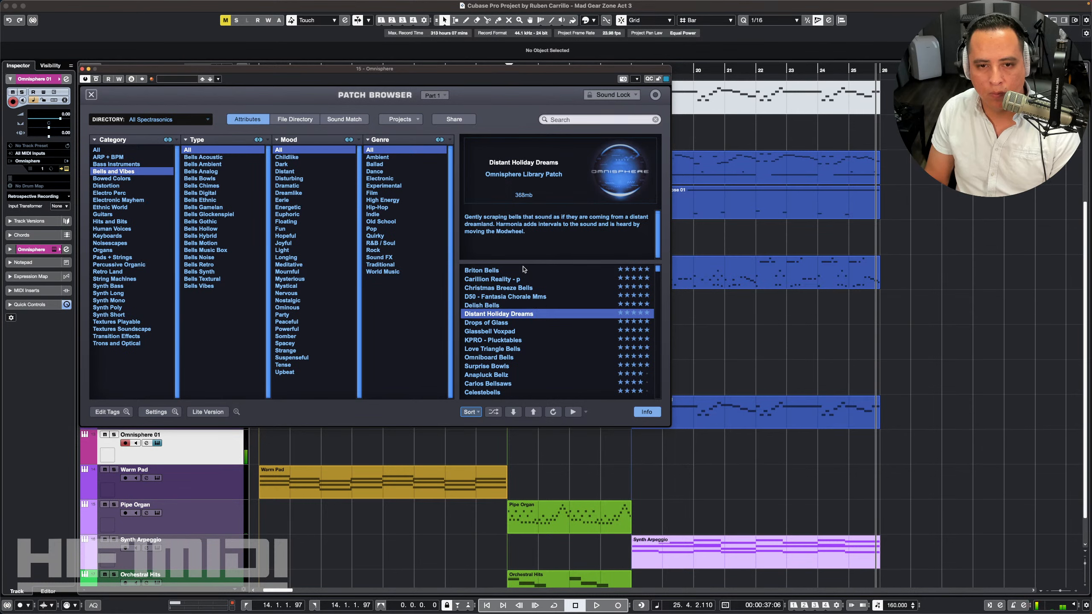
key(Down)
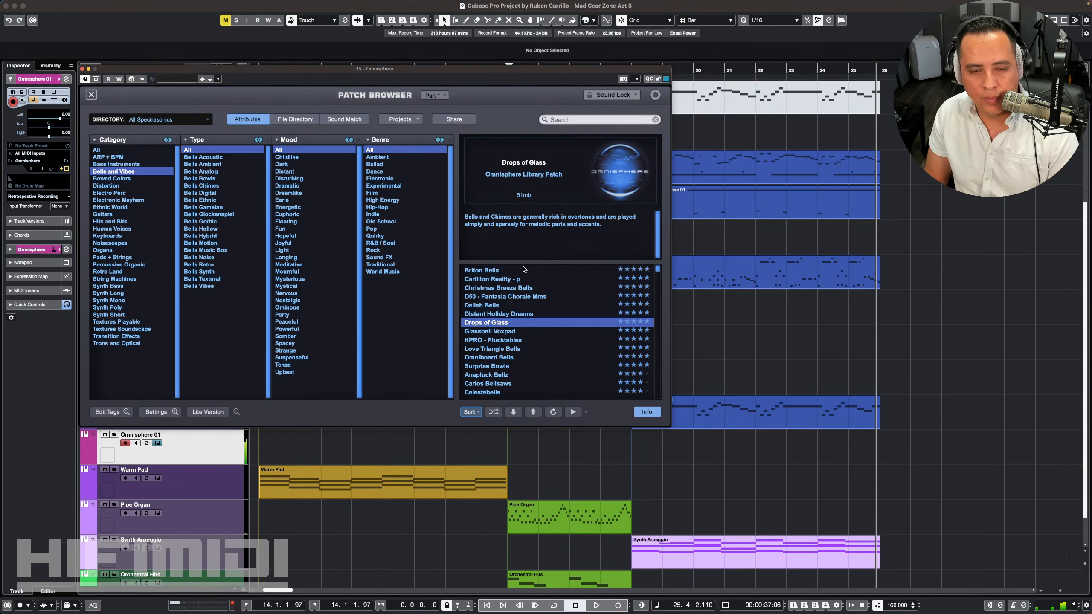
key(Down)
key(Down)
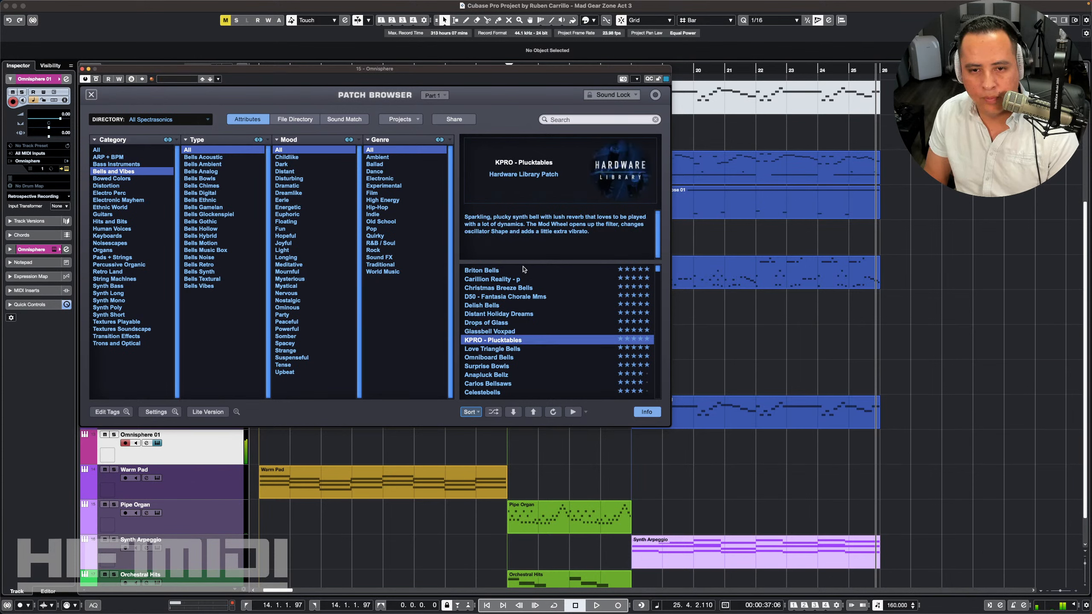
key(Down)
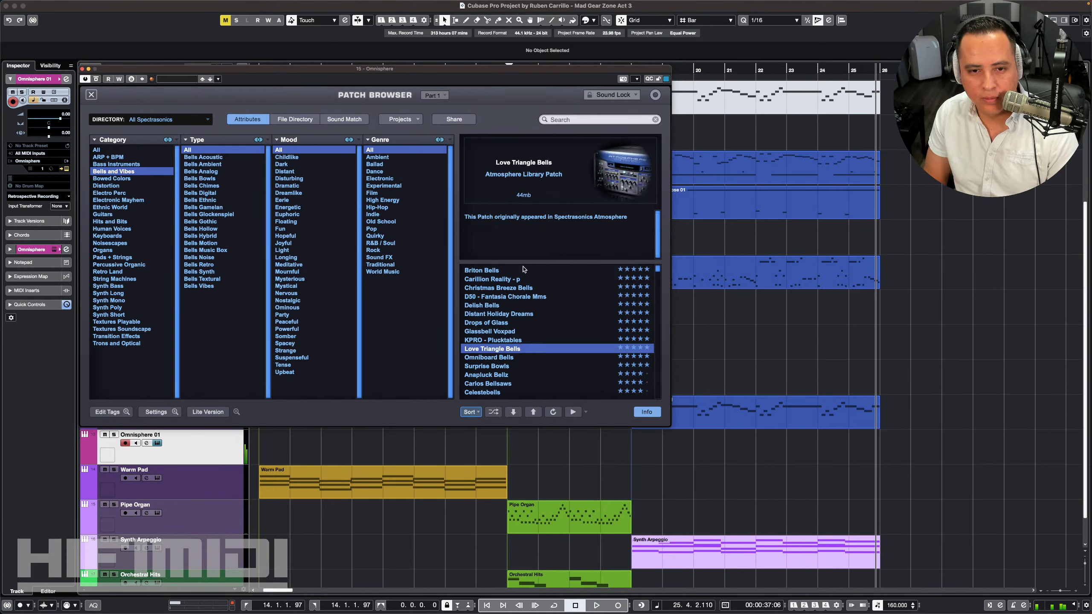
key(Down)
key(Down)
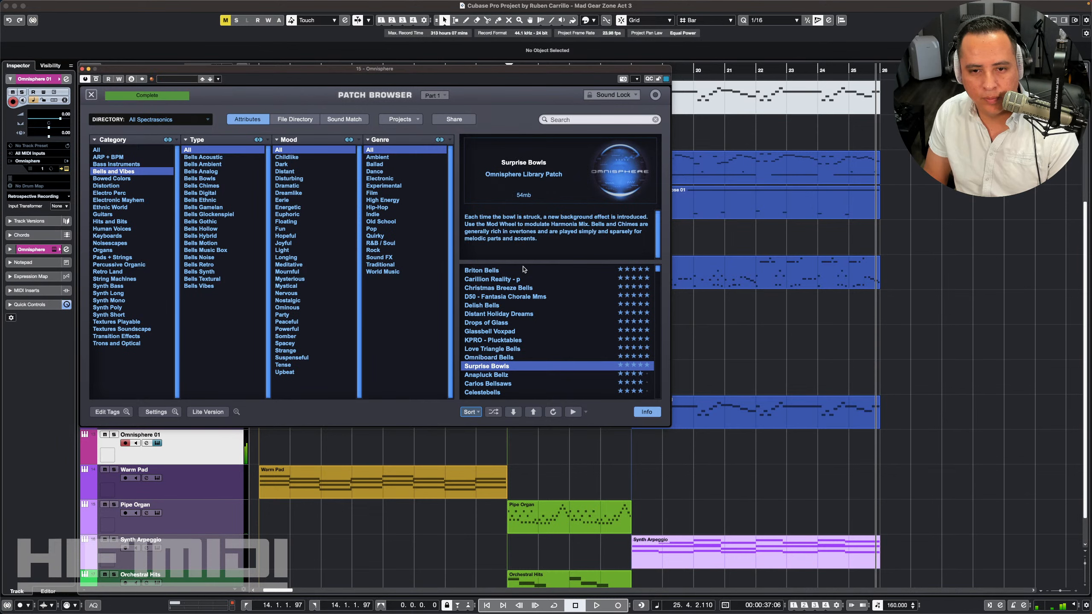
key(Down)
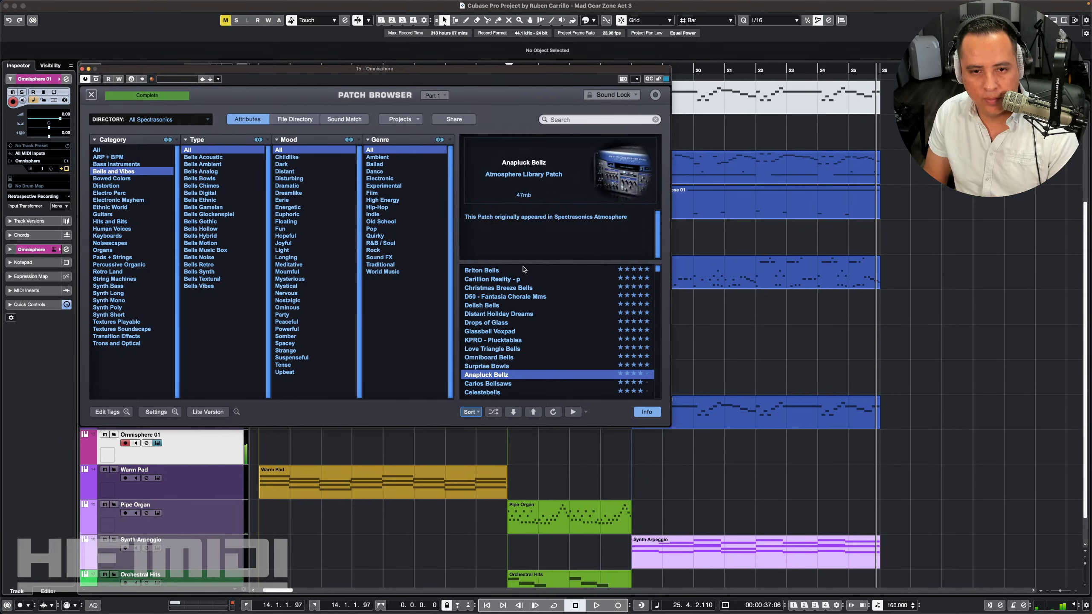
key(Down)
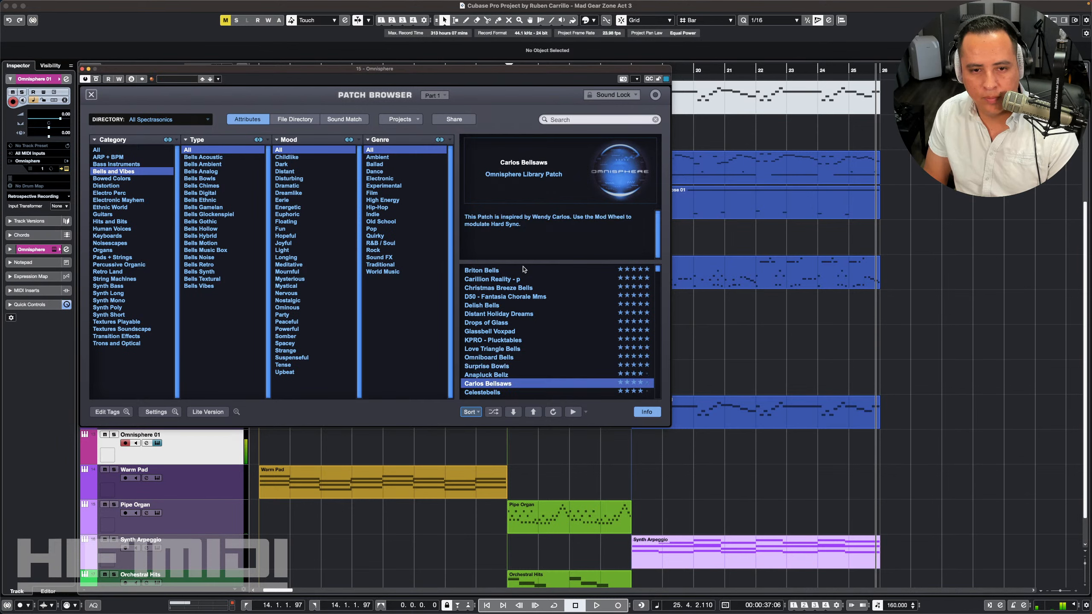
key(Down)
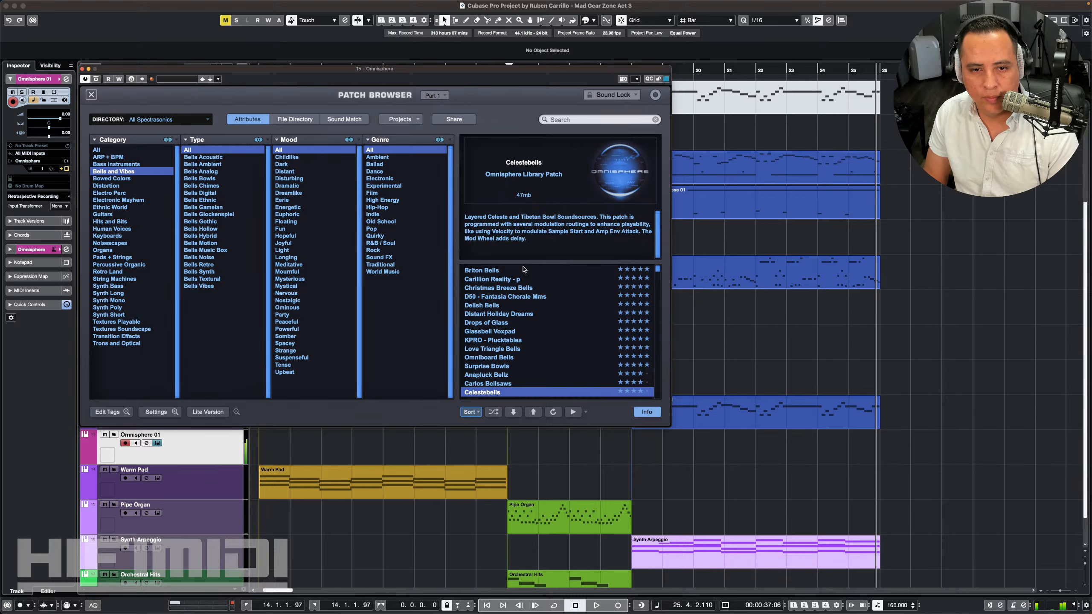
key(Down)
key(Down)
key(Down)
key(Down)
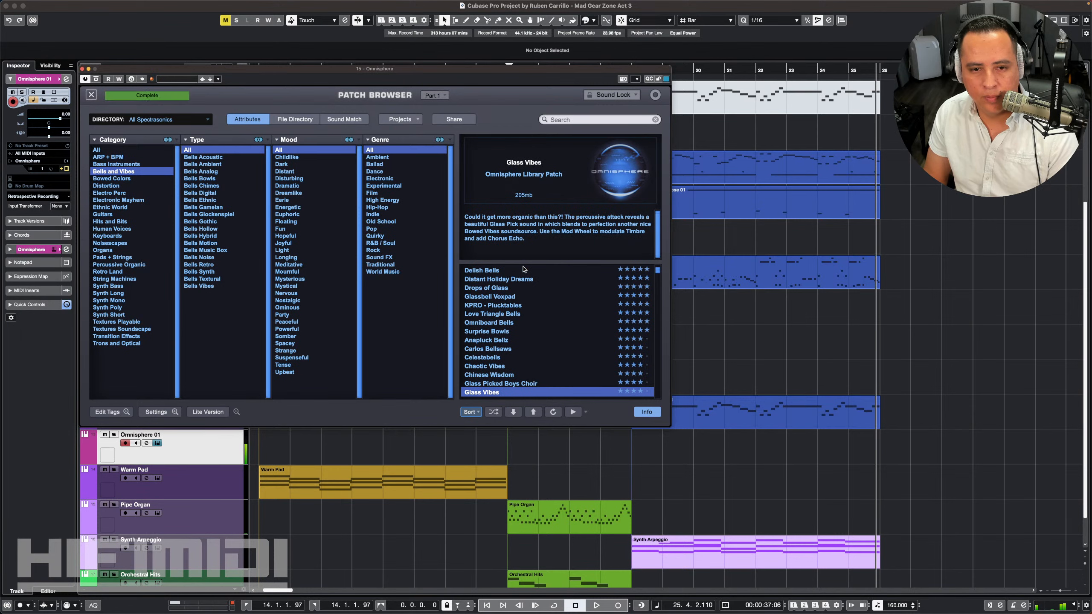
key(Down)
key(Down)
key(Down)
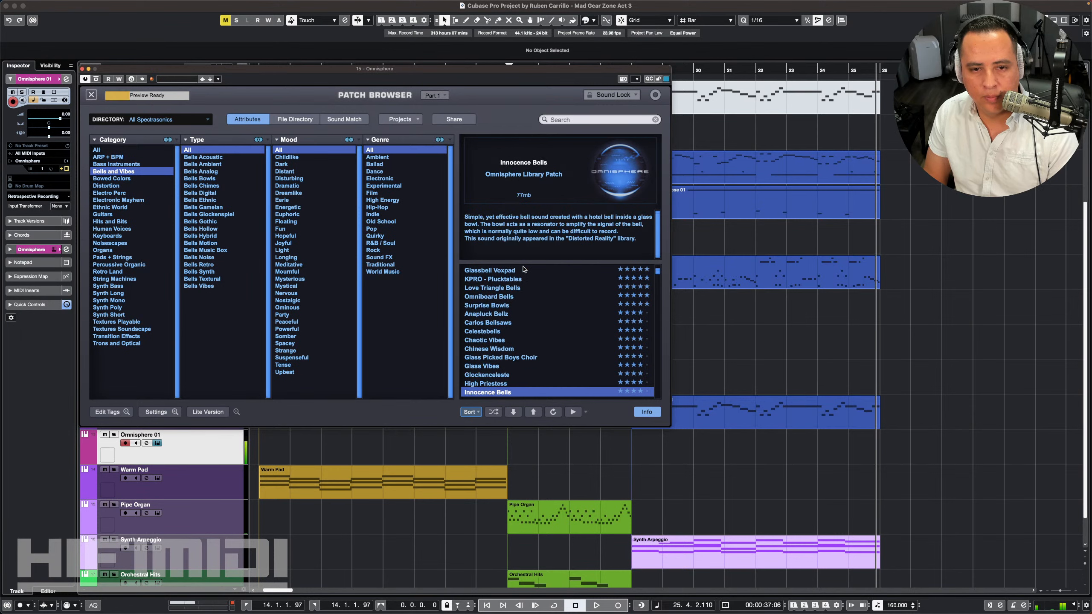
key(Down)
key(Down)
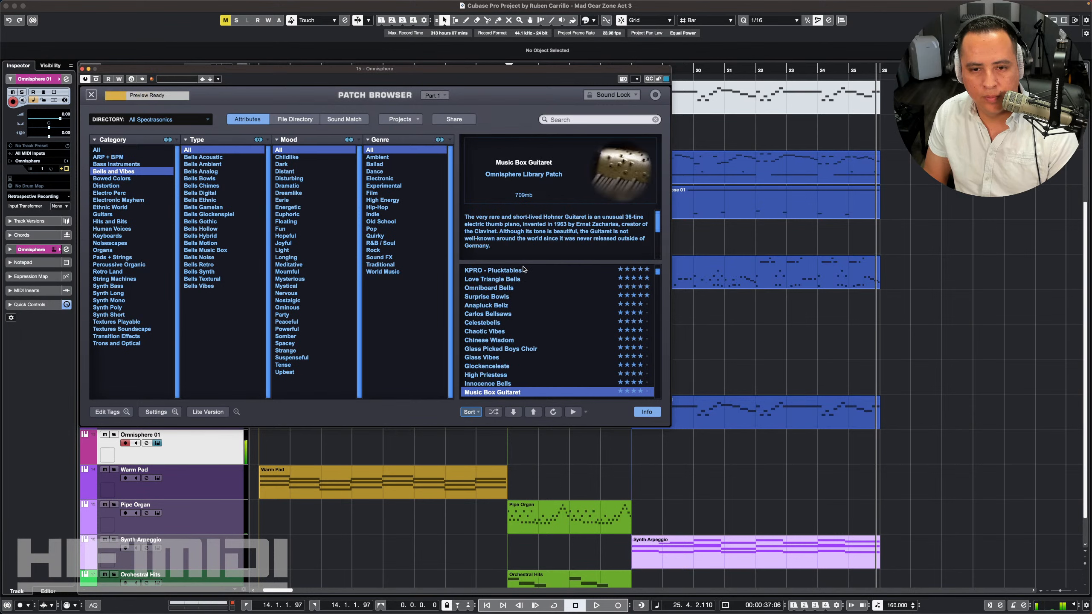
Step: Audition the Bells and Vibes patches one after another, from Music Box Guitaret down to Age Nouveau Bells
key(Down)
key(Down)
key(Down)
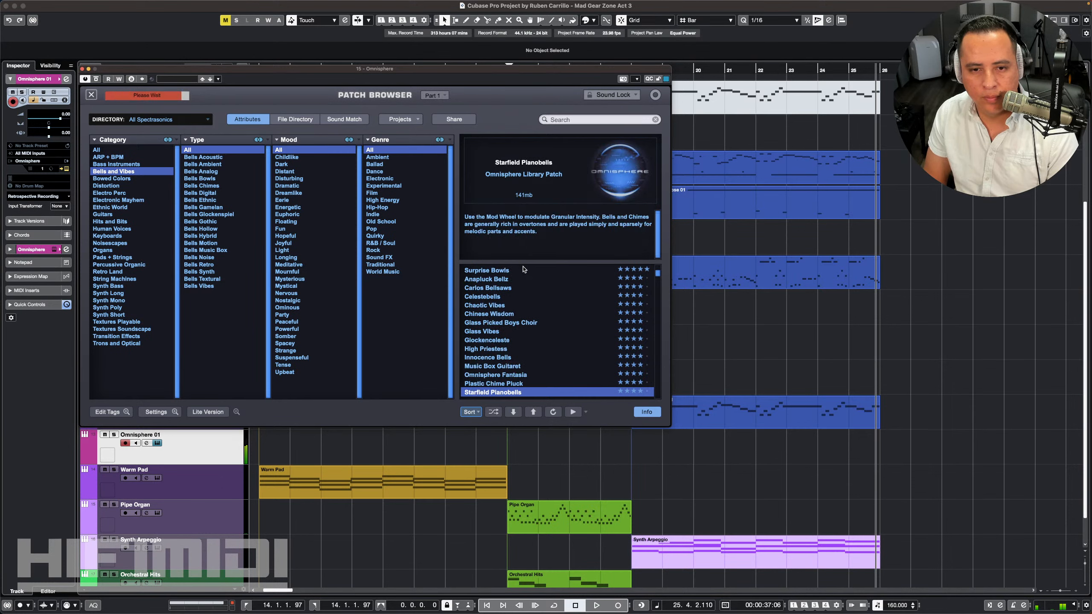
key(Down)
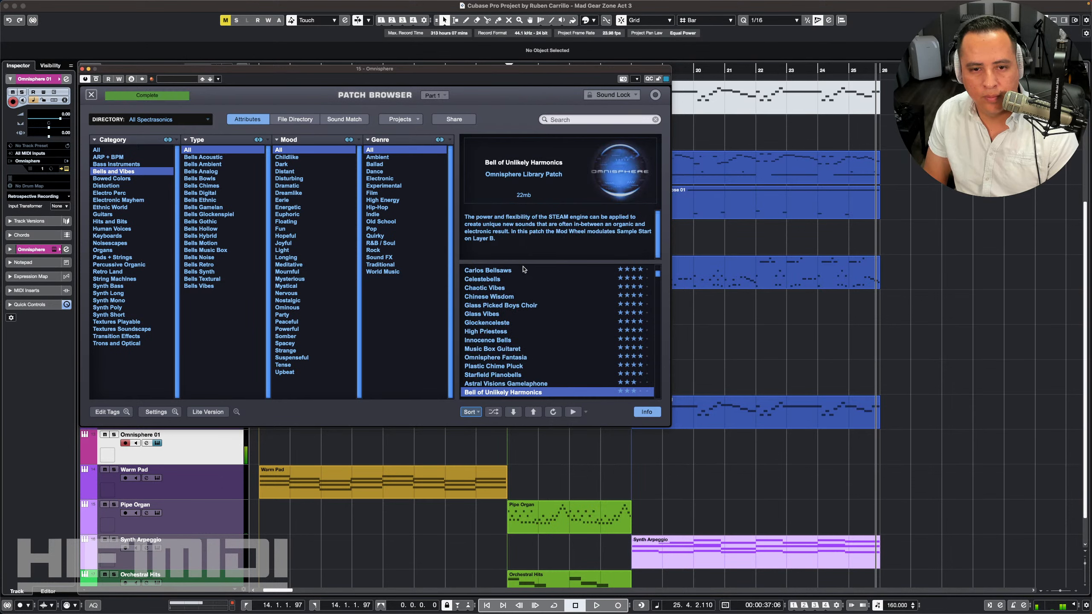
key(Down)
key(Down)
key(Down)
key(Down)
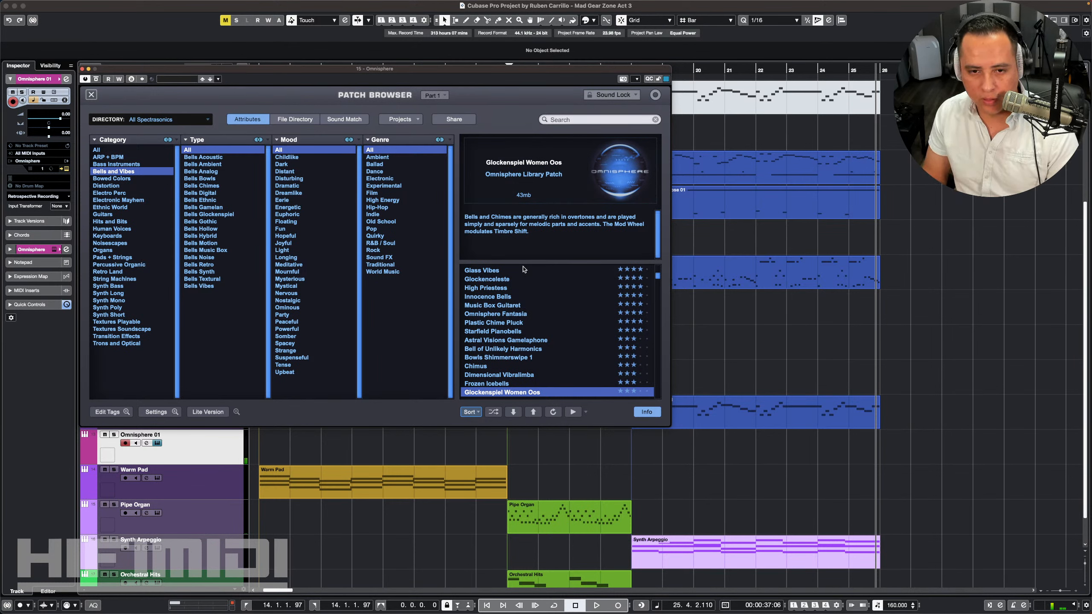
key(Down)
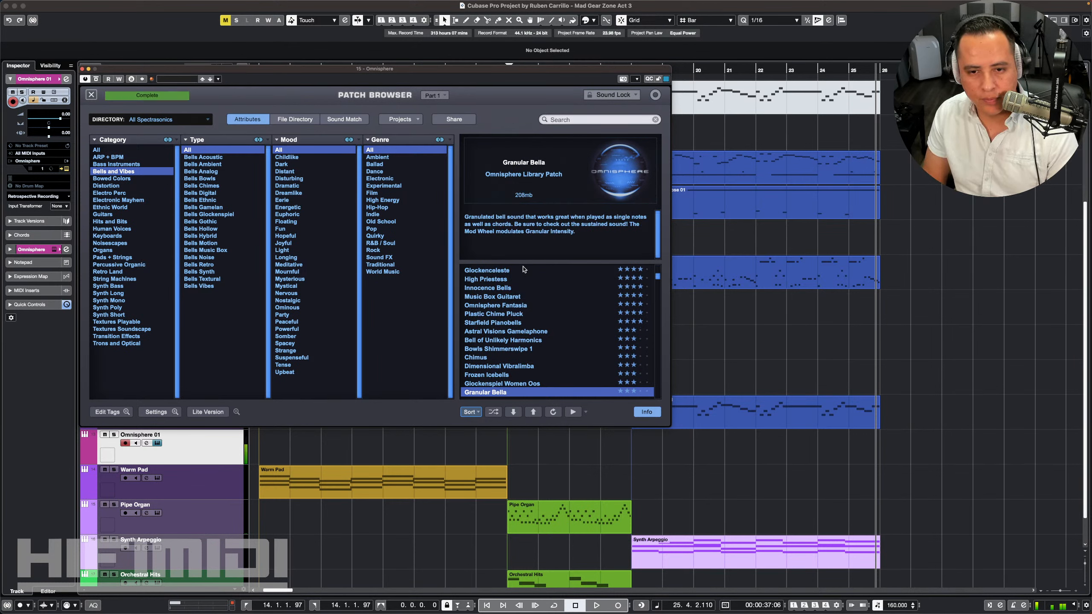
key(Down)
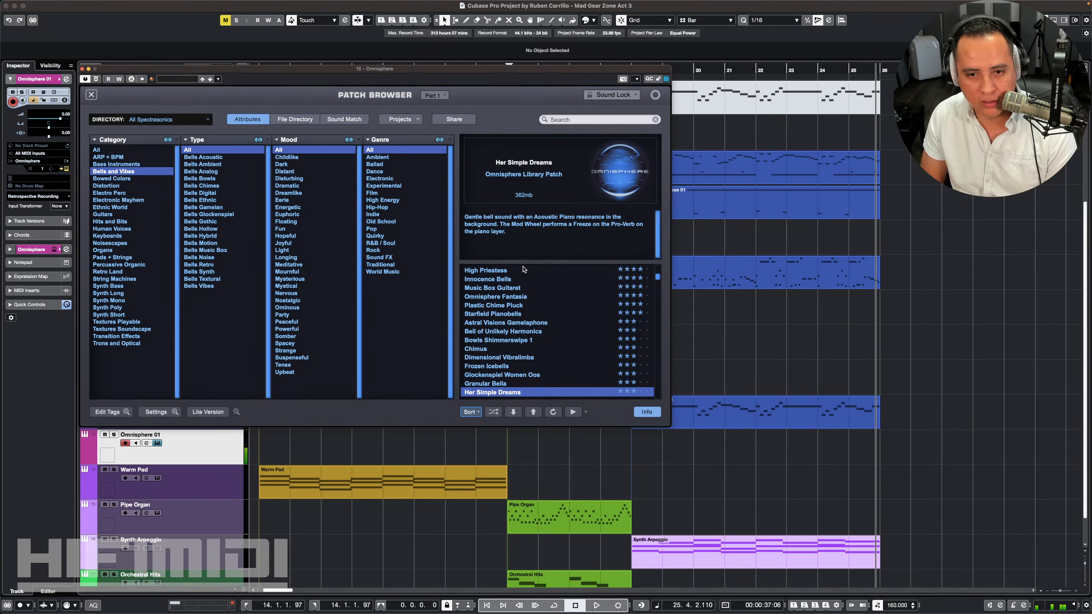
key(Down)
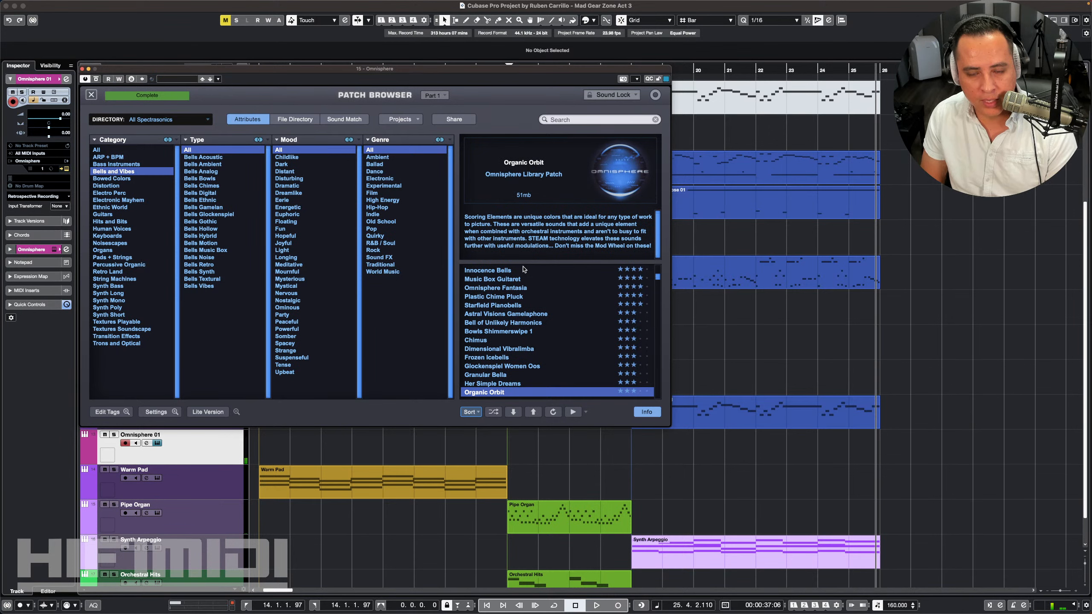
key(Down)
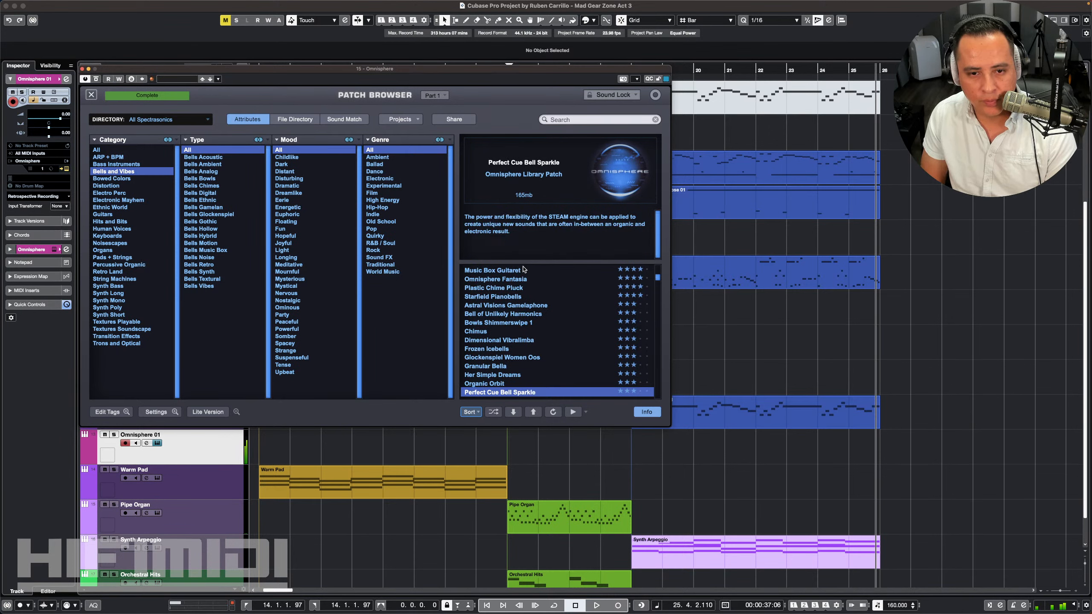
key(Down)
key(Down)
key(Down)
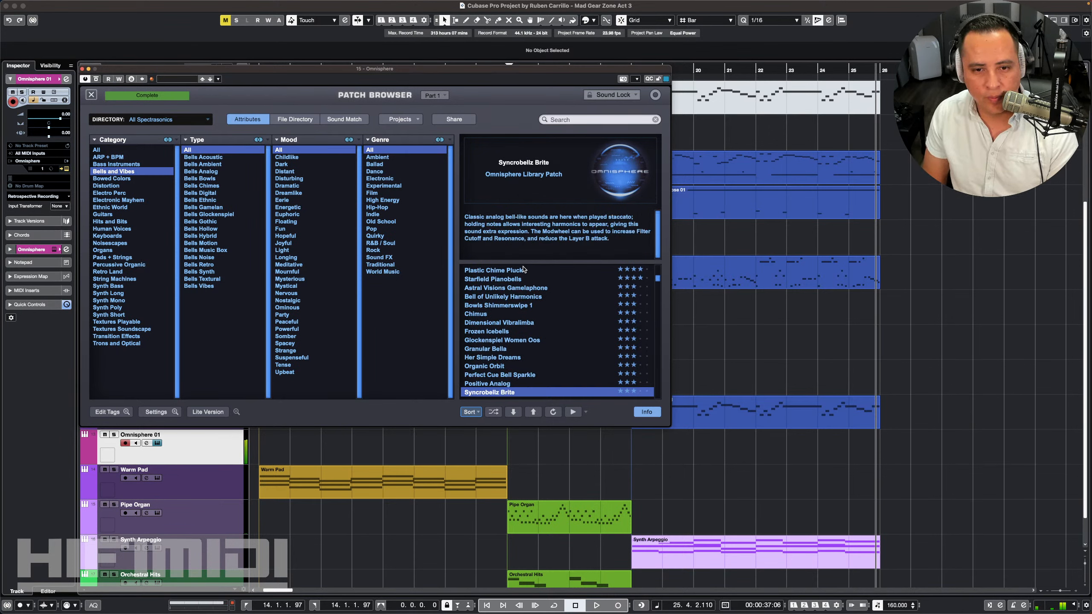
key(Up)
key(Up)
key(Down)
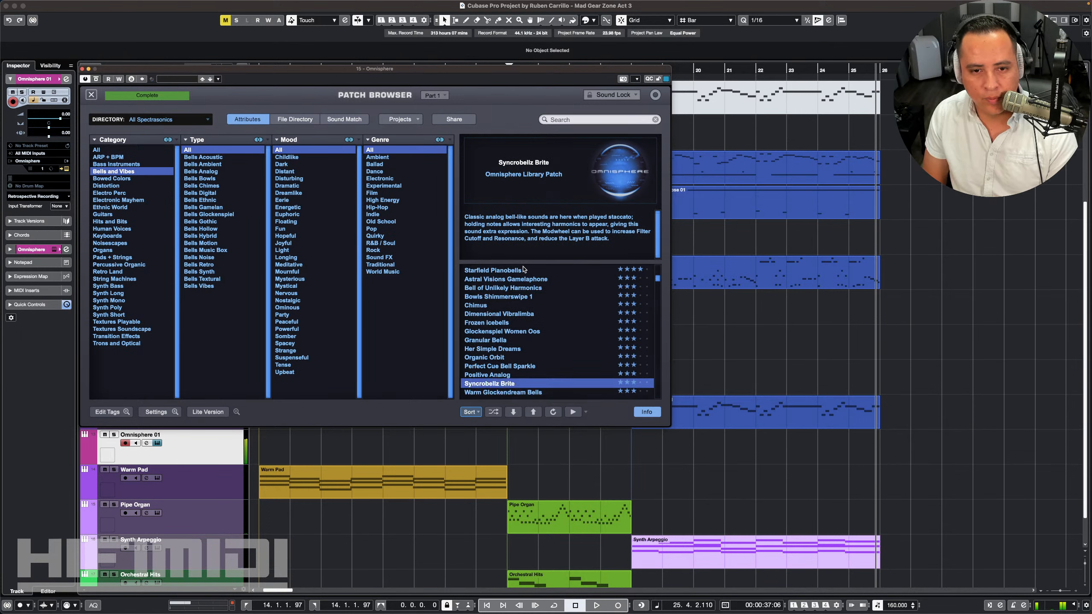
key(Down)
key(Down)
key(Down)
key(Up)
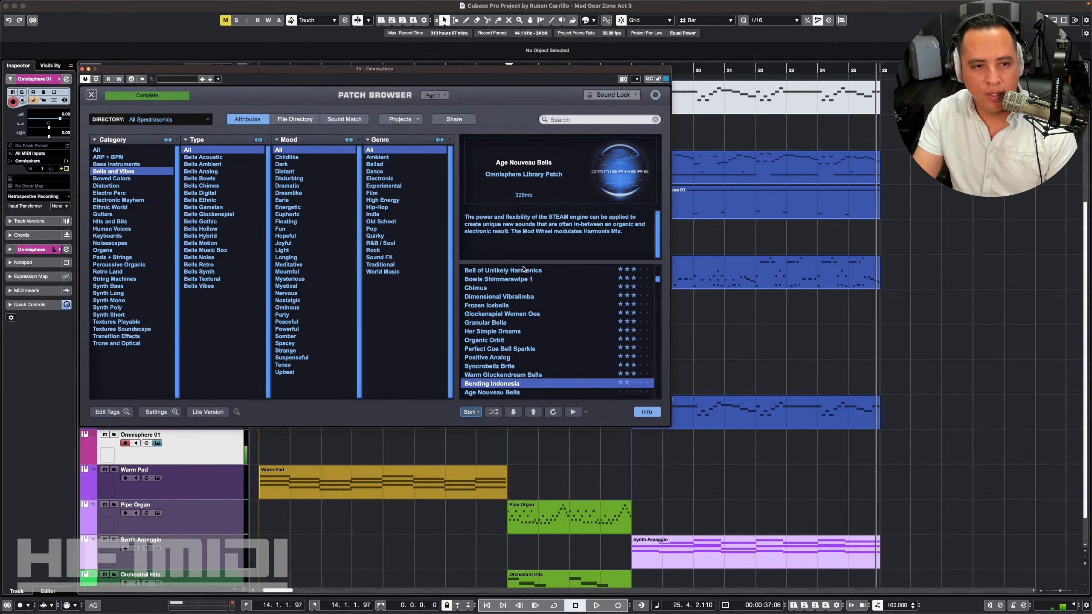
Step: Search the whole patch library for "vib" and go to the start of the results
click(571, 119)
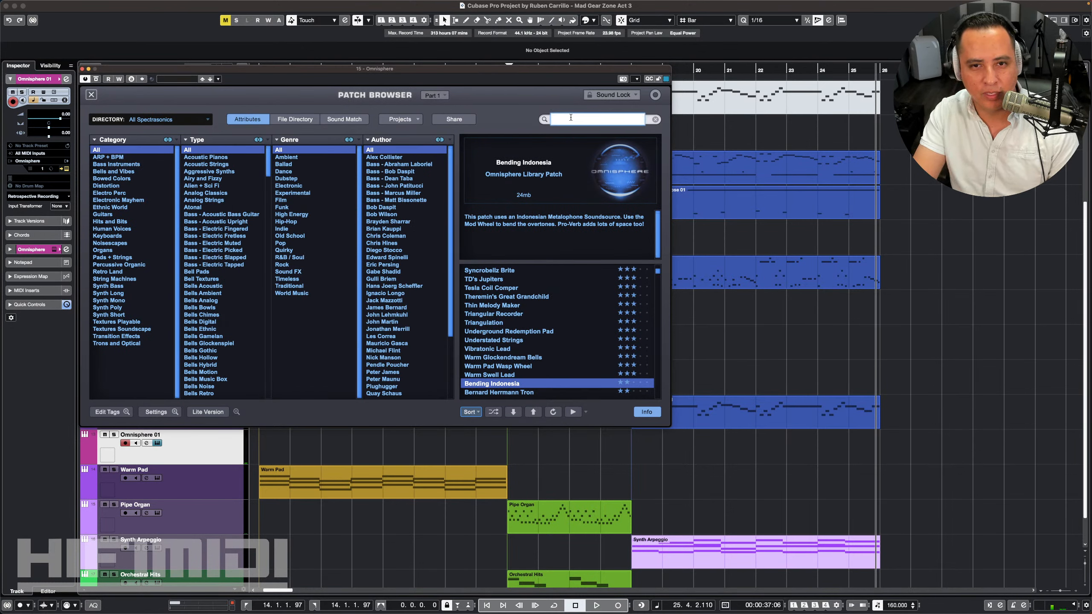
key(Return)
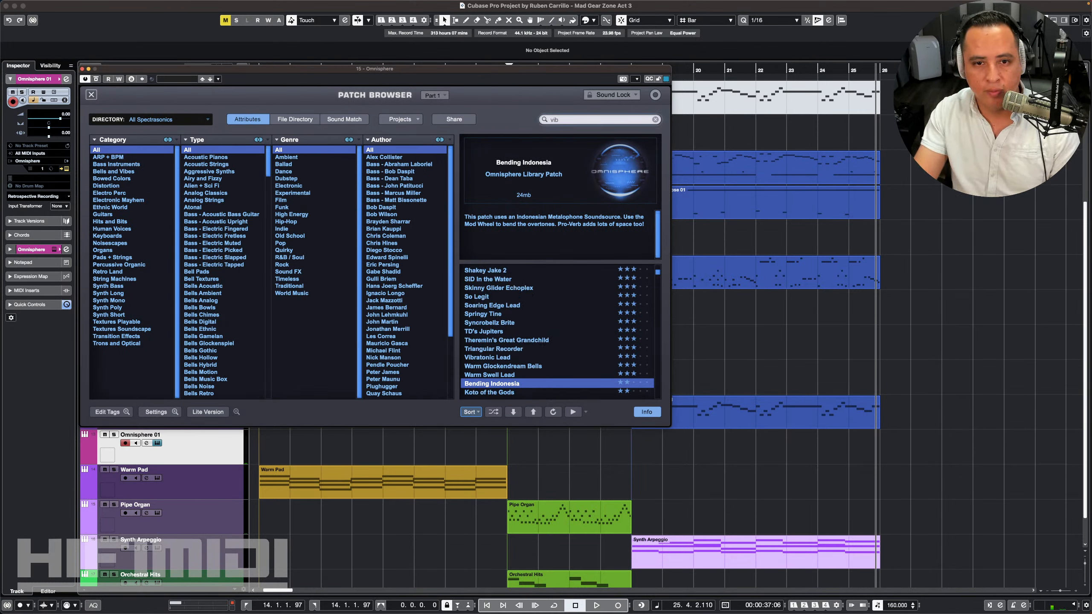
scroll(530, 270, up, 10)
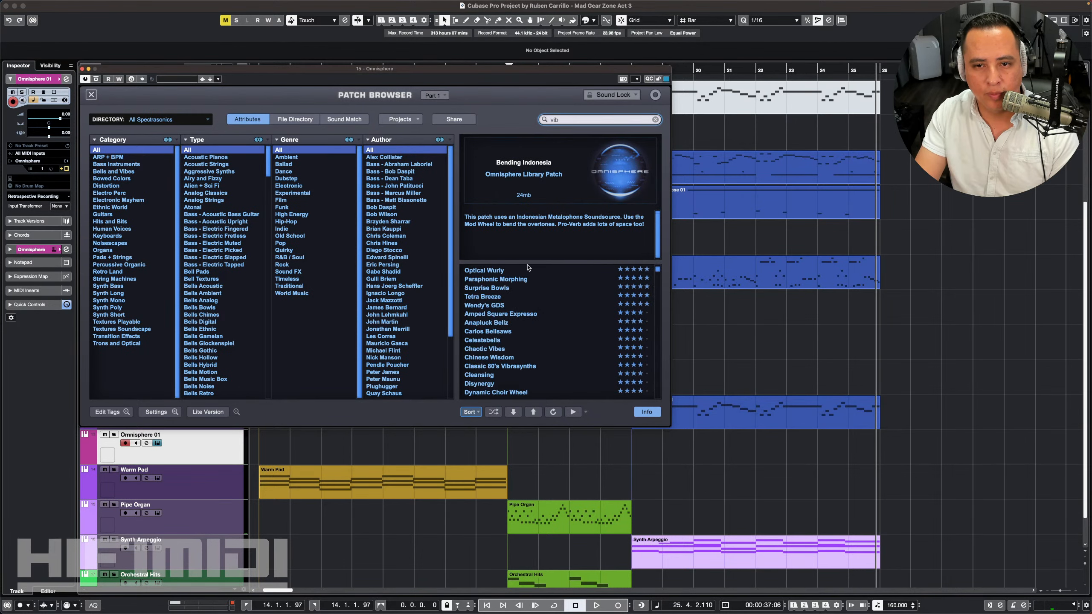
Step: Audition the found patches one after another, from Blast from the Past to Icicle Vibrato
click(524, 270)
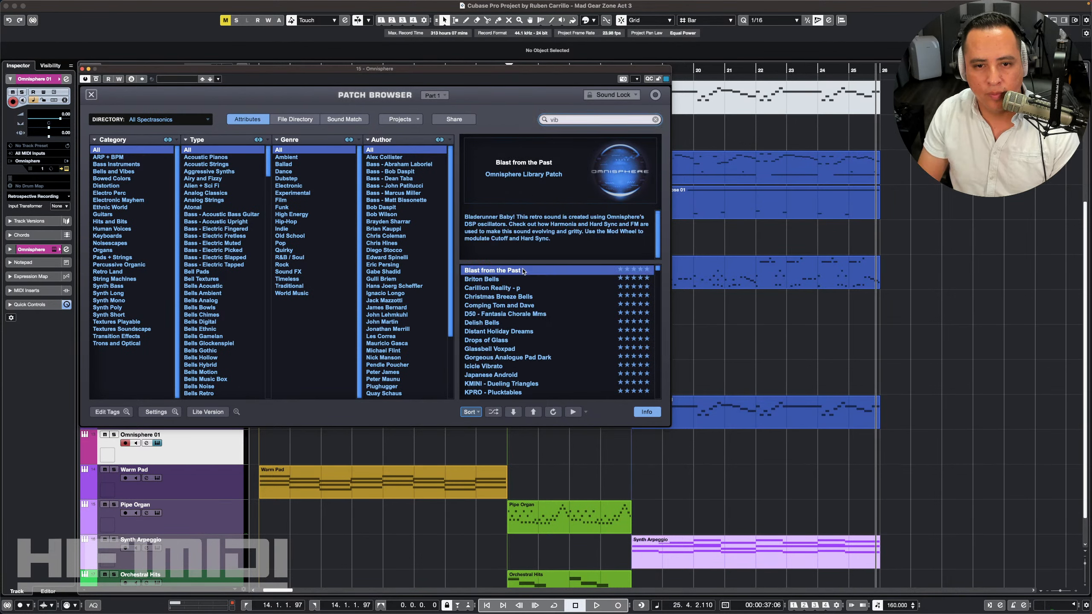
key(Down)
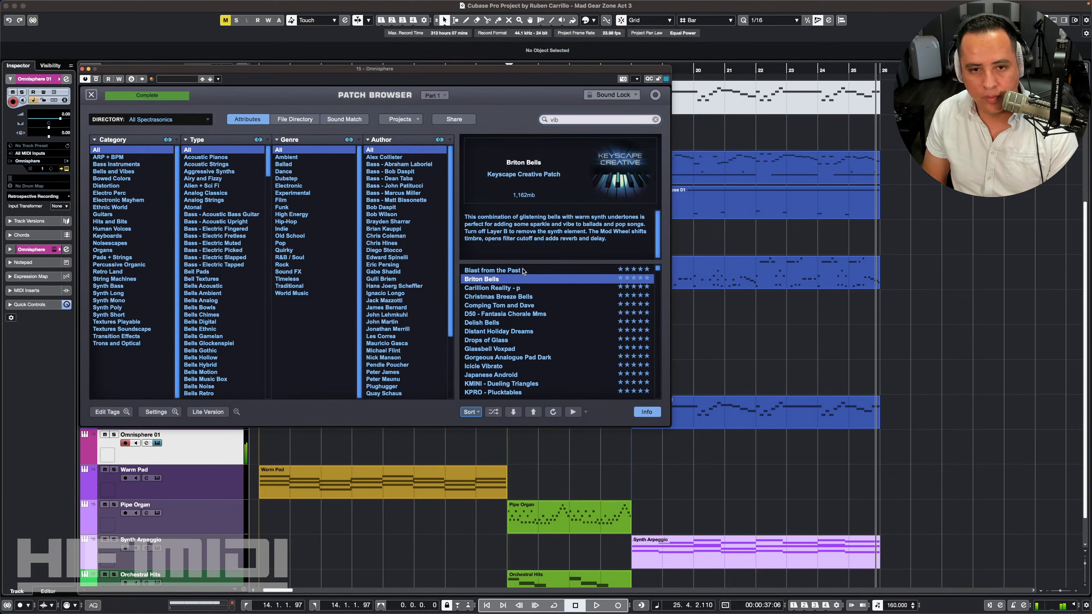
key(Down)
key(Down)
key(Down)
key(Down)
key(Down)
key(Down)
key(Down)
key(Down)
key(Down)
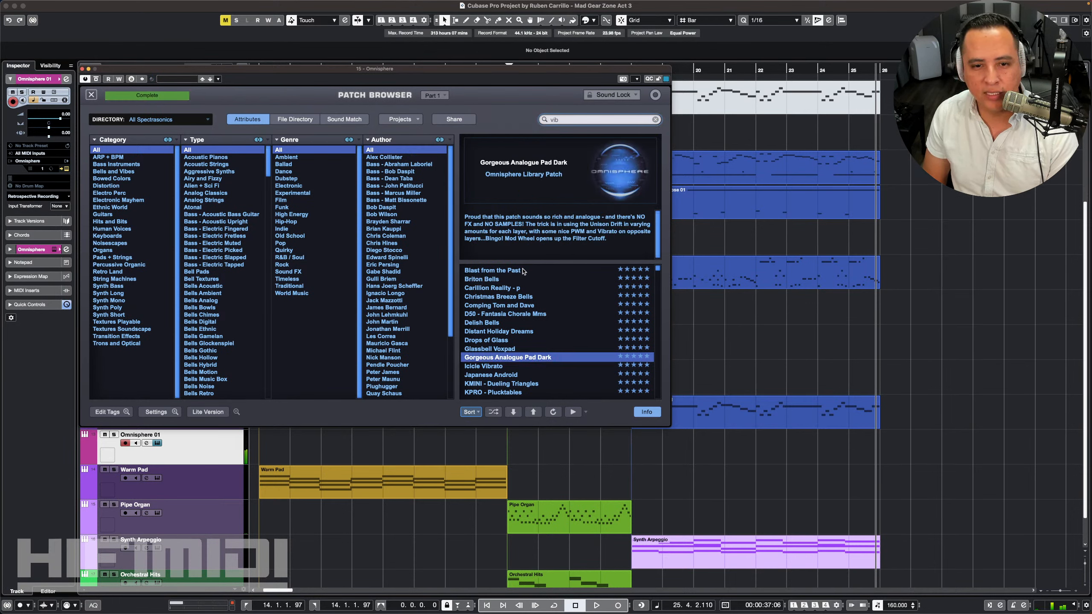
key(Down)
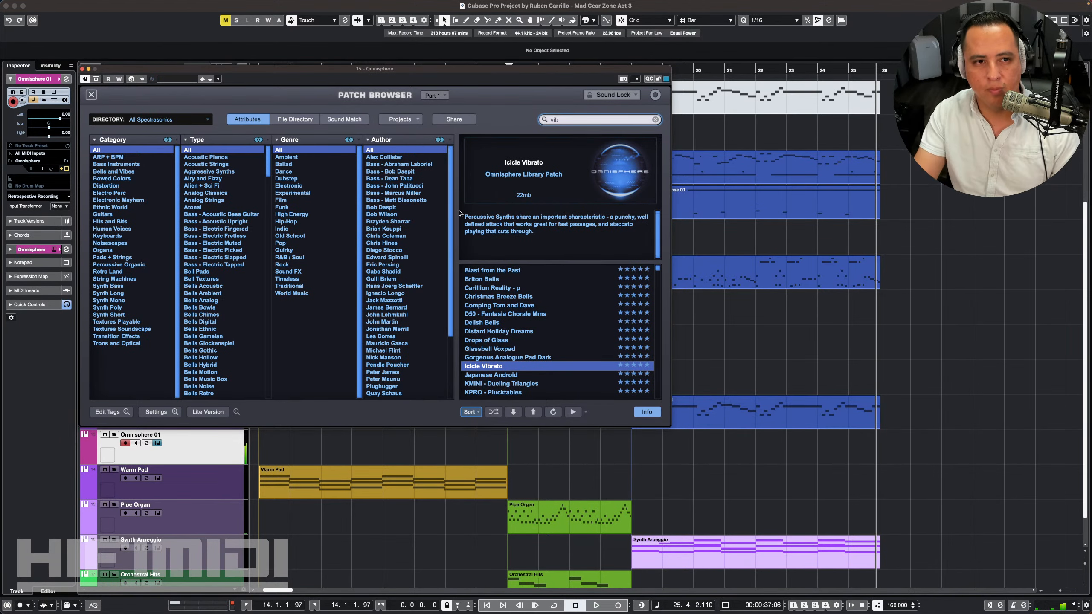
Step: Close the Omnisphere window and play the arrangement from bar 16 into the blue section, stopping in bar 21
click(82, 68)
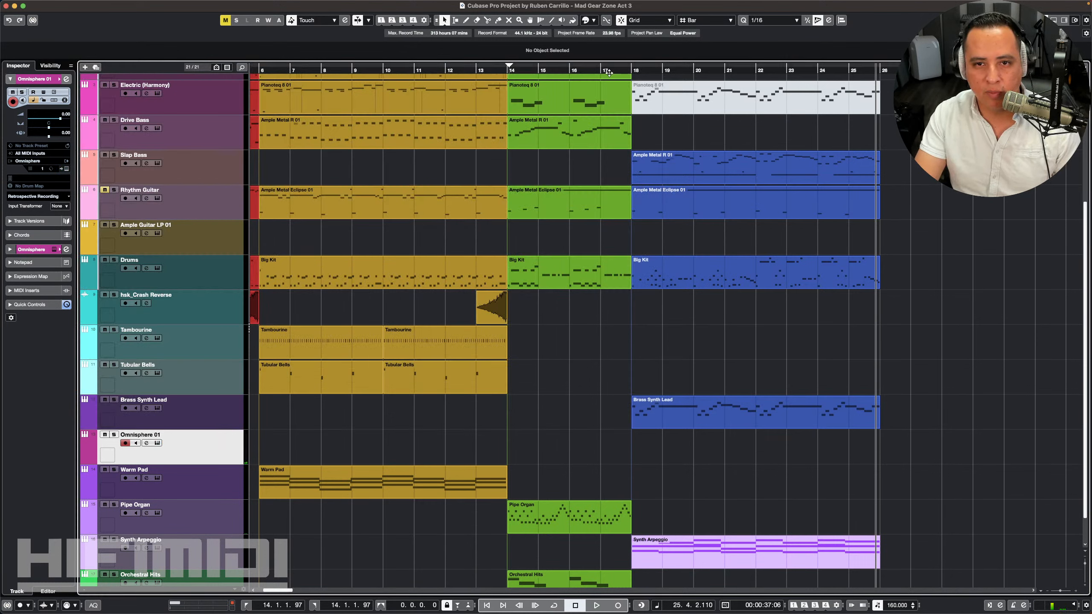
click(576, 69)
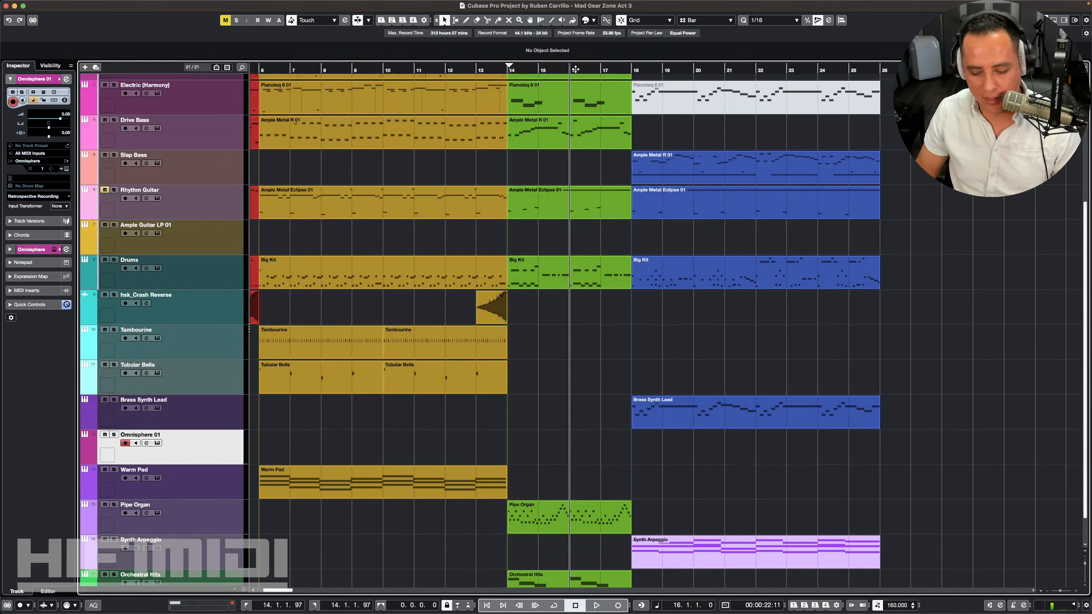
key(space)
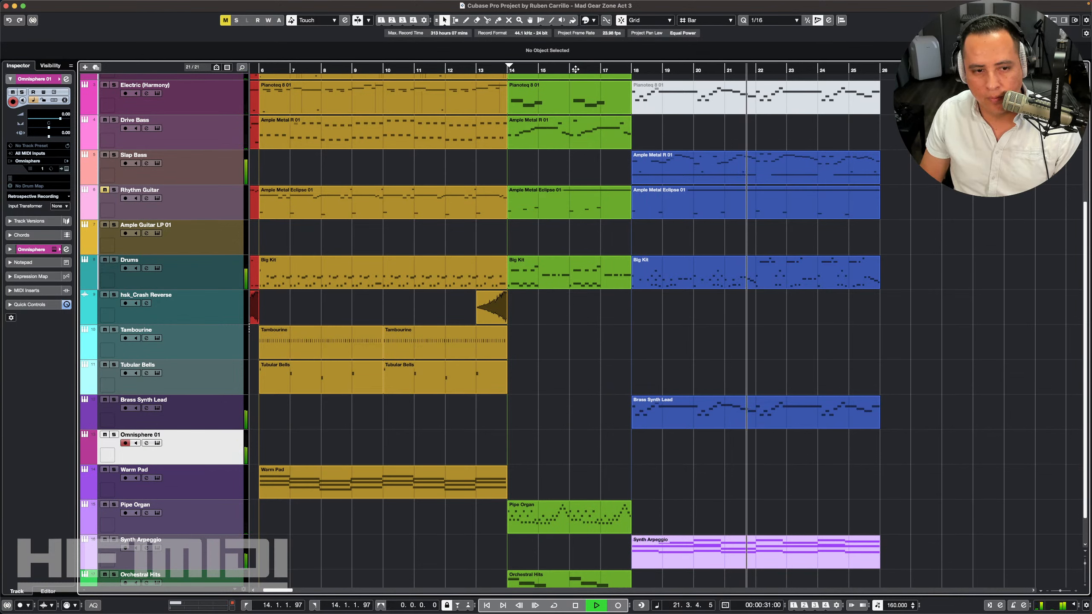
key(space)
Step: Reopen the Omnisphere 01 instrument, filter the patches by Bells and Vibes, and load D50 - Fantasia Chorale Mms
click(157, 443)
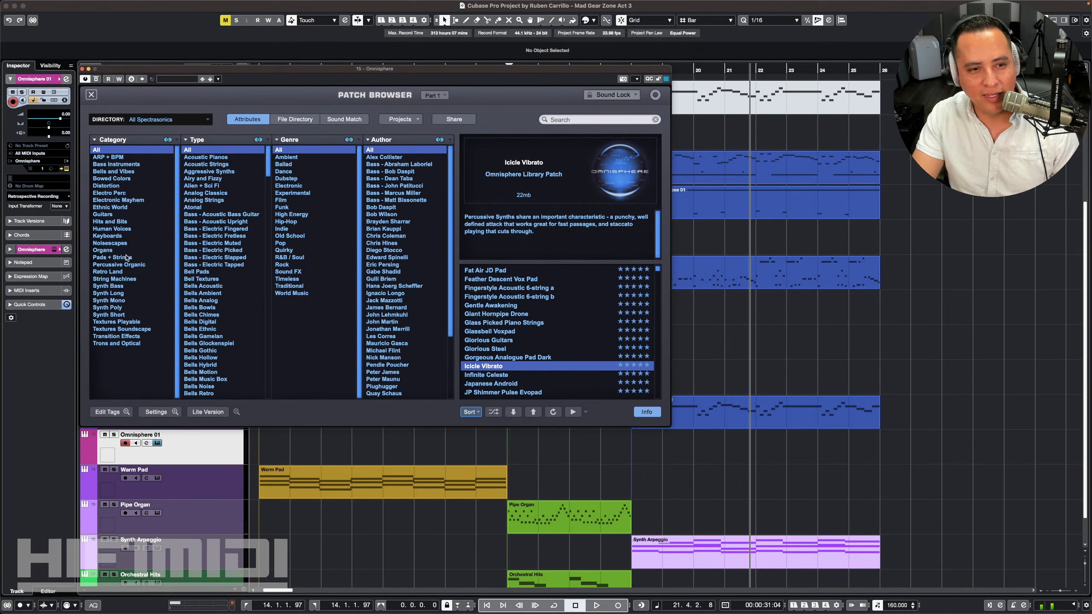
click(117, 171)
click(504, 270)
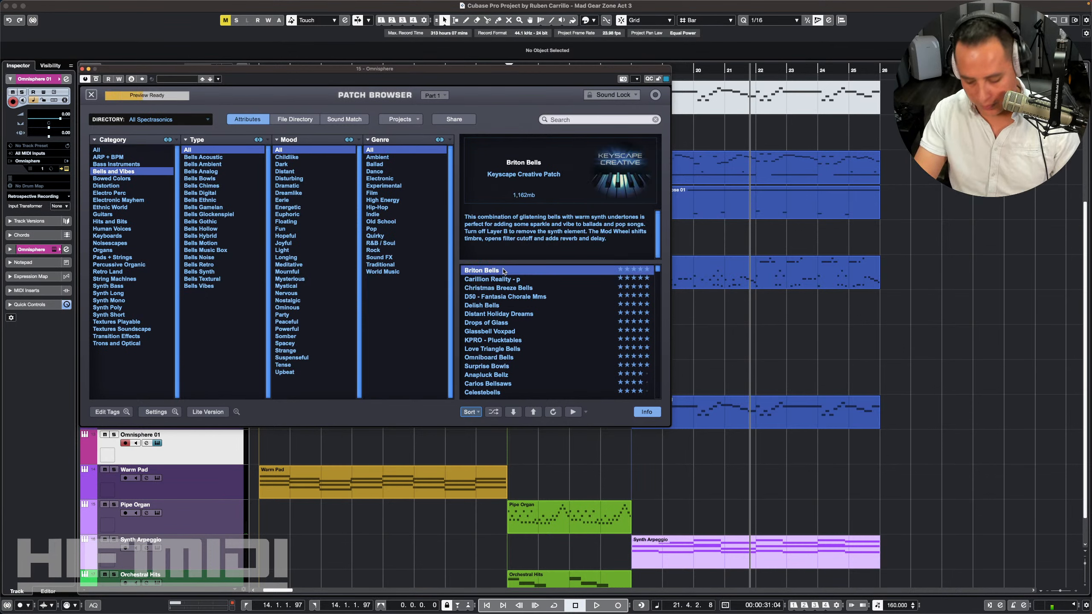
key(Down)
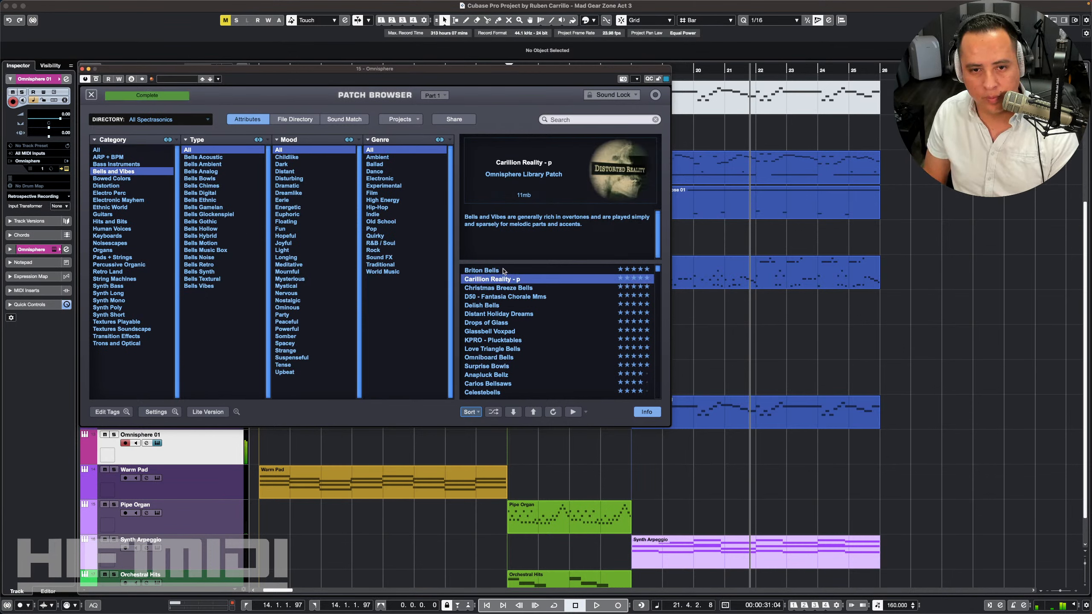
key(Down)
key(Down)
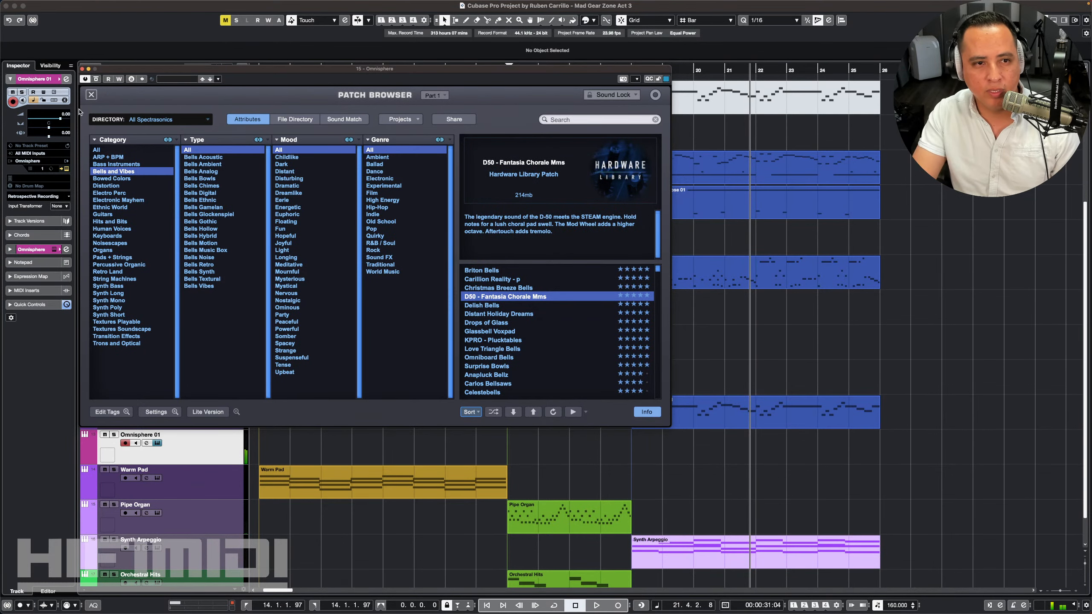
Step: Return from the full patch browser to the synth view and show the patch's effects rack
click(92, 94)
click(540, 196)
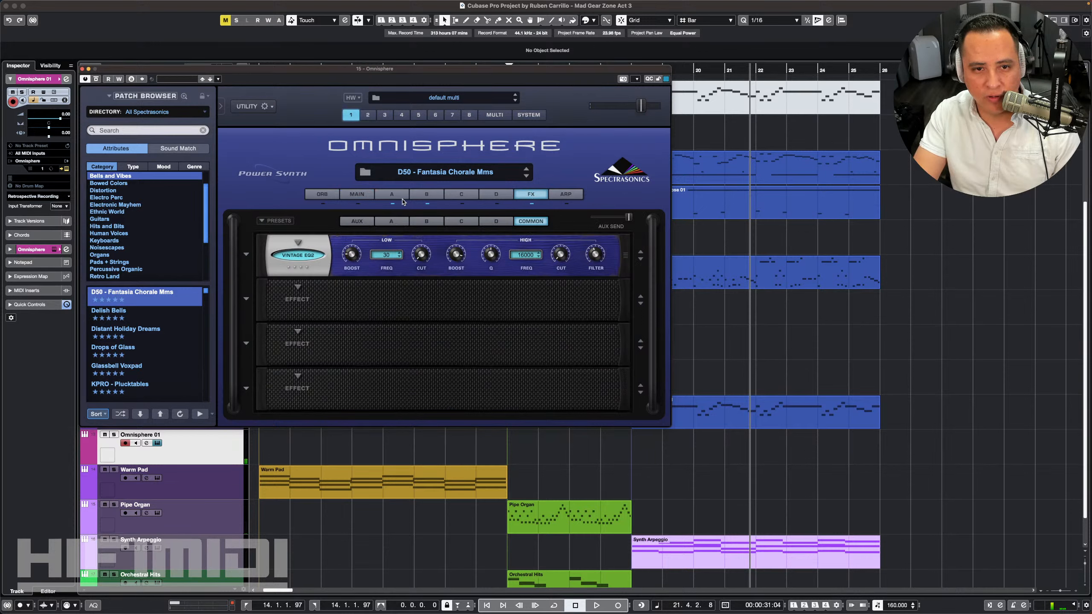
click(417, 196)
click(531, 194)
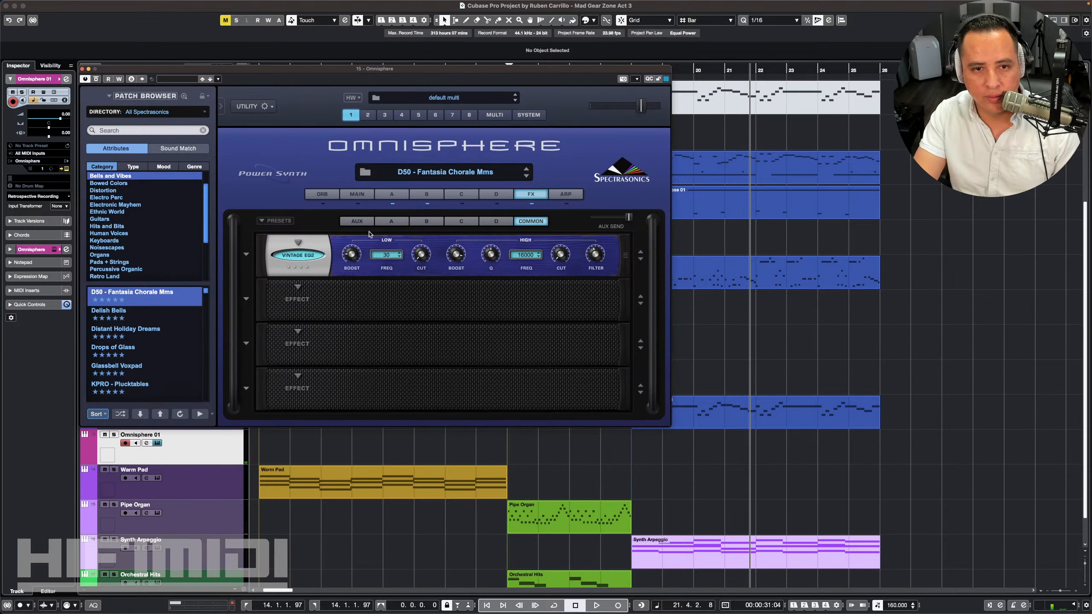
Step: Switch the aux rack's Pro-Verb off and on again, raise its time to 20000 ms, and lower it again
click(306, 347)
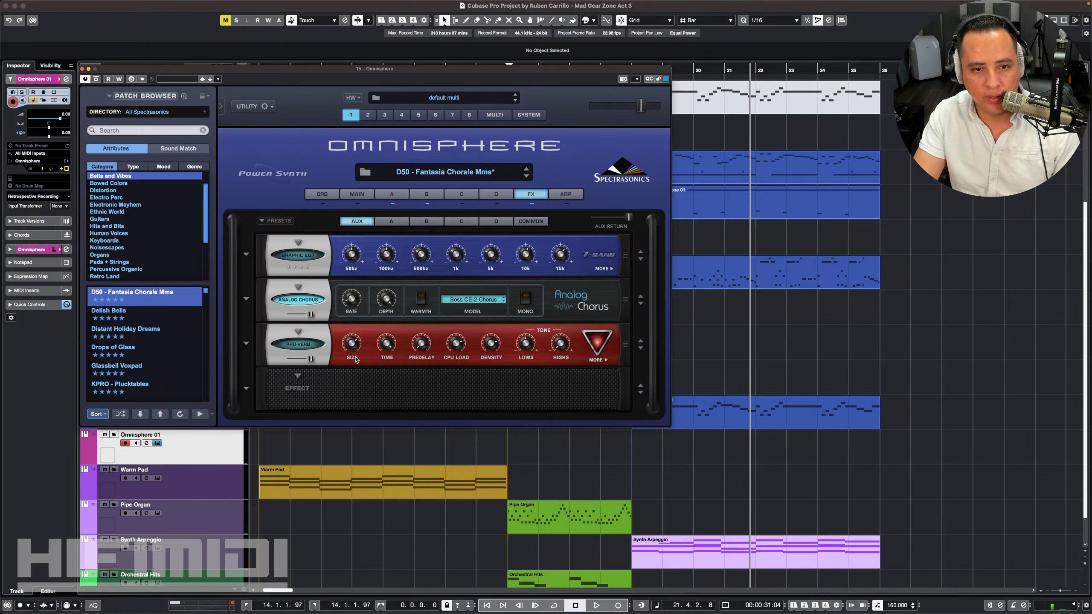
click(310, 346)
drag(388, 343, 375, 304)
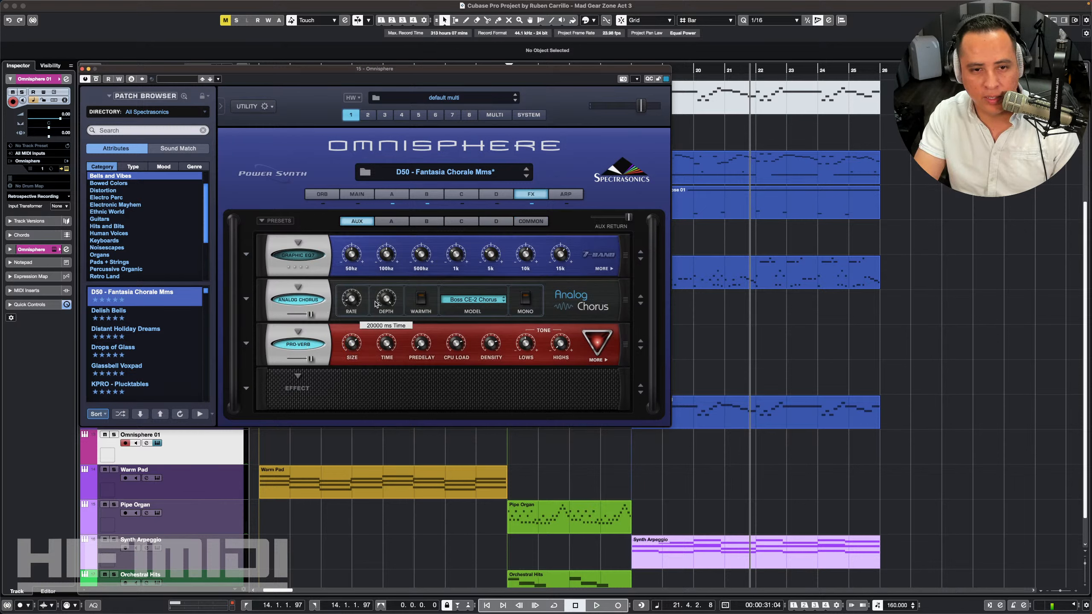
drag(376, 348, 375, 392)
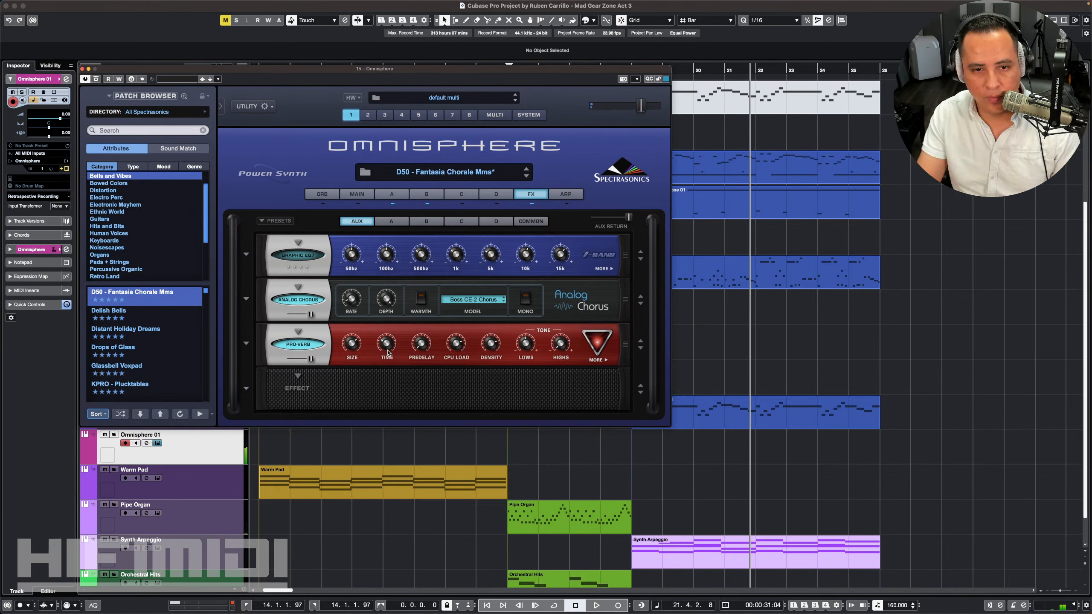
Step: Examine the effects racks of layers A to D and the common rack, ending on the aux rack
click(392, 221)
click(429, 222)
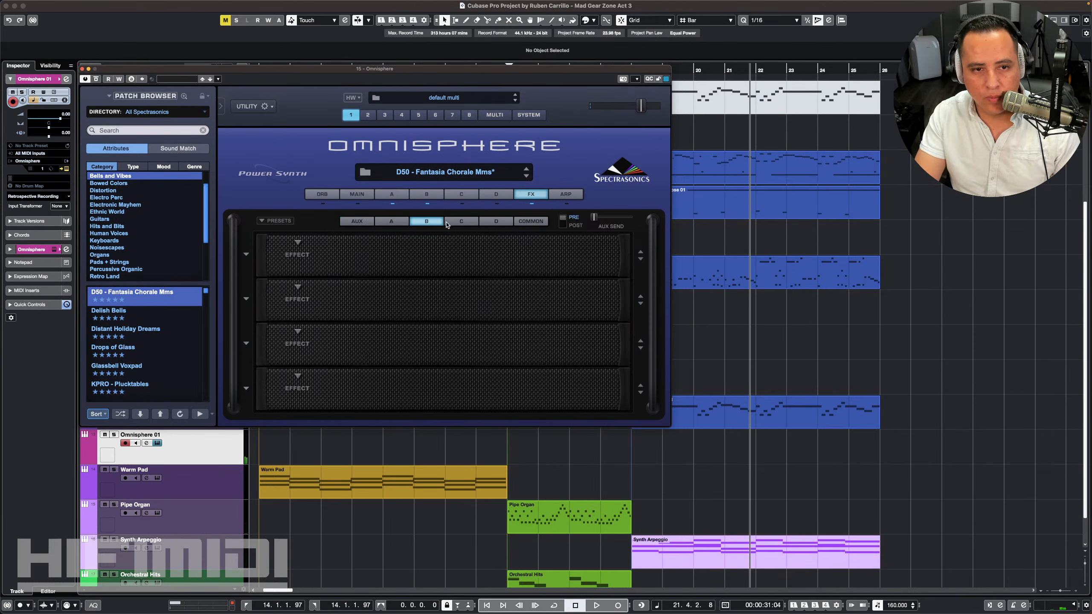
click(461, 221)
click(496, 222)
click(520, 222)
click(367, 223)
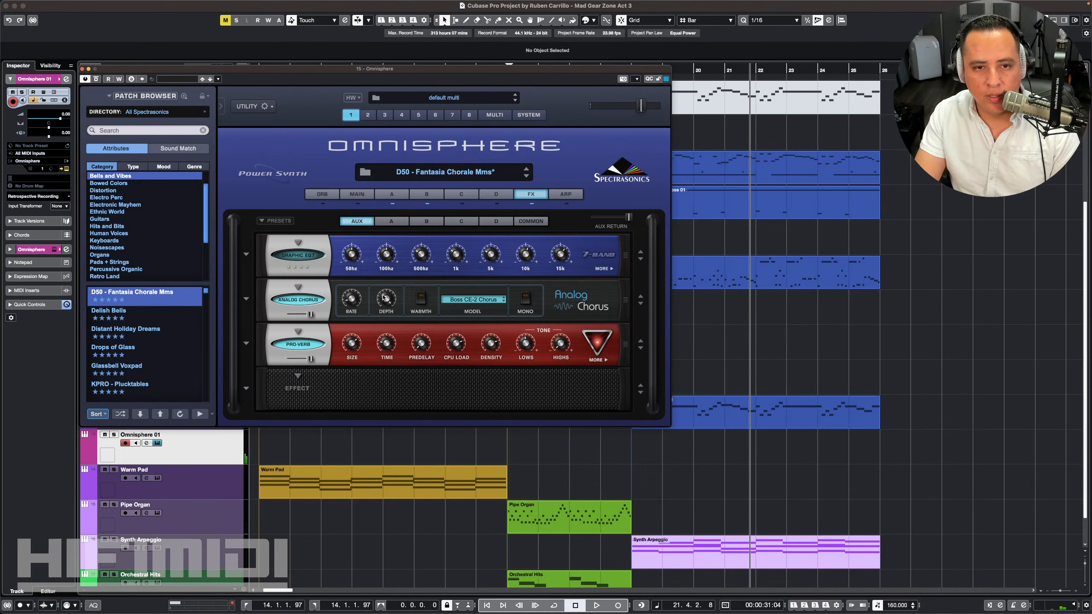
Step: Examine the oscillator settings and amp envelopes of layers A and B, ending on layer A
click(391, 196)
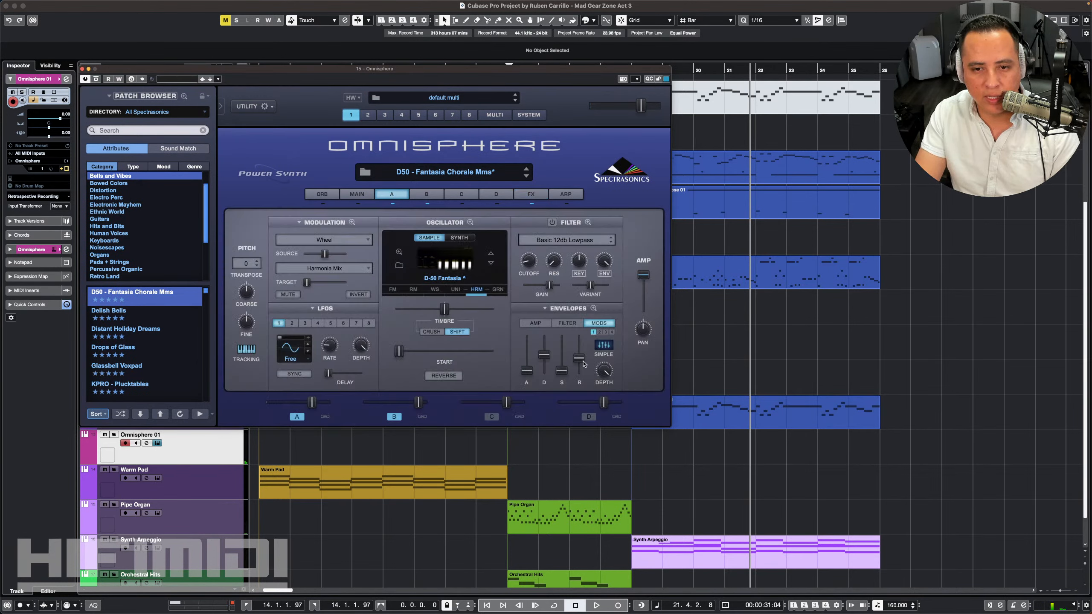
click(425, 195)
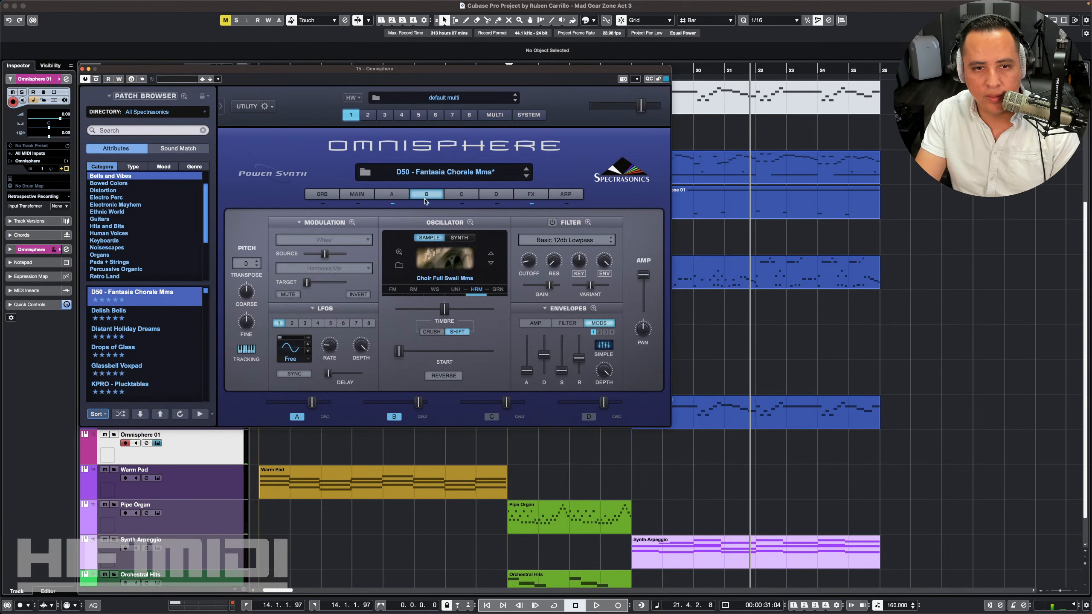
click(525, 323)
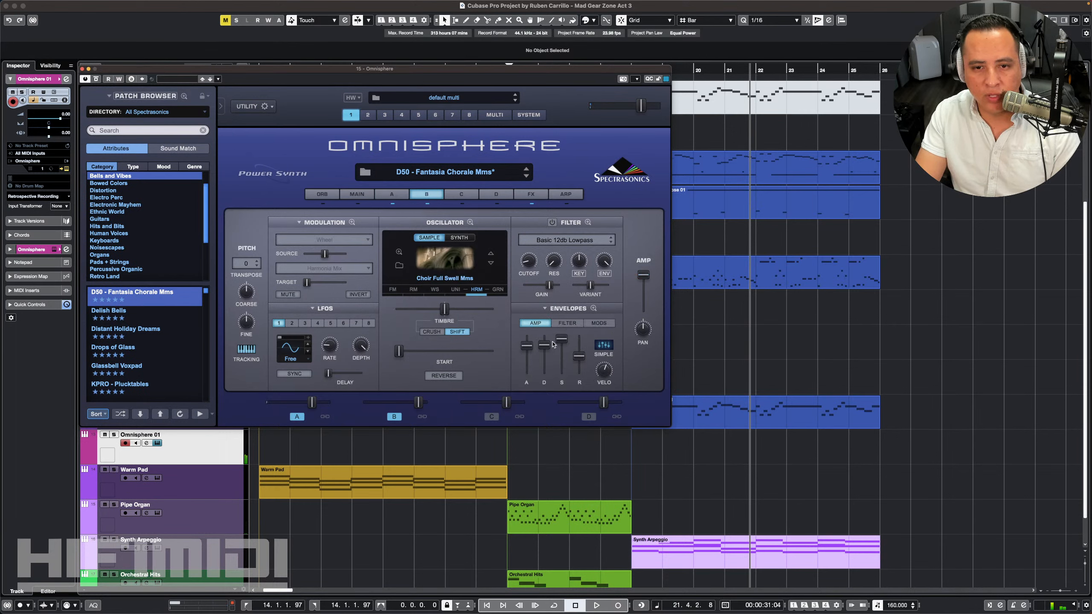
click(390, 197)
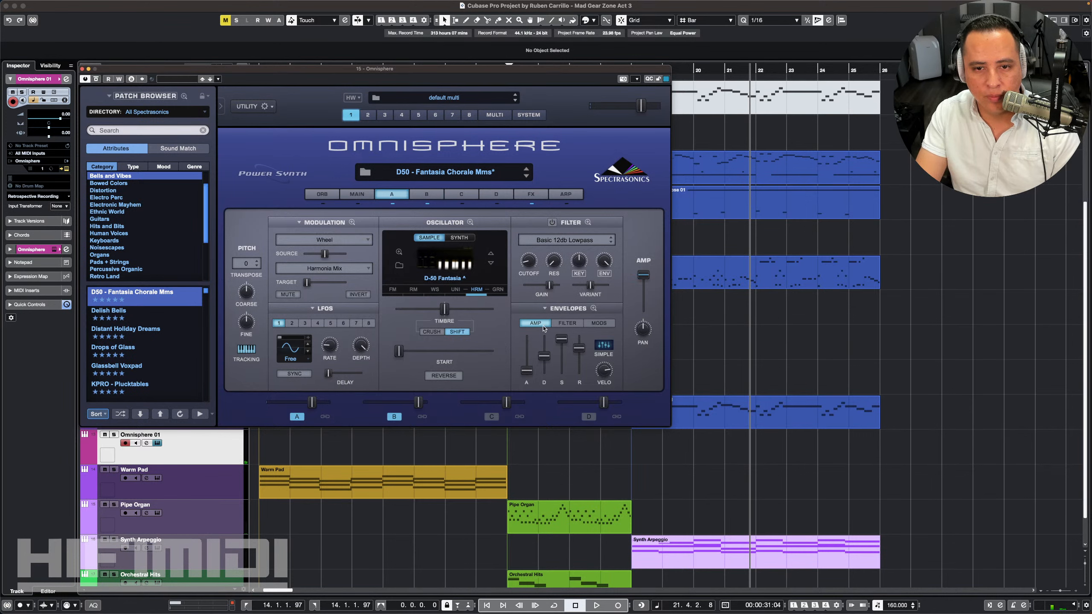
Step: Lower layer A's amp envelope release slightly and close the Omnisphere window
drag(584, 351, 587, 358)
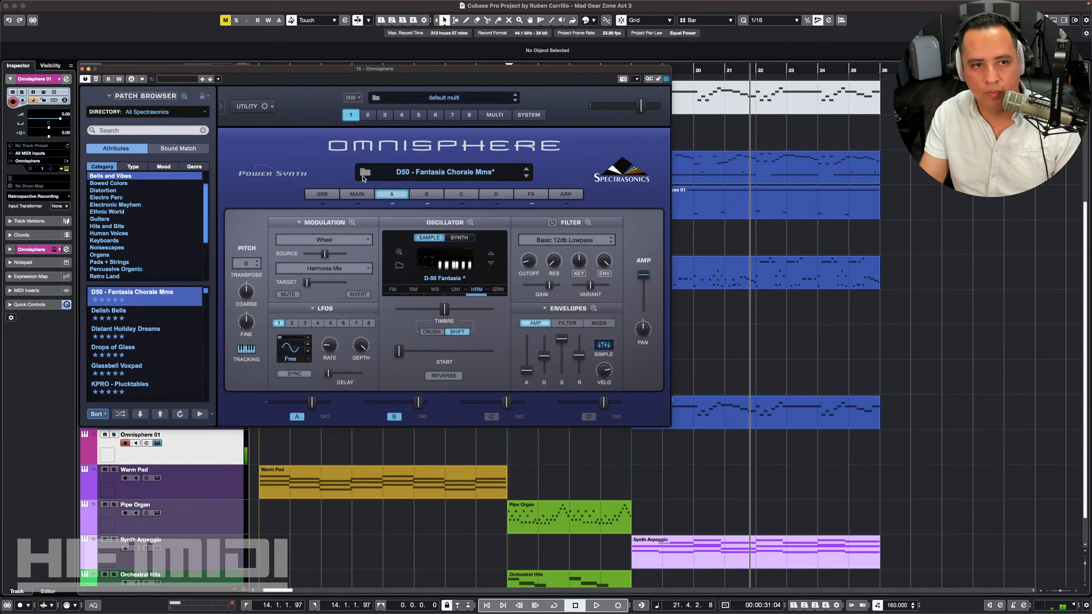
click(83, 69)
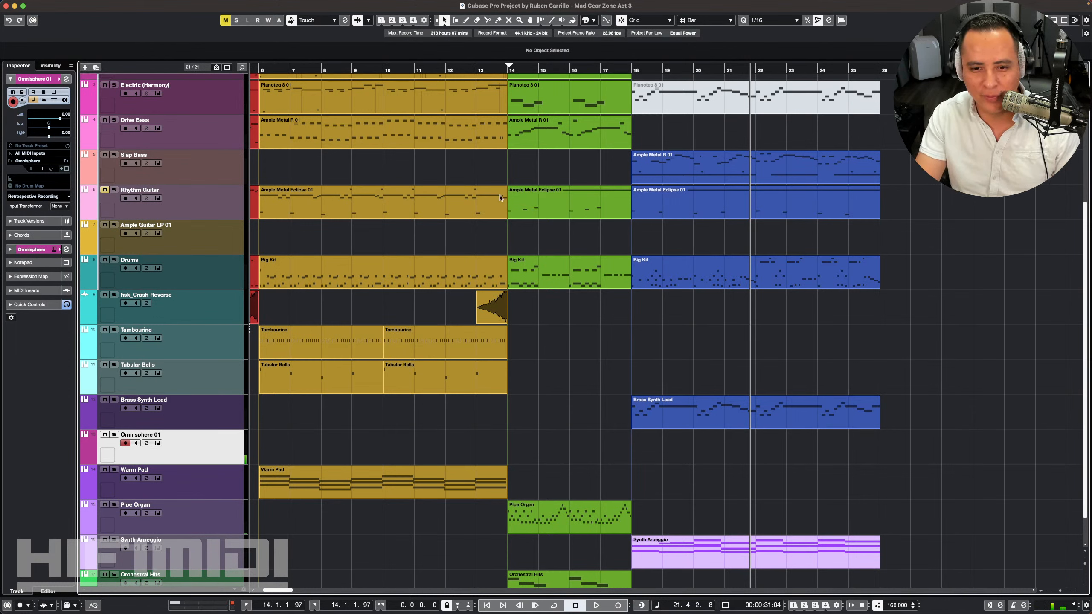
Step: Rename the Omnisphere 01 track as Bell Synth
double_click(137, 434)
text(Bell Synth)
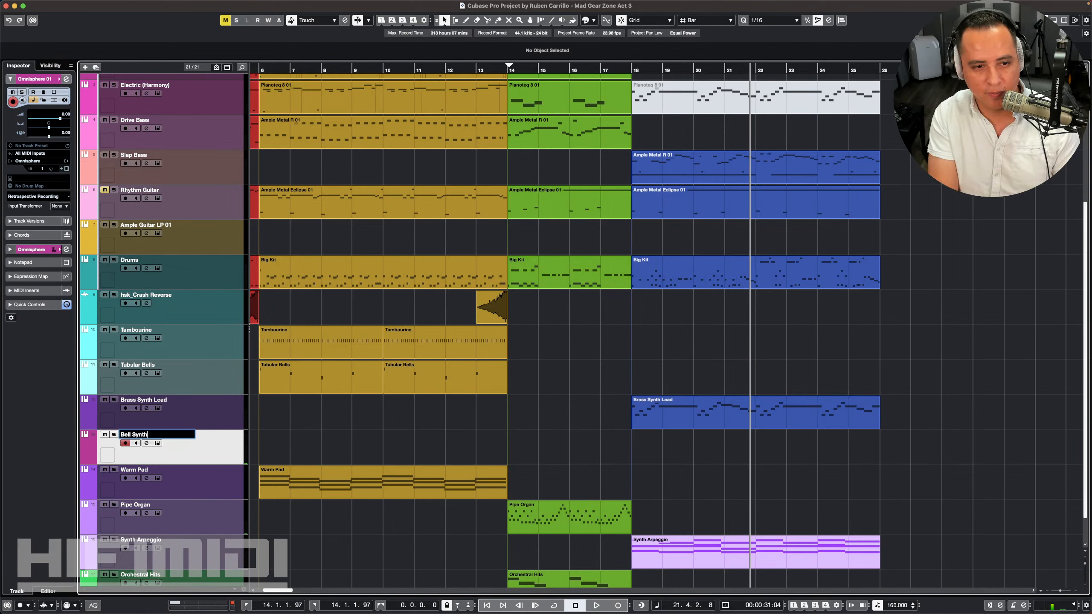
key(Return)
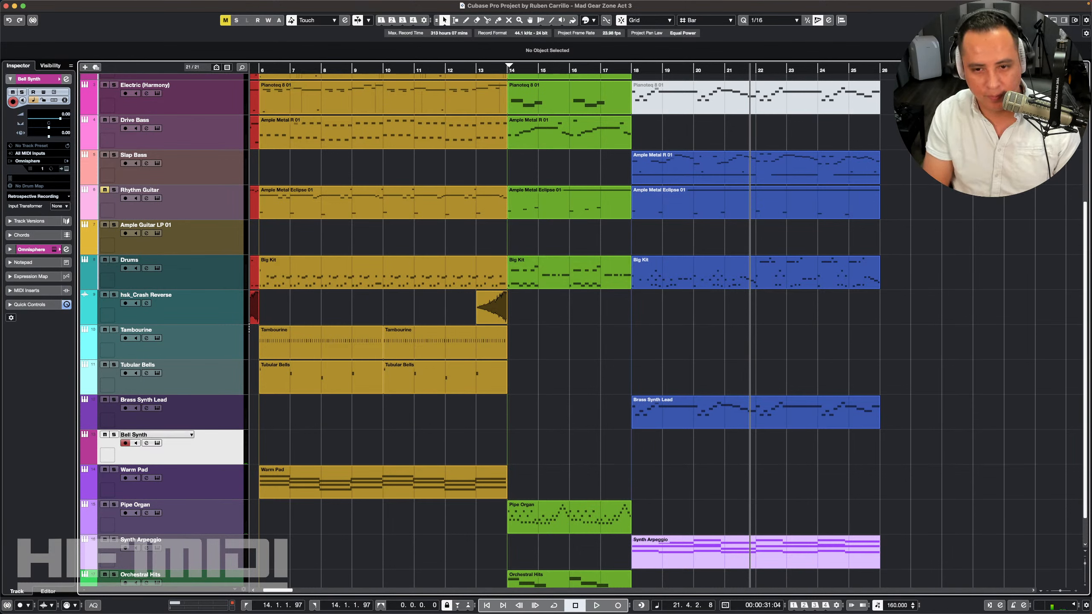
Step: Play the arrangement from bar 18 and try to record on the Bell Synth track from there
key(KP_0)
key(space)
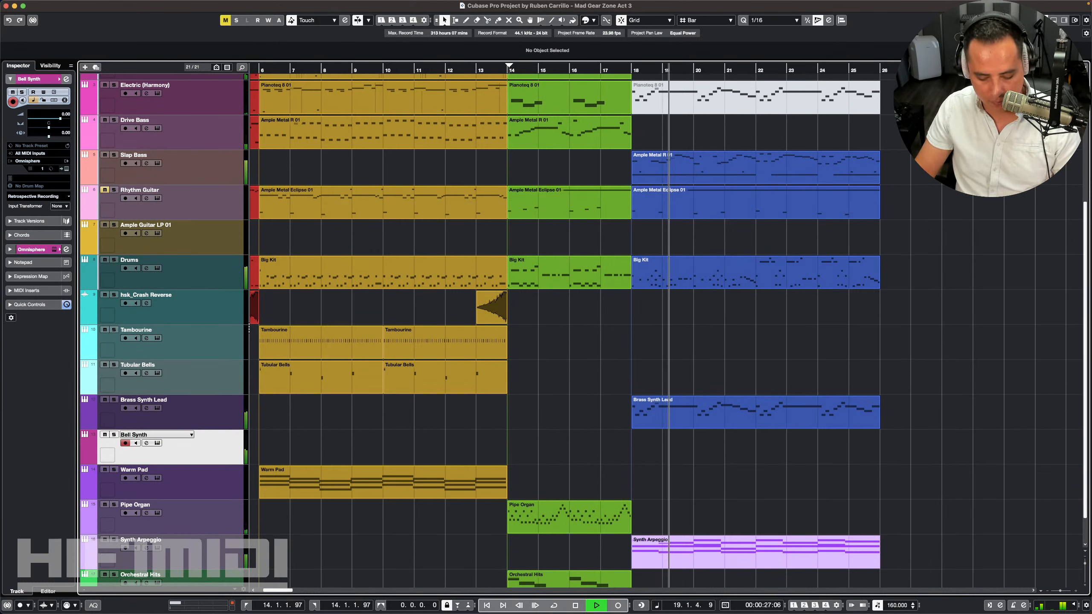
key(space)
key(KP_Subtract)
key(KP_Multiply)
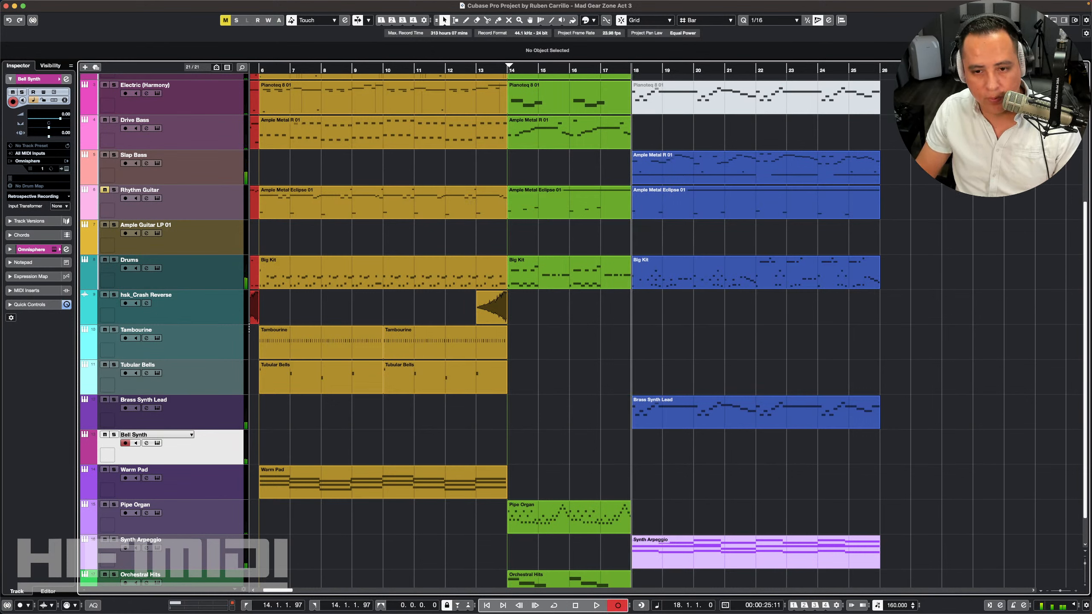
key(space)
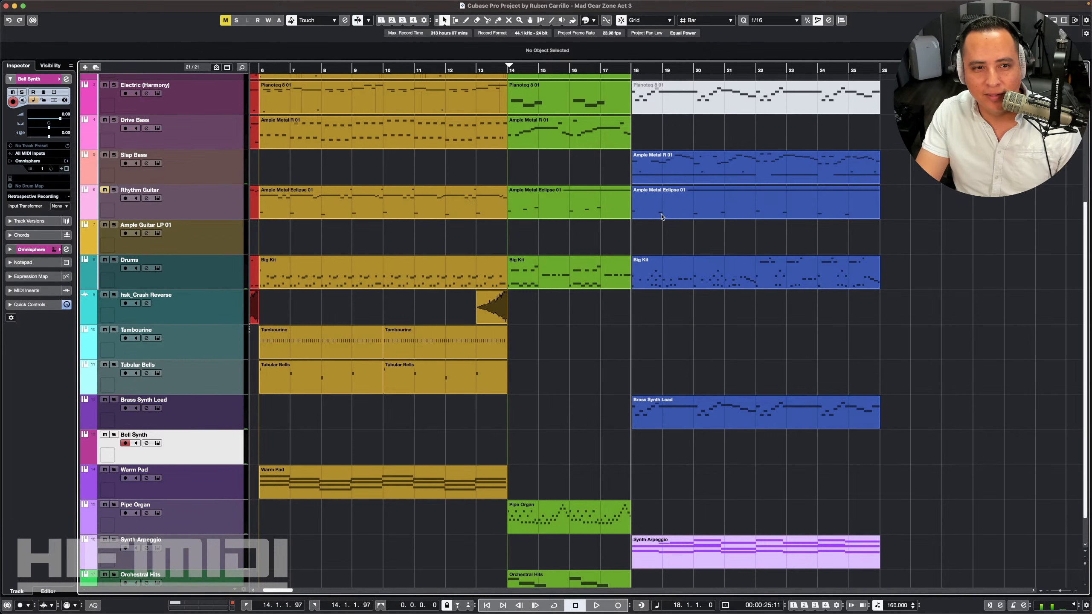
Step: Copy the Brass Synth Lead part at bar 18 onto the Bell Synth track and play it back
scroll(706, 232, up, 3)
scroll(705, 233, down, 1)
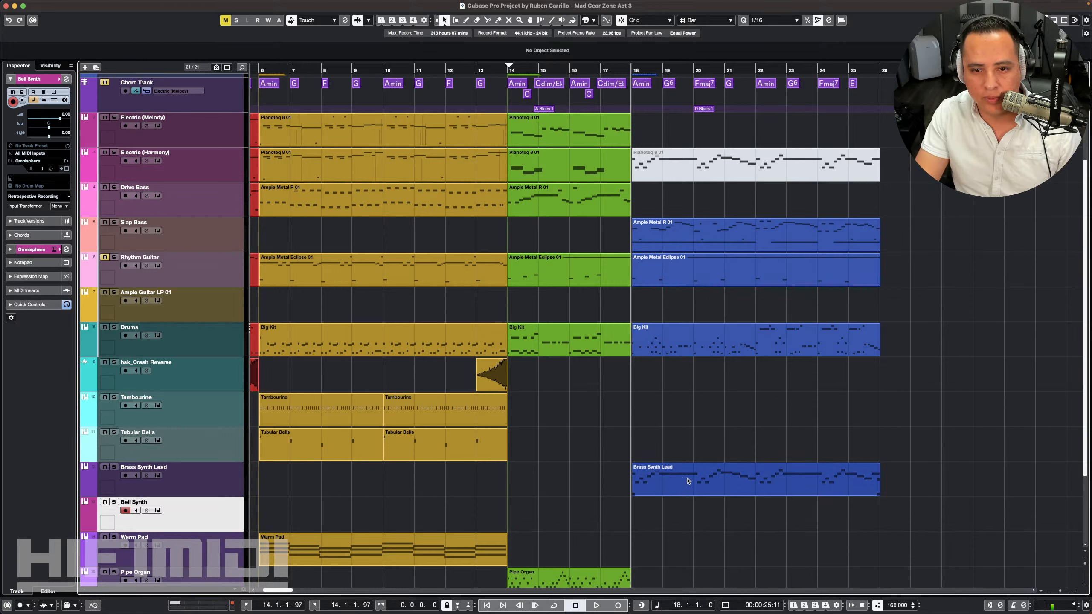
drag(669, 478, 670, 513)
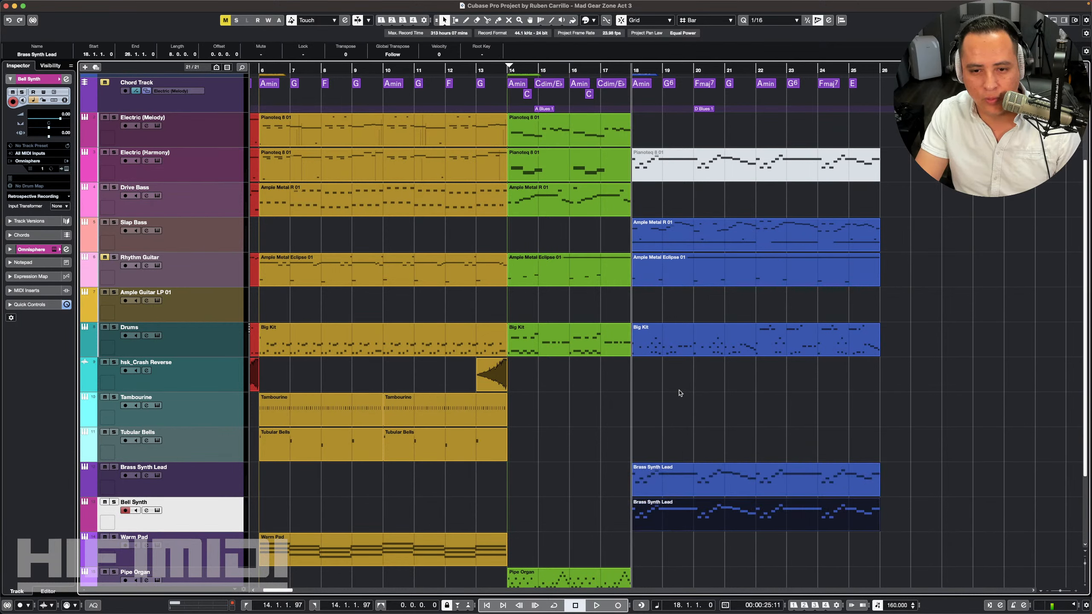
key(space)
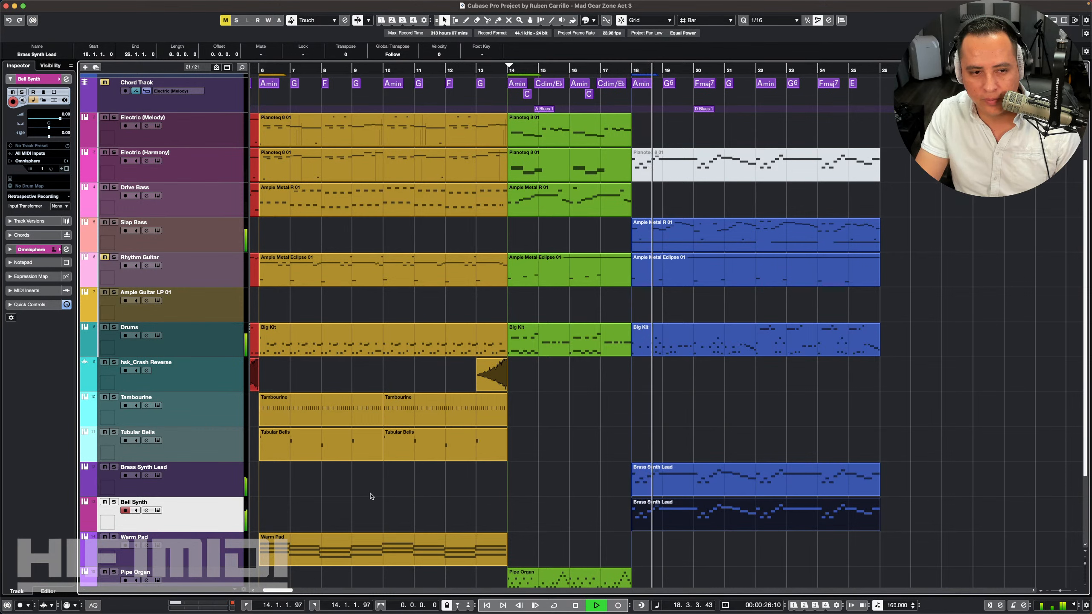
Step: Turn the Bell Synth track's volume all the way down and rename its copied part as Melody Double
key(space)
drag(60, 118, 3, 127)
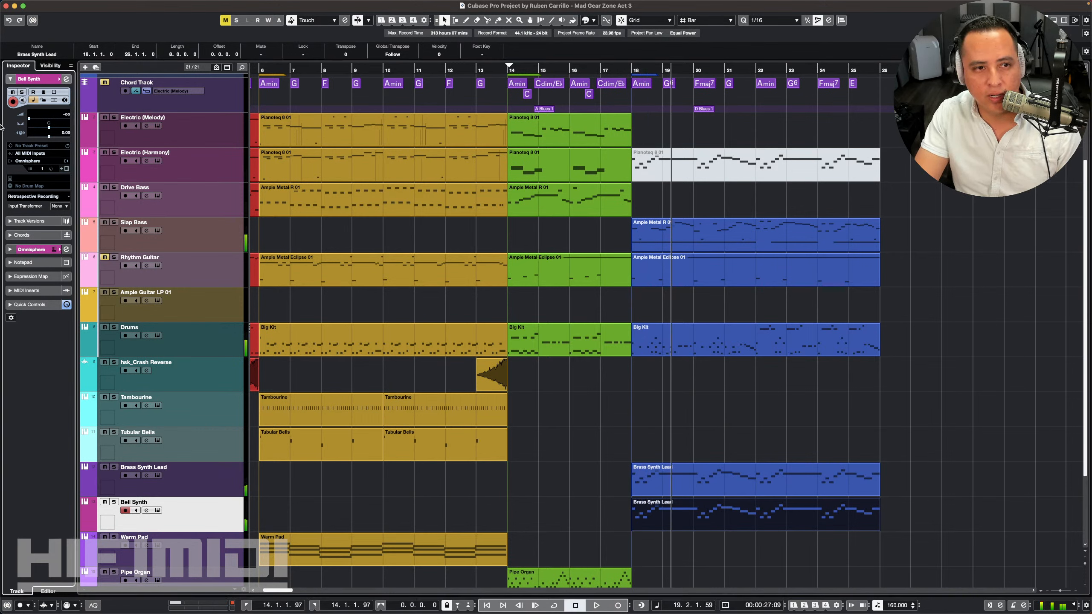
click(633, 70)
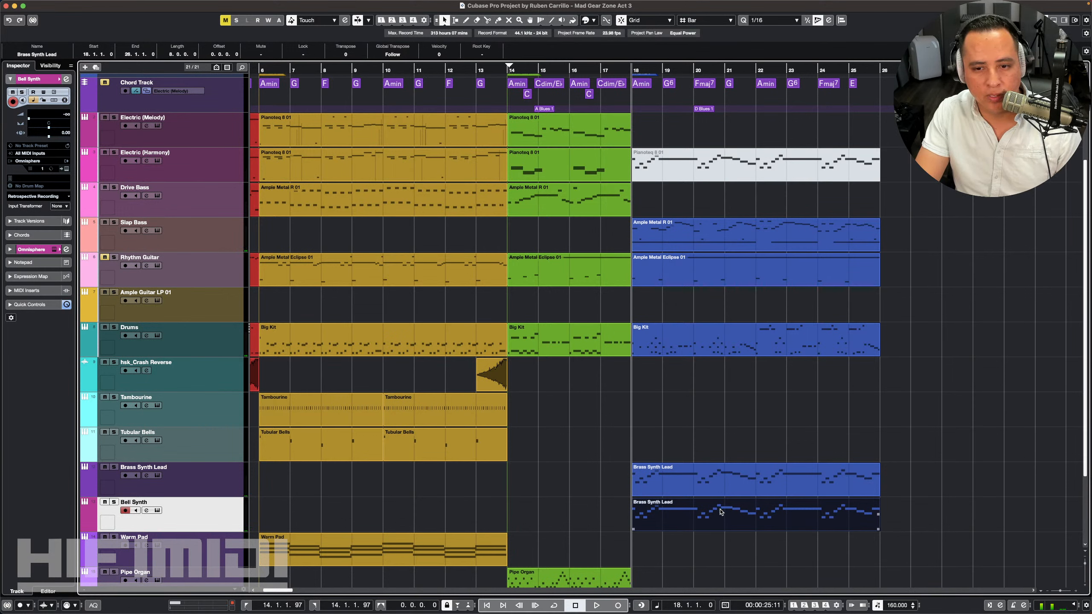
click(60, 53)
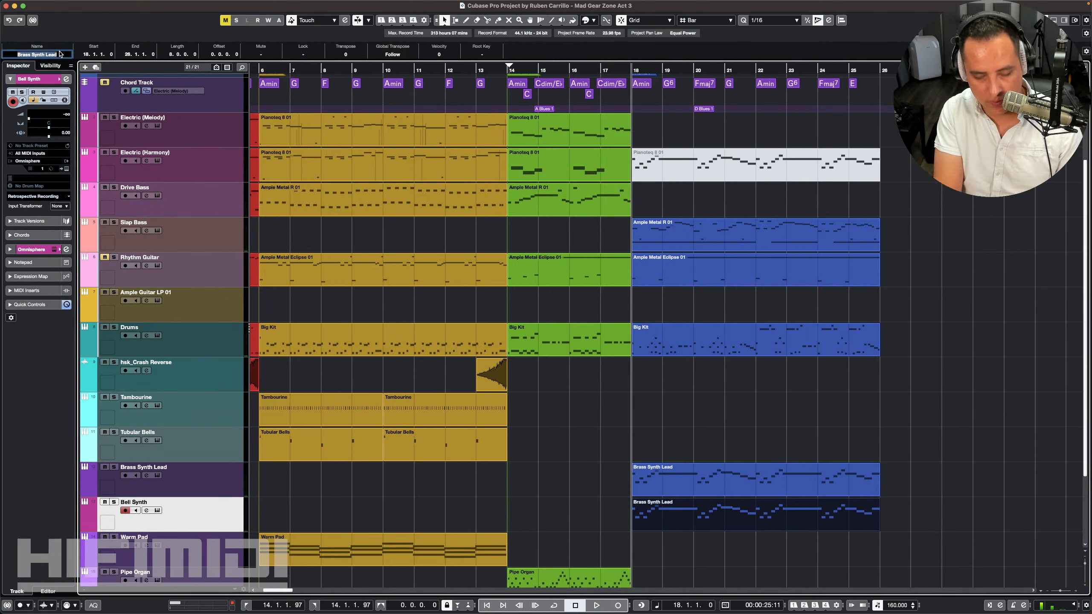
text(Melody Double)
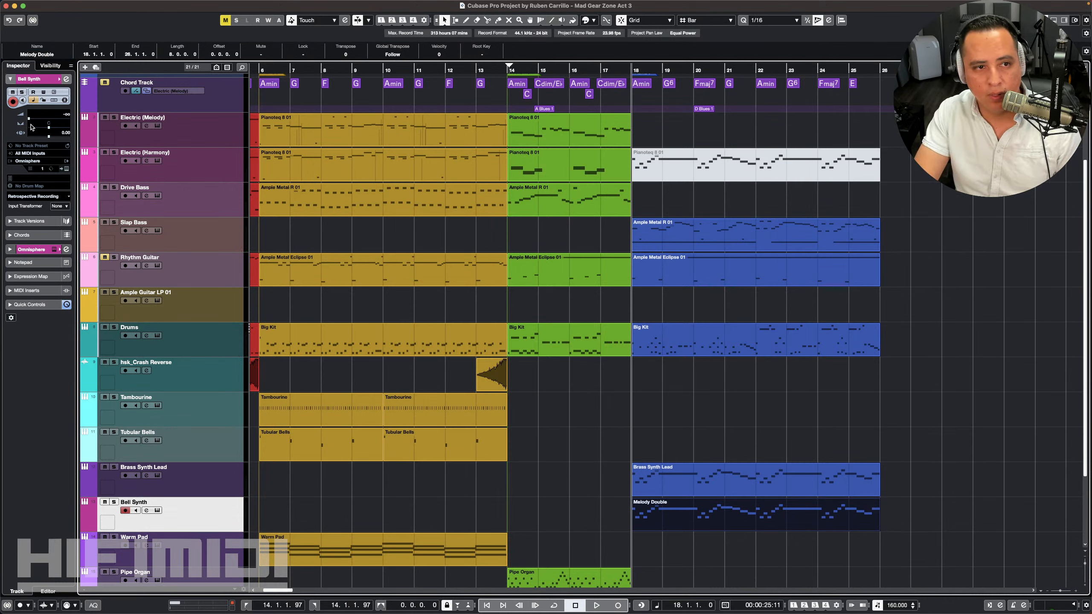
Step: Loop playback over the Melody Double part, bars 18 to 26, and raise the Bell Synth volume to -9.45
key(shift+g)
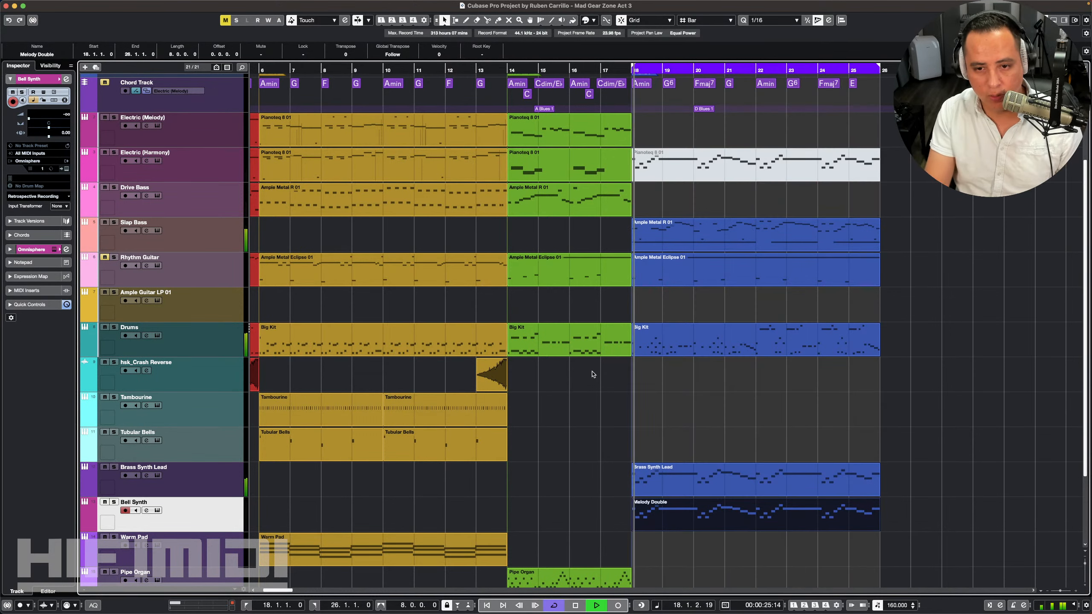
drag(29, 120, 48, 120)
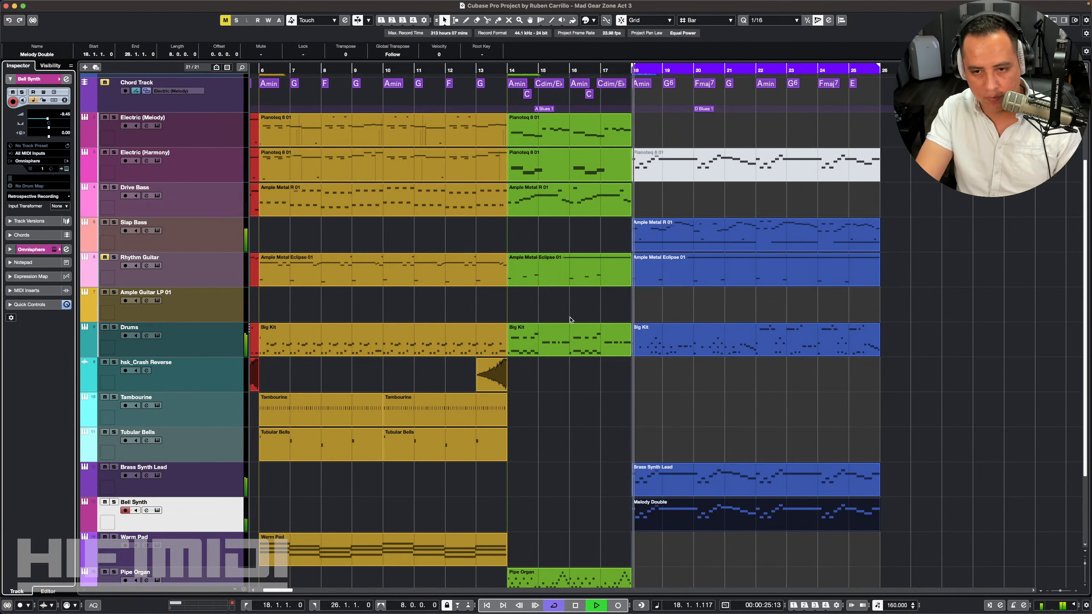
key(space)
Step: Deselect the part, turn off cycle playback, and play the arrangement from the beginning
key(g)
key(g)
key(g)
click(802, 420)
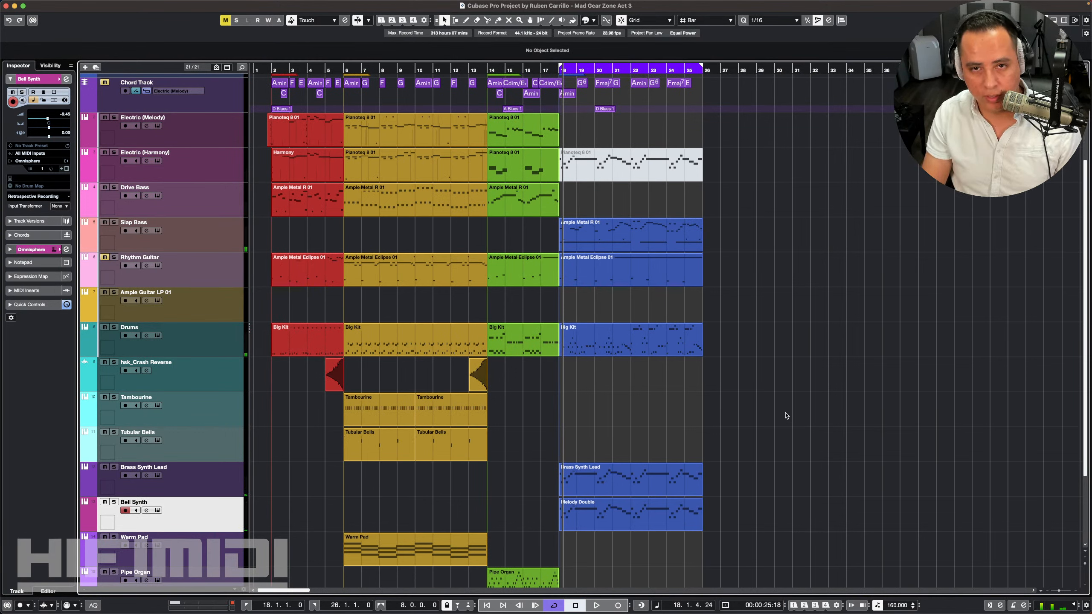
key(space)
key(KP_Divide)
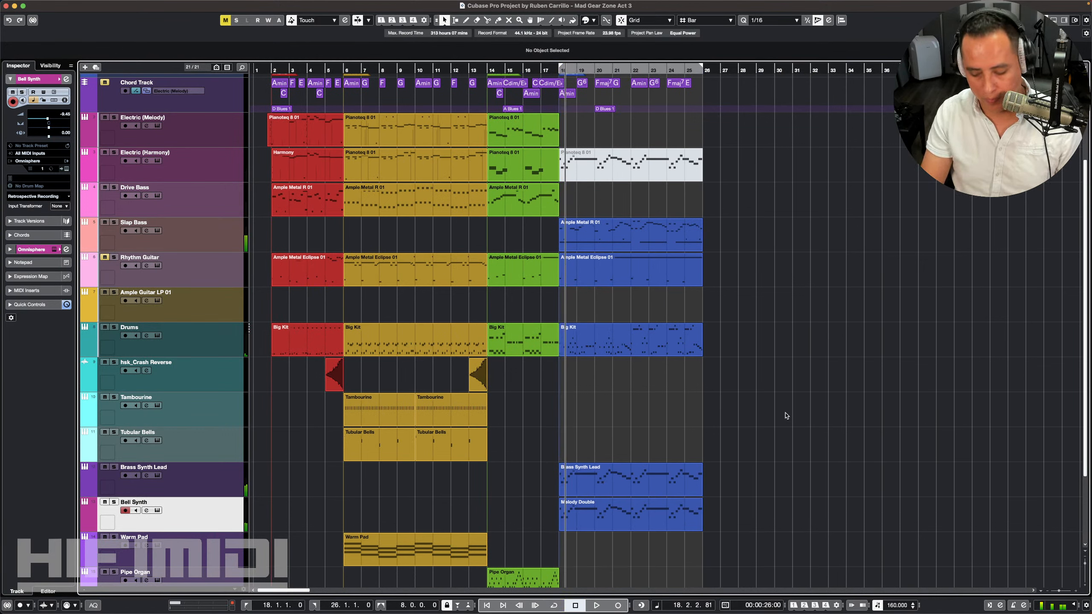
key(Home)
key(space)
key(h)
key(h)
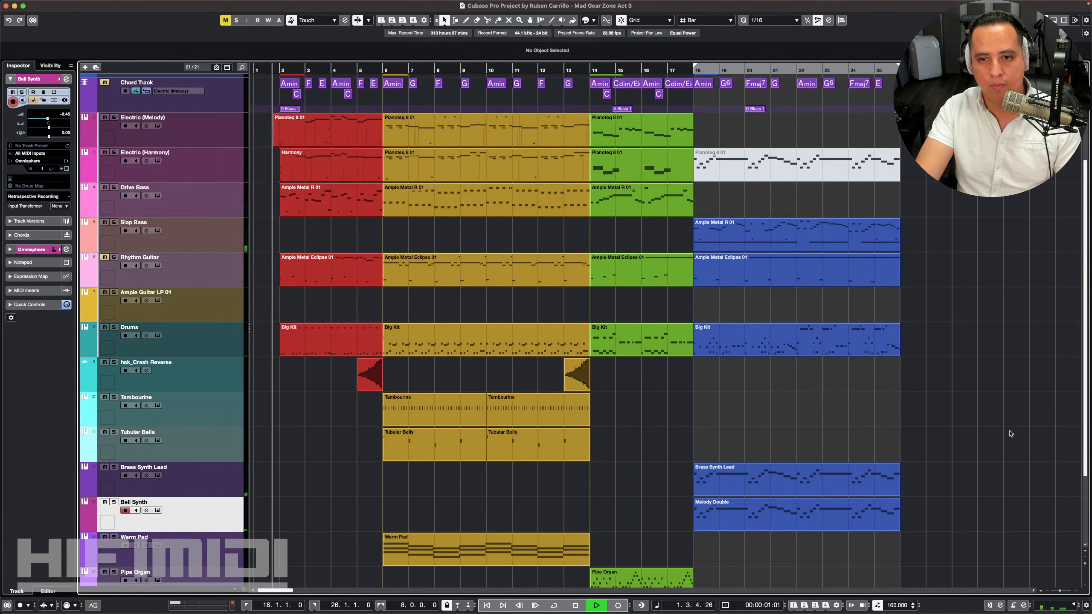
key(p)
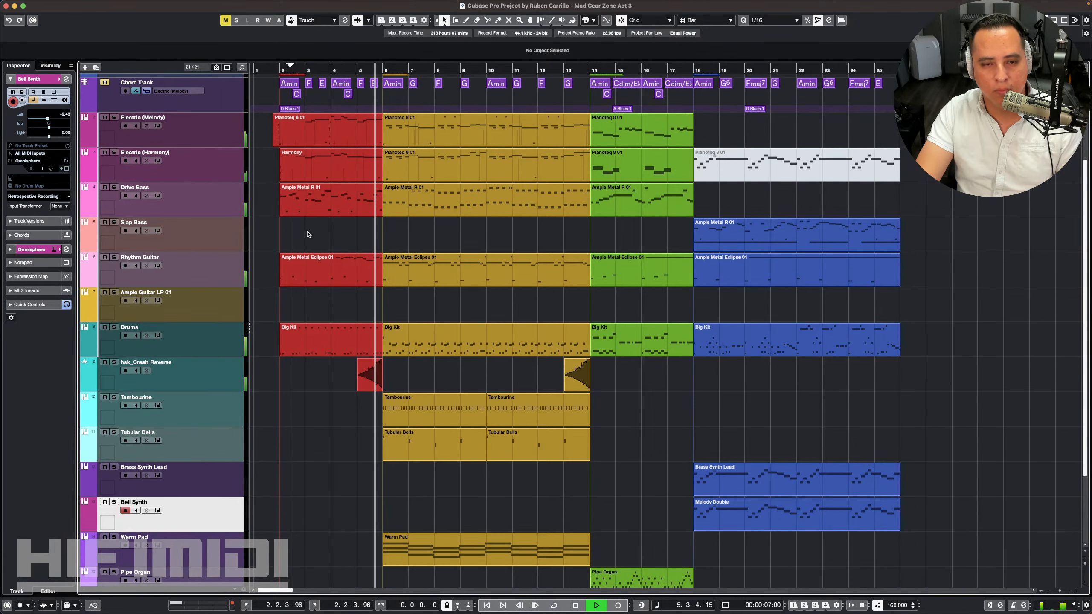
Step: Restart playback from the beginning and listen to the whole arrangement up to bar 26
key(space)
key(comma)
key(space)
key(h)
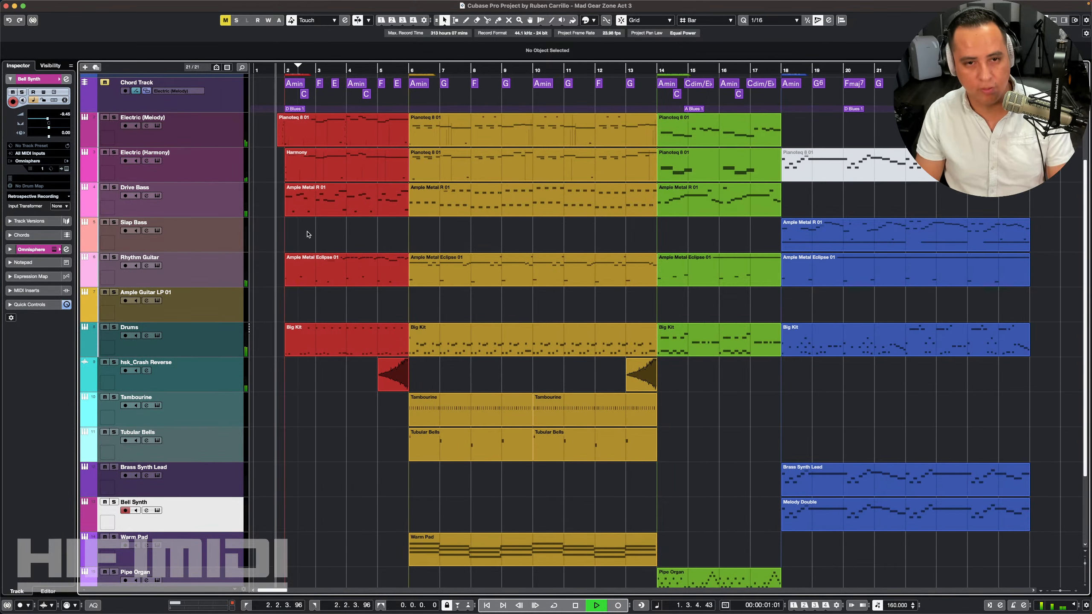
key(h)
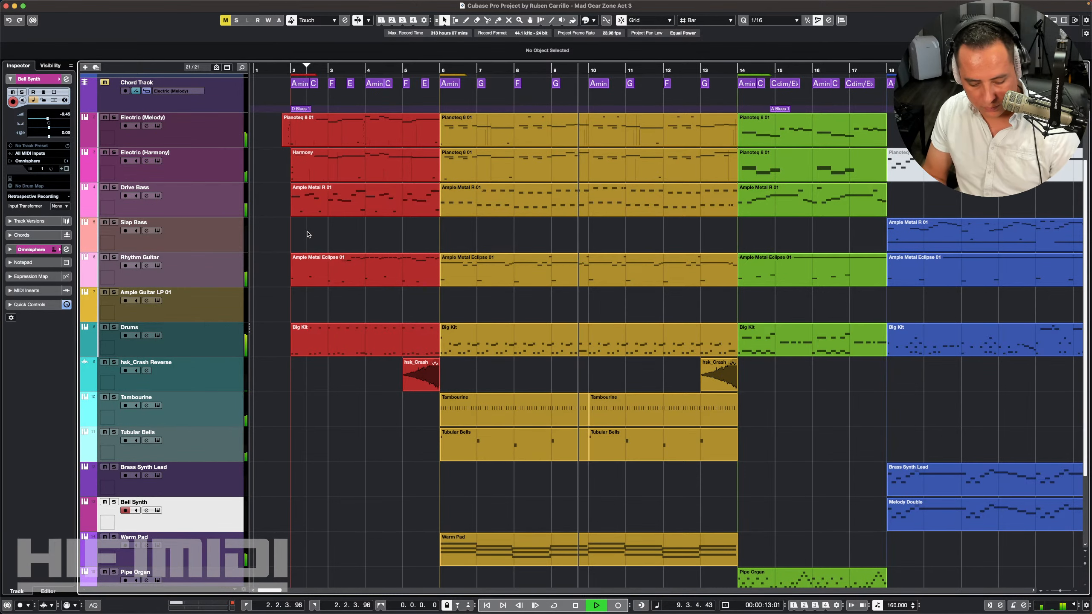
key(g)
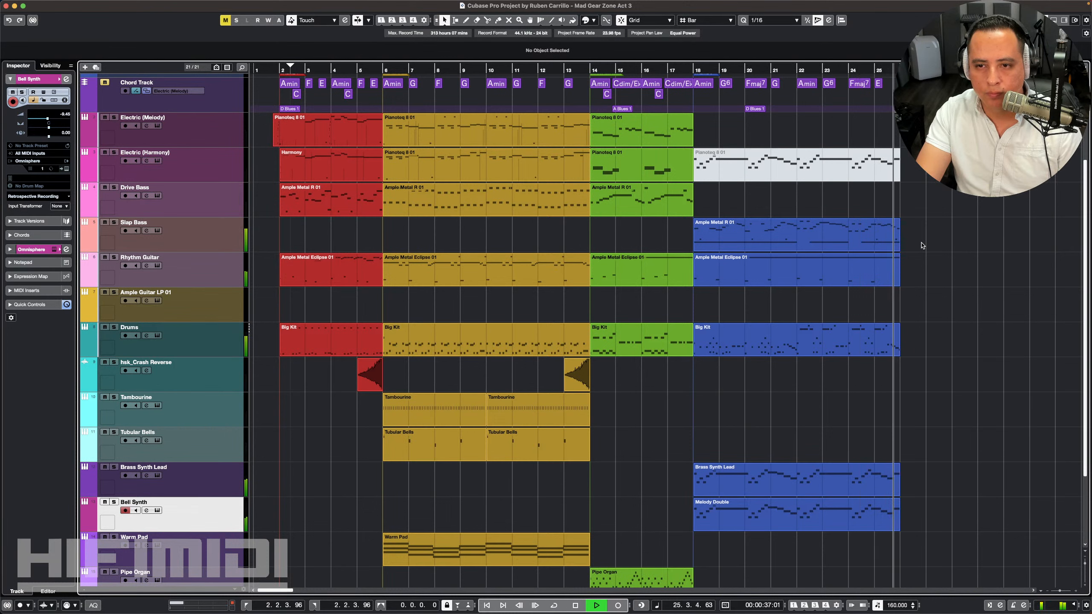
key(space)
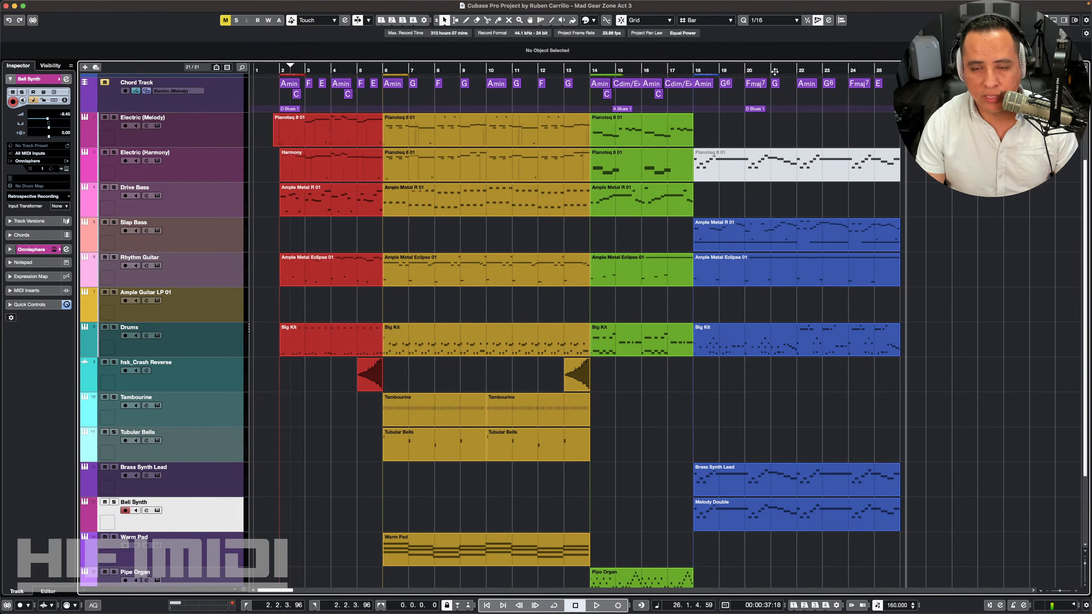
Step: Review the tracks and play the transition from bar 14 into Theme 3 at bar 18
scroll(705, 168, up, 3)
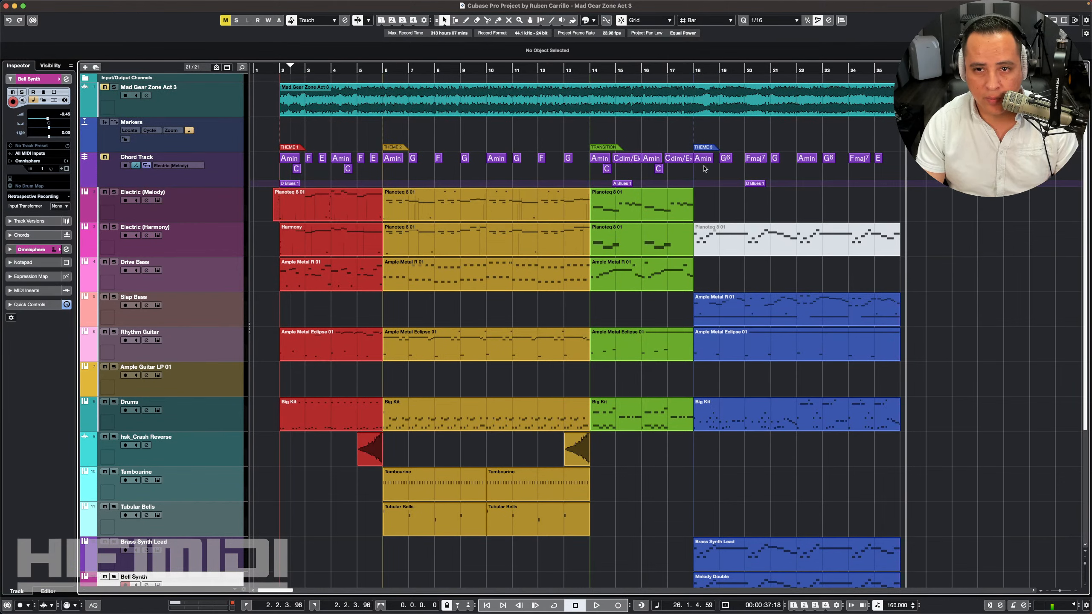
scroll(759, 384, down, 6)
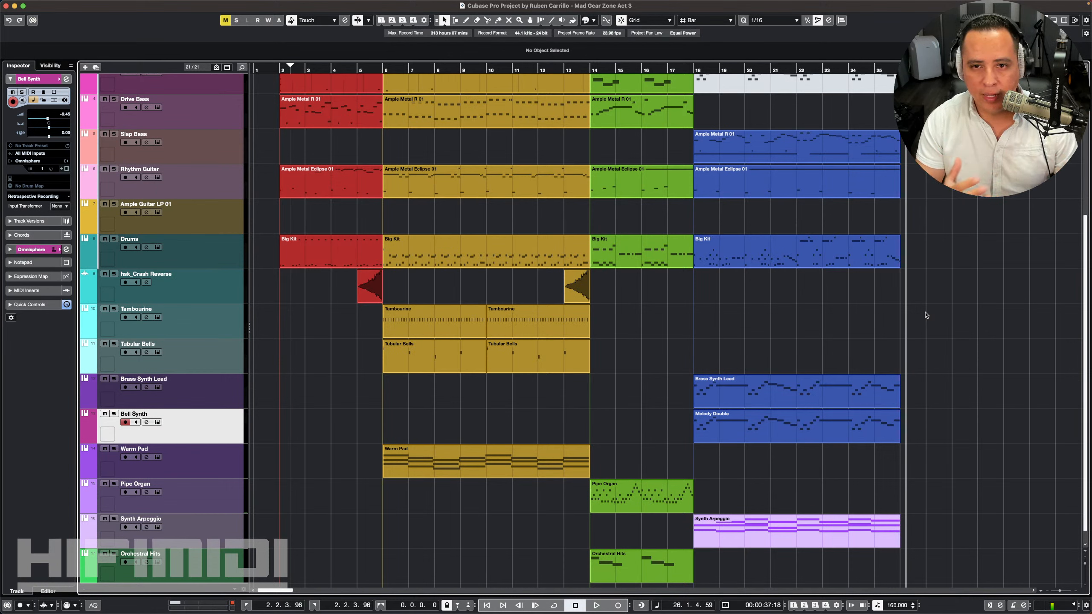
click(591, 70)
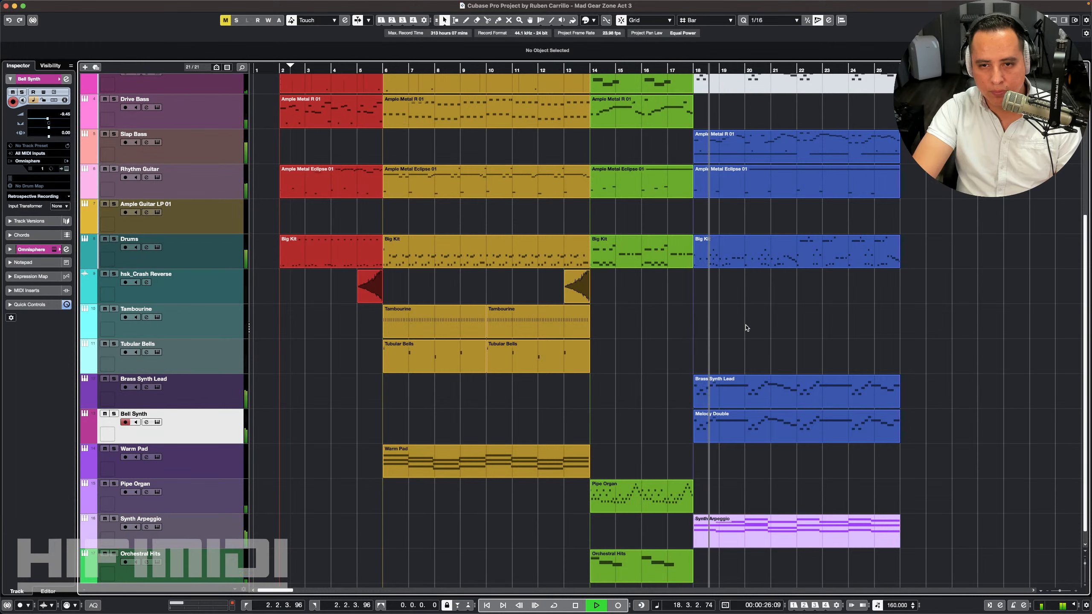
key(space)
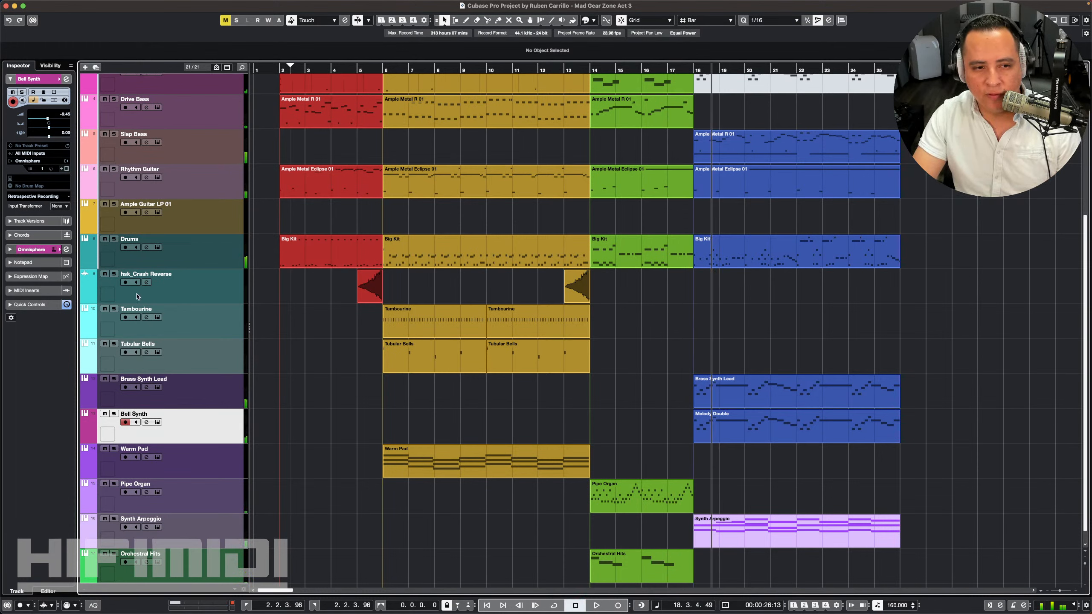
Step: Play the start of the transition at bar 14, and solo the Drive Bass and Slap Bass tracks
scroll(520, 99, up, 3)
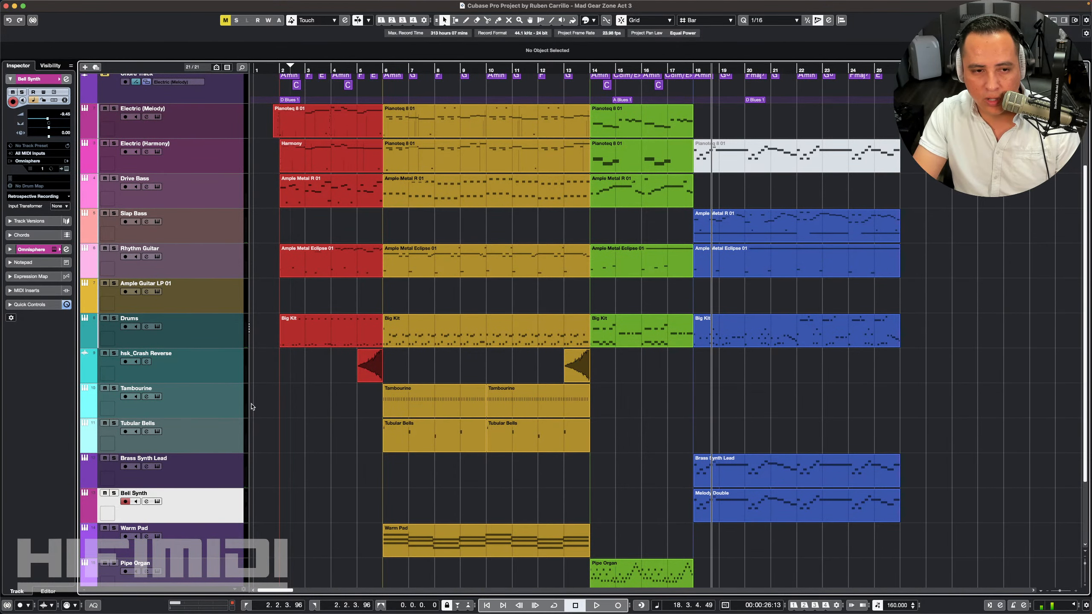
key(KP_3)
key(space)
key(space)
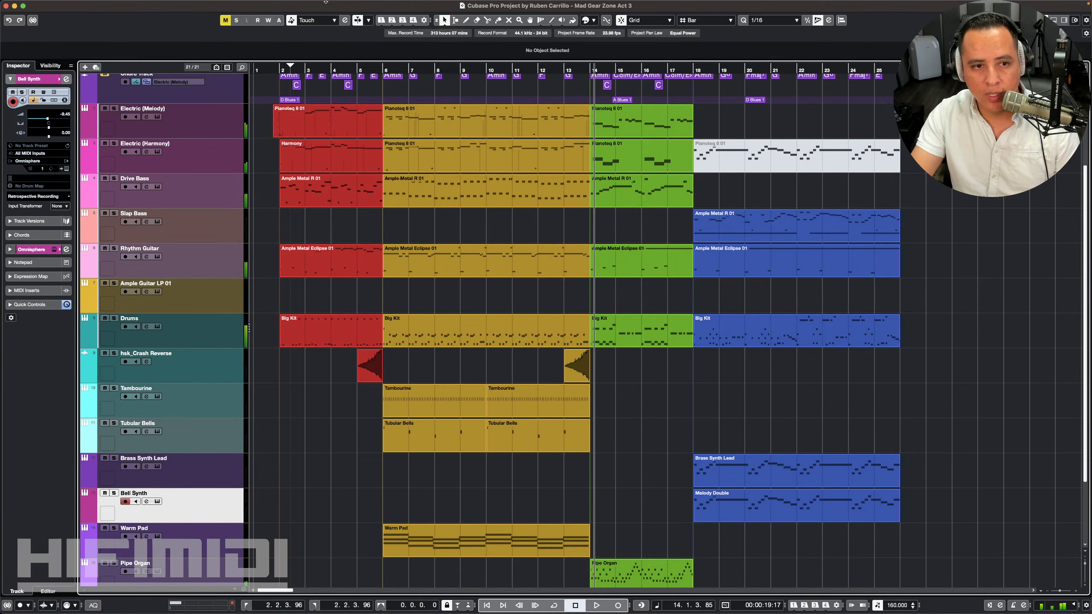
click(114, 178)
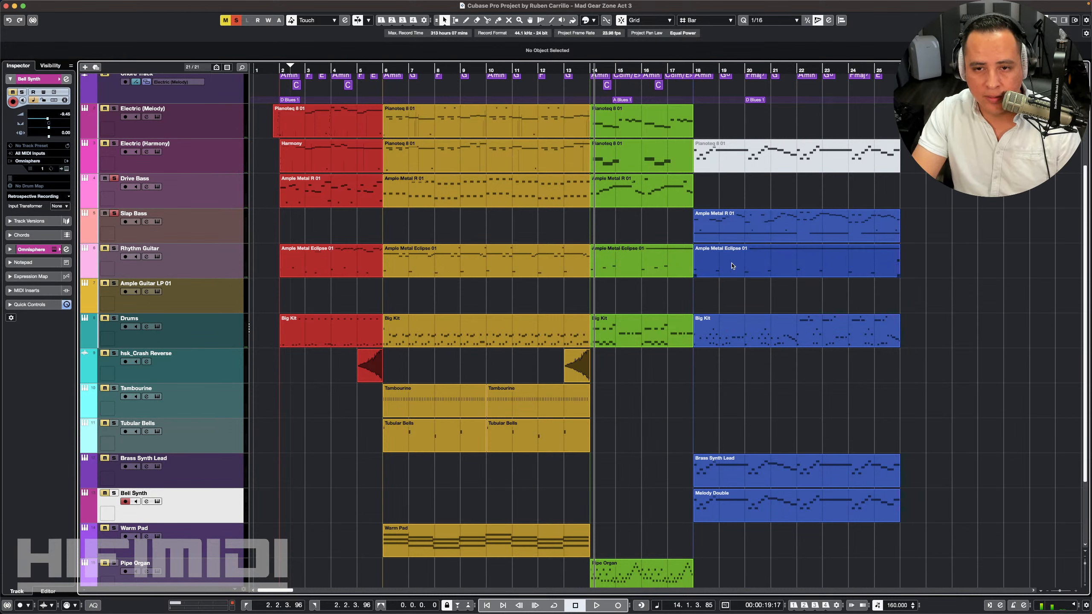
Step: Listen to the soloed basses from bar 14 into Theme 3, and select the Drive Bass track
key(space)
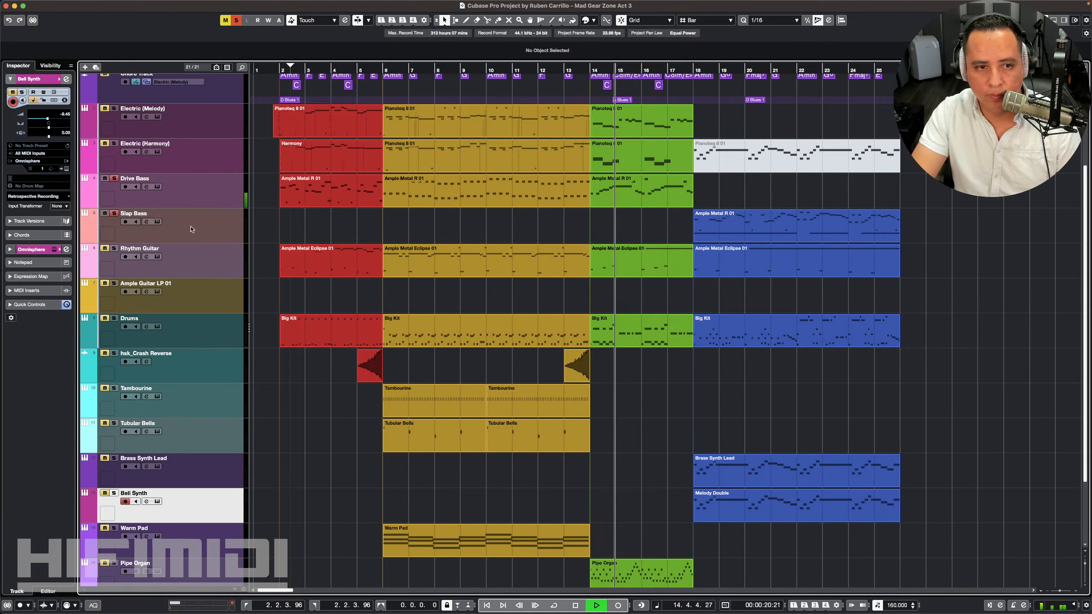
key(space)
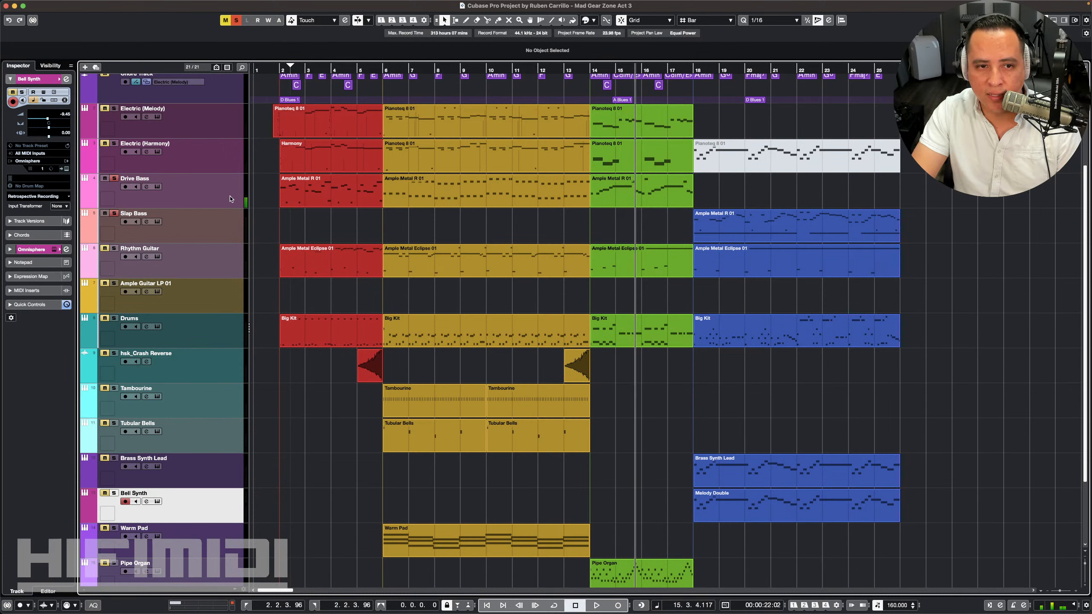
click(180, 199)
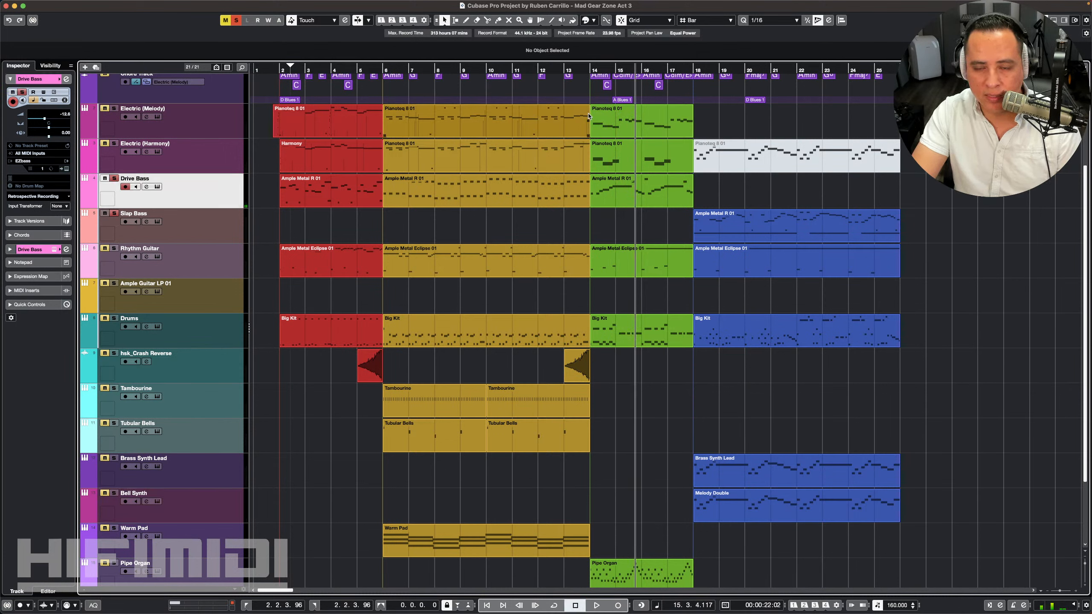
key(space)
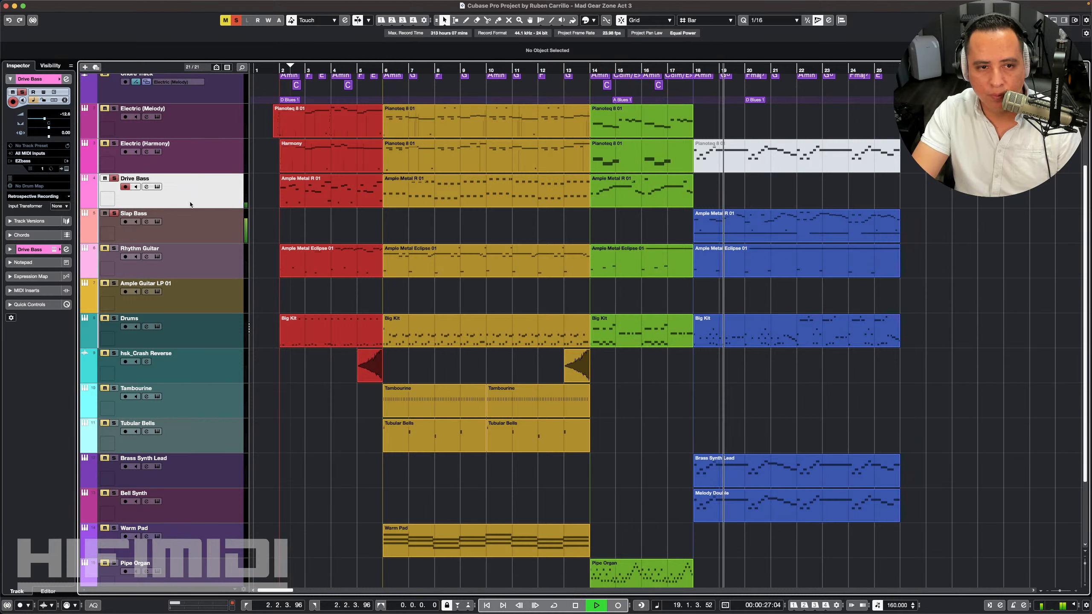
Step: Replay the soloed Drive Bass and Slap Bass from bar 16 into Theme 3 to compare their levels
key(space)
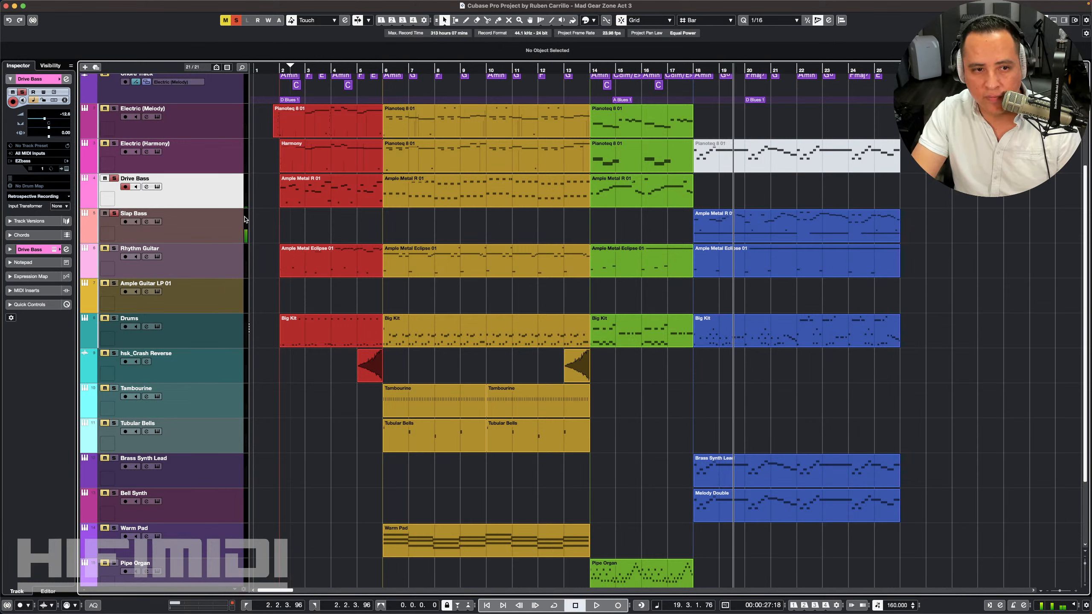
click(643, 68)
key(space)
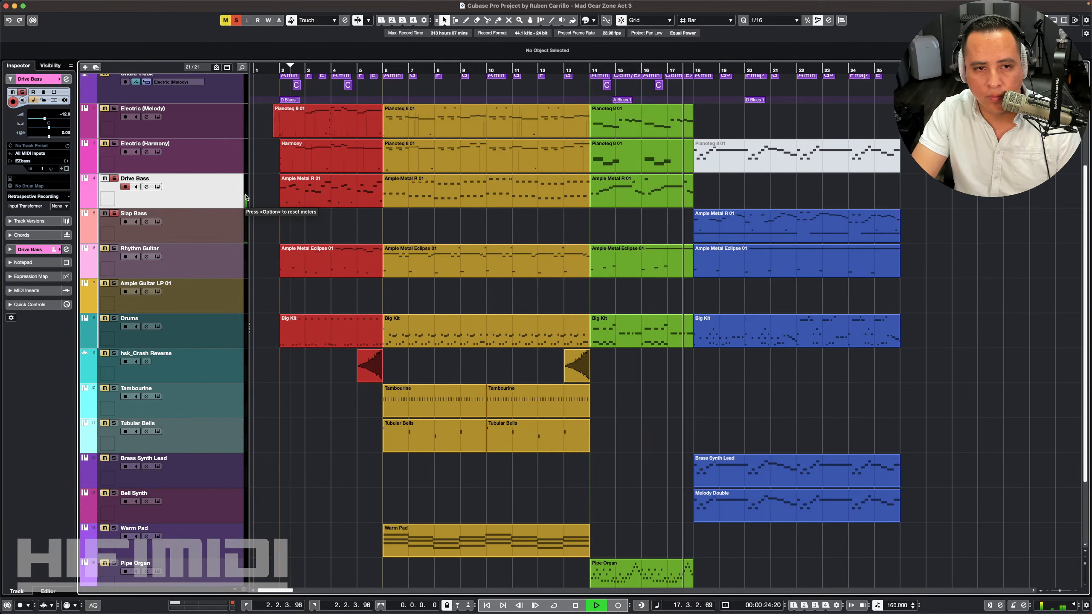
key(space)
Step: Compare the soloed bass channels in the MixConsole during playback, and pull the Slap Bass level down to -64.7 dB
key(F3)
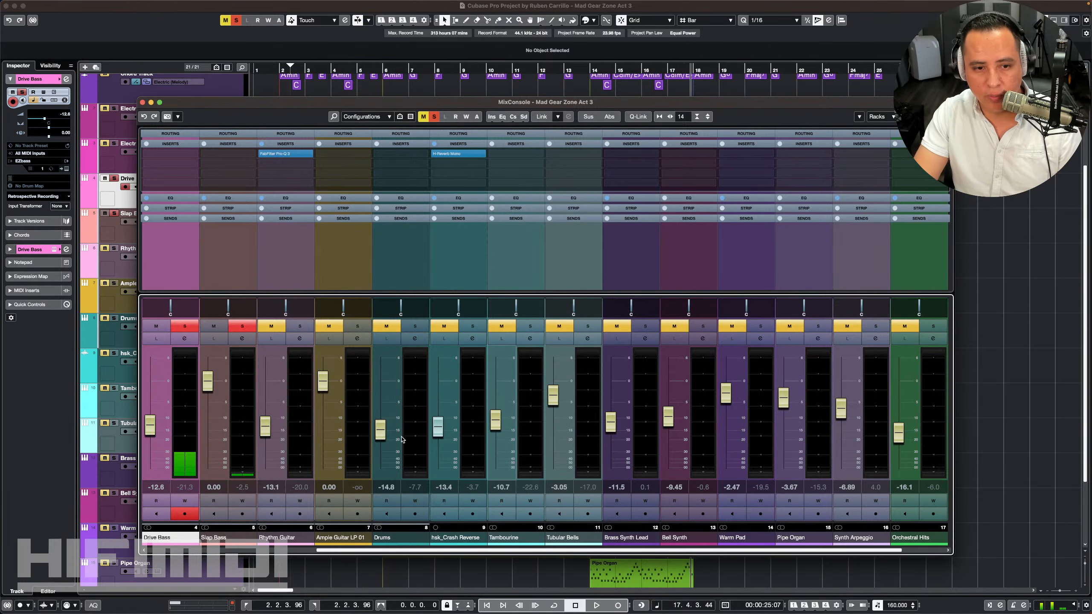
scroll(244, 459, left, 4)
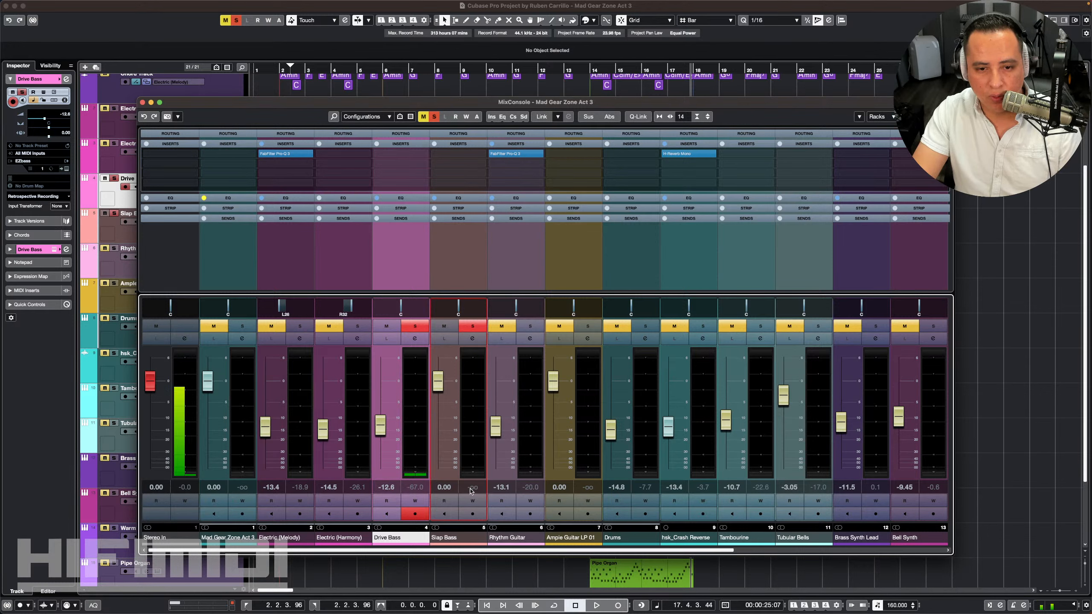
key(space)
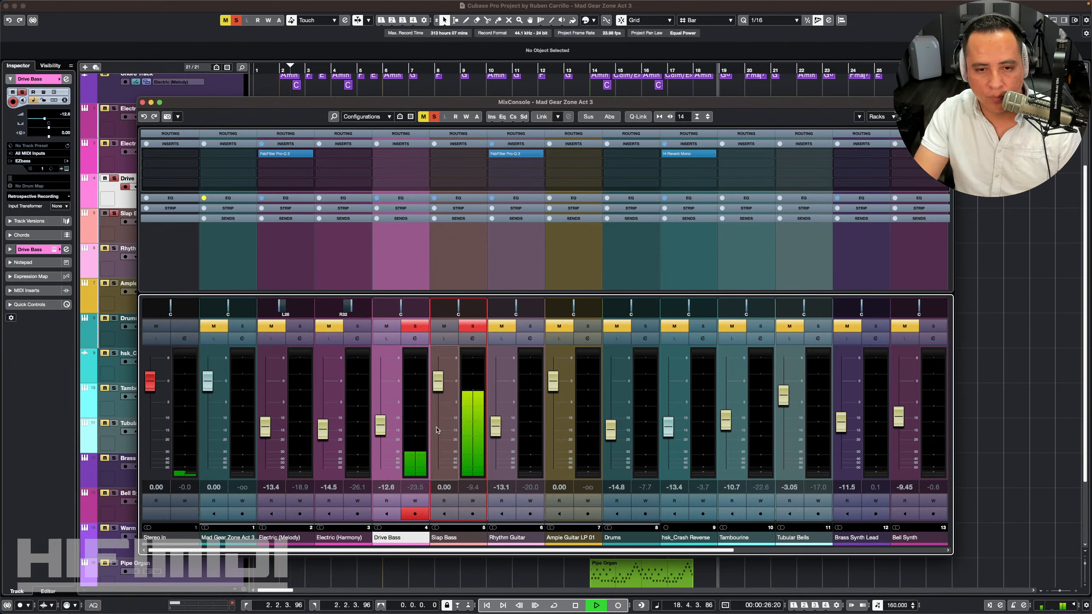
key(space)
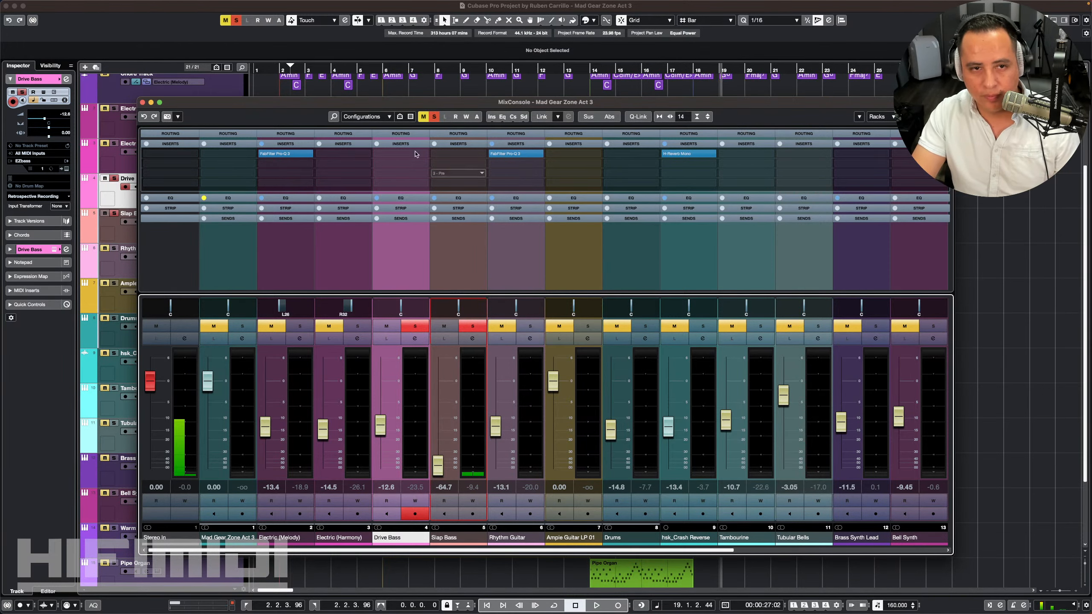
click(143, 103)
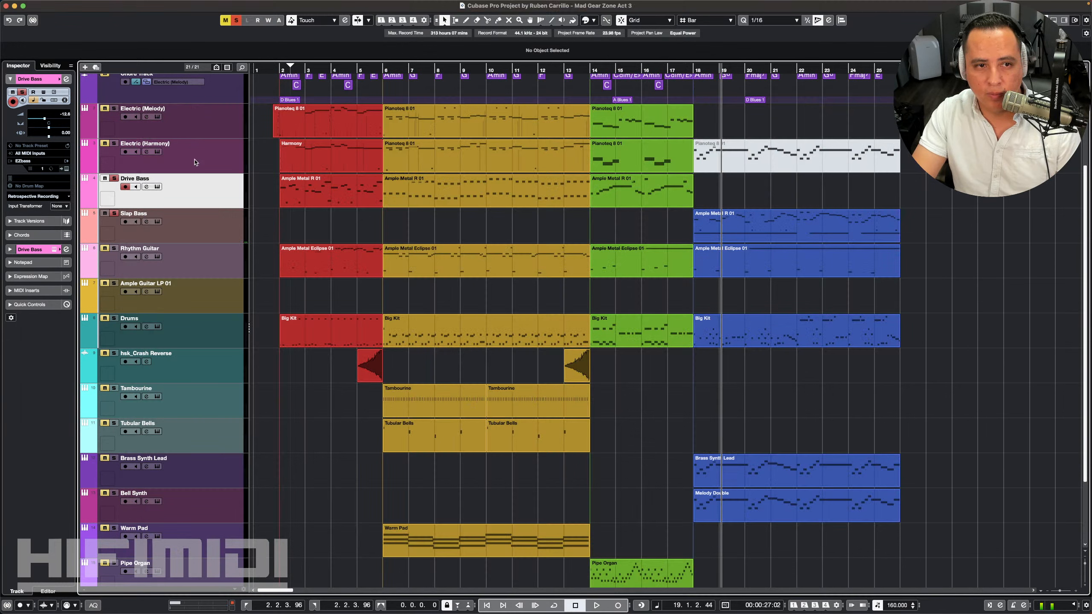
Step: Clear all solos, play the transition into Theme 3, and set an active loop range from bar 18 to bar 26
click(236, 20)
double_click(667, 70)
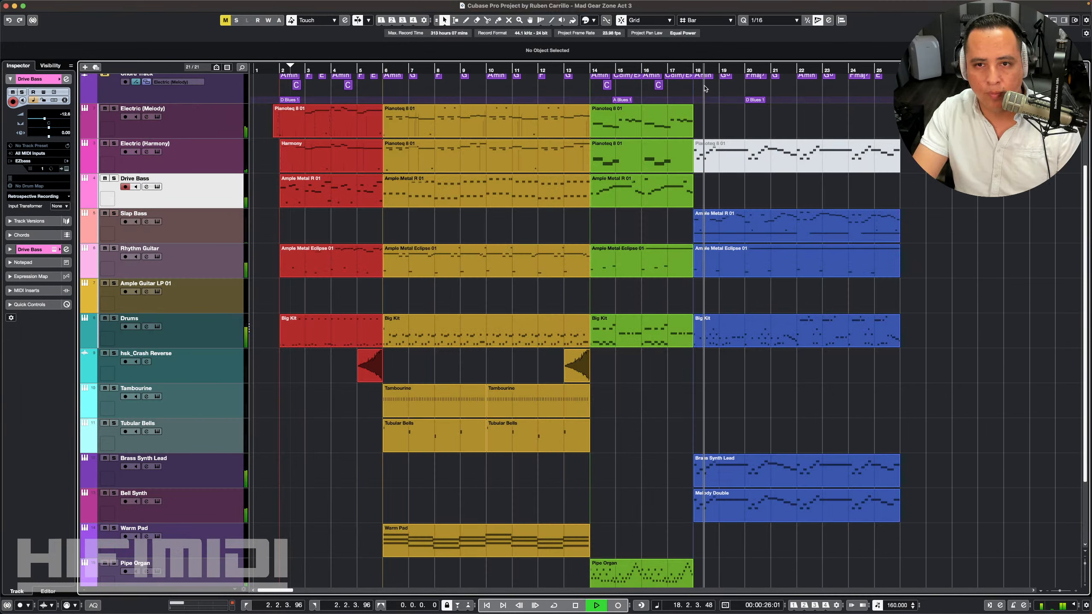
key(space)
drag(698, 63, 888, 63)
key(KP_Divide)
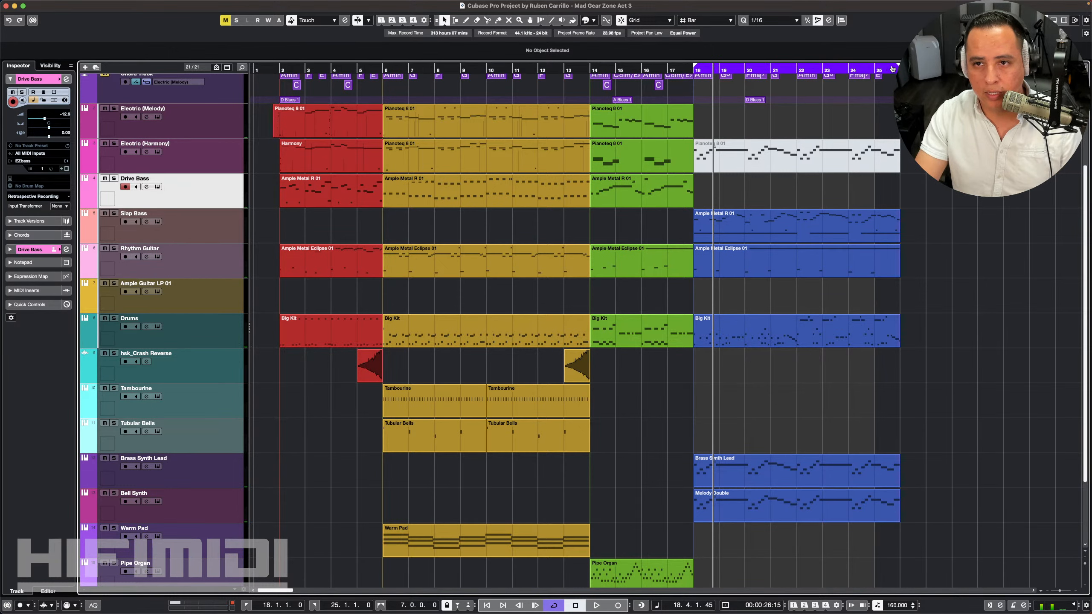
drag(892, 69, 902, 67)
Step: Set the Slap Bass level to -8.51 dB in the MixConsole while the Theme 3 loop plays
key(F3)
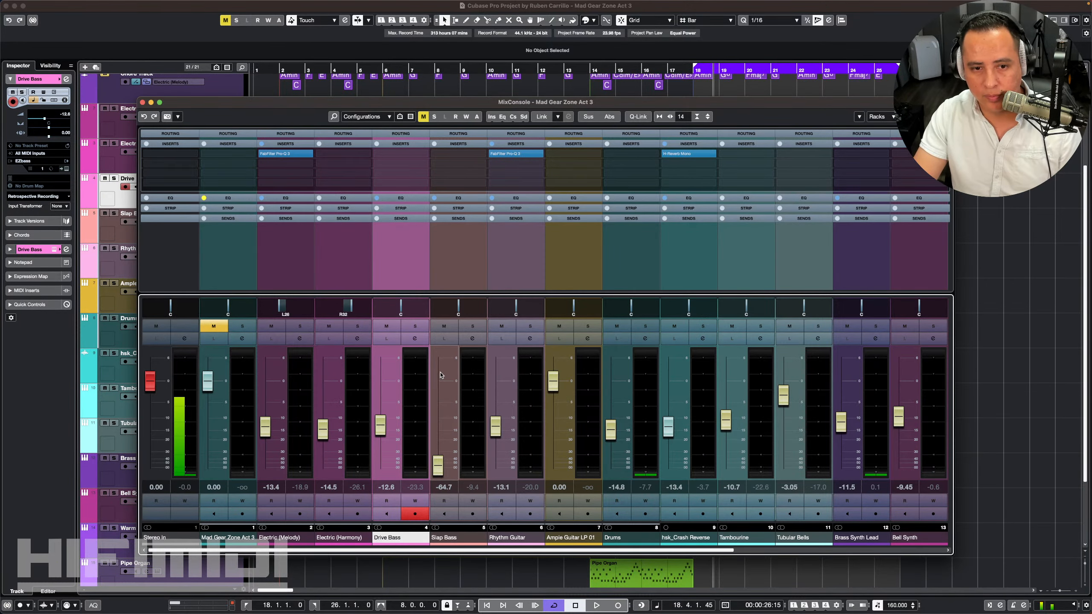
key(space)
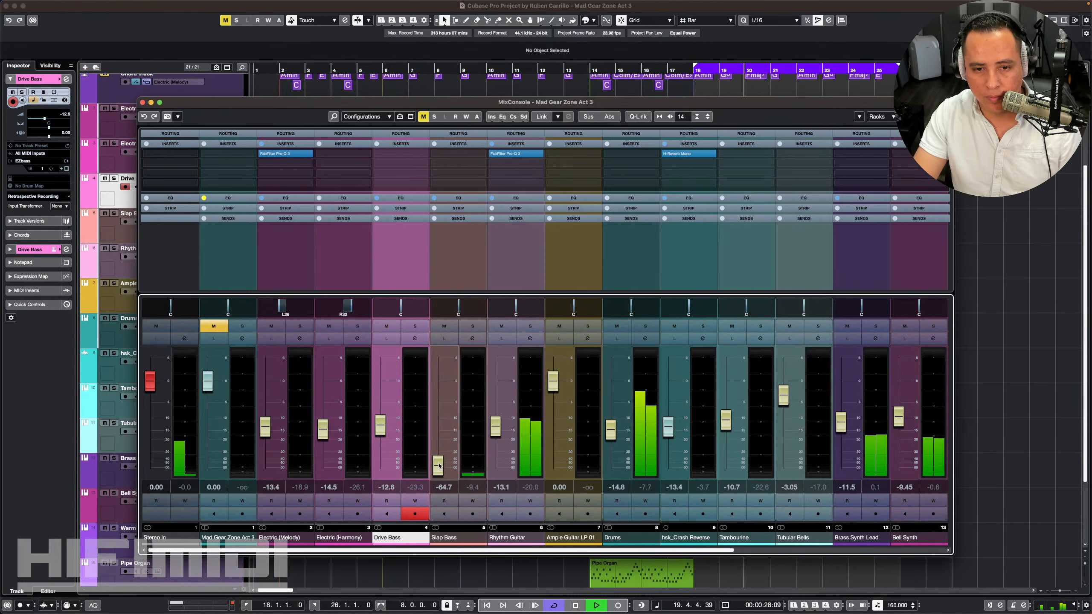
drag(438, 465, 441, 446)
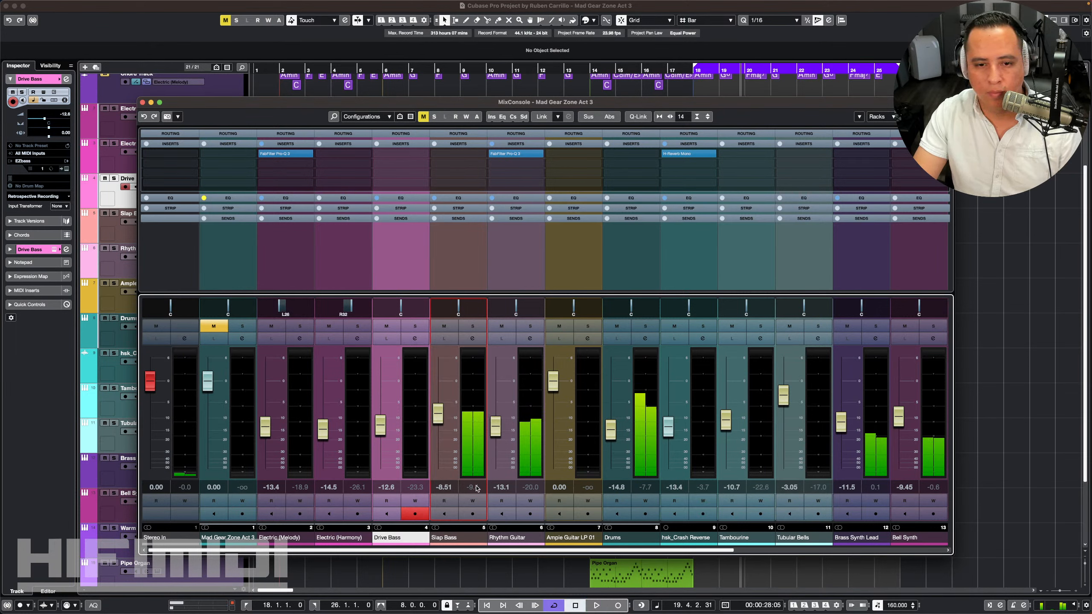
Step: Play Theme 3 from bar 18 with the MixConsole open to check the Slap Bass balance, and close the mixer
key(space)
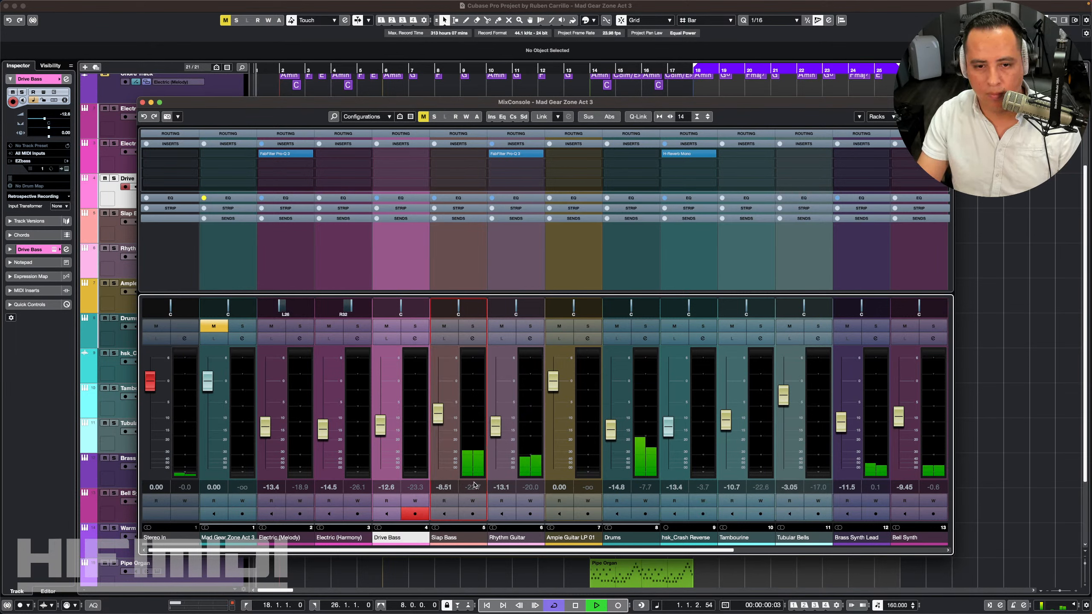
click(692, 71)
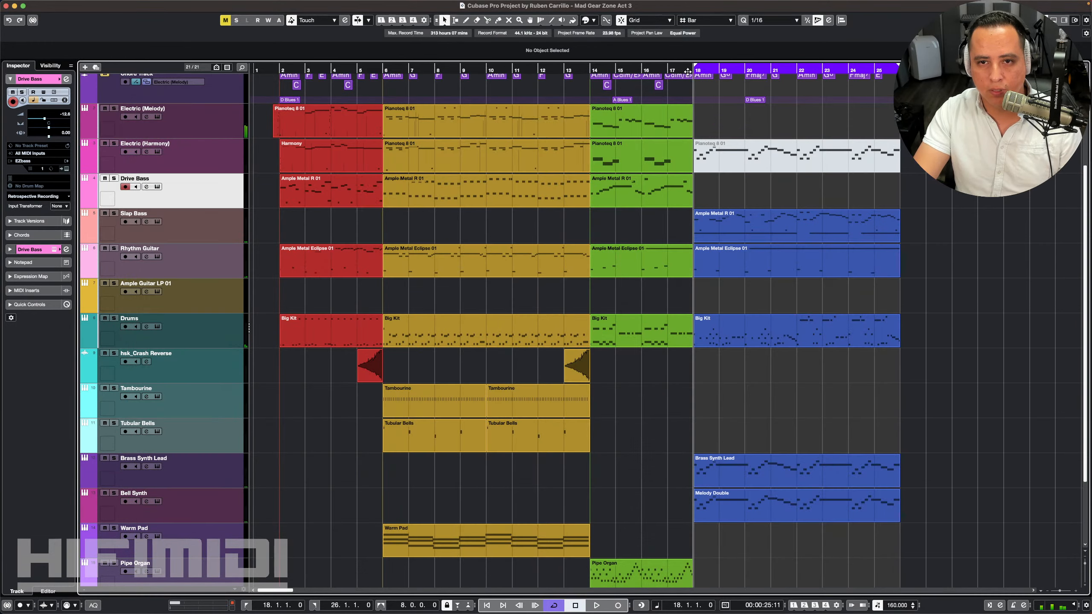
key(space)
key(F3)
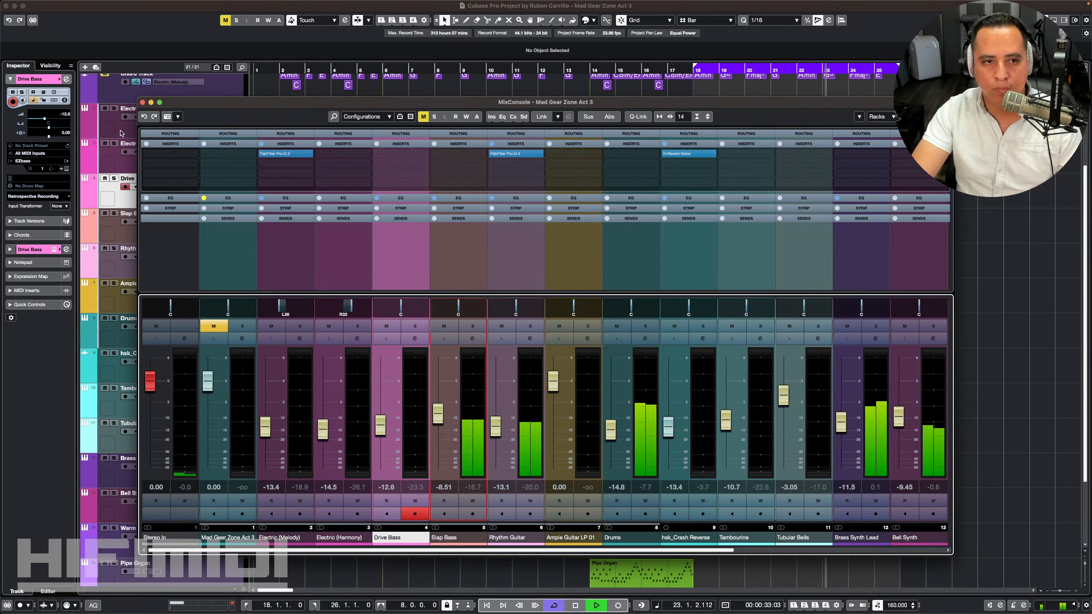
key(space)
click(142, 103)
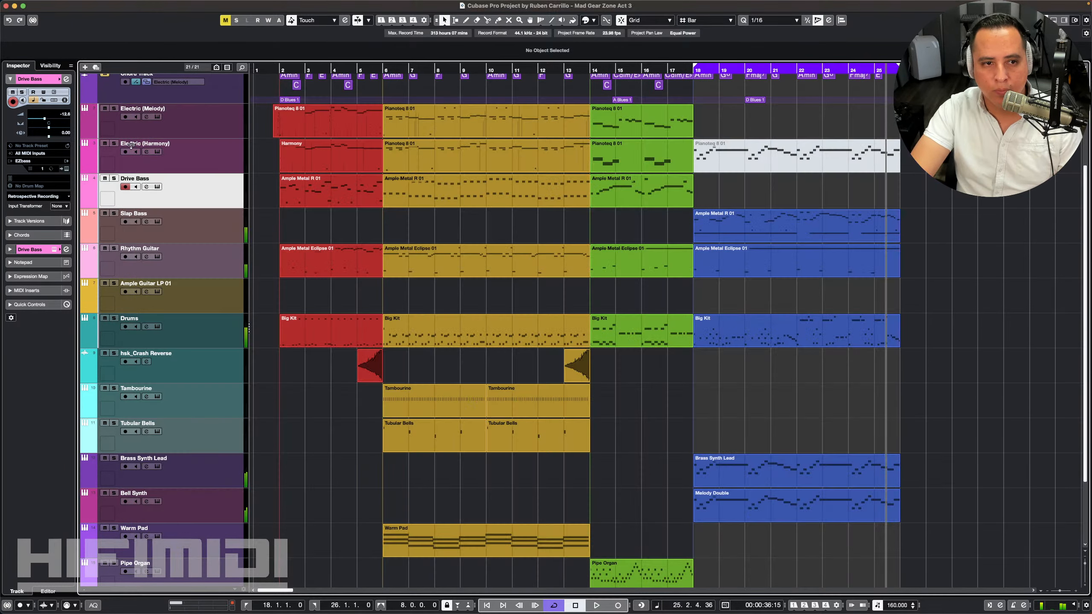
Step: Mute the Rhythm Guitar part in Theme 3, from bar 18 to bar 26
click(764, 270)
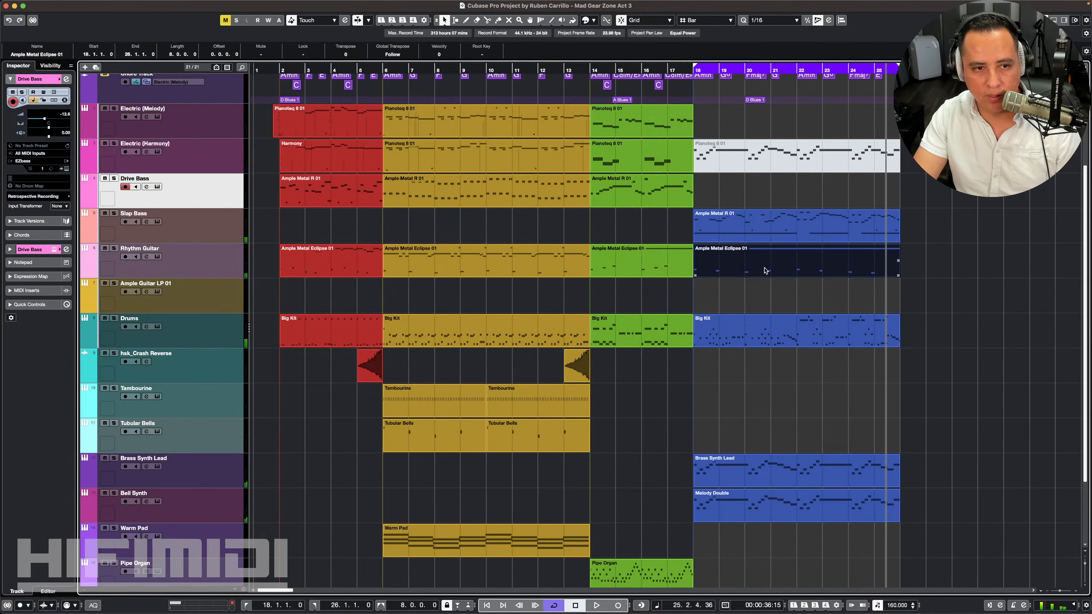
key(7)
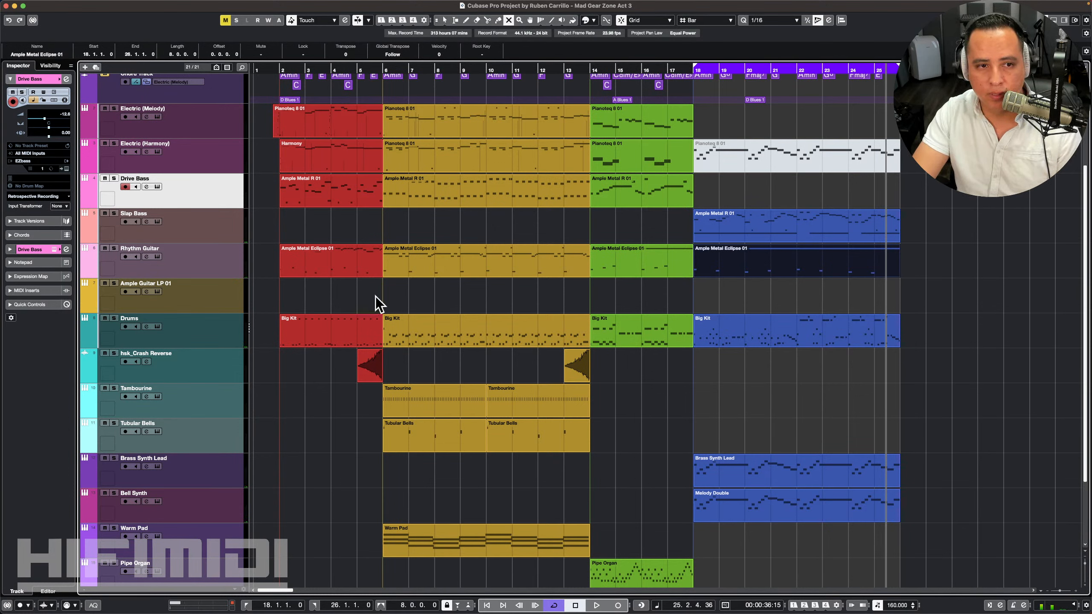
click(741, 272)
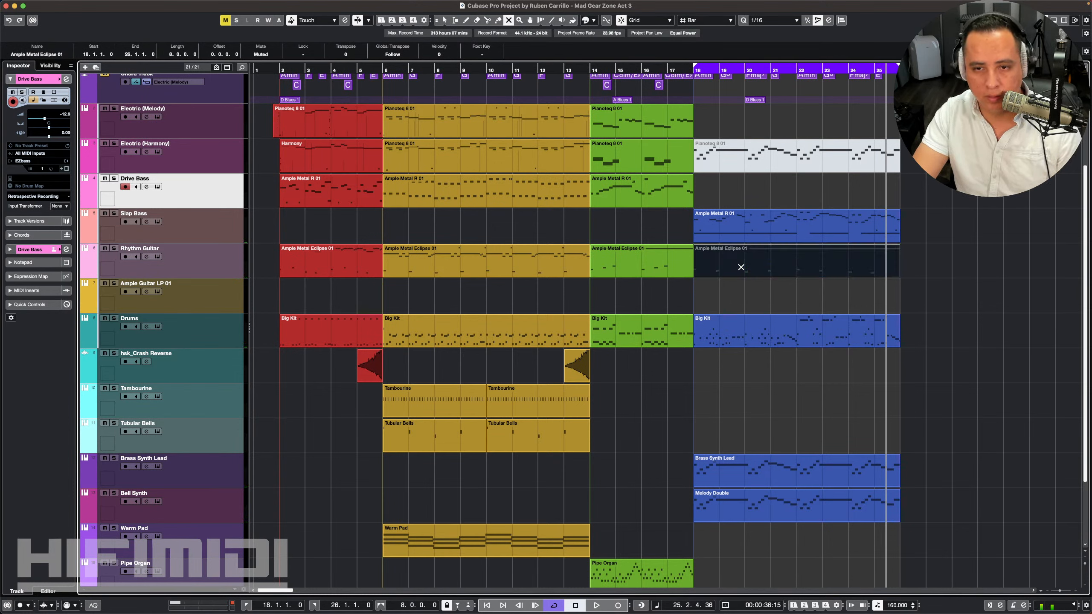
click(726, 294)
Step: Listen to the Theme 3 loop without the Rhythm Guitar part
key(space)
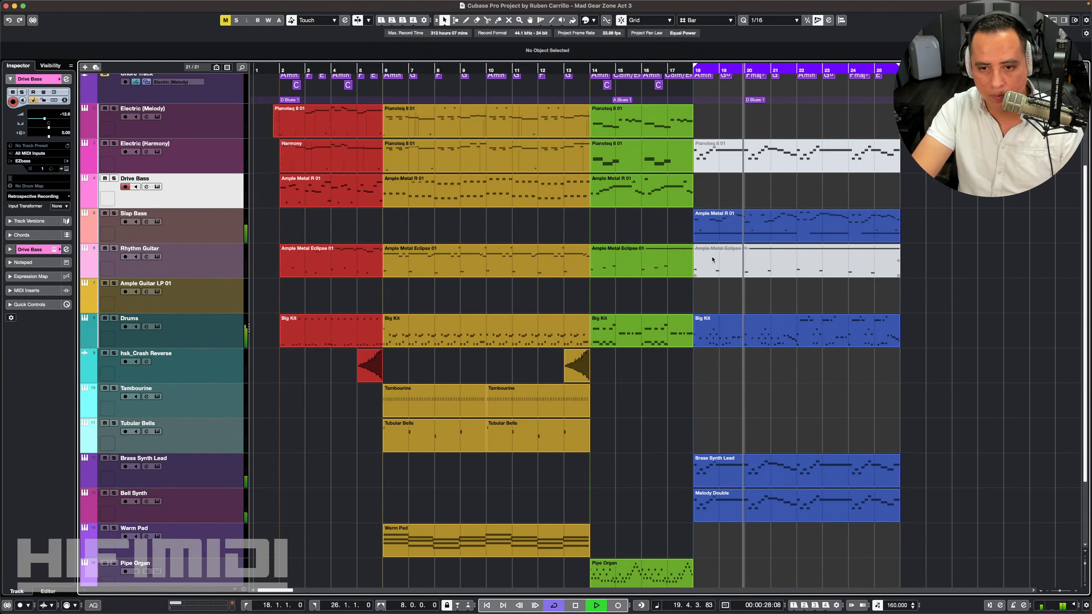
key(h)
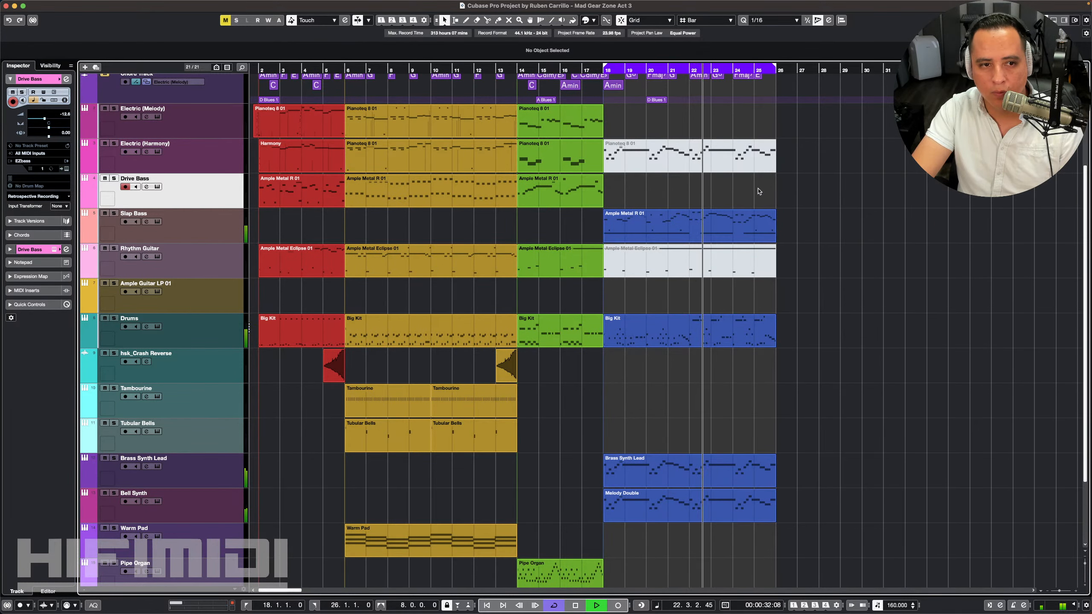
key(space)
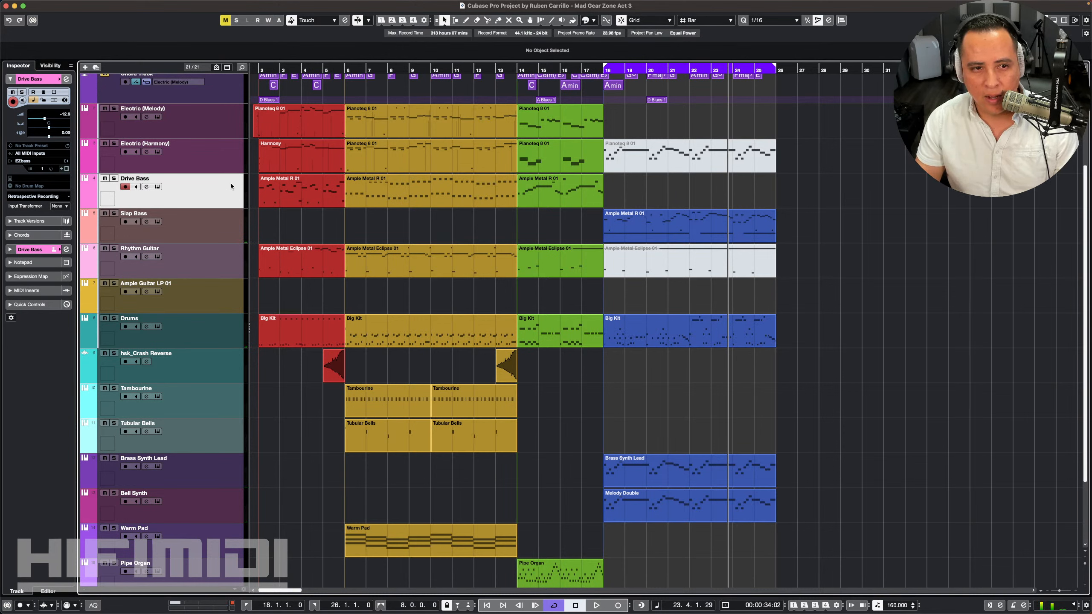
Step: Open the EZbass instrument of the Slap Bass track and listen to its tone from bar 18
click(191, 220)
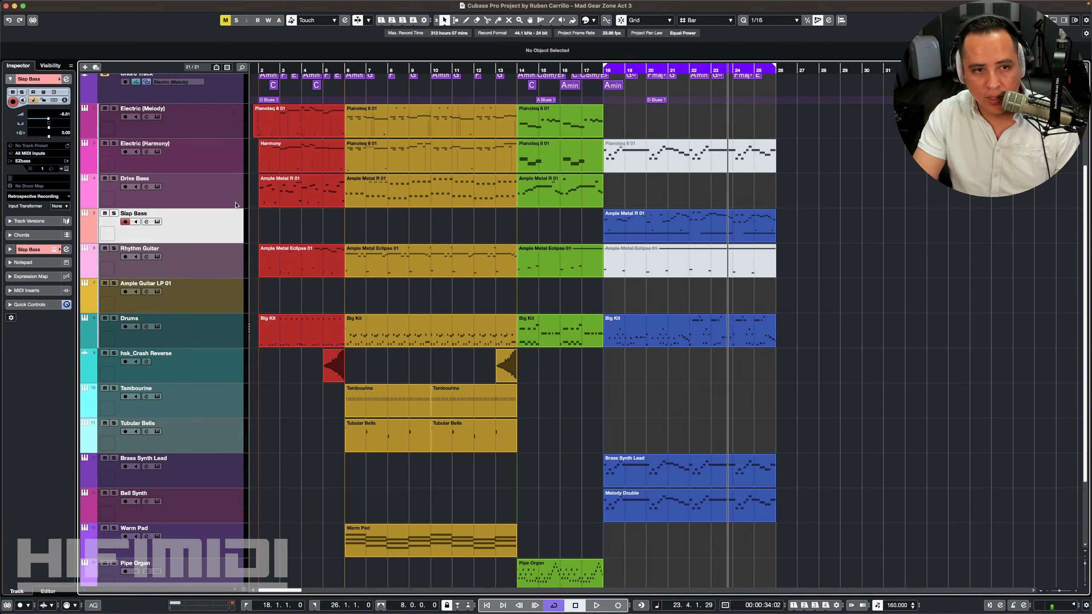
click(157, 221)
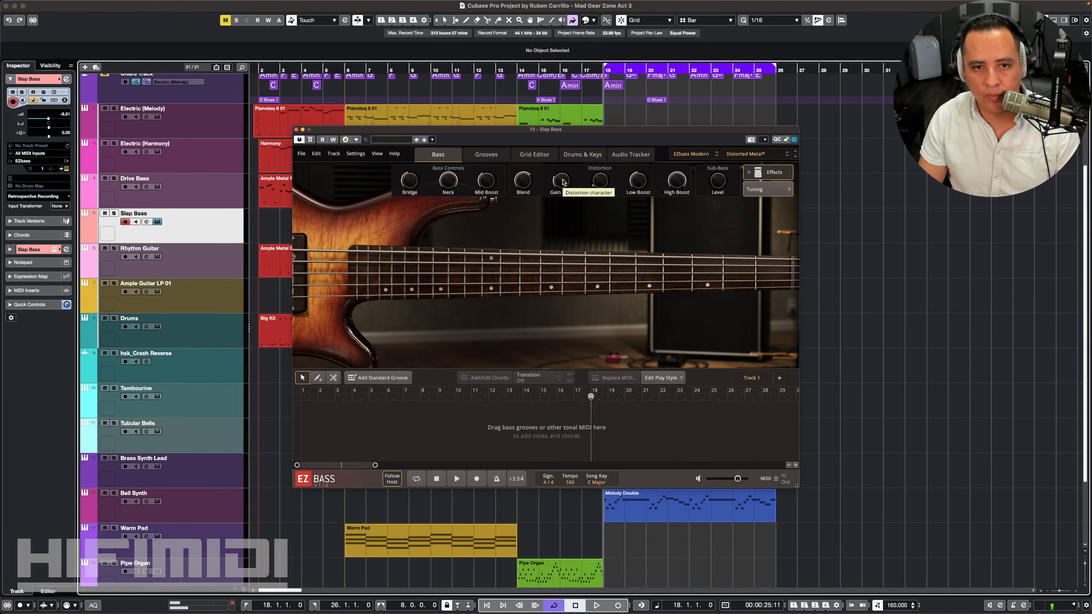
key(space)
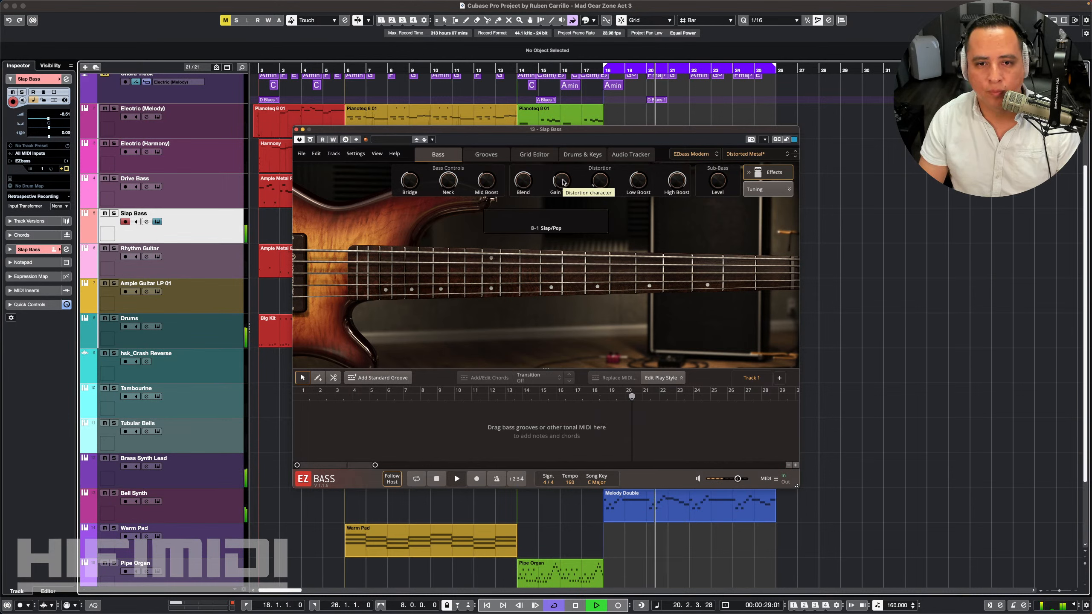
key(space)
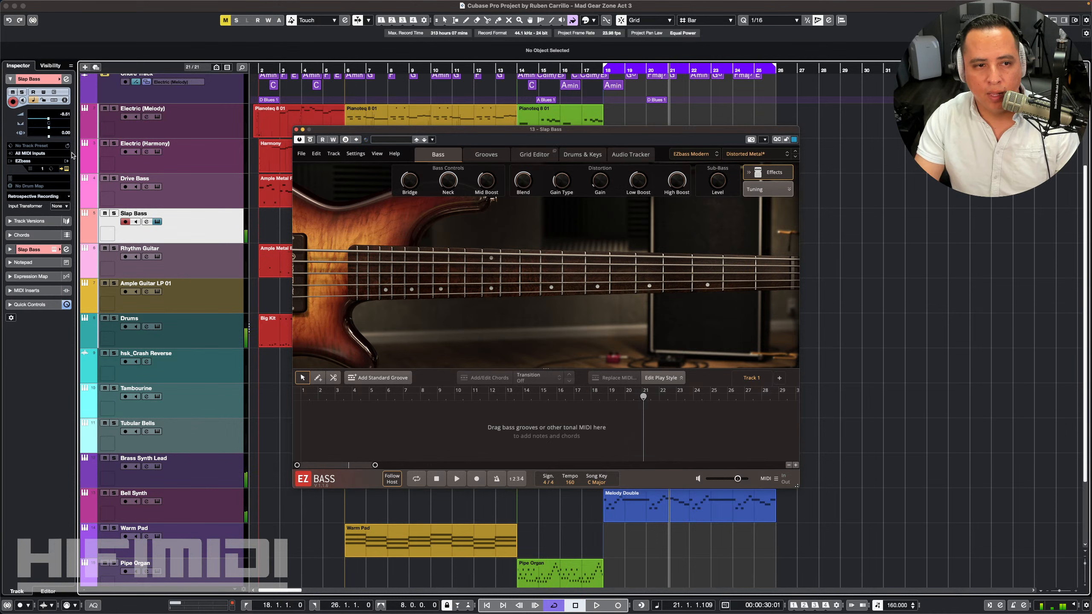
Step: Insert FabFilter Pro-Q 3 in the first audio insert slot of the Slap Bass track
click(29, 248)
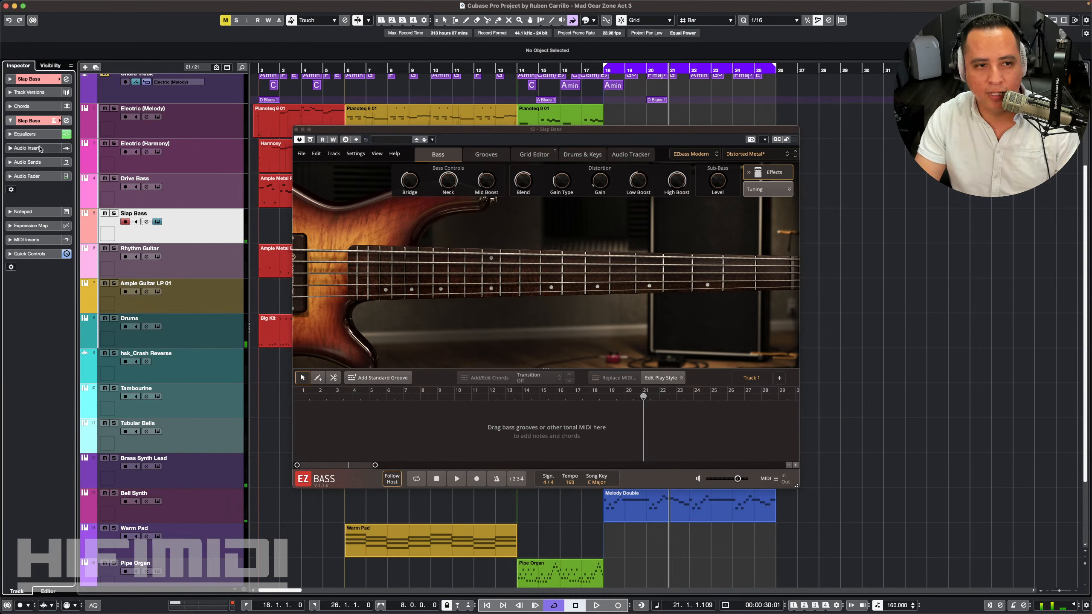
click(40, 137)
click(40, 137)
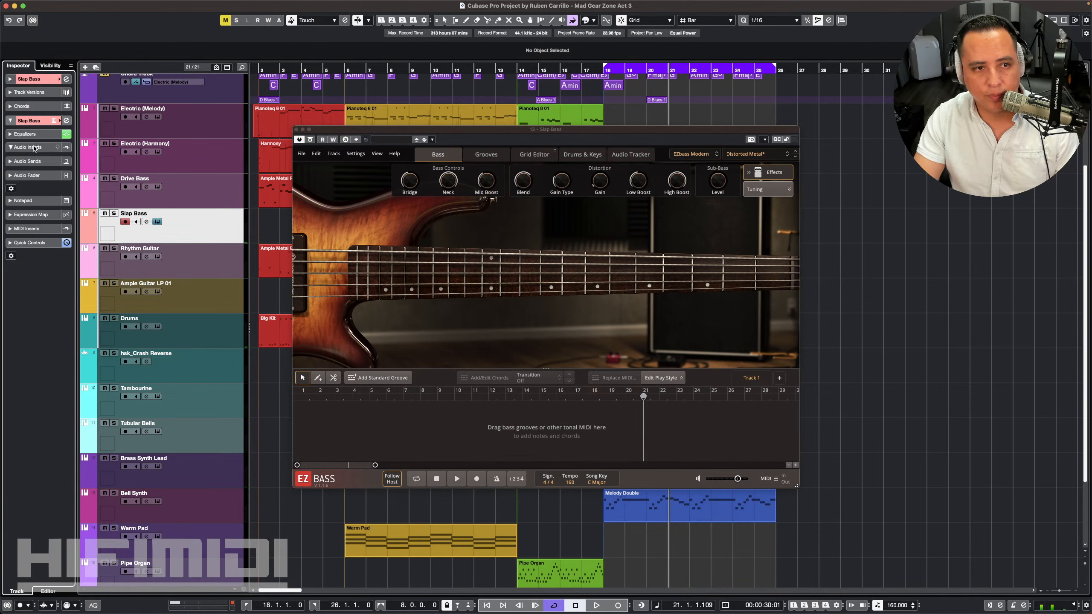
click(29, 147)
click(46, 167)
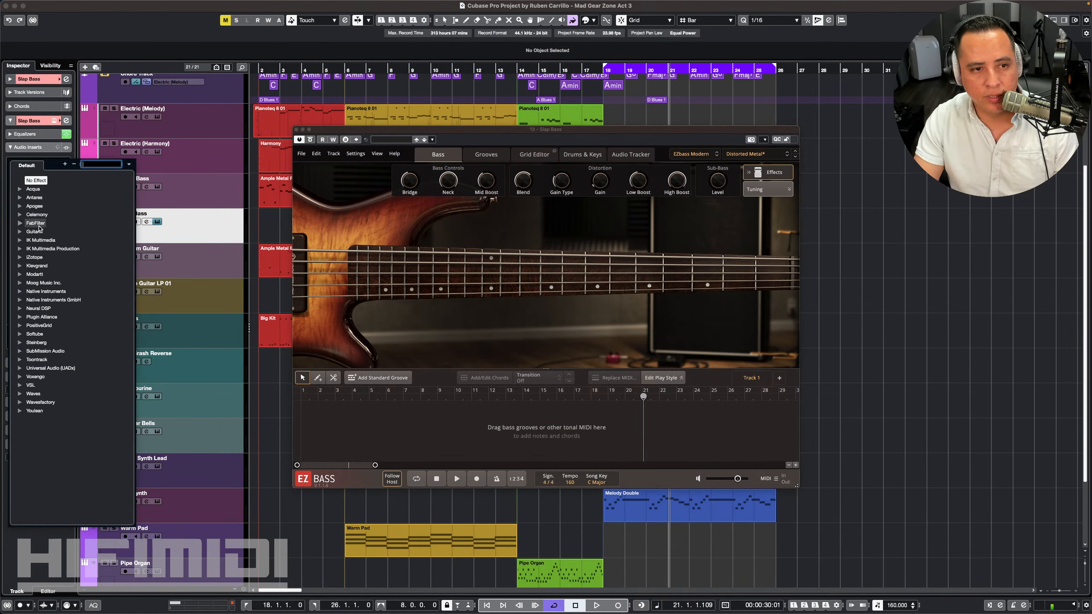
click(37, 224)
click(53, 257)
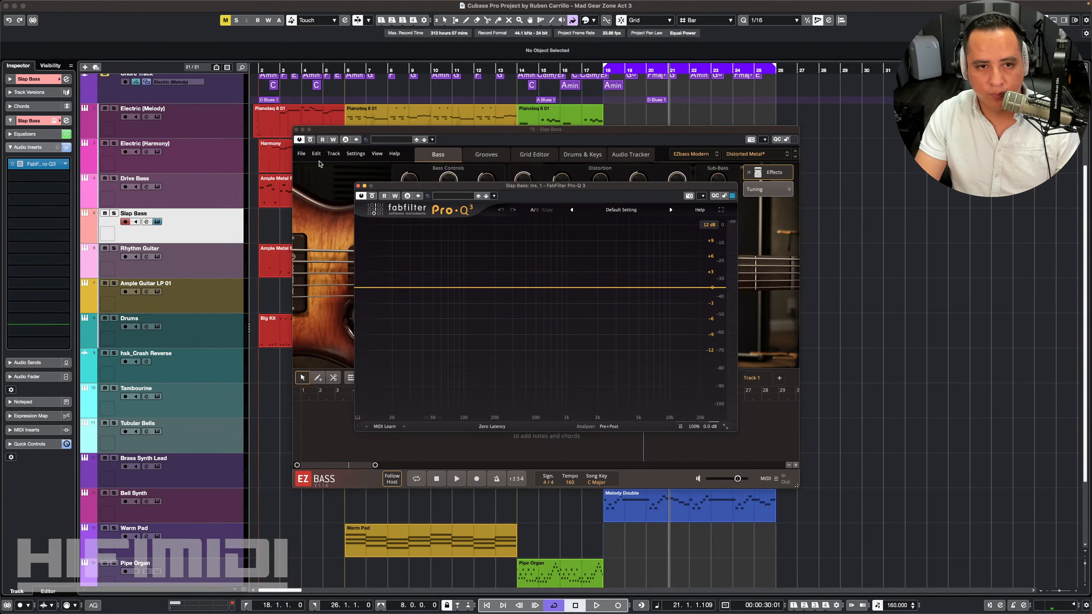
Step: Solo Slap Bass, play the loop, and add a +2.23 dB bell boost in the upper mids, fine-tuning its frequency while auditioning the band
click(115, 213)
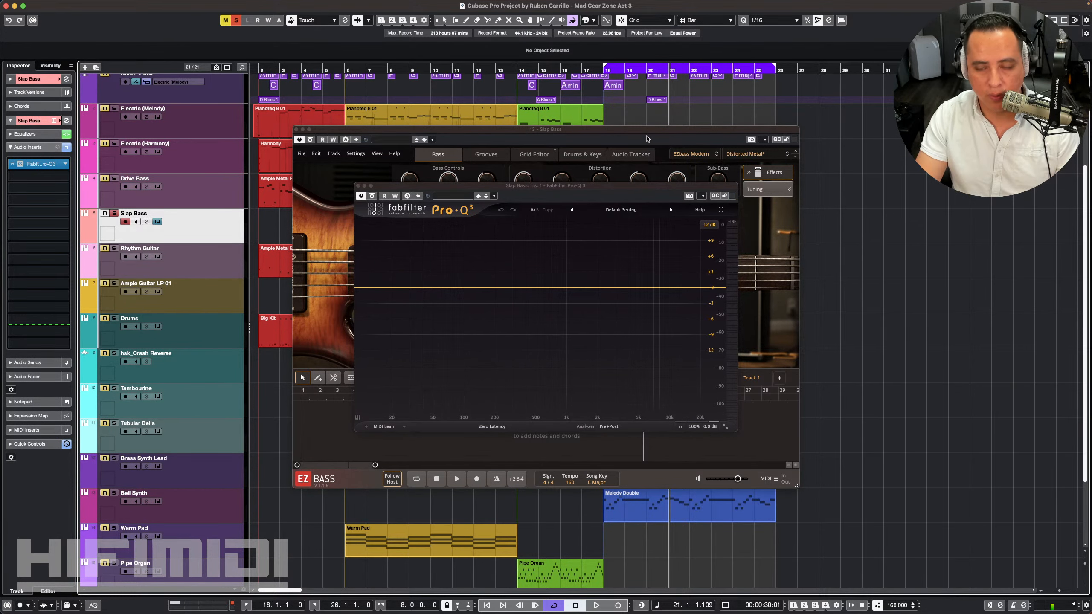
key(space)
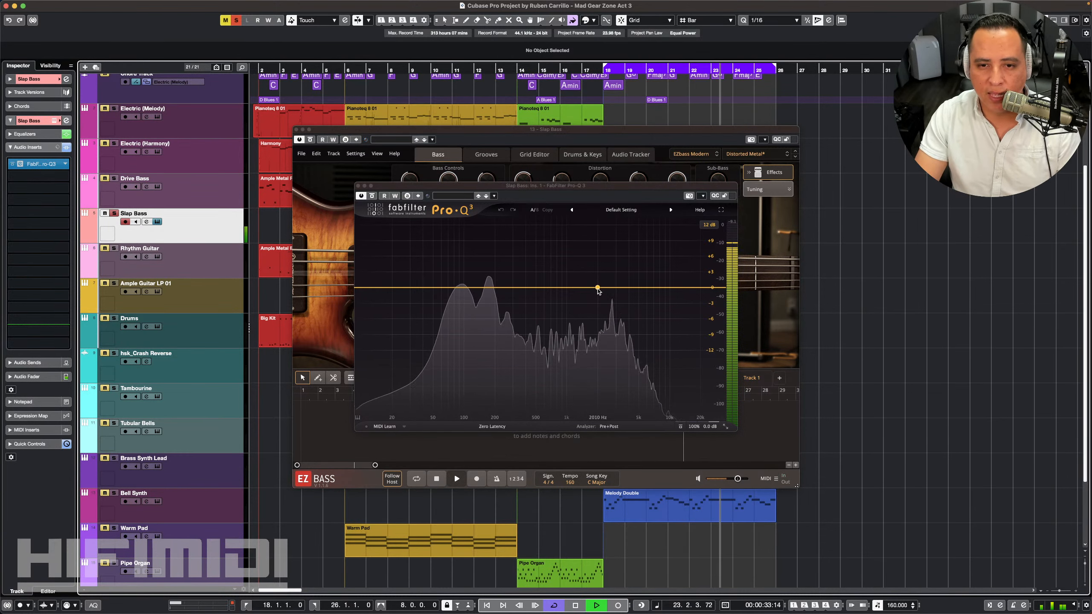
drag(609, 288, 609, 275)
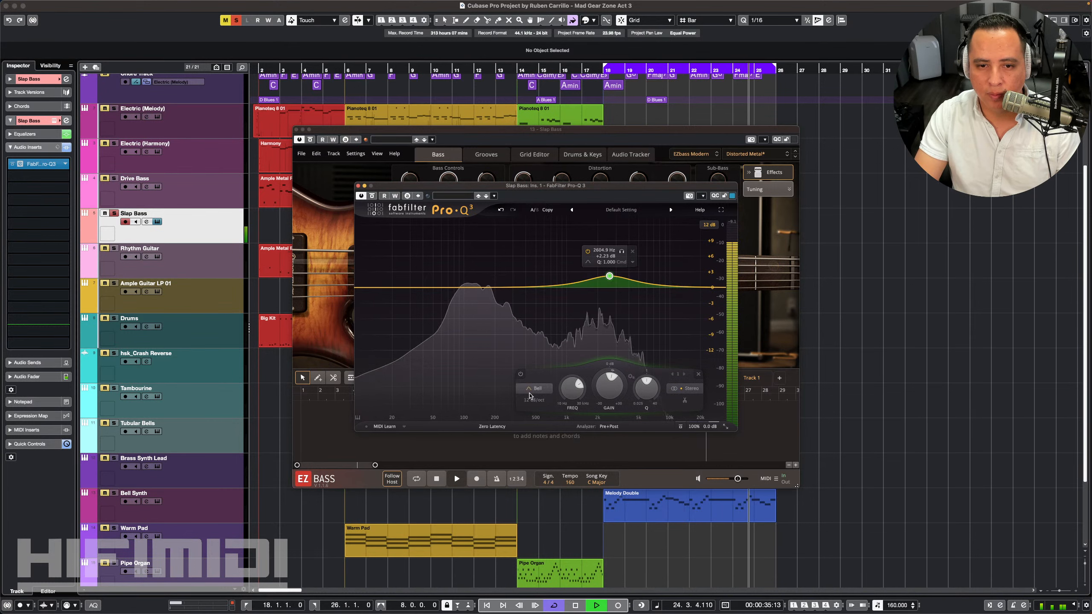
click(620, 252)
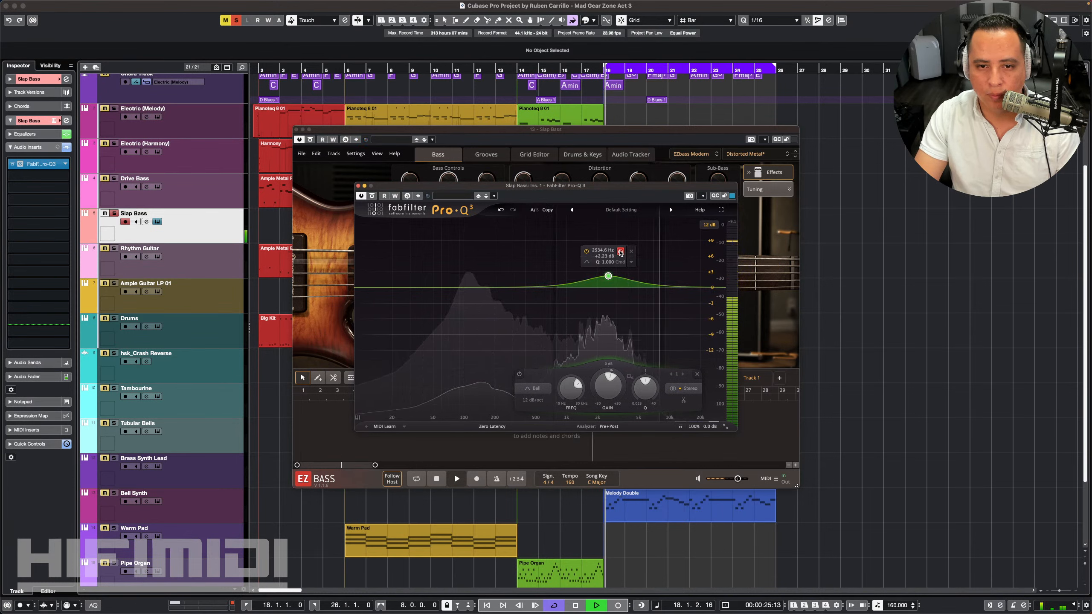
mouse_move(620, 252)
mouse_down()
mouse_move(567, 253)
mouse_move(614, 255)
mouse_up()
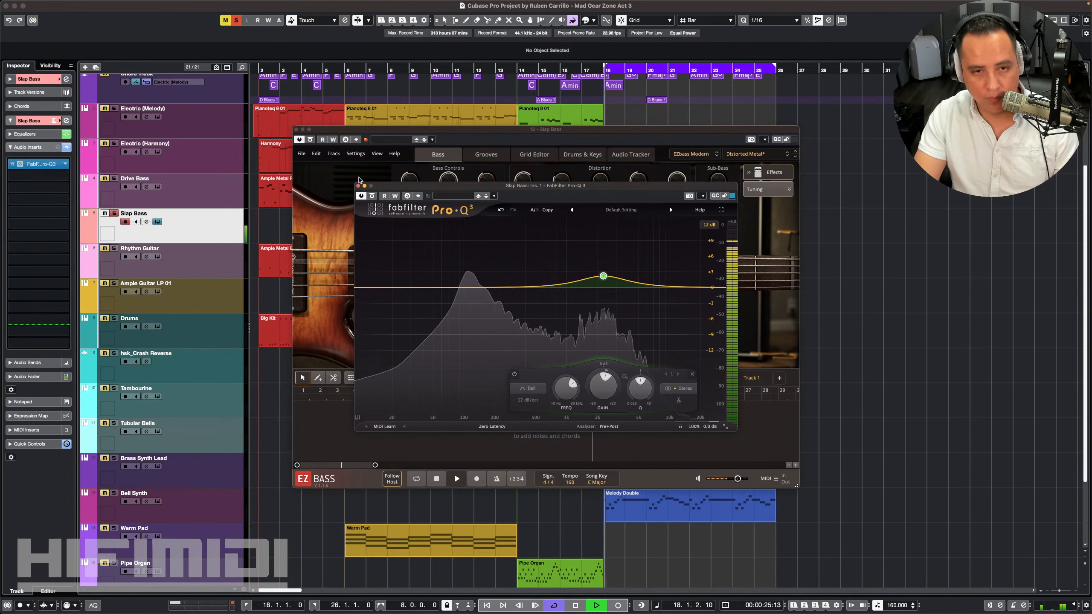
Step: Close the Slap Bass equalizer and EZbass windows and finish auditioning the Theme 3 loop with the full mix
click(358, 186)
click(296, 130)
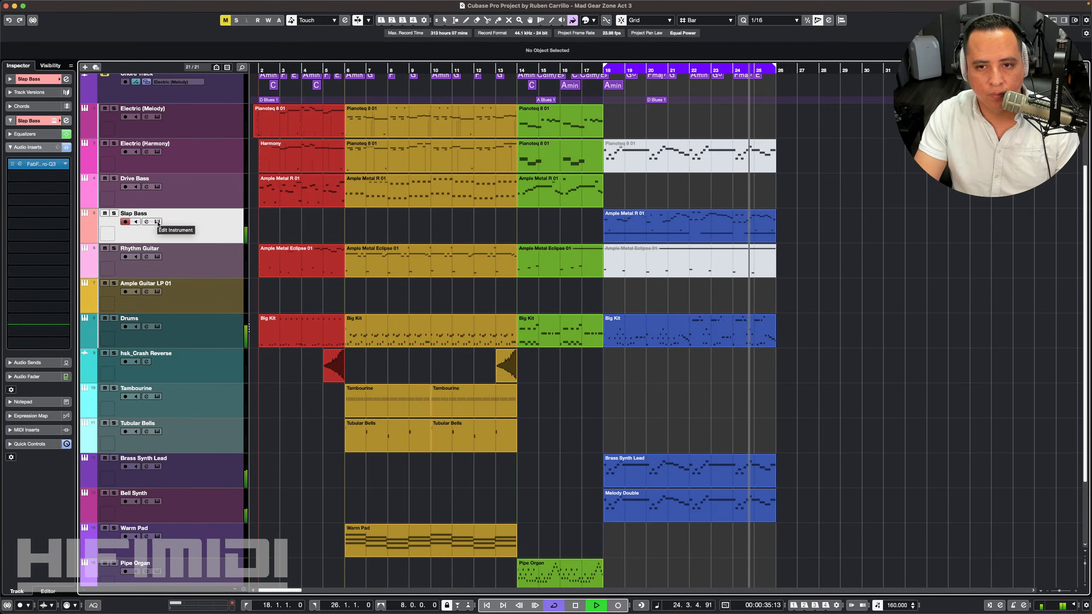
key(space)
Step: Turn off cycle playback and listen to the transition into Theme 3 from bar 14
key(KP_Divide)
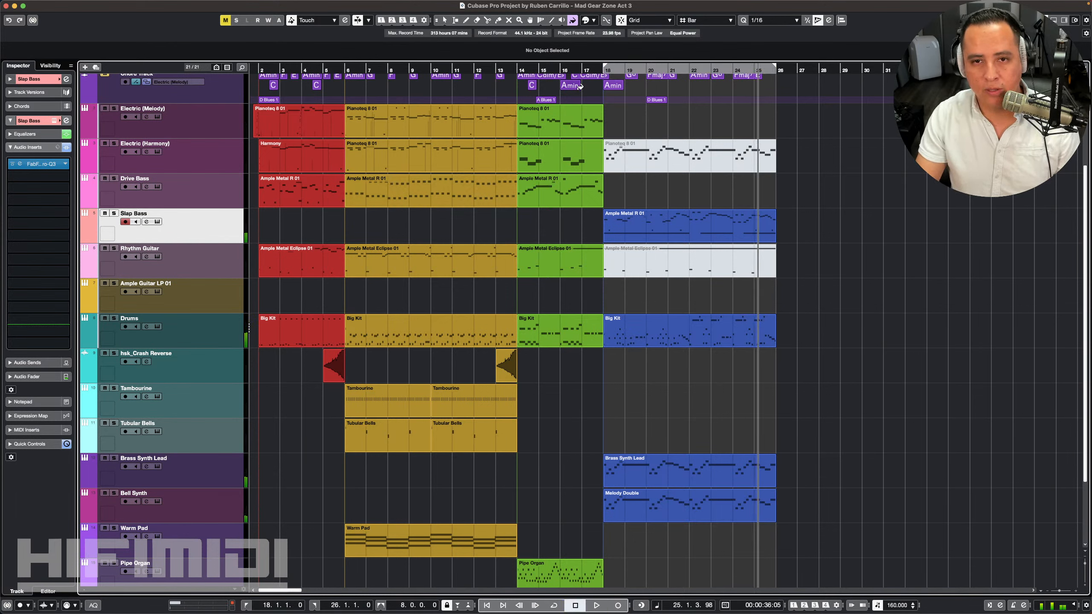
click(521, 70)
key(space)
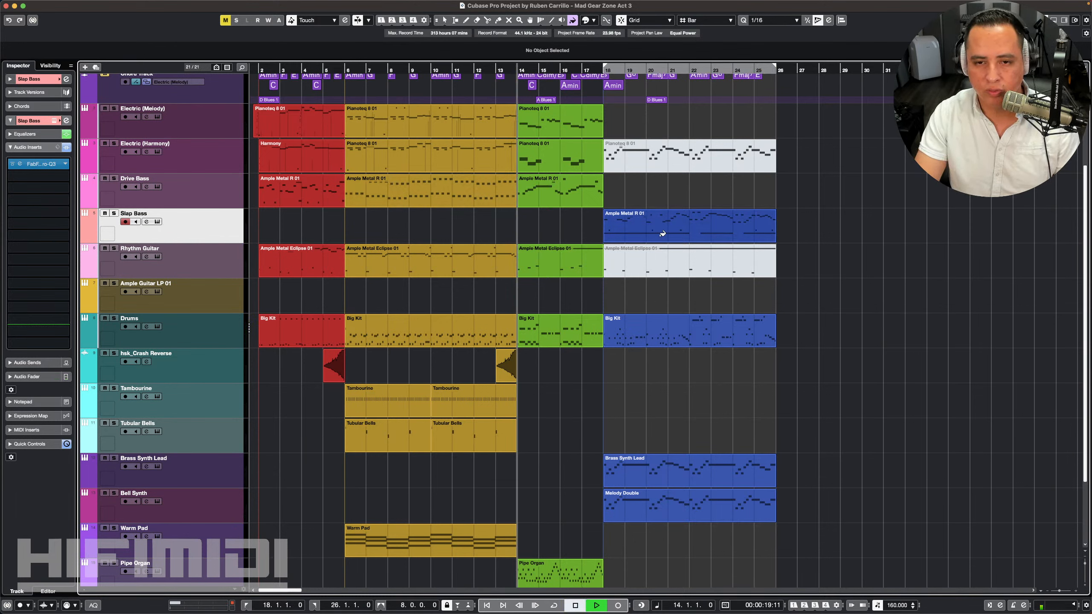
key(1)
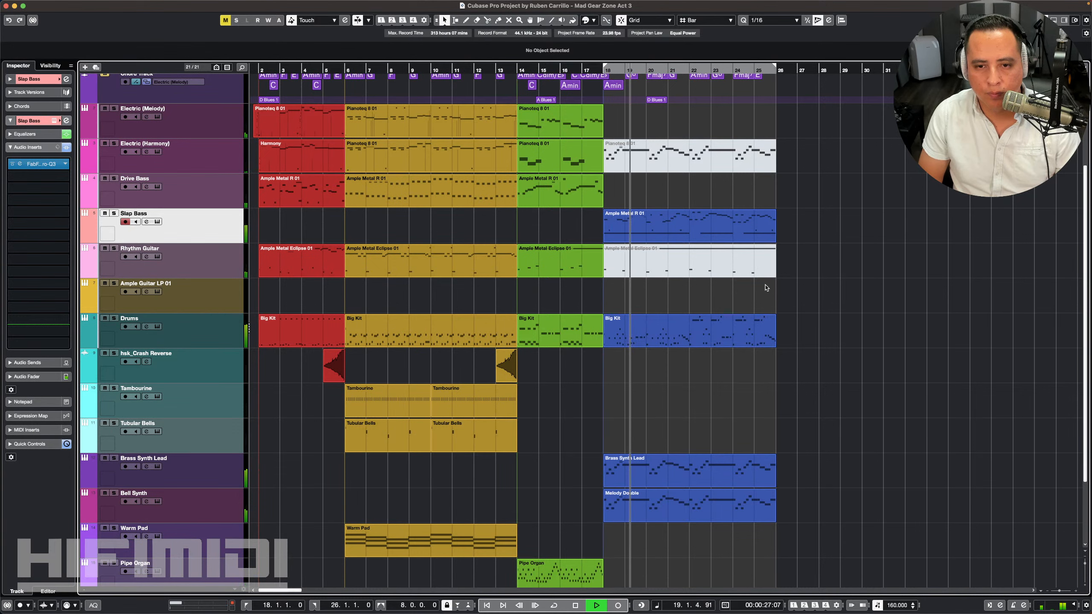
key(space)
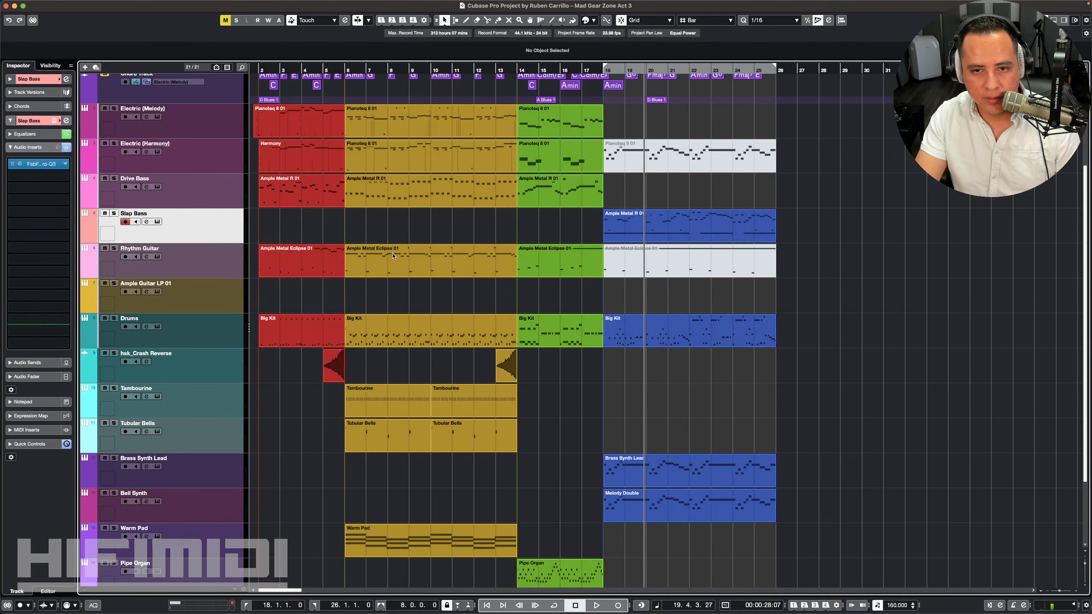
Step: Select the Synth Arpeggio track, show its basic settings, and play from bar 14 into Theme 3 with cycle on
scroll(234, 331, down, 3)
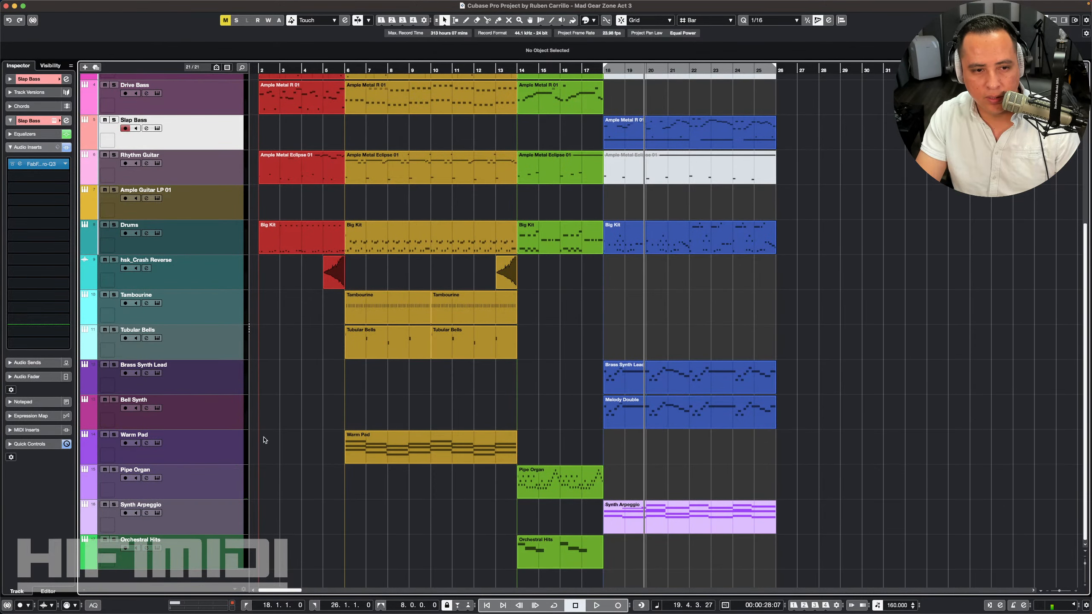
click(214, 519)
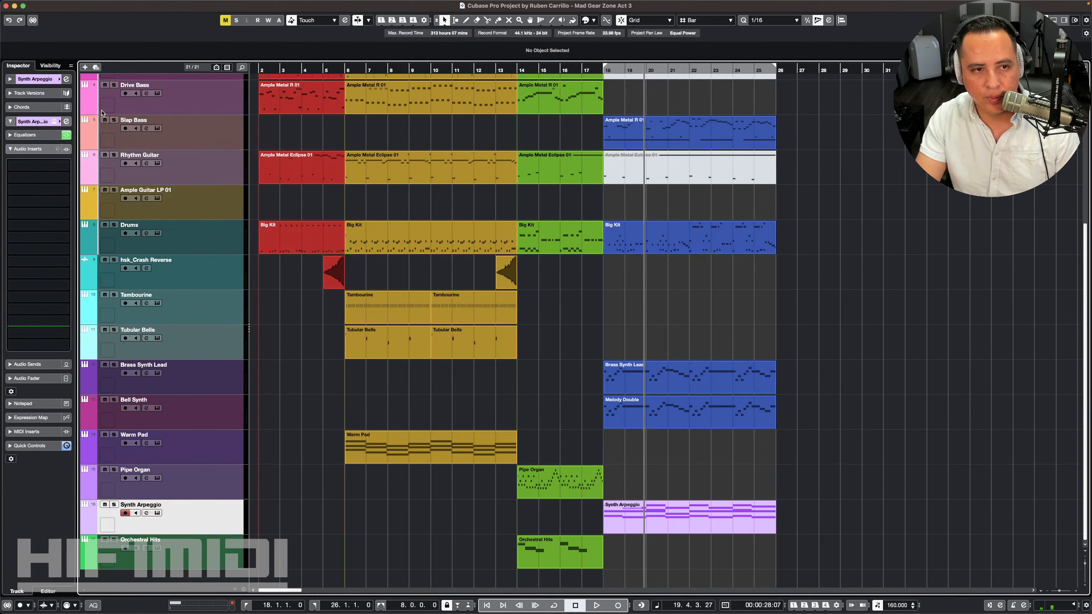
key(KP_3)
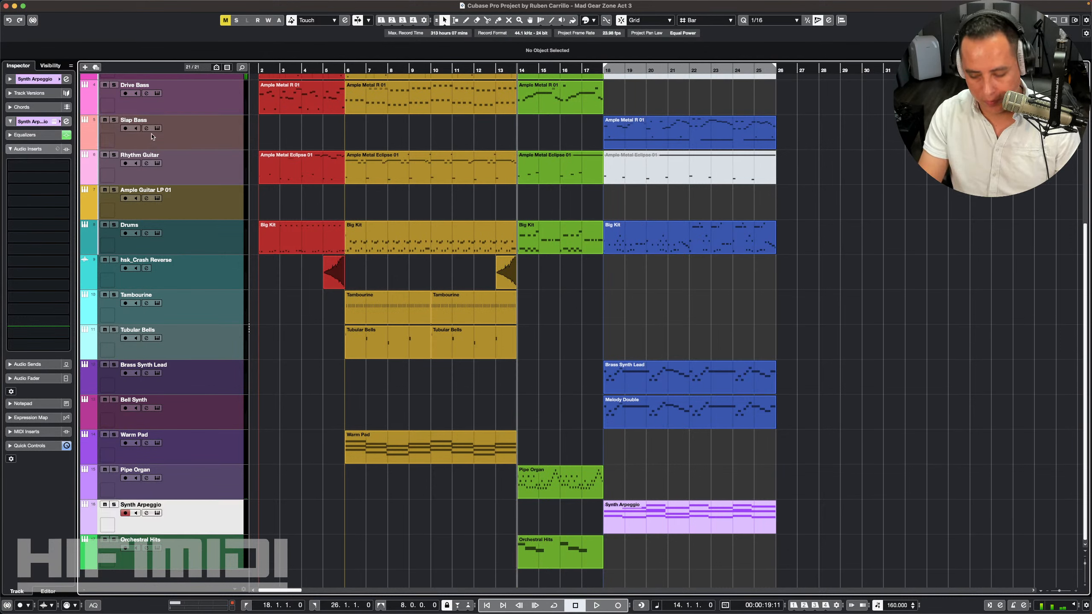
key(slash)
key(space)
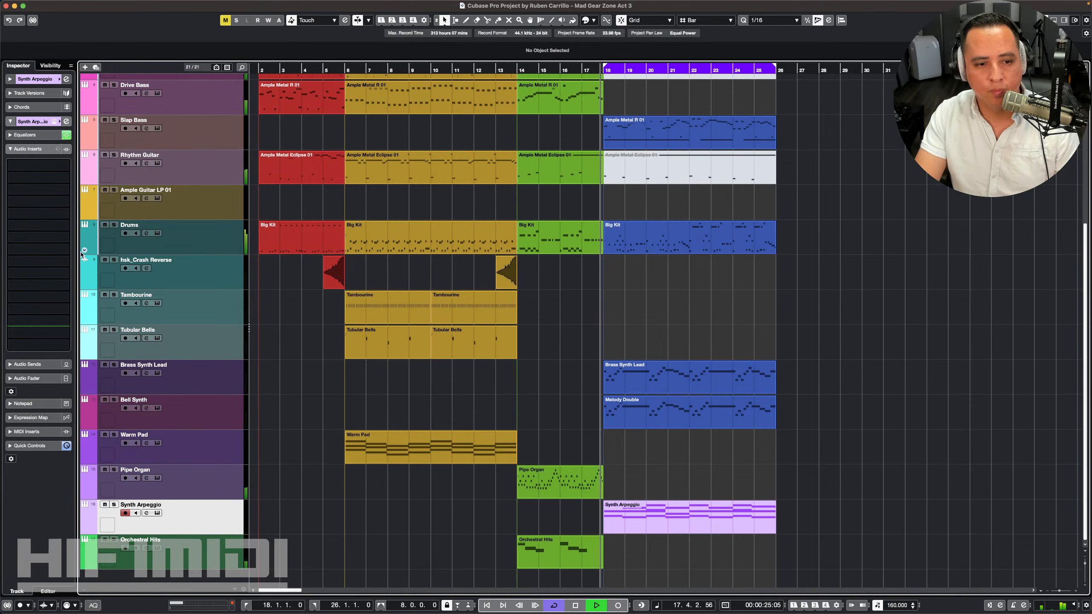
click(35, 80)
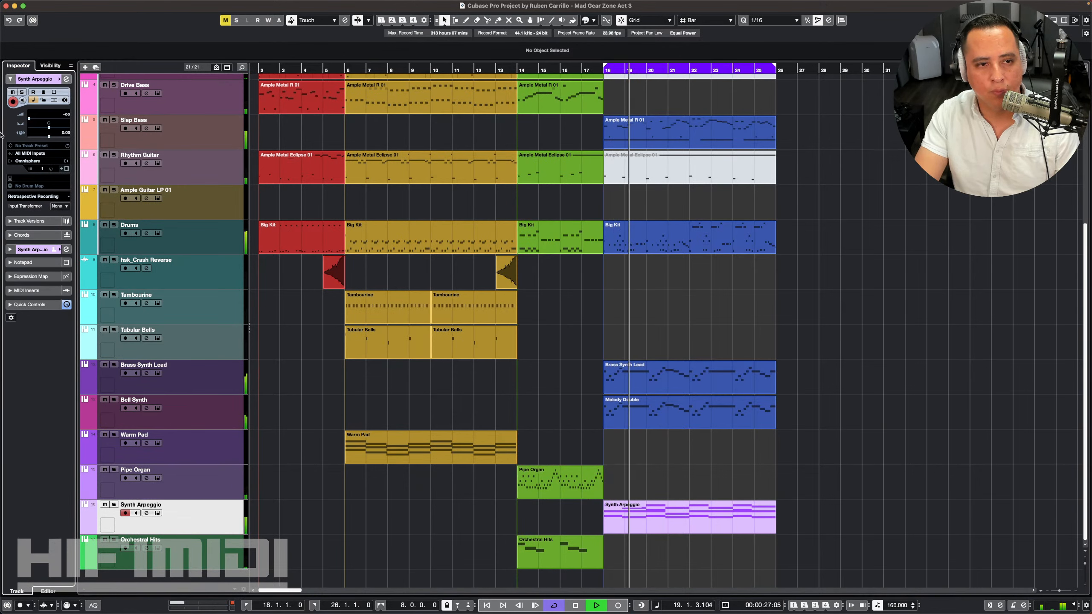
Step: Raise the Synth Arpeggio level to -12.1 dB in the MixConsole while the Theme 3 loop plays
key(F3)
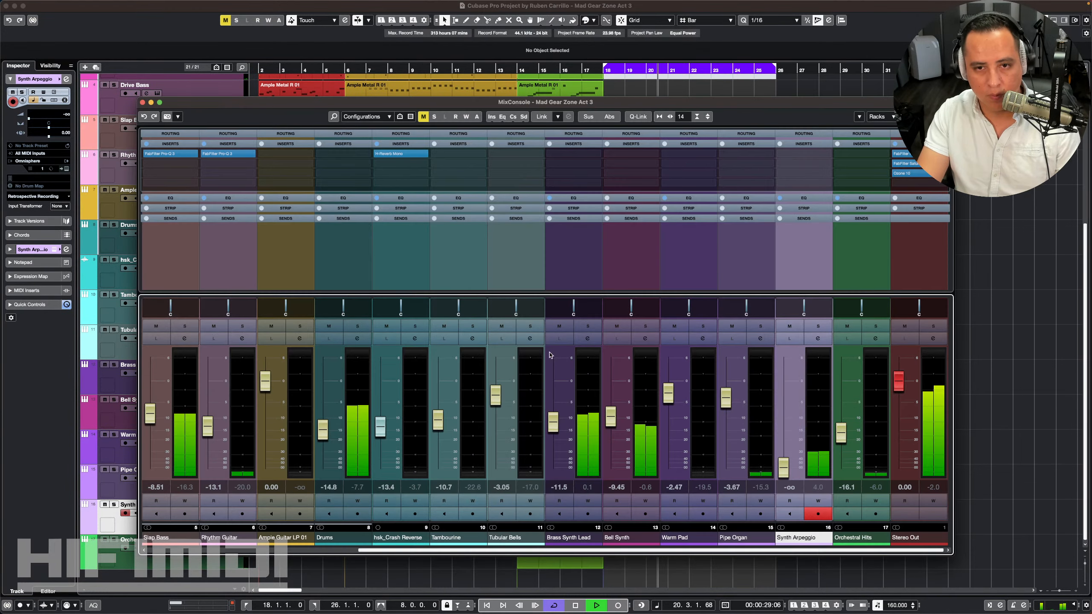
drag(784, 468, 785, 463)
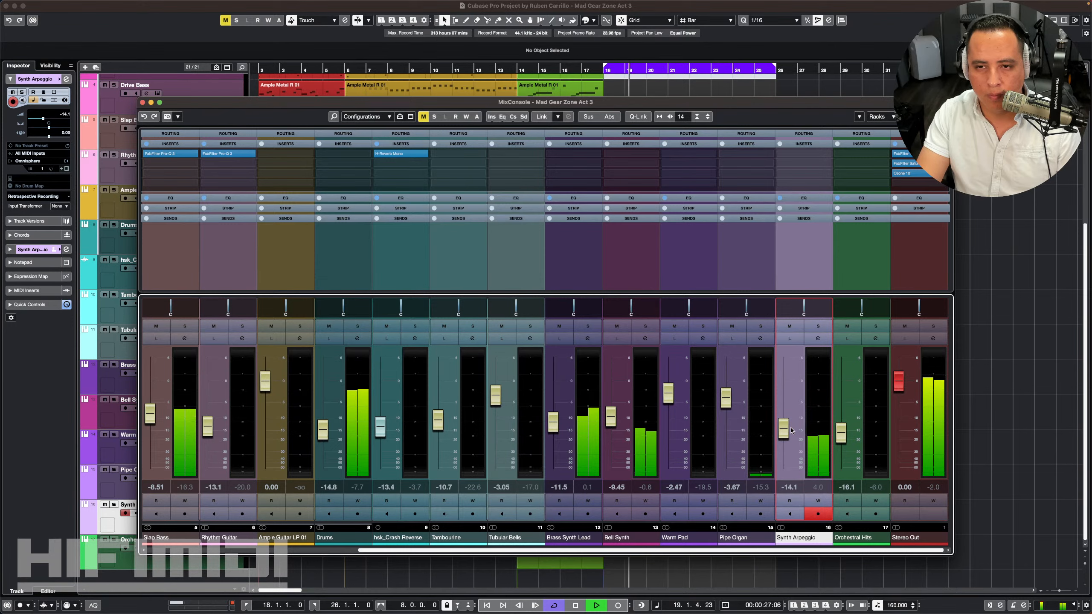
drag(791, 427, 791, 426)
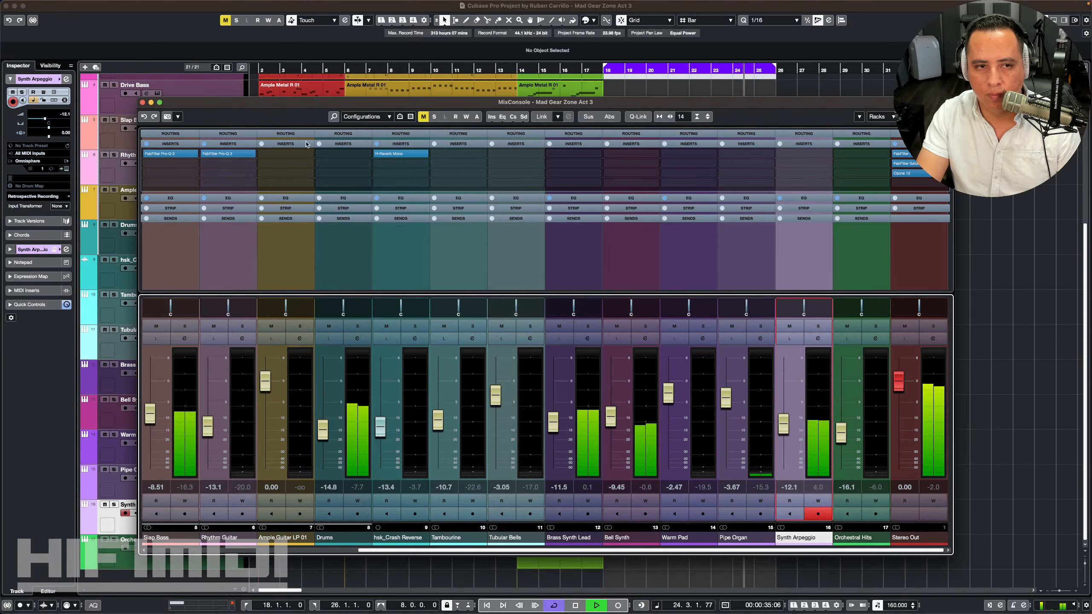
click(144, 103)
key(space)
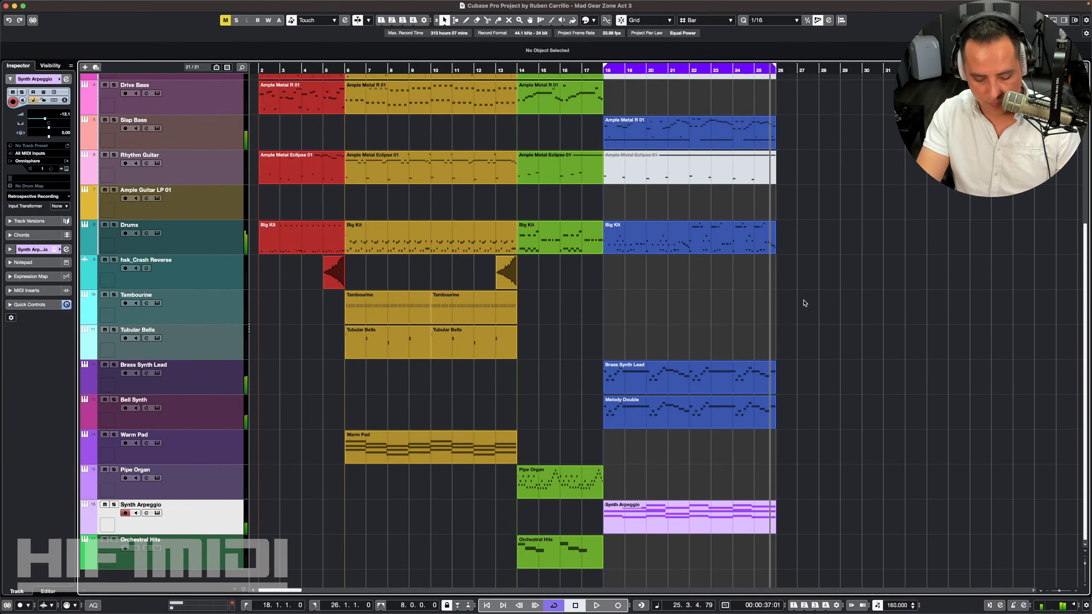
Step: Unmute the Rhythm Guitar part in Theme 3 and play the loop from bar 18 with the full mix
key(g)
scroll(639, 163, up, 4)
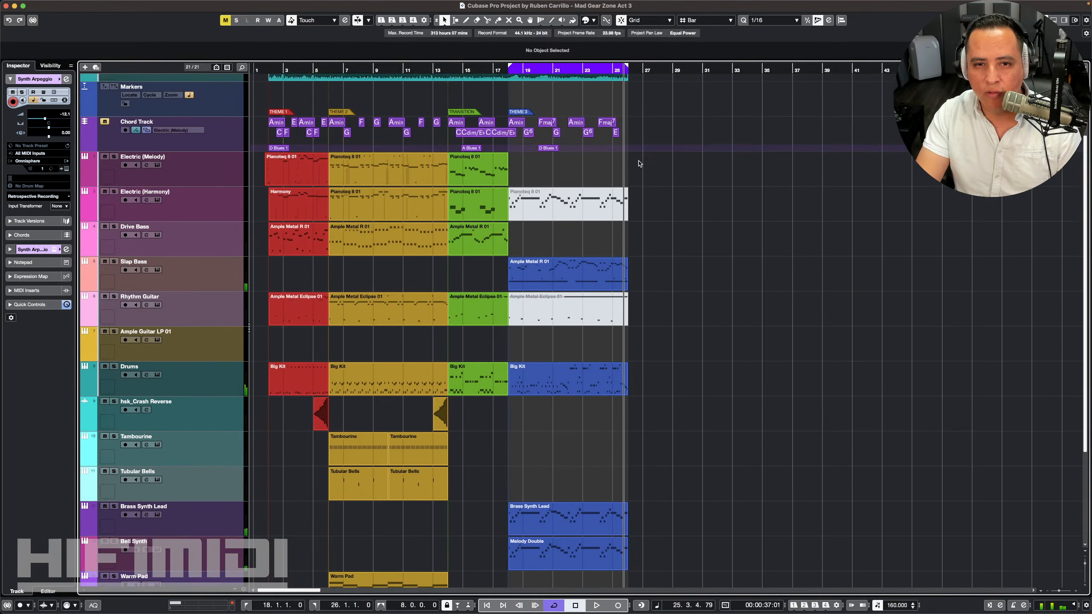
scroll(526, 105, up, 1)
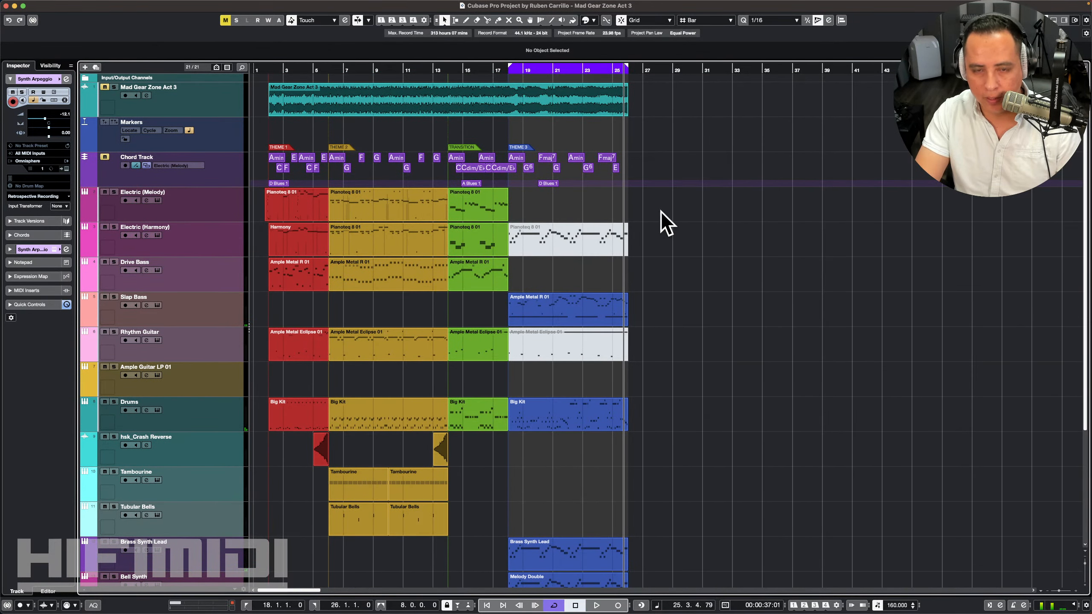
key(KP_1)
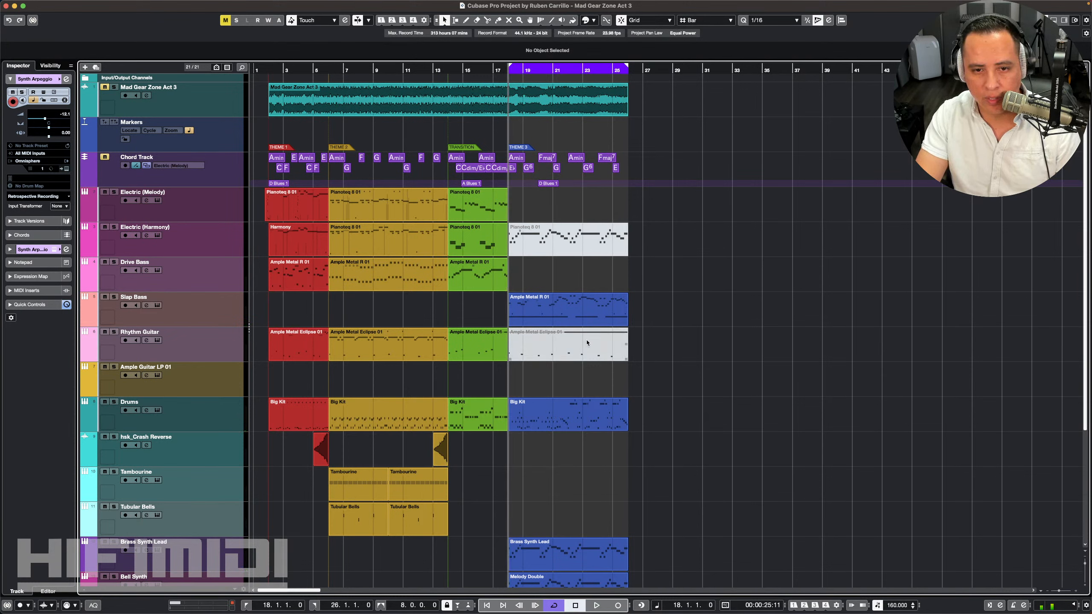
click(113, 332)
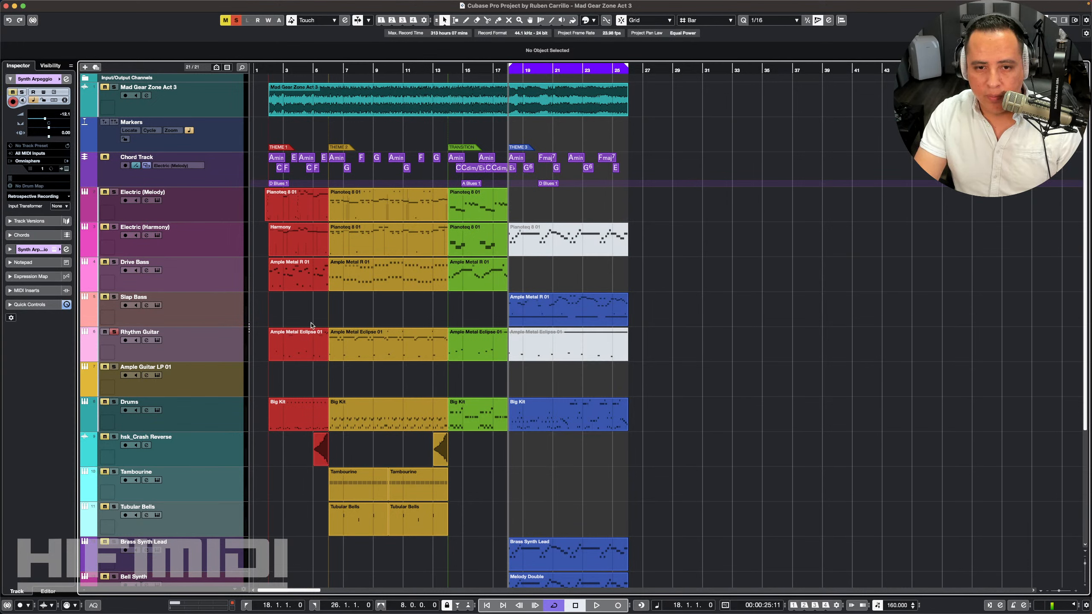
click(544, 350)
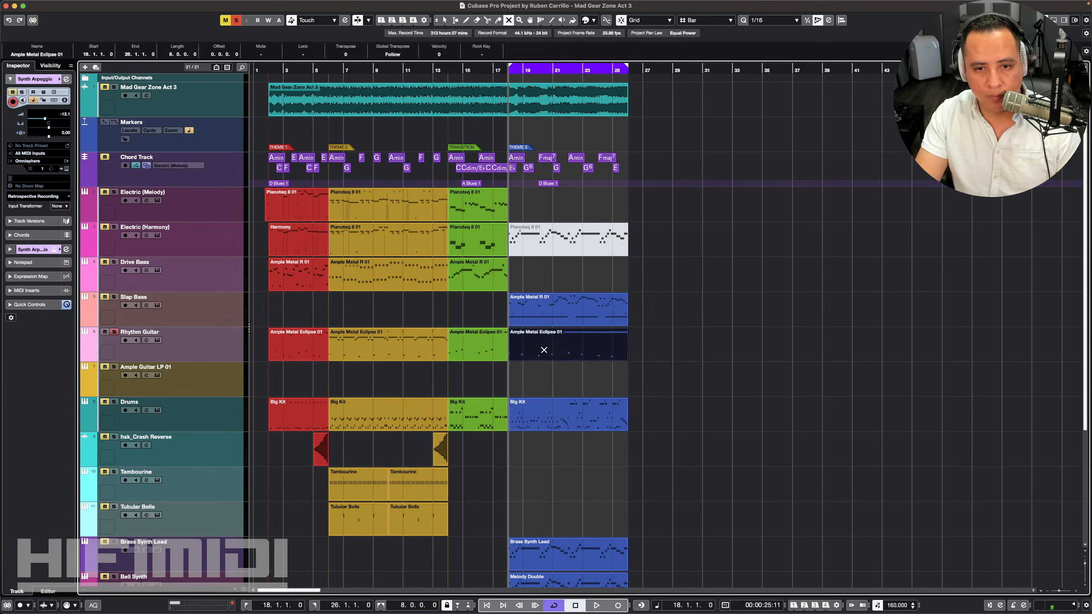
click(115, 336)
key(space)
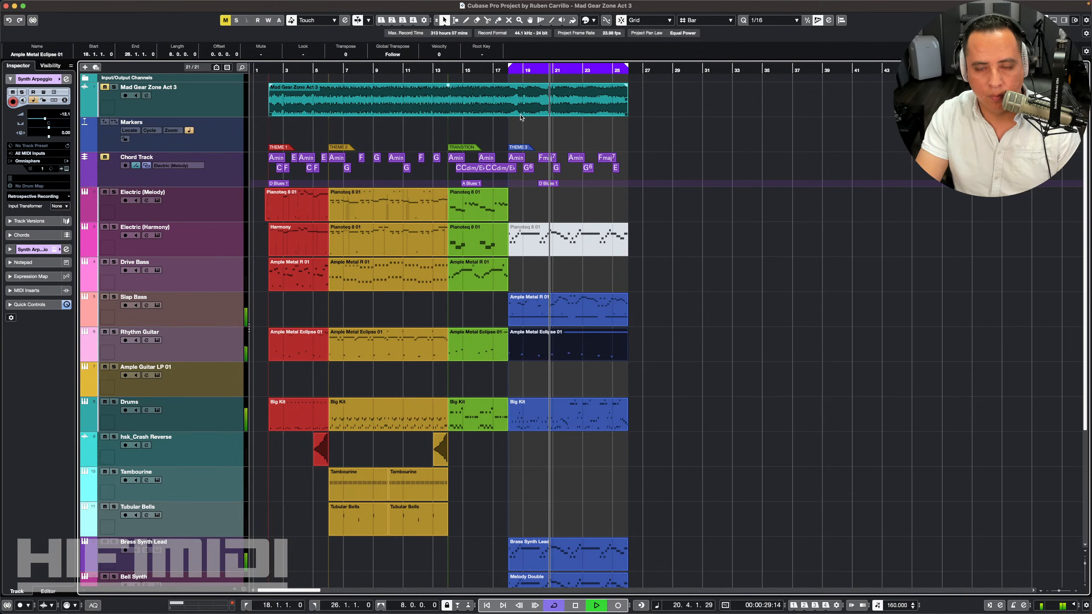
Step: Turn off cycle playback and listen from bar 15 into the start of Theme 3
key(KP_Divide)
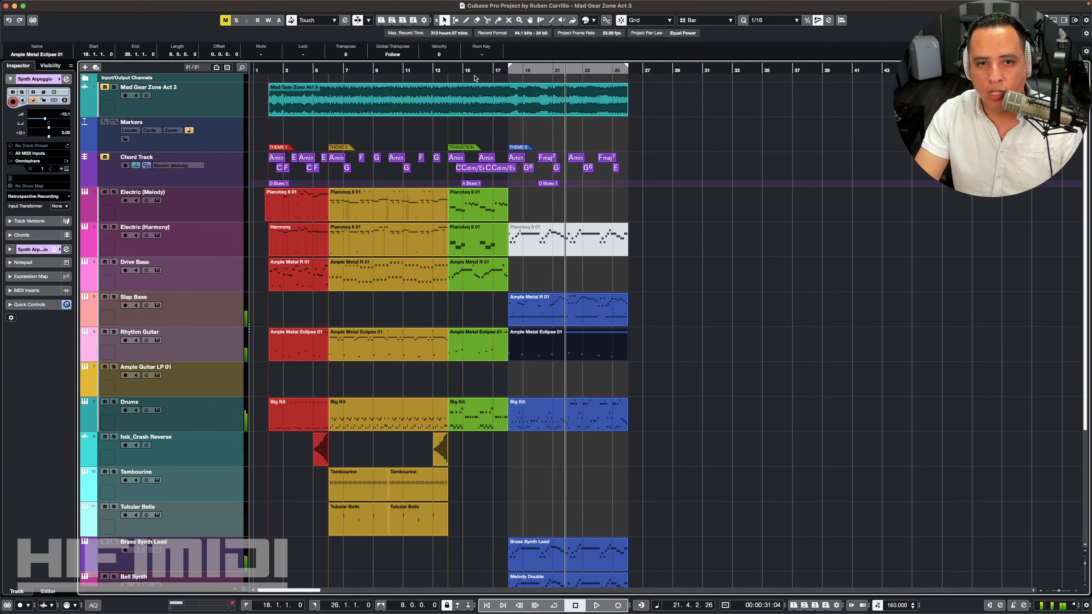
key(space)
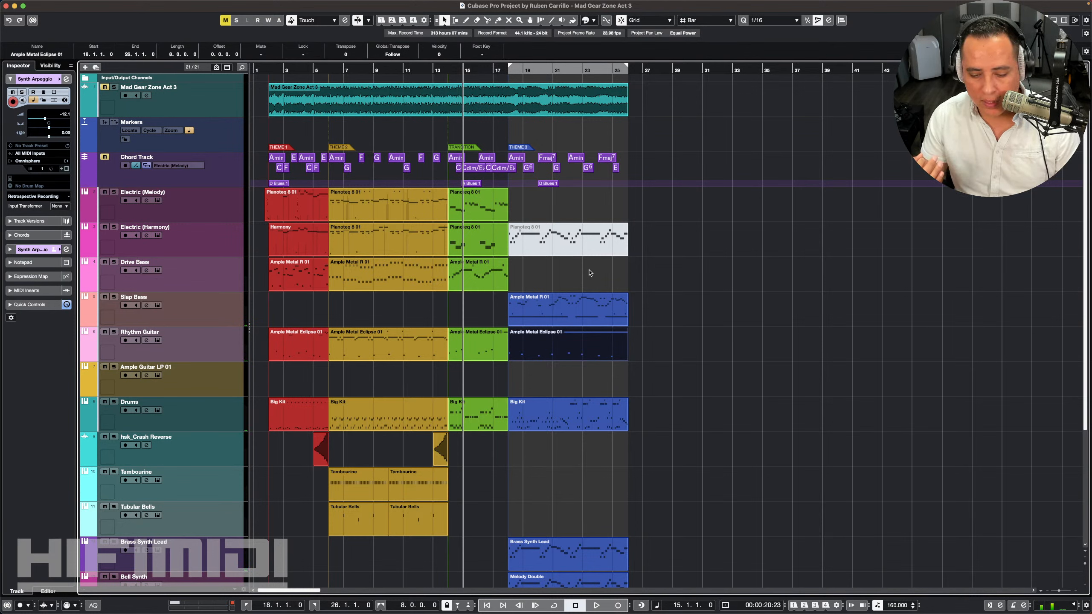
key(space)
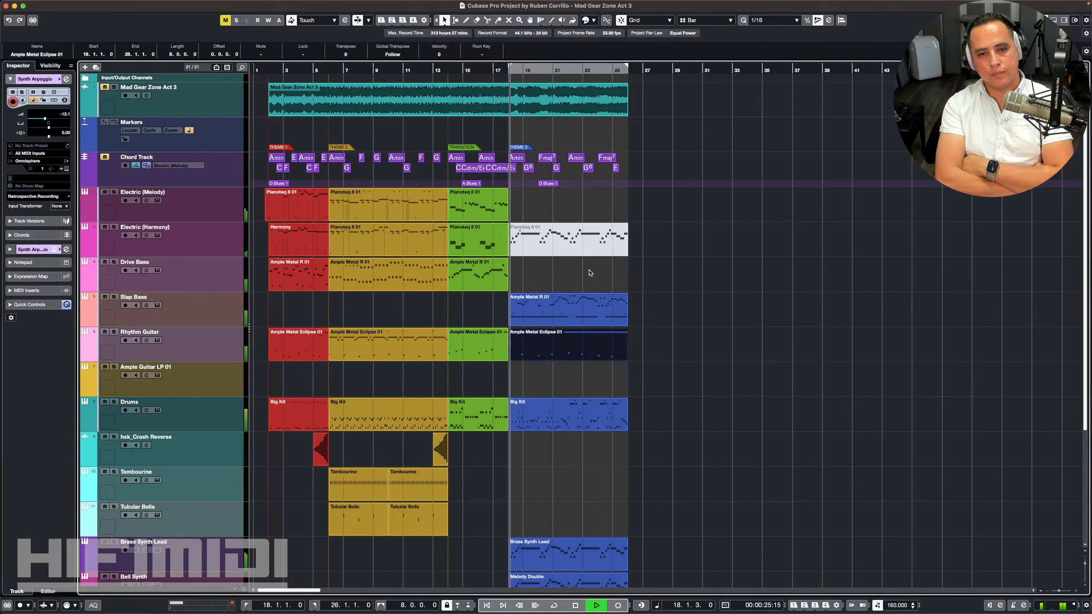
key(space)
Step: Copy the hsk_Crash Reverse event from bar 13 to bar 17 and color the copy green to match the Transition section
key(h)
key(h)
key(h)
key(h)
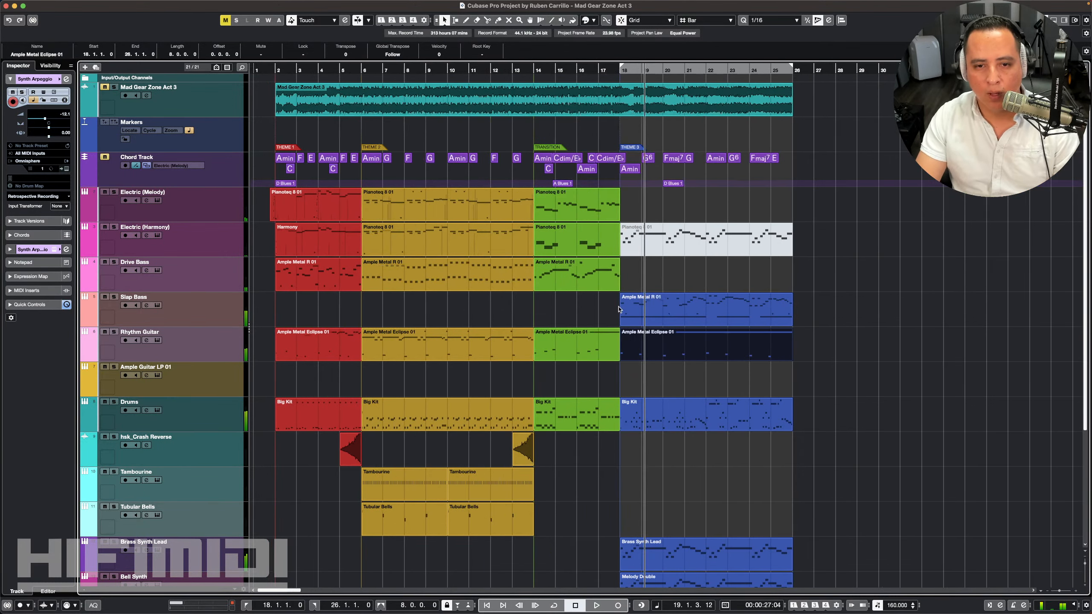
drag(498, 454, 621, 450)
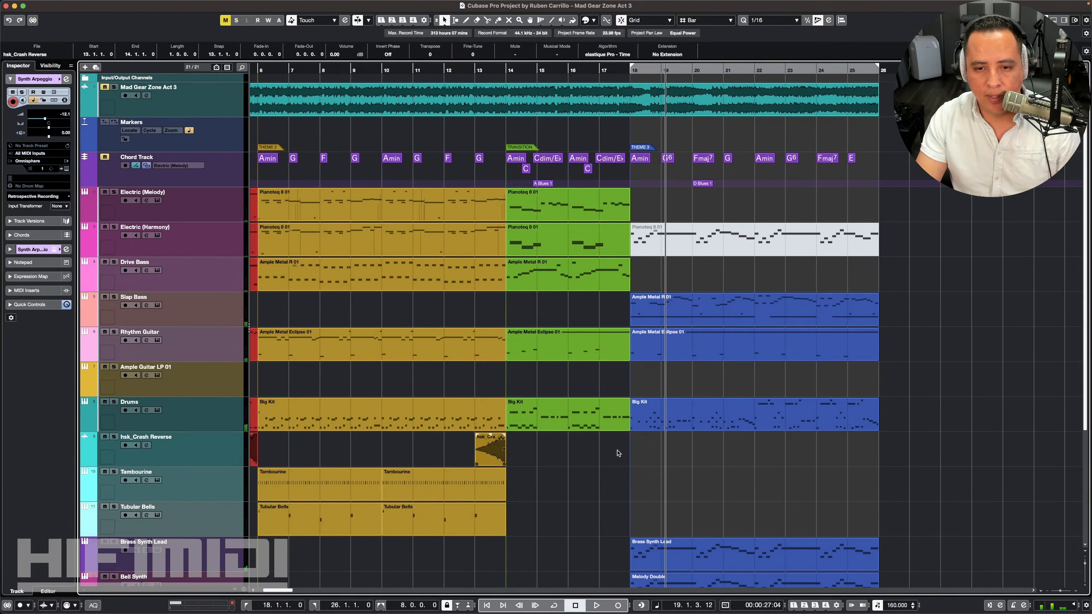
click(589, 21)
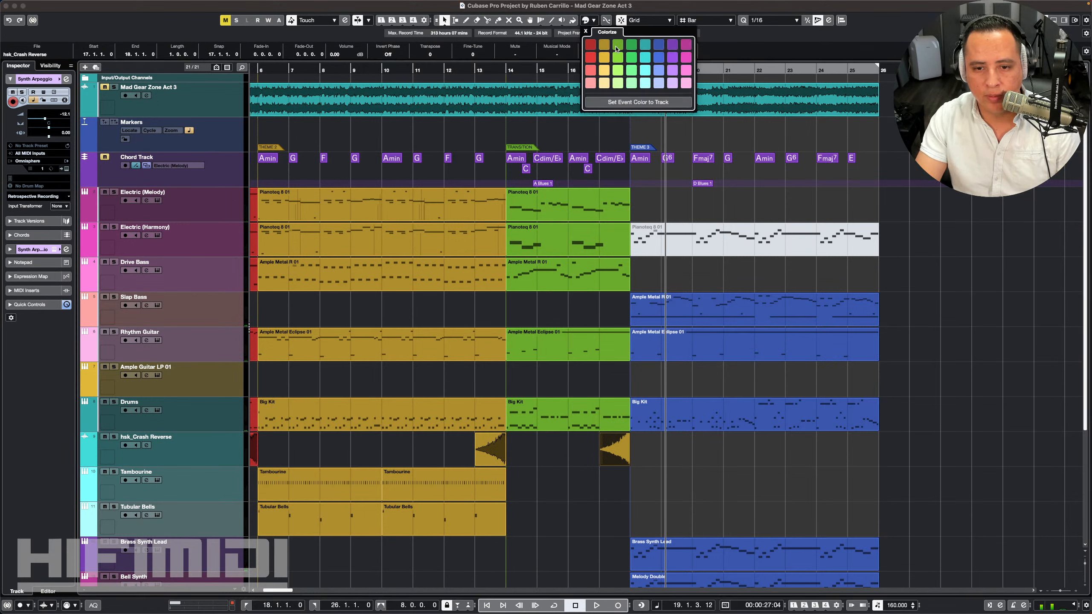
click(617, 49)
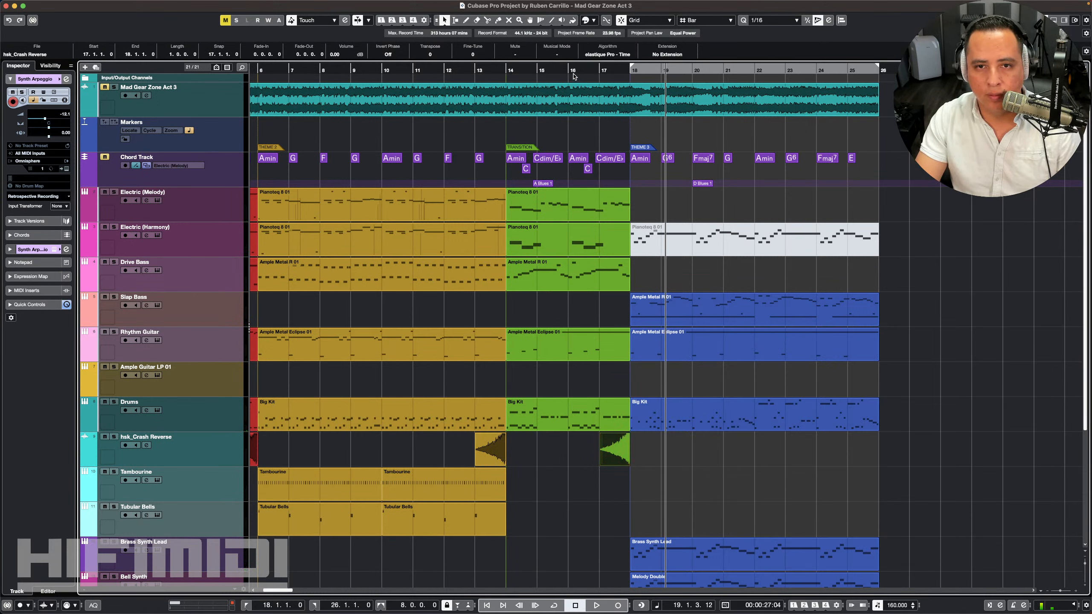
Step: Listen to the reverse crash leading into Theme 3, first from bar 16 and again from bar 14
click(573, 76)
key(space)
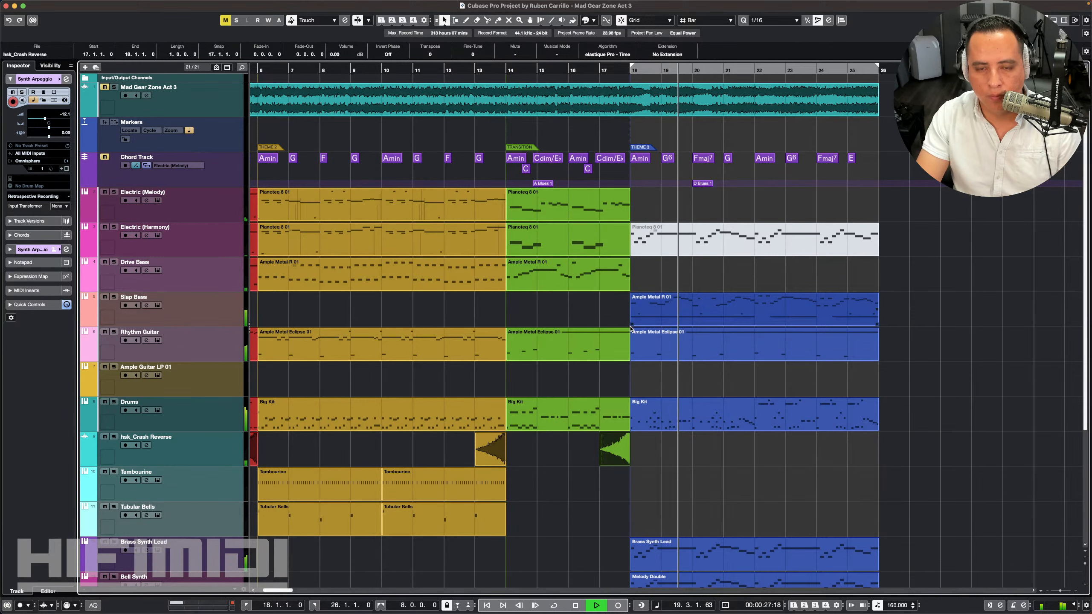
key(space)
key(g)
key(g)
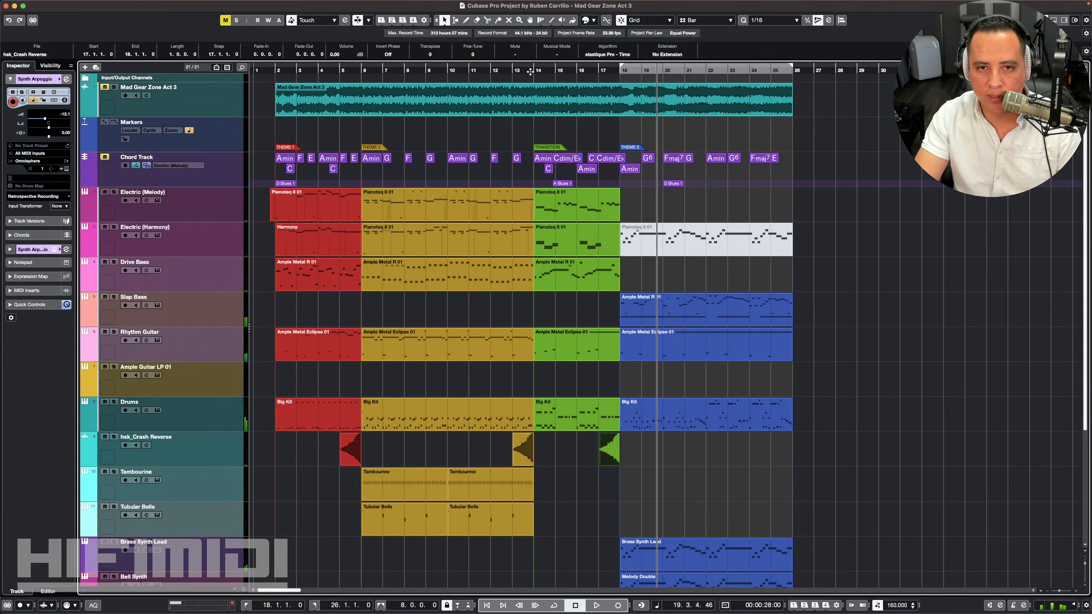
click(530, 71)
key(space)
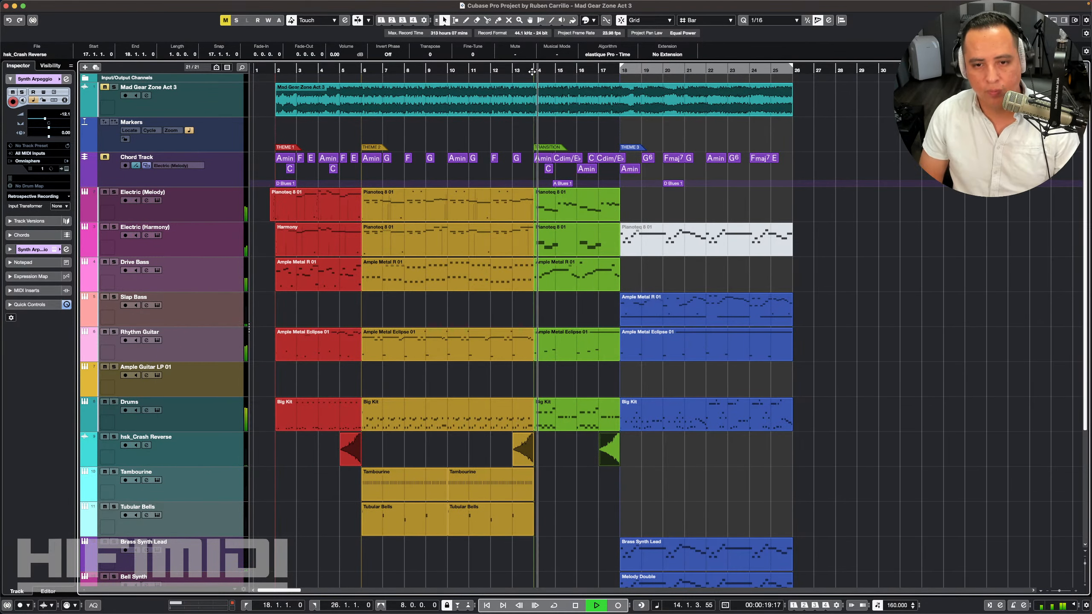
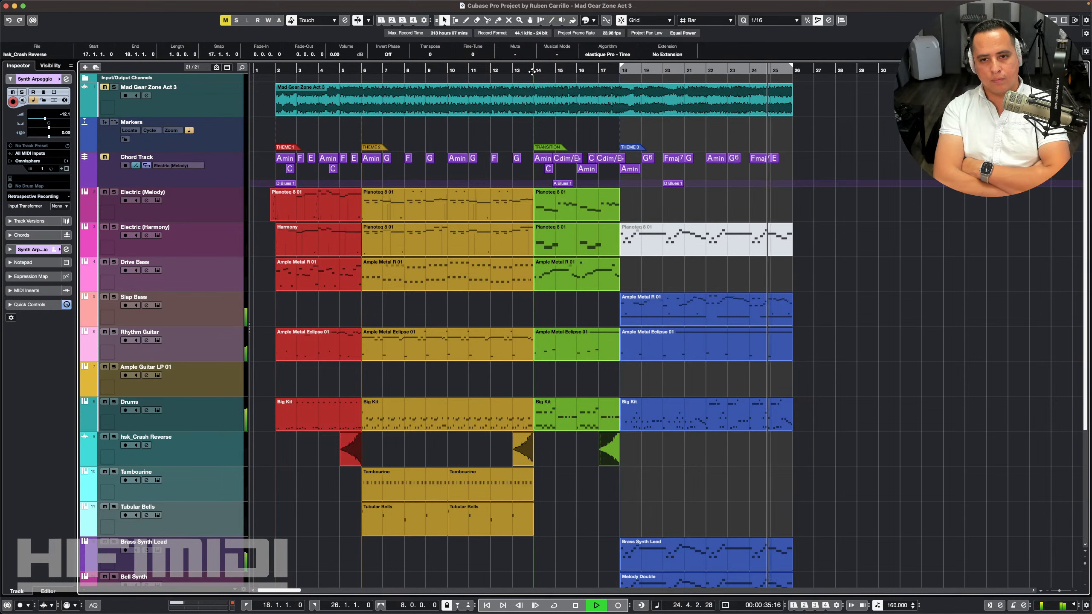
key(space)
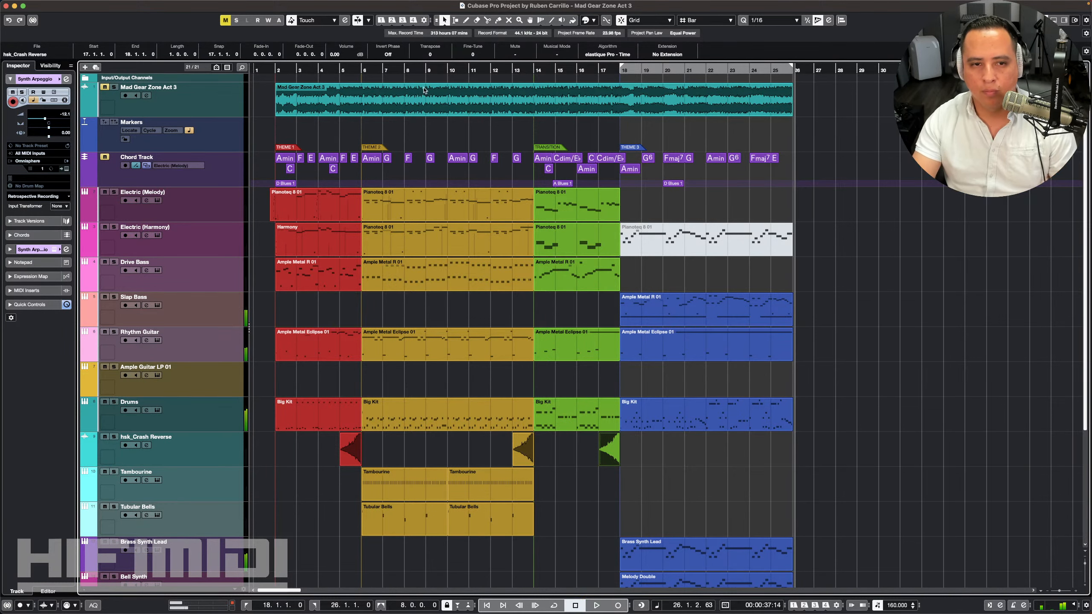
Step: Play the opening of Theme 1 from bar 2, and return the cursor to the project start
click(277, 70)
key(space)
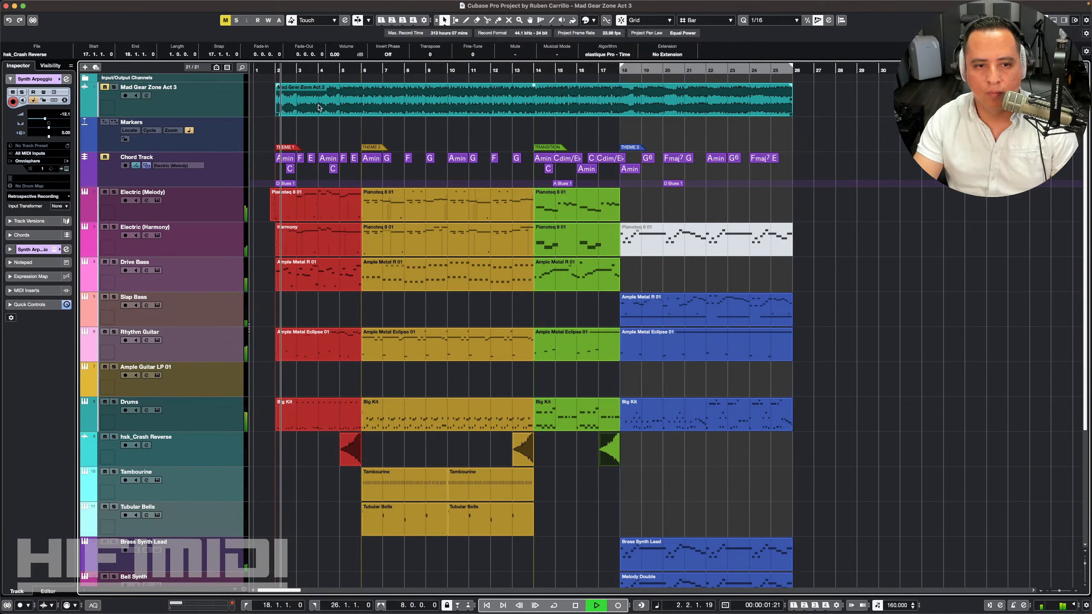
click(851, 253)
key(space)
key(g)
key(g)
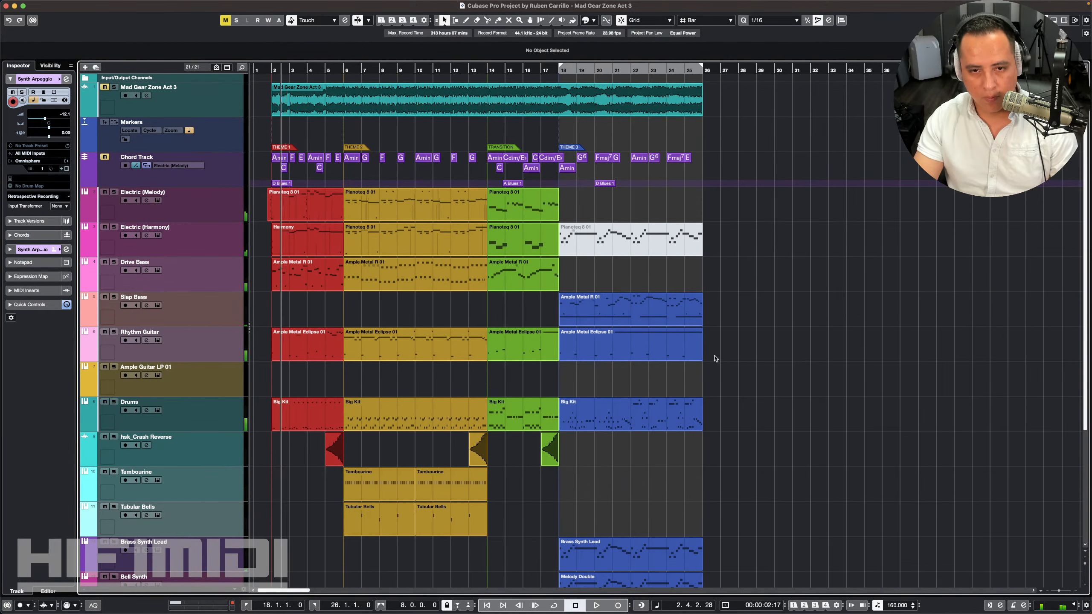
key(g)
scroll(691, 347, down, 1)
key(Home)
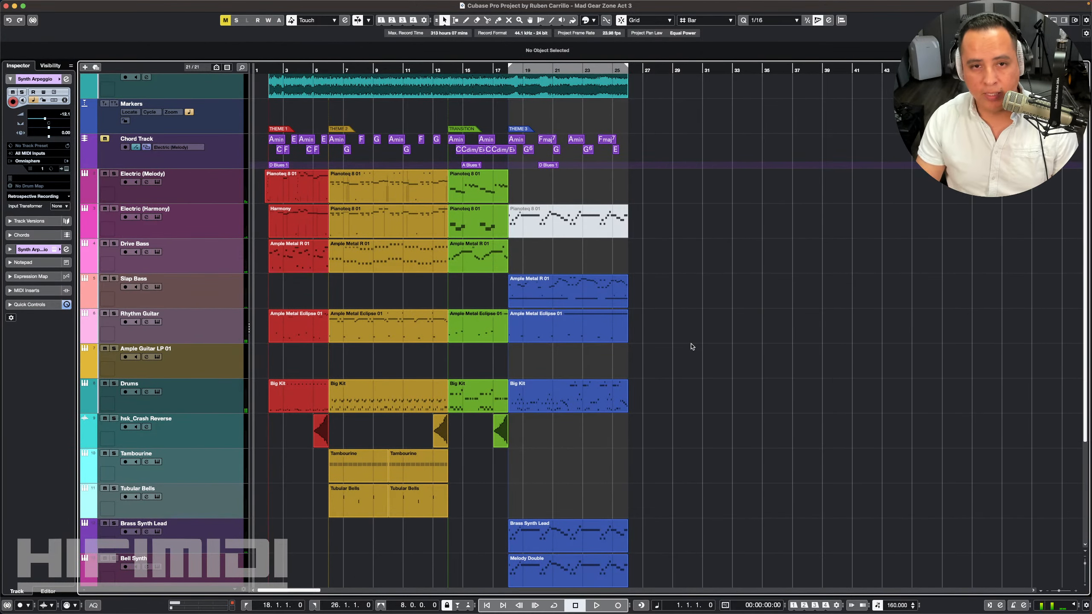
Step: Reset both locators to bar 1 and look through the arrangement's tracks down to Orchestral Hits
key(p)
key(h)
key(h)
key(h)
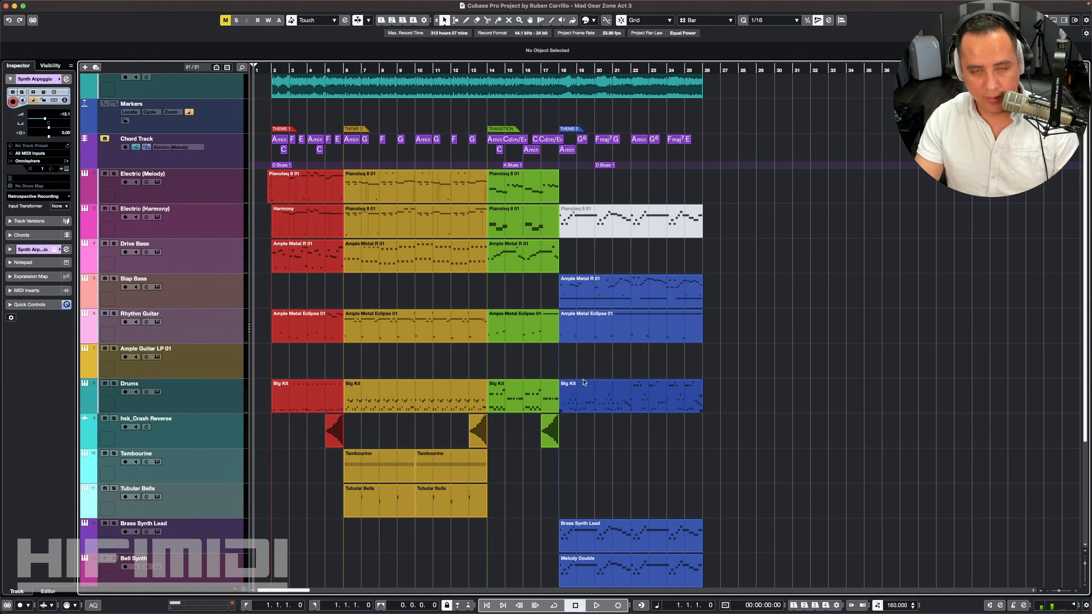
scroll(487, 359, down, 3)
scroll(486, 359, down, 6)
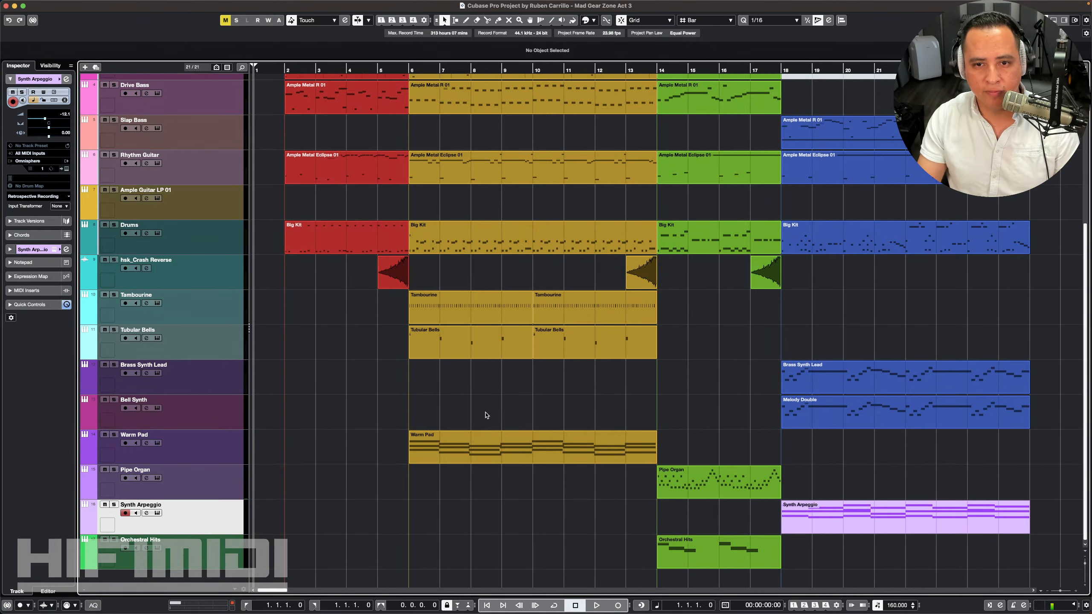
scroll(518, 269, up, 9)
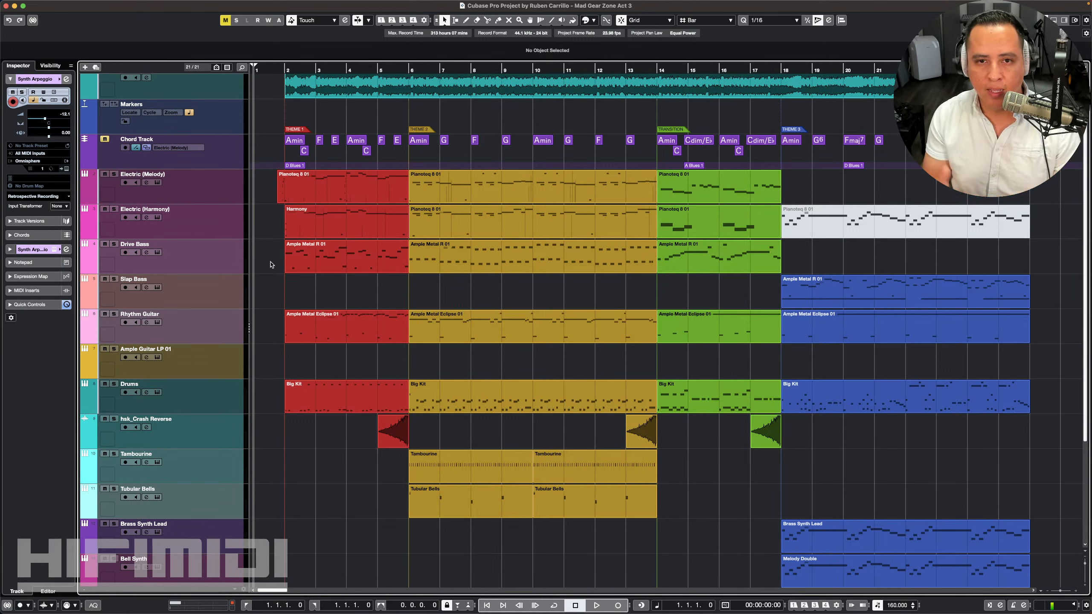
Step: Play the first beats of Theme 1 from bar 2, fit all tracks in view and return the cursor to bar 2
click(273, 69)
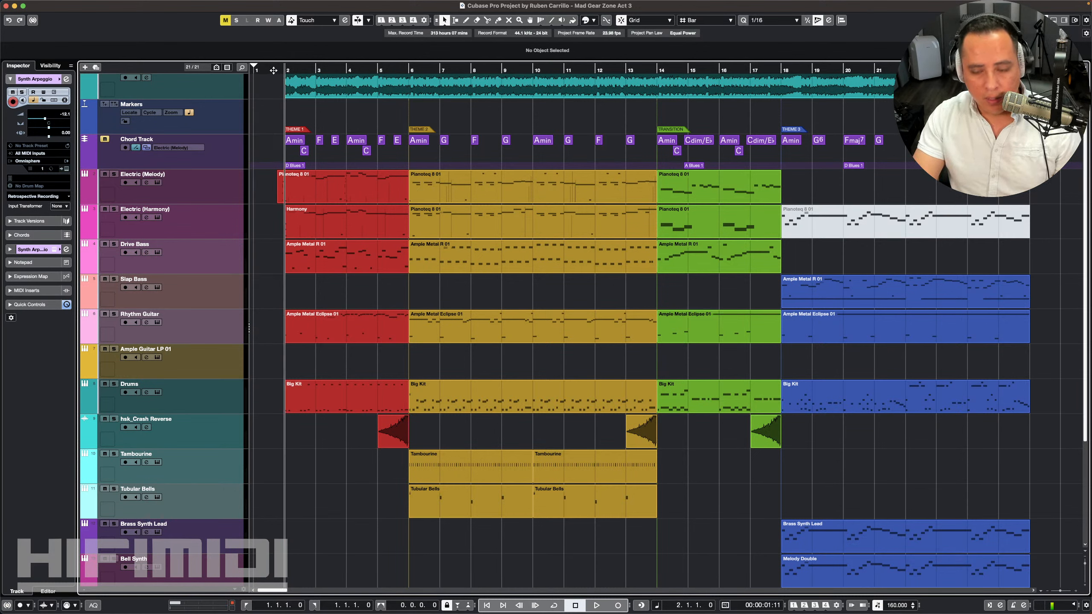
key(space)
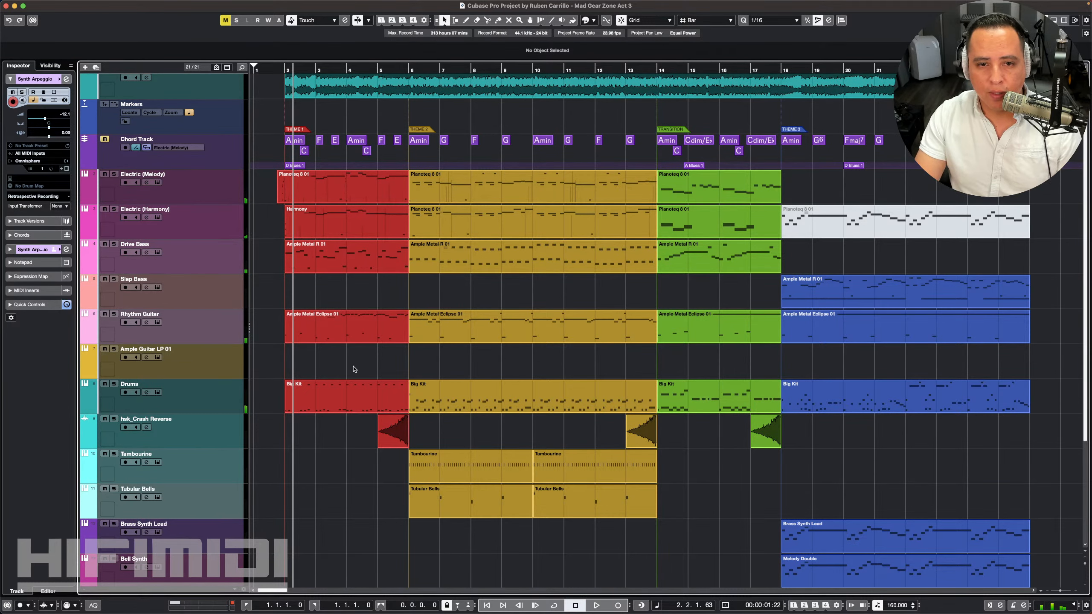
scroll(383, 370, down, 4)
key(g)
key(g)
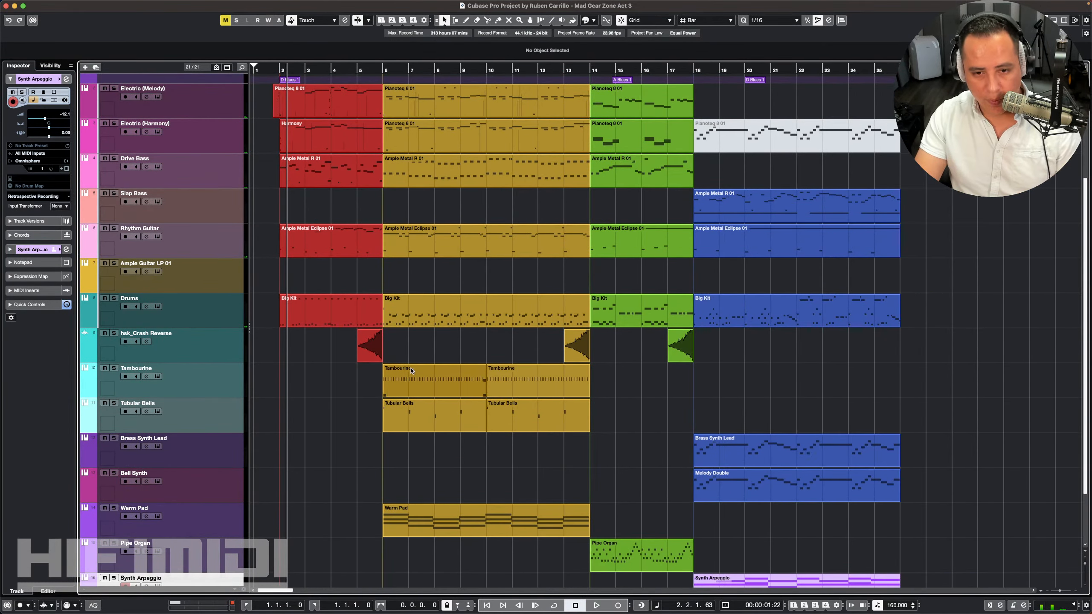
key(shift+g)
key(shift+g)
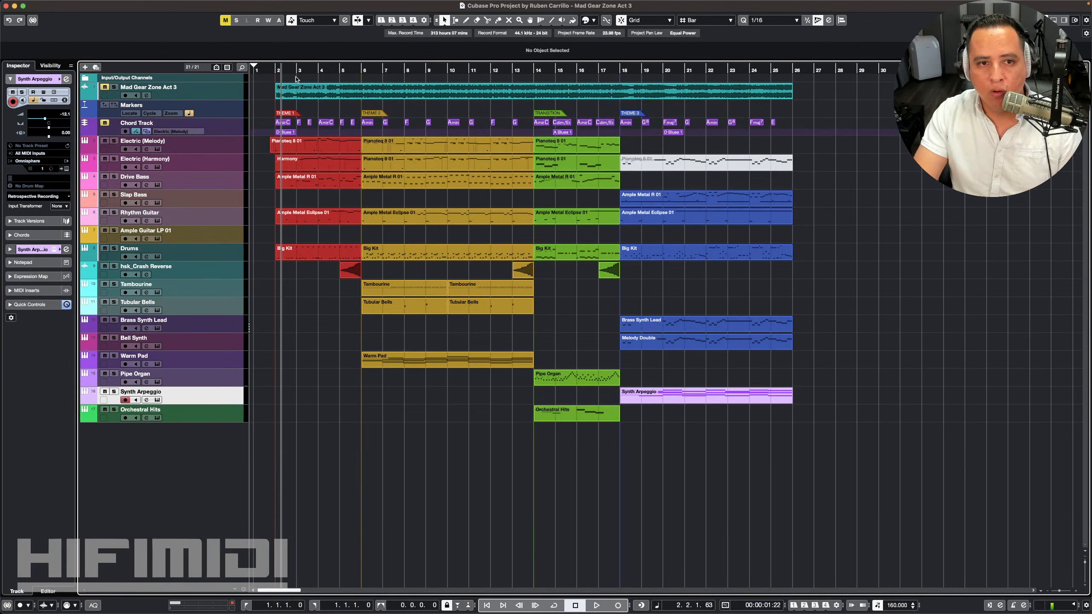
click(281, 80)
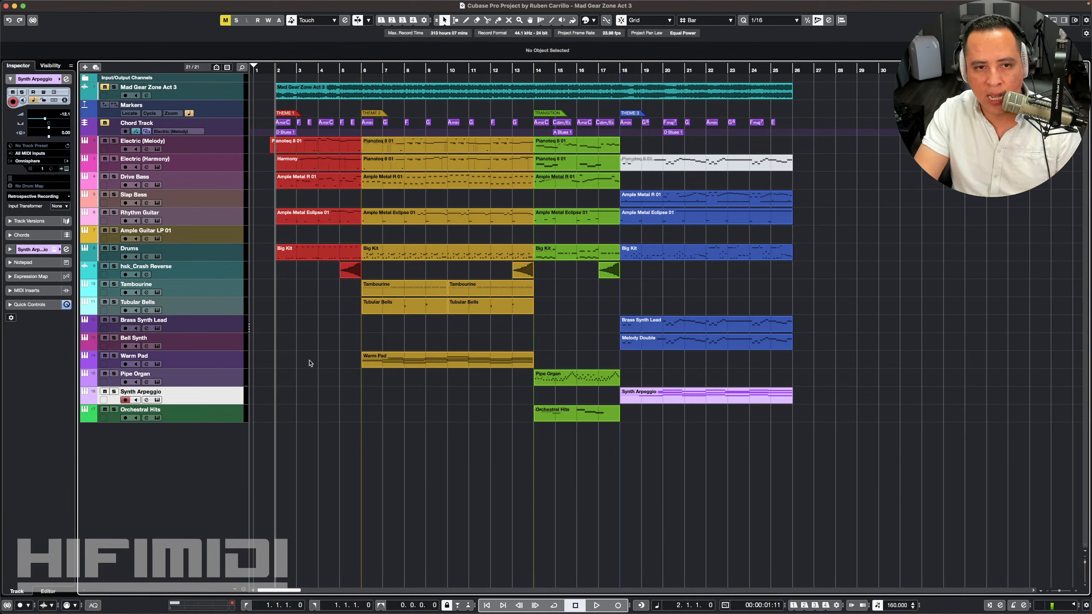
Step: Copy all instrument events to repeat from bar 26, and listen twice from bar 23 to Theme 3 running into the repeated Theme 1
drag(263, 146, 786, 454)
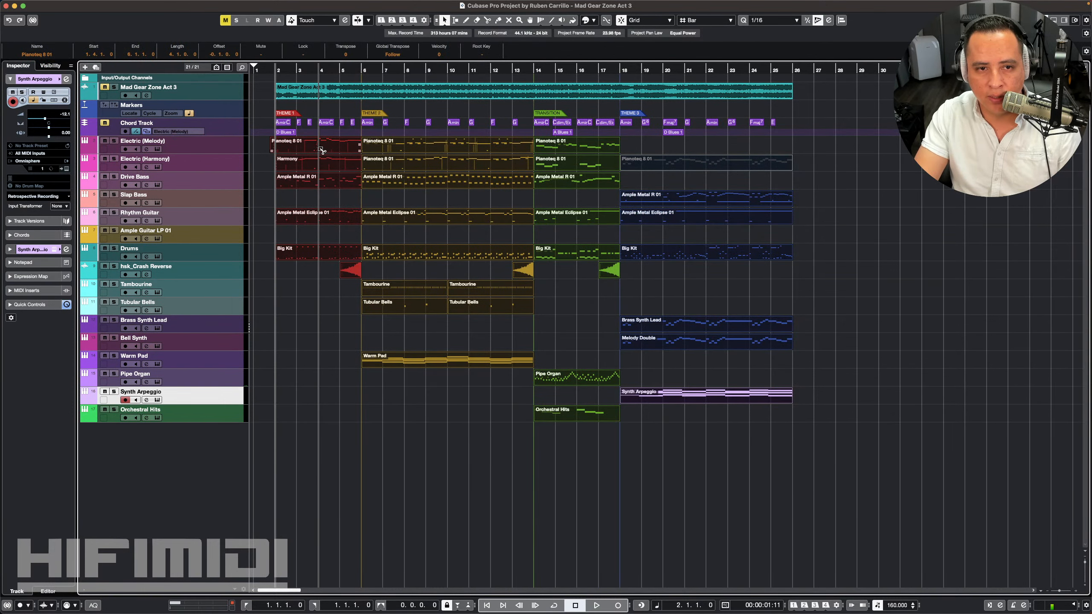
drag(321, 148, 826, 162)
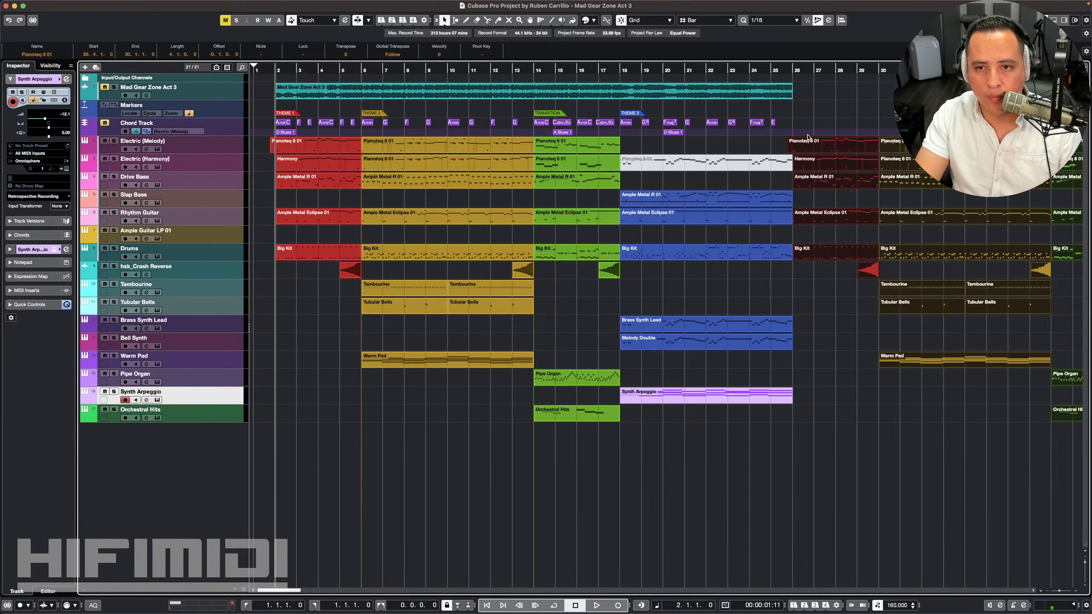
click(727, 70)
key(space)
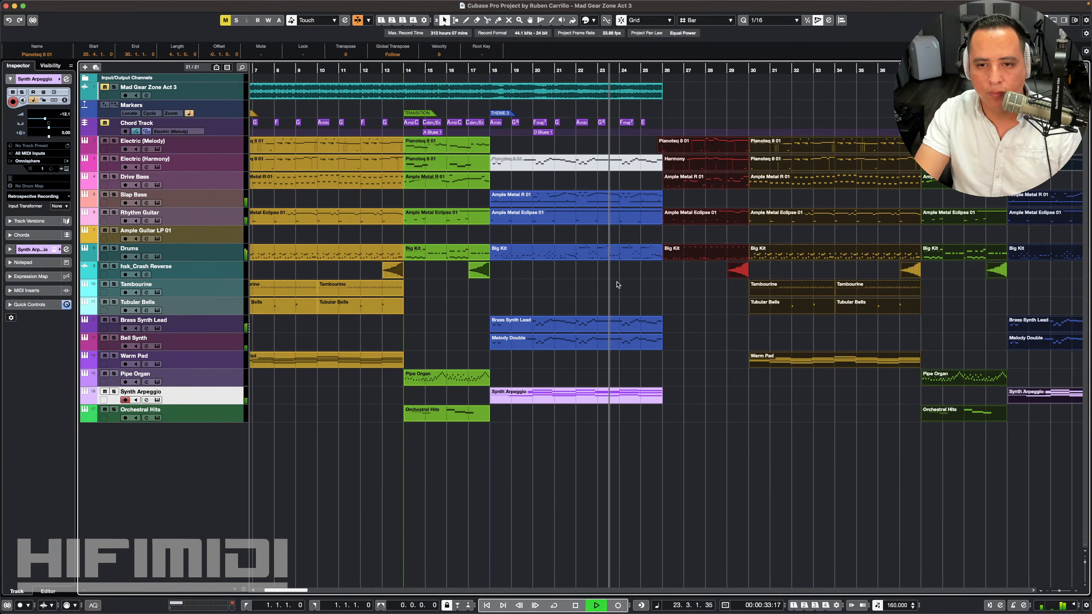
key(g)
key(g)
key(g)
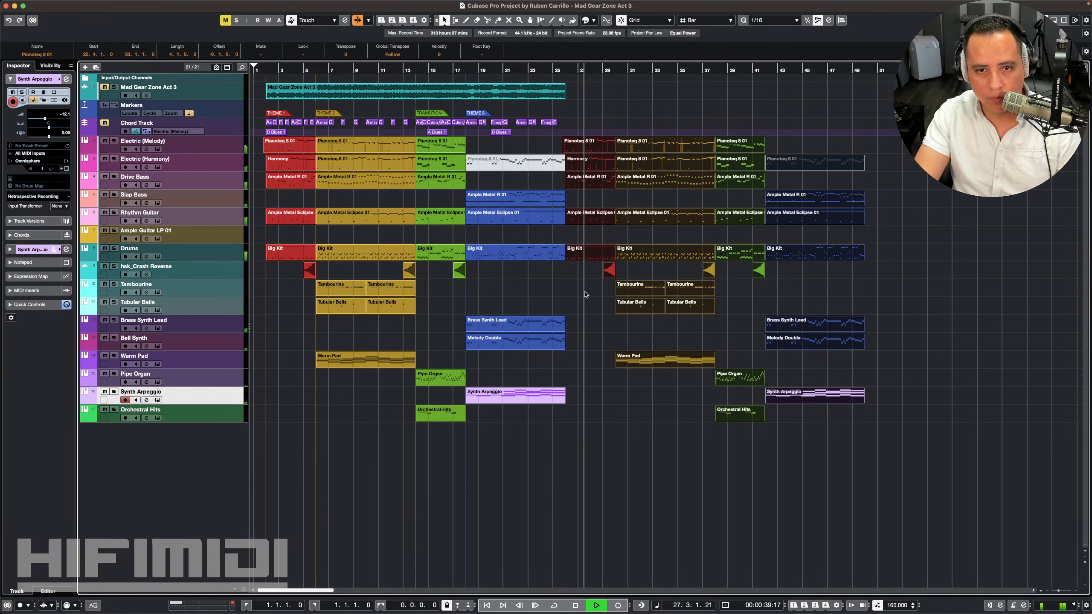
key(space)
click(530, 69)
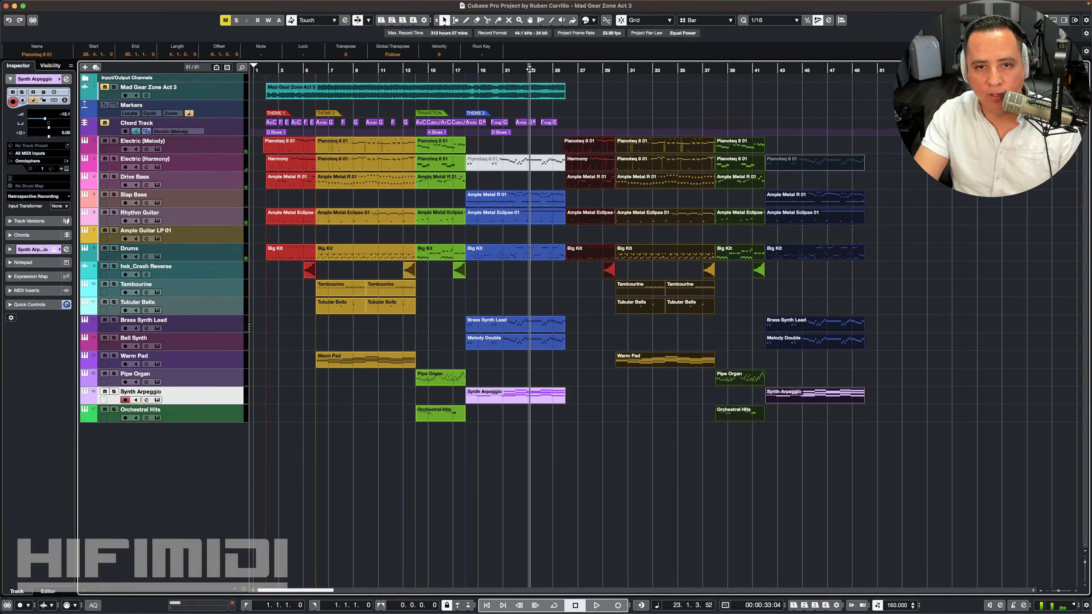
key(space)
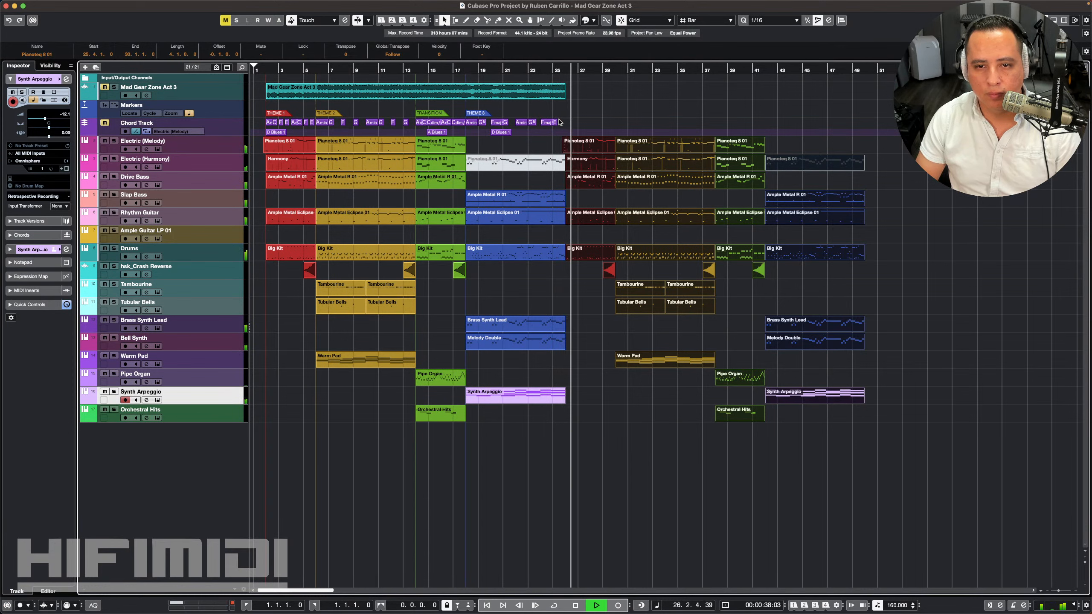
key(space)
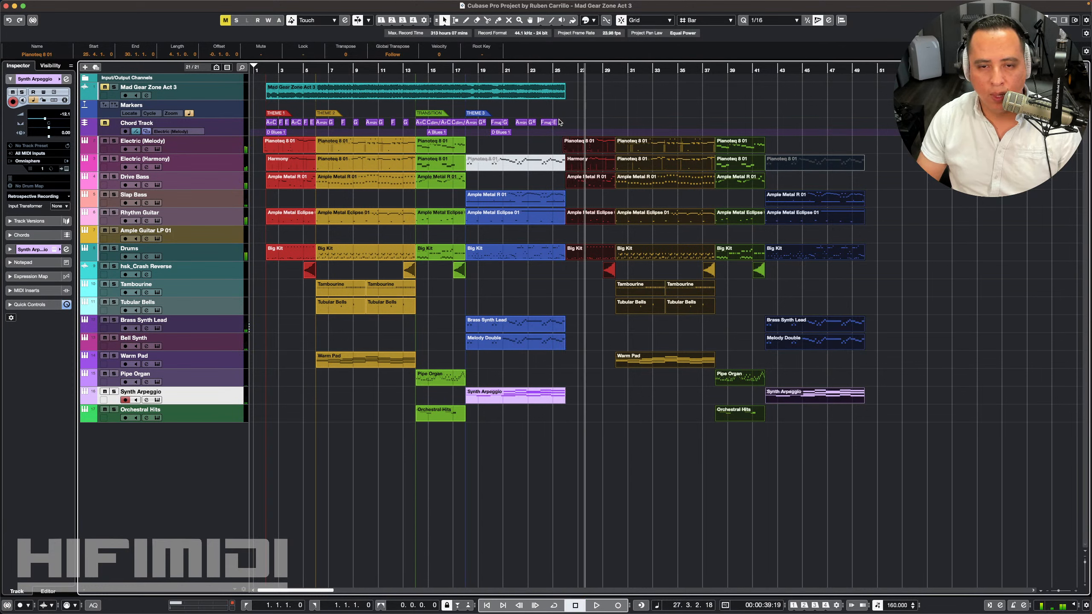
Step: Undo the copied repeat of the arrangement and mute the Rhythm Guitar track
key(super+z)
key(Delete)
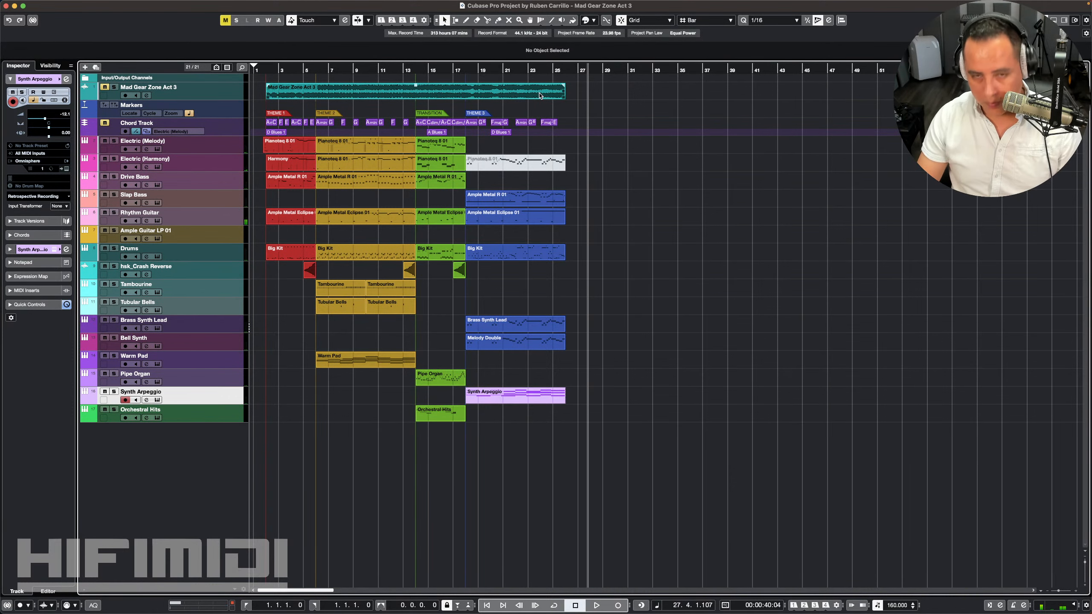
click(105, 213)
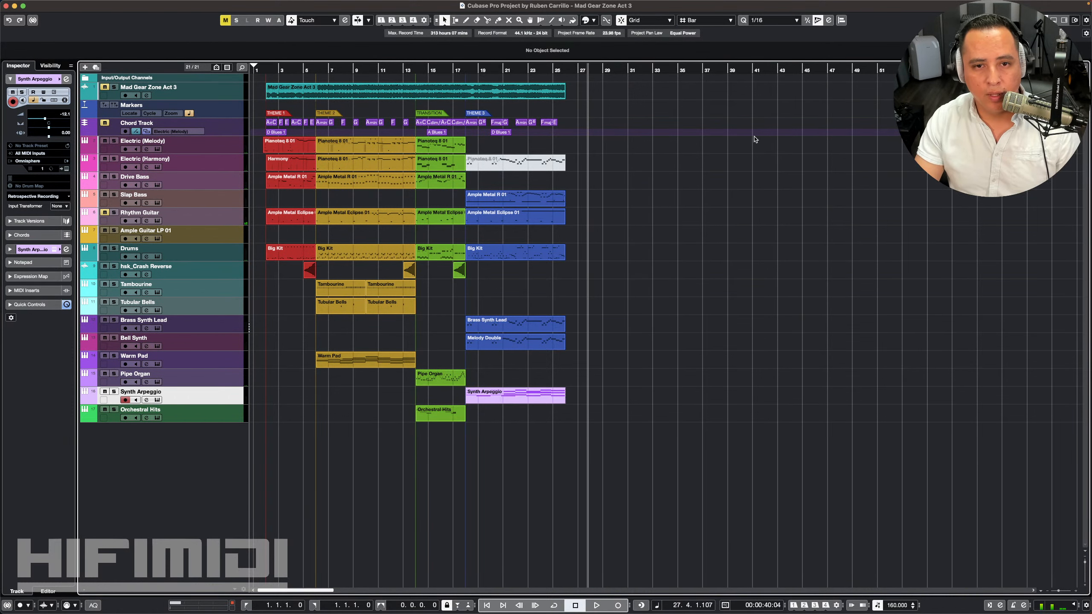
Step: Place the cursor at bar 18 and at bar 24, and play the opening of Theme 1 from bar 2 for comparison
key(h)
key(h)
key(h)
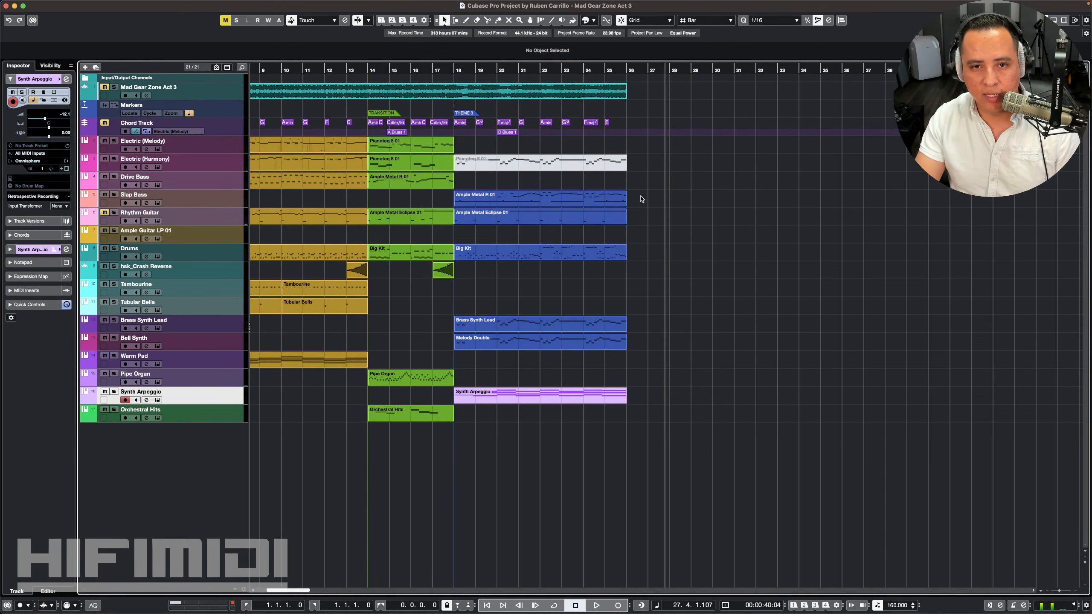
scroll(641, 200, left, 5)
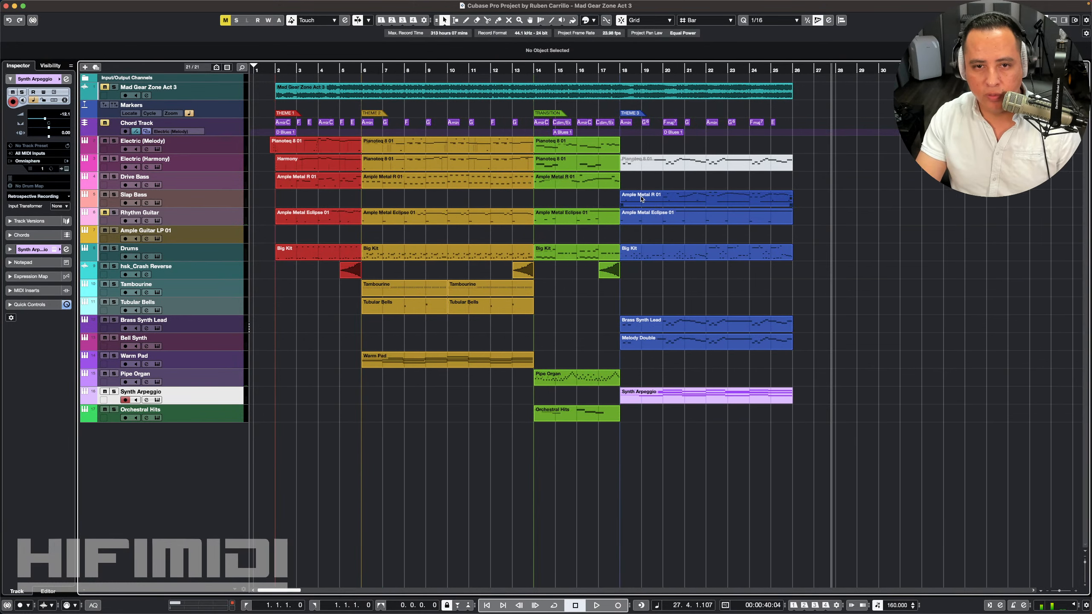
click(622, 71)
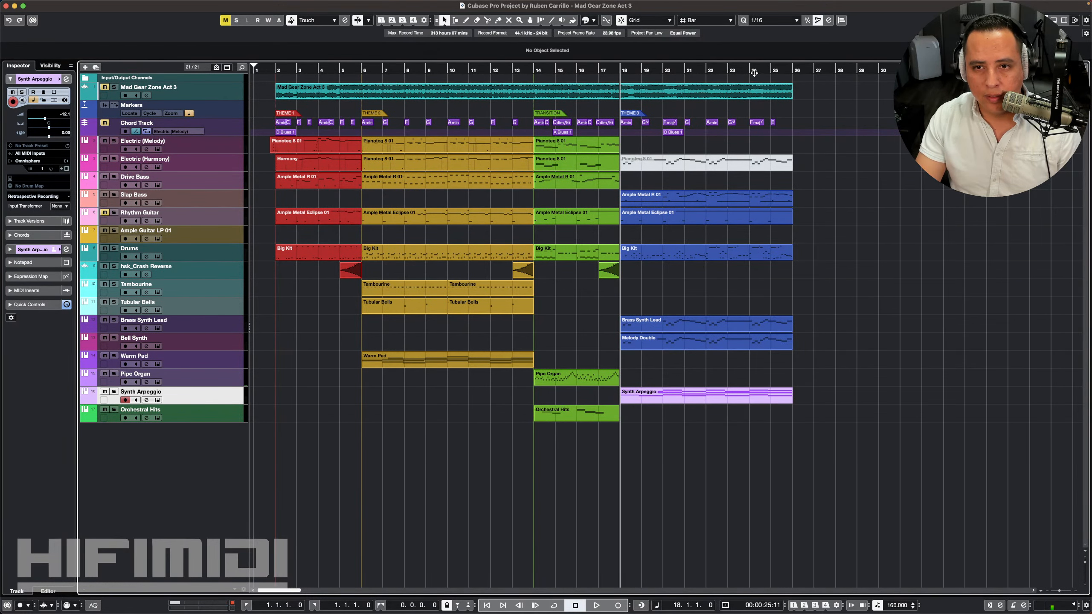
click(750, 71)
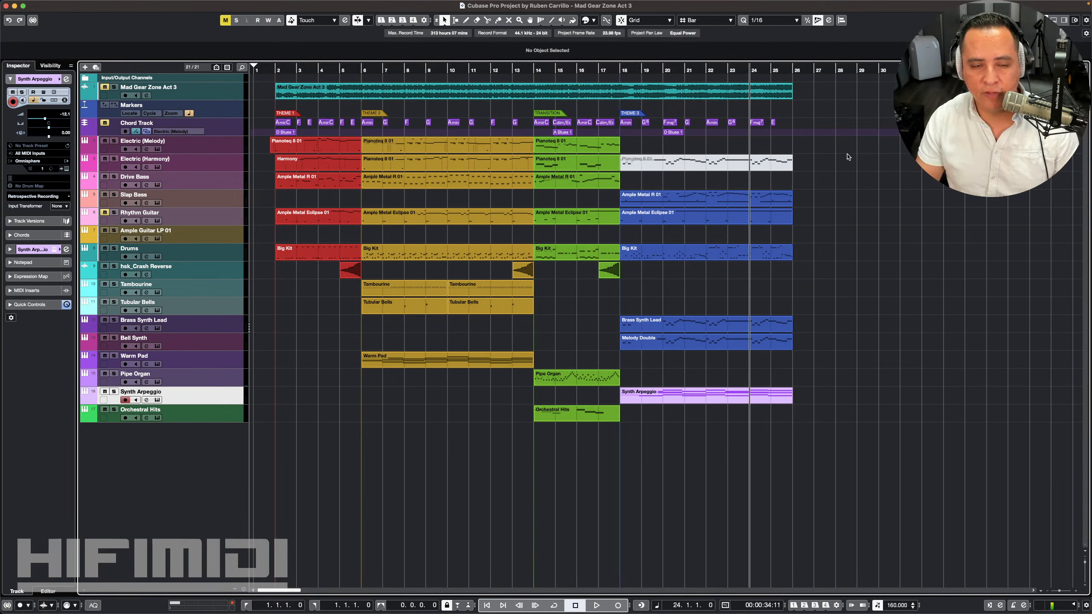
click(268, 71)
key(space)
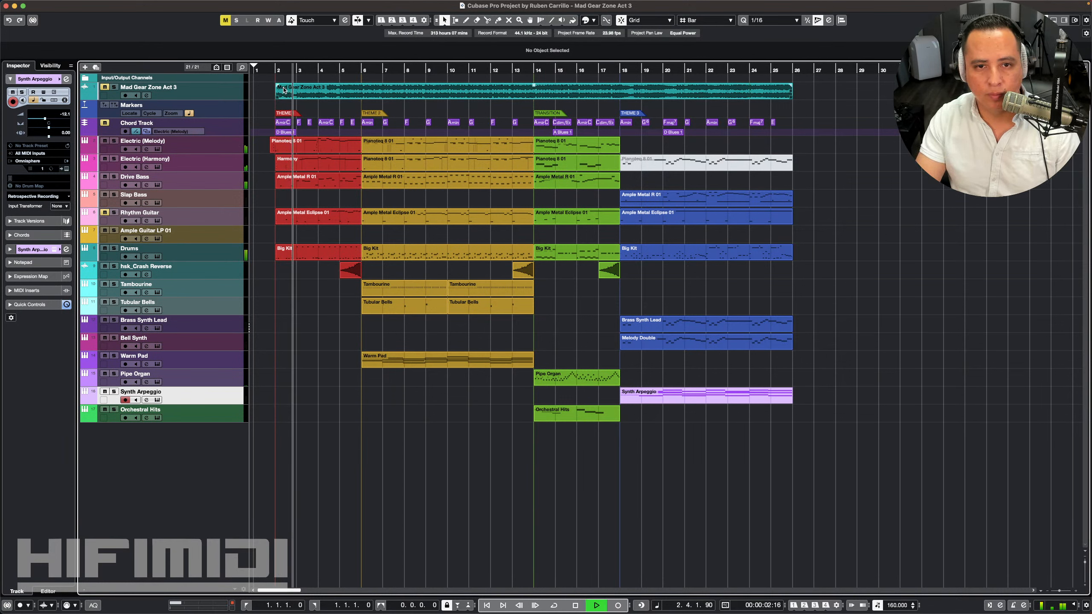
key(space)
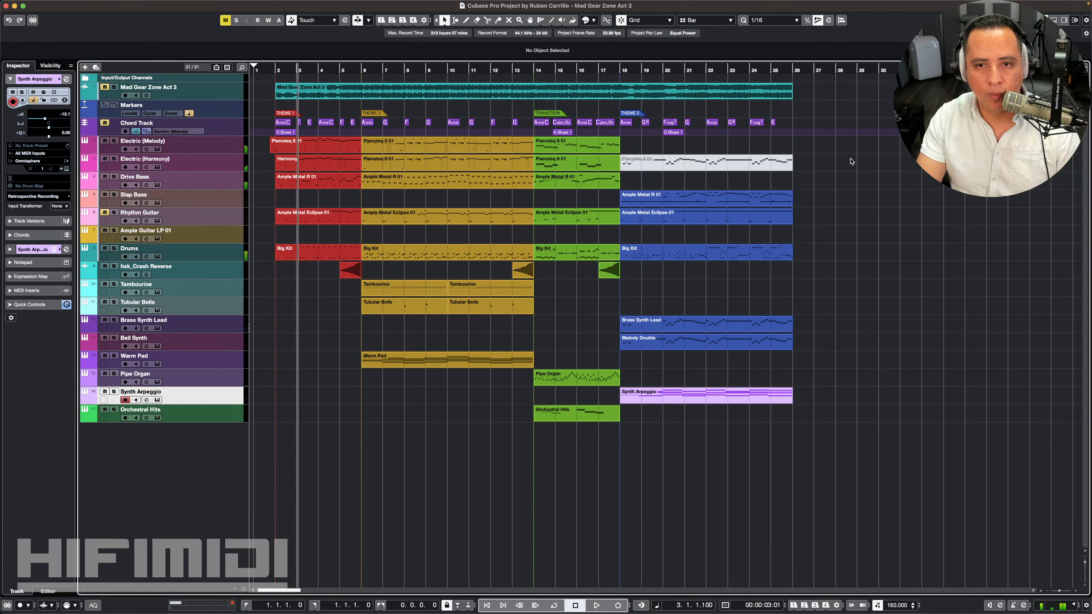
Step: Listen to the closing bars of Theme 3, restarting playback at bar 24 and stopping at bar 26
click(738, 79)
key(space)
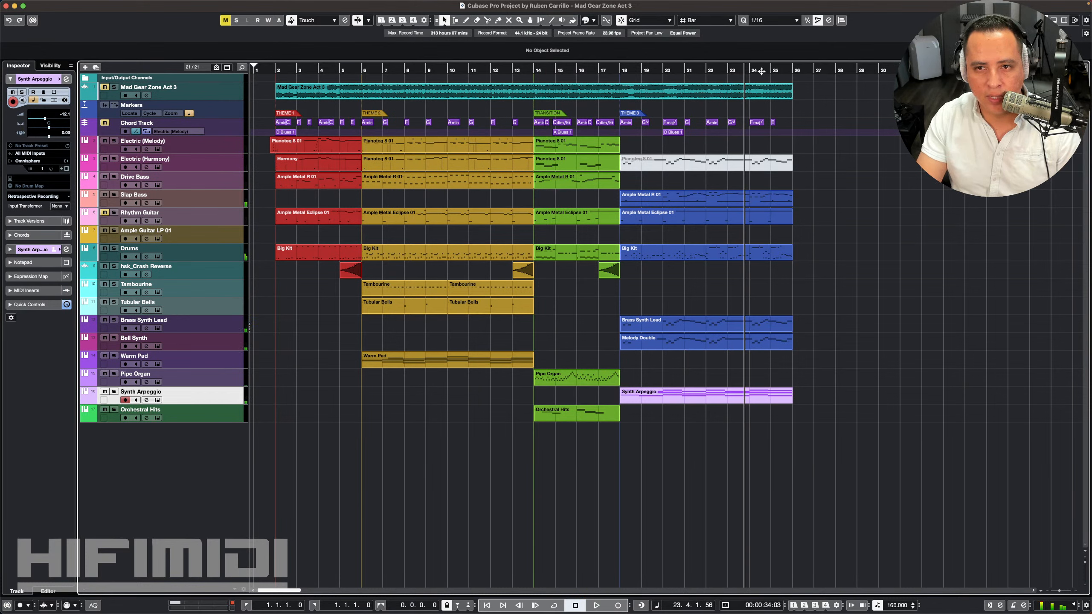
click(749, 78)
key(space)
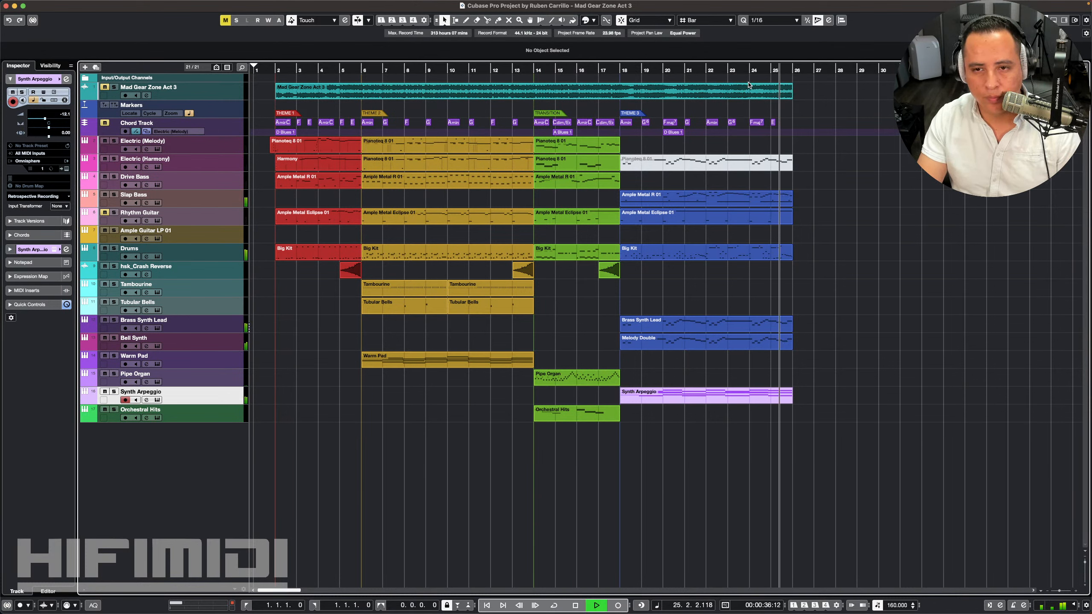
key(space)
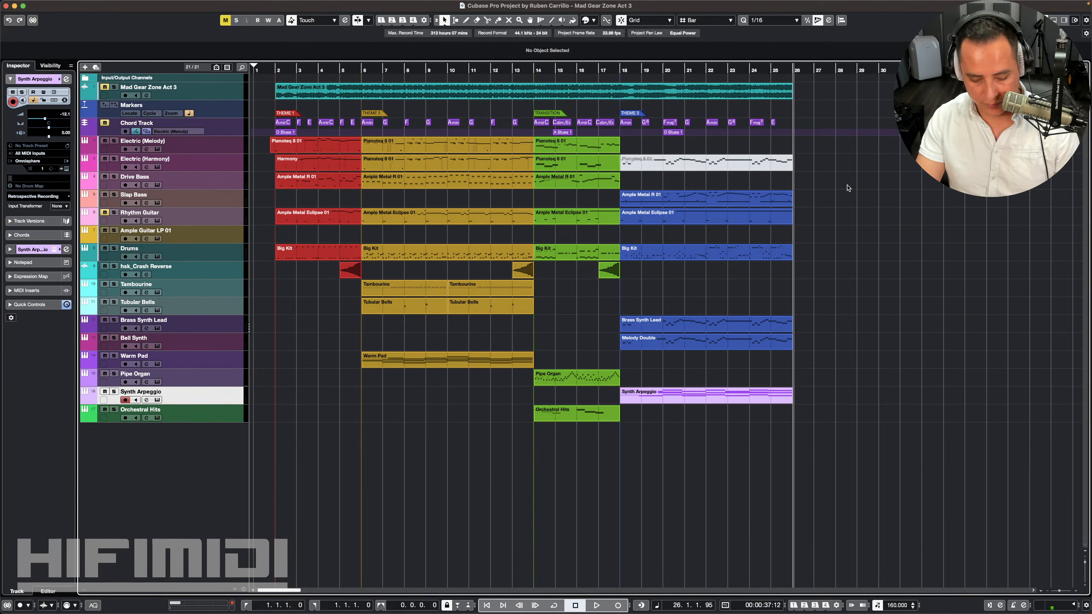
Step: Replay the last two bars of Theme 3 from bar 24 in a closer view of the section
key(h)
key(h)
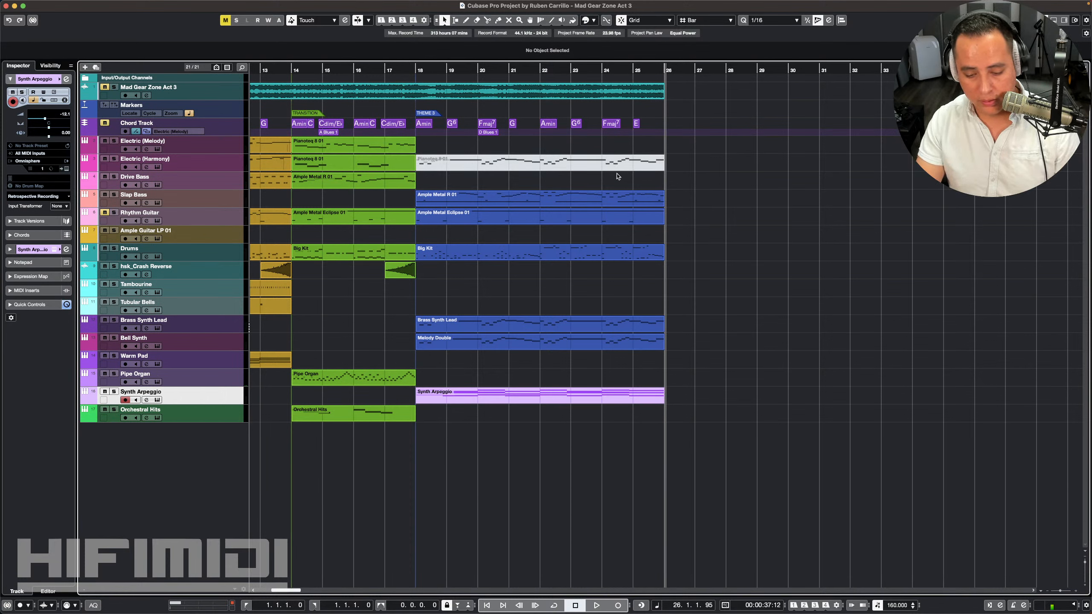
click(604, 72)
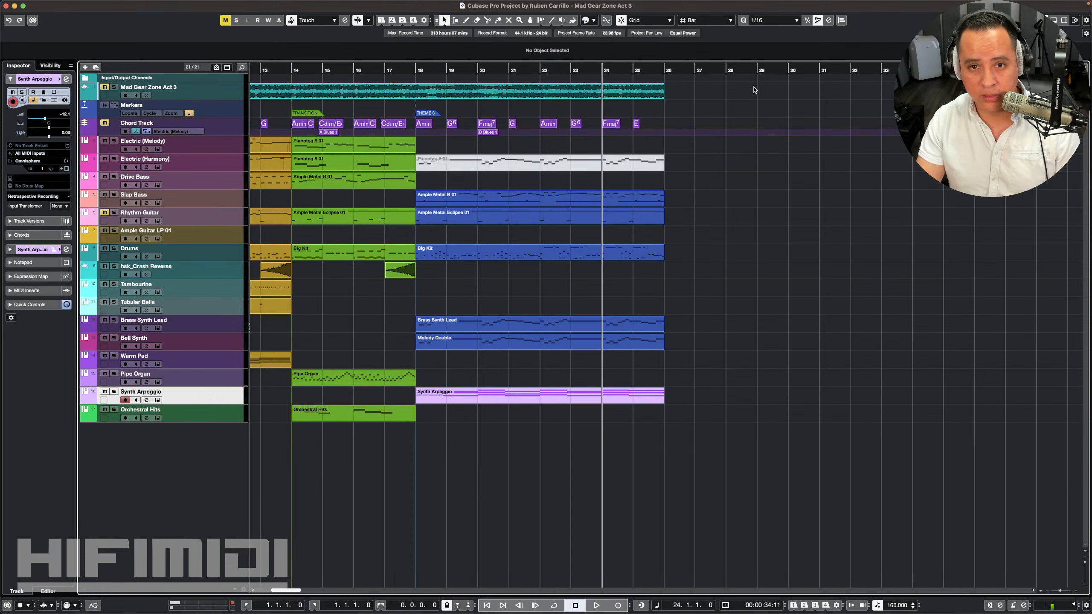
key(space)
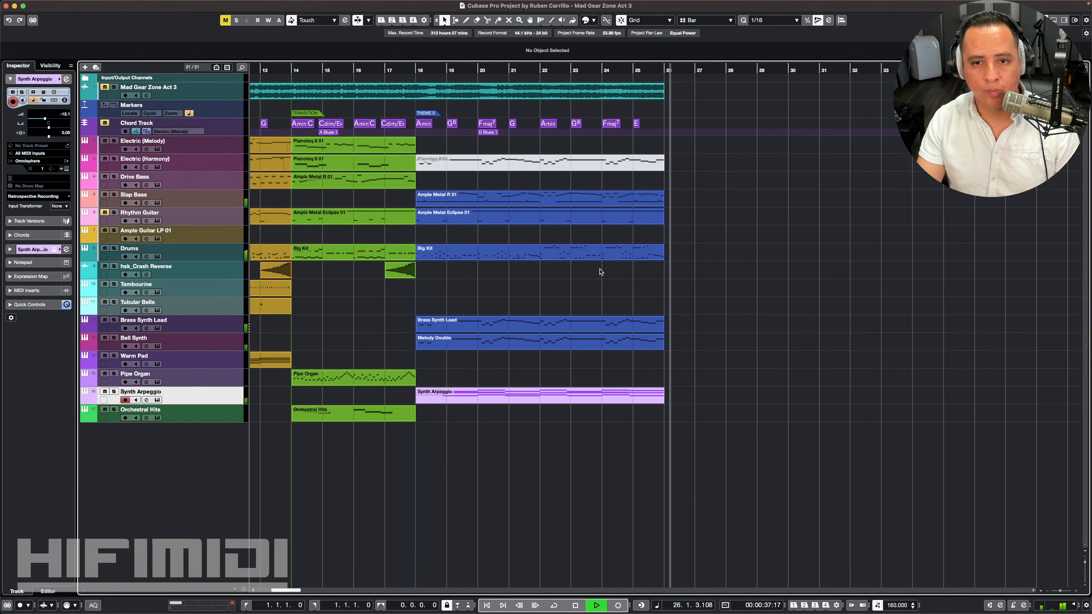
key(space)
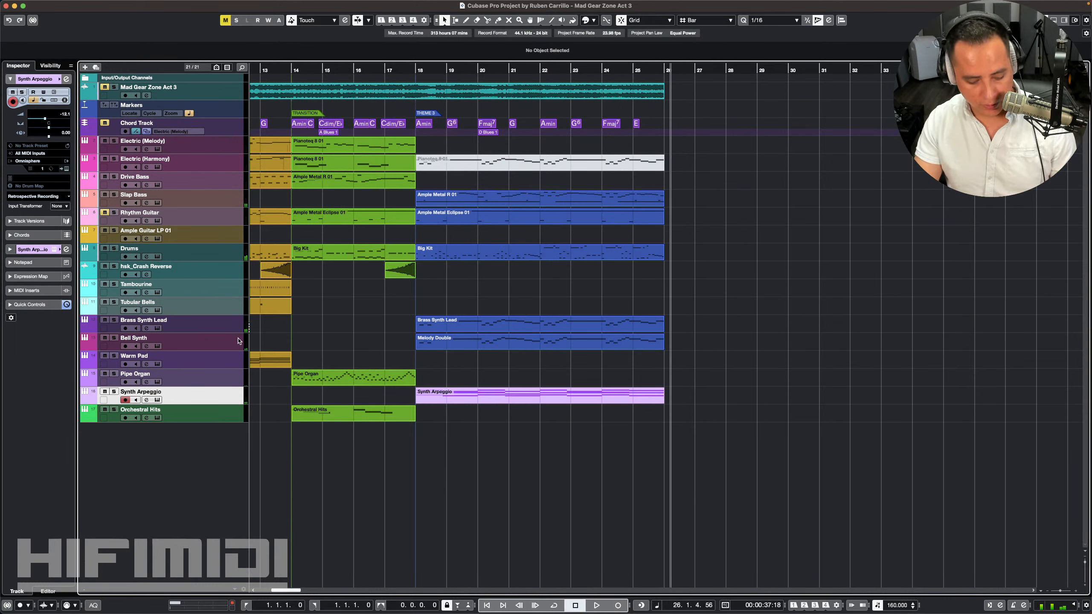
Step: Add a Superior Drummer 3 instrument track below Orchestral Hits and show the plug-in's Grooves library
click(228, 413)
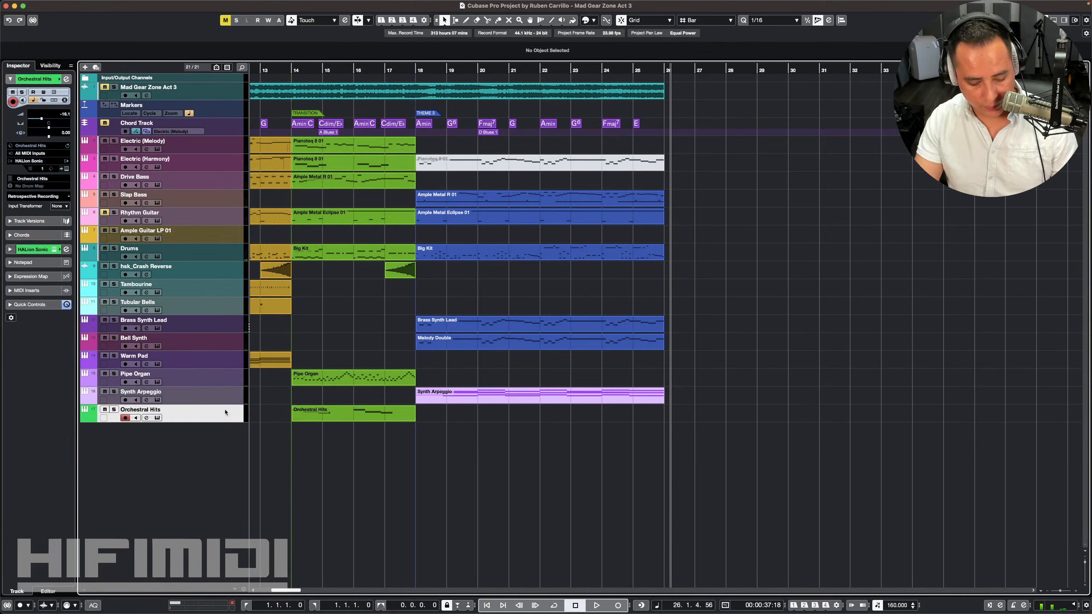
key(t)
click(579, 279)
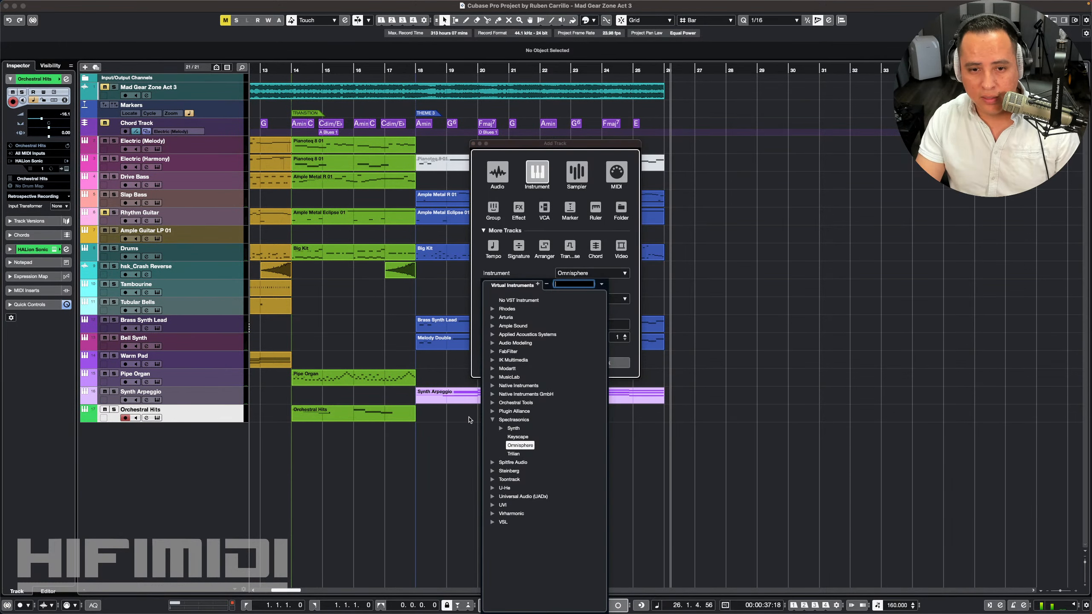
click(492, 480)
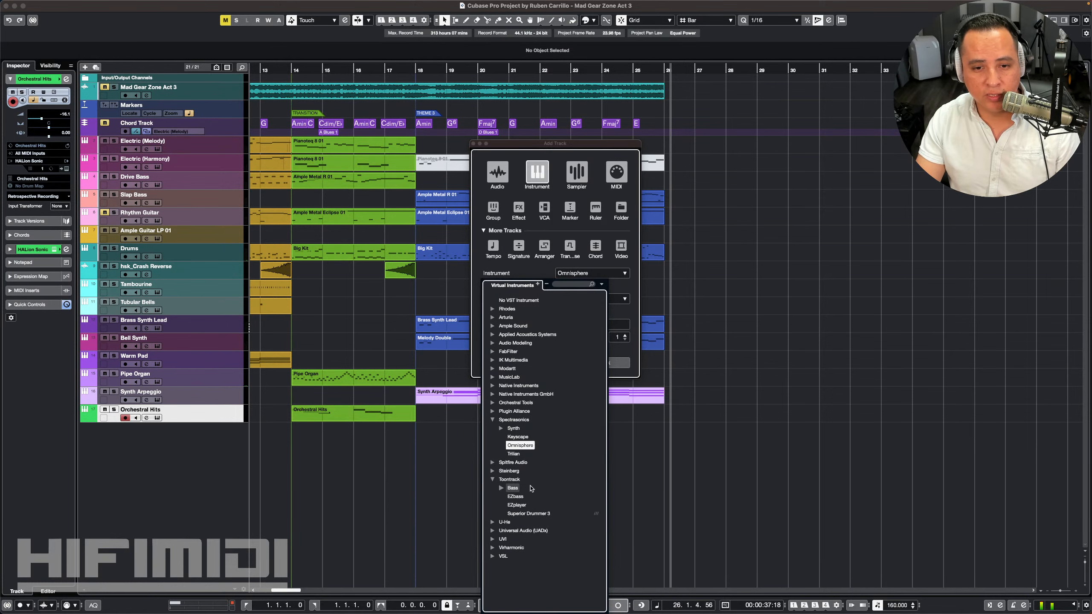
click(532, 516)
click(597, 363)
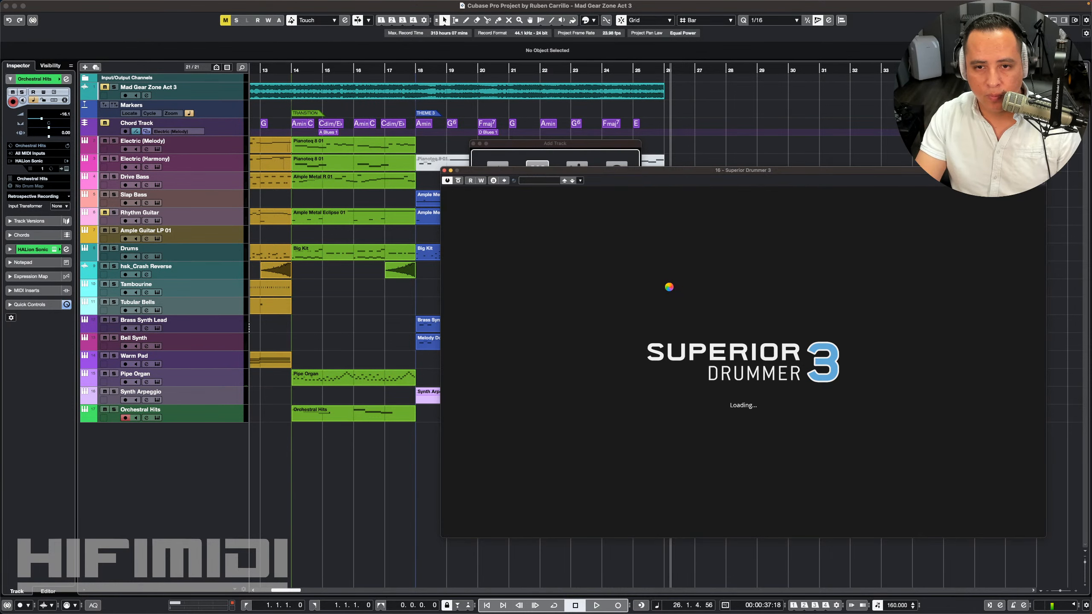
click(666, 196)
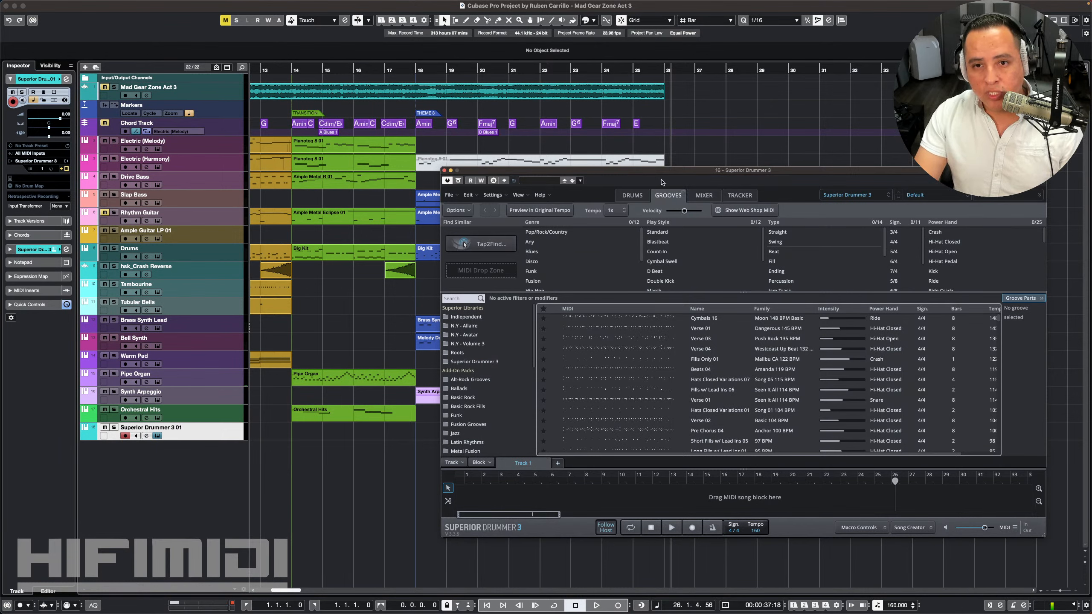
Step: Look over the drum kit view and return to the grooves library
click(632, 196)
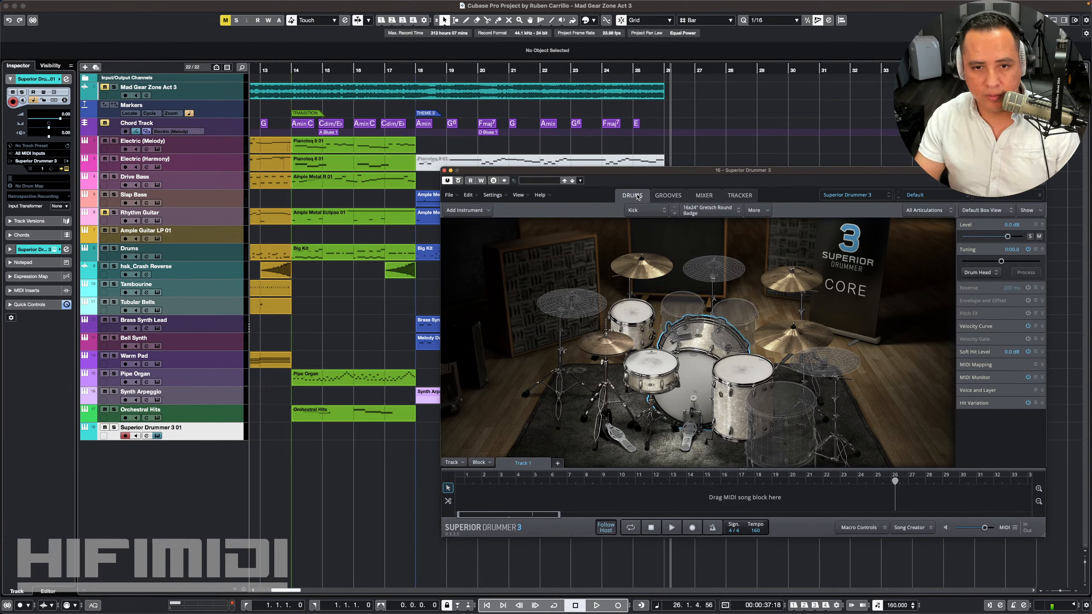
click(667, 197)
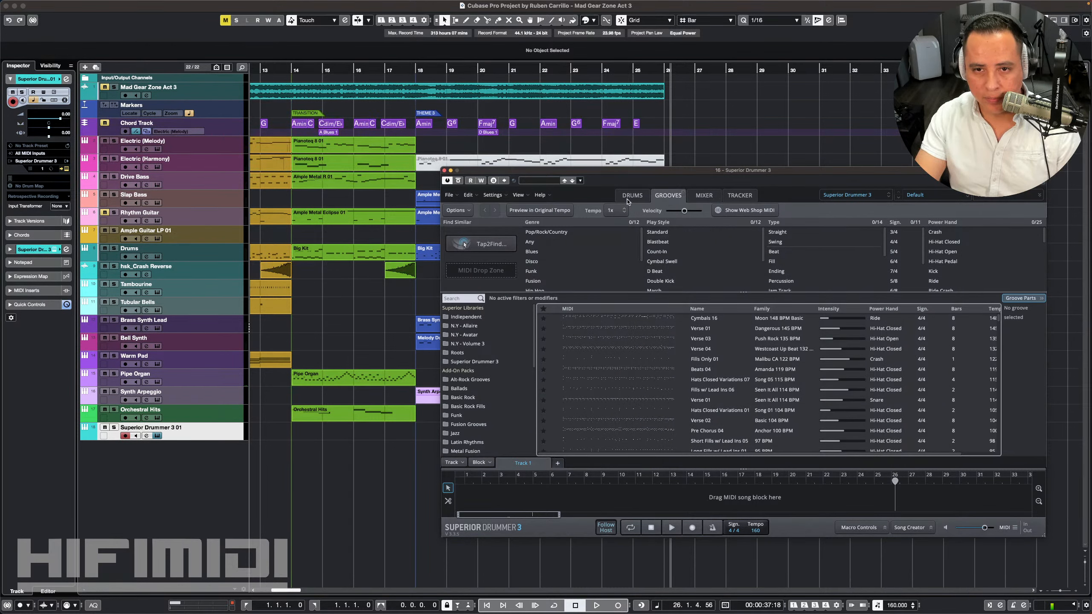
click(628, 197)
click(665, 195)
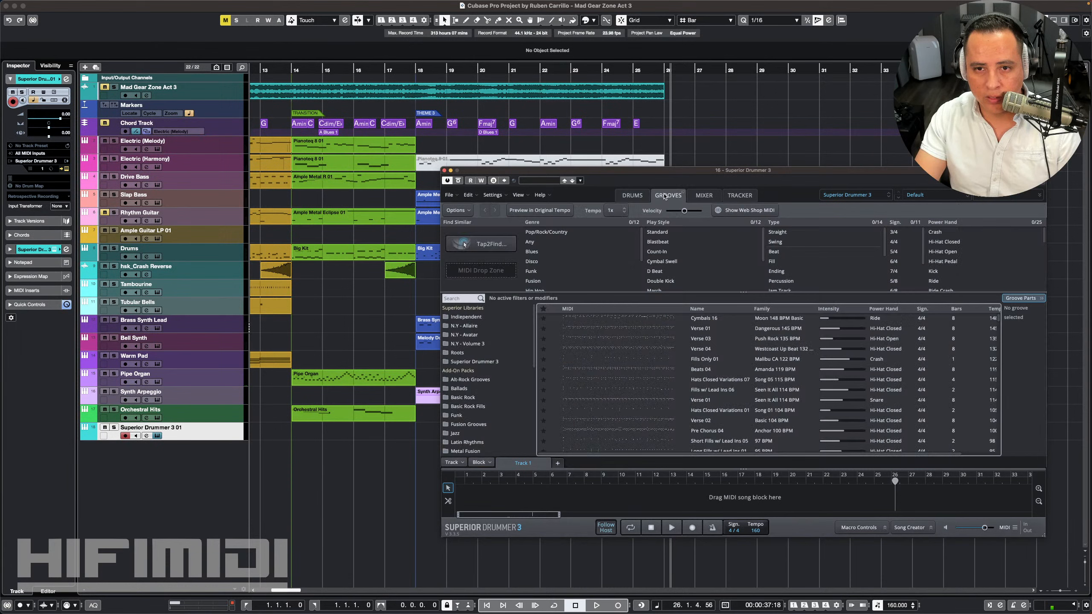
Step: Search the grooves for "fill", limit the list to Basic Rock Fills, and audition Fills Only 01 and Long Fills w/ Lead Ins 03
click(470, 298)
text(fill)
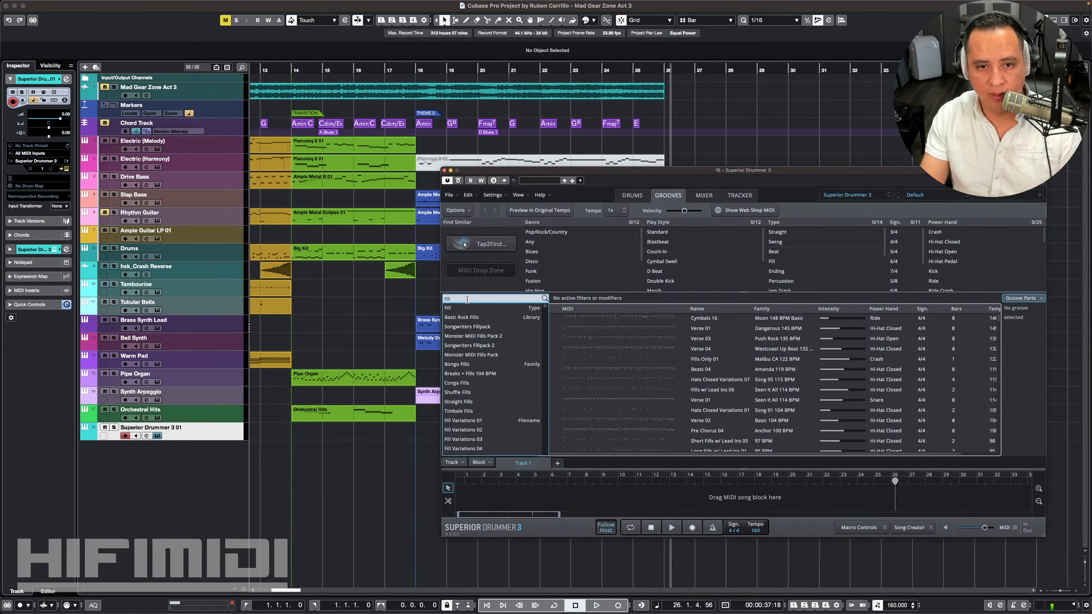
click(462, 317)
click(553, 319)
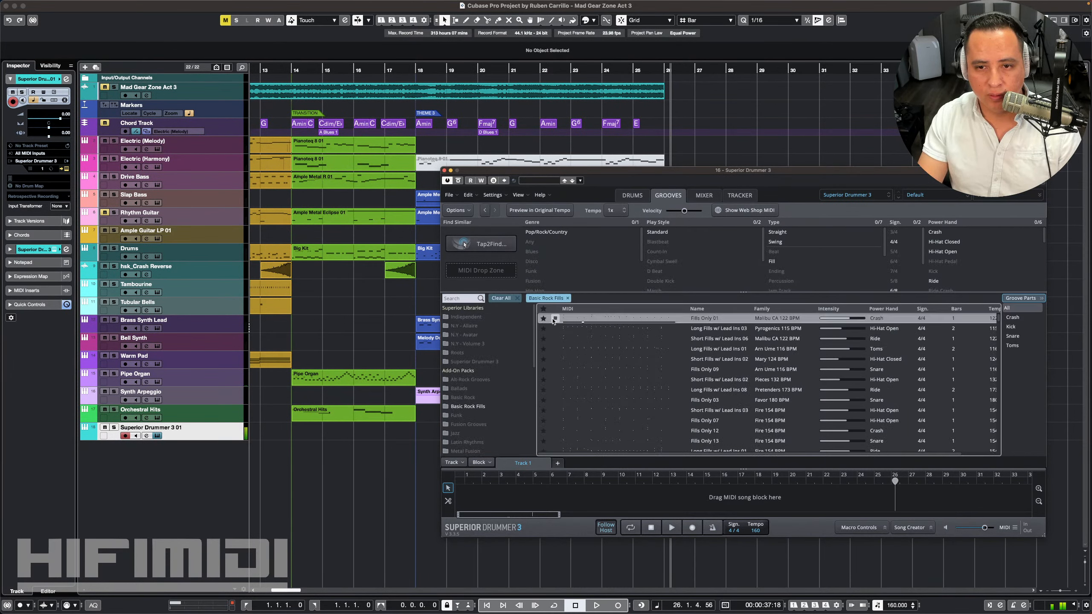
click(554, 329)
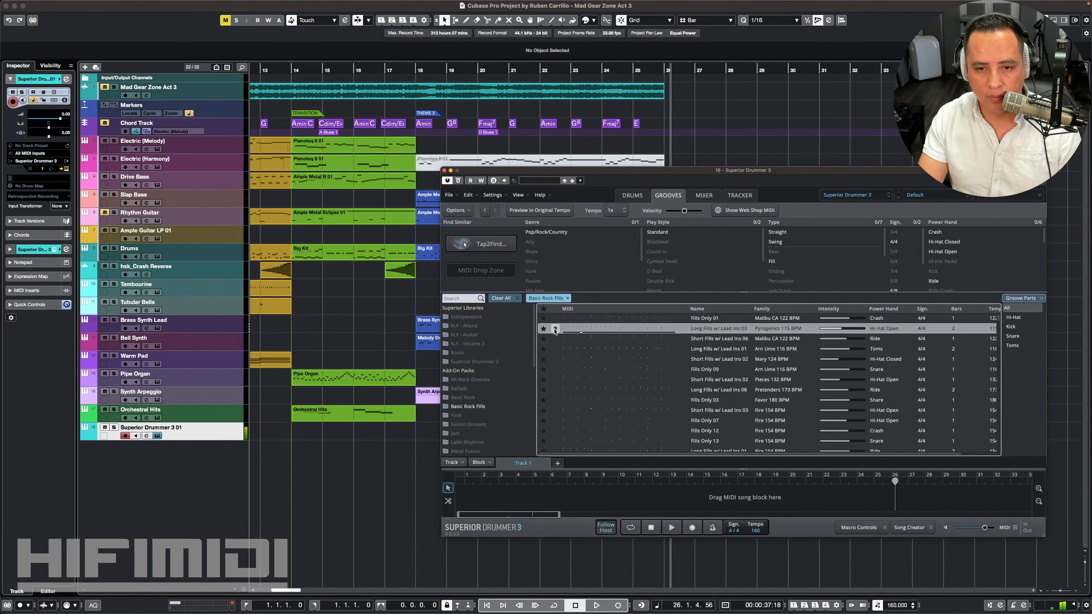
click(554, 329)
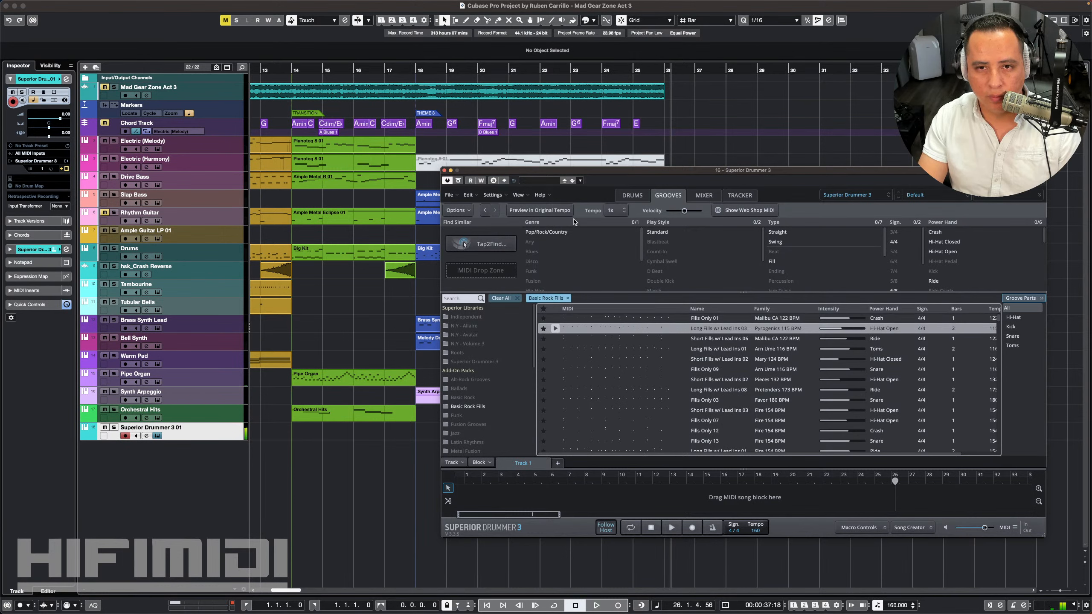
Step: Play the end of Theme 3 from bar 25 and stop just after it finishes
click(632, 73)
key(space)
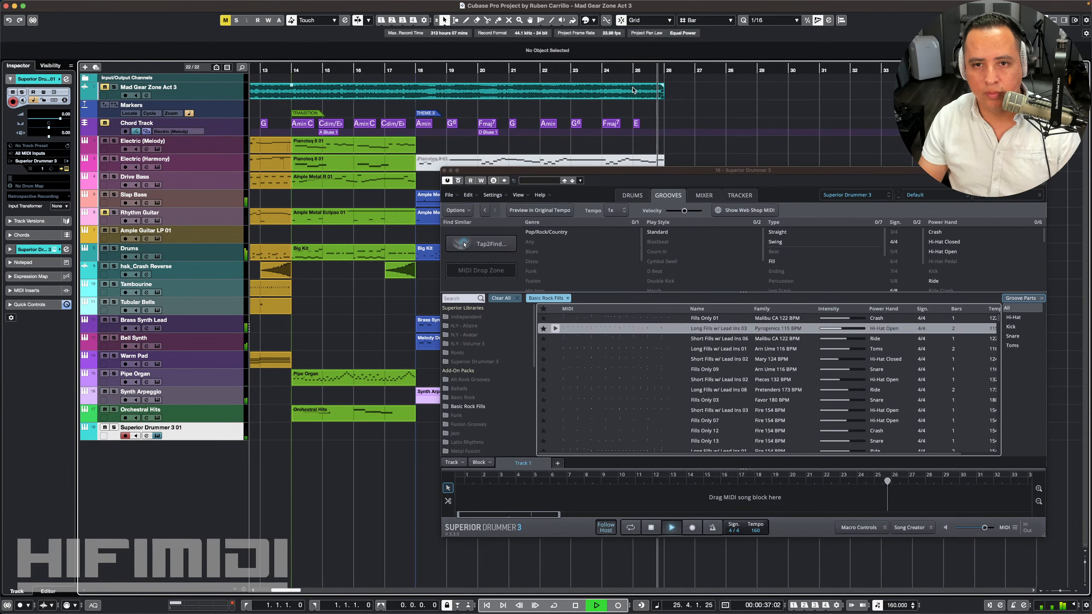
key(space)
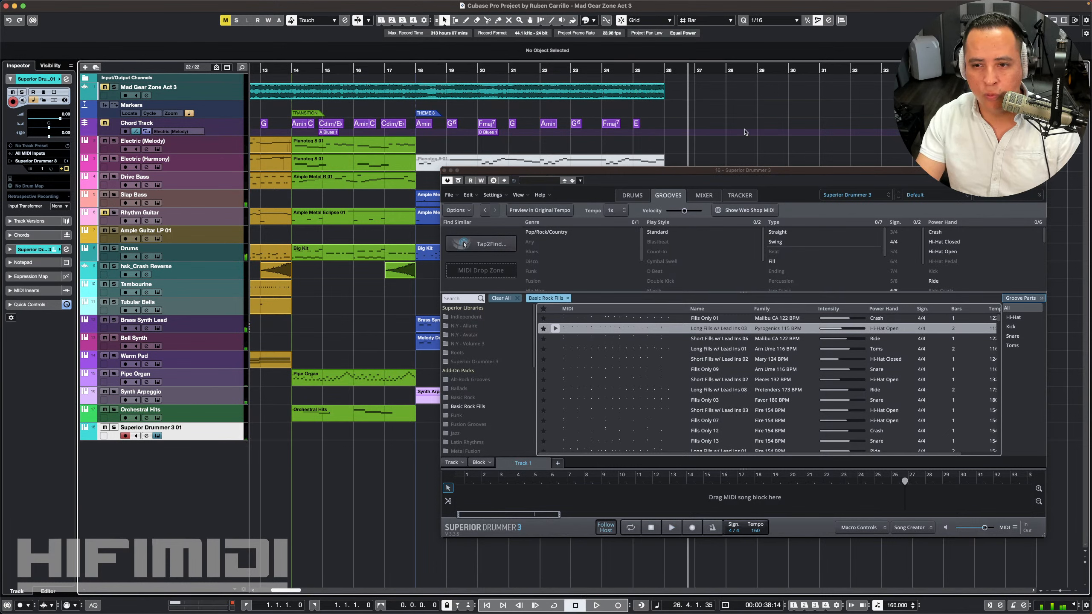
Step: Compare Basic Rock Fills by auditioning Fills Only 01, Long Fills w/ Lead Ins 01, 16 and 03, and Short Fills w/ Lead Ins 06
click(555, 318)
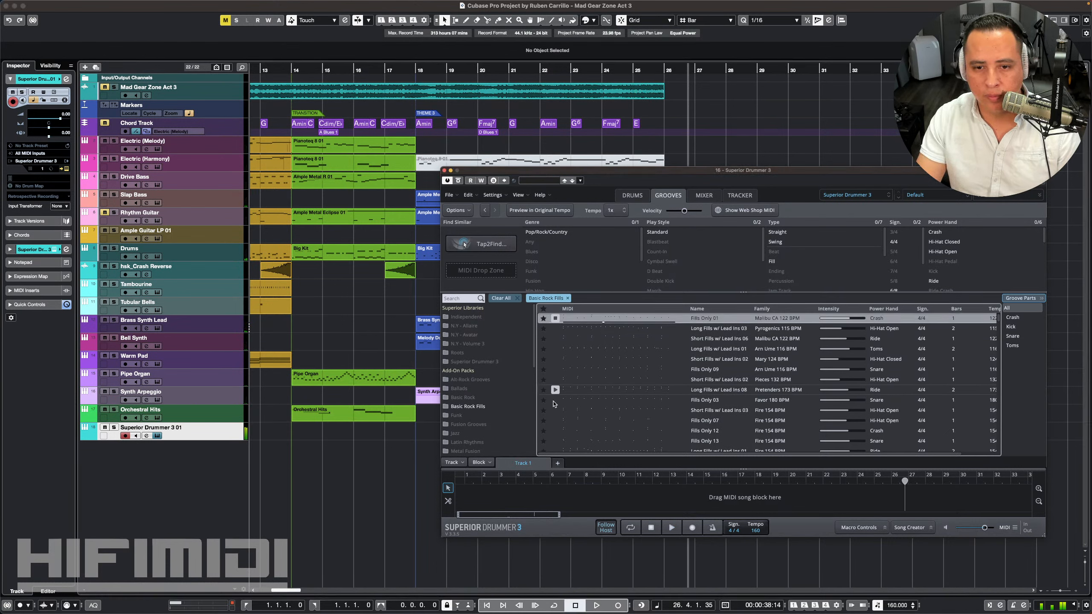
click(554, 450)
scroll(555, 421, down, 3)
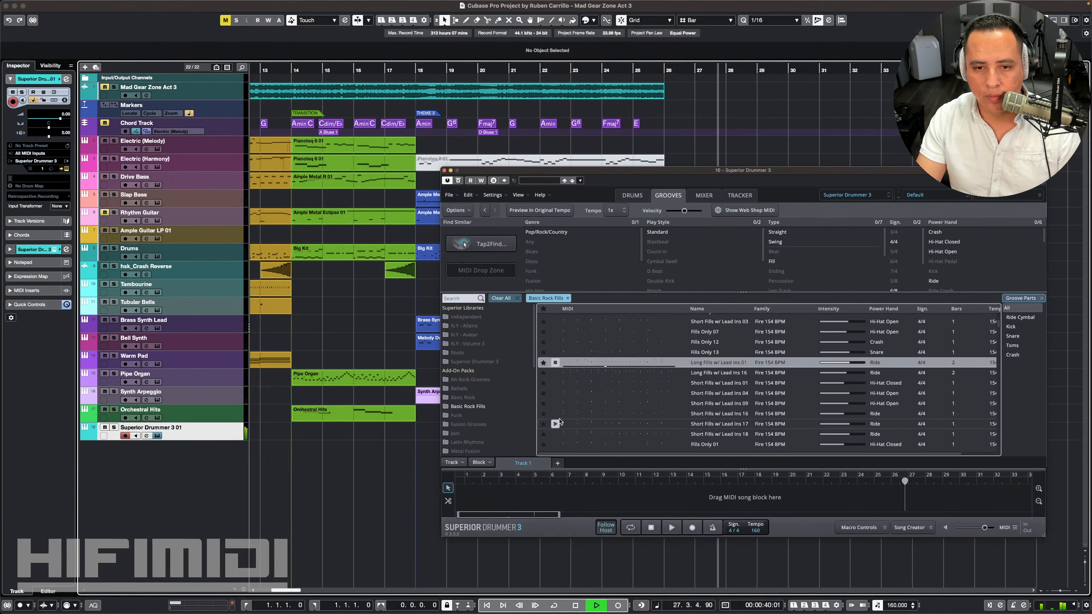
click(555, 372)
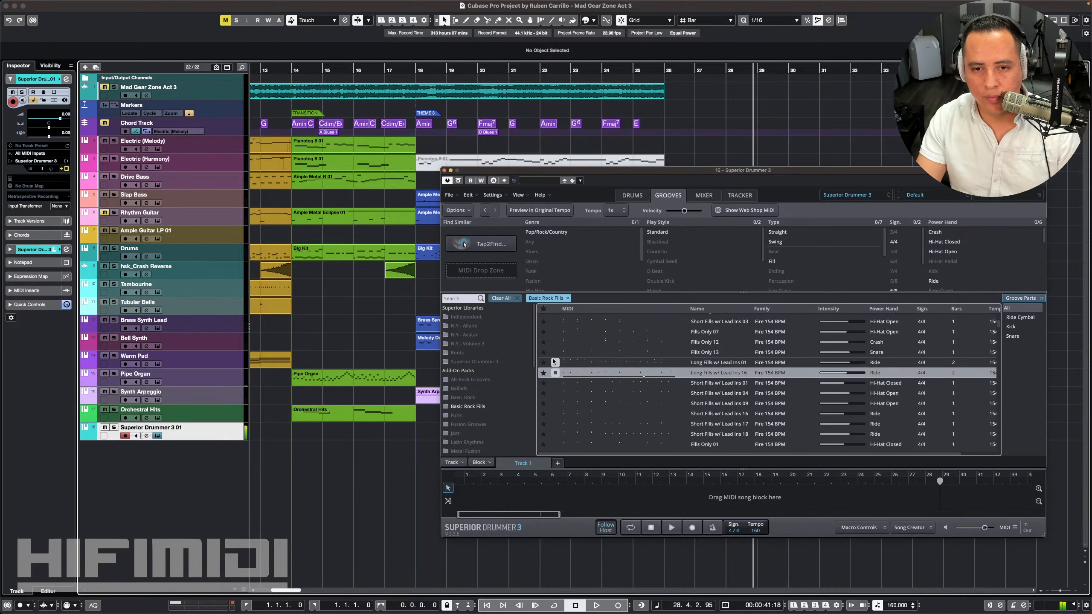
scroll(555, 363, up, 3)
click(555, 324)
scroll(559, 340, up, 1)
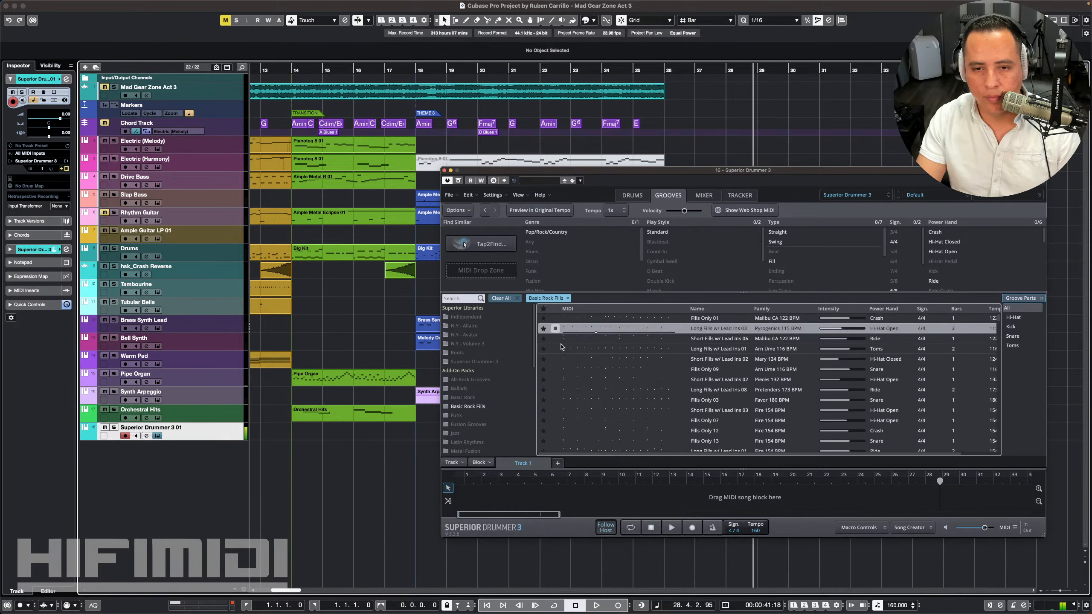
click(556, 339)
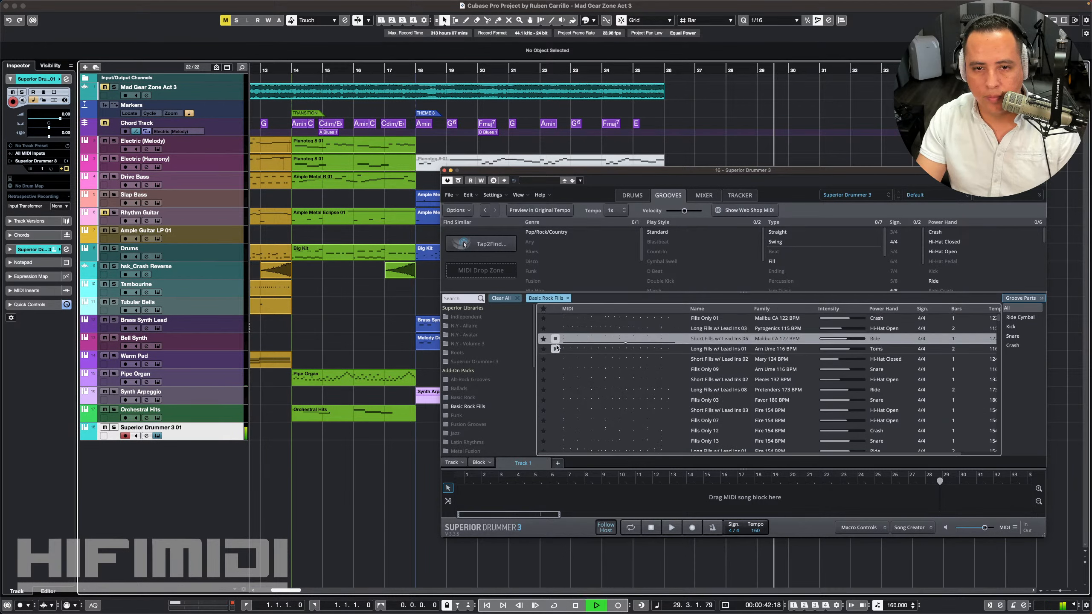
click(556, 339)
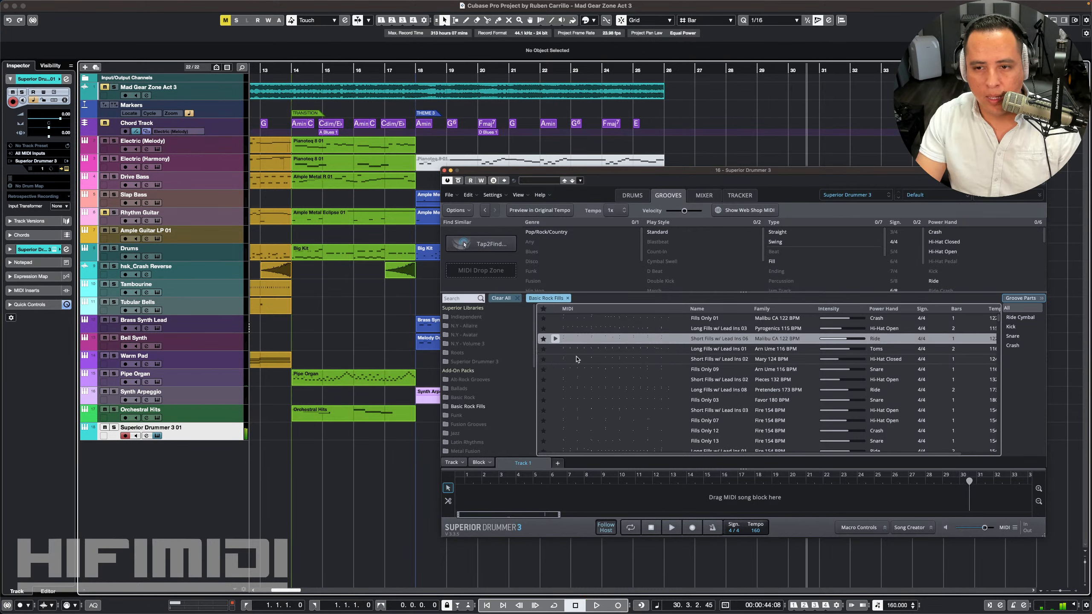
Step: Filter Basic Rock Fills by the Straight type and audition several fills from the Arn Ume 116 BPM to the Fire 154 BPM families
click(779, 232)
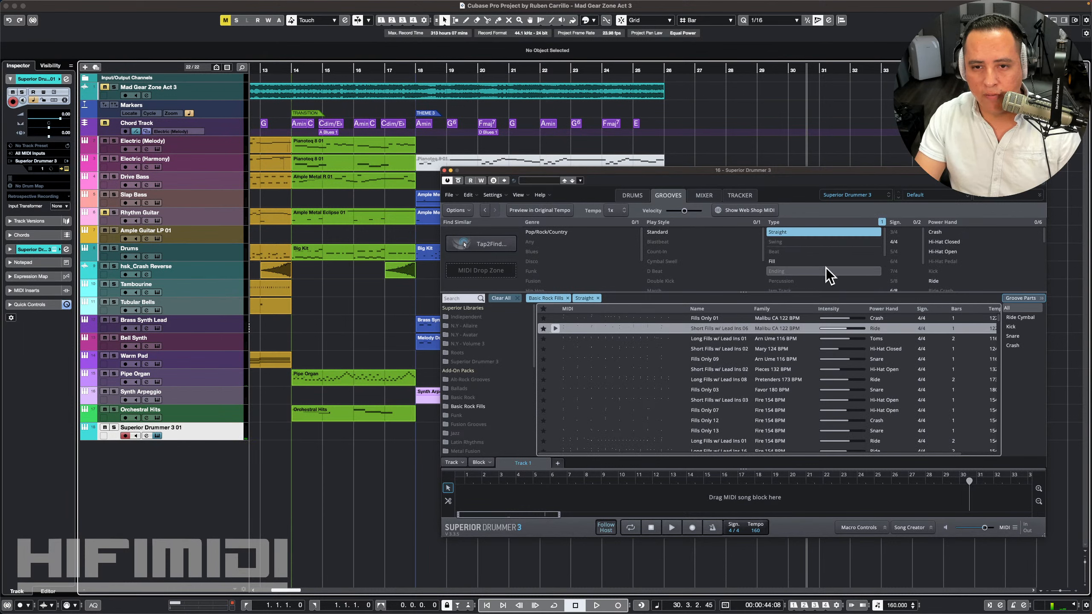
click(555, 339)
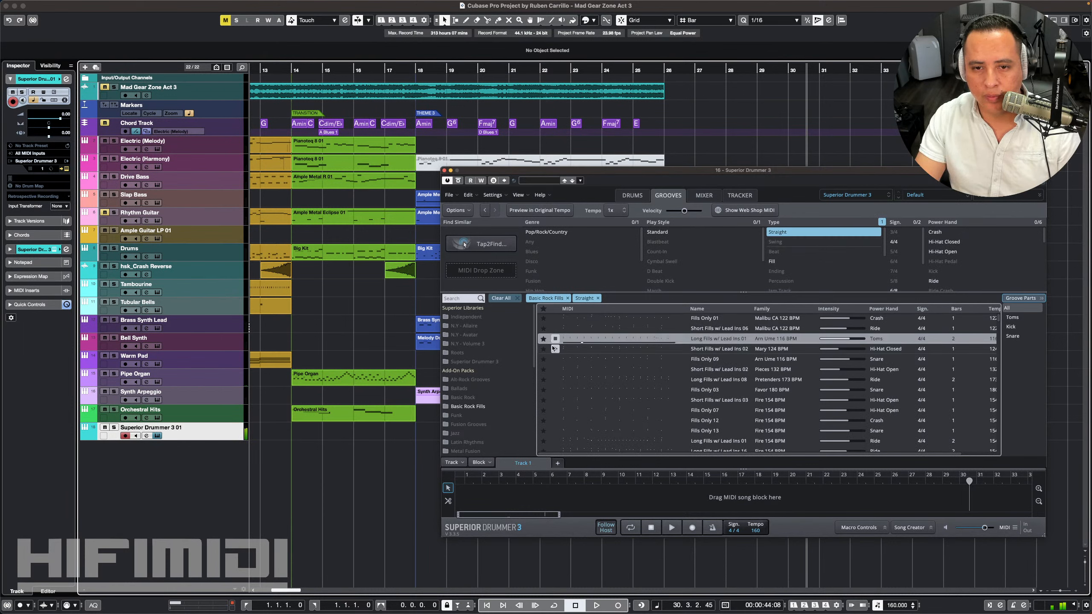
click(555, 359)
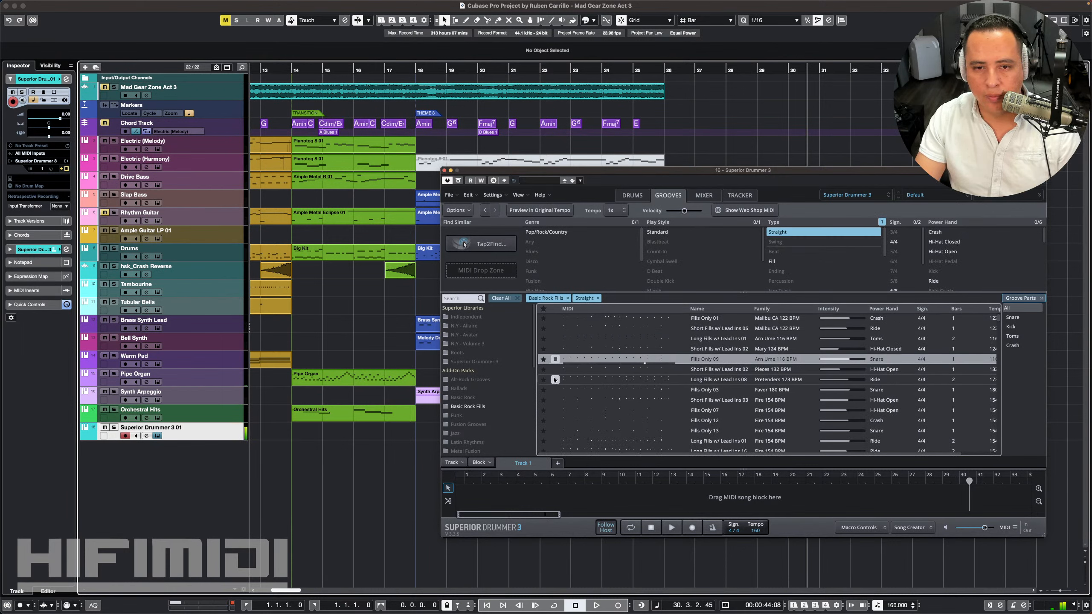
click(555, 379)
click(554, 441)
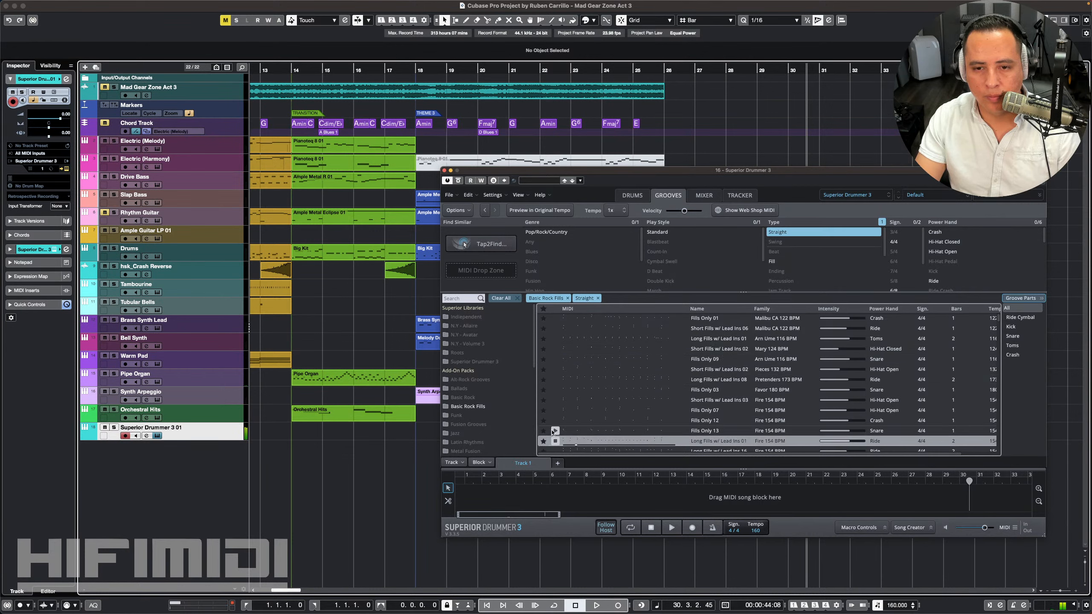
Step: Audition Short Fills w/ Lead Ins 16 and Long Fills w/ Lead Ins 02 and 03 in the Fire 154 BPM family
scroll(553, 432, down, 3)
click(554, 412)
scroll(552, 412, down, 2)
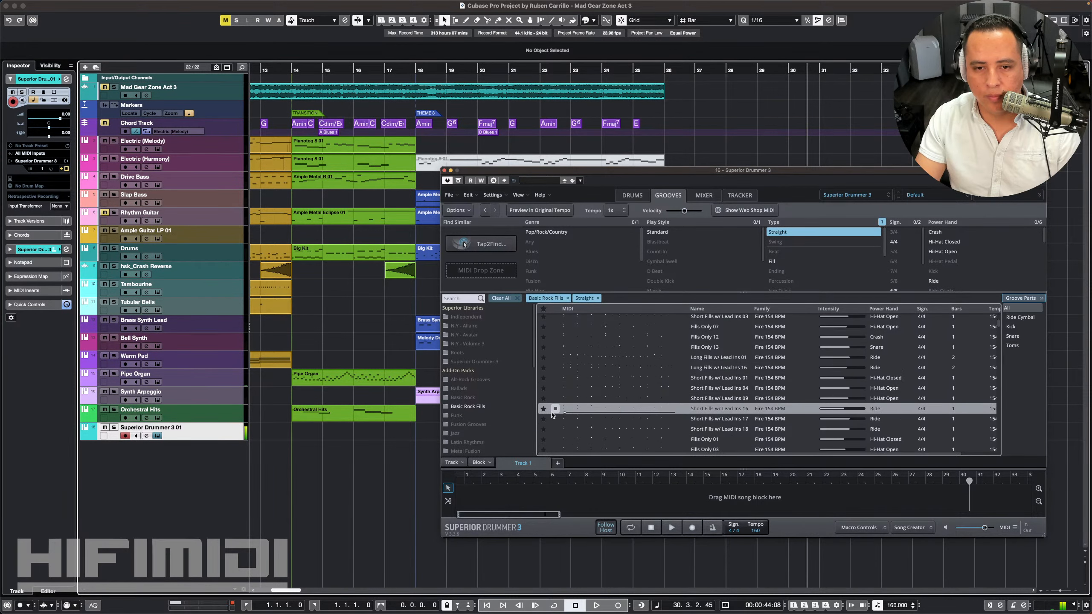
scroll(553, 412, down, 3)
click(555, 368)
click(555, 368)
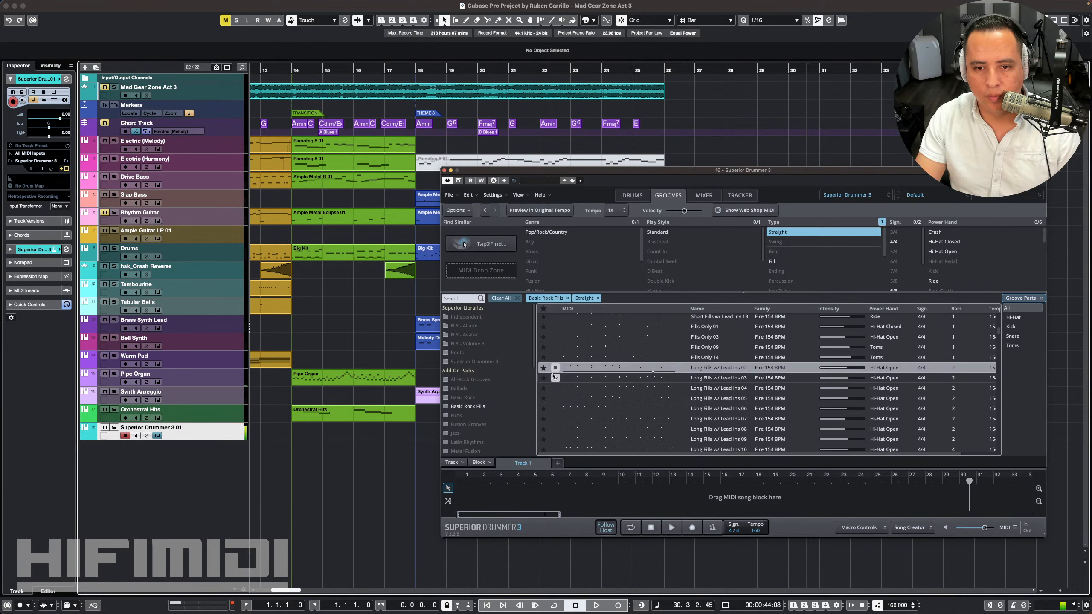
click(555, 378)
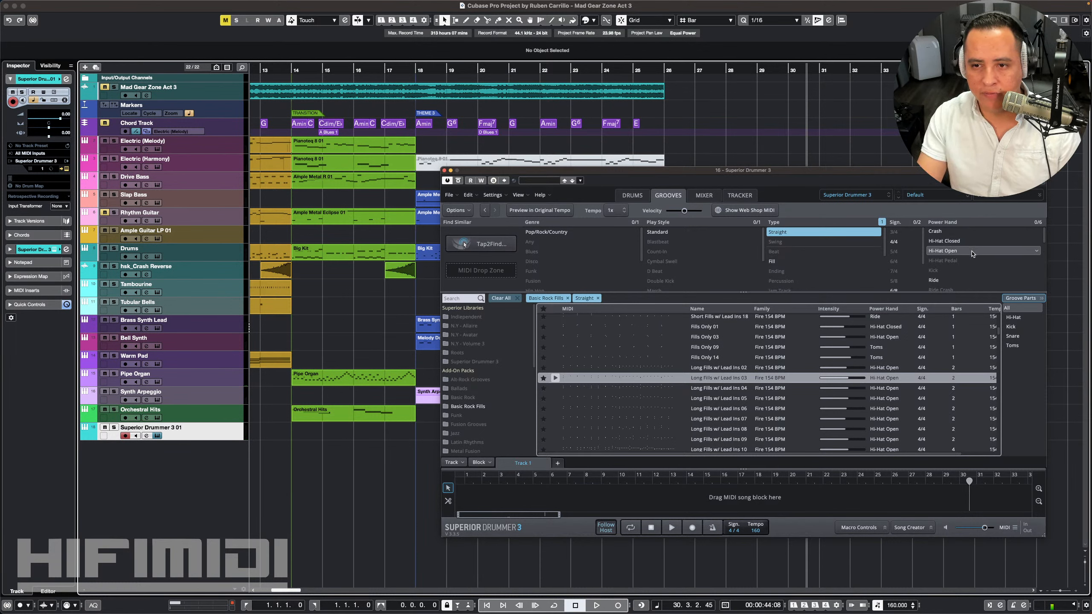
Step: Audition Long Fills w/ Lead Ins 04 and 05 in the Fire 154 BPM family
scroll(973, 253, down, 5)
scroll(971, 261, up, 5)
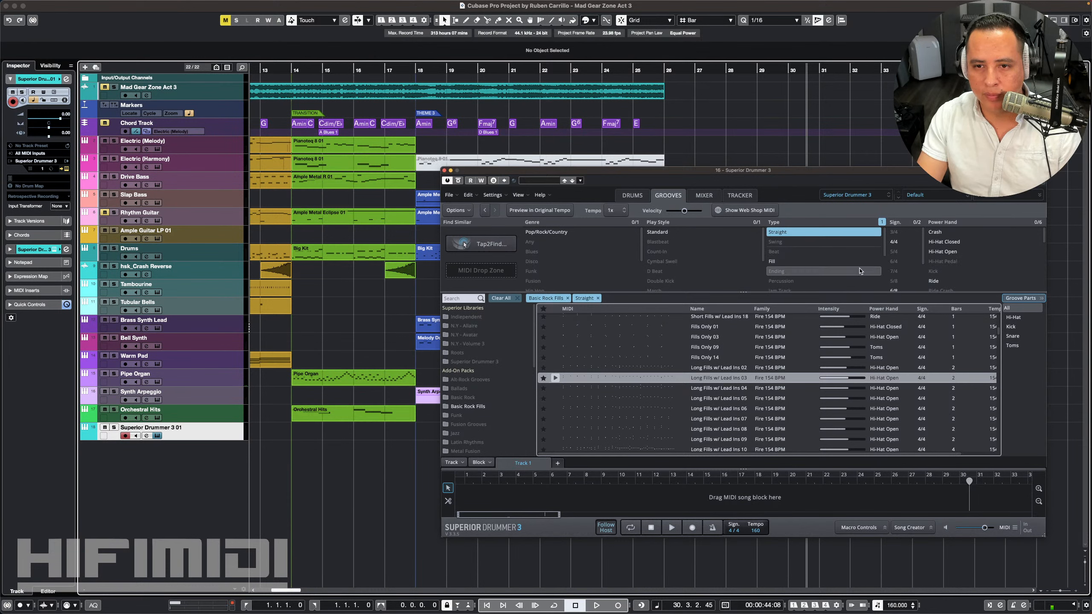
click(555, 389)
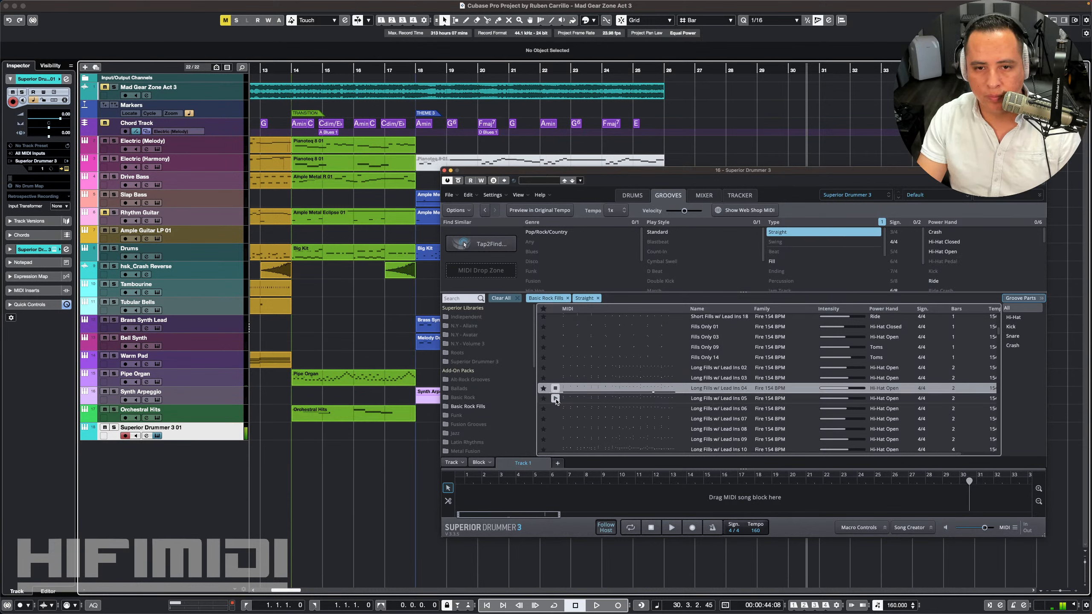
click(555, 398)
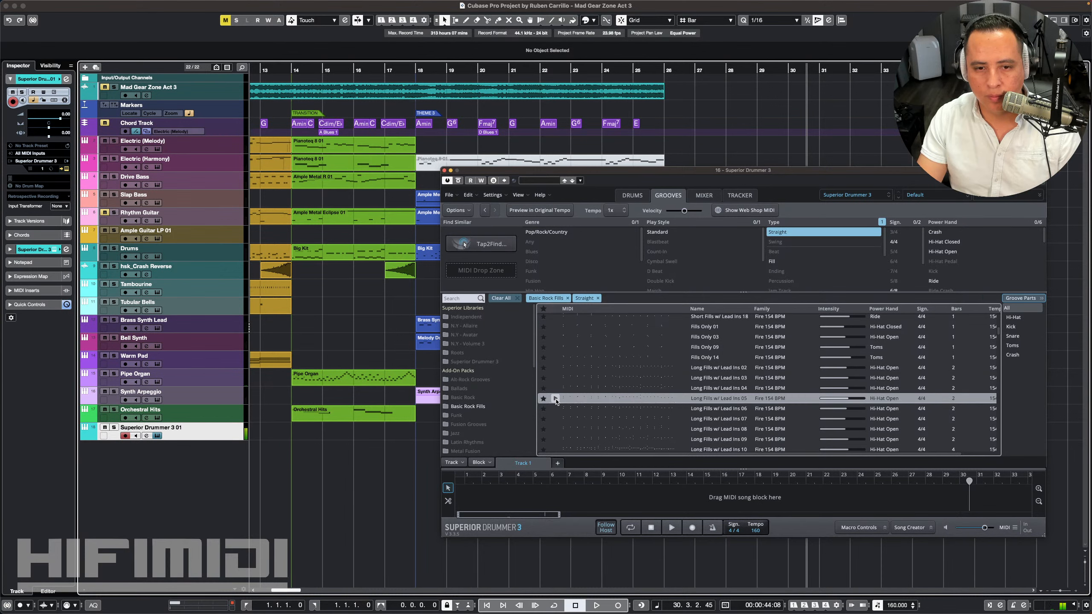
Step: Remove the Basic Rock Fills filter, audition Verse 01, and search "fill" to add the Fill type filter alongside Straight
click(566, 298)
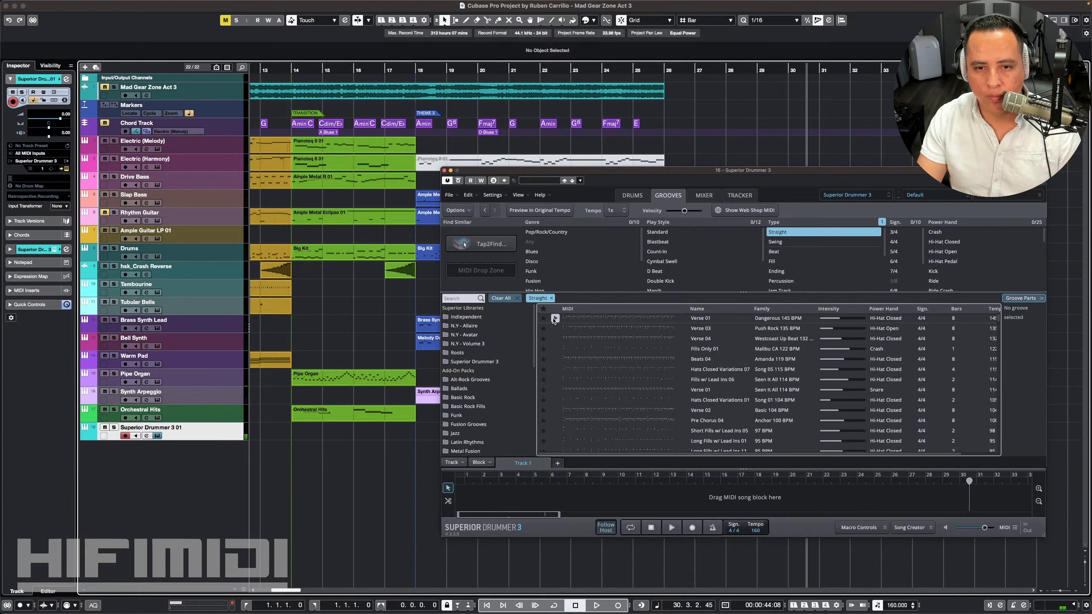
click(554, 319)
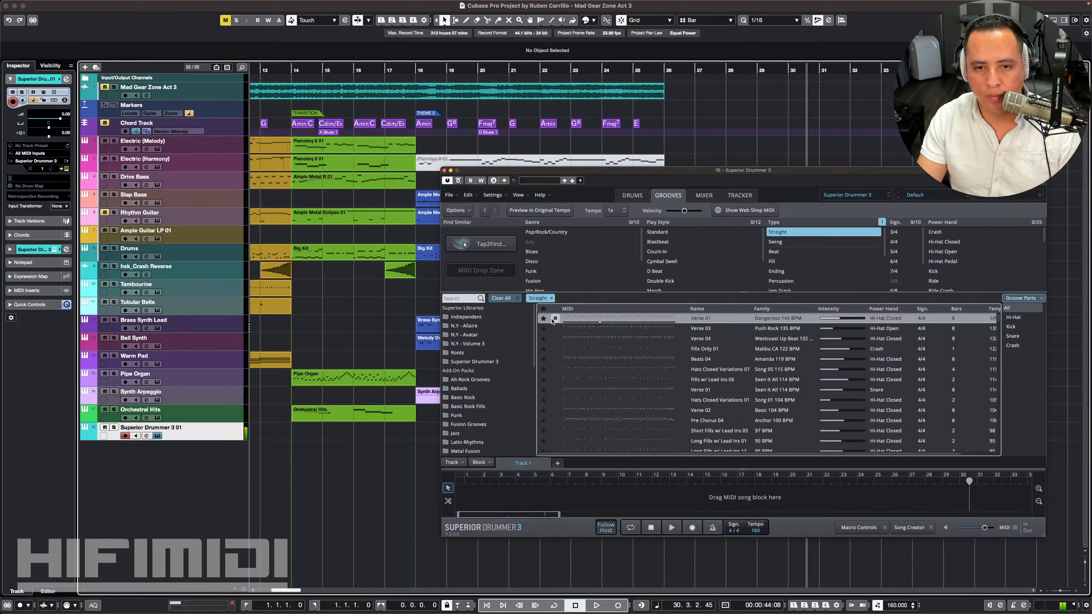
click(555, 318)
click(468, 294)
text(fill)
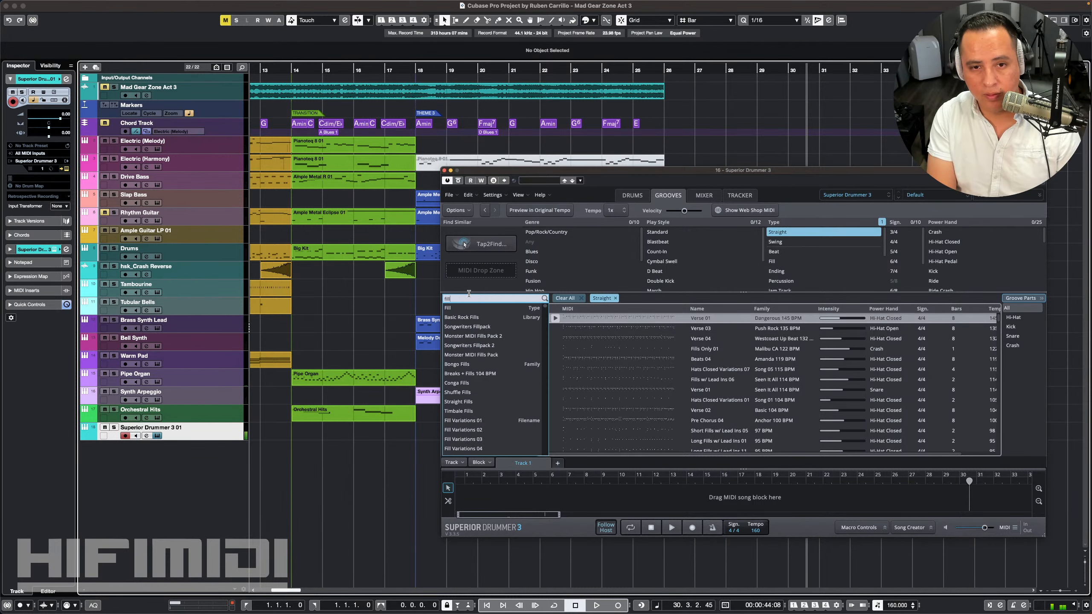
click(465, 308)
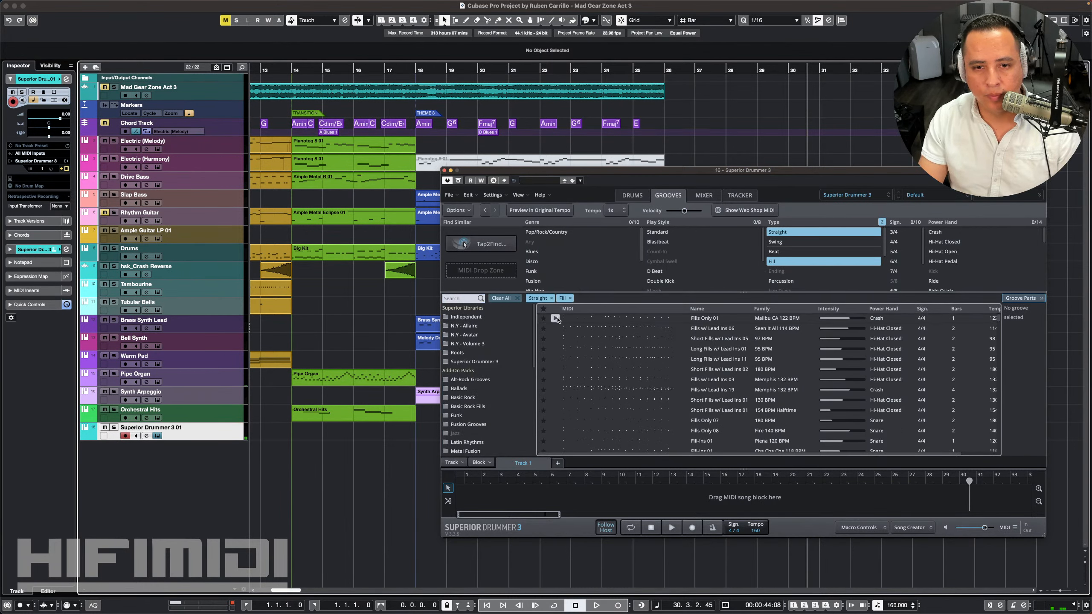
Step: Audition Fills Only 01, Fills w/ Lead Ins 06 and Short Fills w/ Lead Ins 05 among the straight fills
click(555, 318)
click(555, 328)
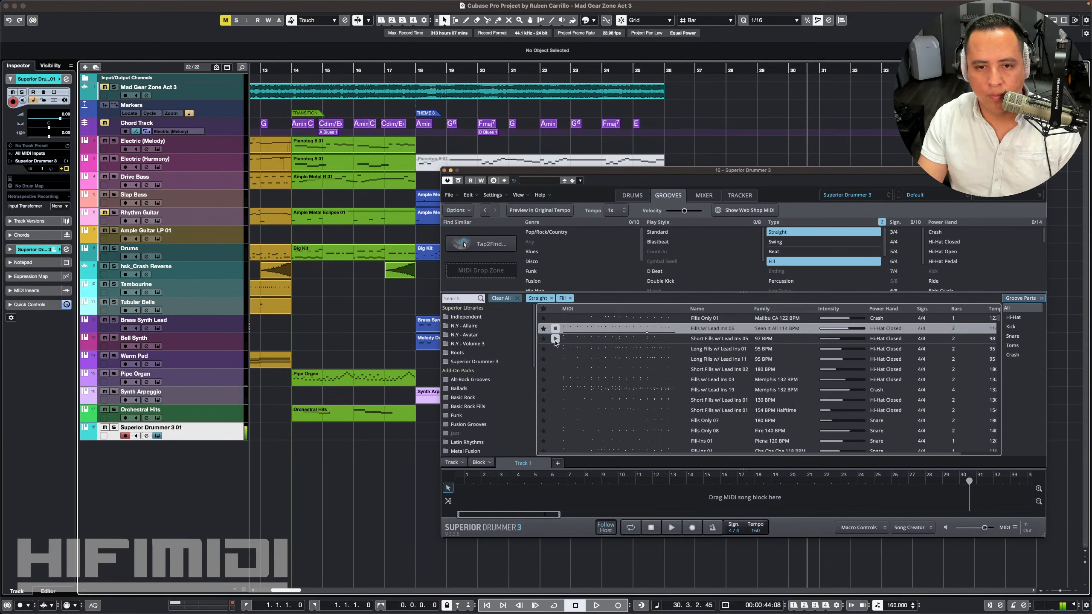
click(555, 339)
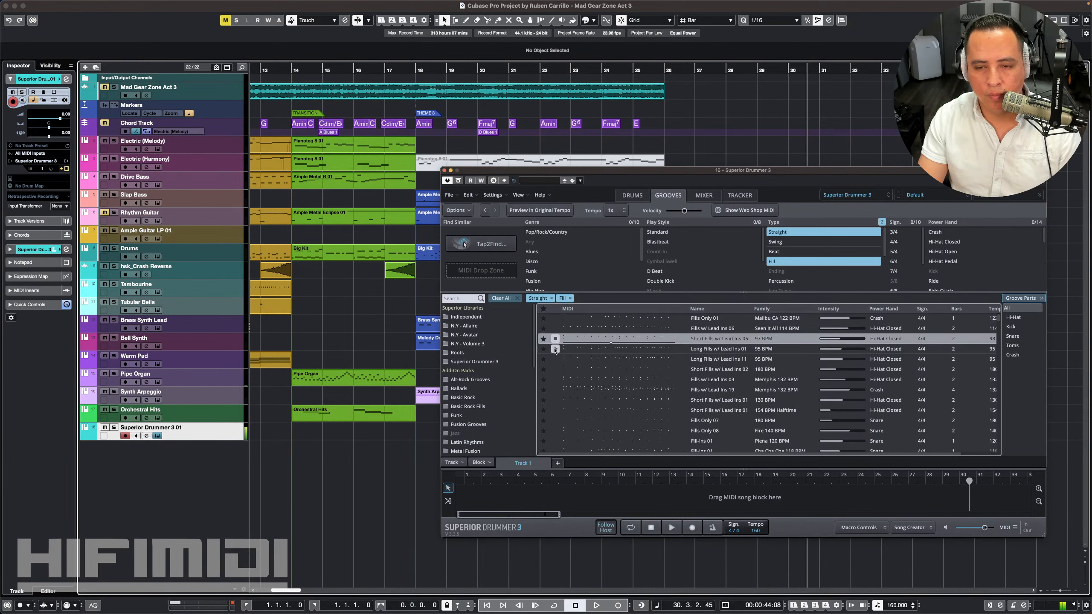
click(555, 339)
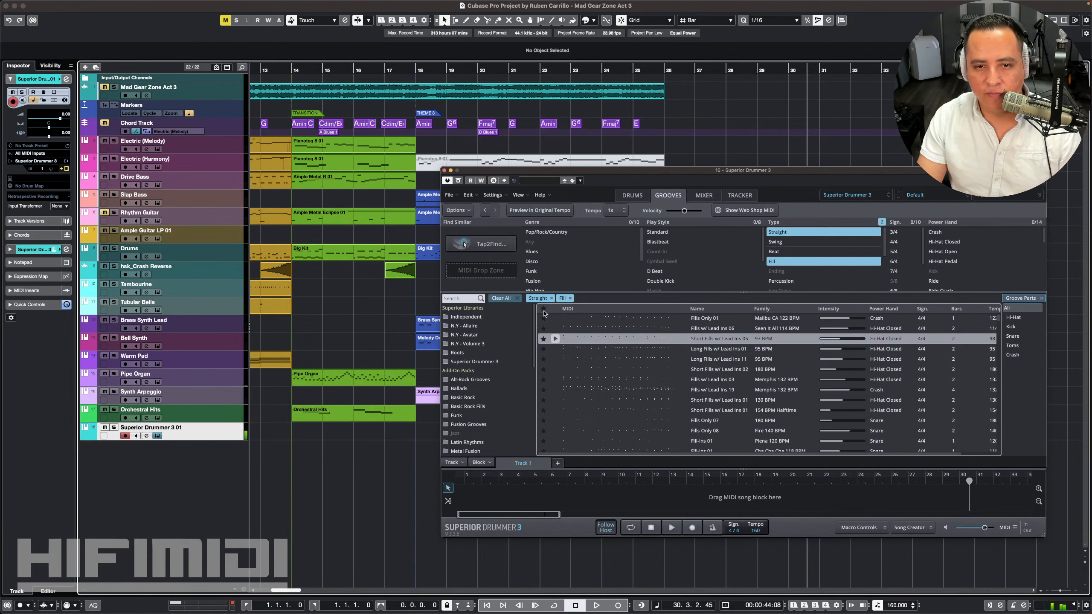
Step: Clear all groove filters, search only the favorite grooves for "fill", and audition Intro Fills 04
click(503, 298)
click(543, 309)
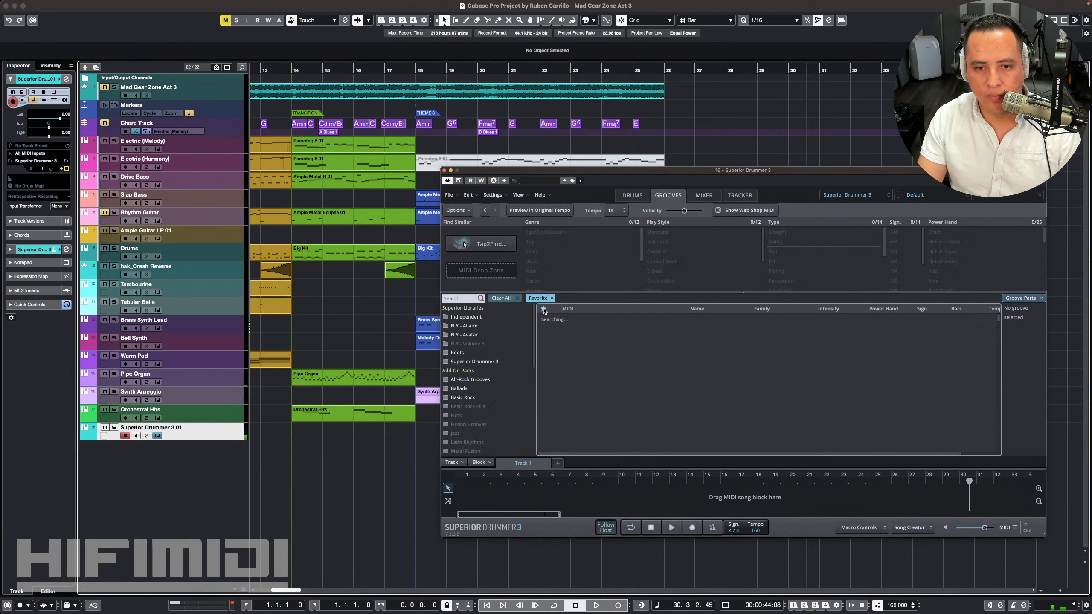
click(460, 298)
text(fill)
key(Return)
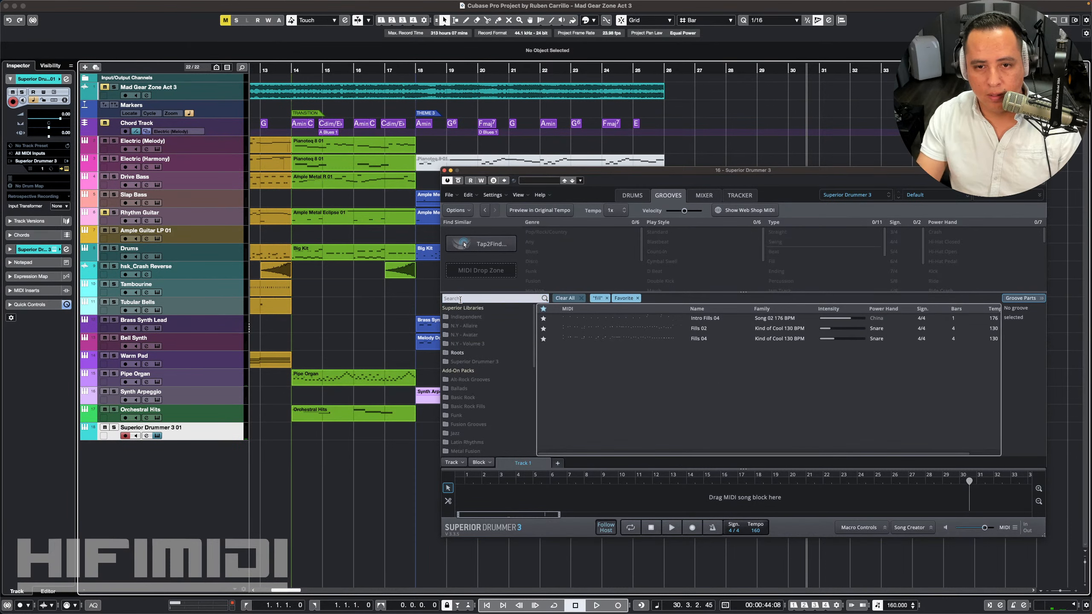
click(555, 318)
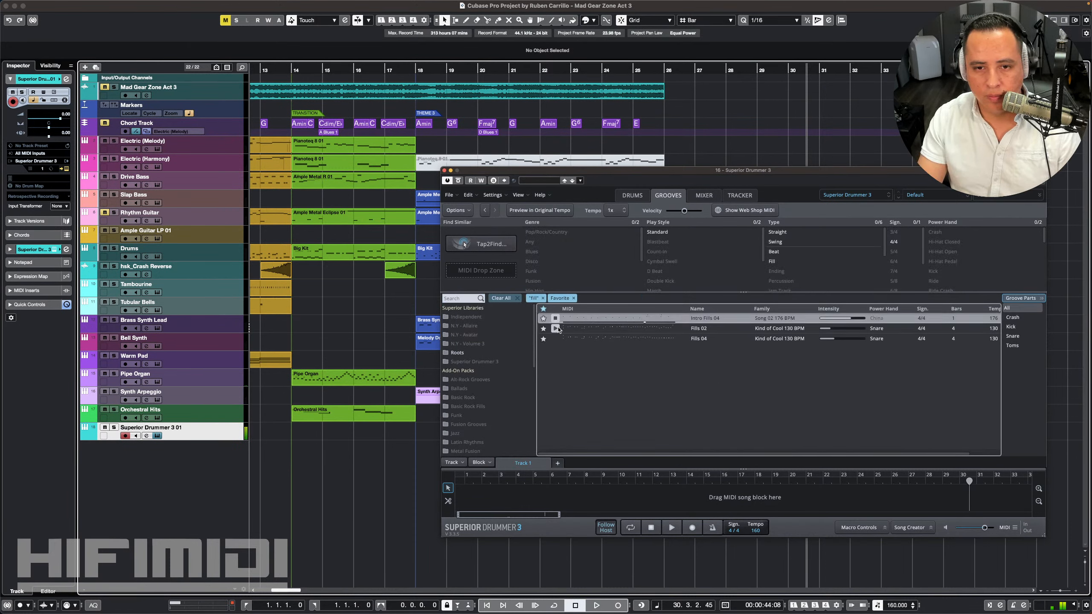
Step: Audition Fills 02 and recheck Intro Fills 04 among the favorite fills
click(555, 328)
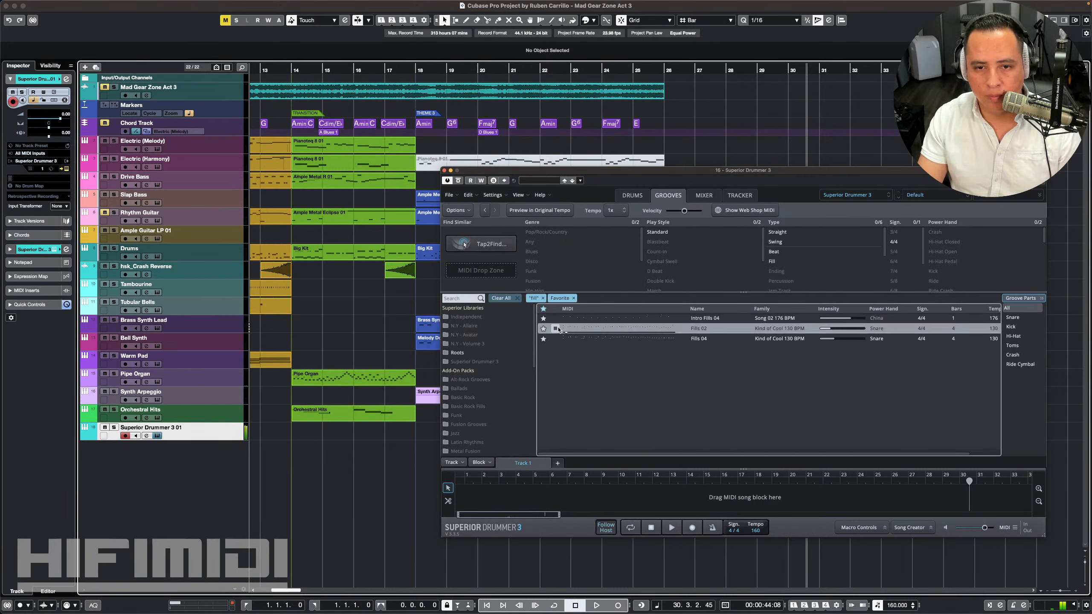
click(556, 329)
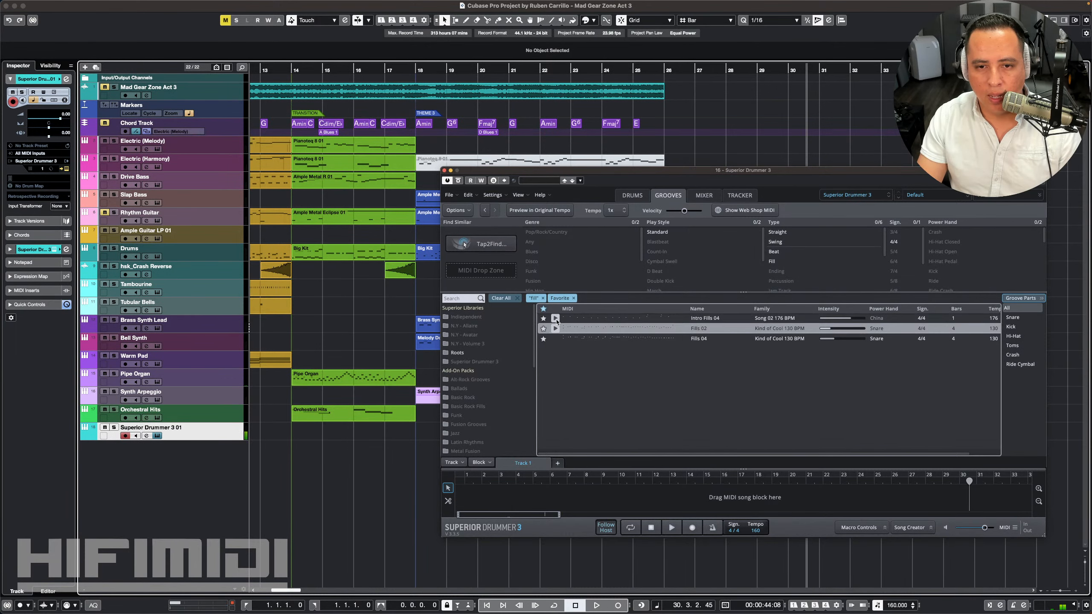
click(555, 318)
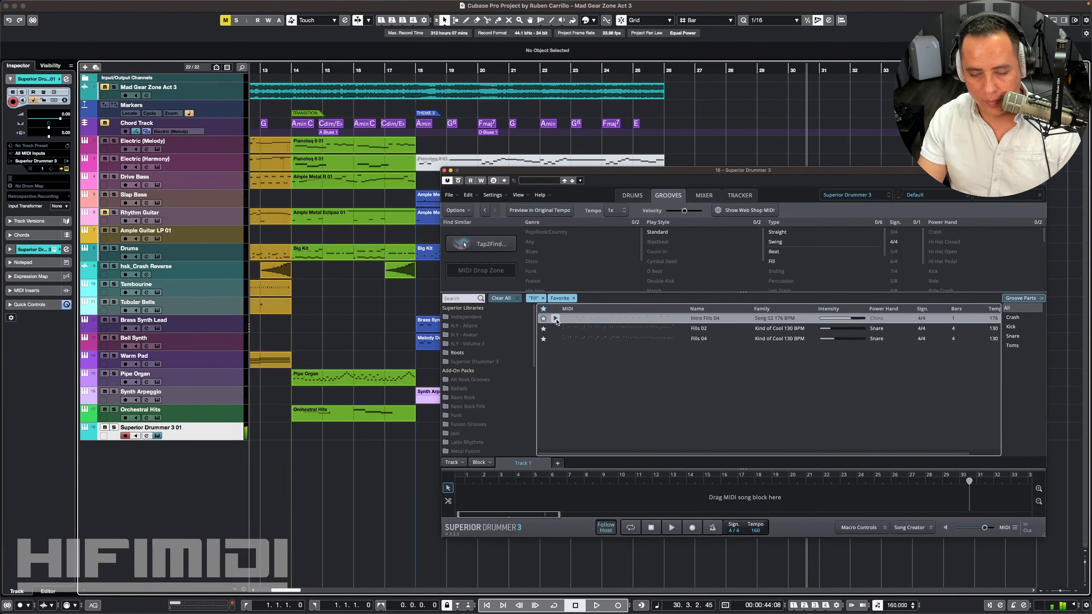
Step: Move the Superior Drummer 3 window clear of the arrangement and place Intro Fills 04 on the Drums track at bar 26
drag(618, 170, 690, 311)
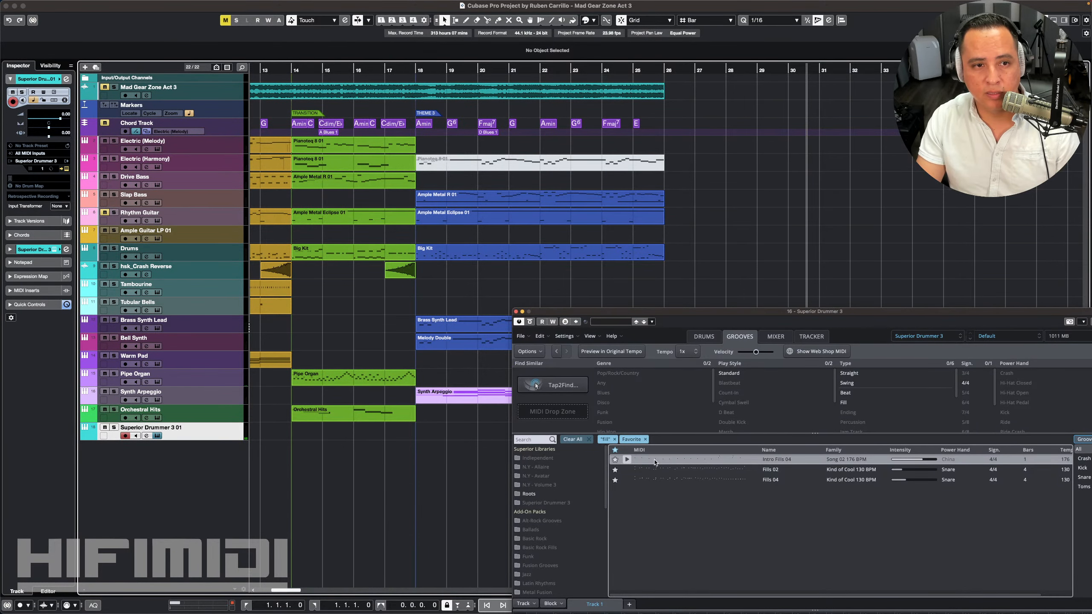
drag(654, 462, 654, 460)
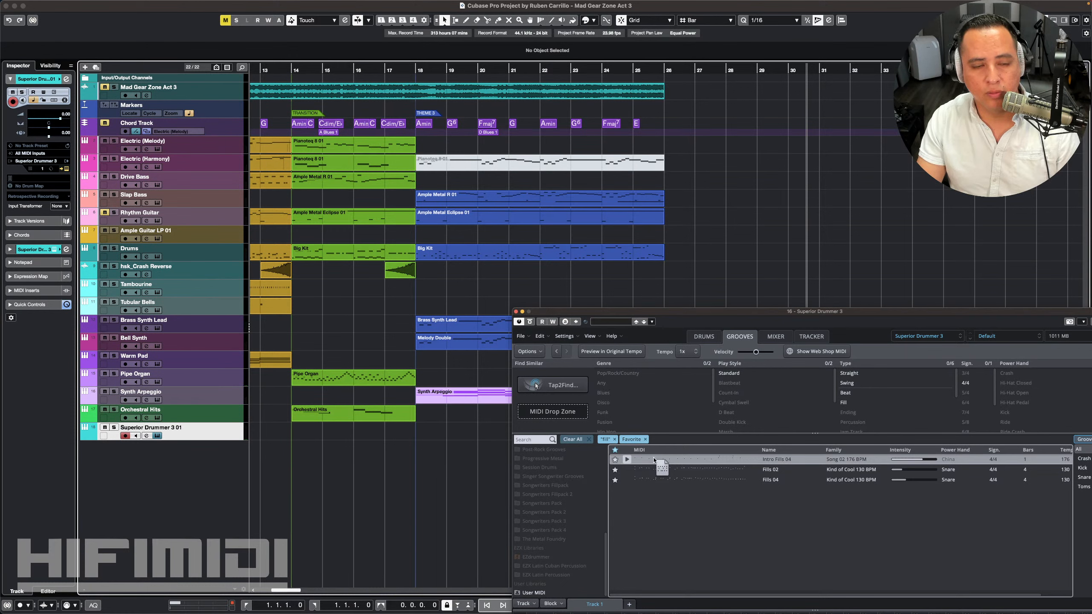
drag(653, 460, 680, 256)
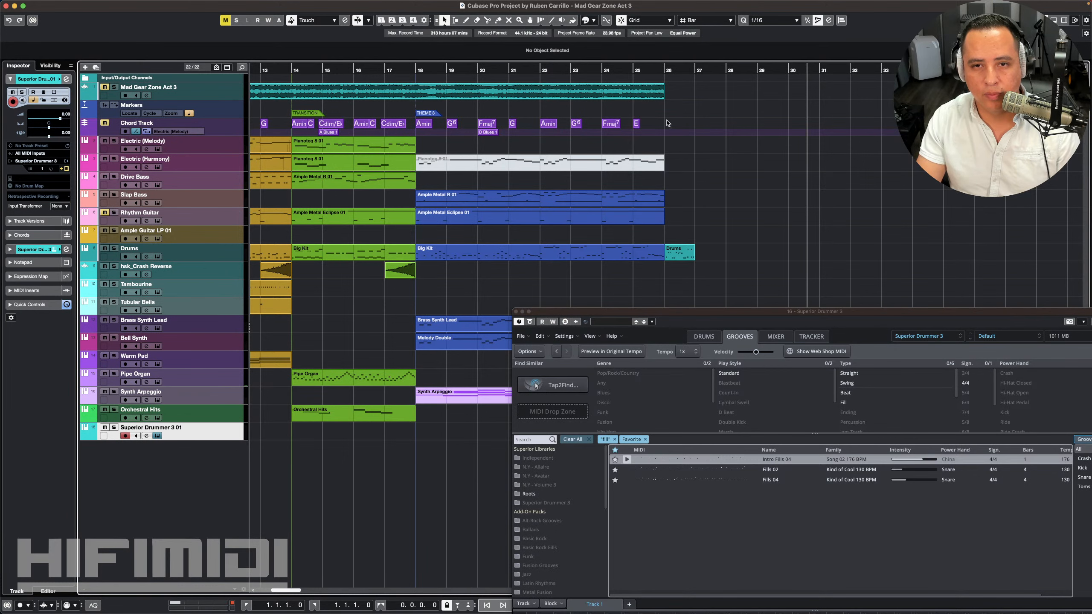
Step: Play back the new drum fill, close the Superior Drummer 3 window, and play the end of Theme 3 through the fill
double_click(661, 66)
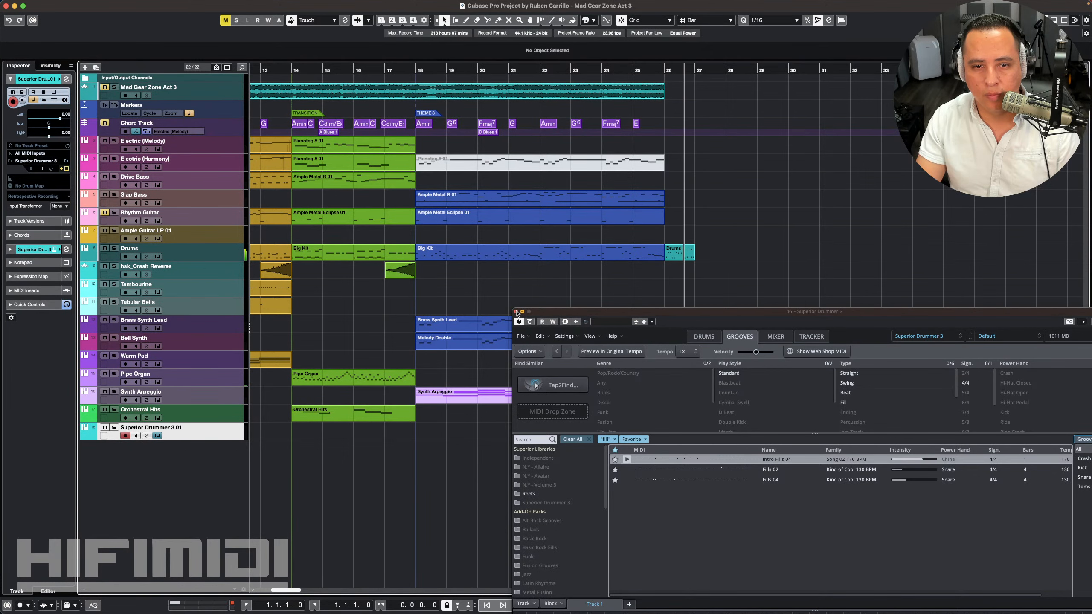
click(516, 312)
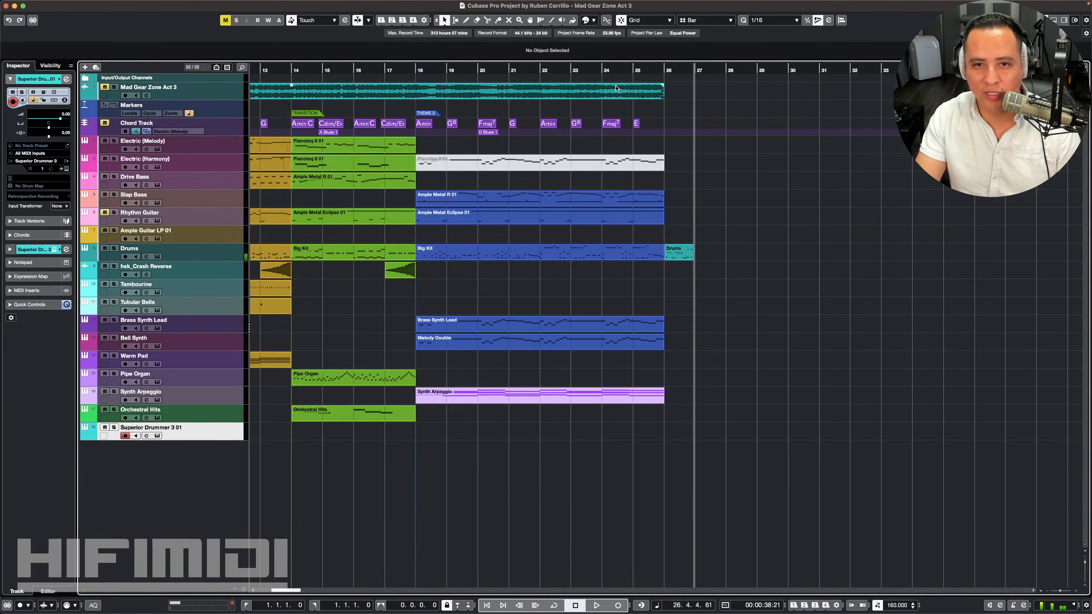
double_click(600, 70)
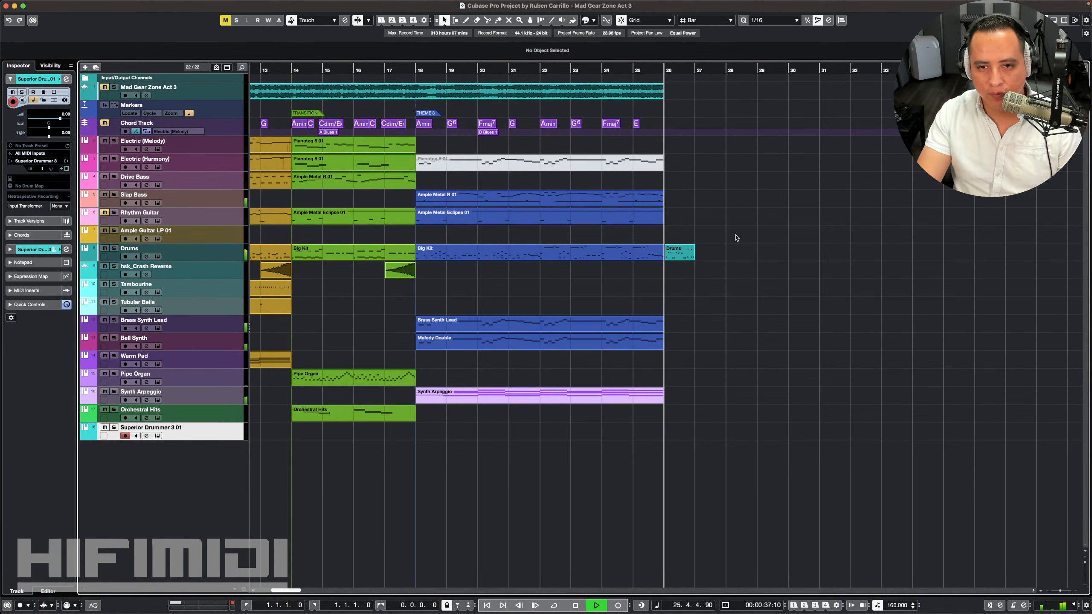
key(space)
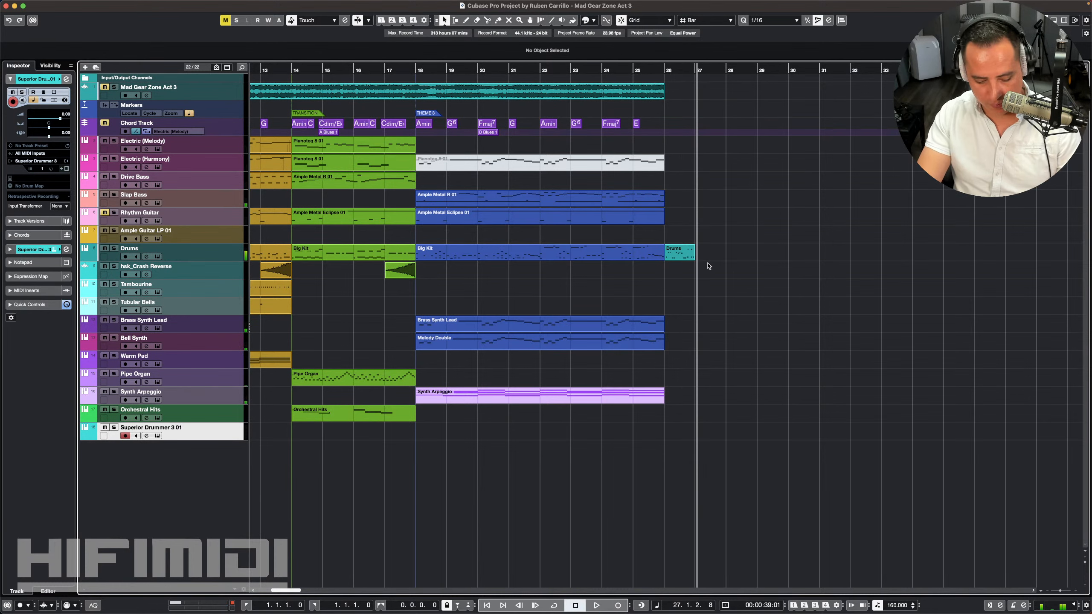
key(g)
key(g)
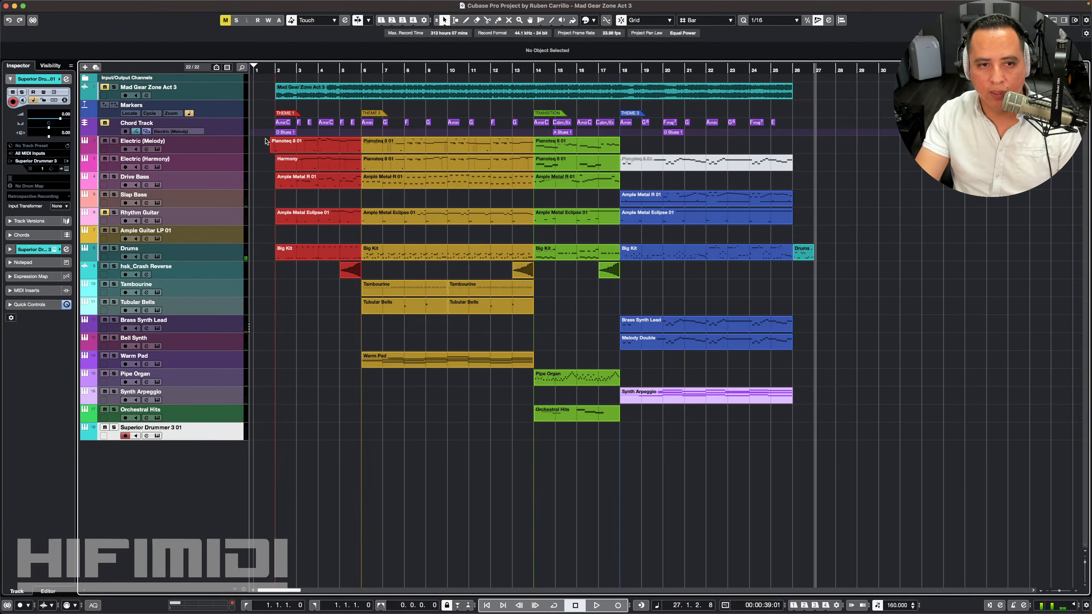
drag(264, 138, 748, 436)
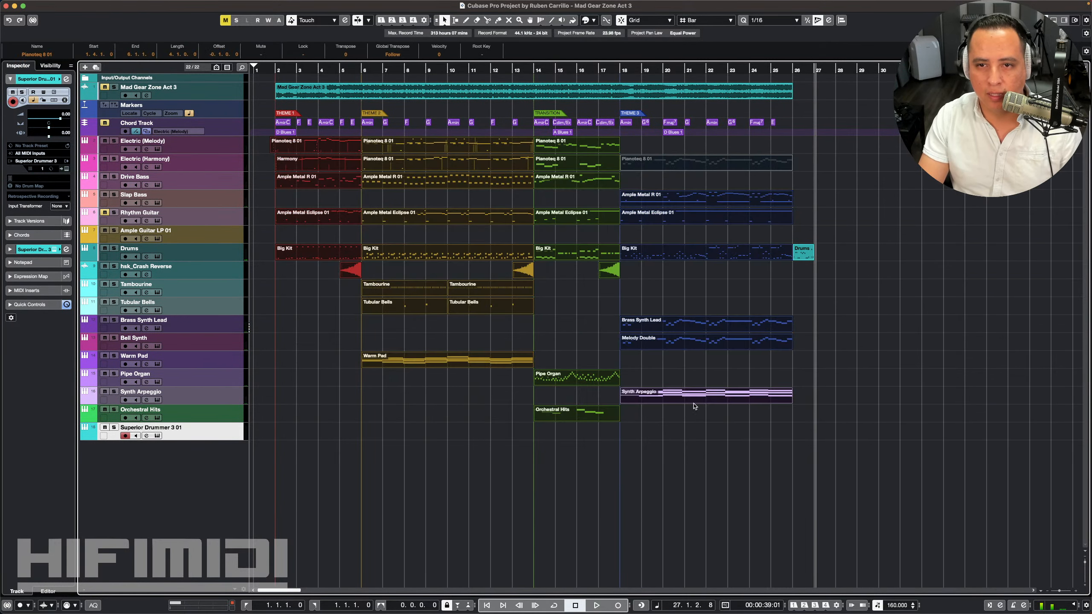
drag(324, 151, 825, 150)
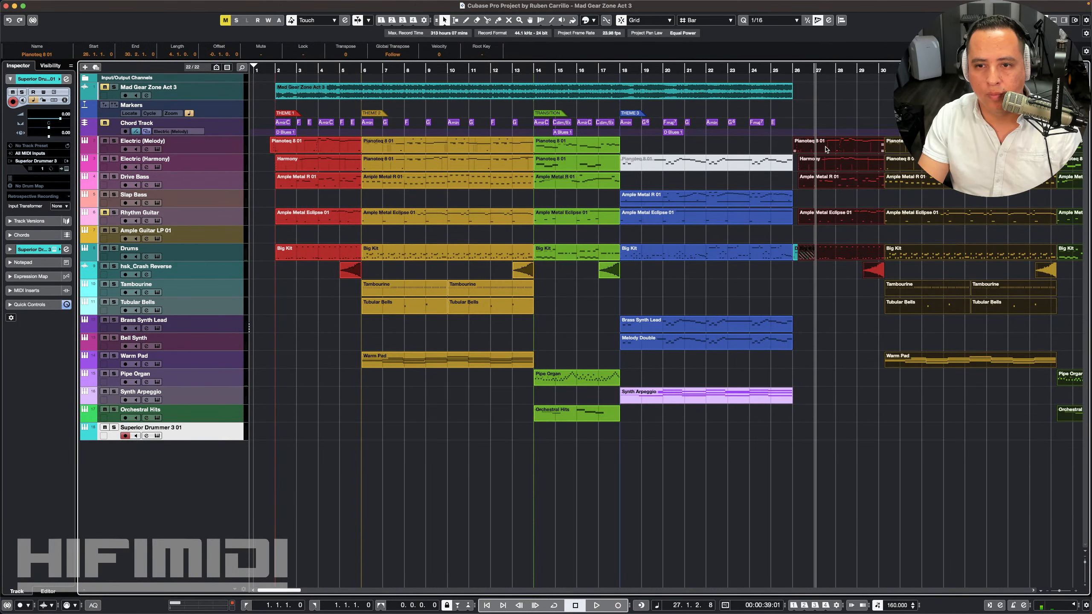
key(Delete)
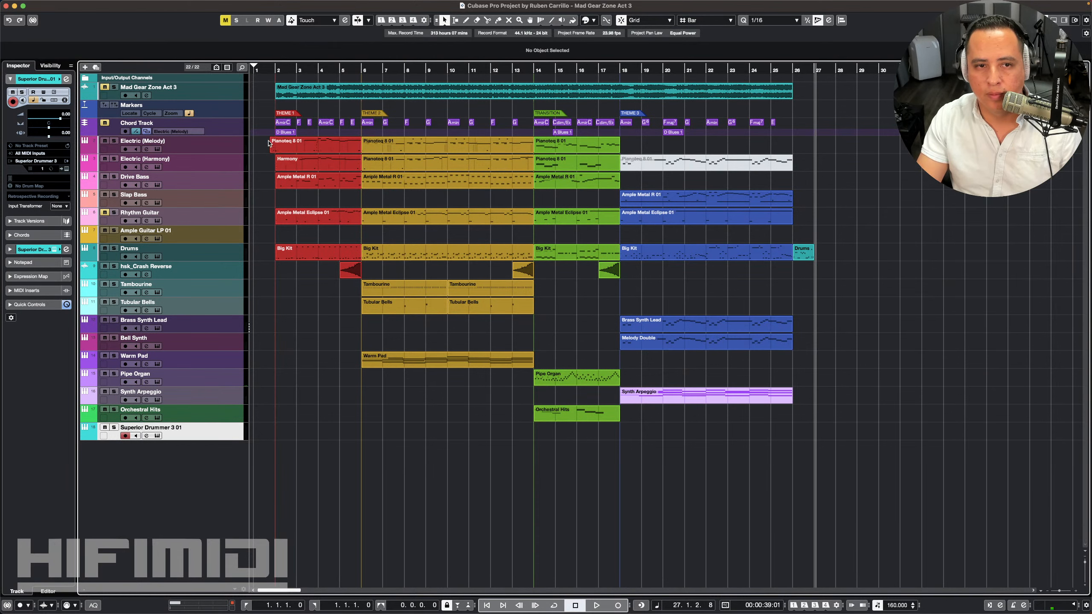
Step: Copy the instrument parts of all four sections after the fill, with the melody pickup at 26.4.1.0 and Theme 1 drums at bar 27
drag(258, 143, 711, 467)
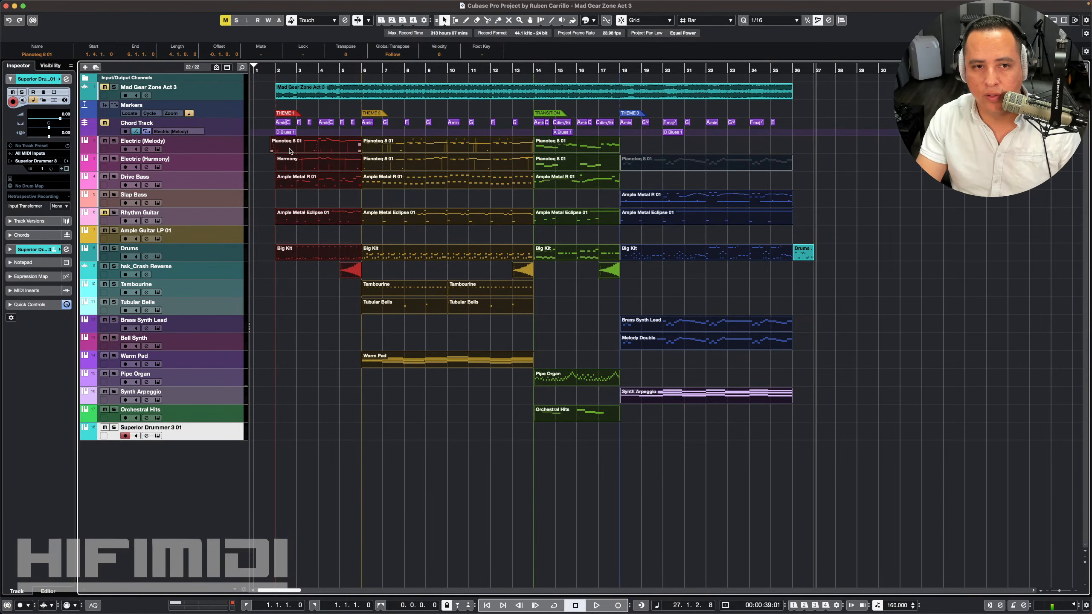
drag(290, 149, 830, 149)
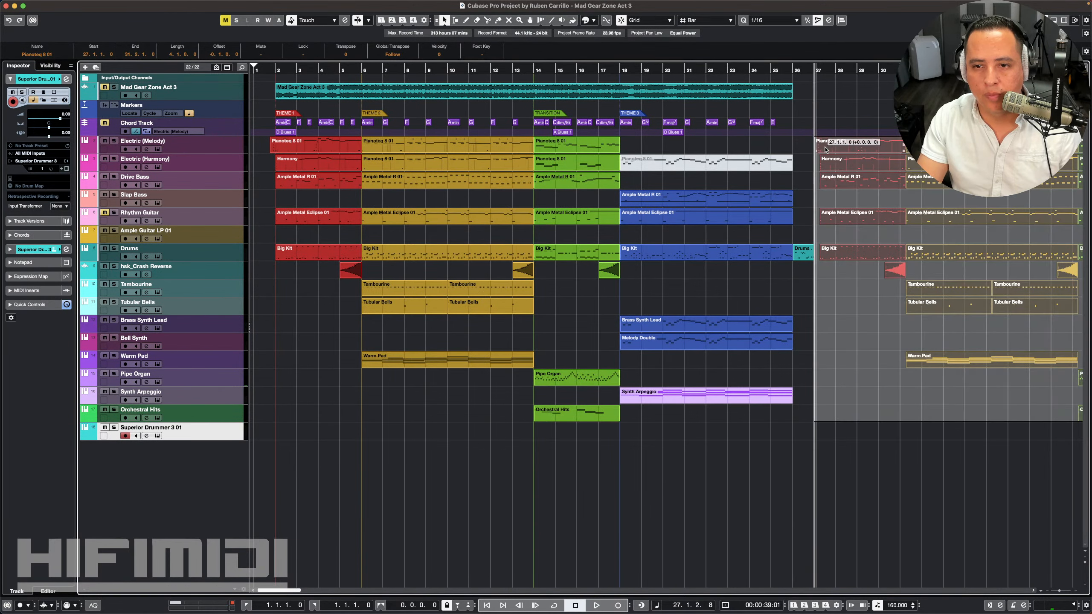
drag(836, 252, 829, 251)
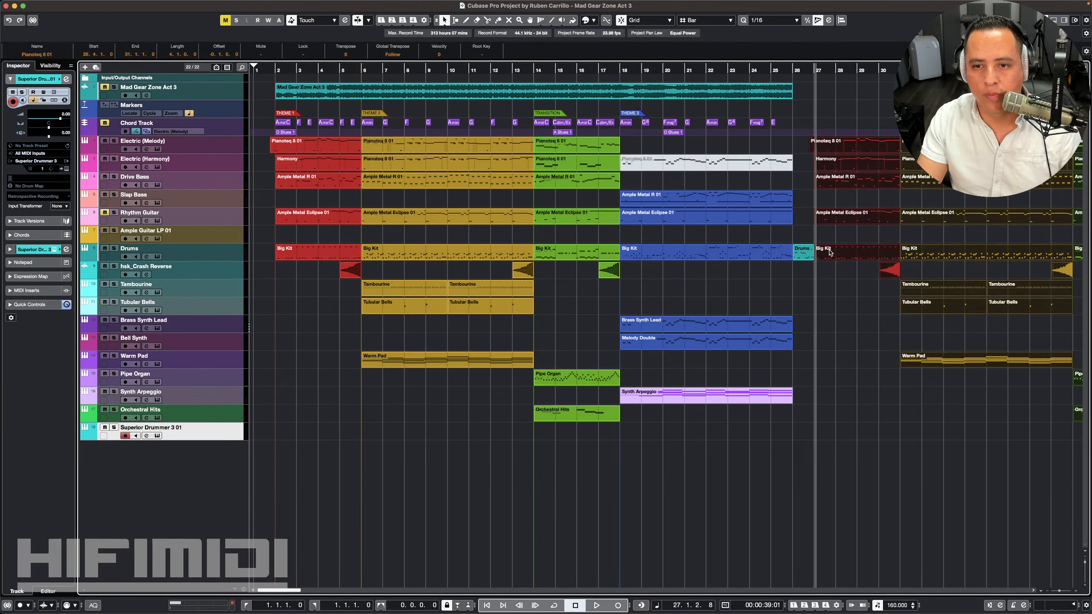
click(804, 202)
Step: Play back the Theme 3 ending through the fill into the repeated Theme 1, starting from bar 24 and from bar 22
click(749, 70)
key(space)
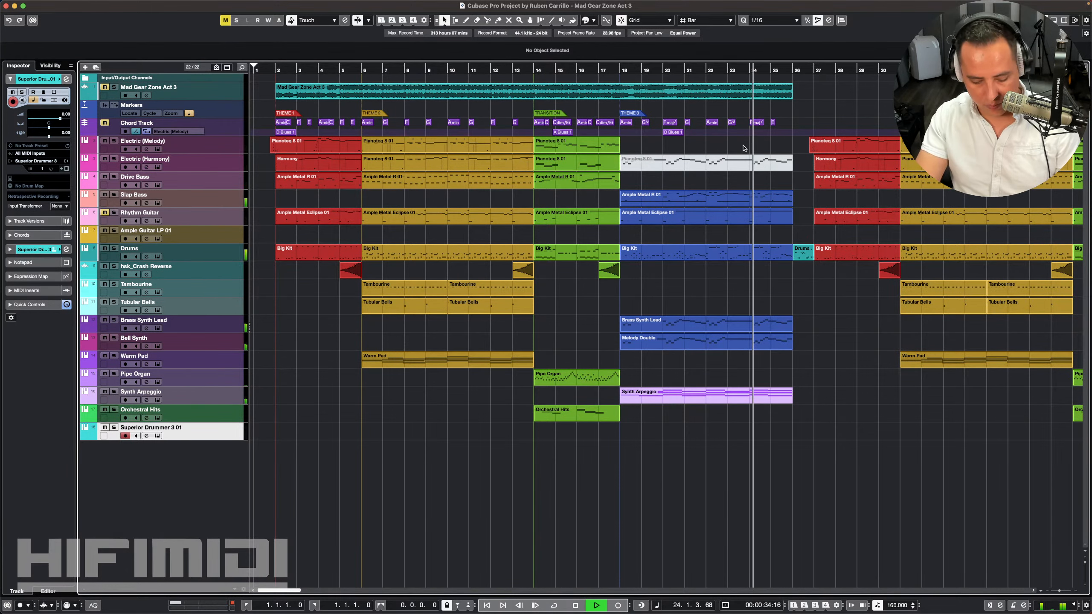
key(g)
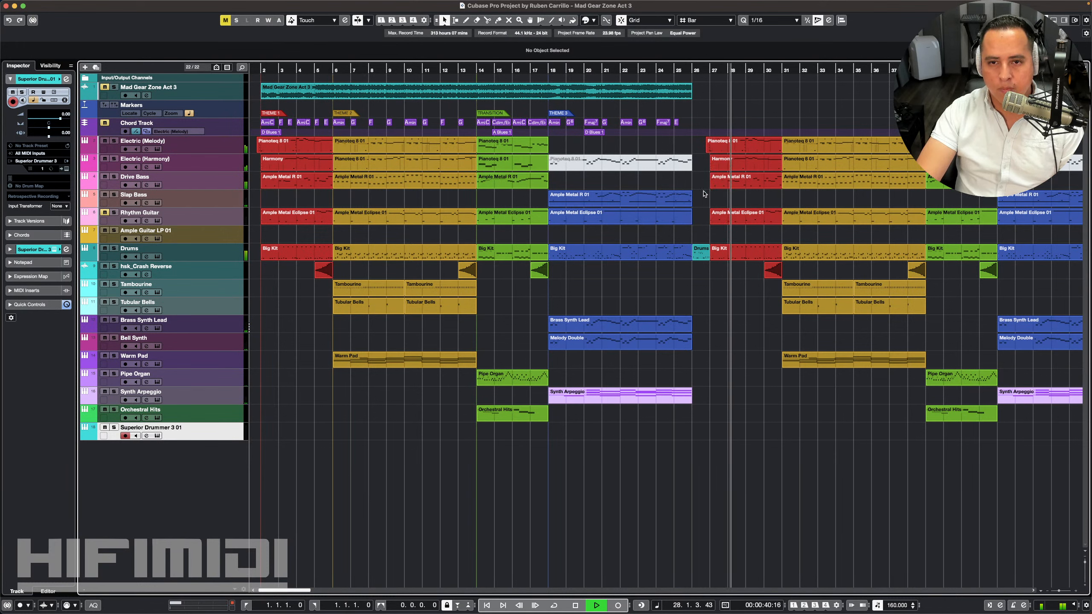
key(space)
click(660, 69)
key(space)
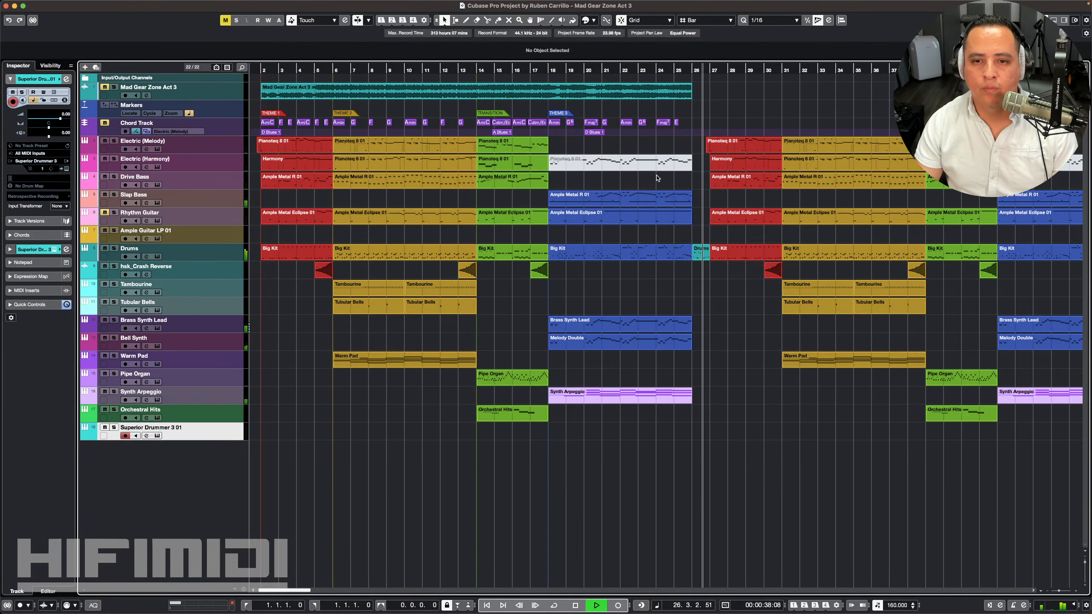
key(space)
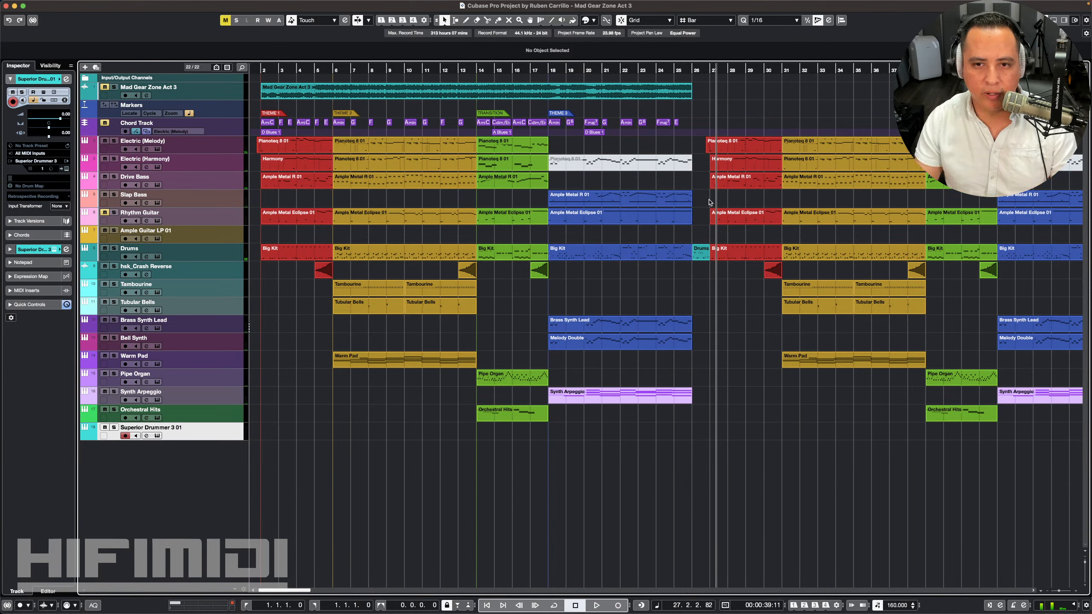
click(621, 70)
key(space)
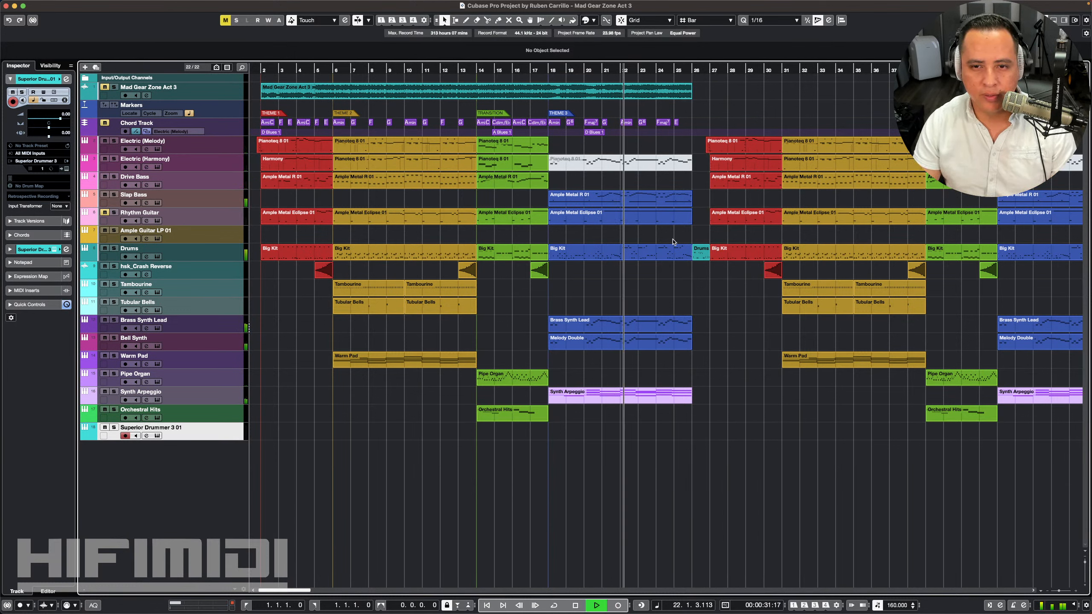
key(space)
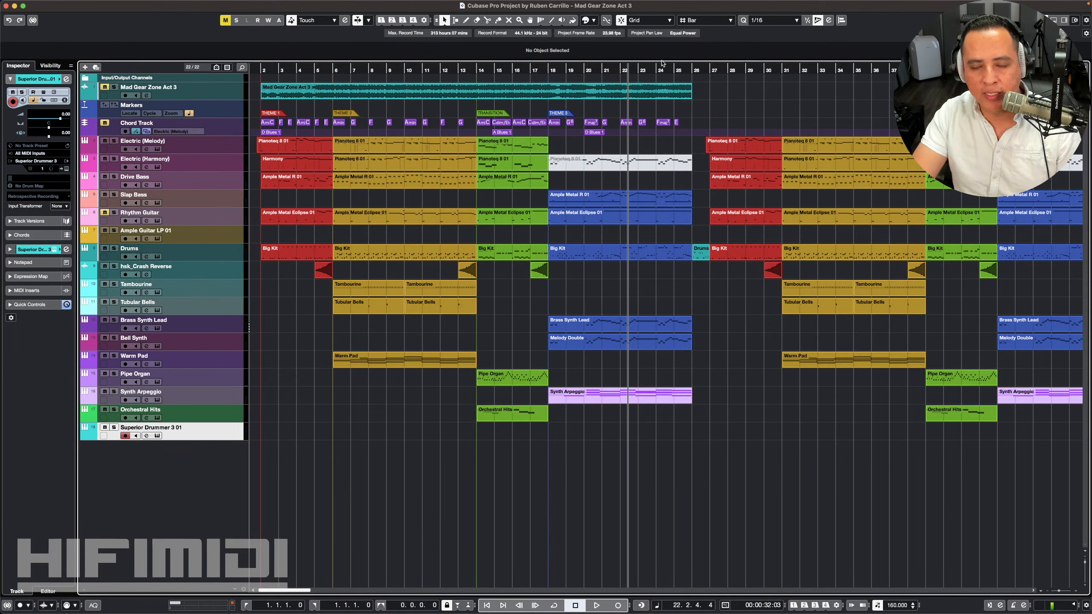
Step: Search the media browser for riser sounds and audition Cinematic - Riser 01_RD through 04_RD
click(1063, 20)
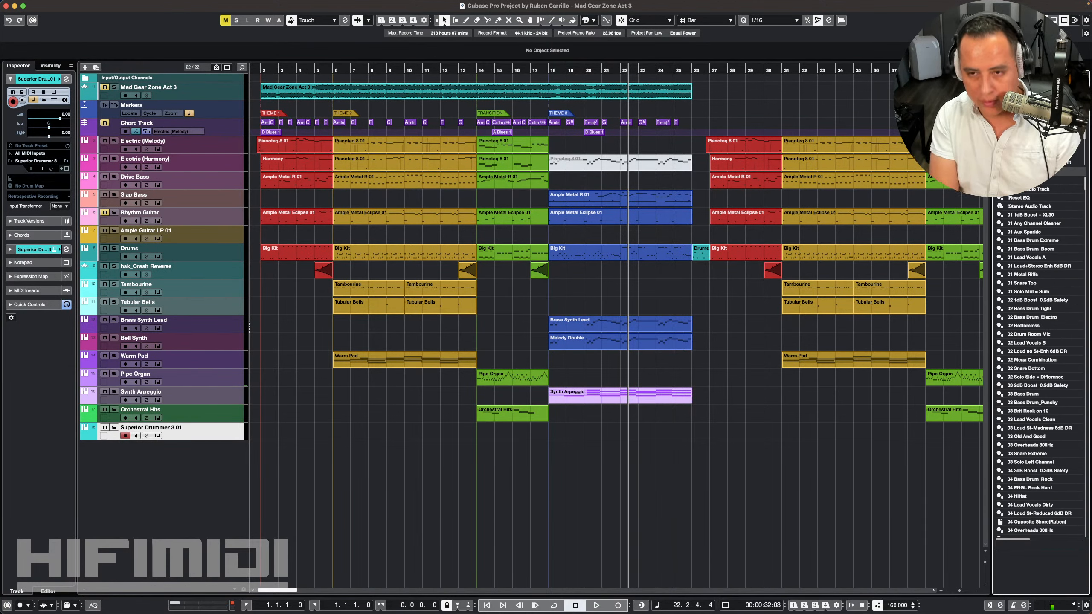
text(antse)
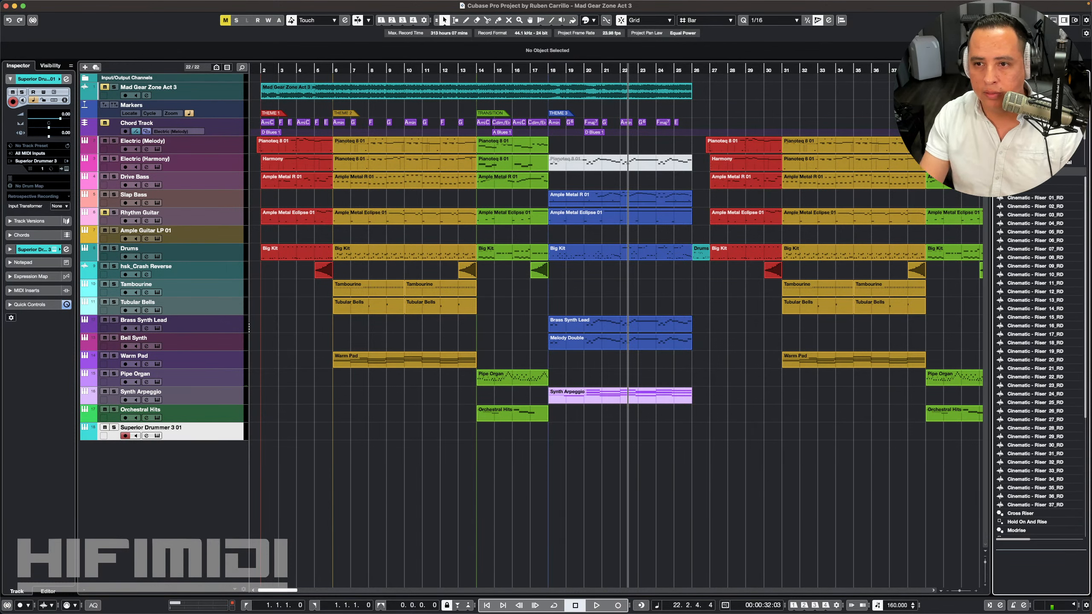
click(1031, 199)
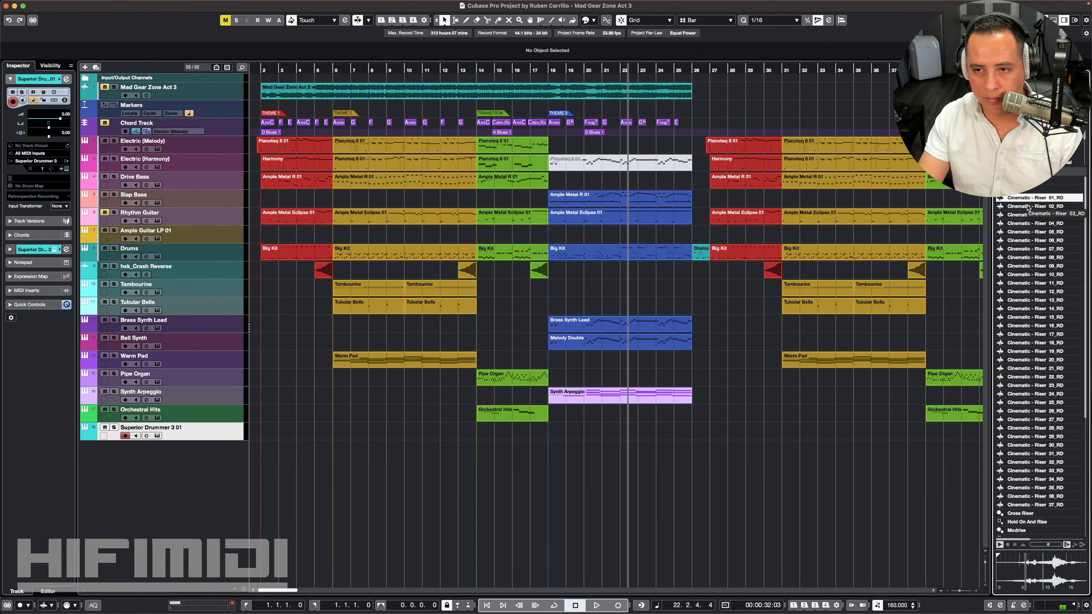
click(1027, 208)
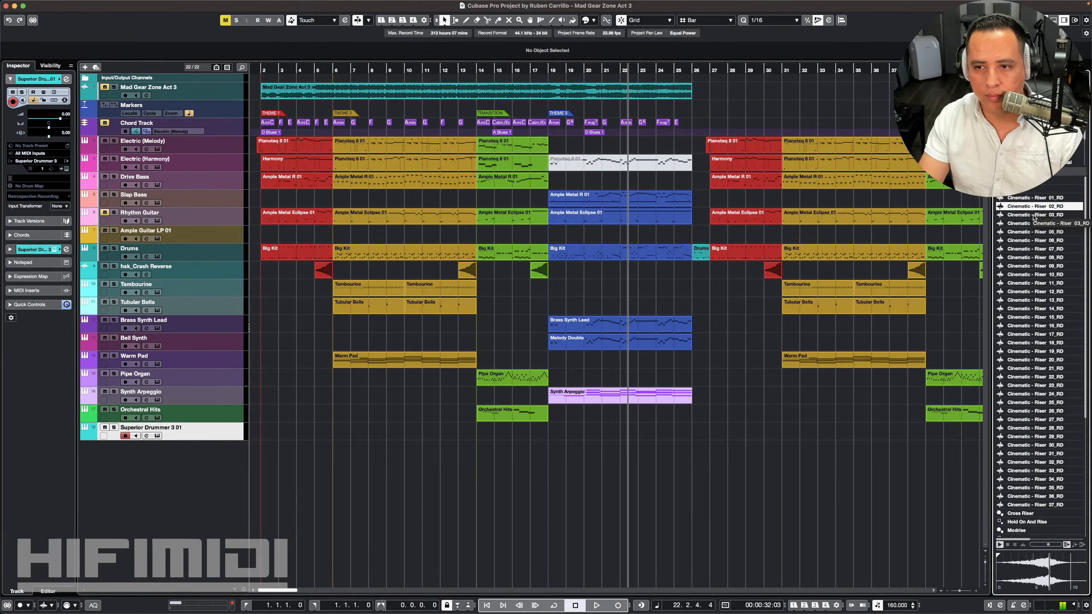
click(1034, 216)
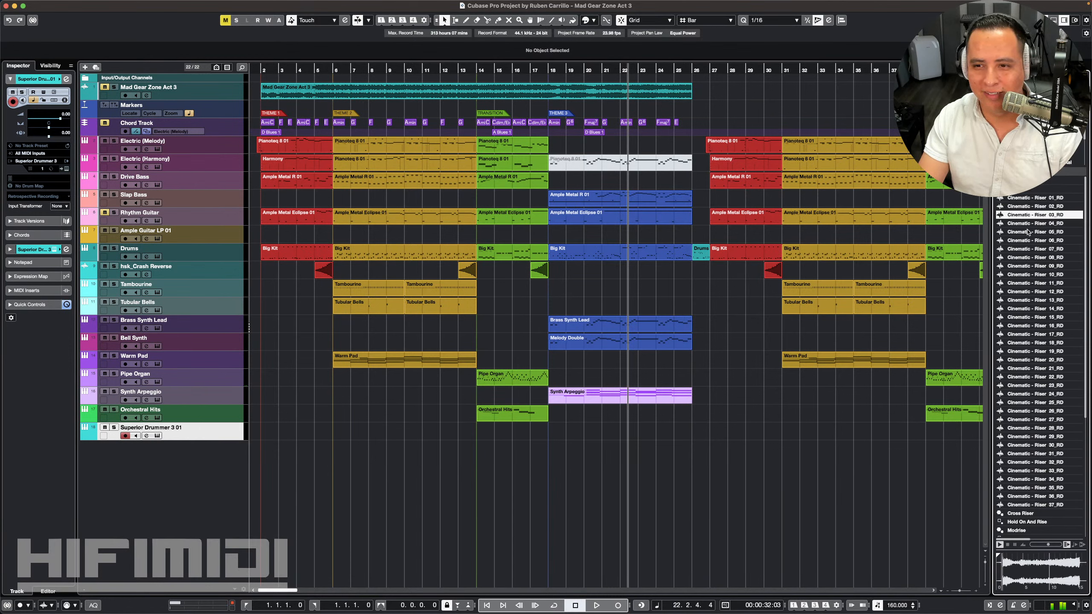
click(1031, 224)
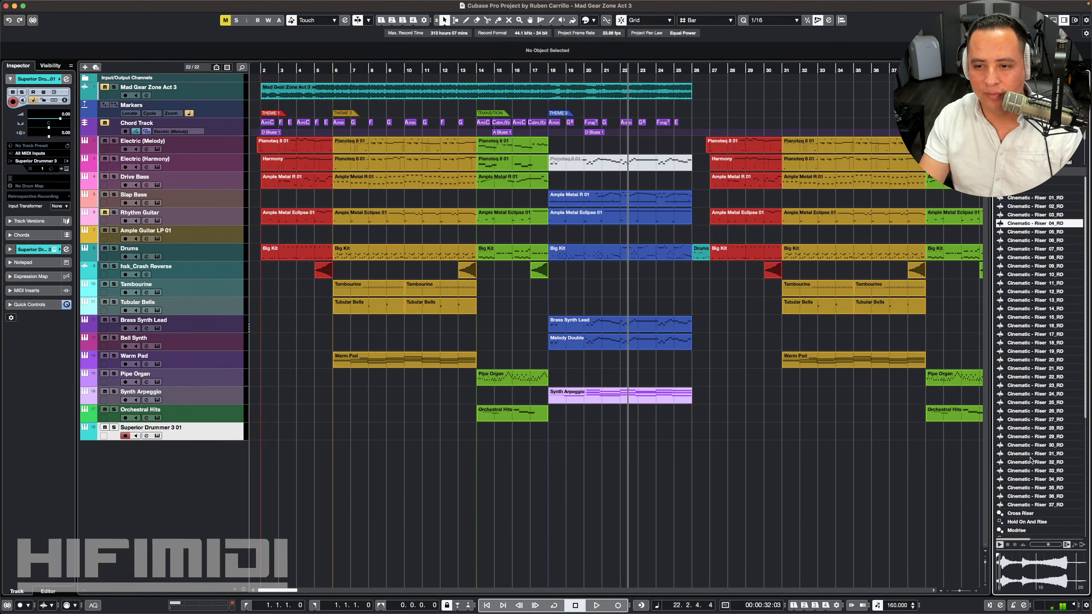
Step: Audition Cinematic - Riser 37_RD back through 33_RD in the media browser and stop the preview
click(1028, 506)
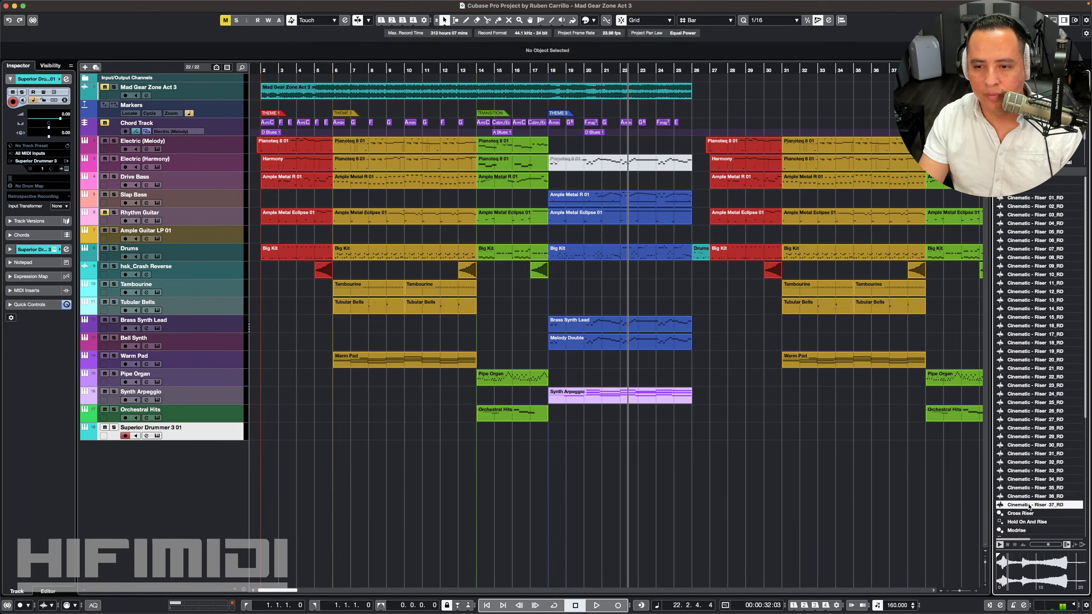
click(1032, 497)
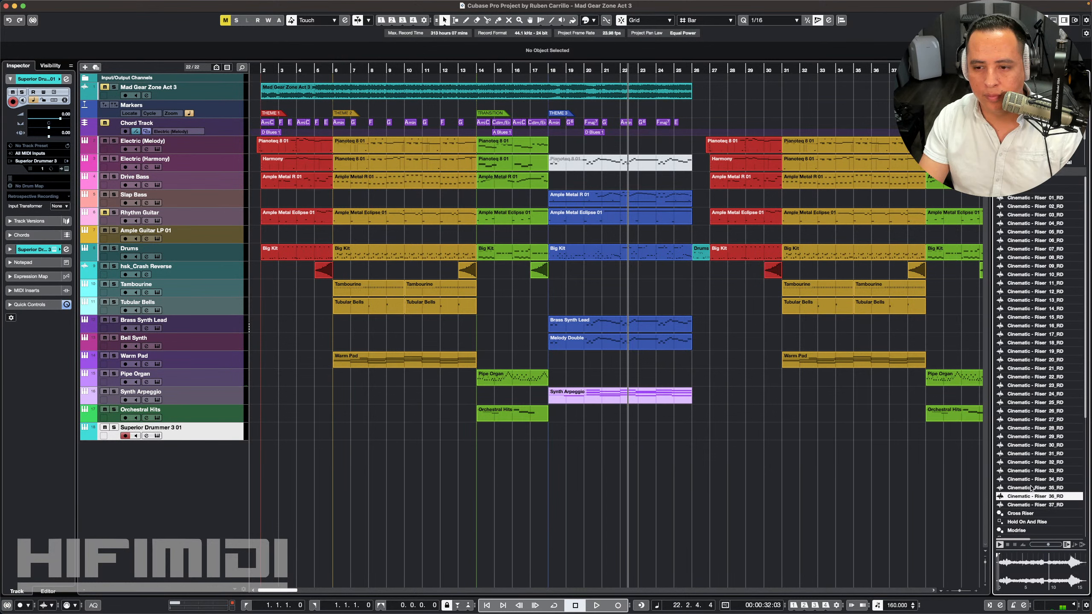
click(1031, 489)
click(1030, 480)
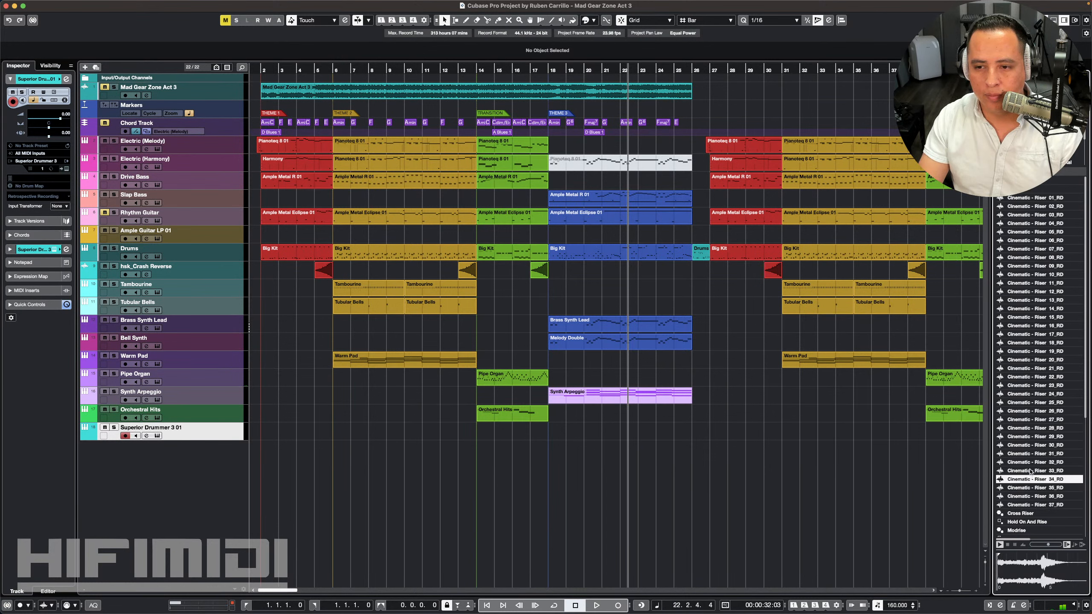
click(1031, 471)
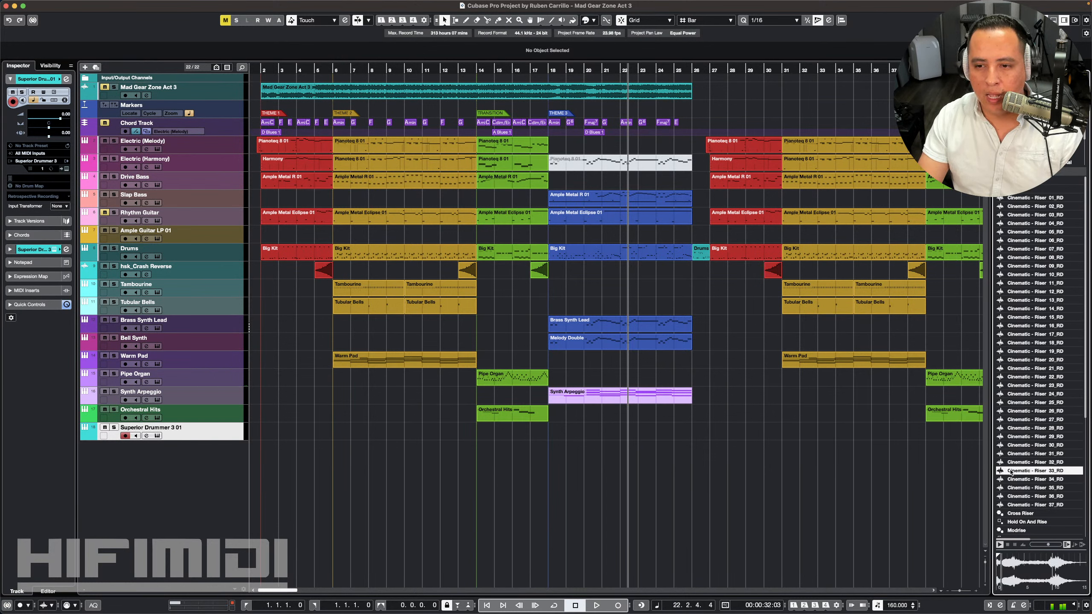
click(1015, 544)
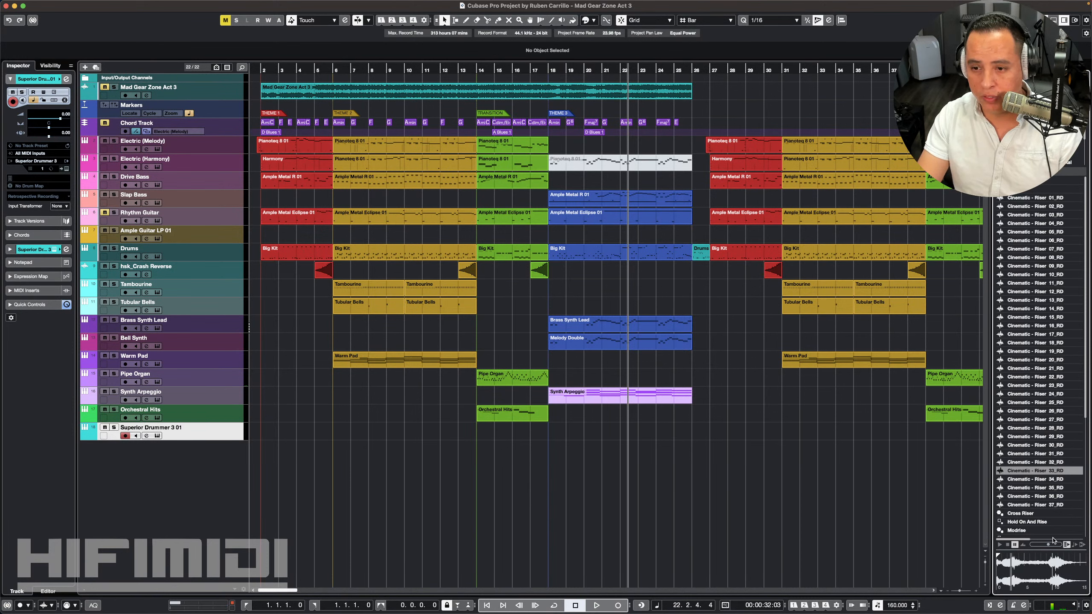
Step: Audition the Cinematic - Riser sounds from 32_RD back to 13_RD, skipping 23_RD and 18_RD, and preview 14_RD again
click(1036, 462)
click(1035, 454)
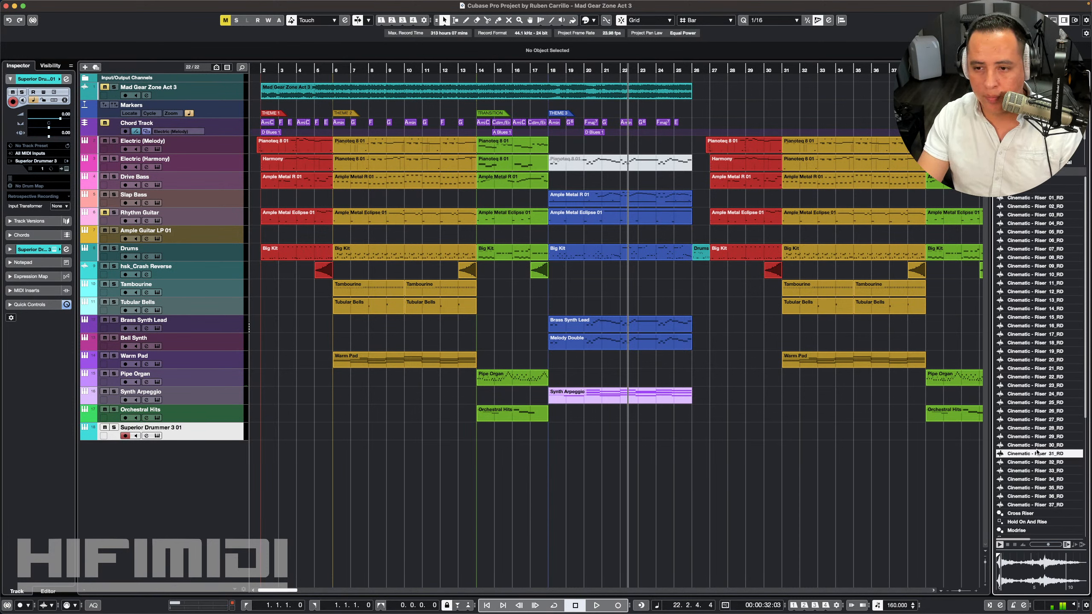
click(1030, 445)
click(1034, 437)
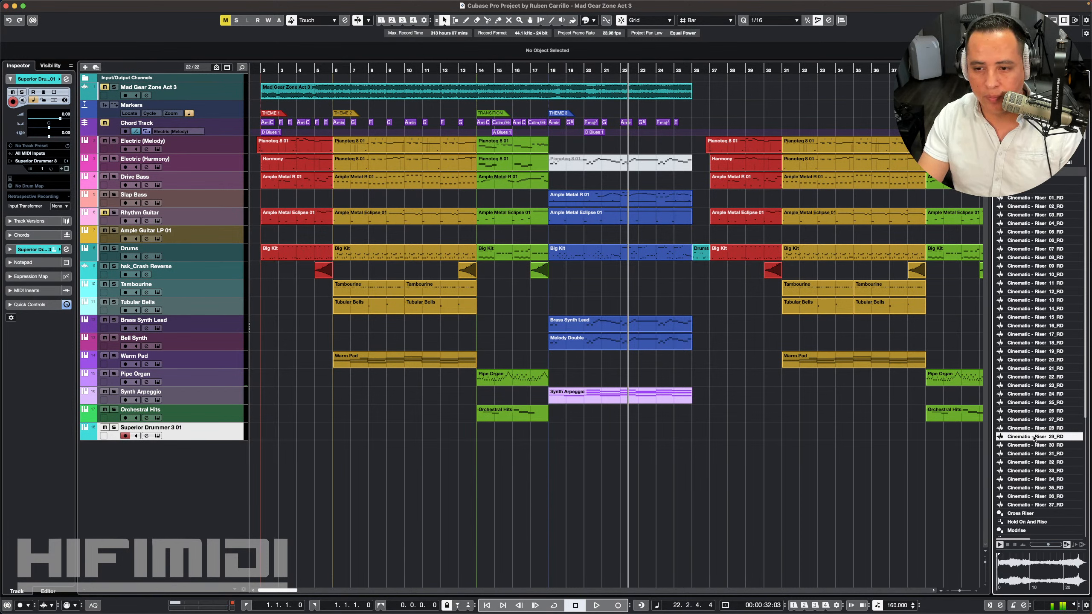
click(1036, 428)
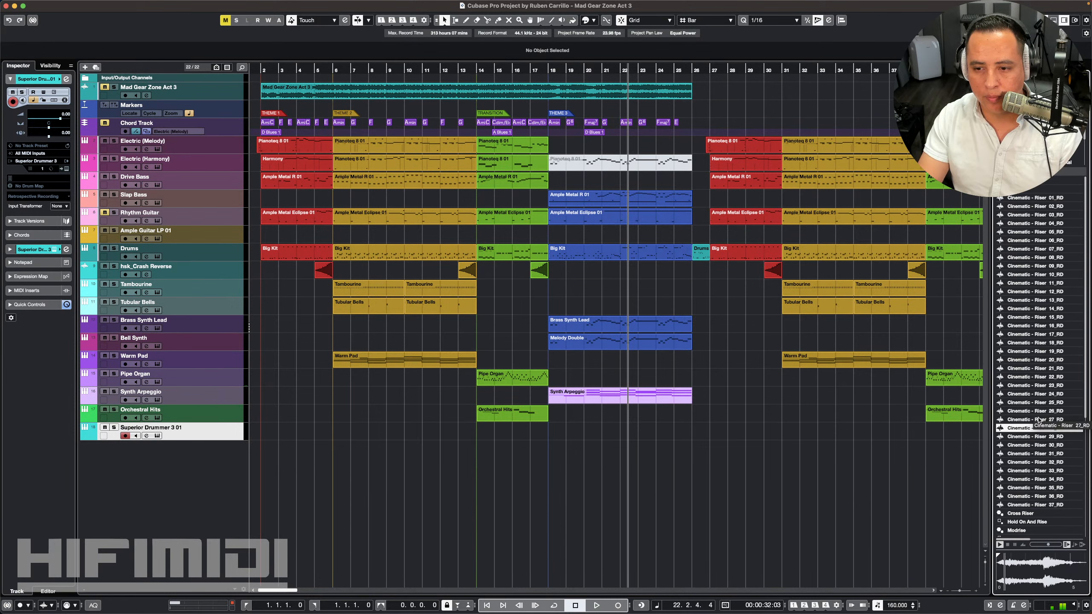
click(1039, 419)
click(1039, 411)
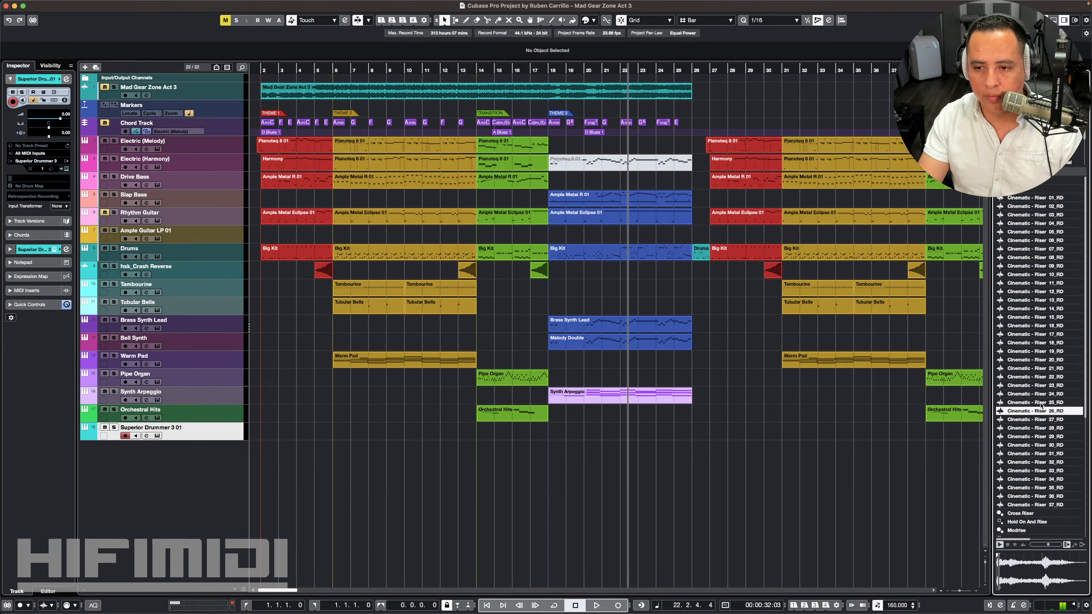
click(1040, 403)
click(1039, 394)
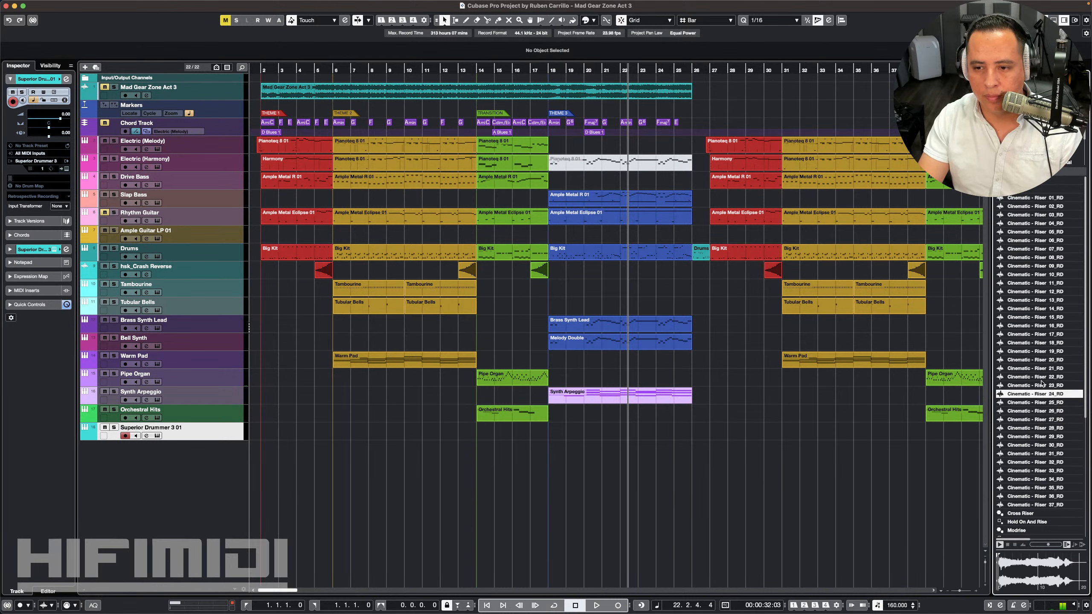
click(1042, 376)
click(1042, 368)
click(1042, 359)
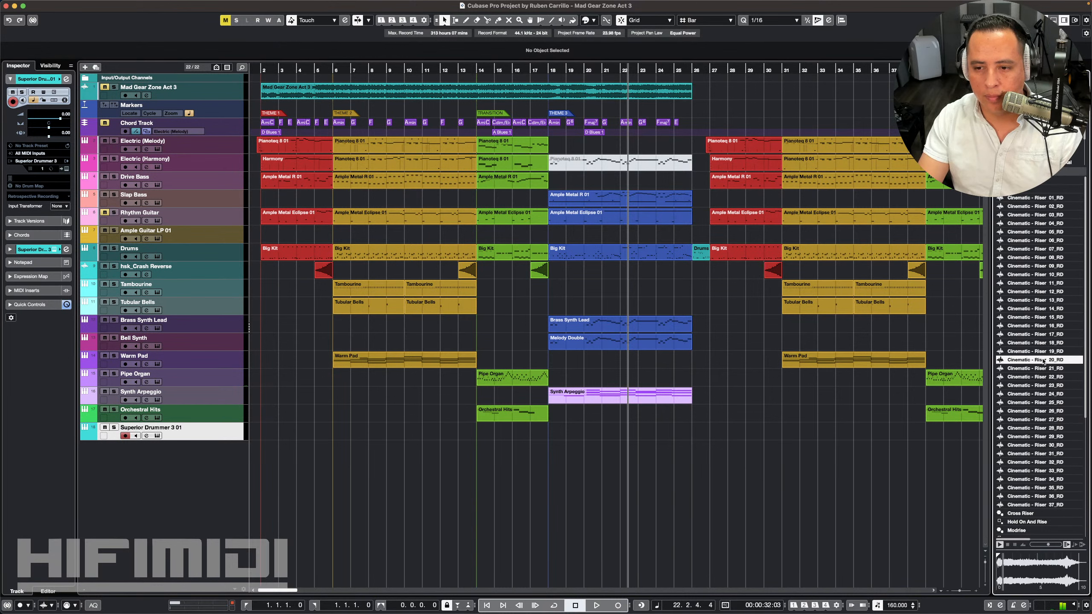
click(1041, 351)
click(1041, 334)
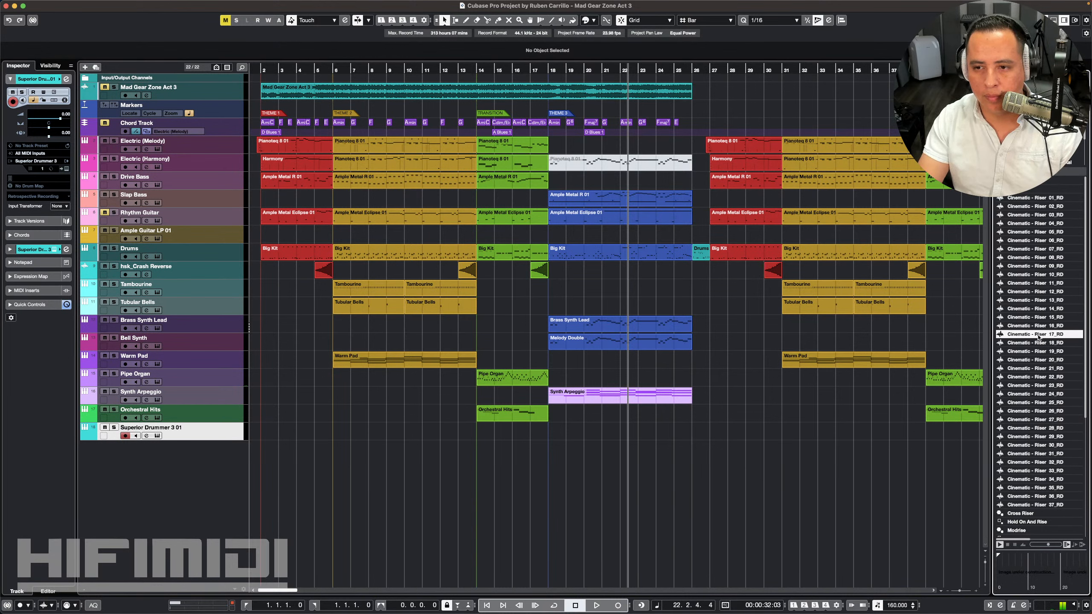
click(1040, 325)
click(1041, 317)
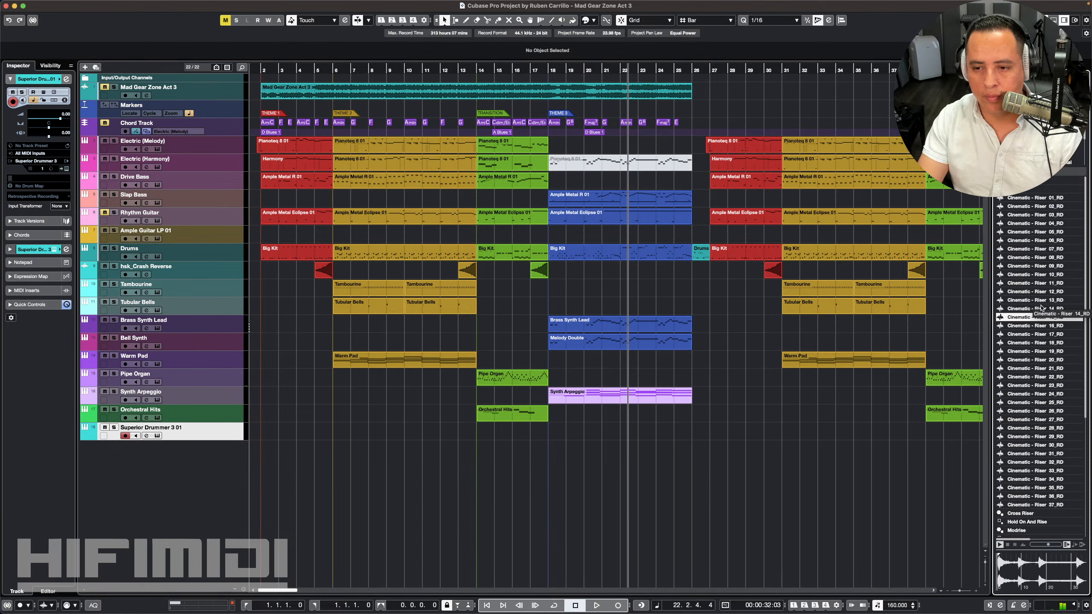
click(1041, 309)
click(1040, 301)
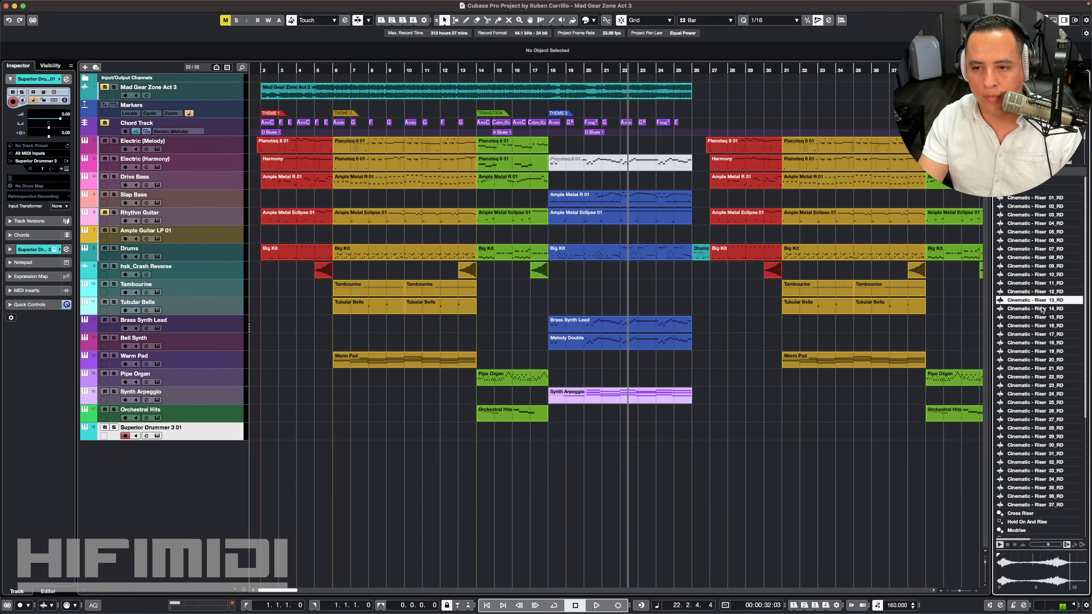
click(1041, 309)
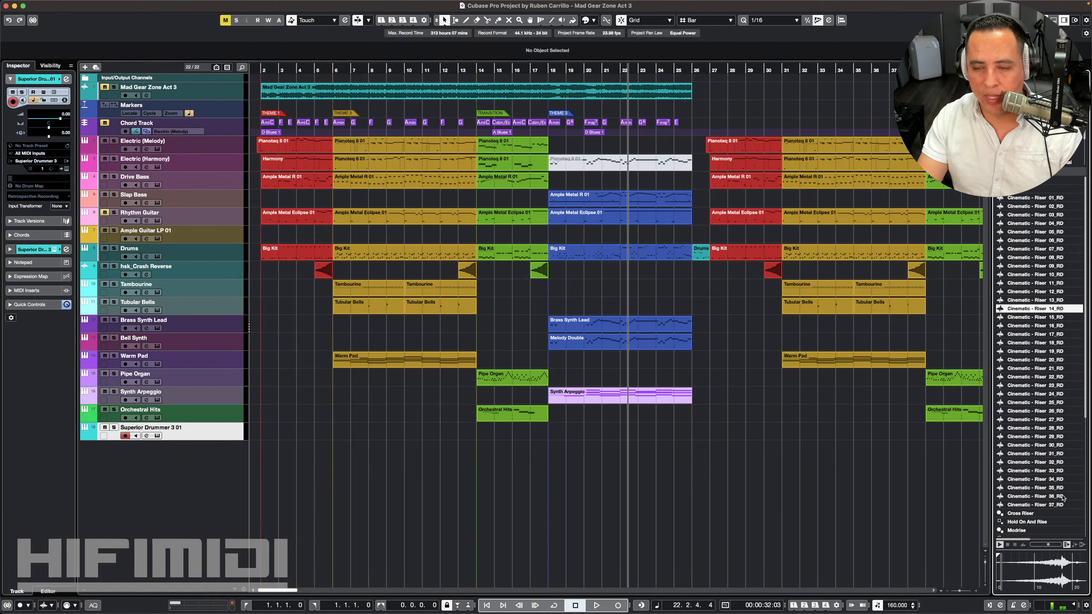
Step: Audition Cinematic - Riser 04_RD through 10_RD in order
click(1035, 224)
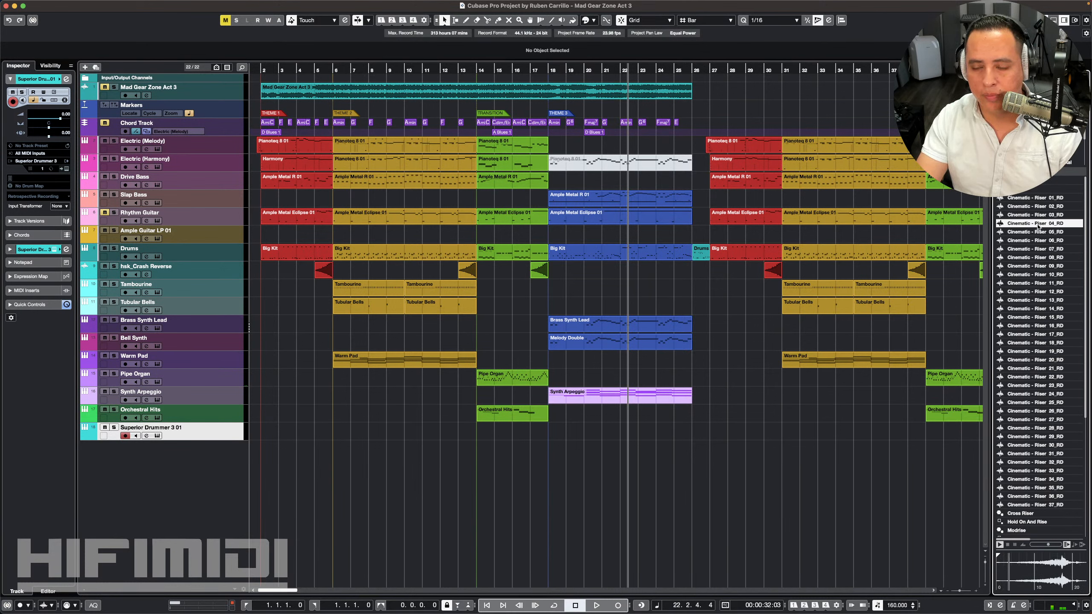
click(1040, 233)
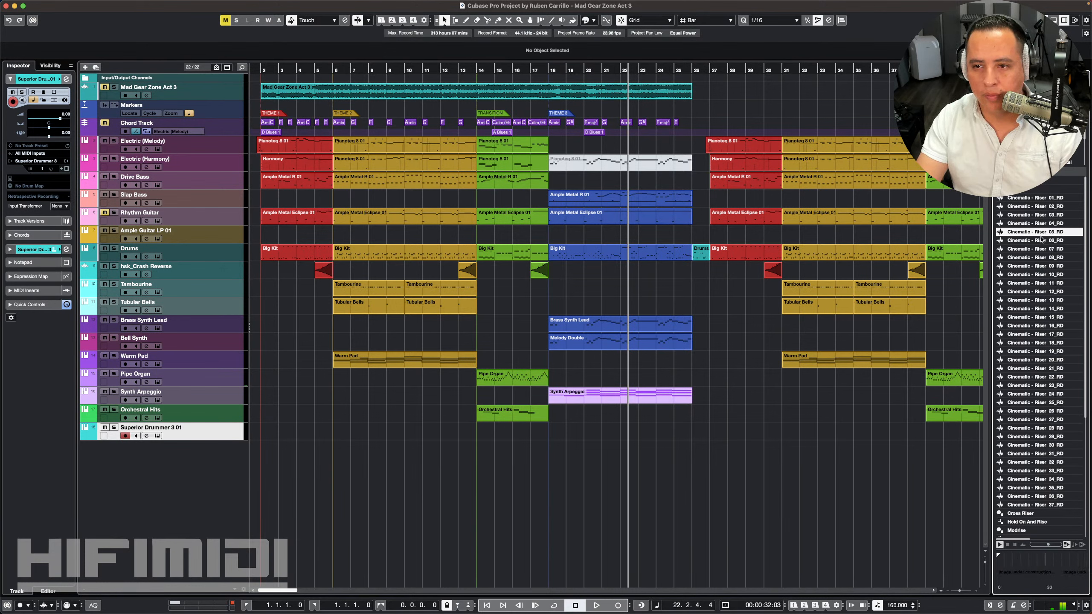
click(1040, 241)
click(1042, 249)
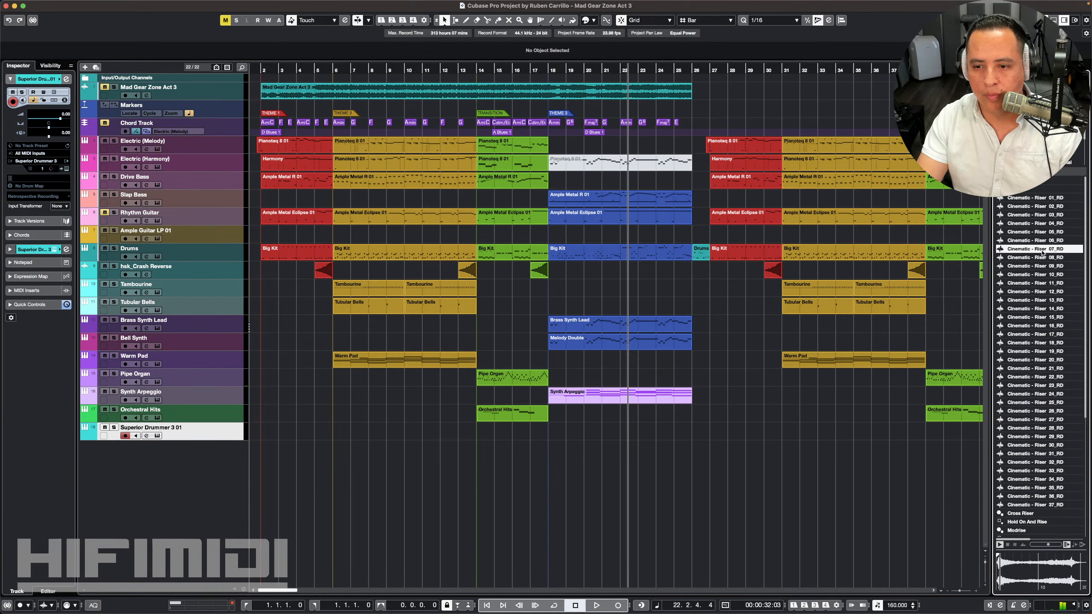
click(1041, 258)
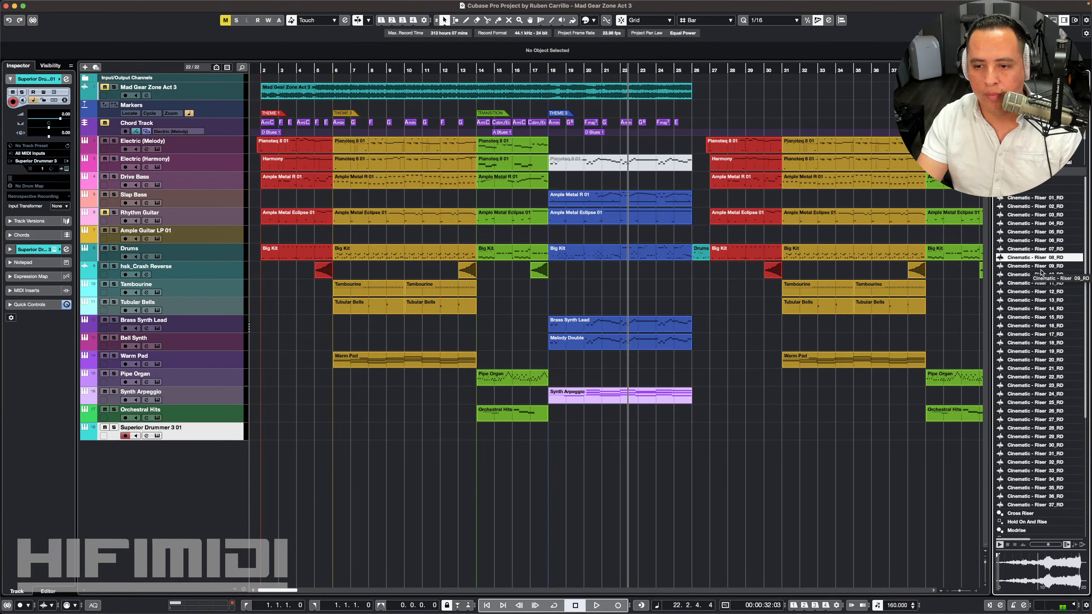
click(1042, 266)
click(1043, 276)
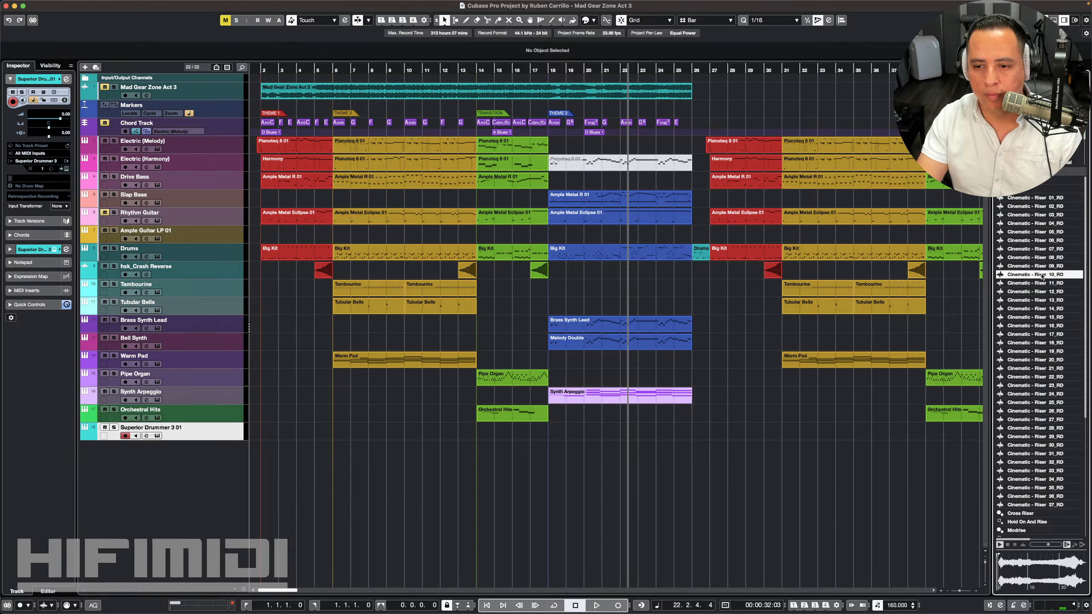
Step: Audition Tech_House_Riser_01_BOOTH and place it at bar 5 on a new audio track below Superior Drummer 3 01
scroll(1027, 445, down, 10)
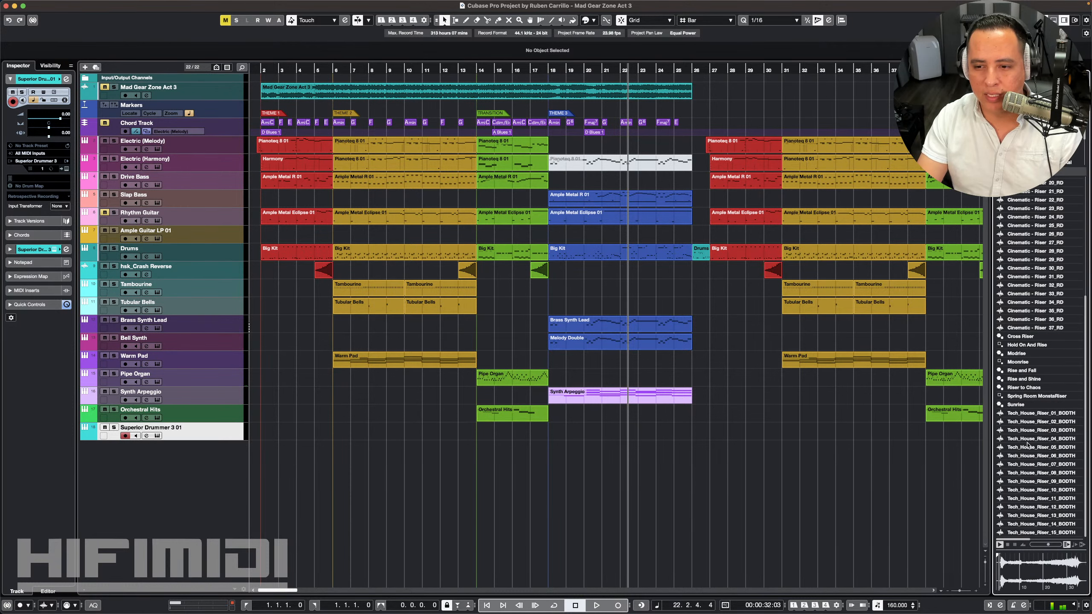
click(1029, 414)
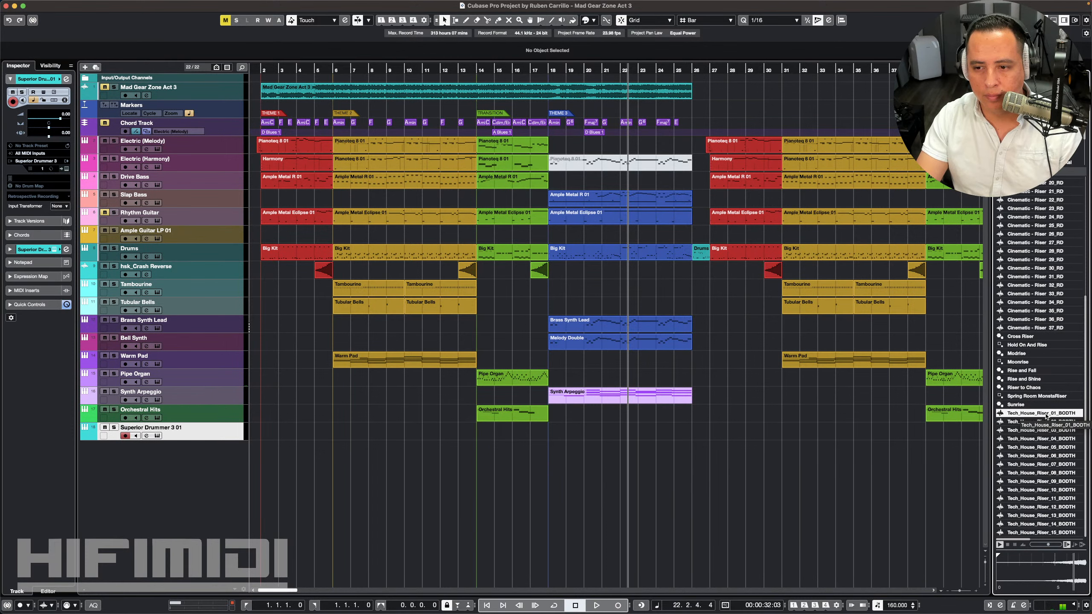
drag(1045, 415, 309, 452)
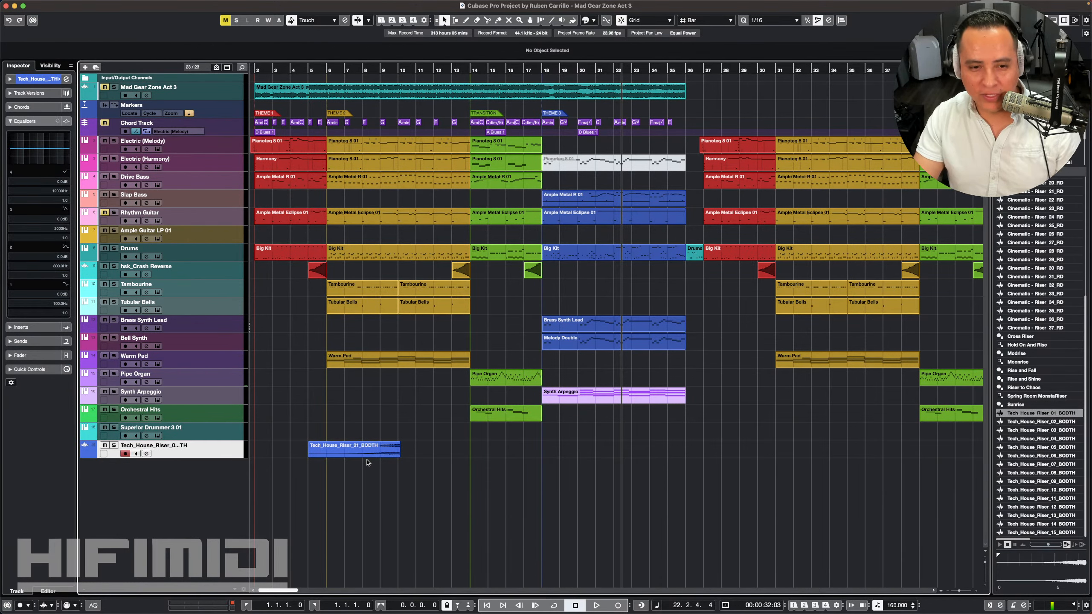
Step: Time-stretch the Tech_House_Riser_01_BOOTH event to one bar, ending at bar 6, and play it back into Theme 2
key(shift+h)
key(shift+h)
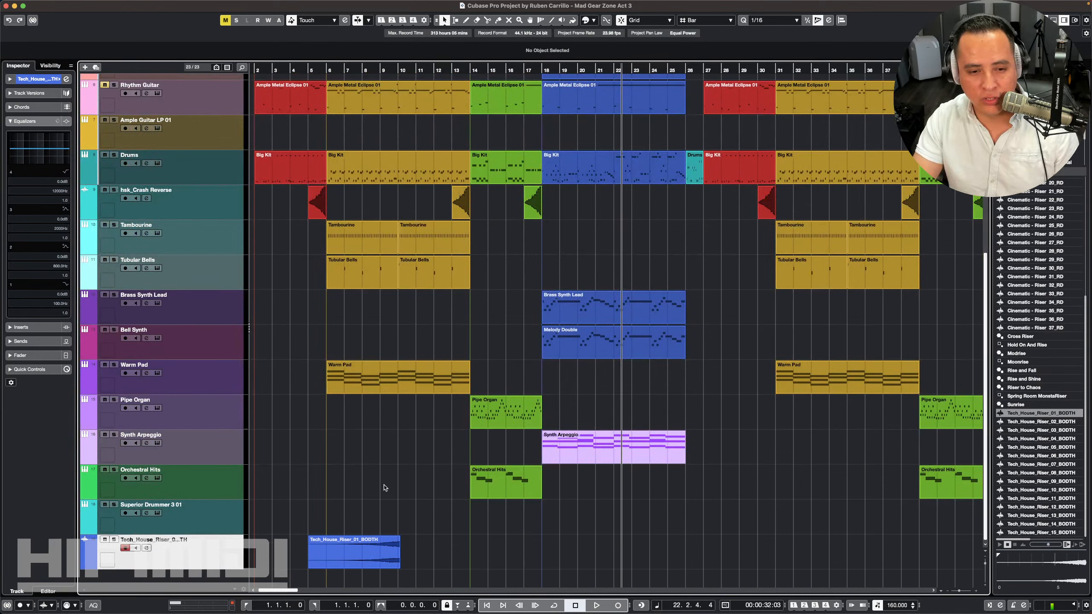
click(348, 560)
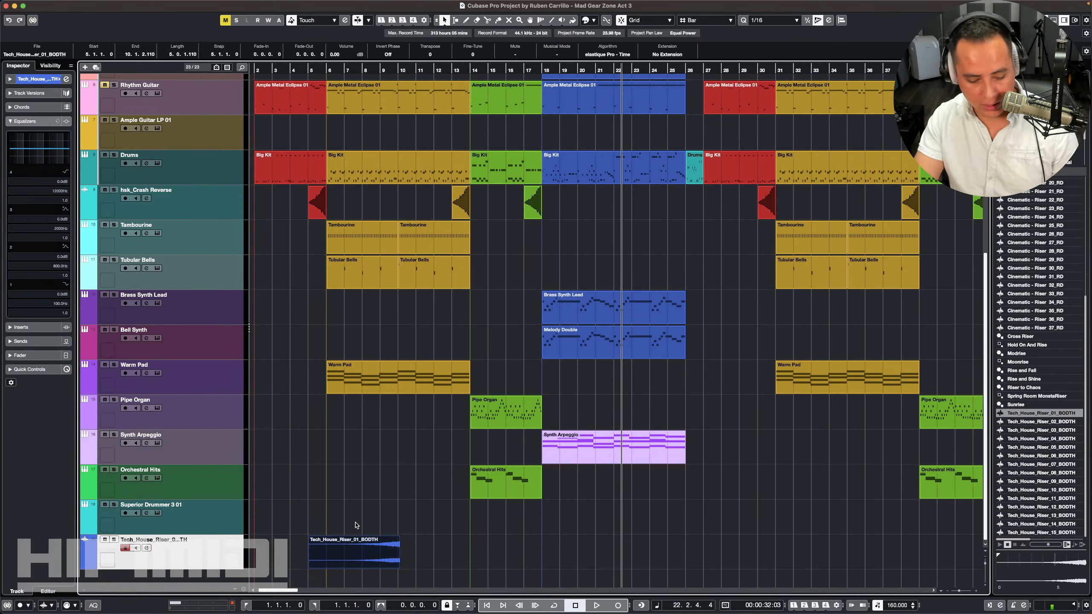
key(1)
key(1)
drag(397, 567, 326, 567)
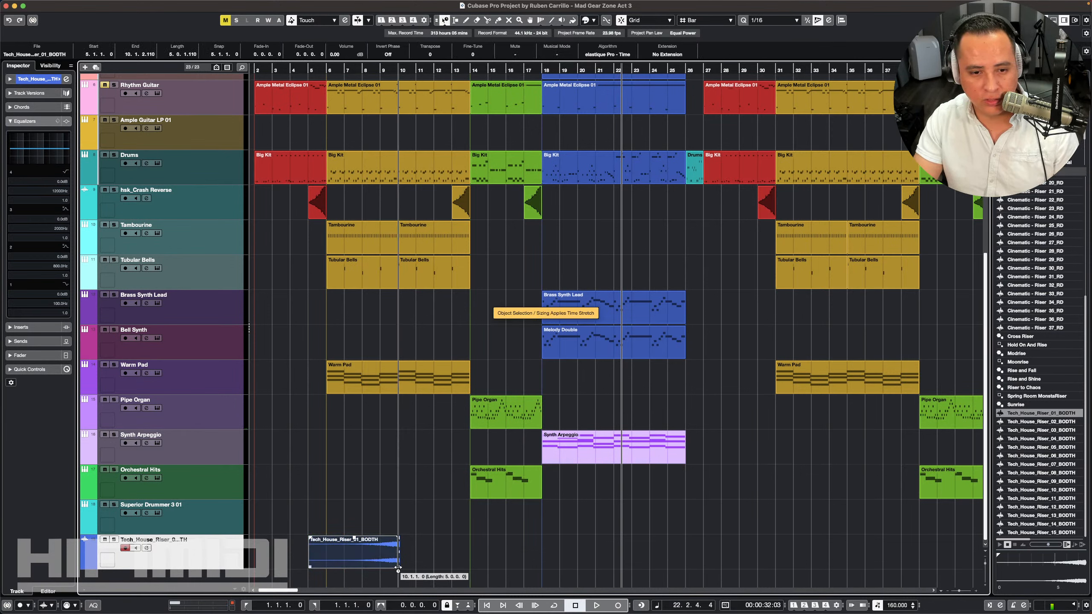
double_click(301, 71)
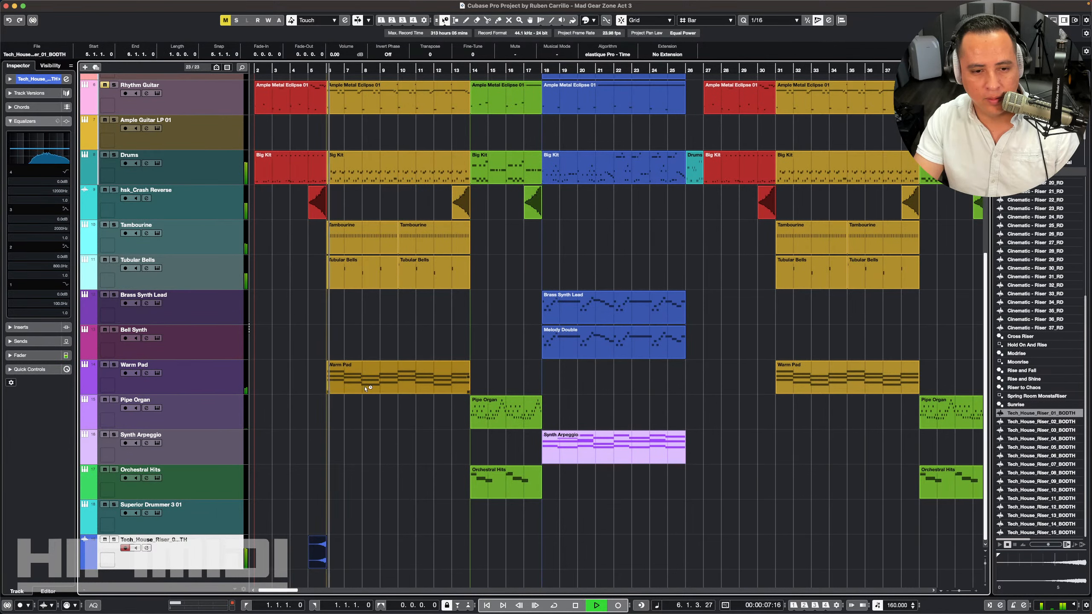
key(space)
Step: Time-stretch the riser event's start back to bar 4 so it spans two bars up to bar 6
key(h)
key(h)
key(h)
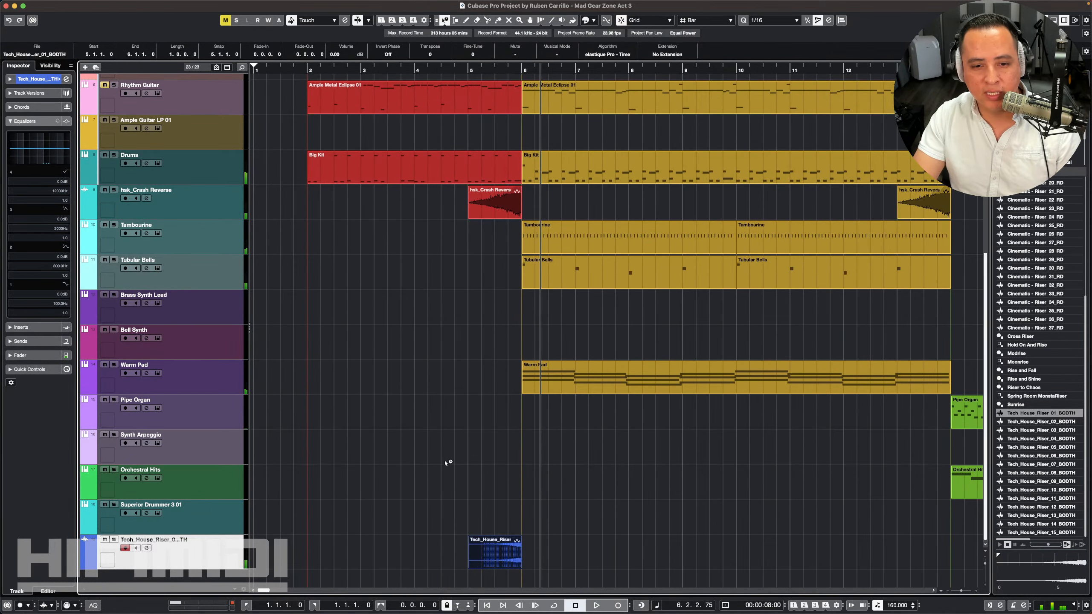
key(1)
click(541, 548)
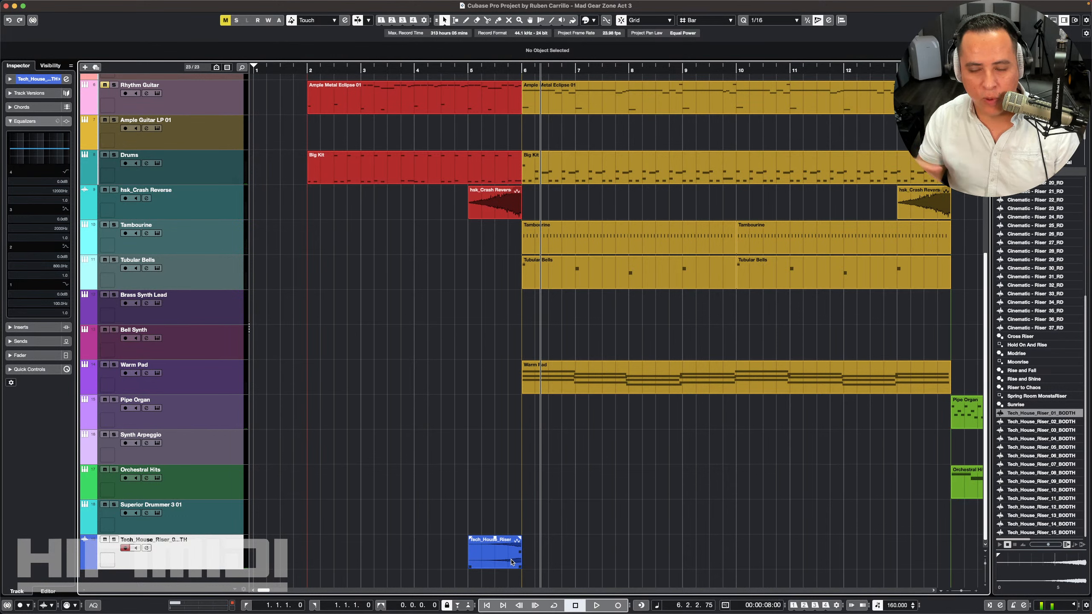
click(476, 561)
key(1)
drag(469, 570, 415, 572)
Step: Play back the end of Theme 1 with the two-bar riser leading into Theme 2
click(404, 68)
key(space)
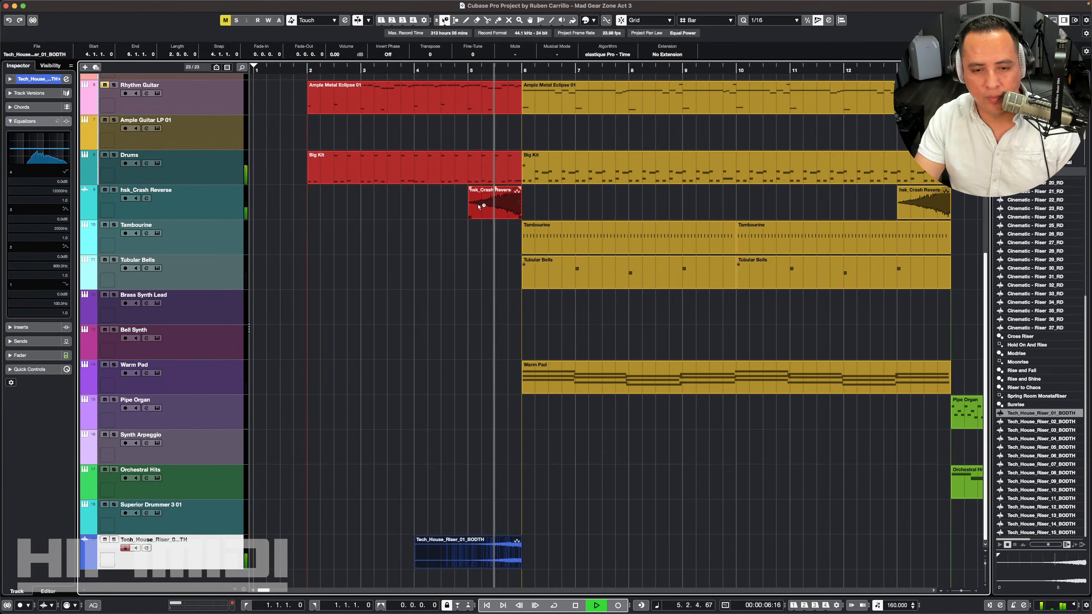
key(space)
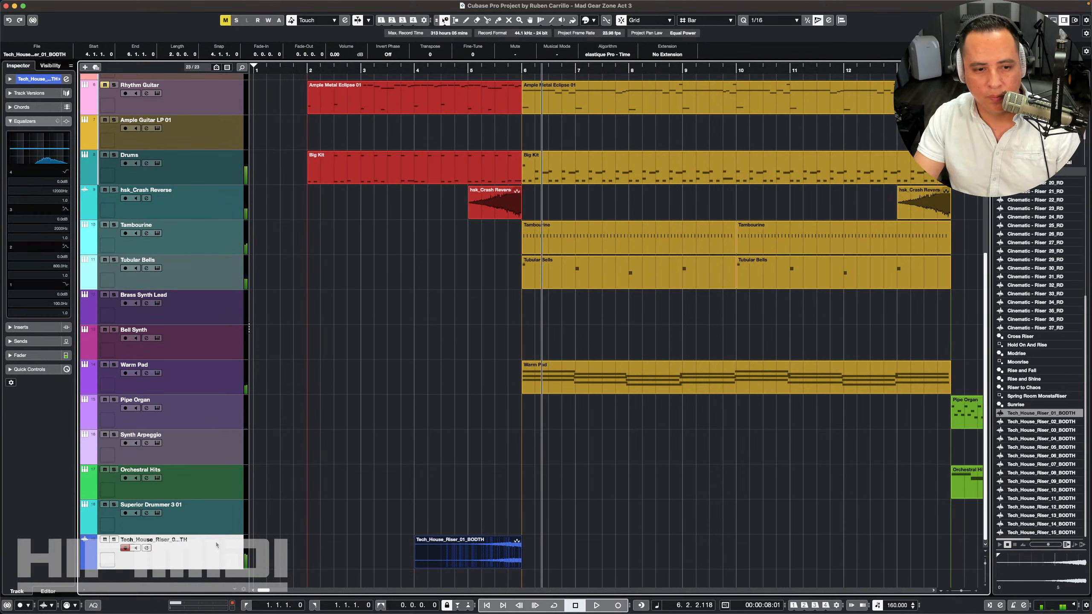
Step: Restore normal sizing, solo and unsolo the riser track with the cursor at bar 4, and hide the media browser
key(1)
click(116, 541)
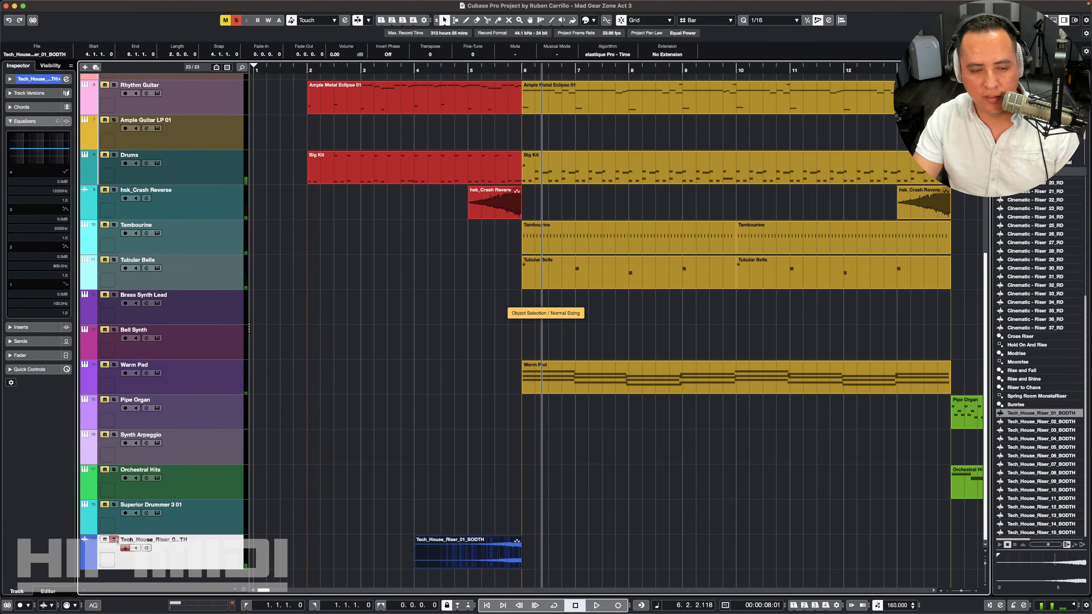
key(l)
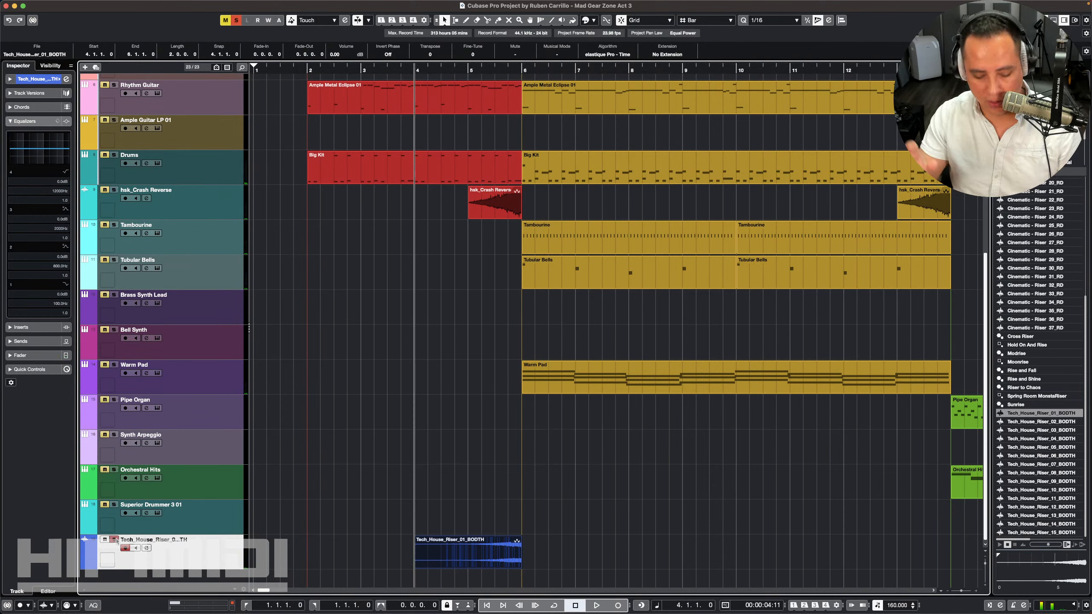
click(115, 541)
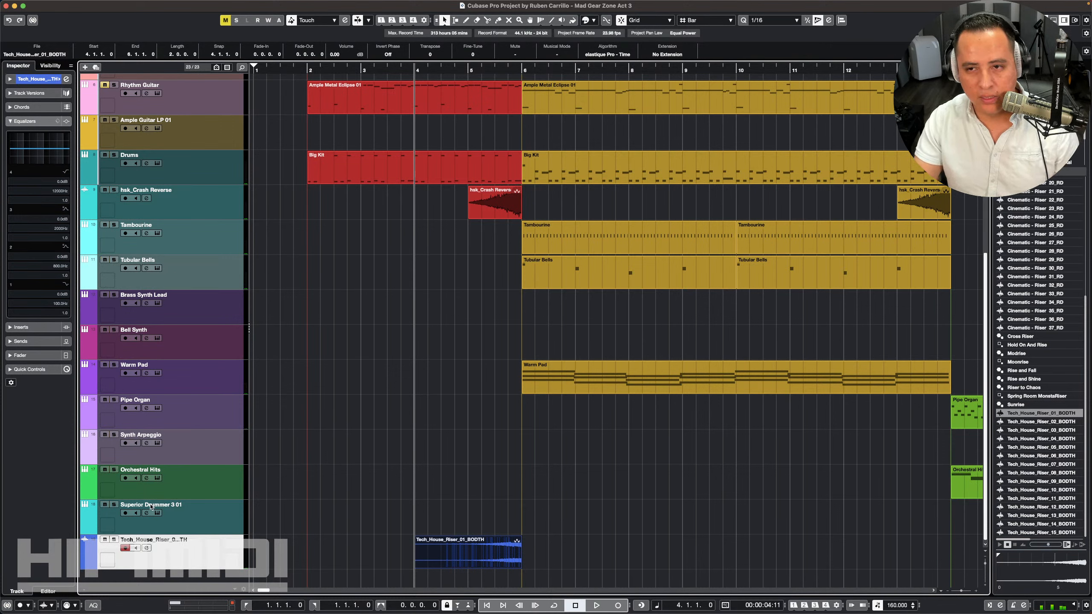
click(1065, 20)
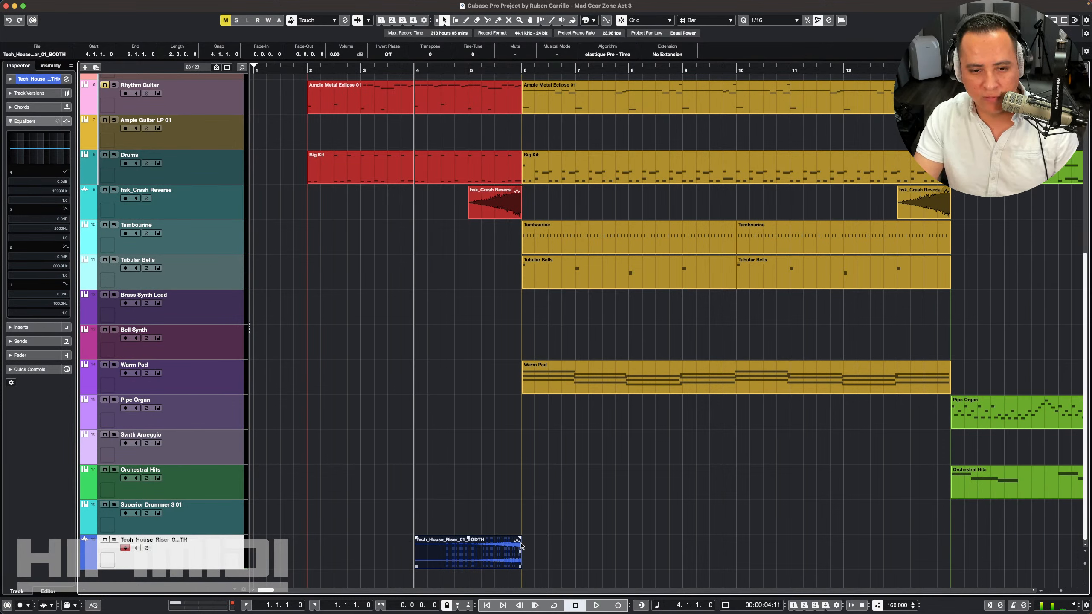
Step: Solo the Tech_House_Riser track and load H-Reverb Stereo in its first insert slot
key(s)
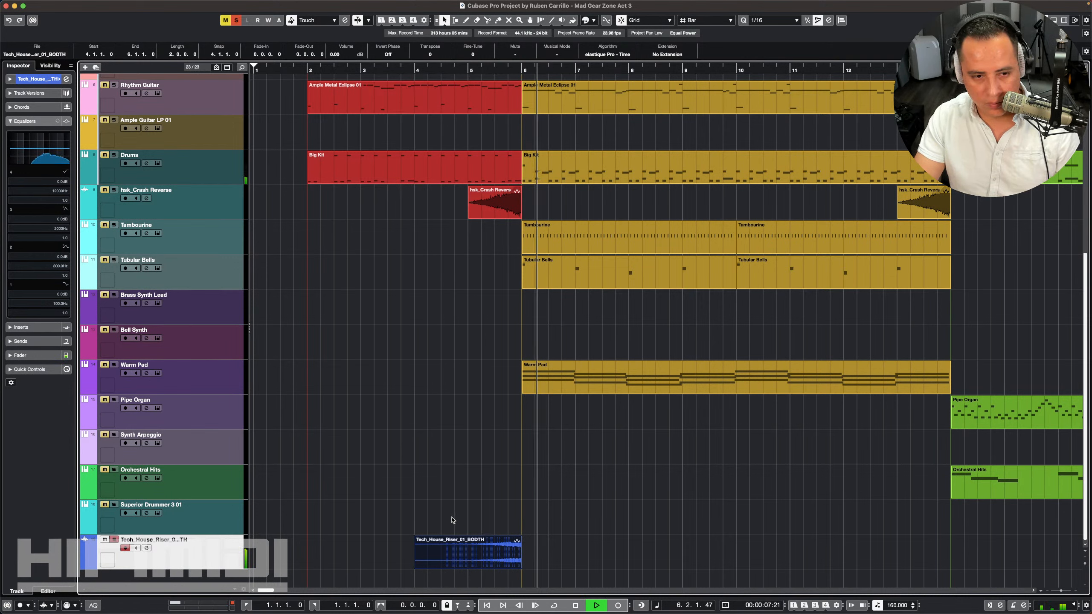
key(space)
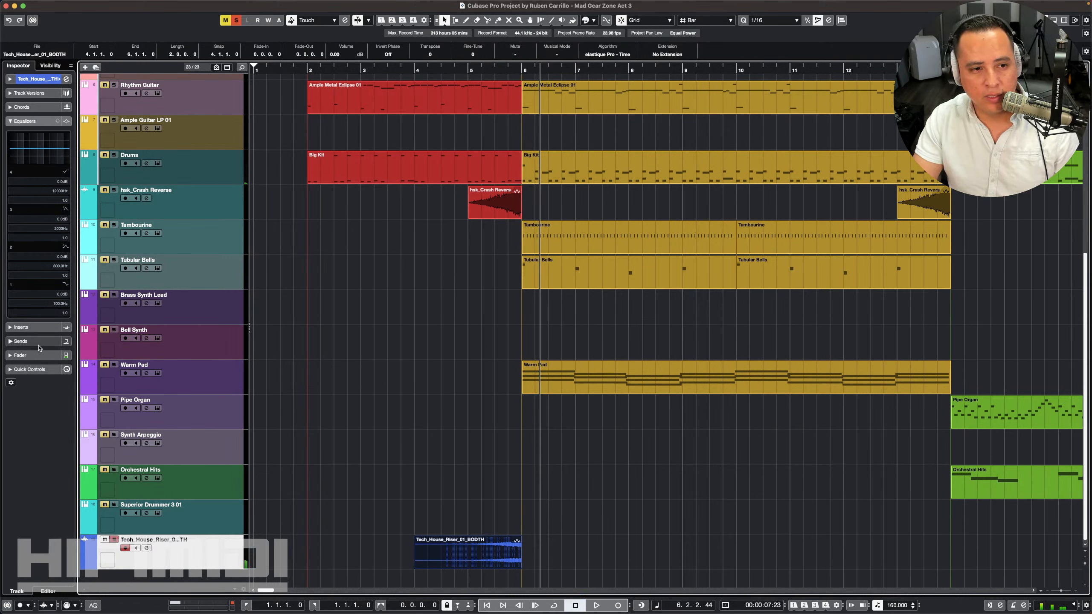
click(37, 328)
click(43, 156)
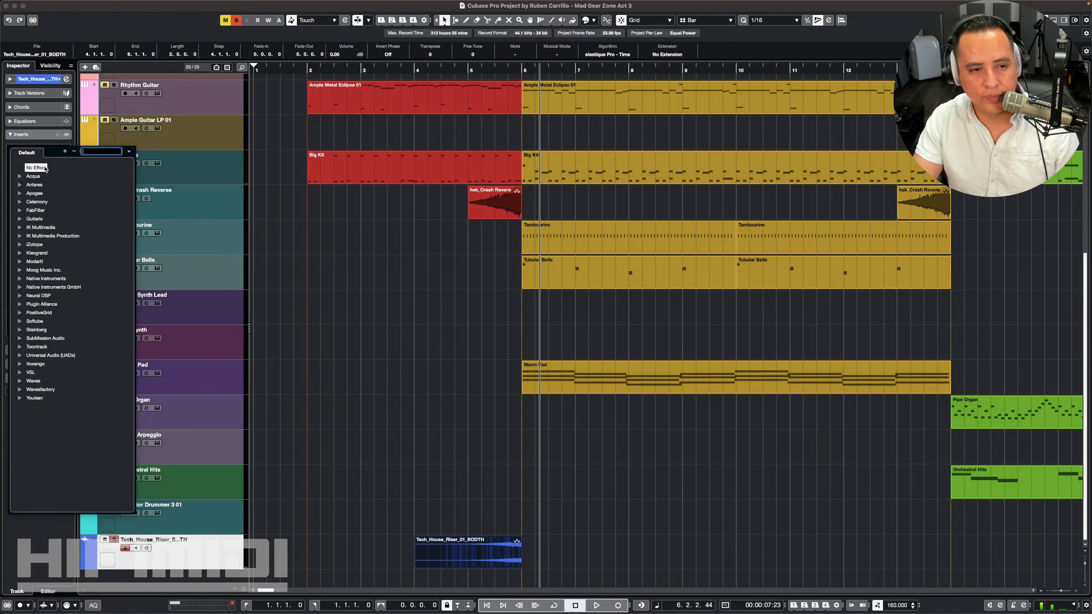
text(H)
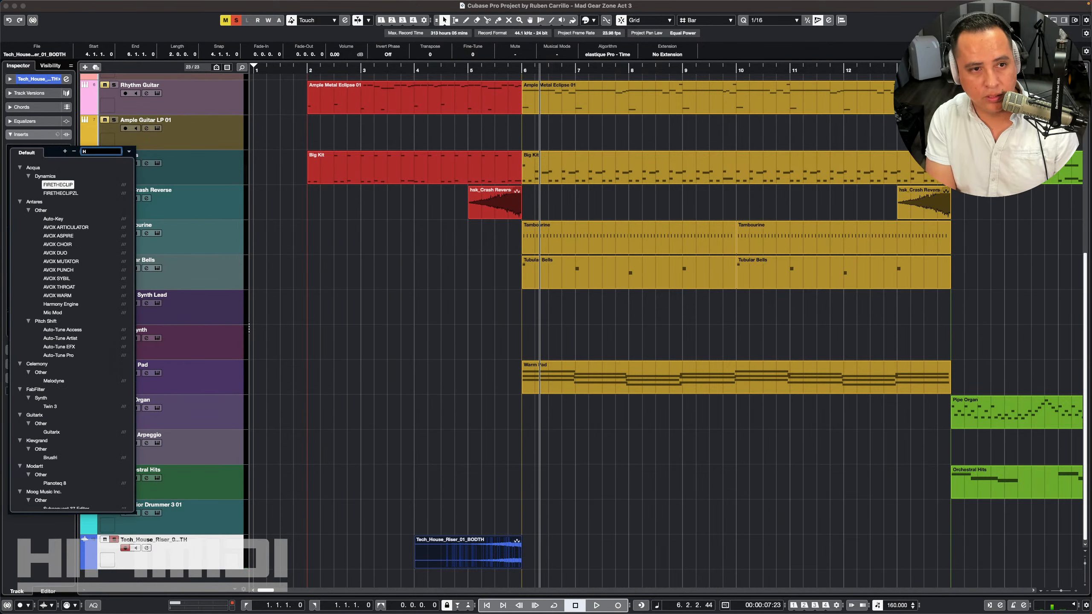
text(-Re)
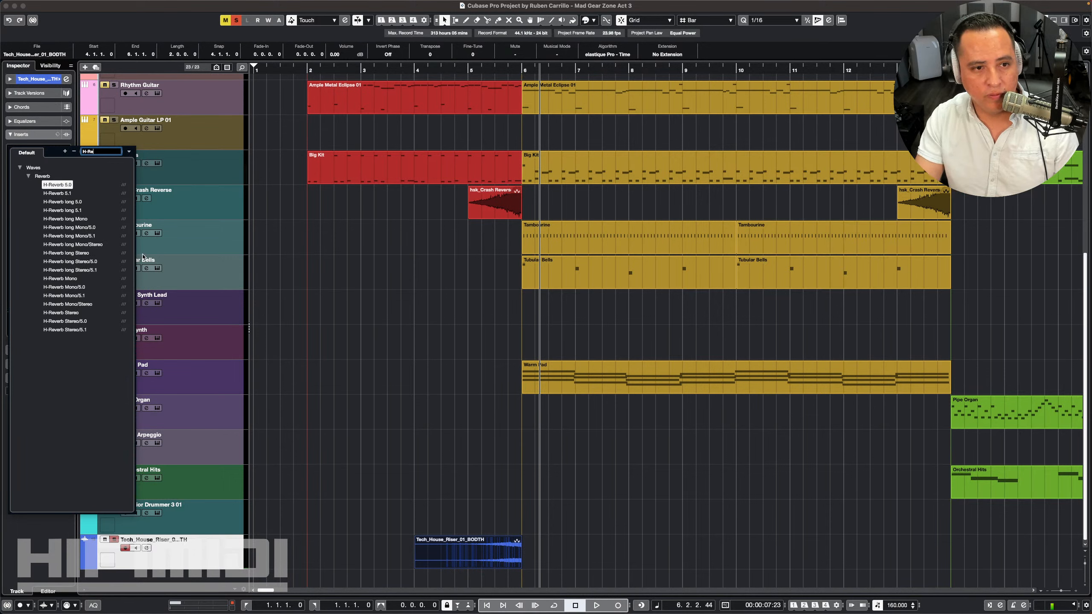
click(84, 312)
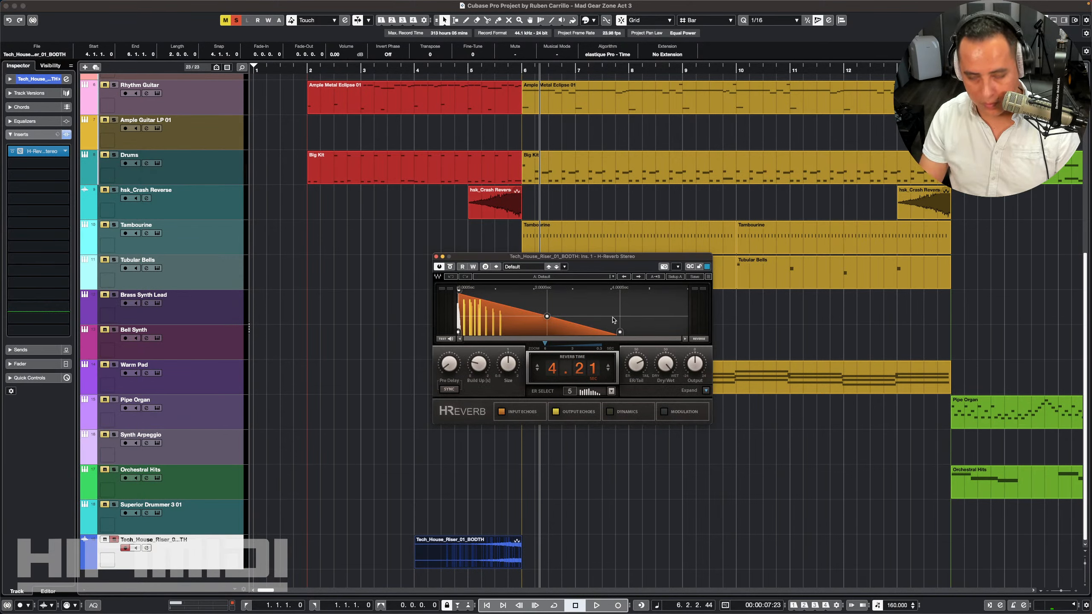
Step: Reduce the H-Reverb Dry/Wet mix, audition the soloed riser from bar 4, and close the plug-in window
key(l)
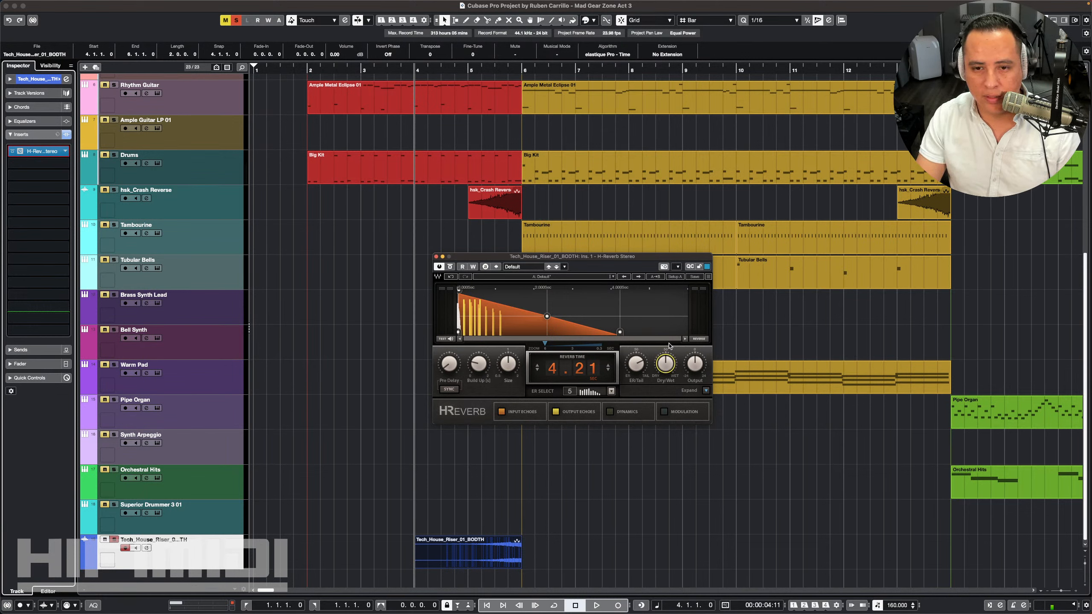
key(space)
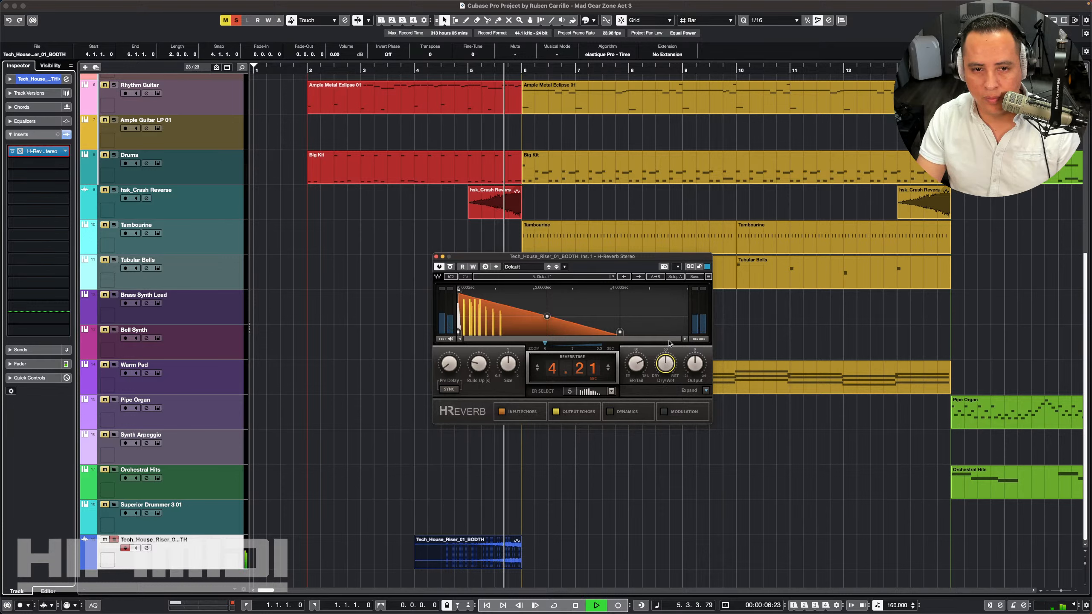
key(space)
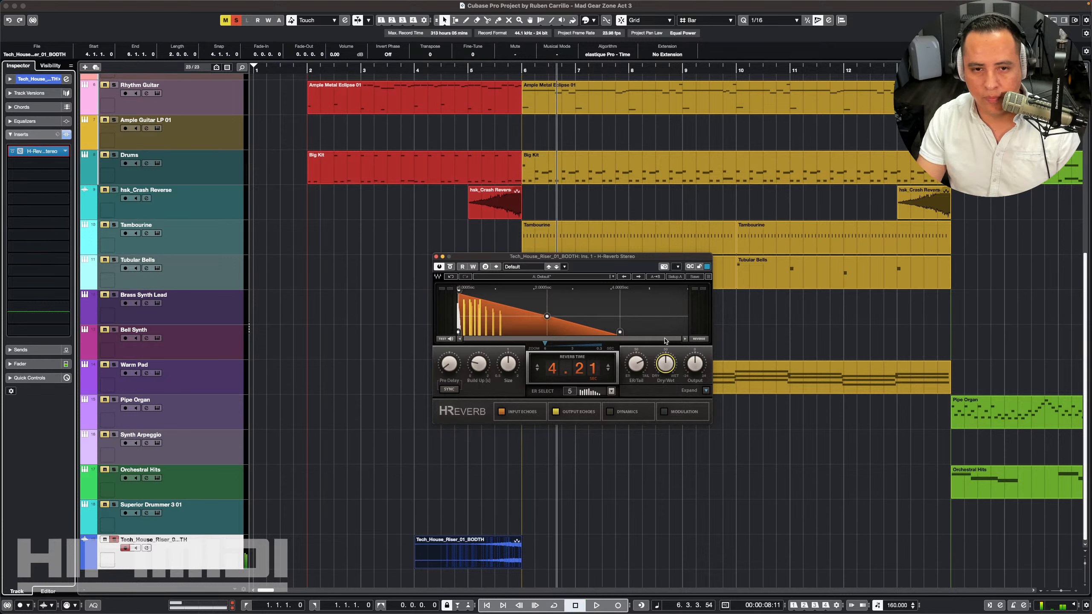
click(436, 257)
Step: Unsolo the riser track and set its volume to -3.47 while playing from bar 2 into Theme 2
click(305, 70)
key(space)
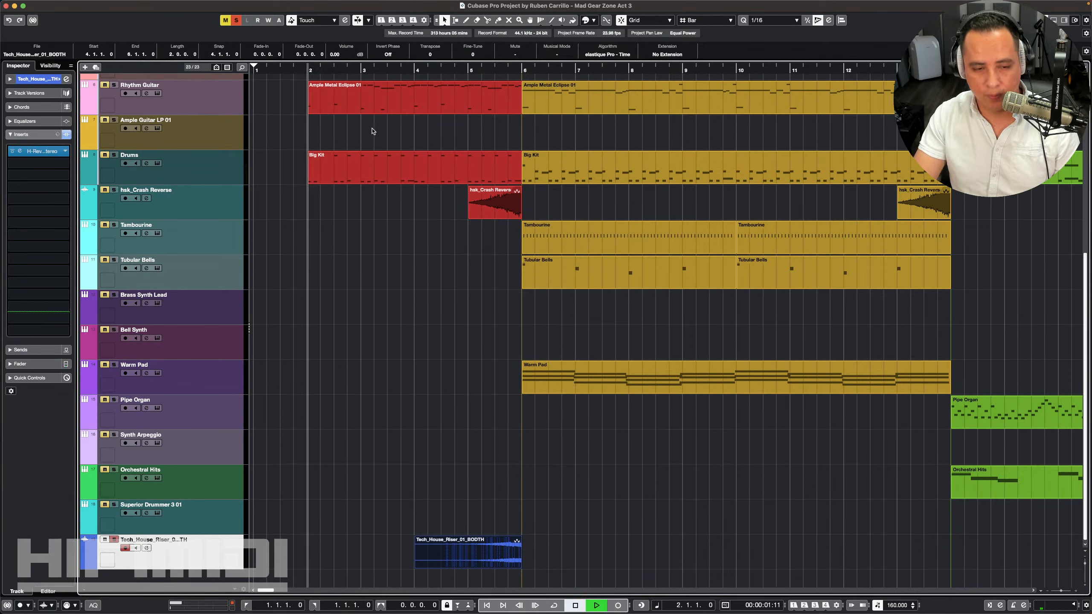
click(114, 540)
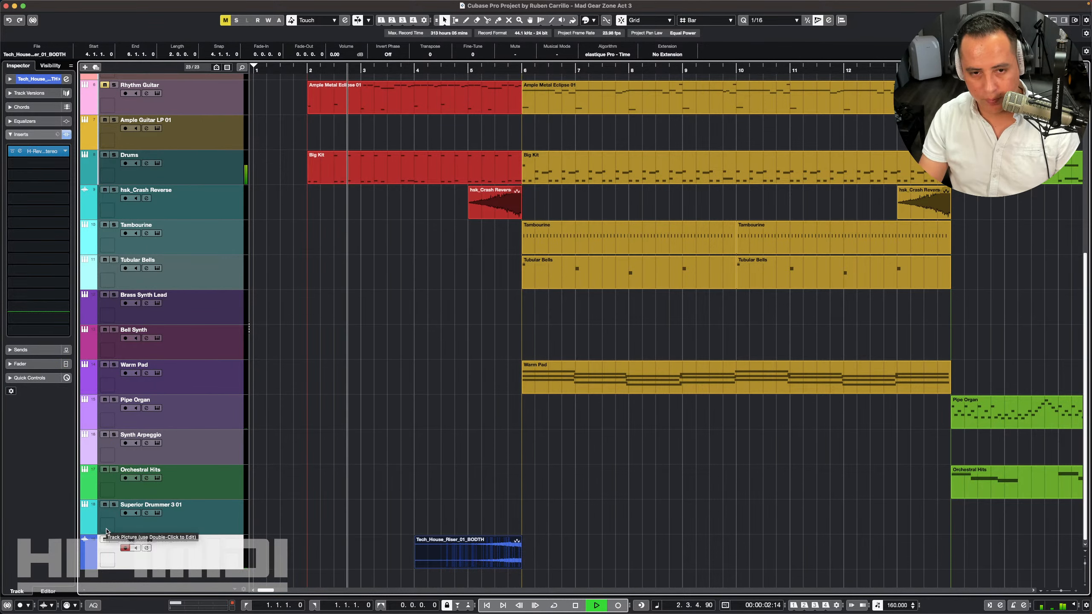
click(38, 78)
drag(60, 121, 67, 123)
key(space)
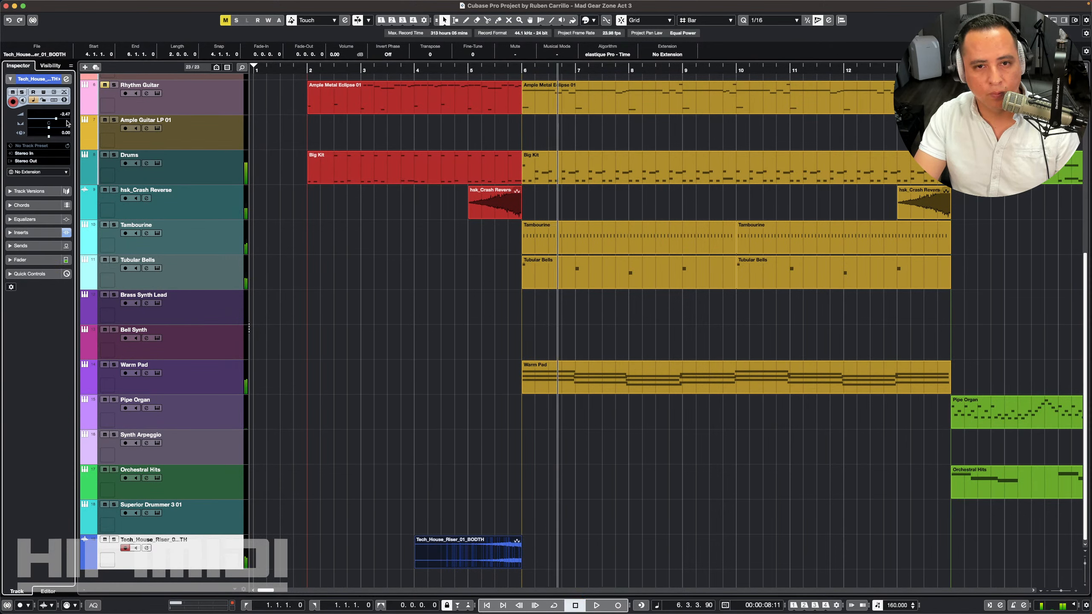
Step: Copy the two-bar riser event from bar 4 to bar 29 so it leads into the second Theme 2
key(g)
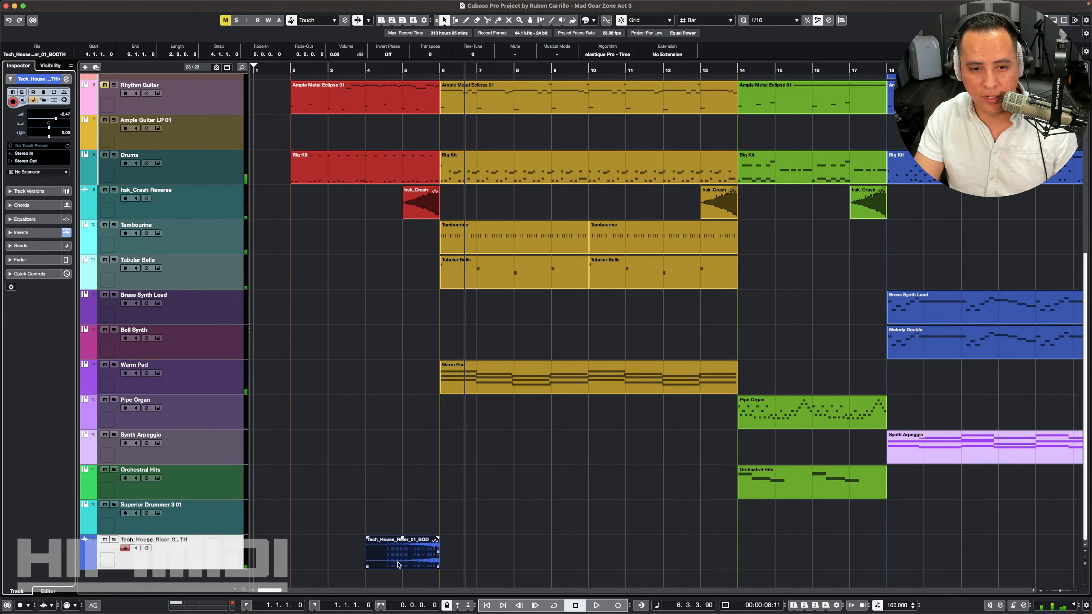
drag(398, 565, 844, 537)
scroll(773, 533, right, 10)
drag(513, 564, 1017, 544)
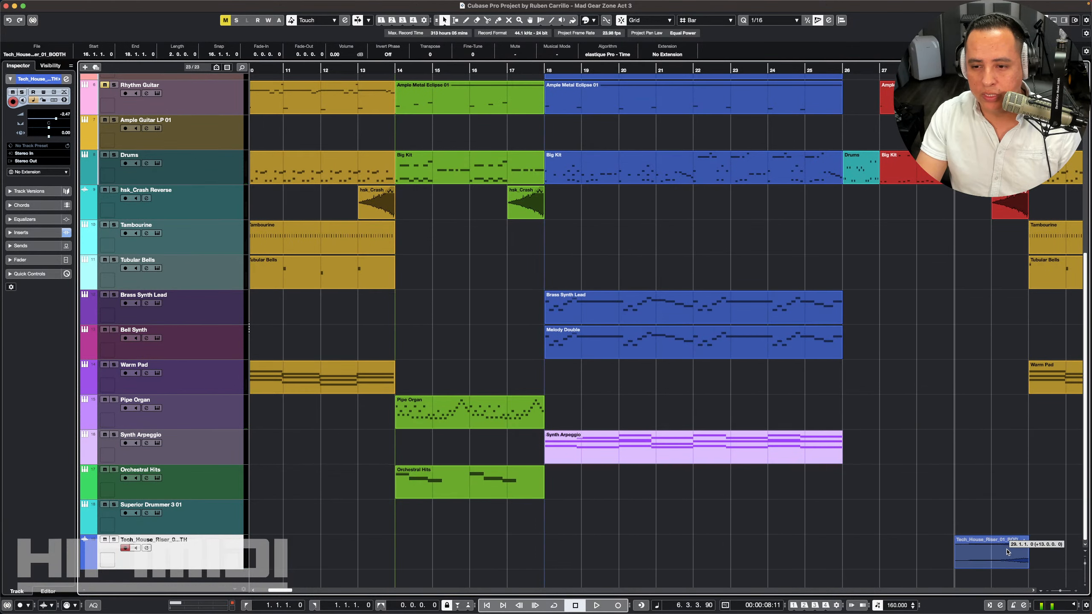
scroll(967, 526, right, 6)
scroll(938, 525, right, 5)
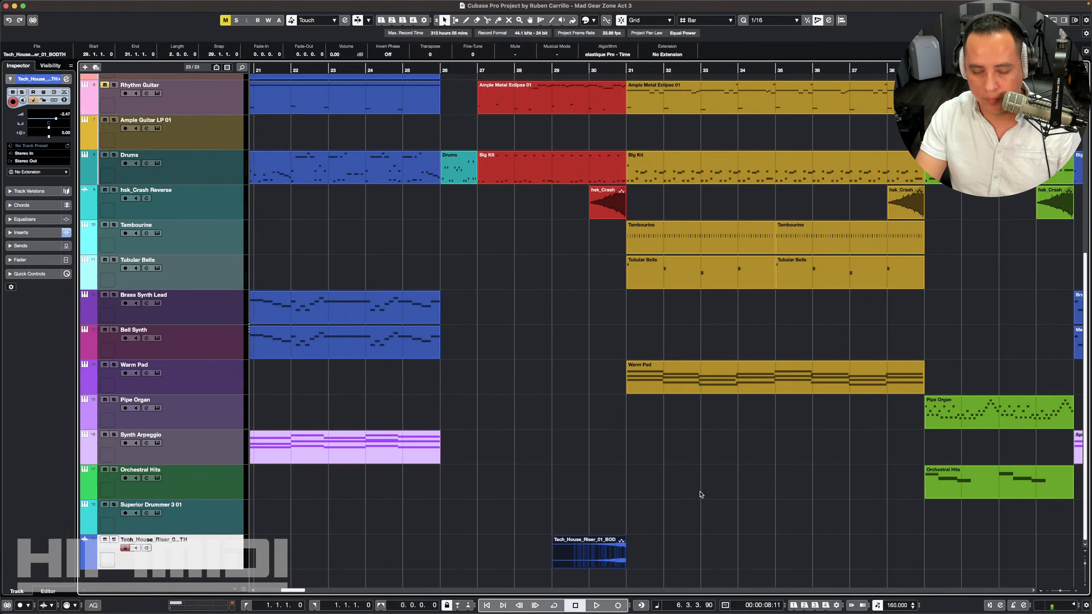
Step: Move the copied riser event to bar 25 so it ends at the repeated Theme 1 at bar 27
key(g)
key(g)
key(g)
key(g)
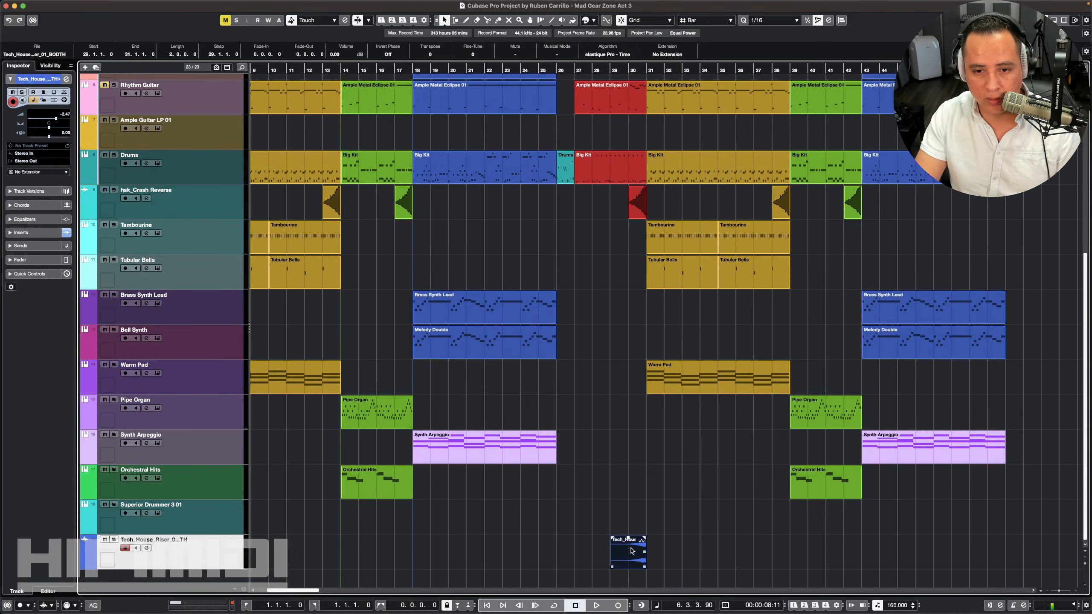
drag(631, 551, 555, 550)
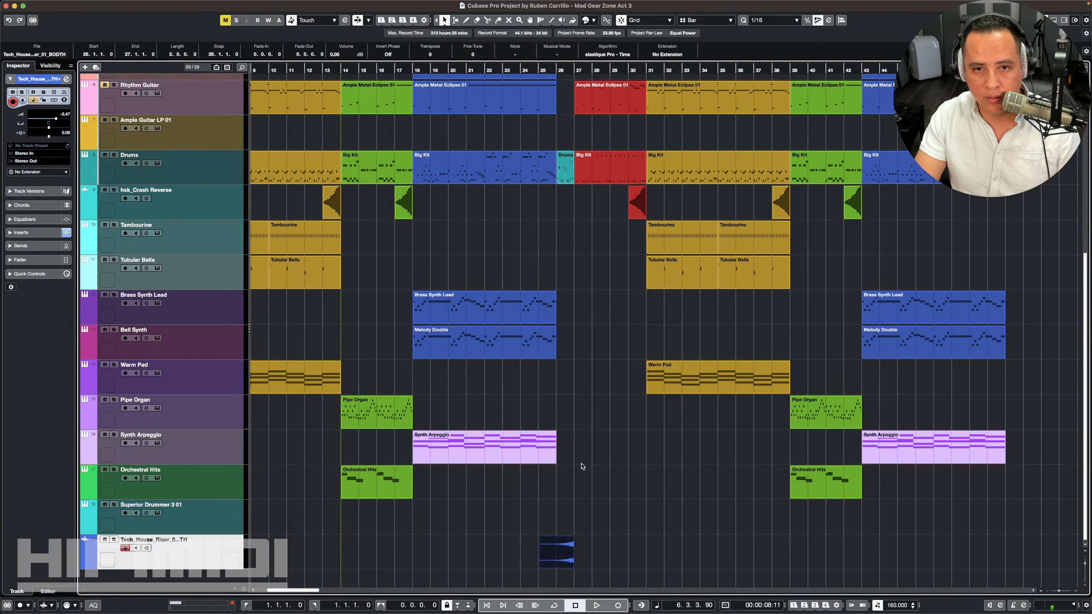
scroll(580, 462, up, 3)
scroll(581, 460, down, 3)
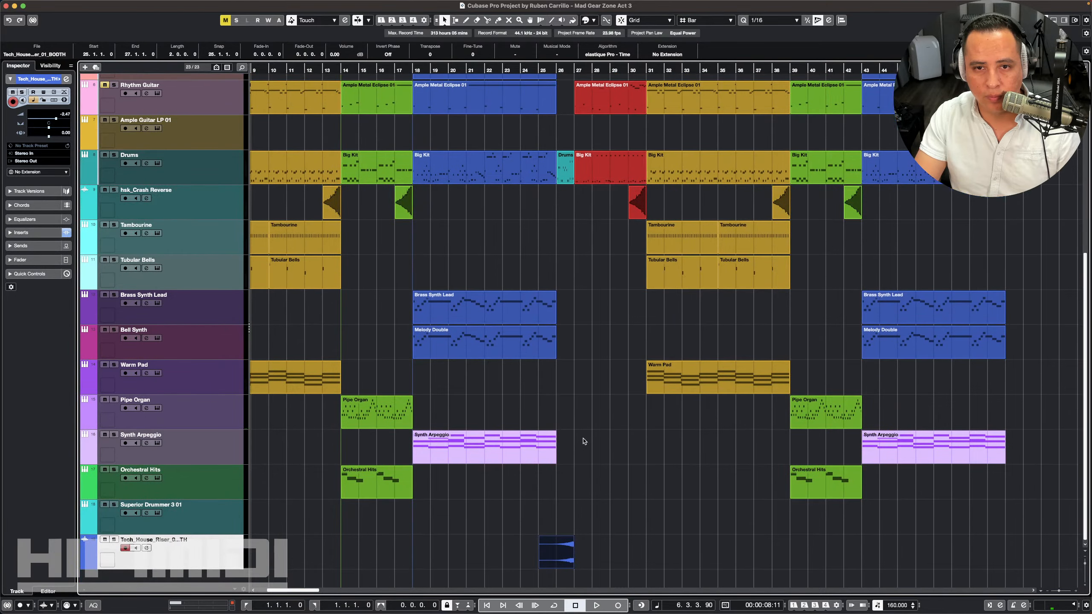
Step: Play back from bar 23 through the drum fill and riser into the repeated Theme 1
click(502, 69)
key(space)
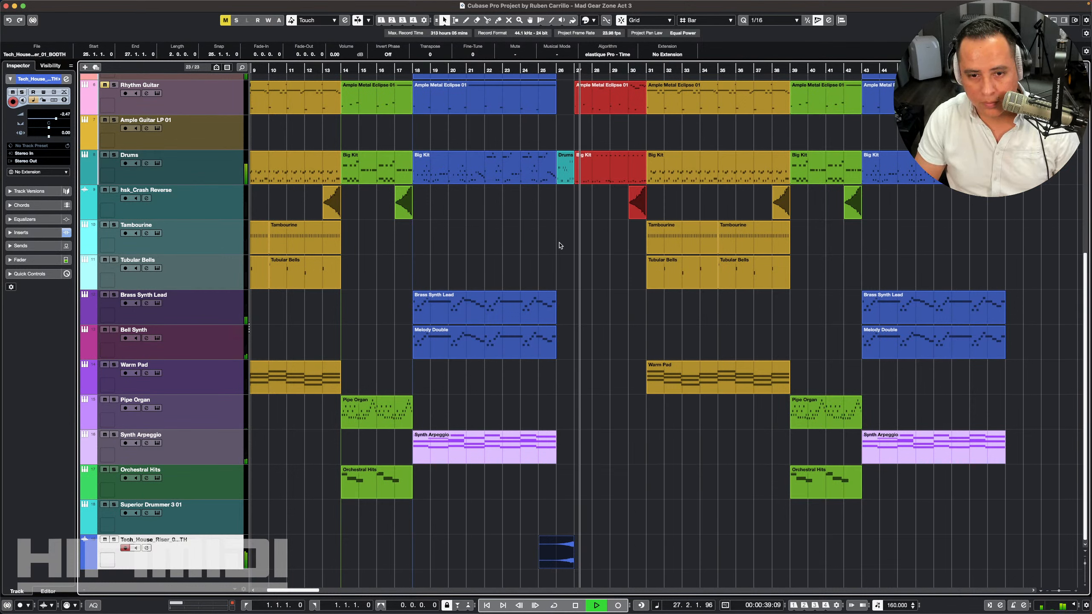
key(space)
Step: Unmute the Rhythm Guitar track and restart playback from bar 2
key(g)
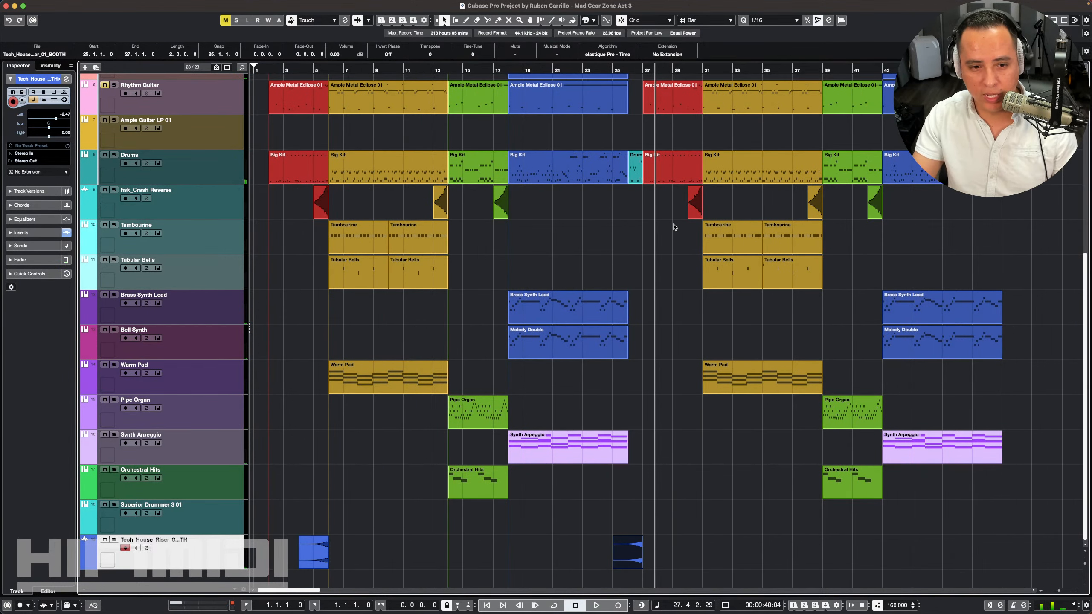
double_click(267, 71)
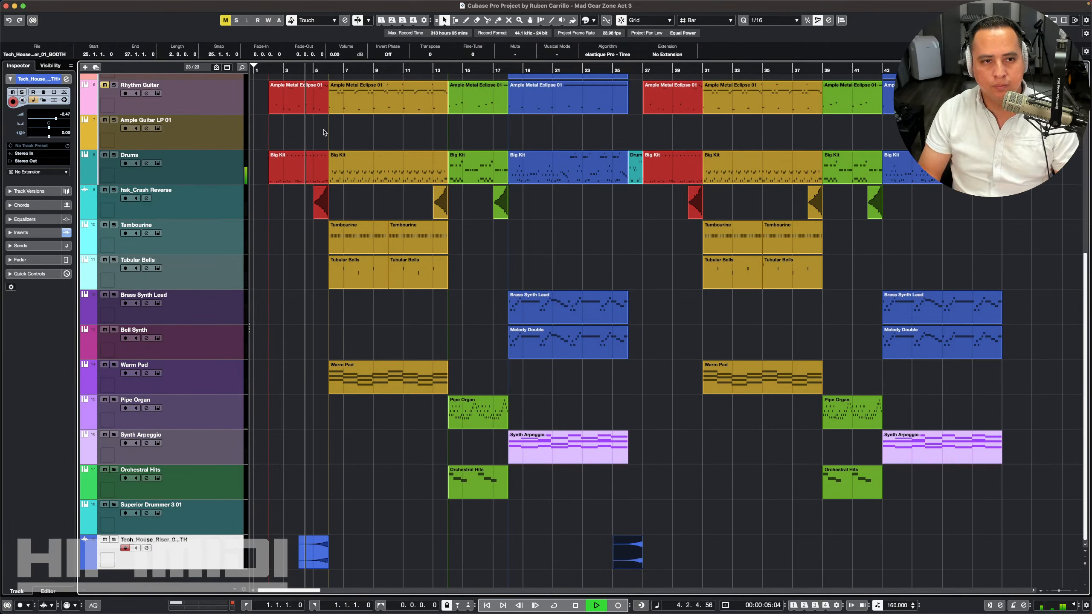
key(space)
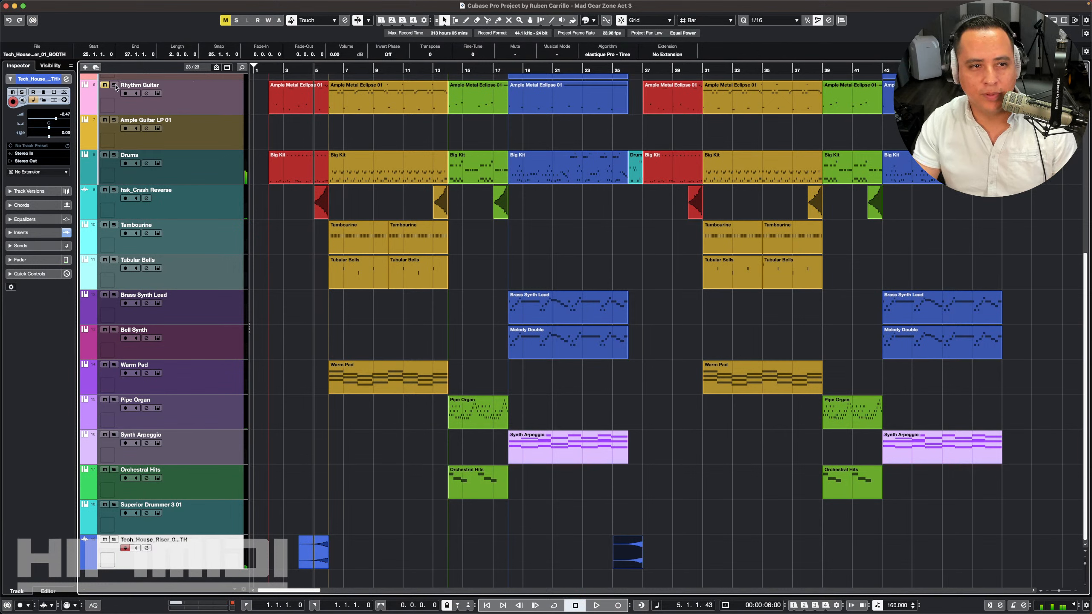
key(KP_0)
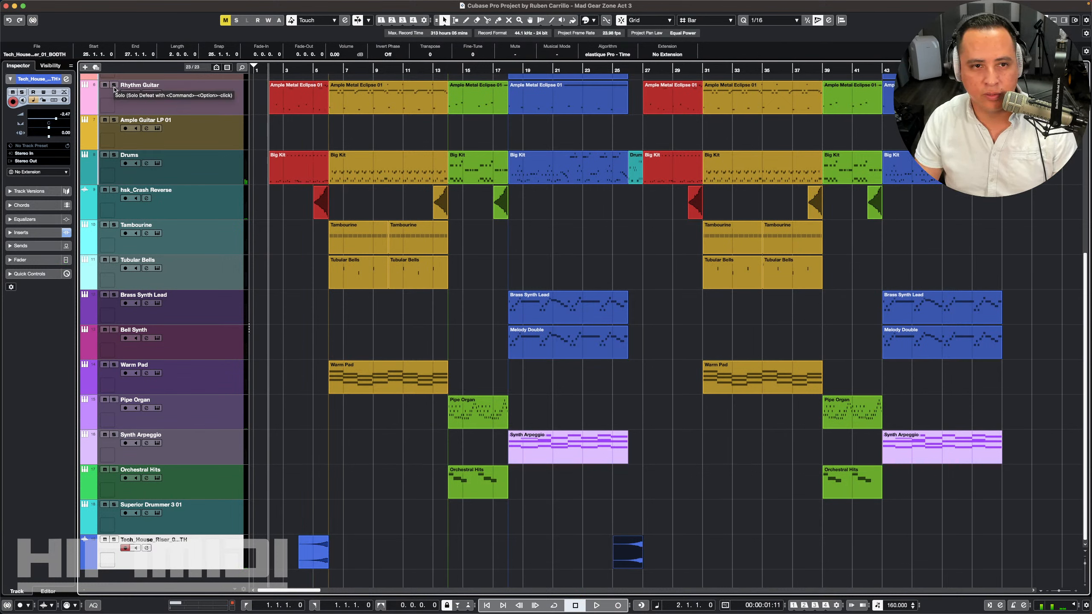
key(space)
key(space)
key(space)
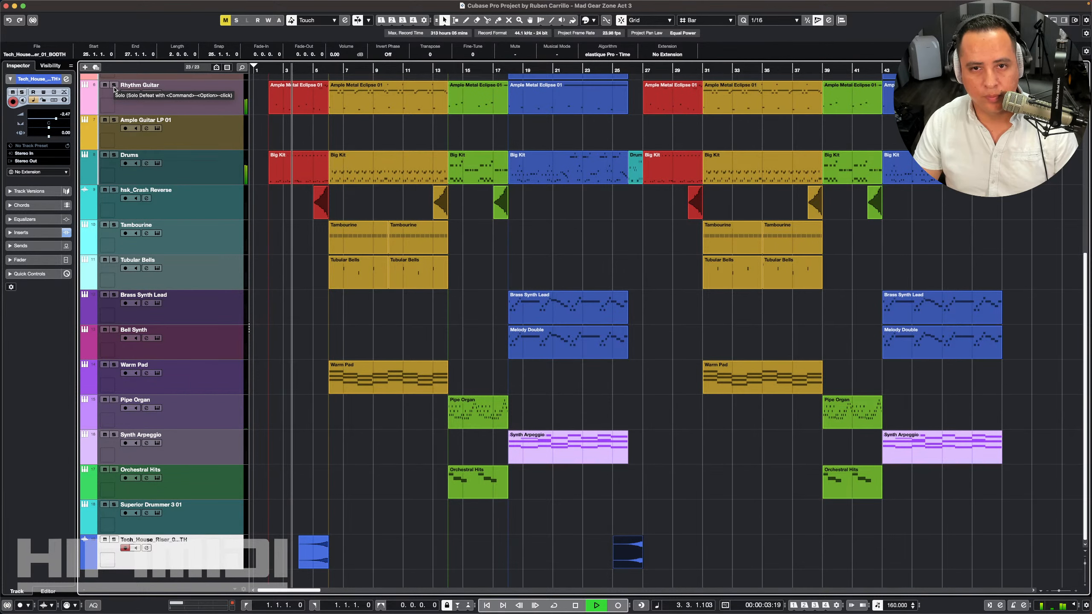
Step: Shrink the track heights to fit the whole arrangement and listen through the repeated Theme 1 up to bar 29
scroll(642, 306, up, 5)
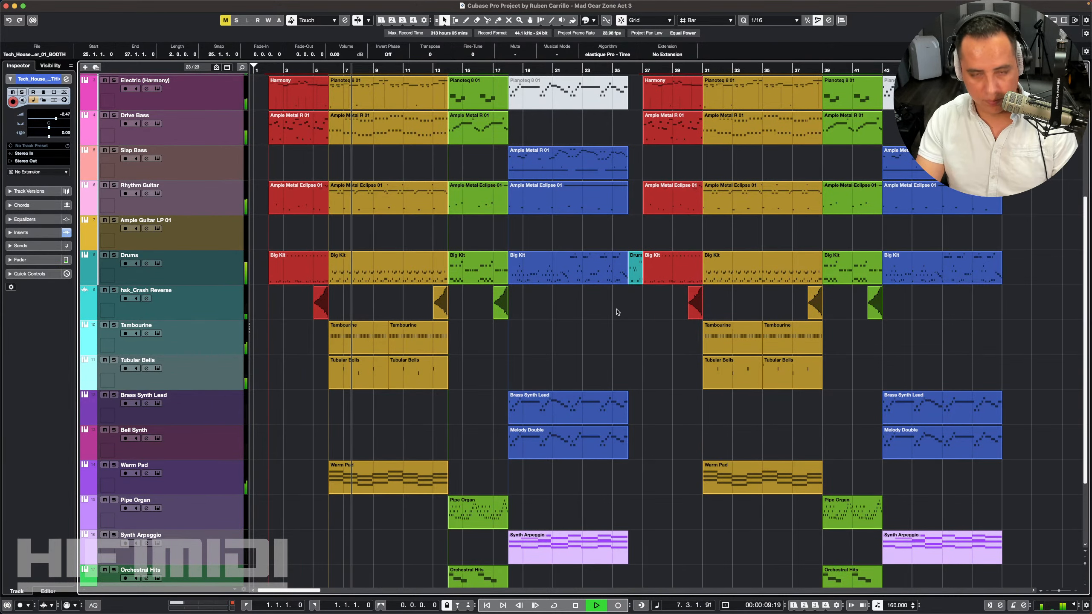
key(shift+g)
key(shift+g)
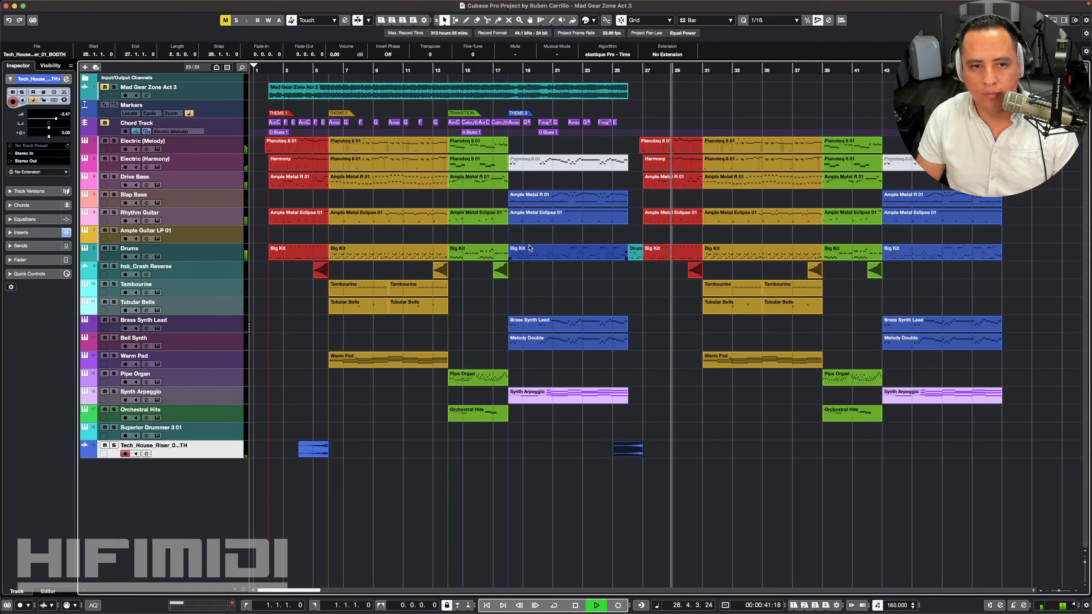
key(space)
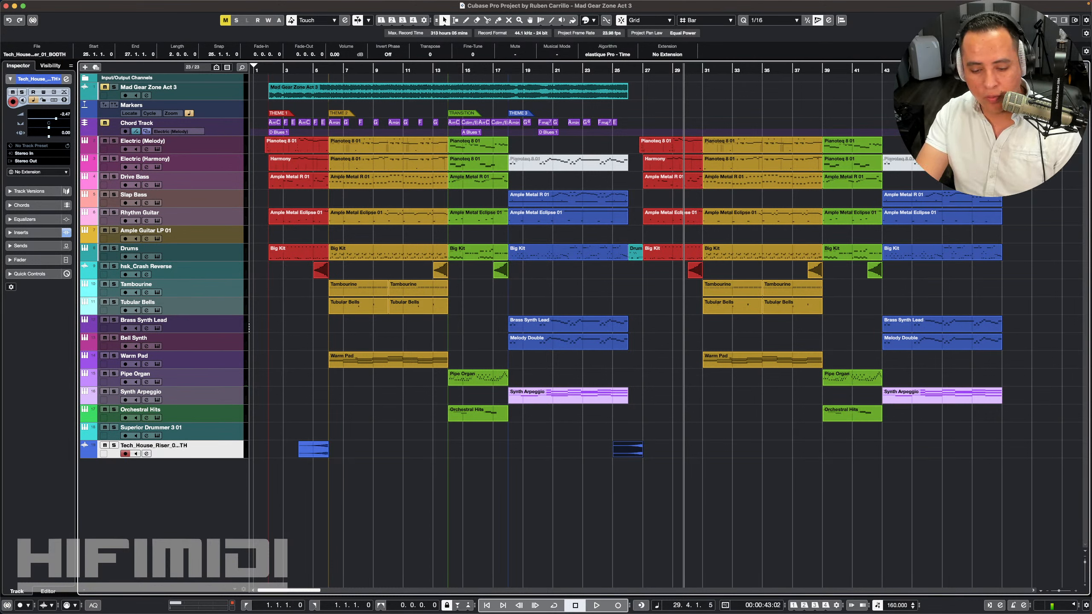
Step: Deselect the riser event and play back from bar 16 through the transition into Theme 3
click(453, 340)
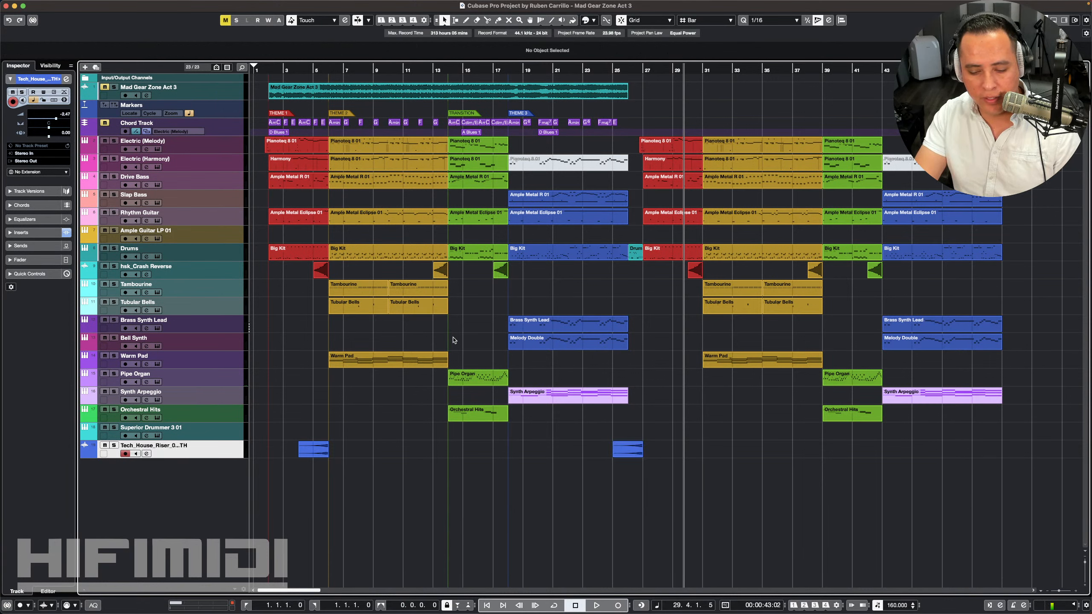
click(269, 68)
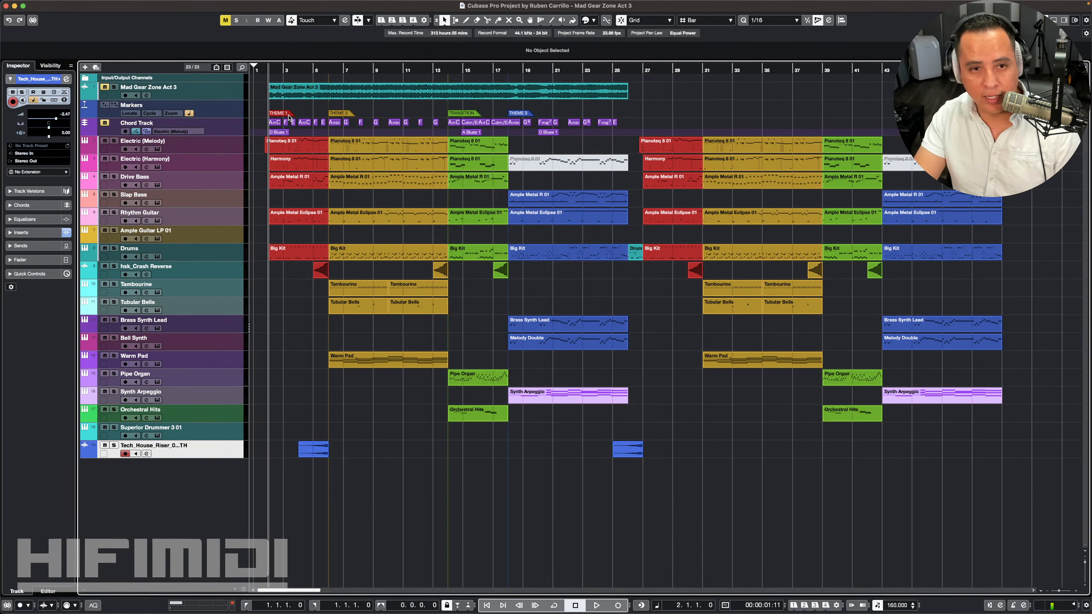
key(shift+h)
key(shift+g)
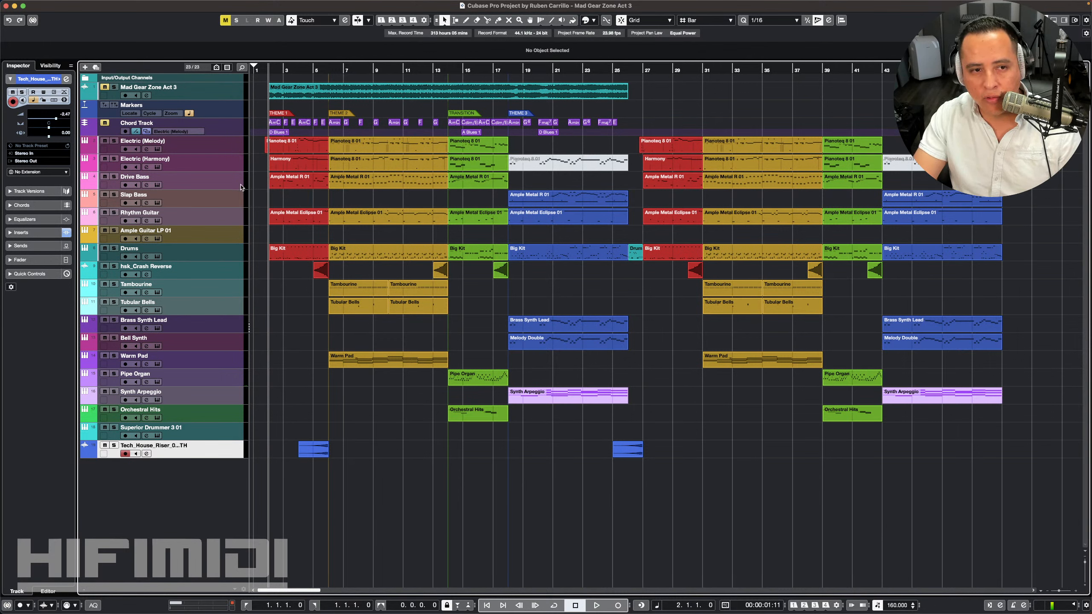
click(488, 70)
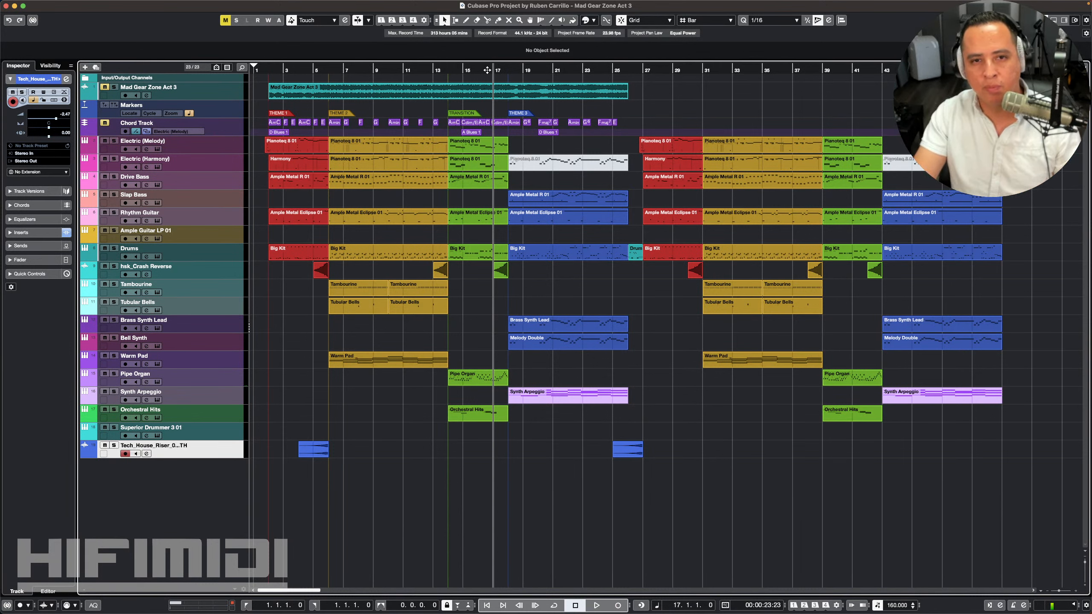
click(480, 71)
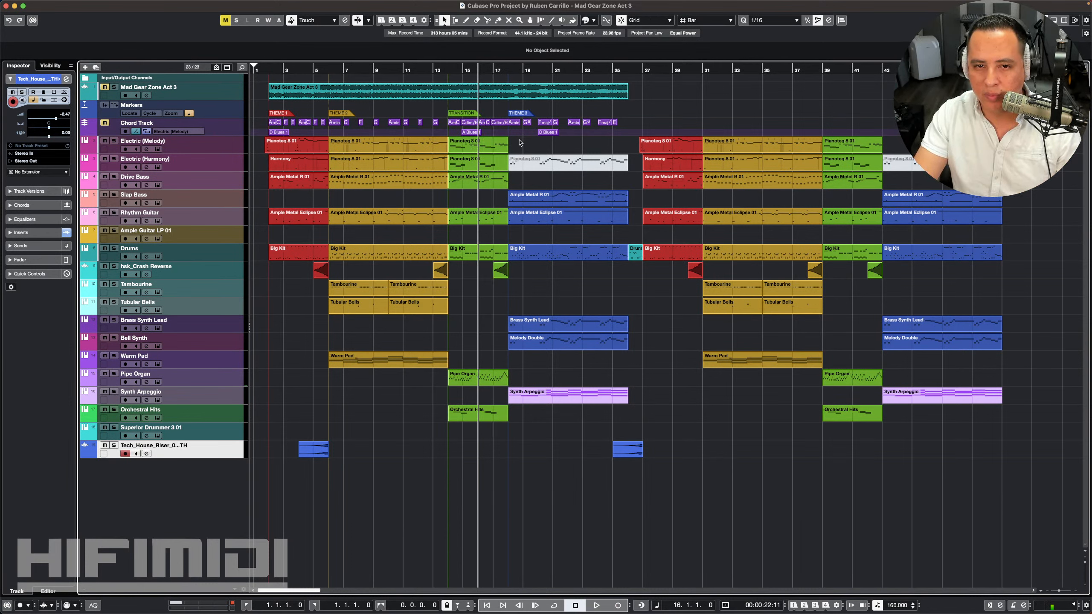
key(space)
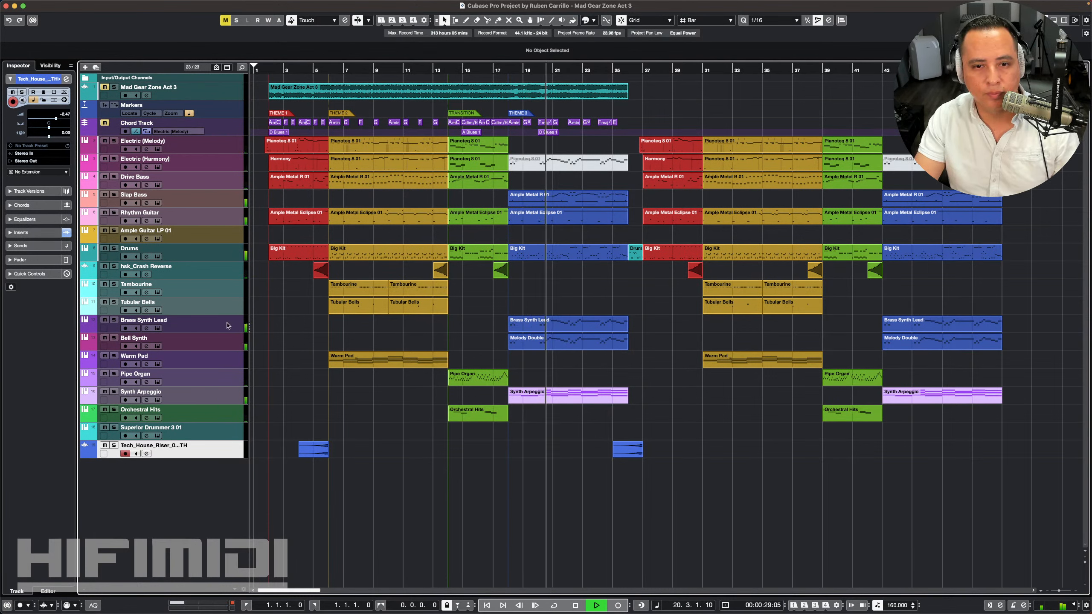
key(space)
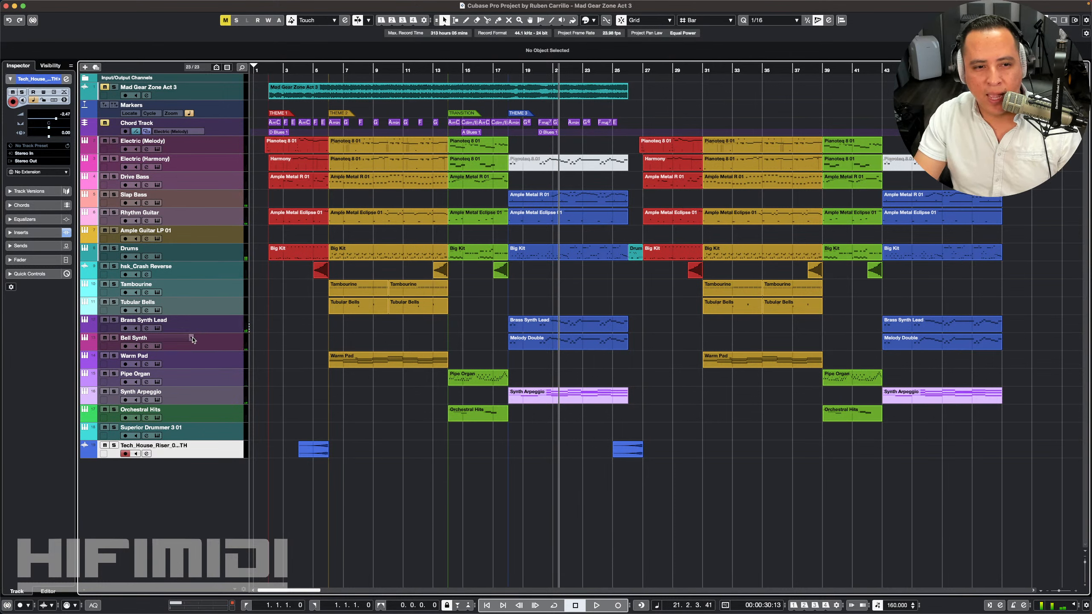
Step: Pan the Brass Synth Lead slightly left and the Bell Synth slightly right, and listen to them in Theme 3
click(223, 325)
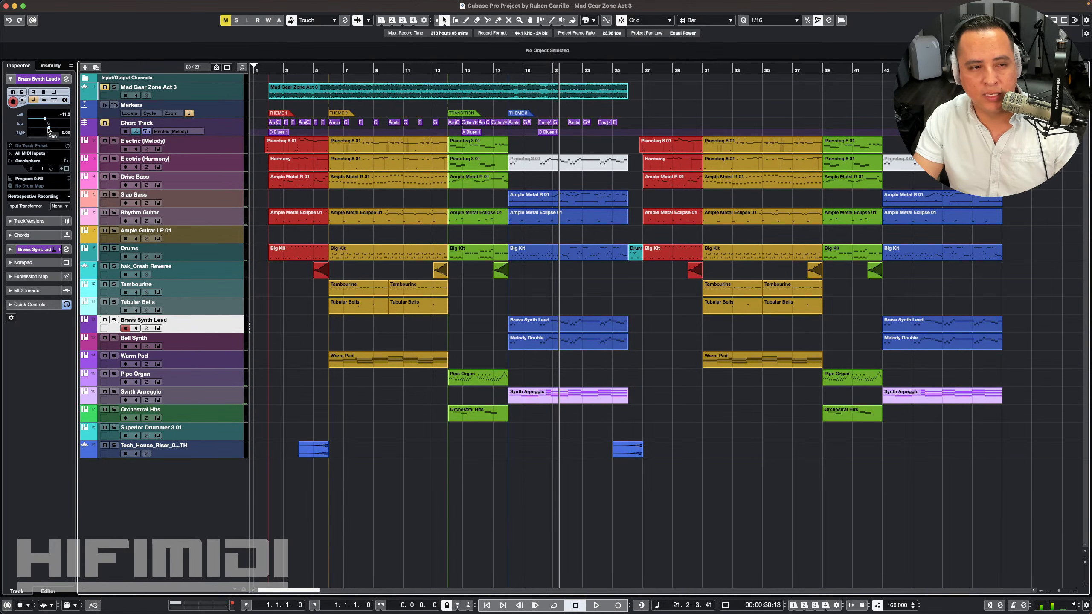
drag(49, 131, 45, 130)
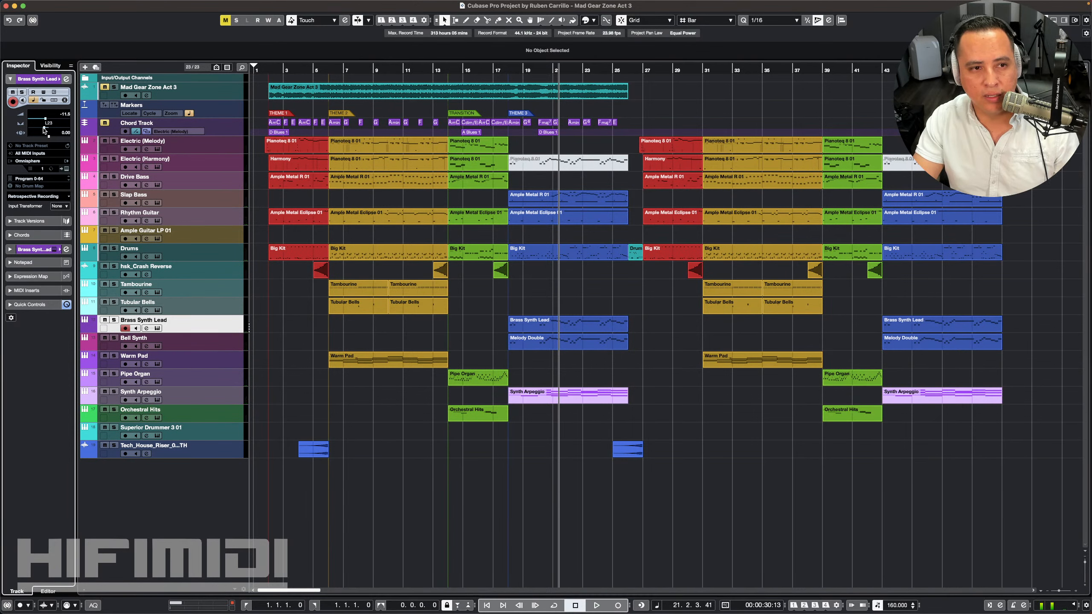
click(210, 344)
drag(49, 132, 54, 130)
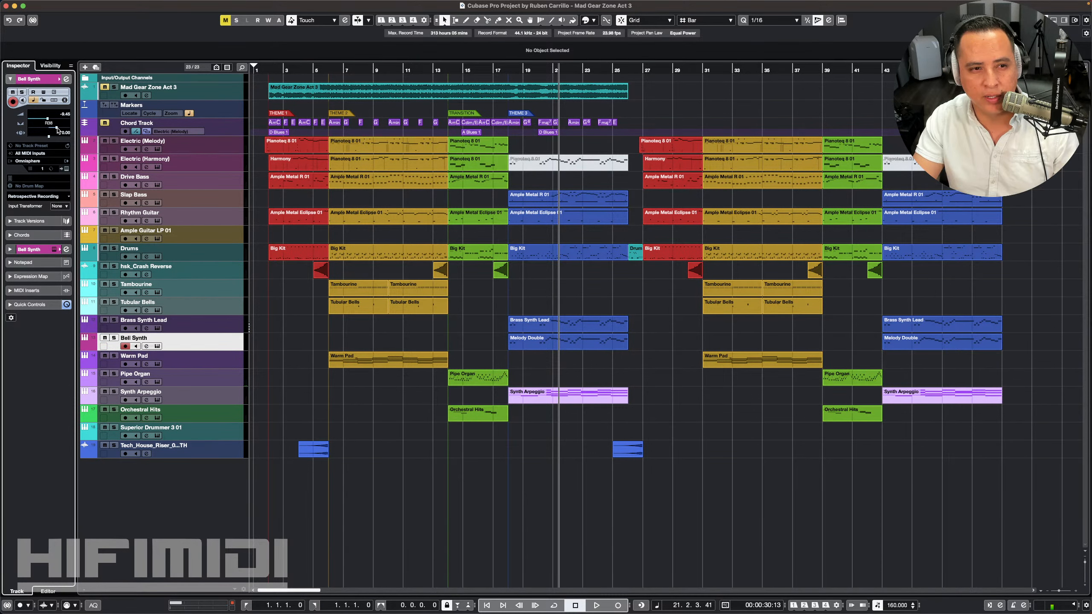
key(space)
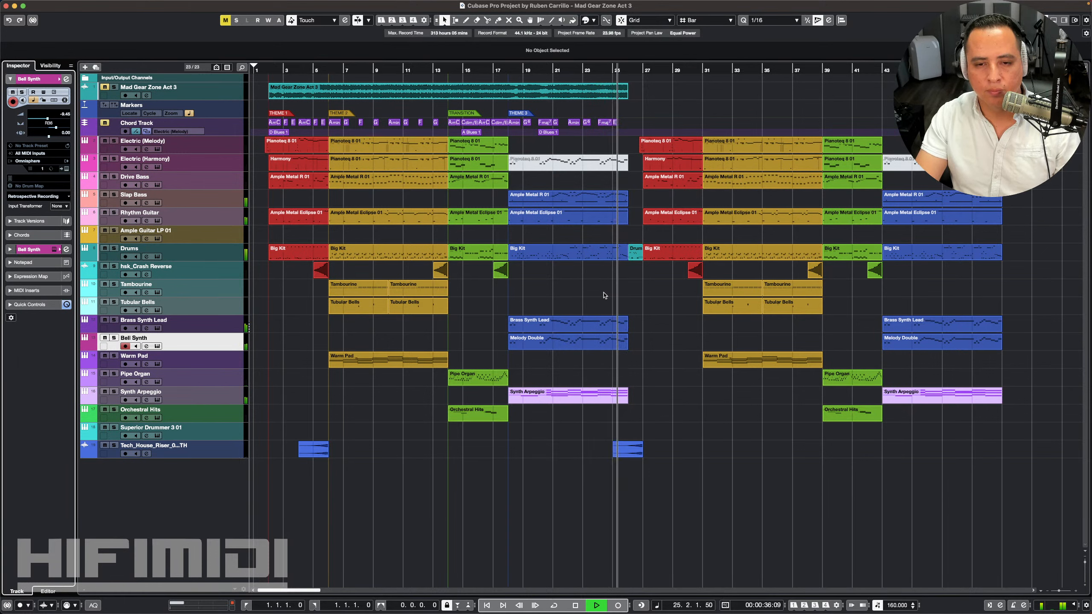
key(space)
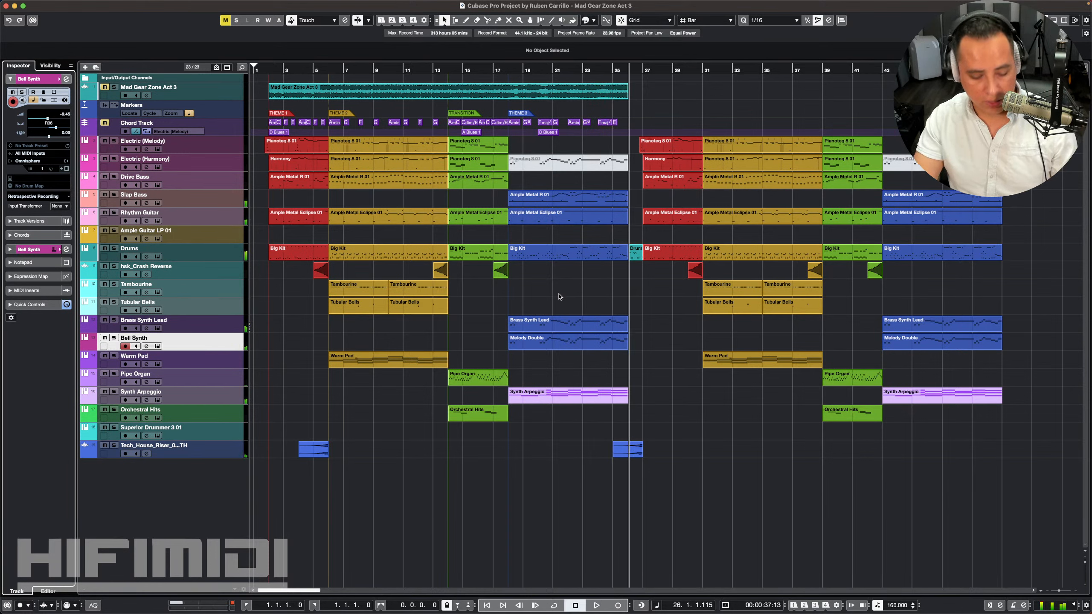
Step: Record a Warm Pad part over Theme 3, starting at bar 18
click(221, 360)
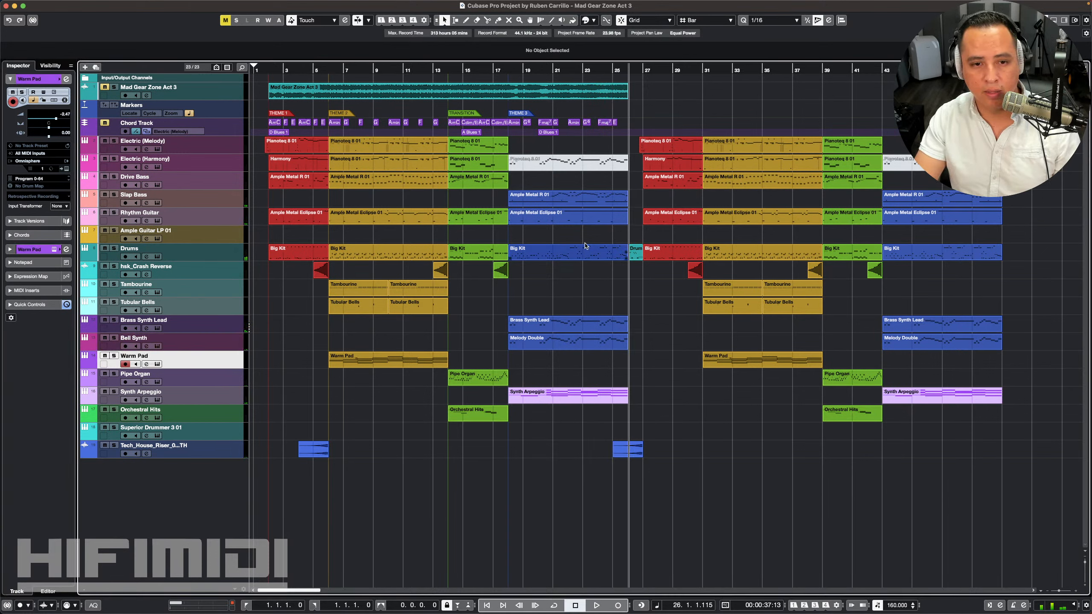
click(487, 73)
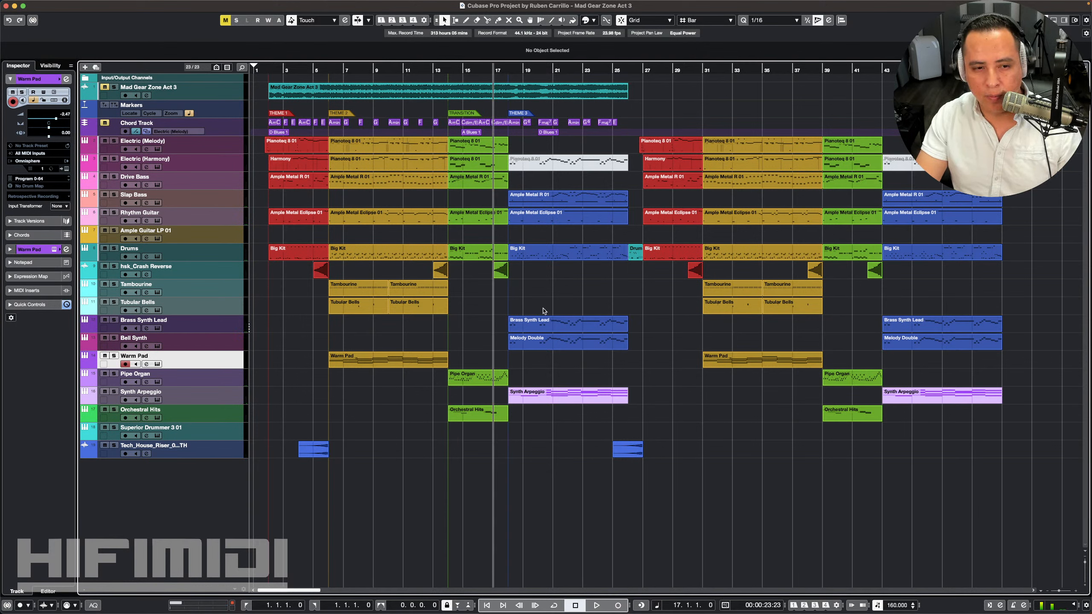
key(KP_Add)
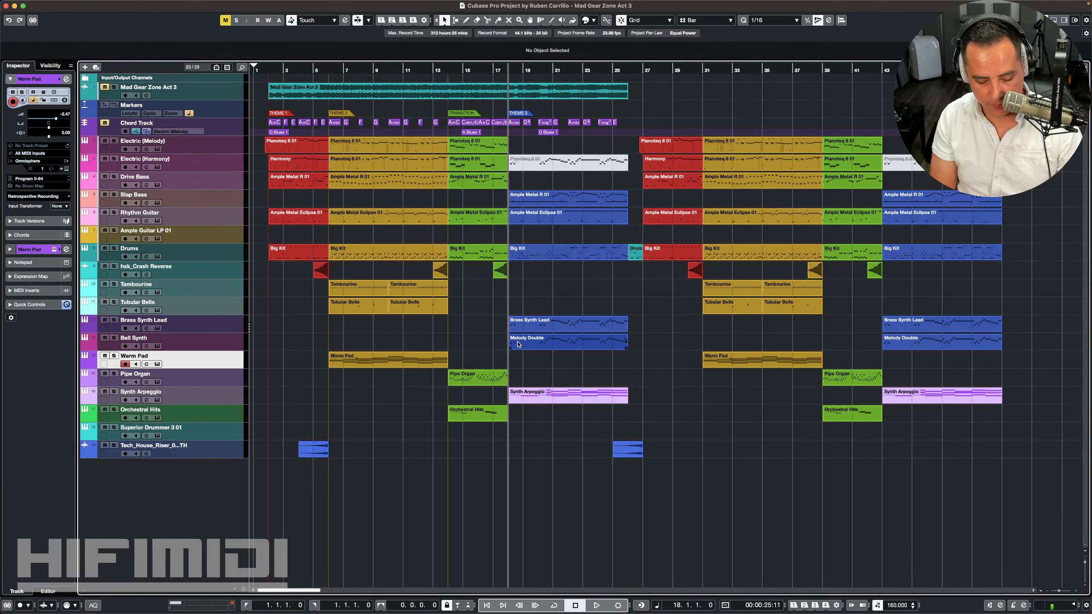
key(h)
key(h)
key(h)
key(KP_Multiply)
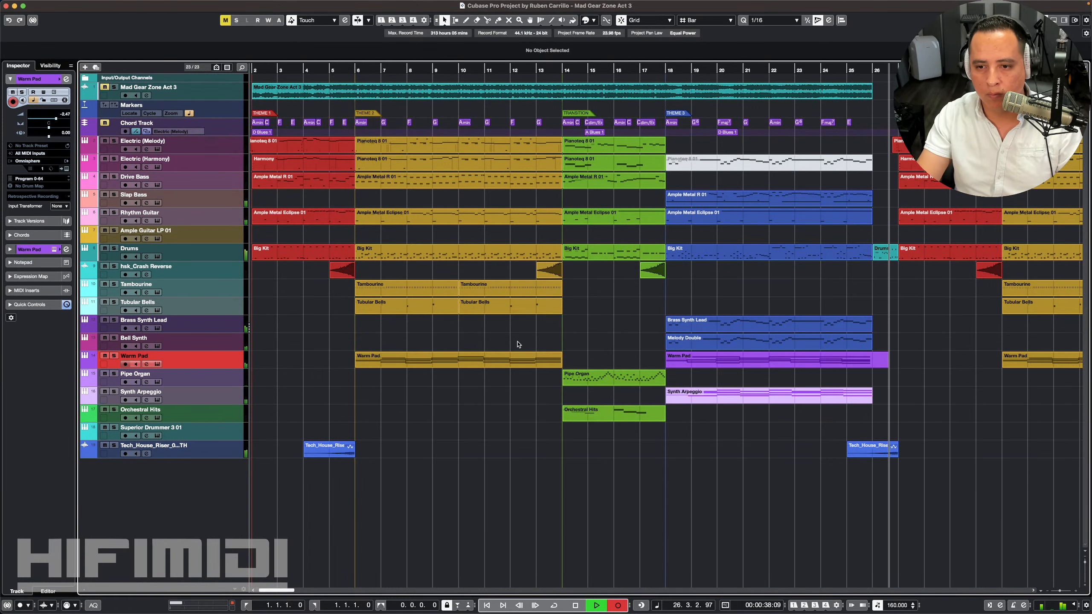
key(space)
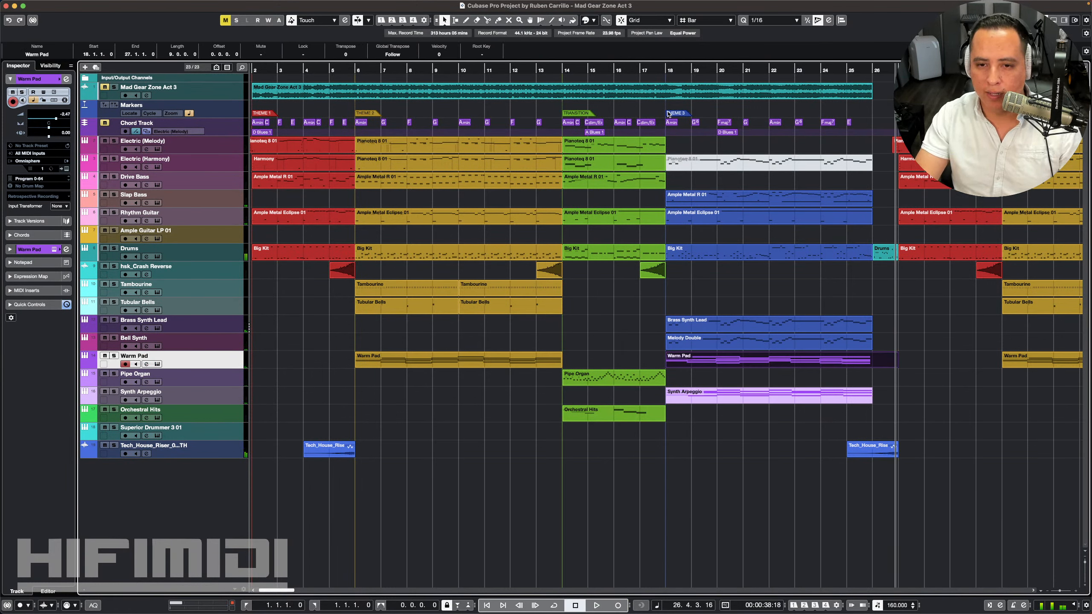
Step: Color the recorded Warm Pad part blue and trim its end back to bar 26
click(588, 24)
click(657, 46)
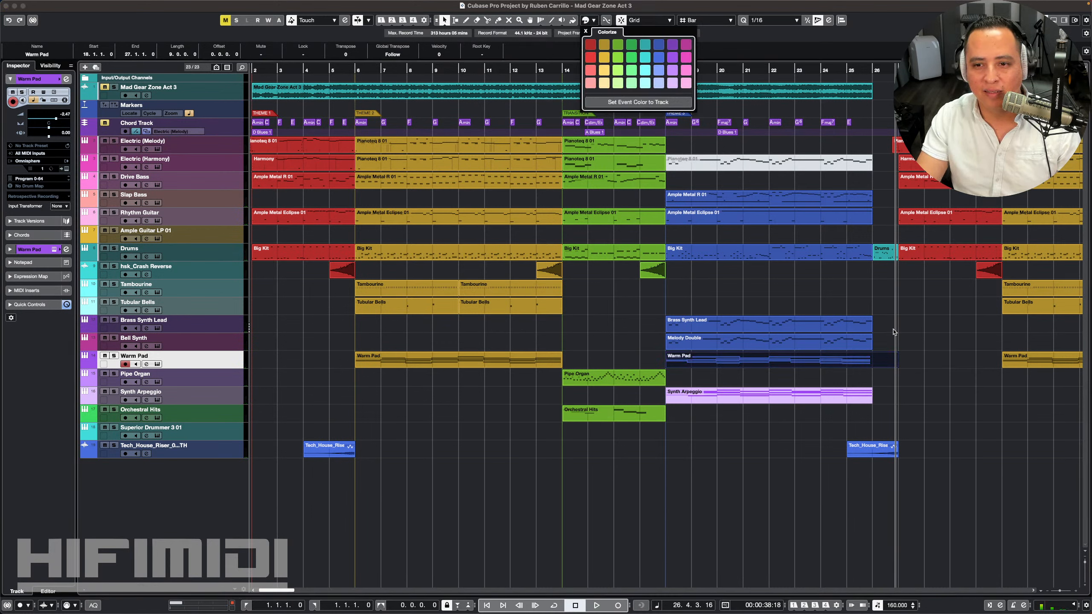
click(893, 331)
drag(897, 366, 873, 367)
click(889, 364)
Step: Play back from bar 18 through Theme 3 with the Warm Pad into the repeated Theme 1
click(665, 71)
key(space)
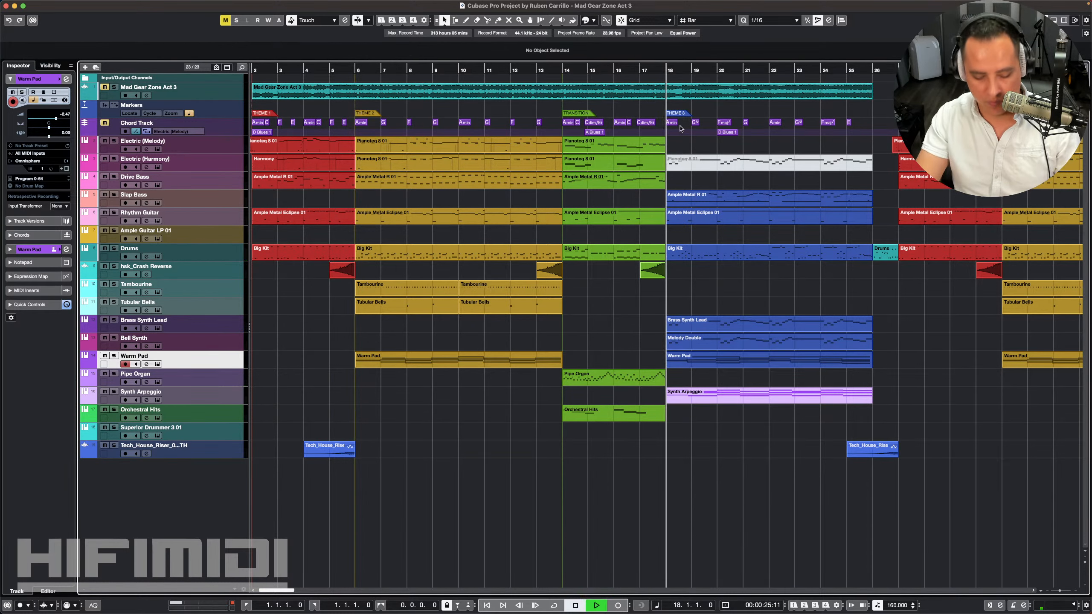
key(g)
key(g)
key(g)
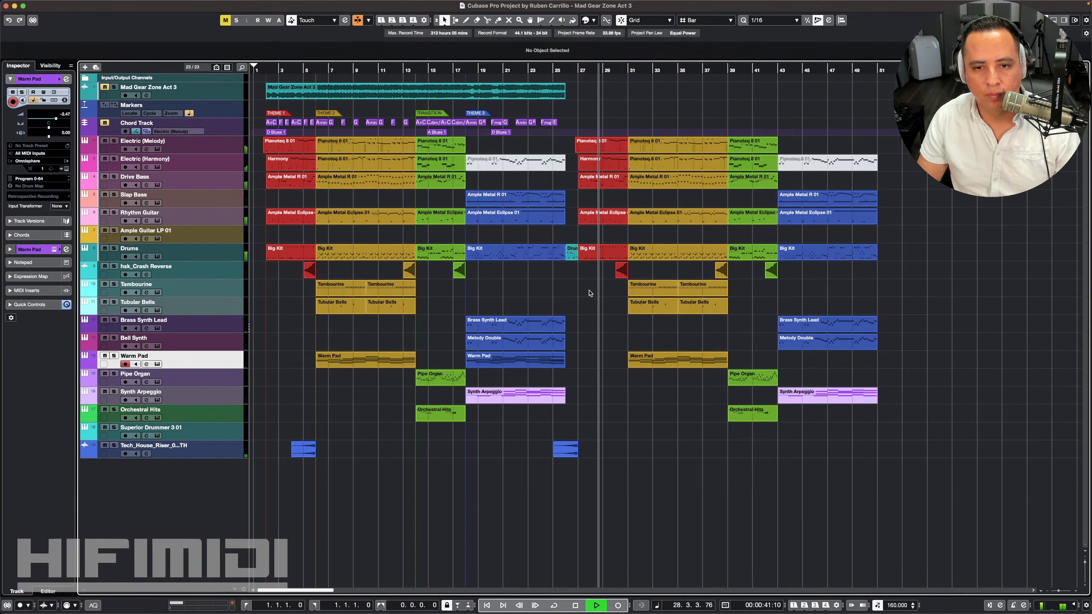
key(space)
Step: Draw an empty part on the Orchestral Hits track from bar 27 to bar 31
key(h)
key(h)
key(h)
key(h)
key(h)
key(h)
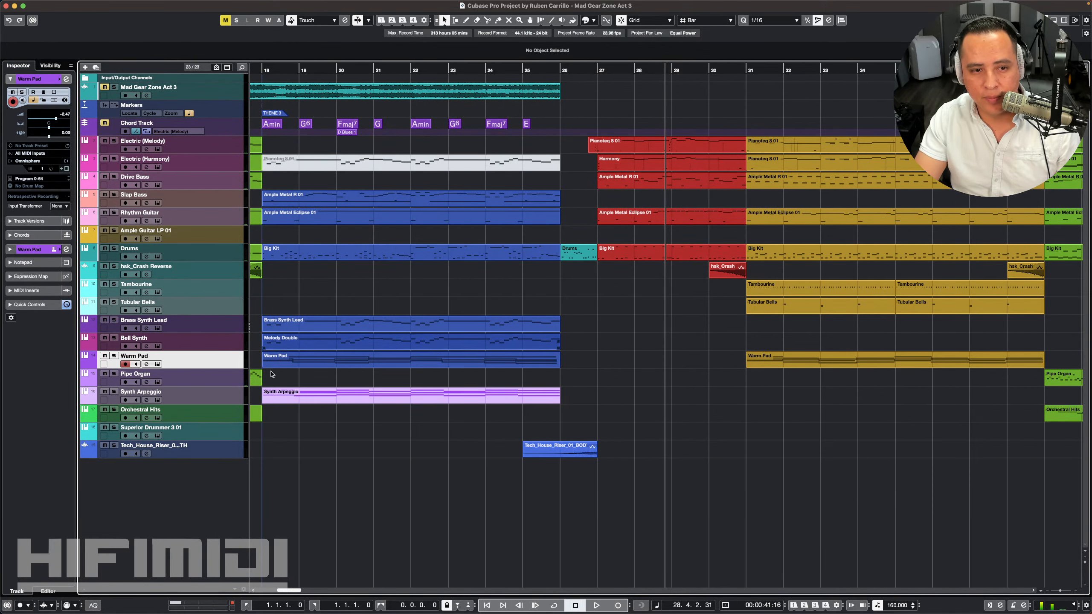
drag(601, 418, 730, 413)
Step: Enter an A3 note at bar 27 in the new Orchestral Hits part, sustained for the full four bars
double_click(676, 417)
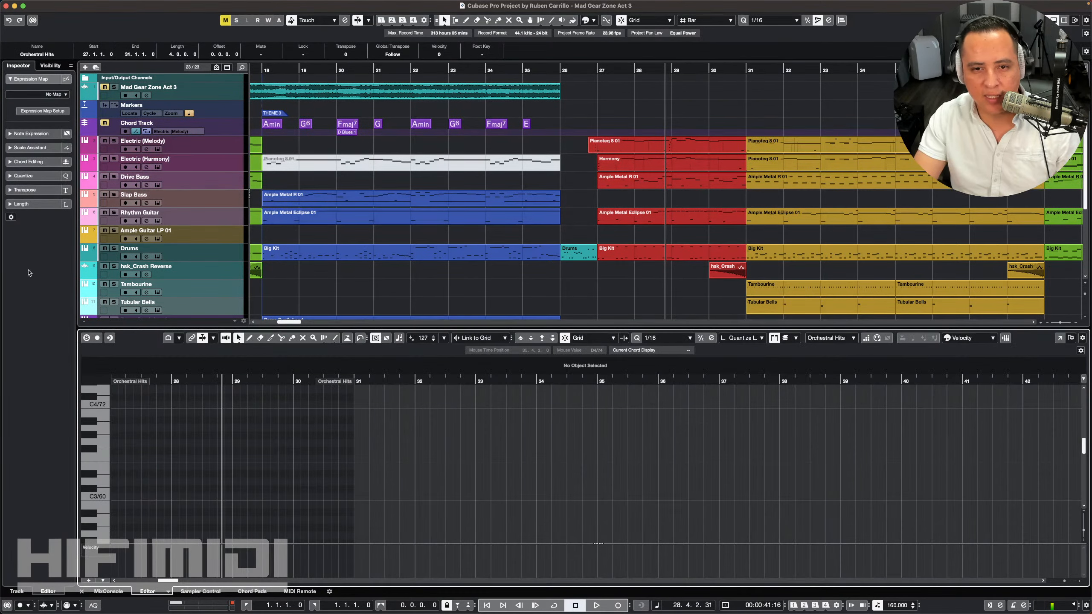
scroll(327, 382, left, 5)
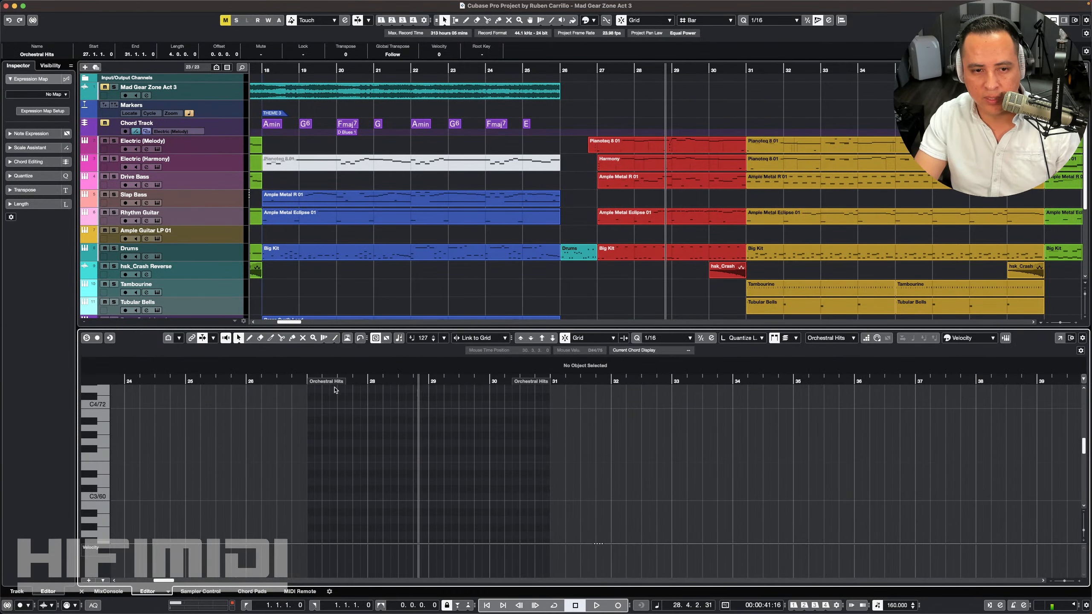
click(314, 427)
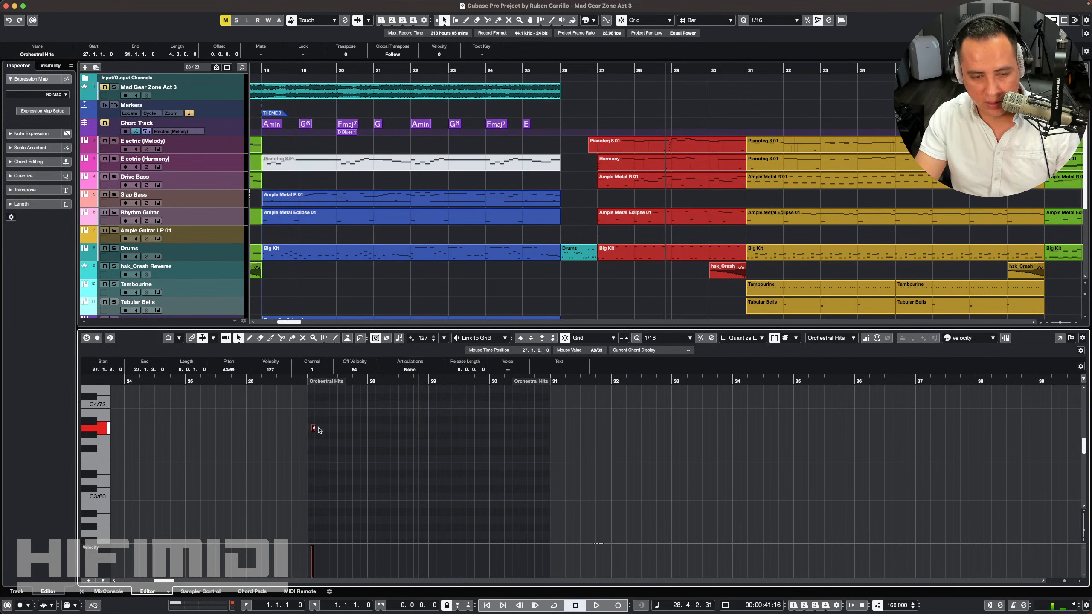
click(318, 430)
click(314, 429)
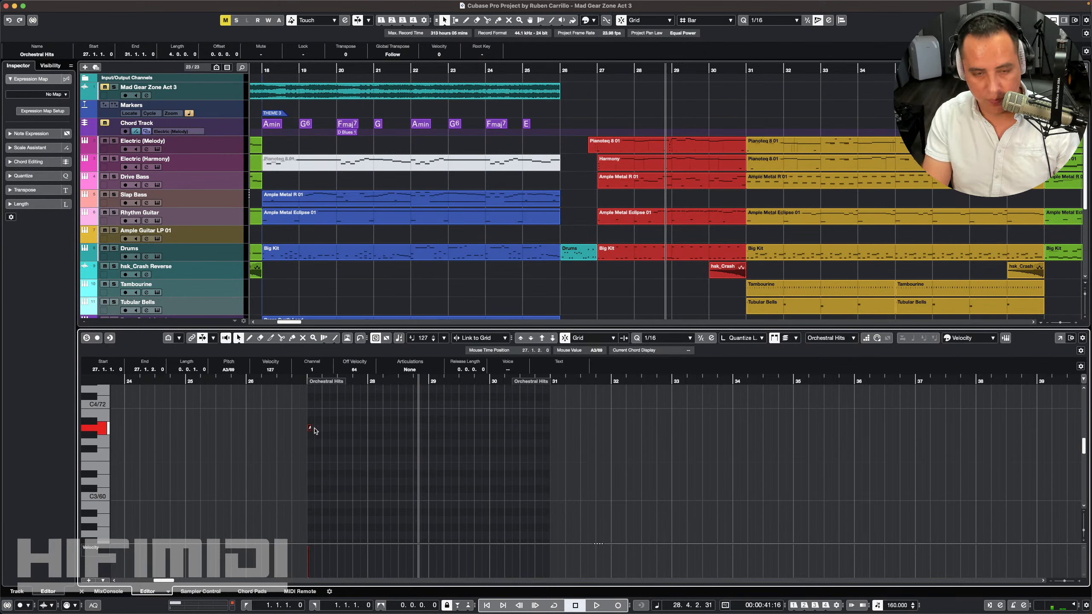
Step: Close the note editor and play back from around bar 25 into the new orchestral hit at bar 27
click(520, 72)
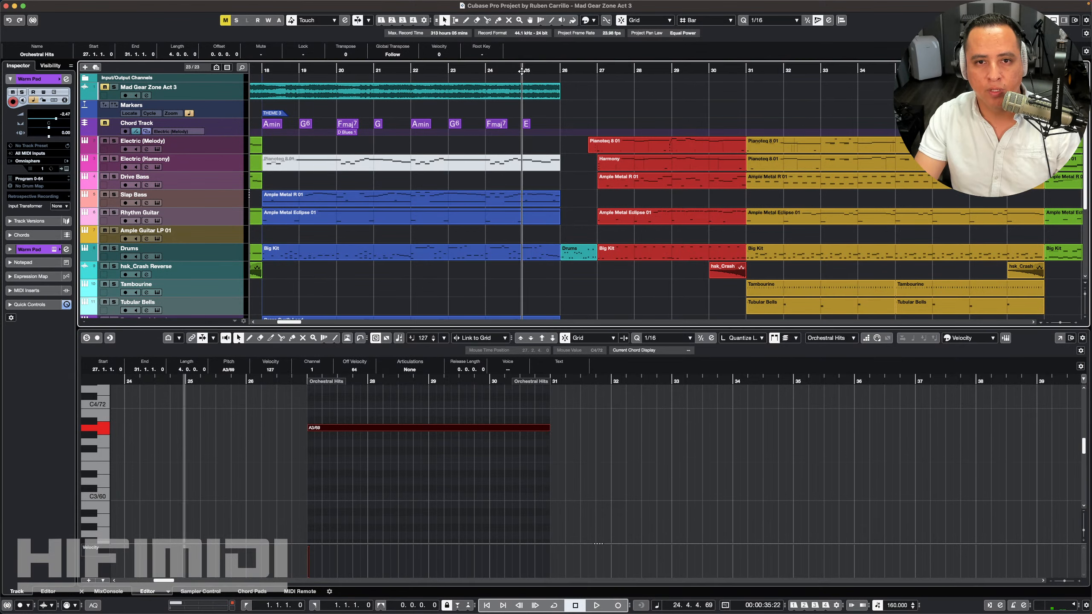
key(space)
key(Return)
click(637, 306)
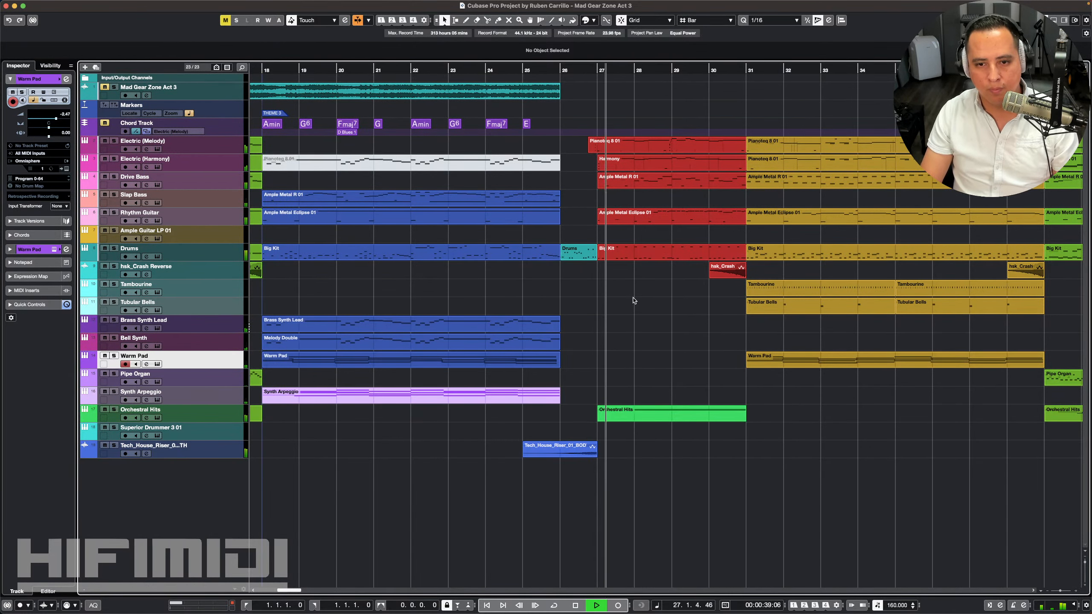
key(space)
Step: Color the Orchestral Hits part at bar 27 red to match the repeated Theme 1
click(623, 415)
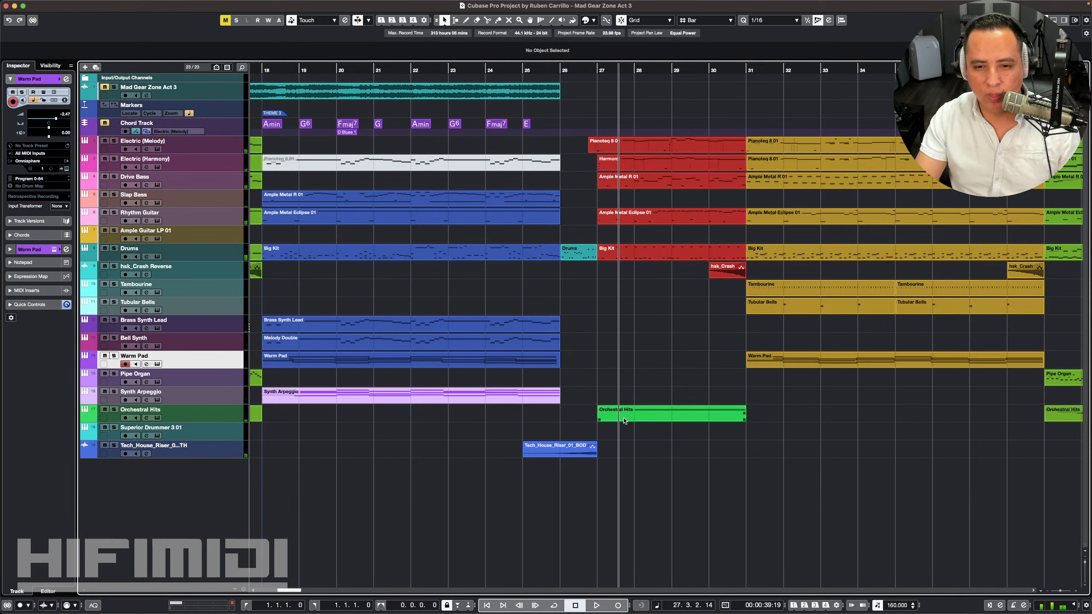
click(585, 20)
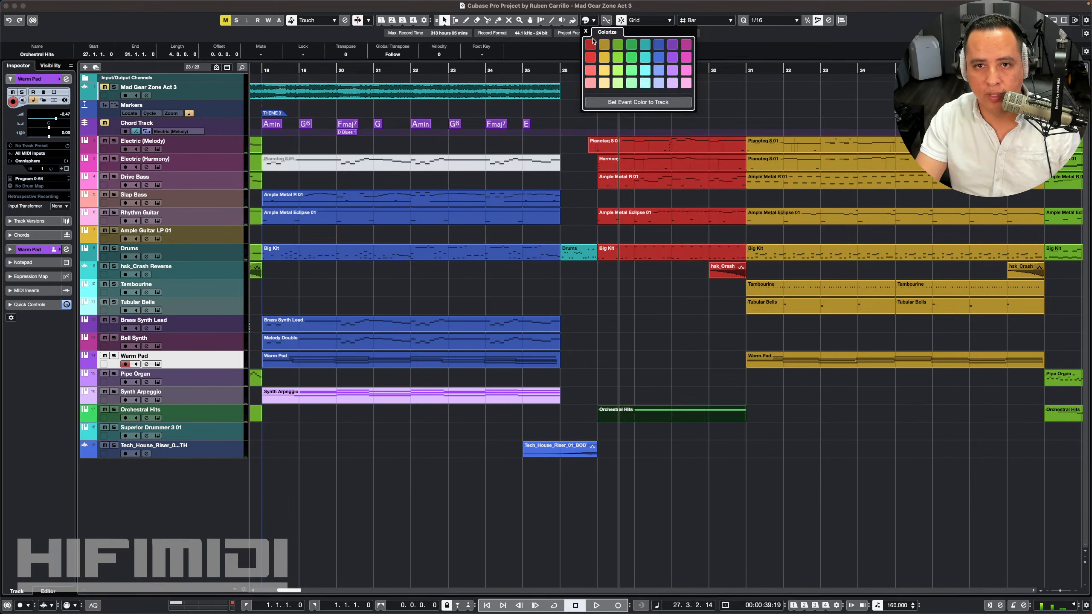
click(591, 45)
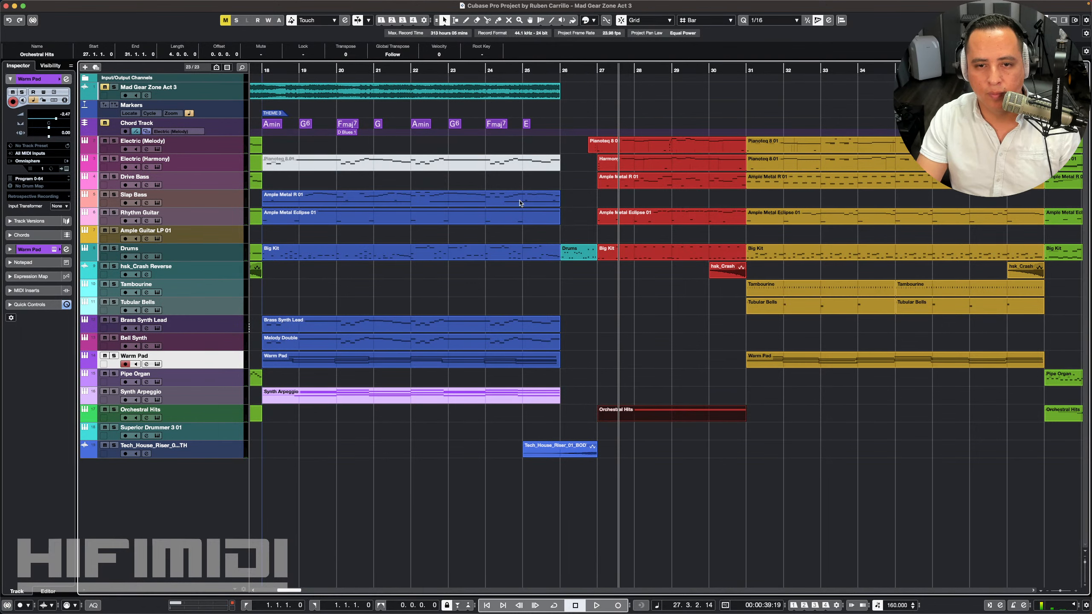
Step: Play back from around bar 25 through the drum fill and orchestral hit up to bar 30
click(520, 72)
key(space)
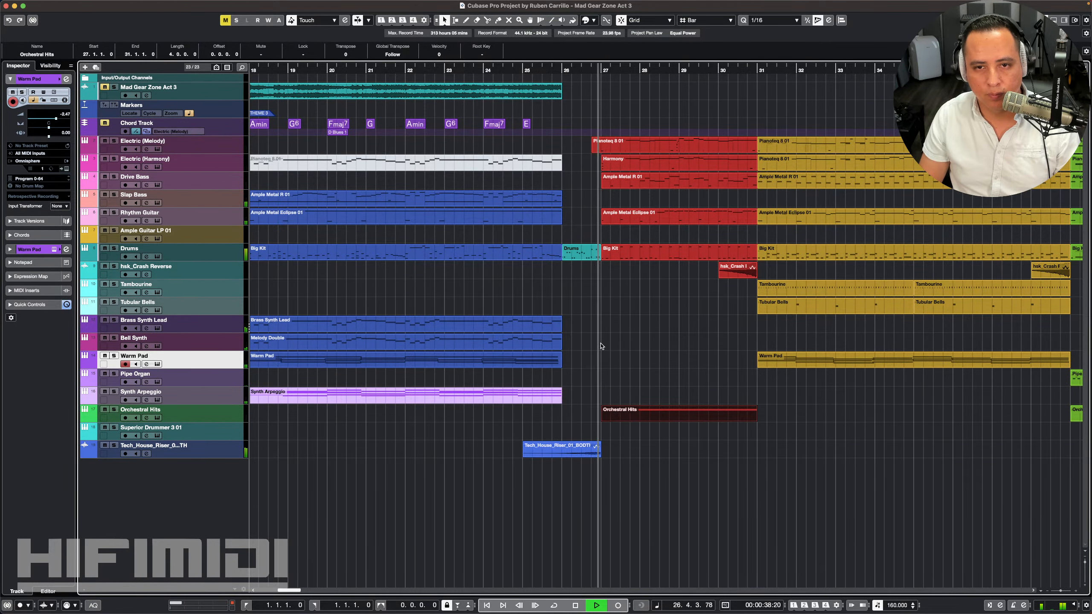
key(g)
key(g)
key(g)
key(g)
key(g)
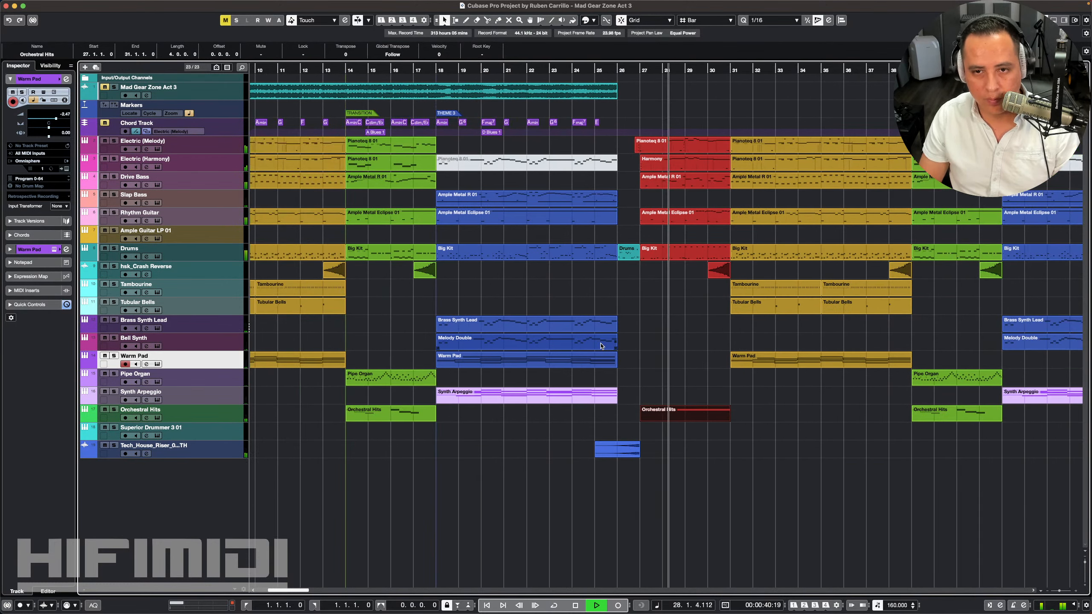
key(g)
key(g)
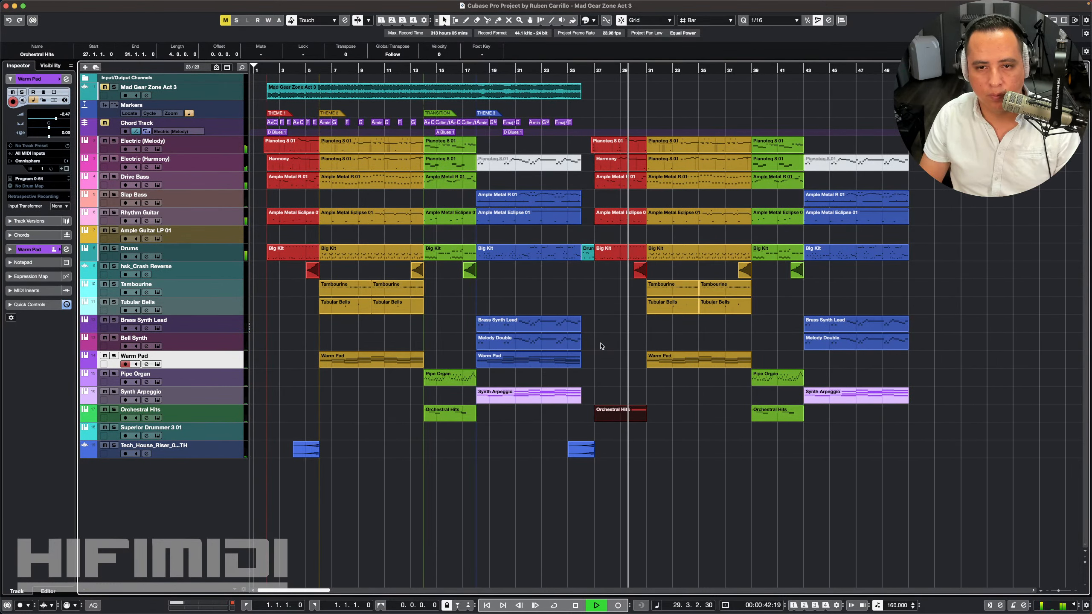
key(space)
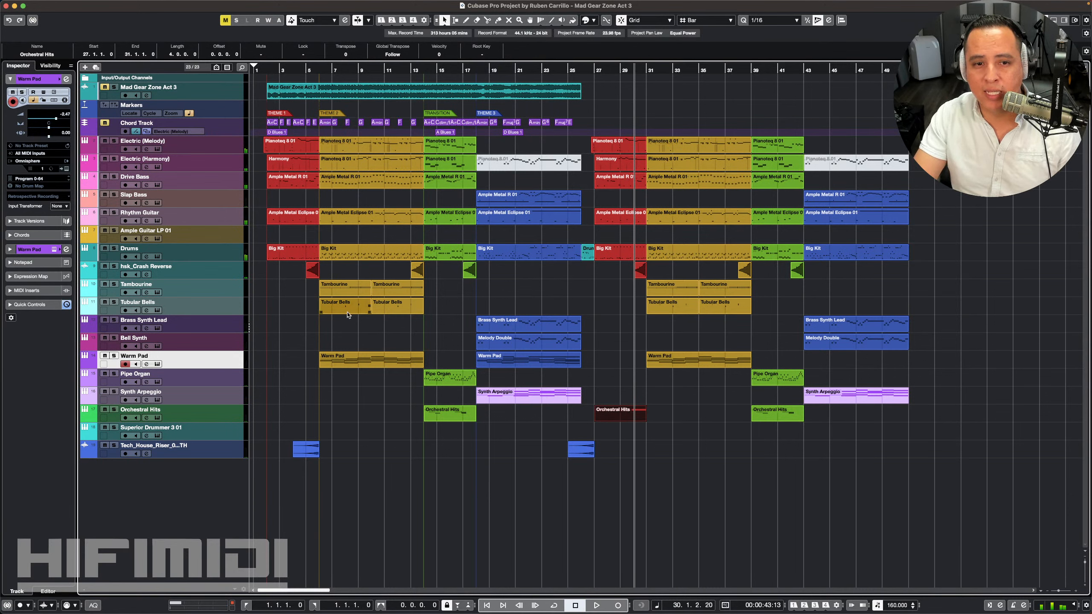
Step: Copy a Tambourine part to bar 27, color it red, and audition the lead-in through the repeated Theme 1
drag(343, 293, 615, 295)
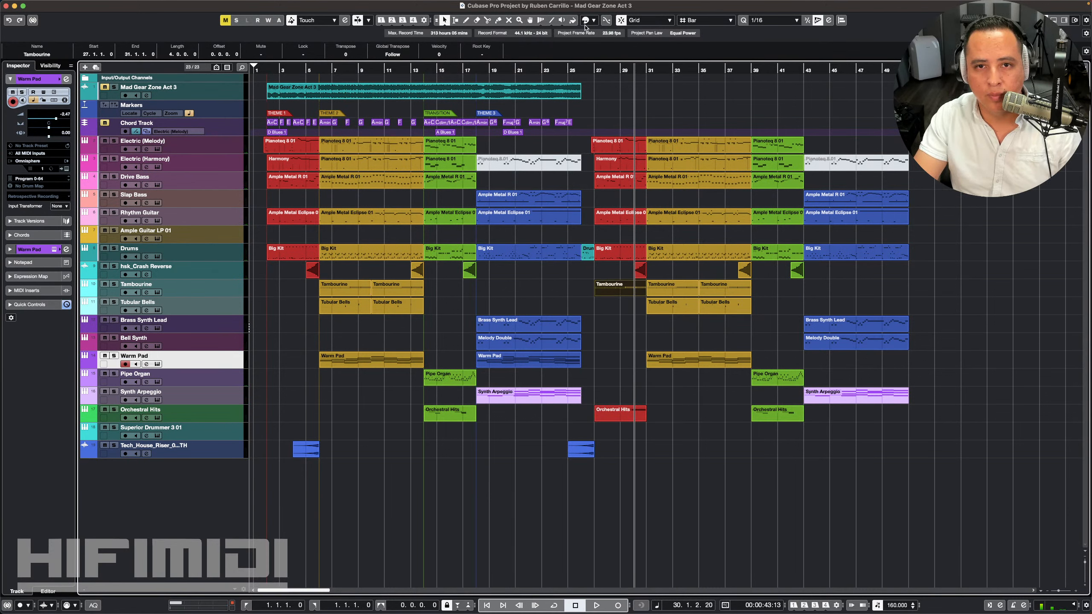
click(585, 23)
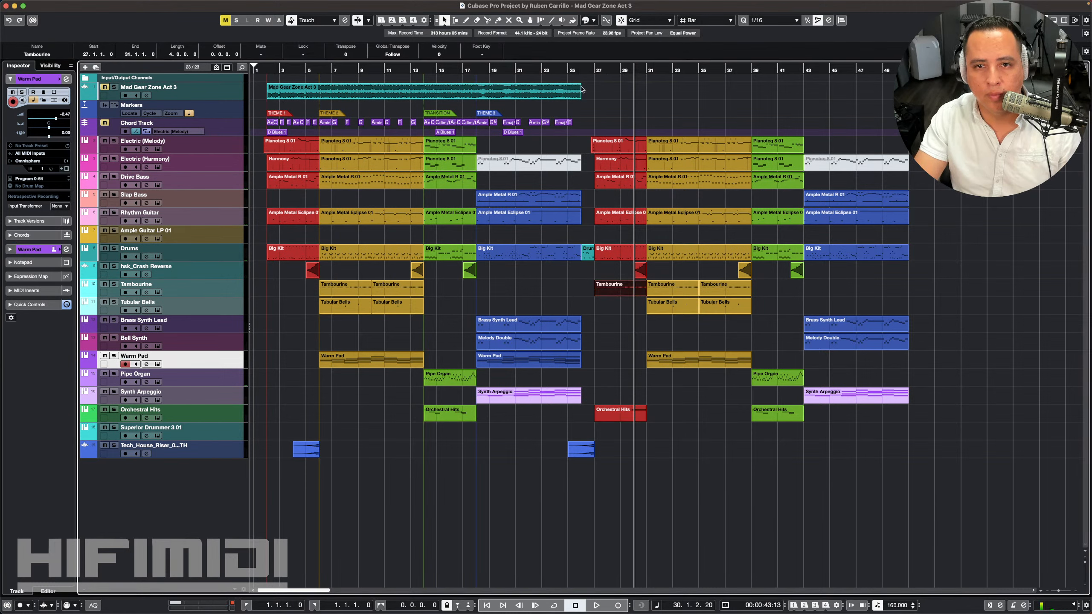
click(551, 70)
key(space)
click(591, 341)
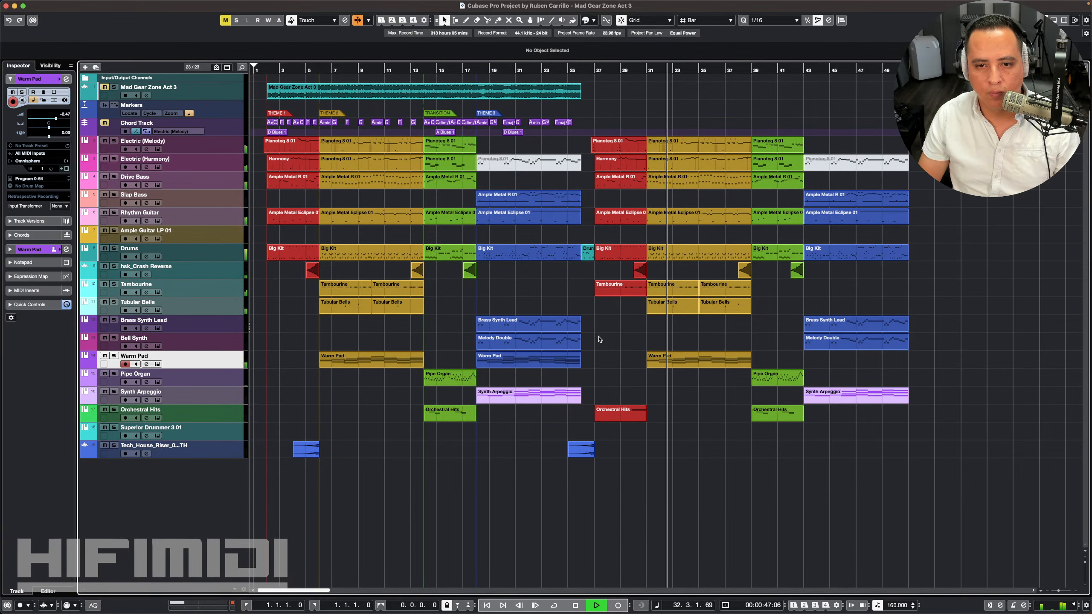
key(space)
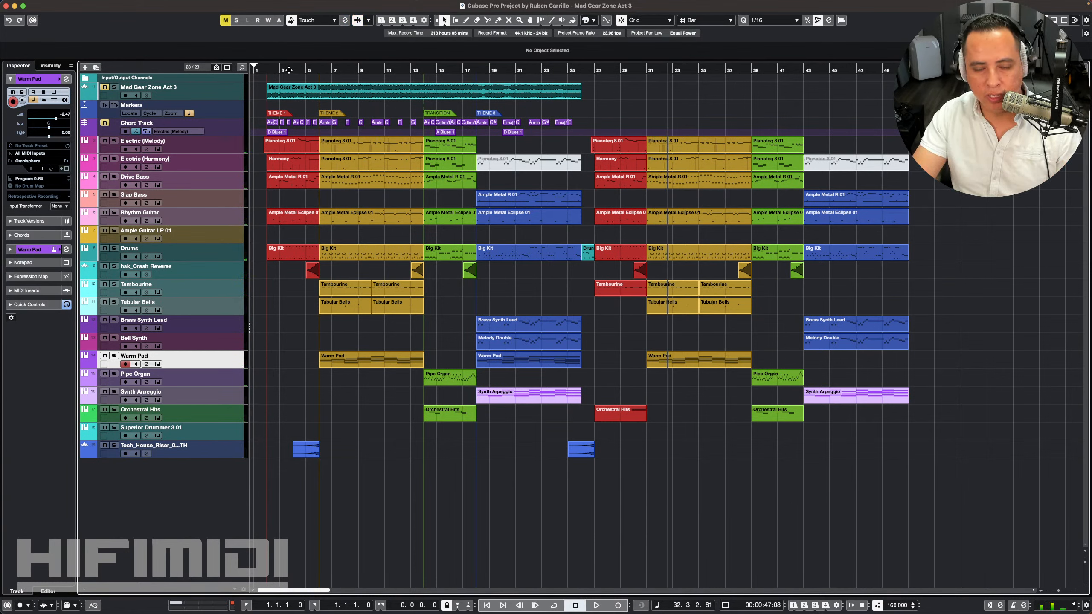
key(Home)
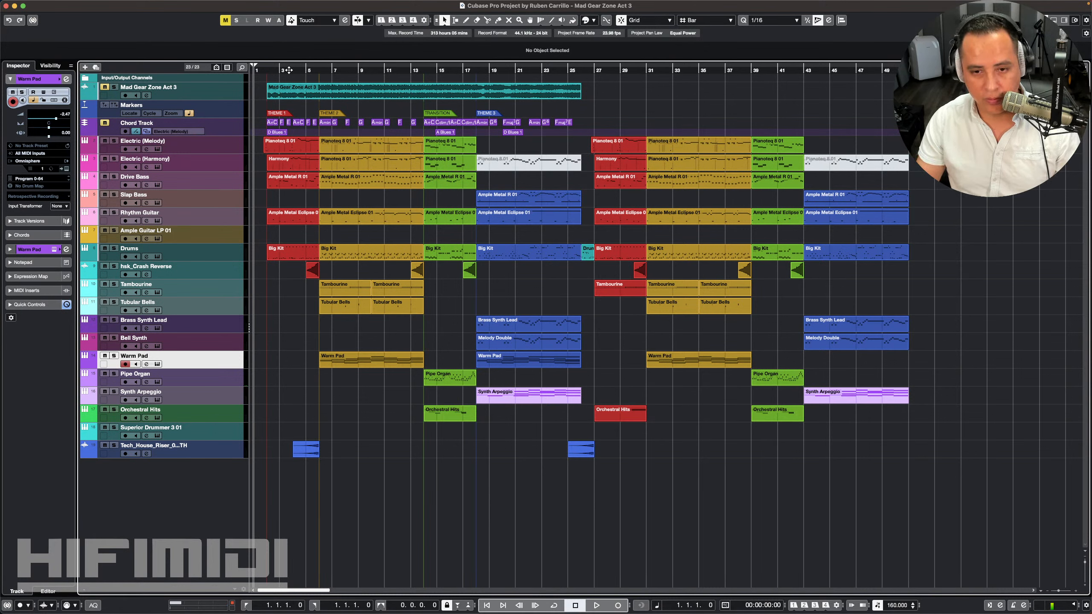
click(908, 71)
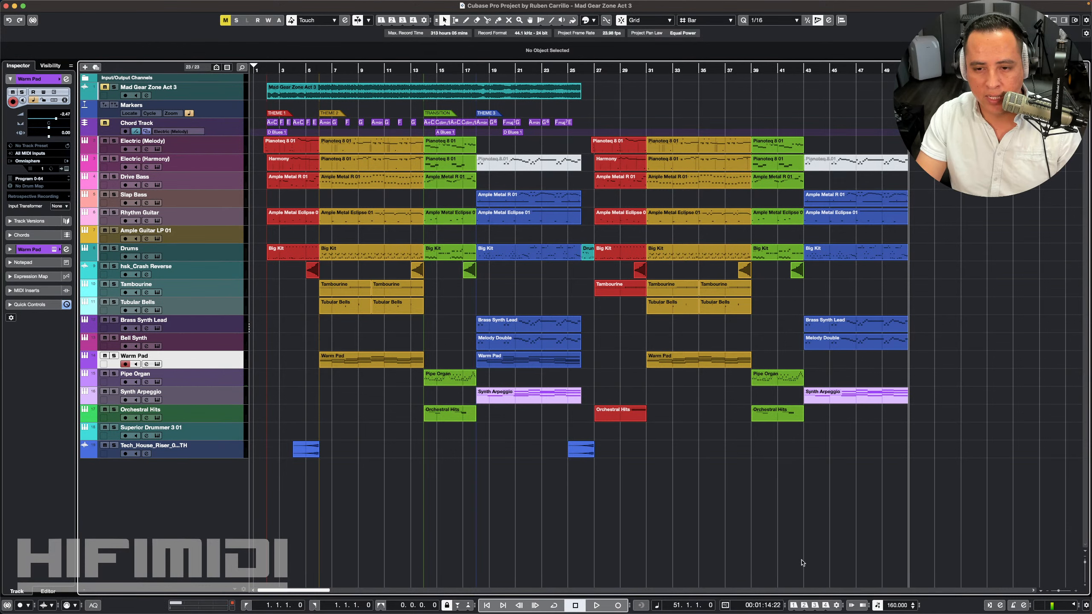
scroll(871, 216, right, 10)
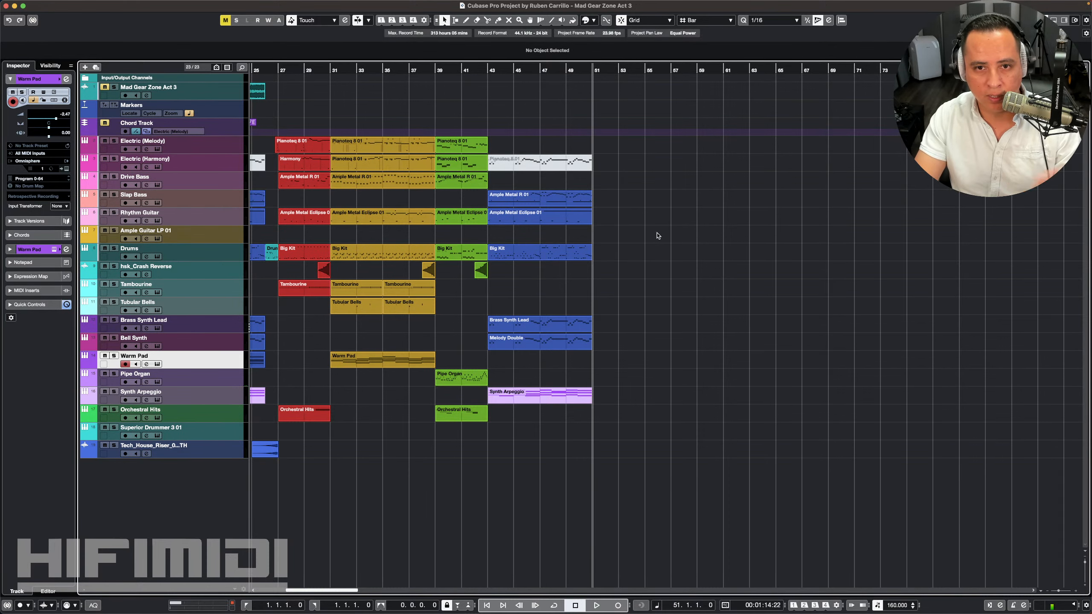
key(Home)
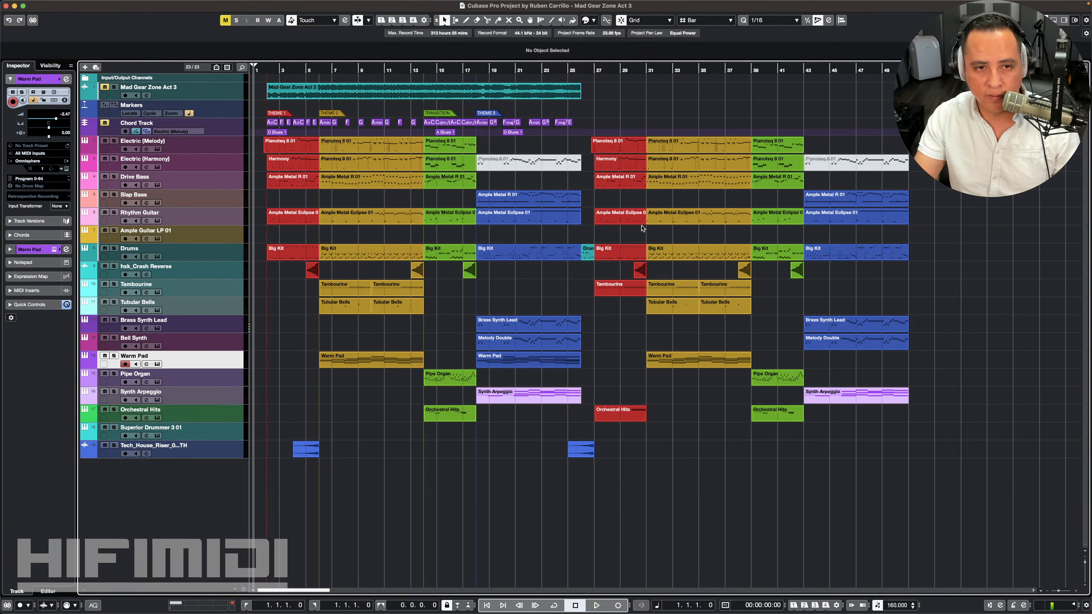
key(shift+h)
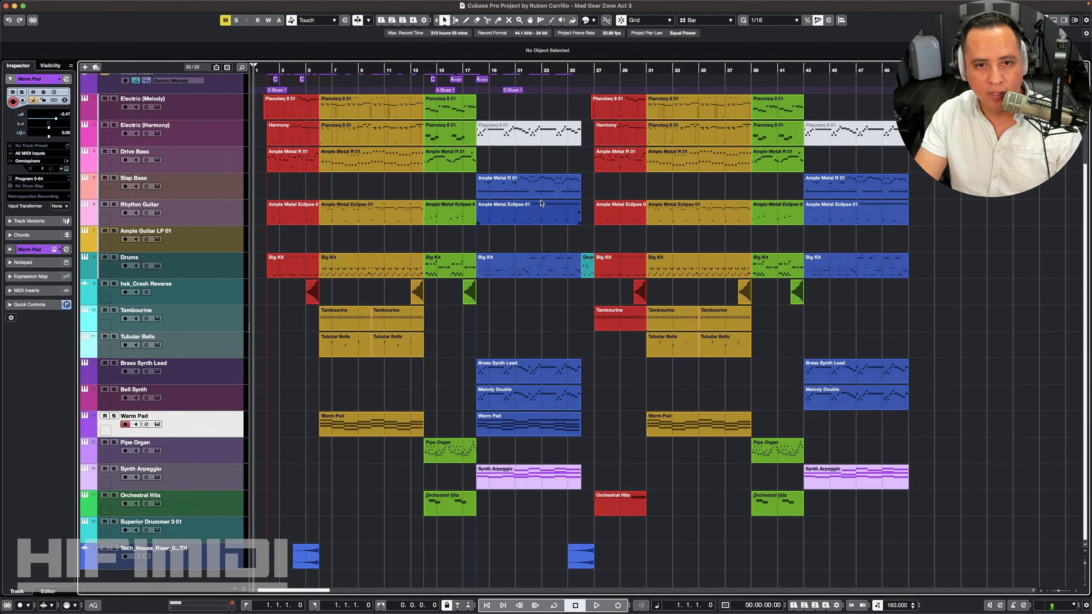
key(shift+g)
Step: Play the whole arrangement from the beginning up to bar 36 in the repeated Theme 2
key(space)
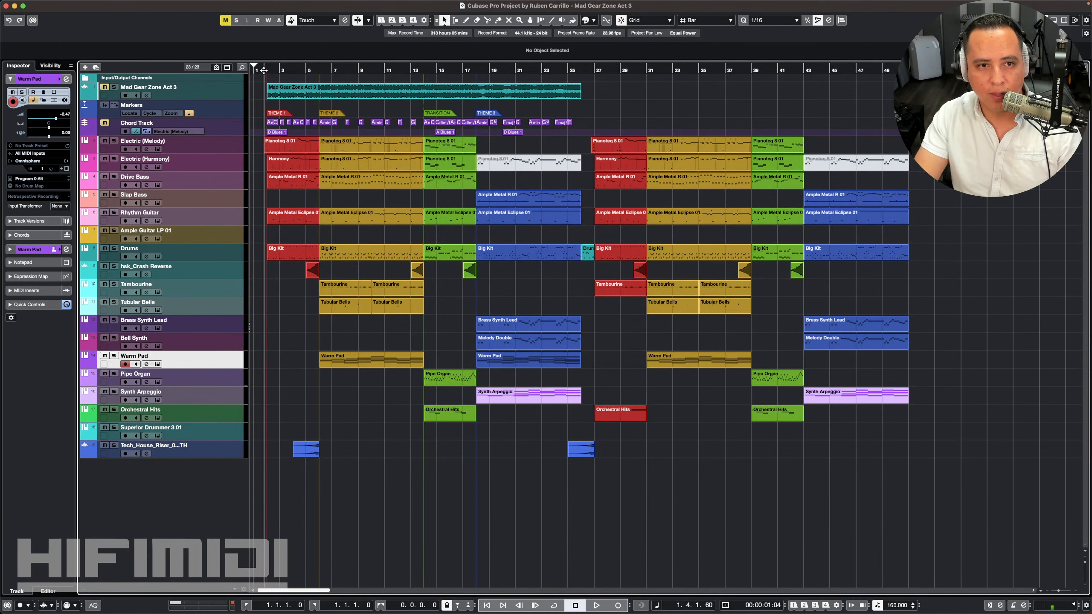
key(Home)
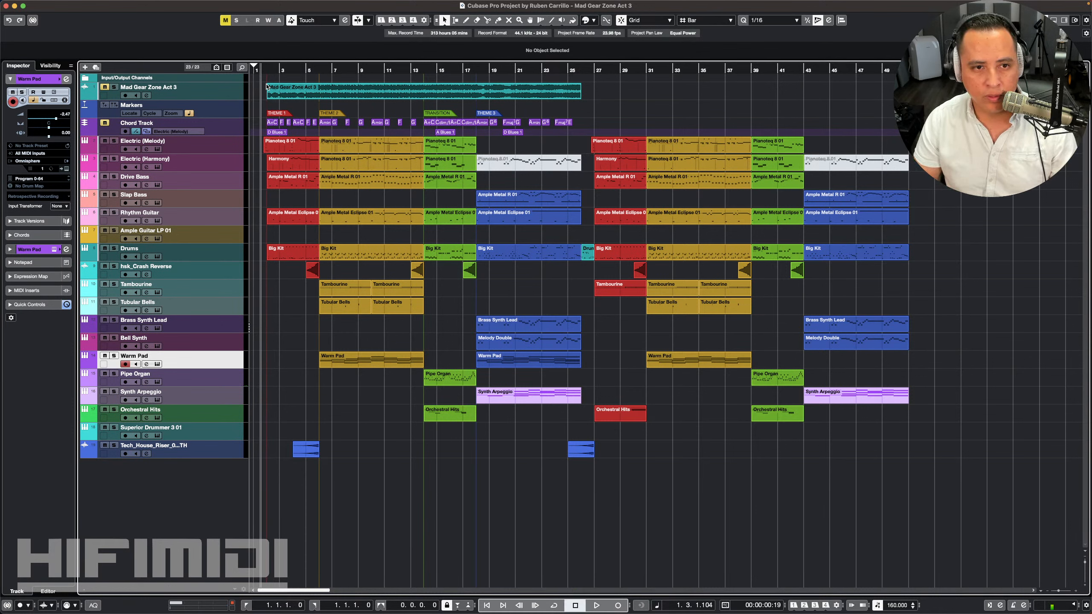
key(space)
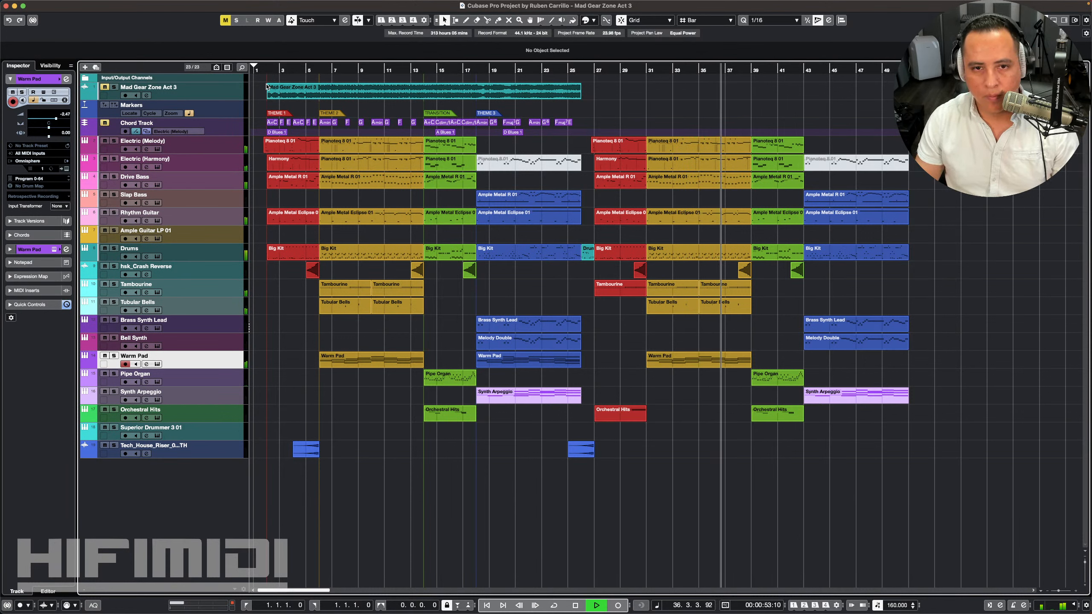
key(space)
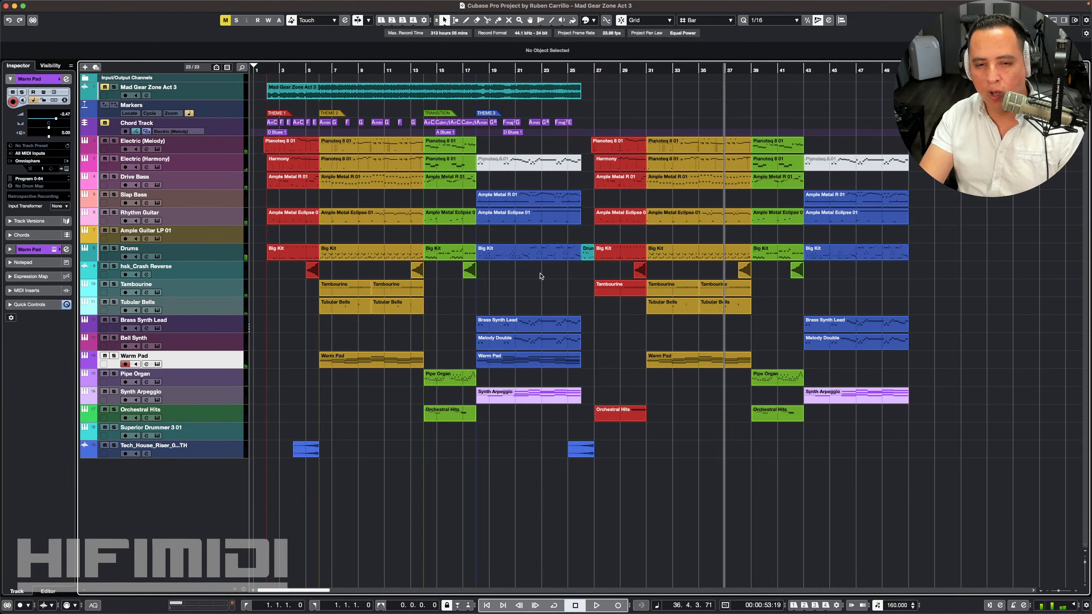